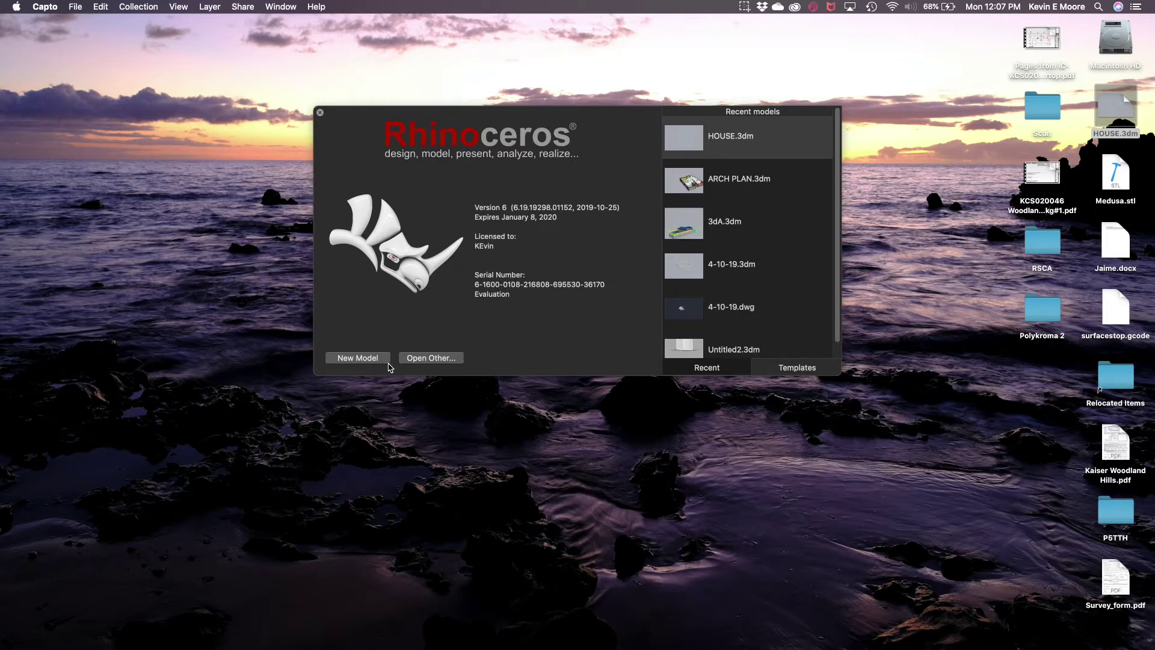
- Create a new model from the Large Objects - Inches template
{"action": "left_click", "coordinate": [803, 369]}
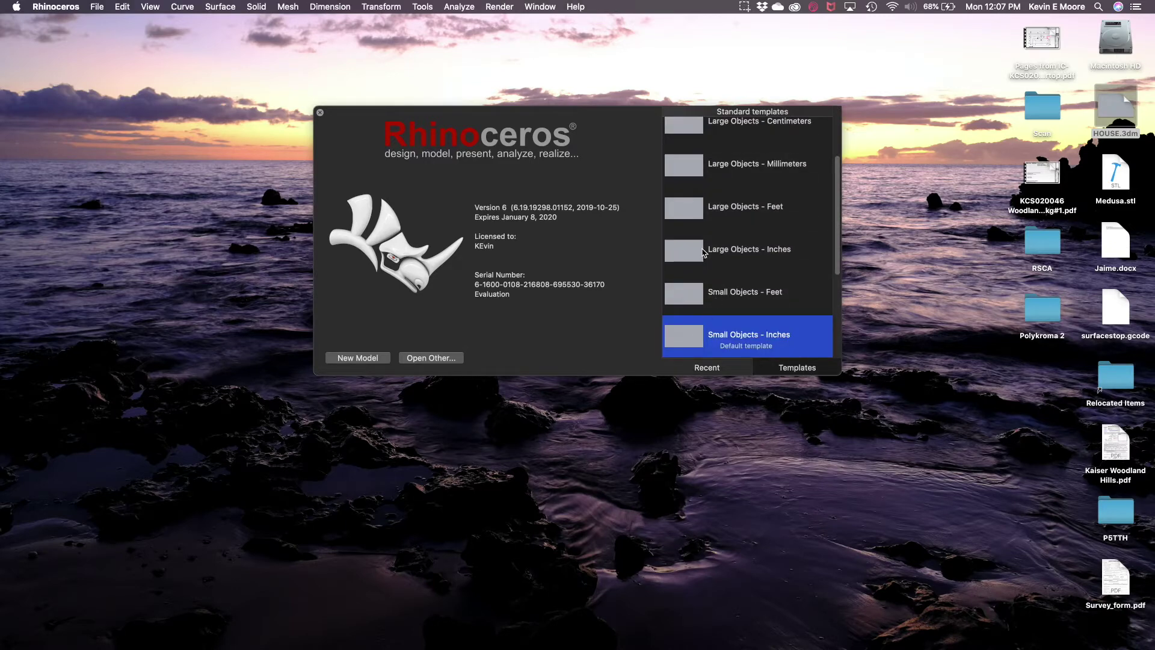
{"action": "left_click", "coordinate": [698, 252]}
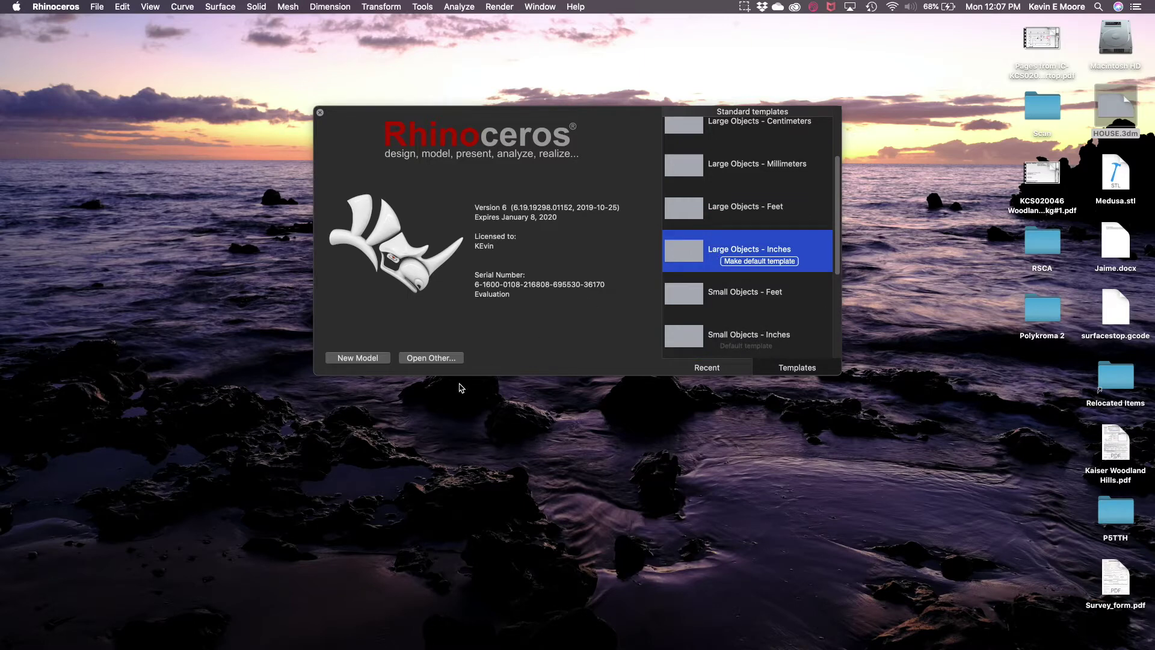
{"action": "left_click", "coordinate": [414, 358]}
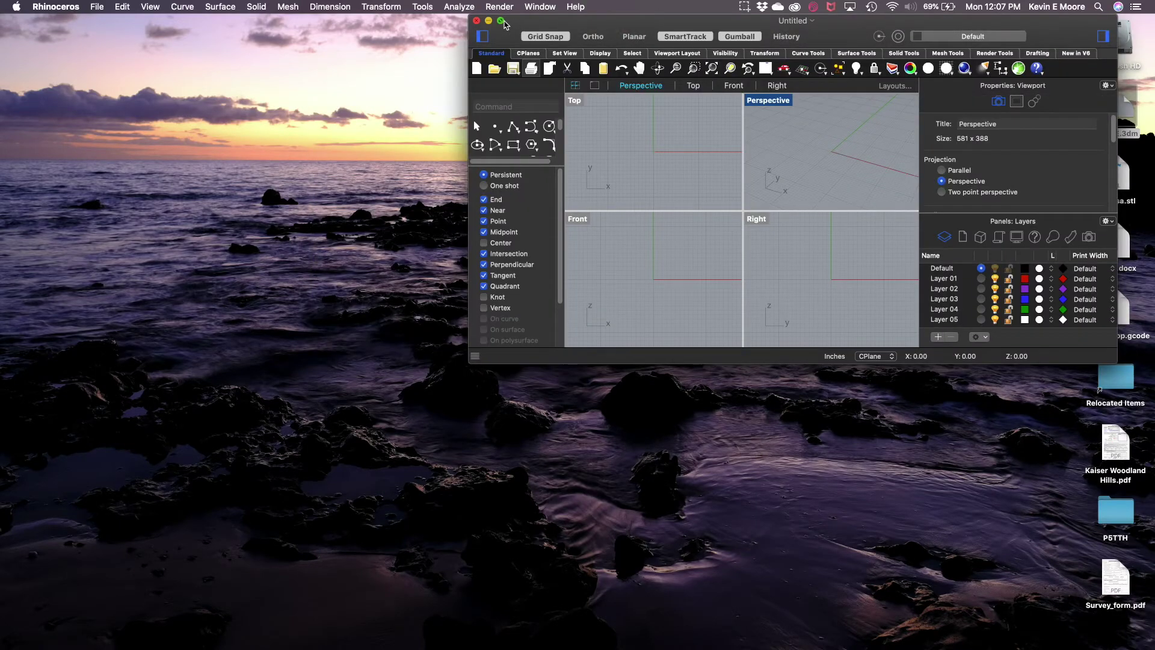
- Show the model window in full screen and hide the properties and layers sidebar
{"action": "left_click", "coordinate": [501, 22]}
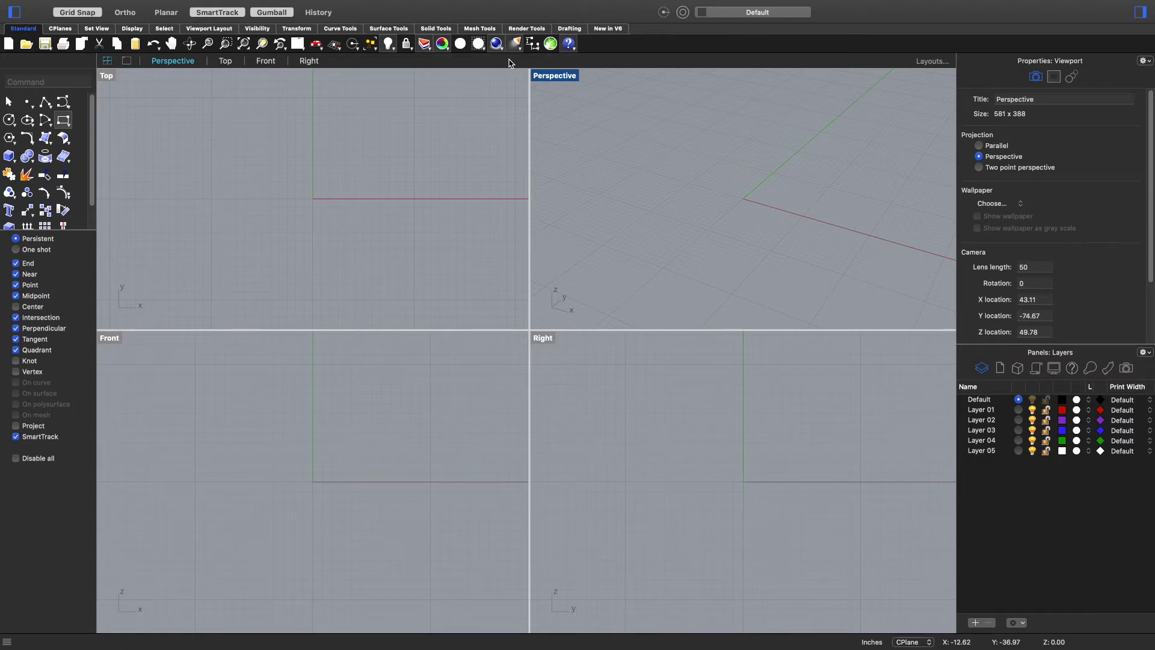
{"action": "left_click", "coordinate": [1141, 12]}
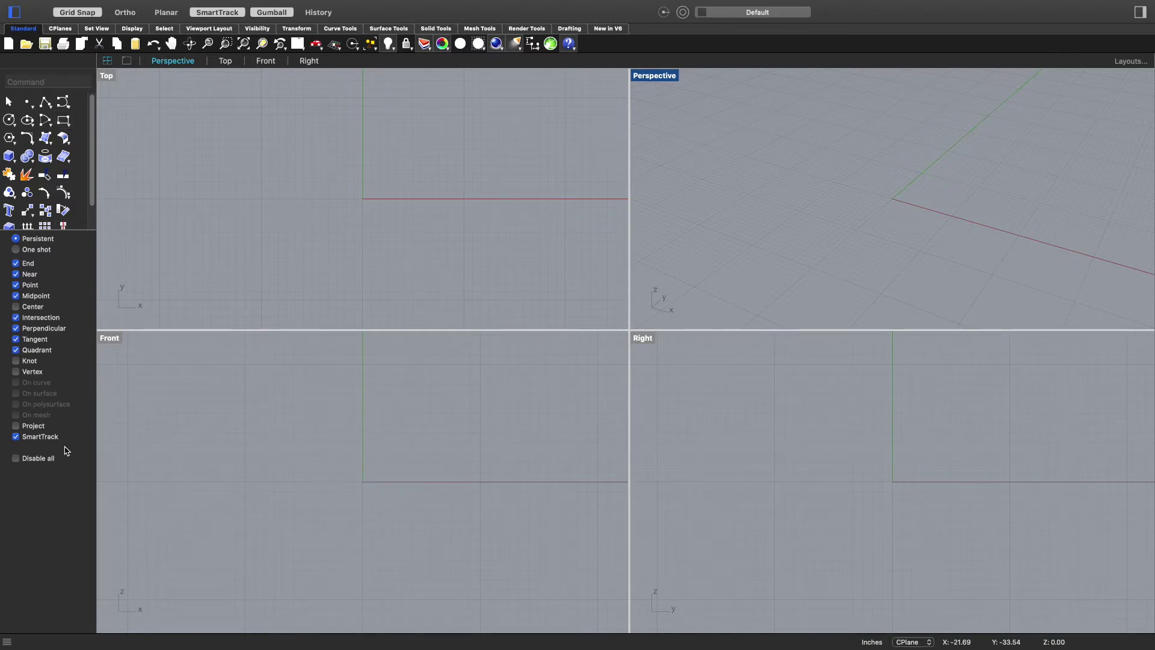
- Disable the Near object snap and enable Center, with grid snap off and Ortho on
{"action": "left_click", "coordinate": [16, 275]}
{"action": "left_click", "coordinate": [16, 306]}
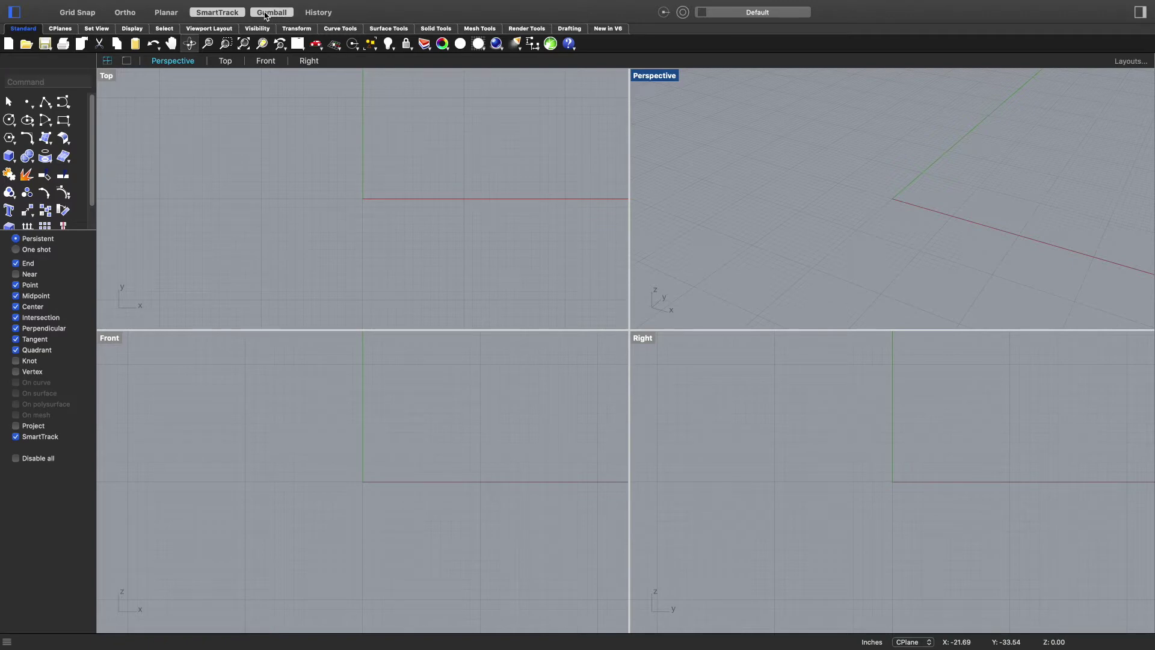
{"action": "key", "text": "F8"}
- Maximize the Top viewport so the whole construction grid is in view
{"action": "double_click", "coordinate": [109, 76]}
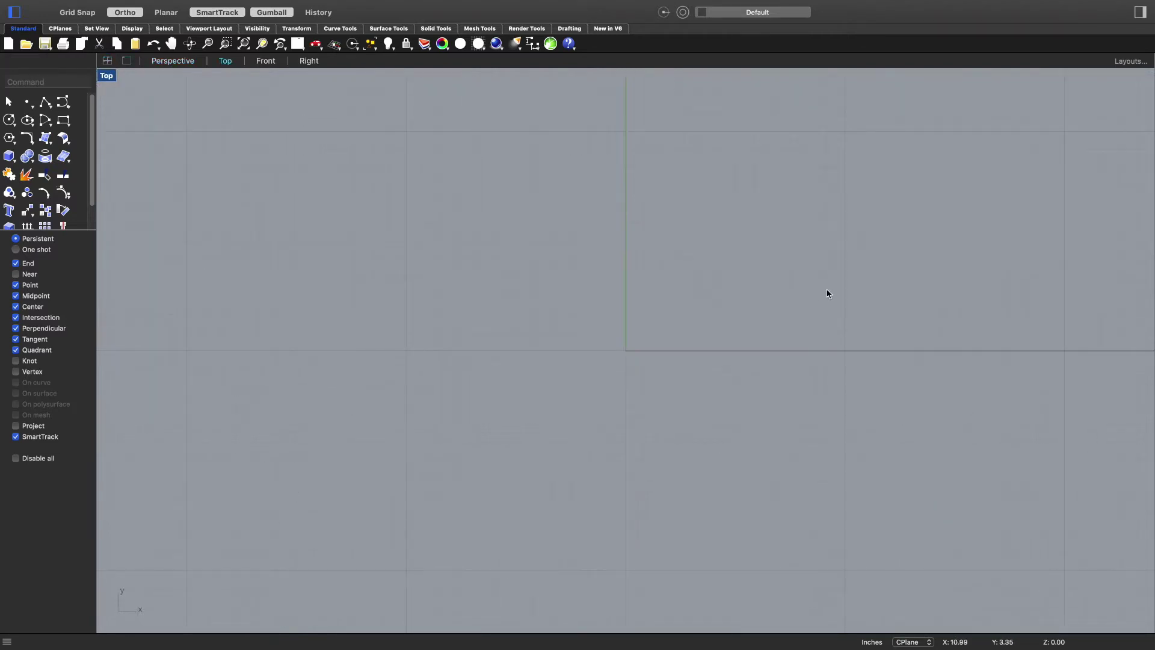
{"action": "right_click_drag", "start_coordinate": [835, 285], "coordinate": [555, 448]}
{"action": "scroll", "coordinate": [490, 478], "scroll_direction": "down", "scroll_amount": 5}
{"action": "right_click_drag", "start_coordinate": [469, 475], "coordinate": [499, 358]}
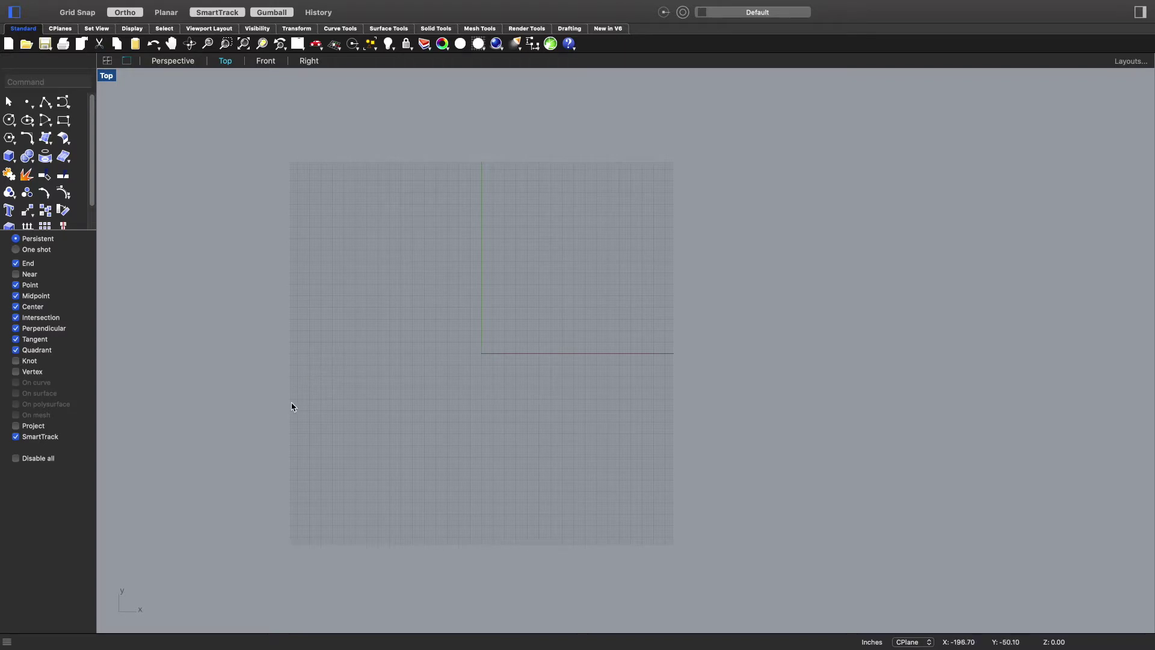
- Set the document grid for all viewports to 2000 lines, minor lines every 12 inches and major lines every 5 minor lines
{"action": "mouse_move", "coordinate": [301, 3]}
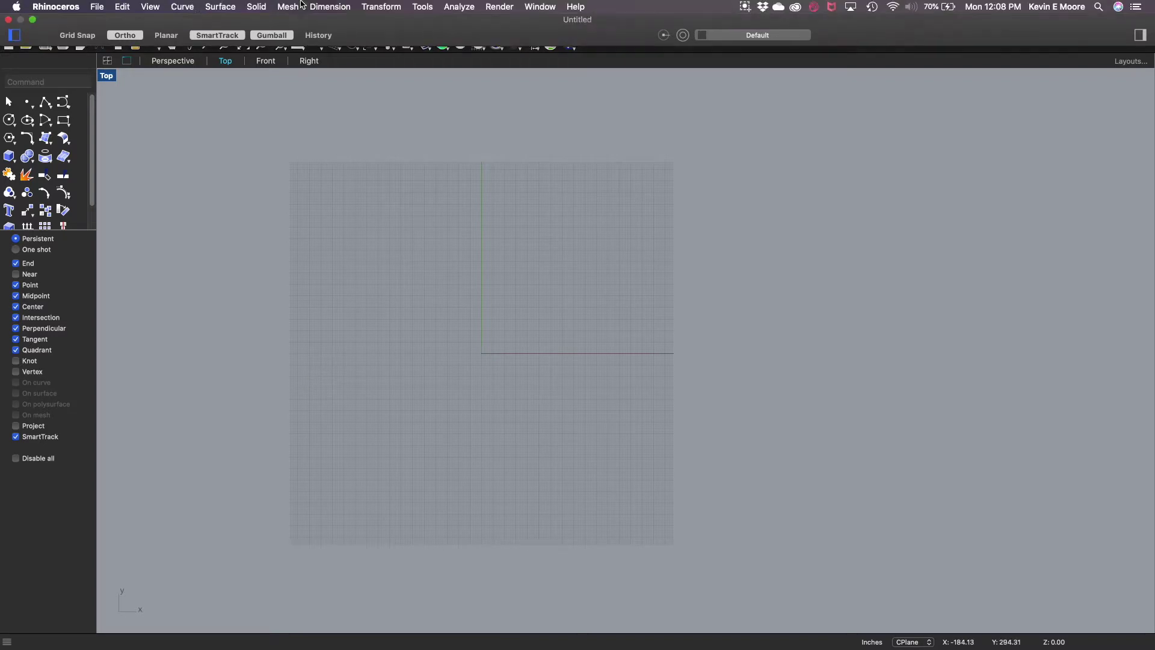
{"action": "left_click", "coordinate": [97, 7]}
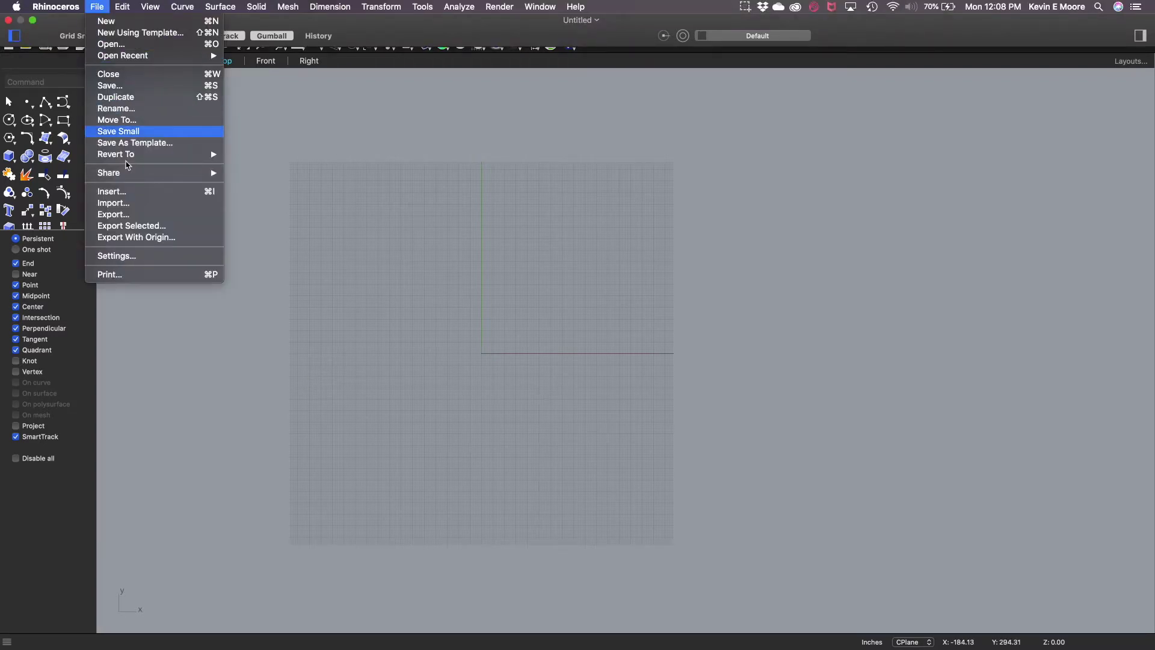
{"action": "left_click", "coordinate": [133, 257]}
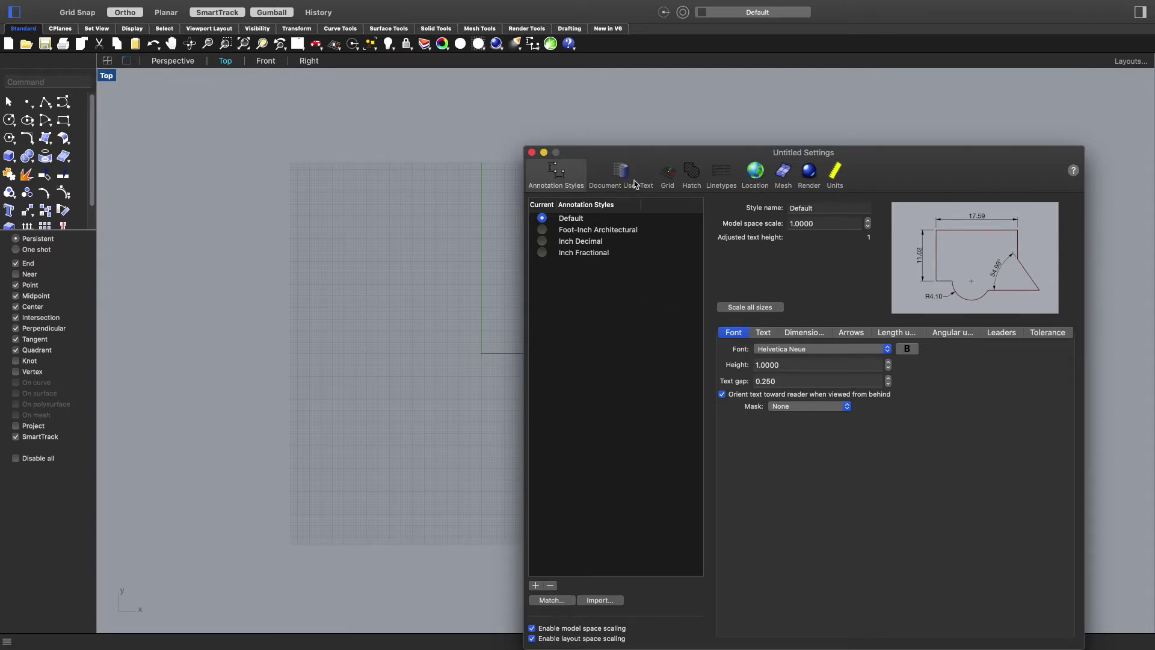
{"action": "left_click", "coordinate": [669, 175]}
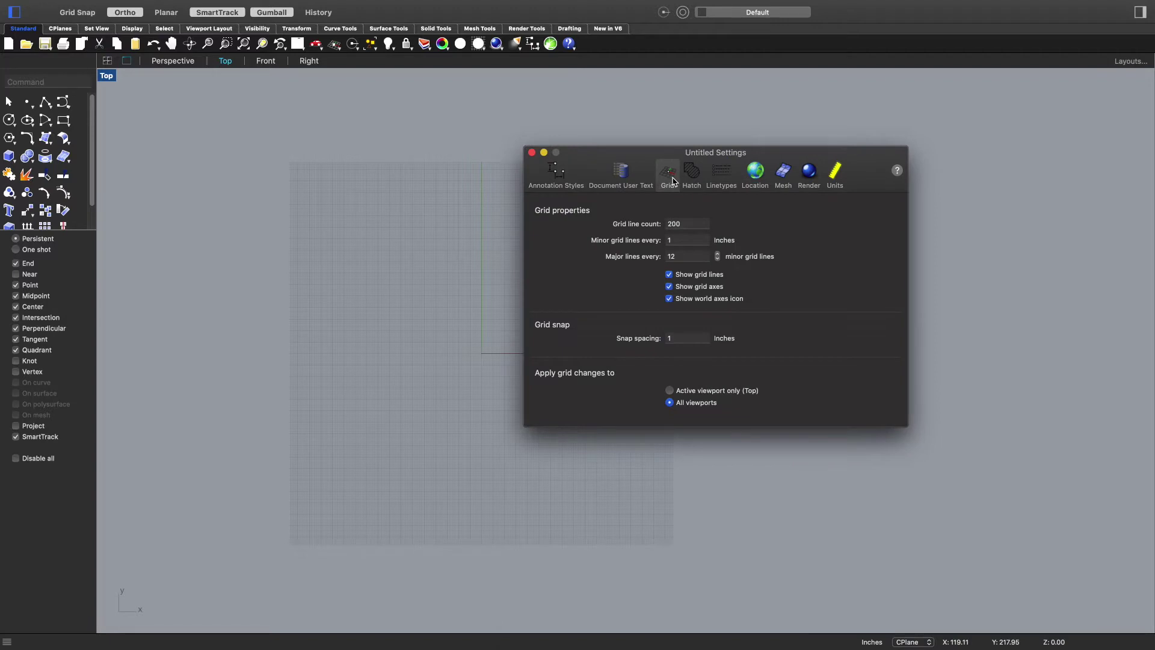
{"action": "left_click", "coordinate": [685, 224]}
{"action": "type", "text": "0"}
{"action": "left_click", "coordinate": [674, 242]}
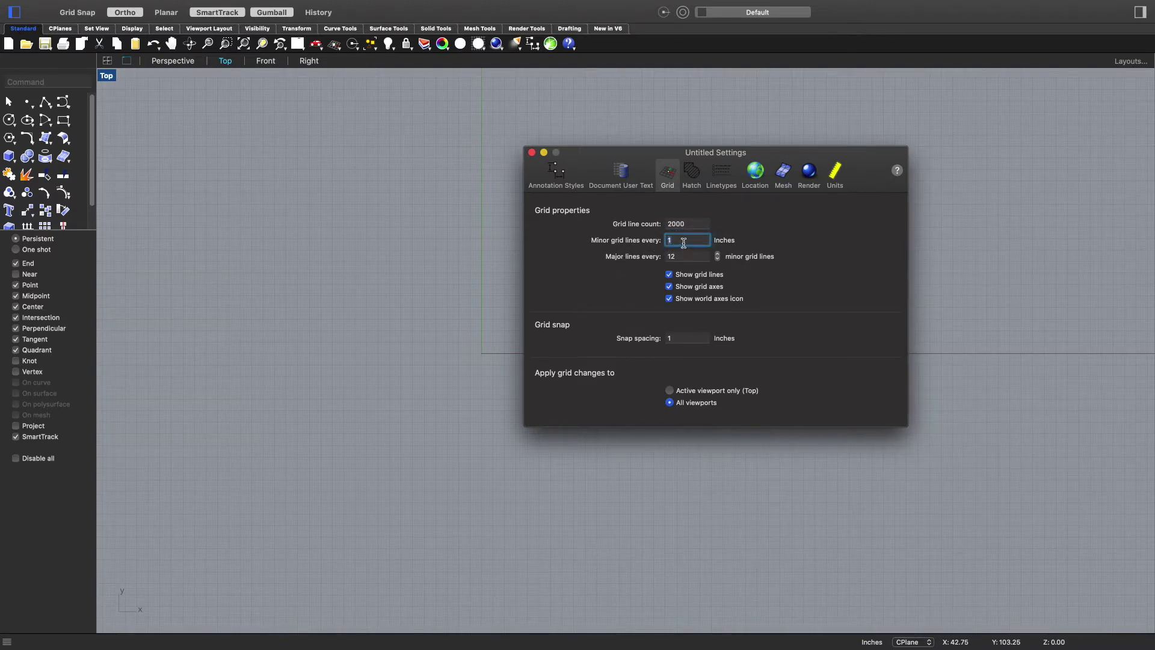
{"action": "type", "text": "2"}
{"action": "key", "text": "Tab"}
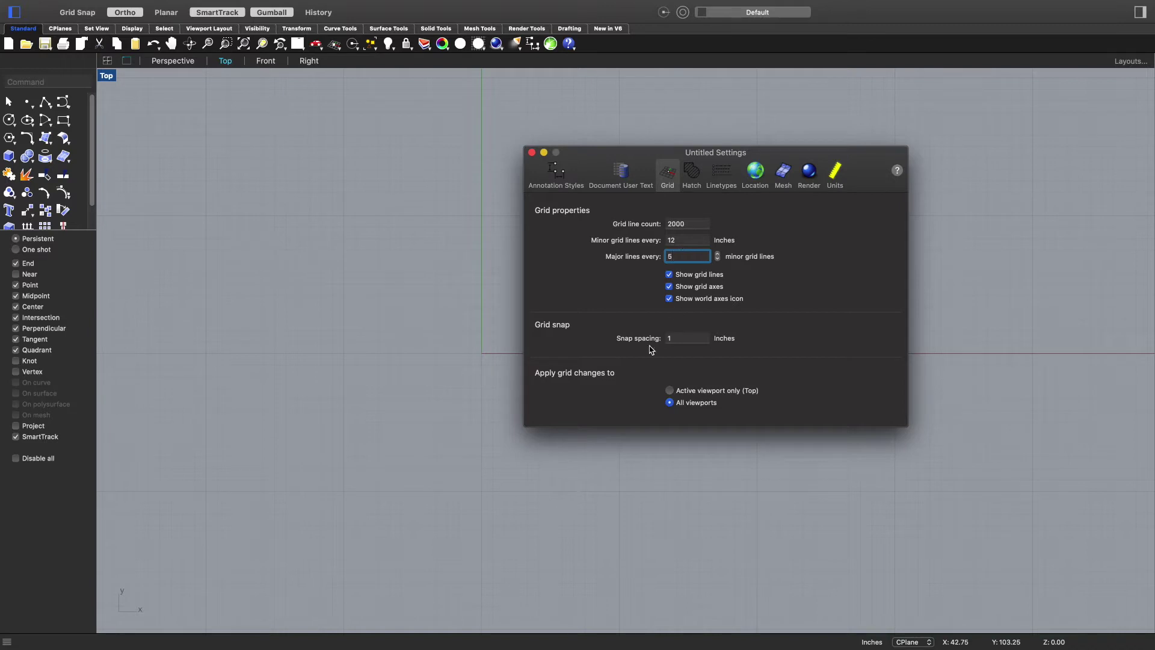
{"action": "left_click", "coordinate": [532, 155]}
- Start the Line command in the Top viewport and turn on grid snap
{"action": "scroll", "coordinate": [596, 325], "scroll_direction": "down", "scroll_amount": 5}
{"action": "right_click_drag", "start_coordinate": [621, 315], "coordinate": [461, 497]}
{"action": "scroll", "coordinate": [462, 495], "scroll_direction": "up", "scroll_amount": 3}
{"action": "scroll", "coordinate": [419, 504], "scroll_direction": "up", "scroll_amount": 3}
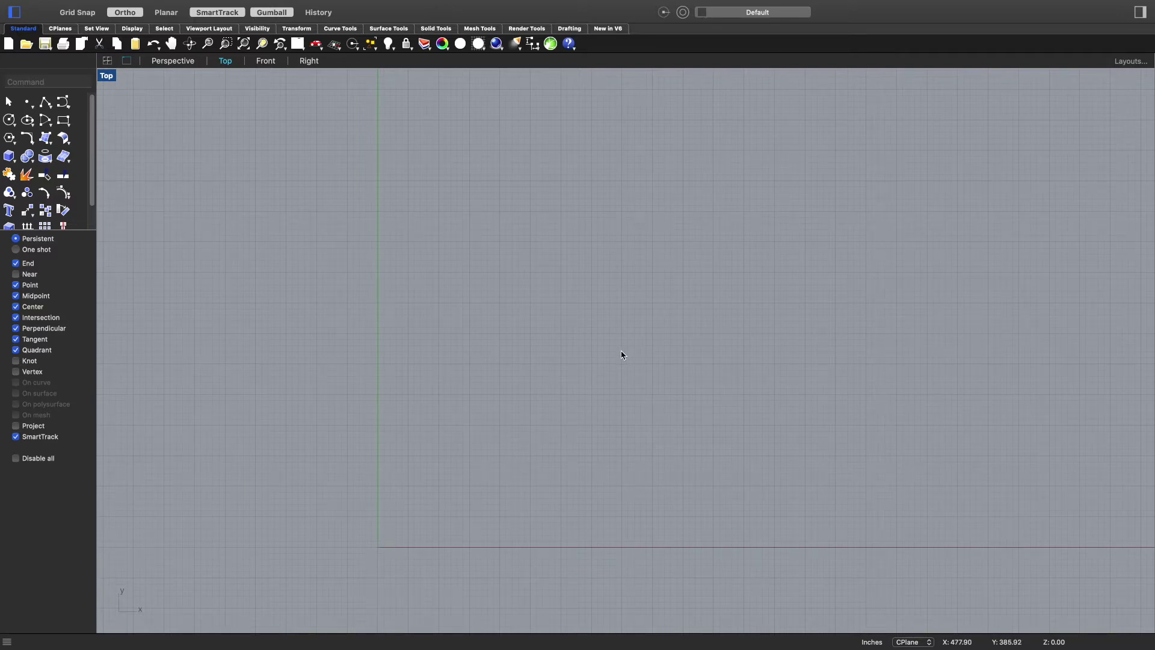
{"action": "type", "text": "Line"}
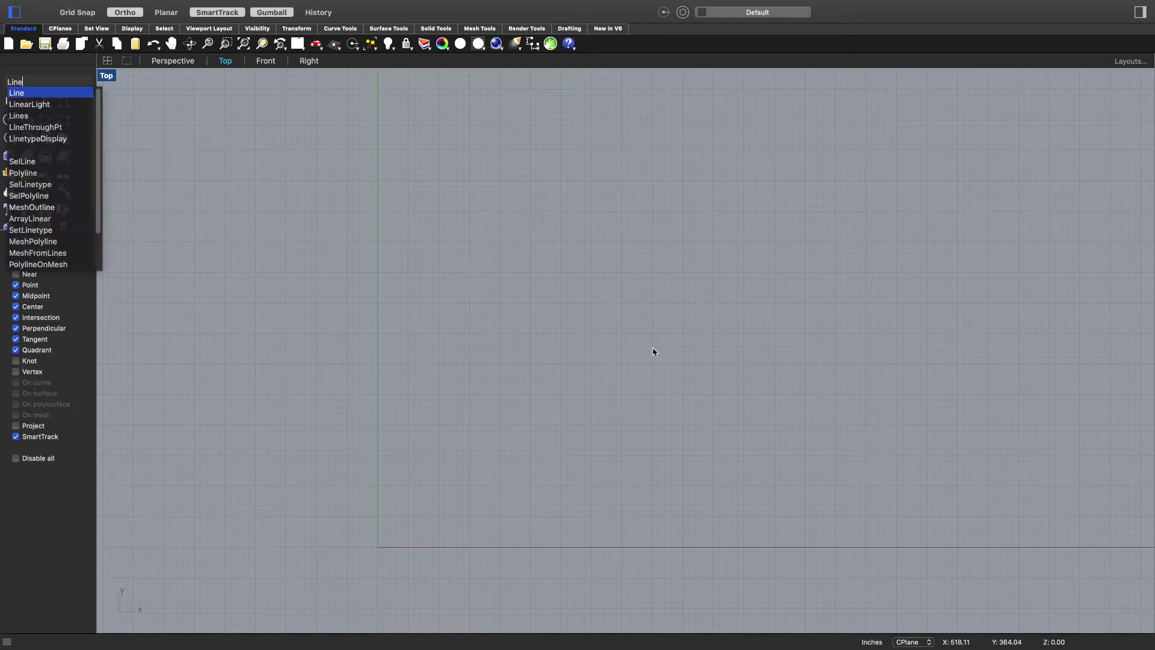
{"action": "key", "text": "Return"}
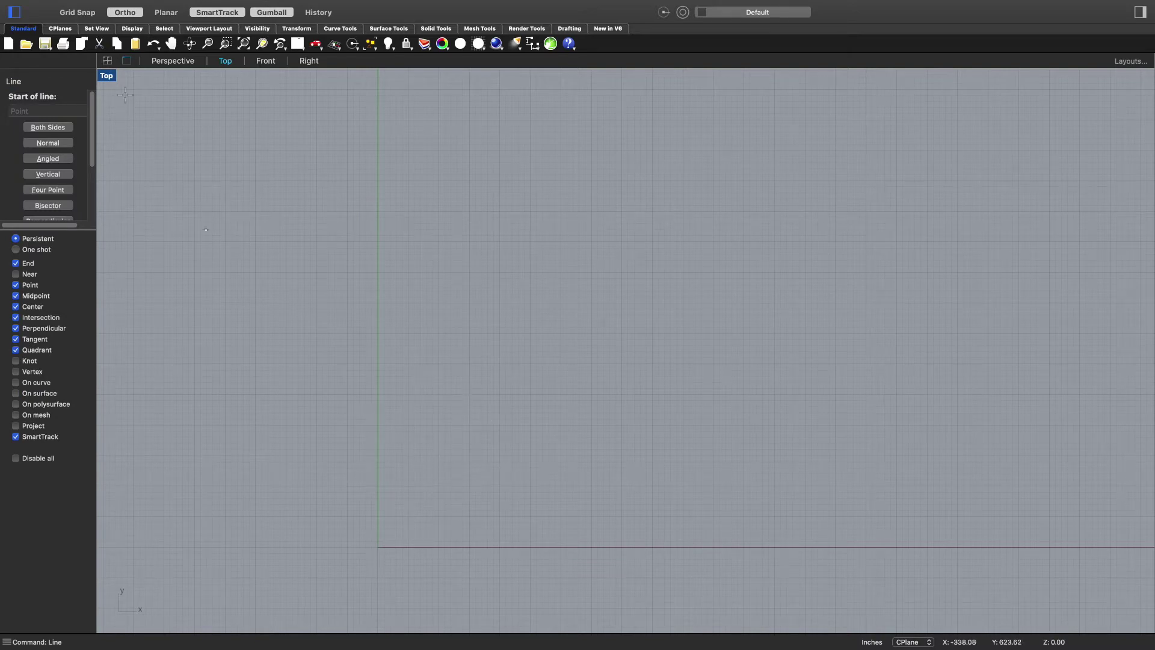
{"action": "left_click", "coordinate": [76, 14]}
{"action": "scroll", "coordinate": [395, 529], "scroll_direction": "up", "scroll_amount": 5}
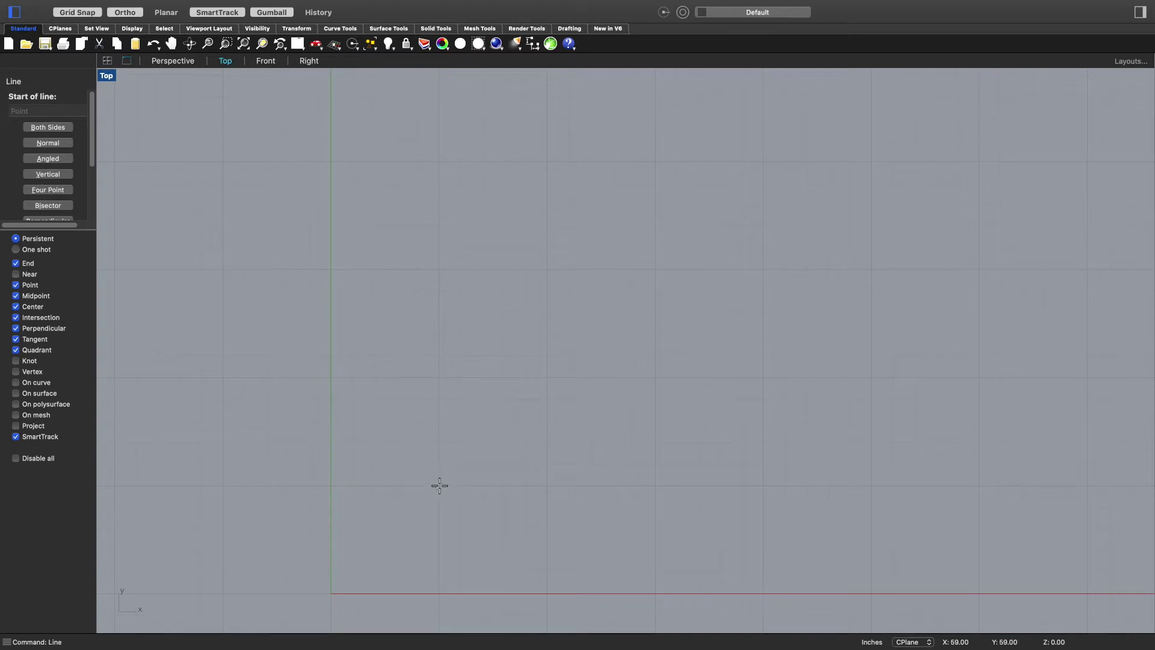
{"action": "scroll", "coordinate": [438, 483], "scroll_direction": "up", "scroll_amount": 5}
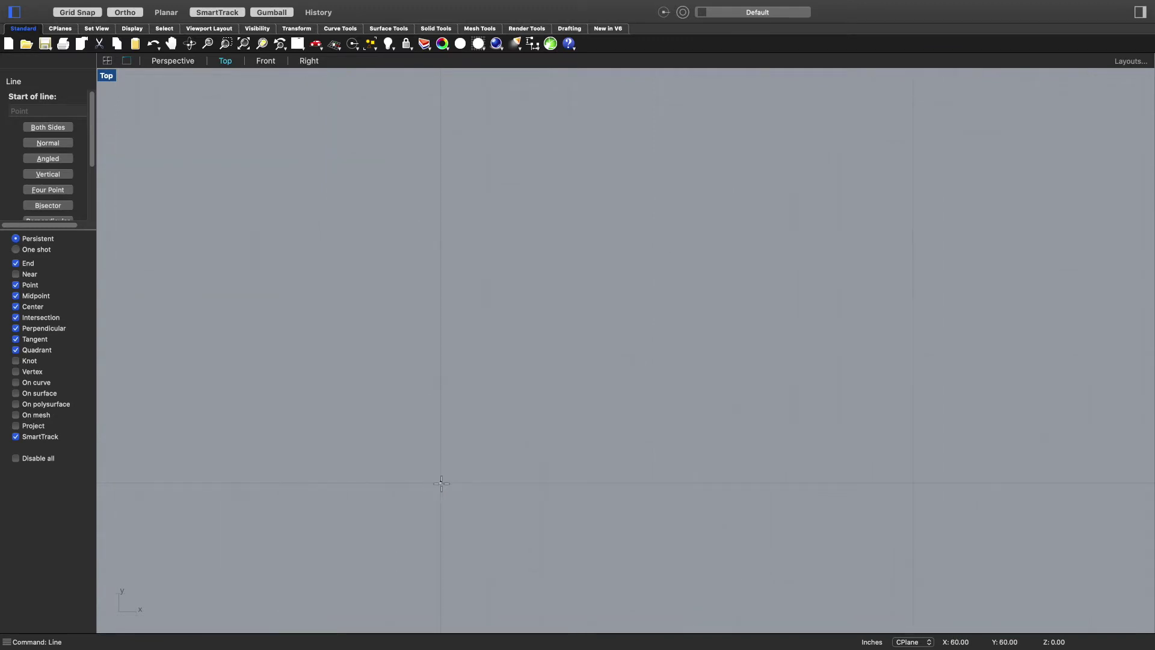
{"action": "left_click", "coordinate": [440, 483]}
{"action": "scroll", "coordinate": [475, 387], "scroll_direction": "down", "scroll_amount": 3}
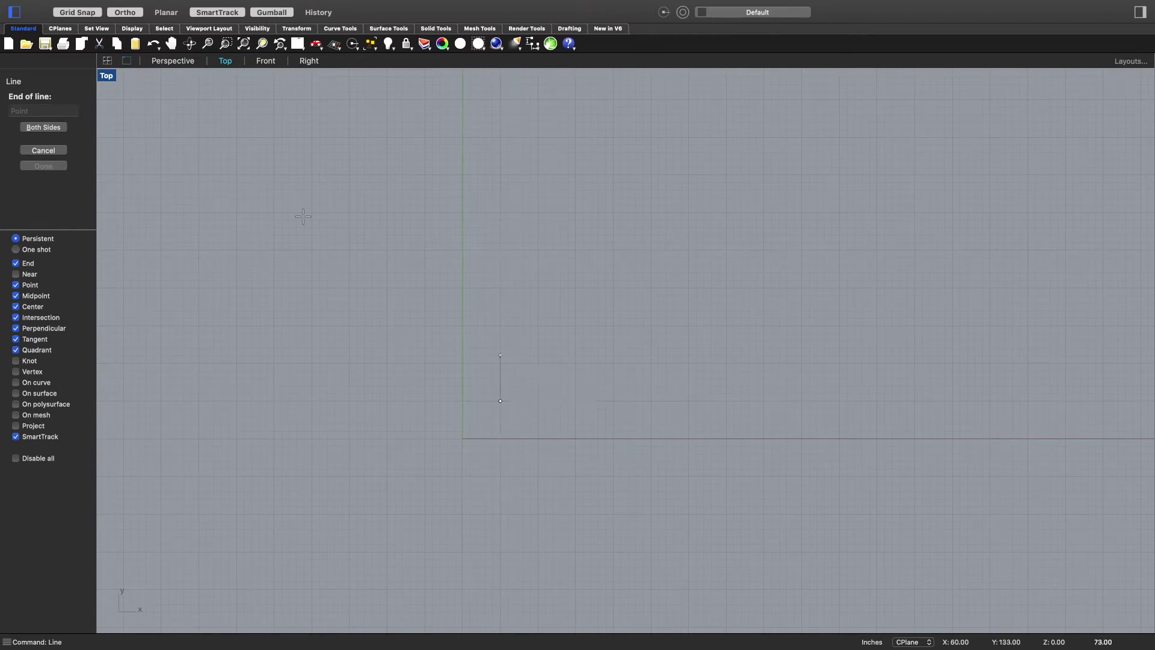
{"action": "left_click", "coordinate": [124, 15]}
{"action": "left_click", "coordinate": [125, 12]}
{"action": "scroll", "coordinate": [544, 375], "scroll_direction": "down", "scroll_amount": 3}
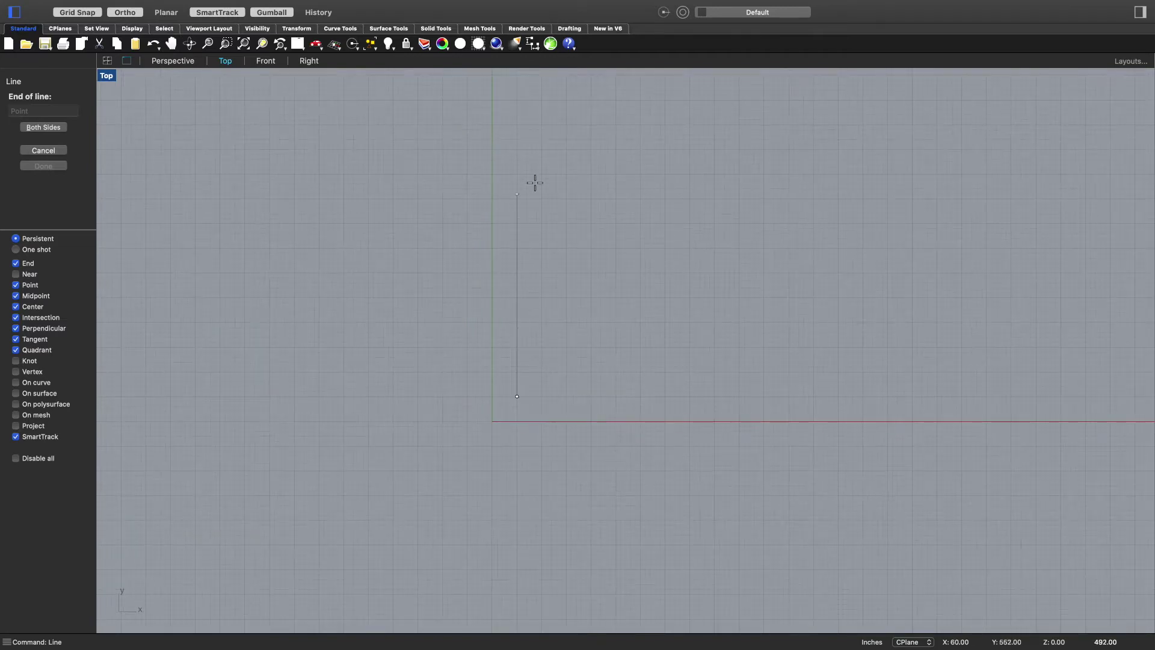
{"action": "scroll", "coordinate": [543, 136], "scroll_direction": "down", "scroll_amount": 3}
{"action": "right_click_drag", "start_coordinate": [544, 134], "coordinate": [508, 278]}
{"action": "type", "text": "6"}
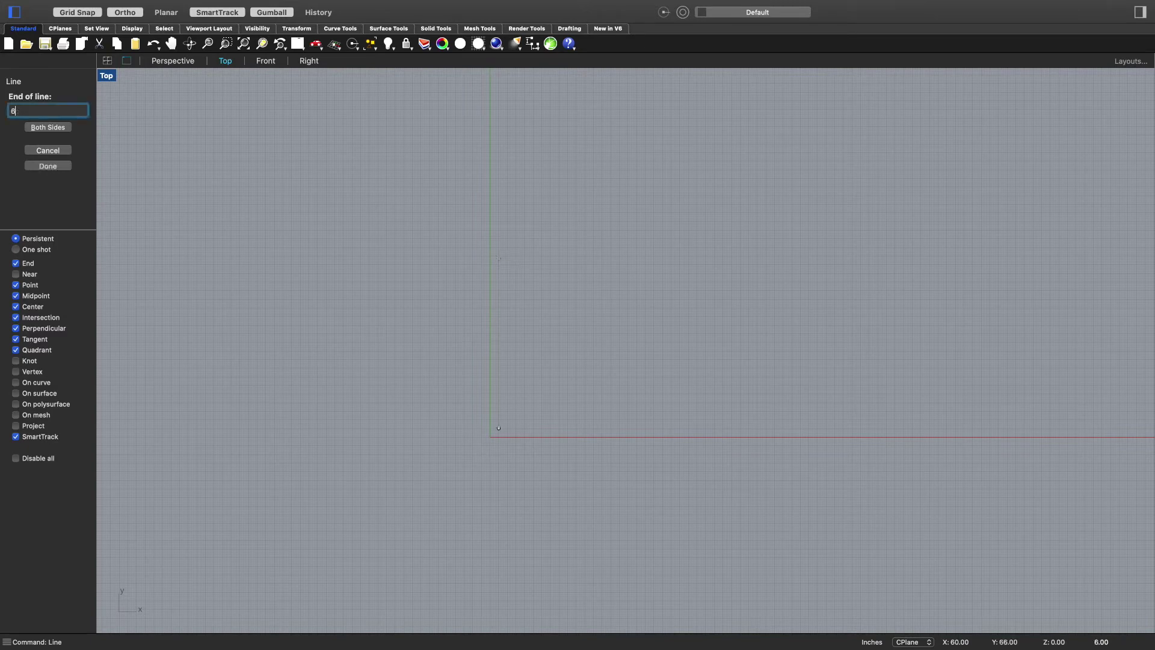
{"action": "type", "text": "0'4"}
{"action": "key", "text": "Escape"}
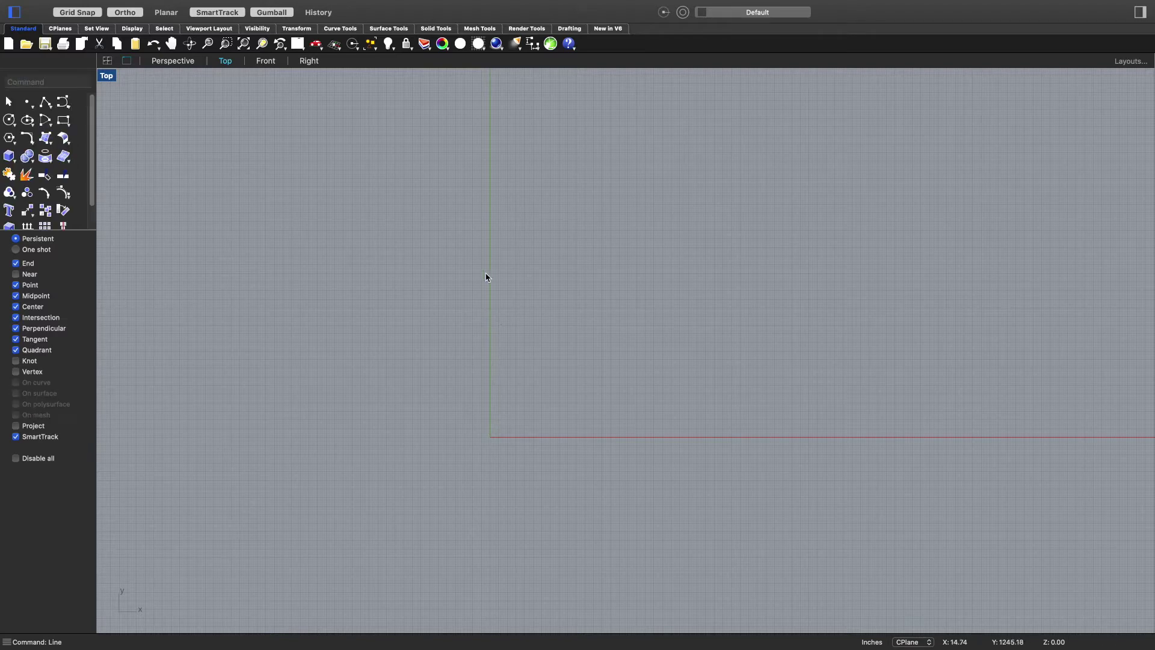
- Draw a vertical line 60'4" long upward from about X 61, Y 58 inches in the Top view
{"action": "type", "text": "line"}
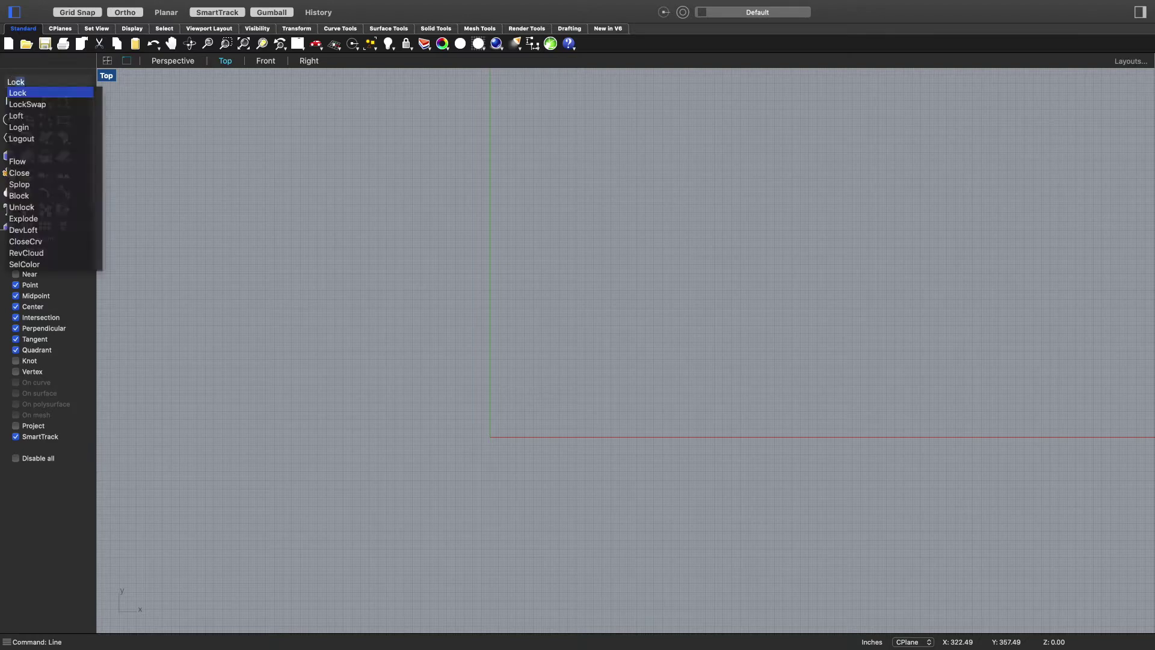
{"action": "key", "text": "Return"}
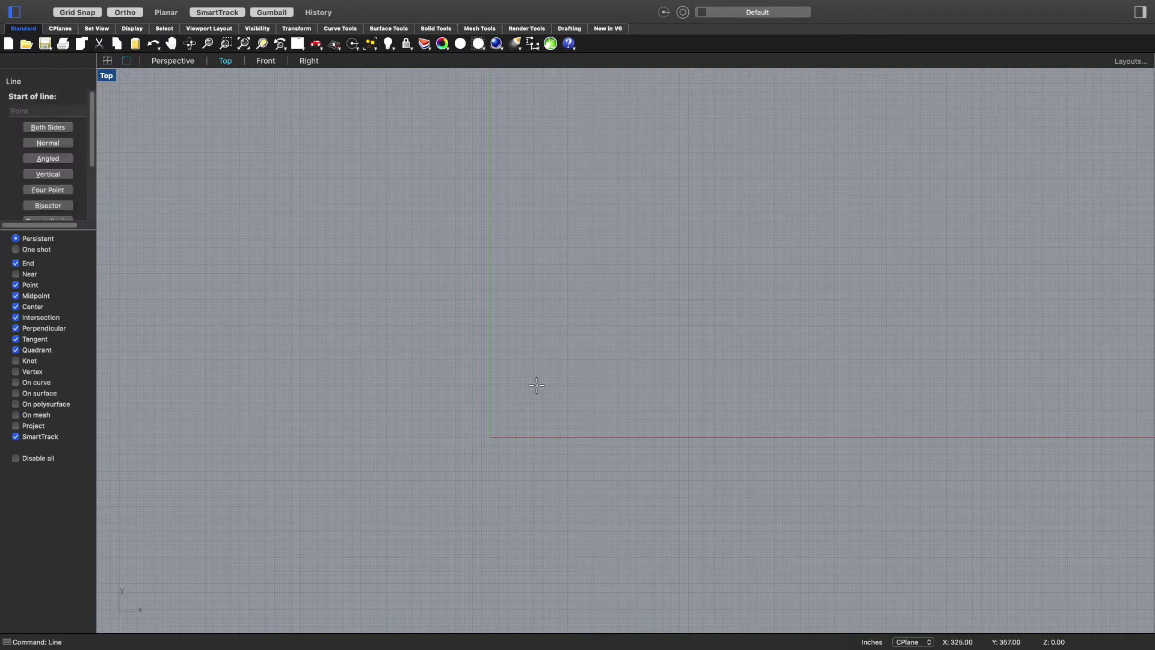
{"action": "scroll", "coordinate": [499, 428], "scroll_direction": "up", "scroll_amount": 4}
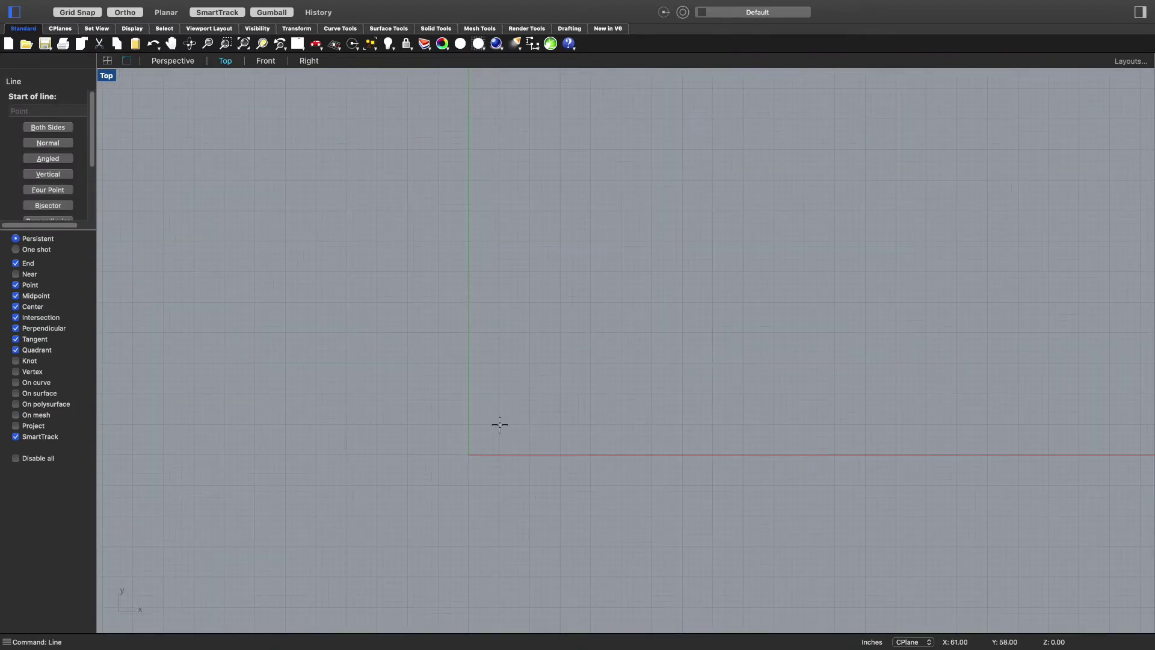
{"action": "left_click", "coordinate": [499, 425]}
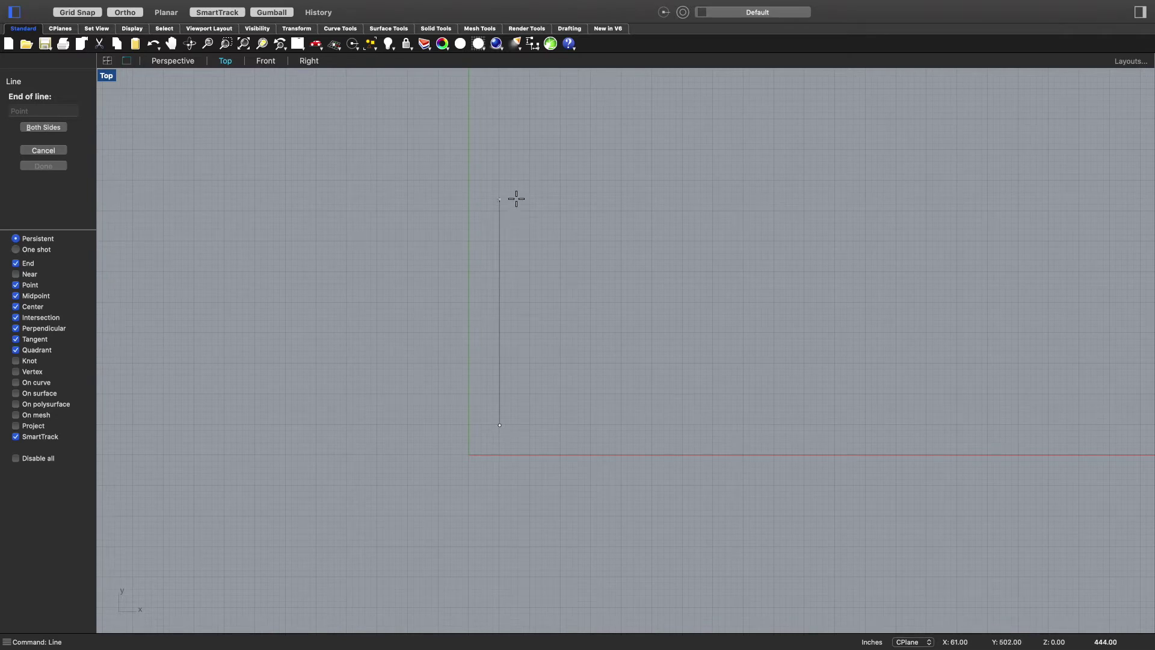
{"action": "type", "text": "60"}
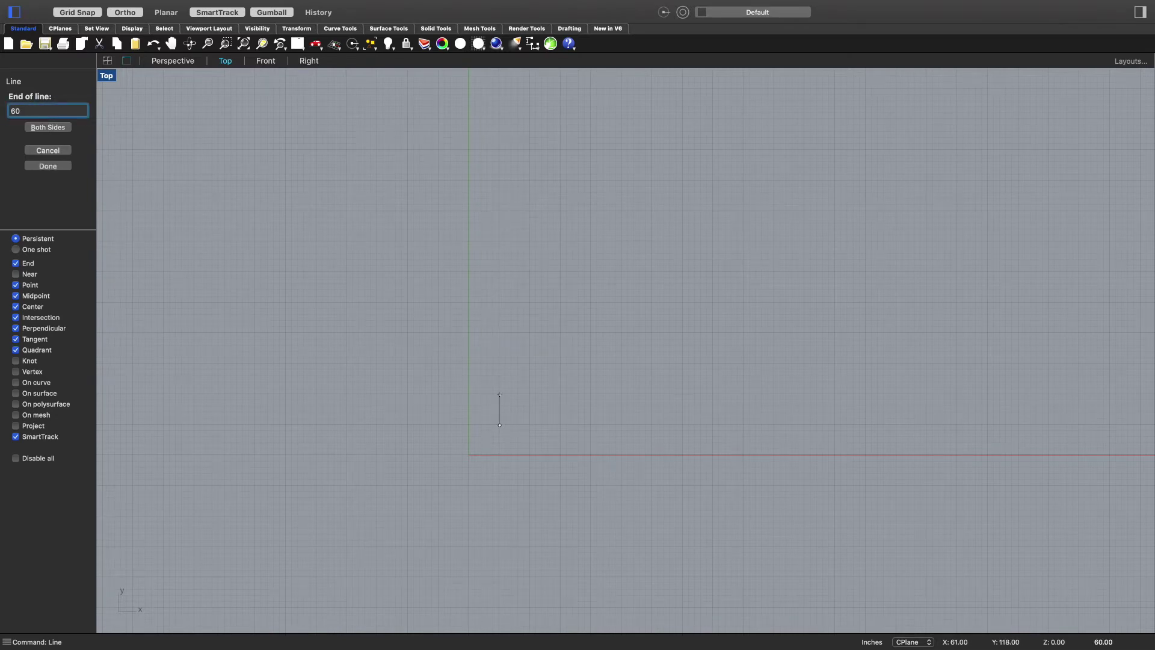
{"action": "type", "text": "'"}
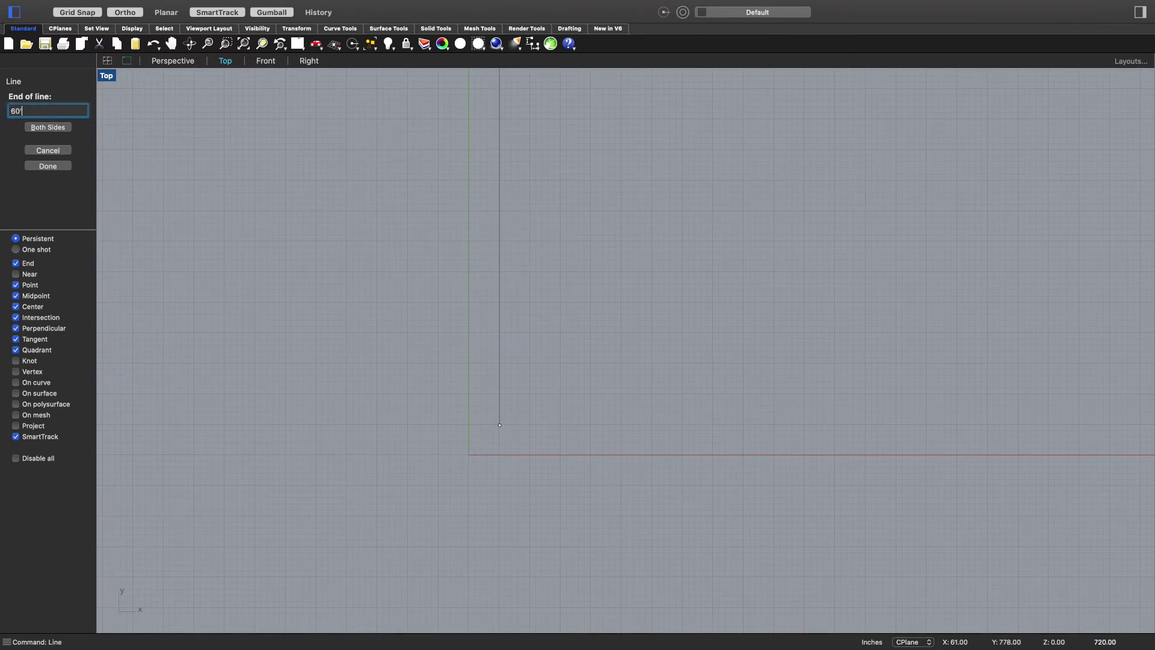
{"action": "type", "text": "4"}
{"action": "key", "text": "Return"}
{"action": "scroll", "coordinate": [537, 204], "scroll_direction": "down", "scroll_amount": 5}
{"action": "right_click_drag", "start_coordinate": [538, 226], "coordinate": [477, 317]}
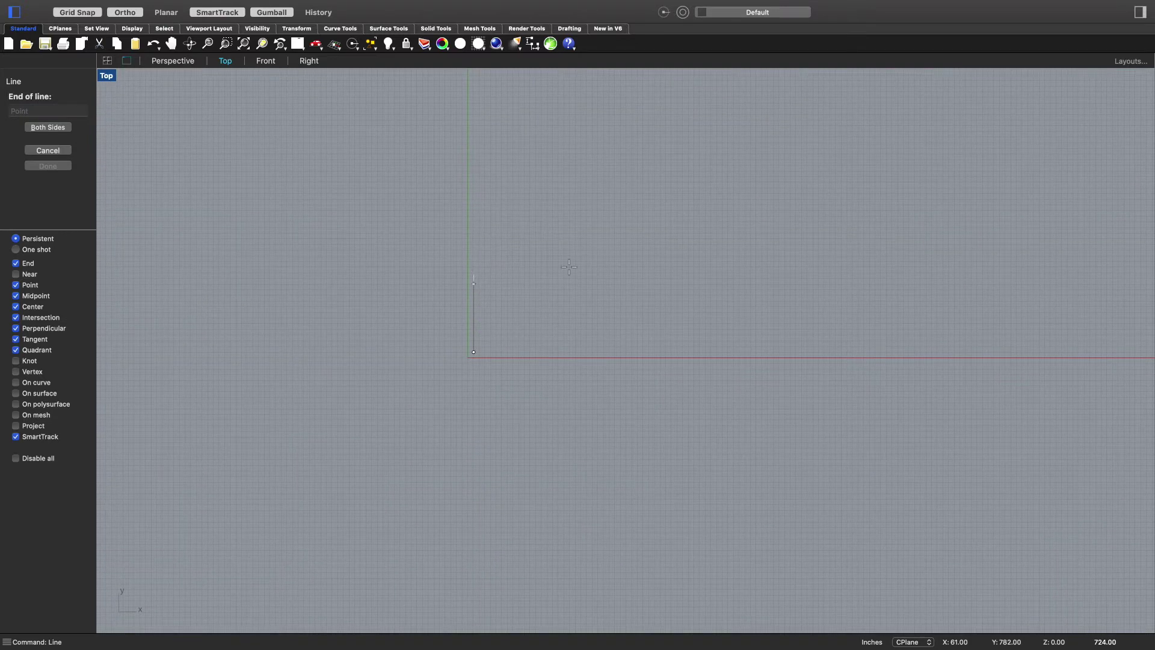
{"action": "scroll", "coordinate": [472, 280], "scroll_direction": "up", "scroll_amount": 5}
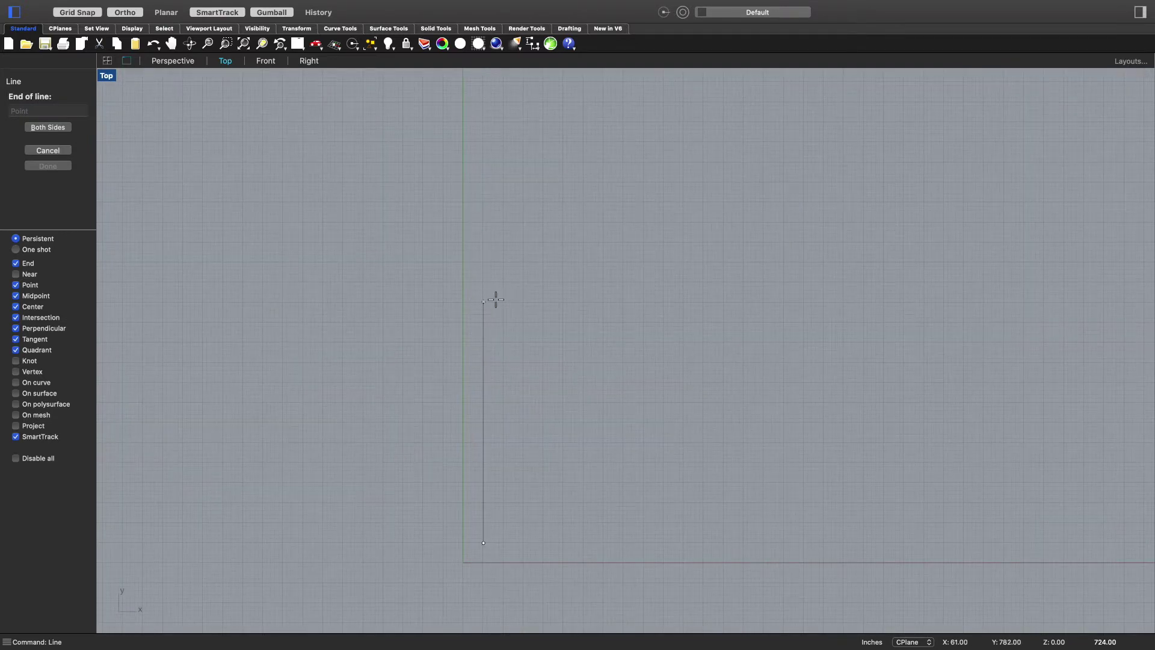
{"action": "scroll", "coordinate": [496, 289], "scroll_direction": "up", "scroll_amount": 3}
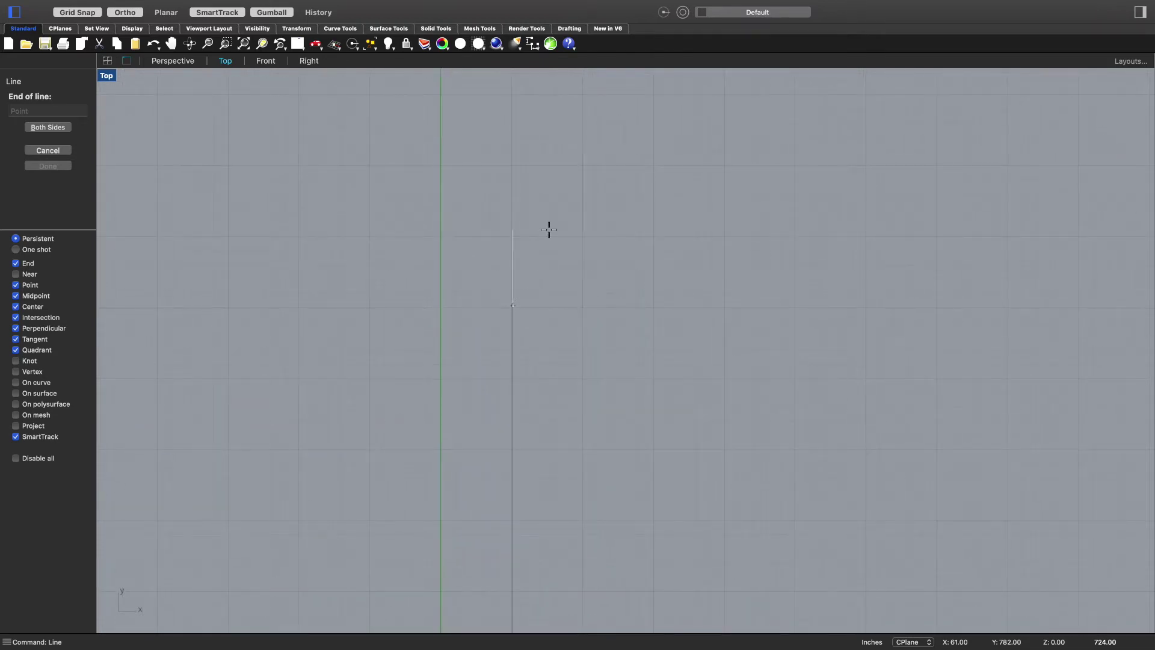
{"action": "key", "text": "Escape"}
{"action": "scroll", "coordinate": [690, 264], "scroll_direction": "down", "scroll_amount": 15}
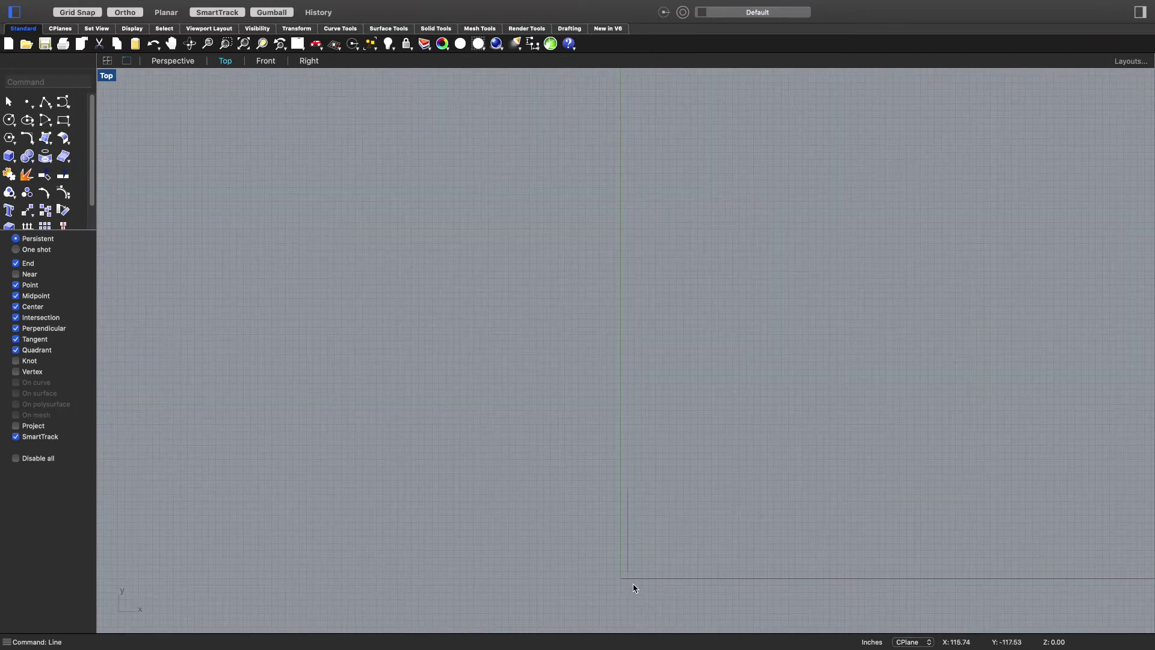
{"action": "scroll", "coordinate": [596, 374], "scroll_direction": "up", "scroll_amount": 15}
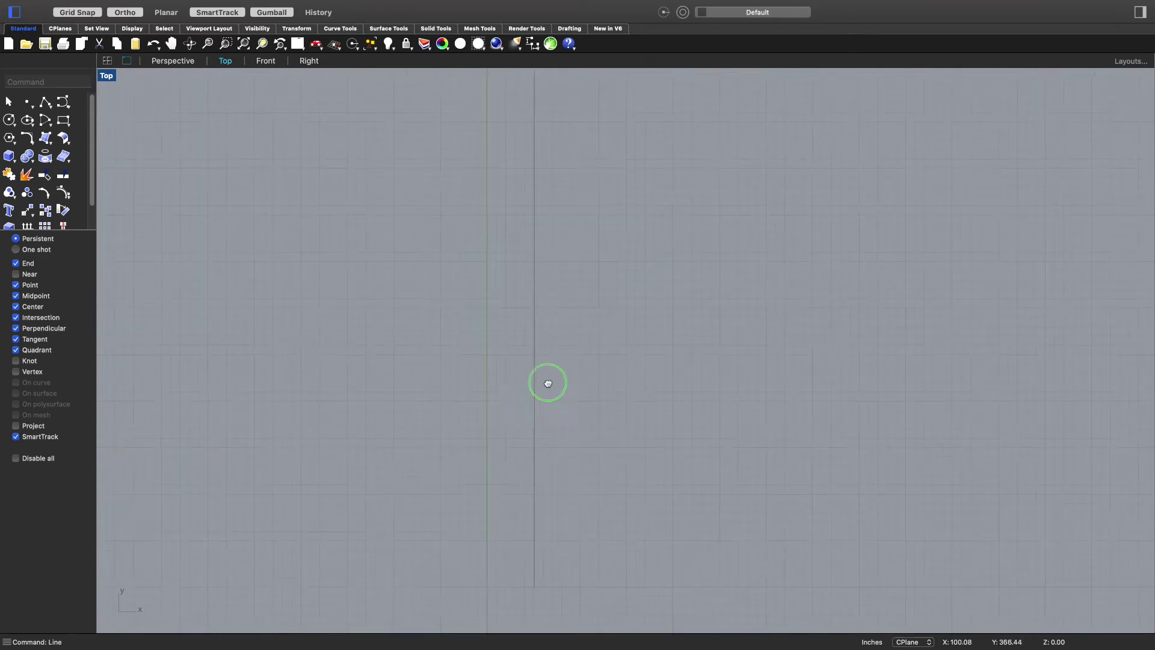
{"action": "scroll", "coordinate": [481, 381], "scroll_direction": "down", "scroll_amount": 15}
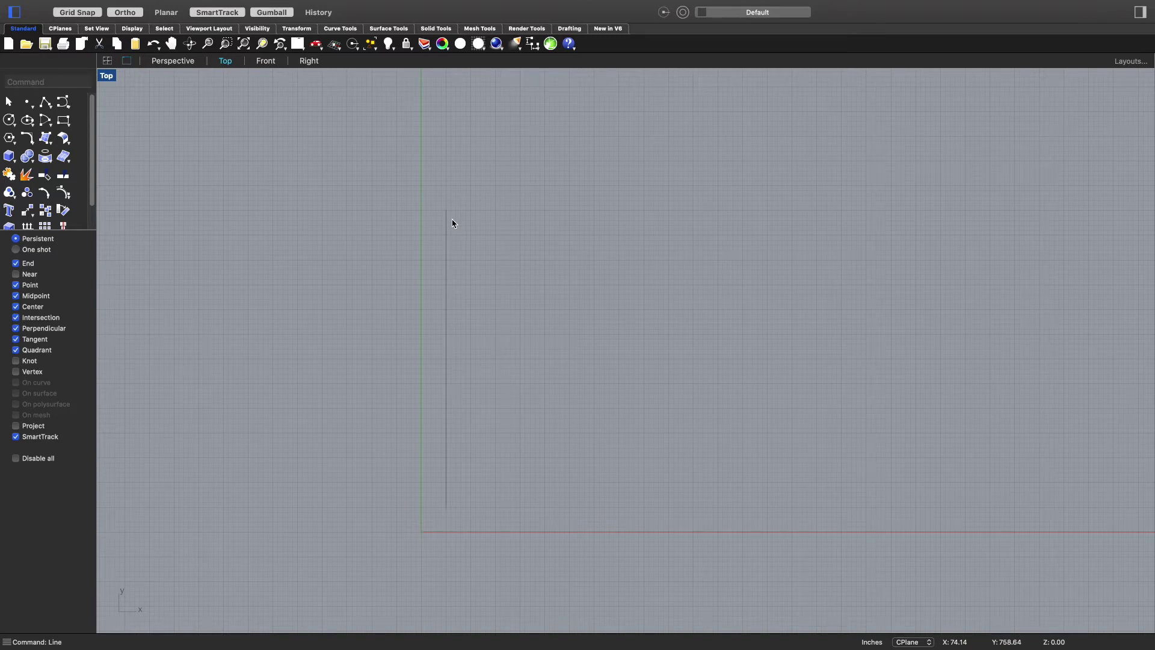
- Start a polyline at the top end of the vertical line with a 27'6" segment running to the right
{"action": "type", "text": "e"}
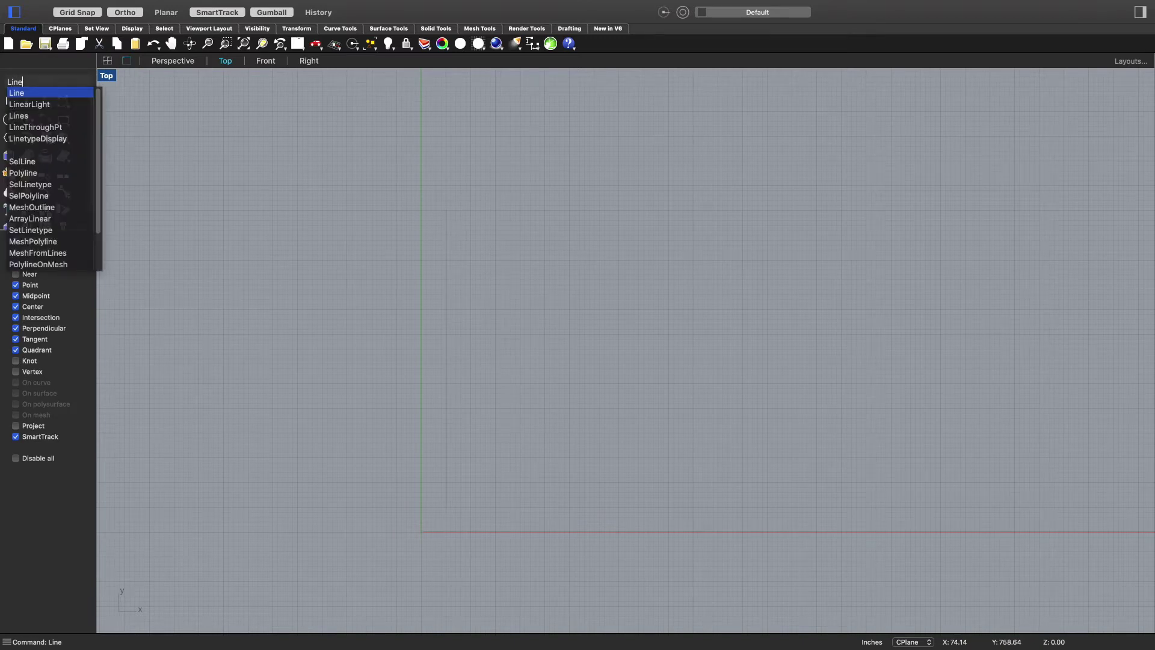
{"action": "key", "text": "Return"}
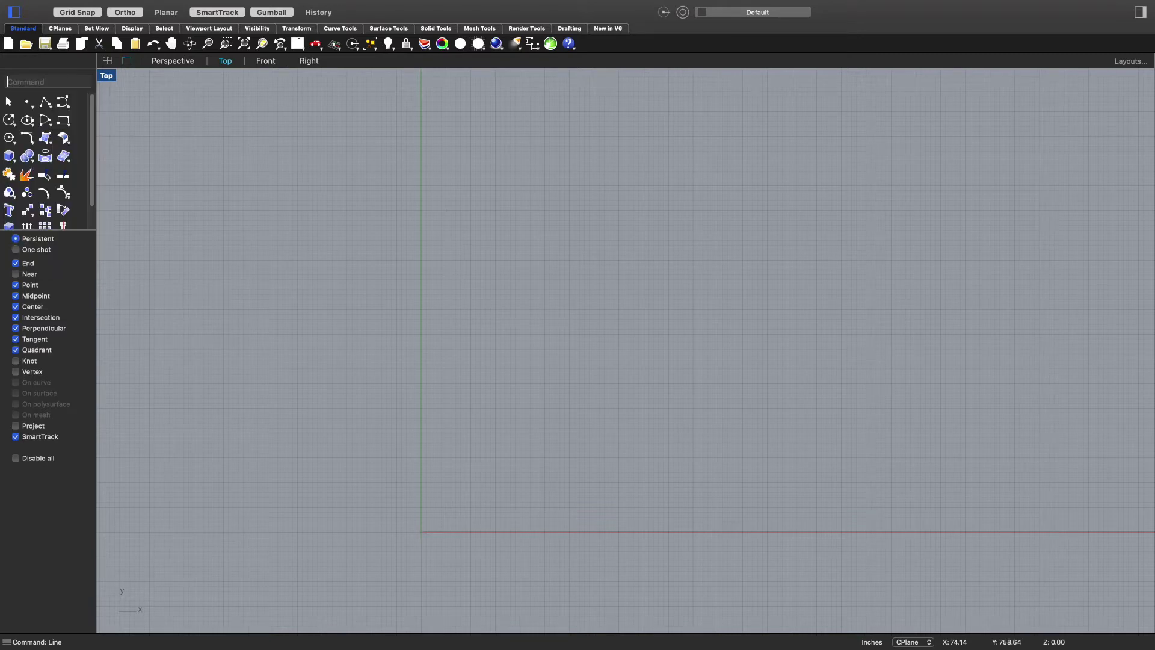
{"action": "type", "text": "Polyline"}
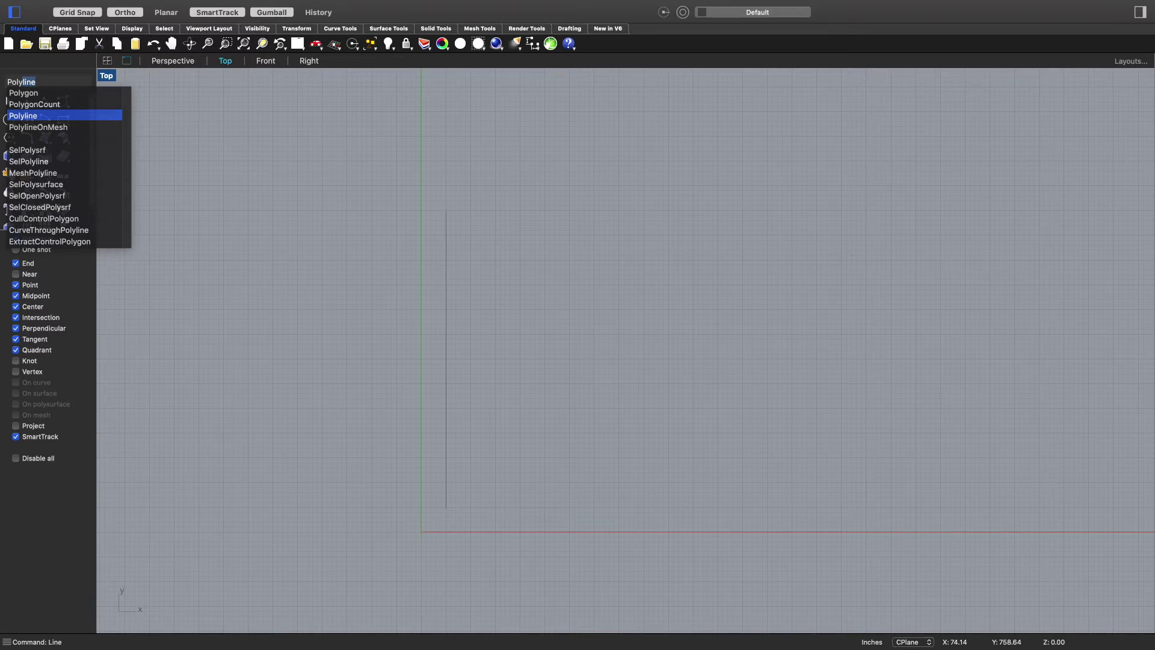
{"action": "key", "text": "Return"}
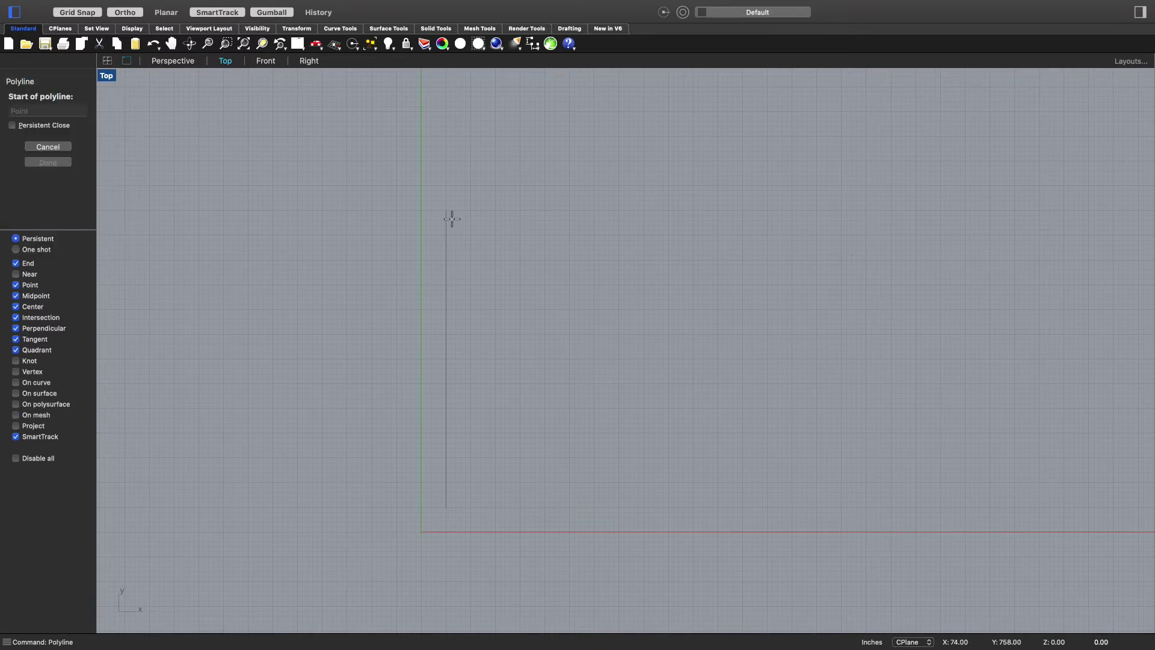
{"action": "scroll", "coordinate": [452, 219], "scroll_direction": "up", "scroll_amount": 5}
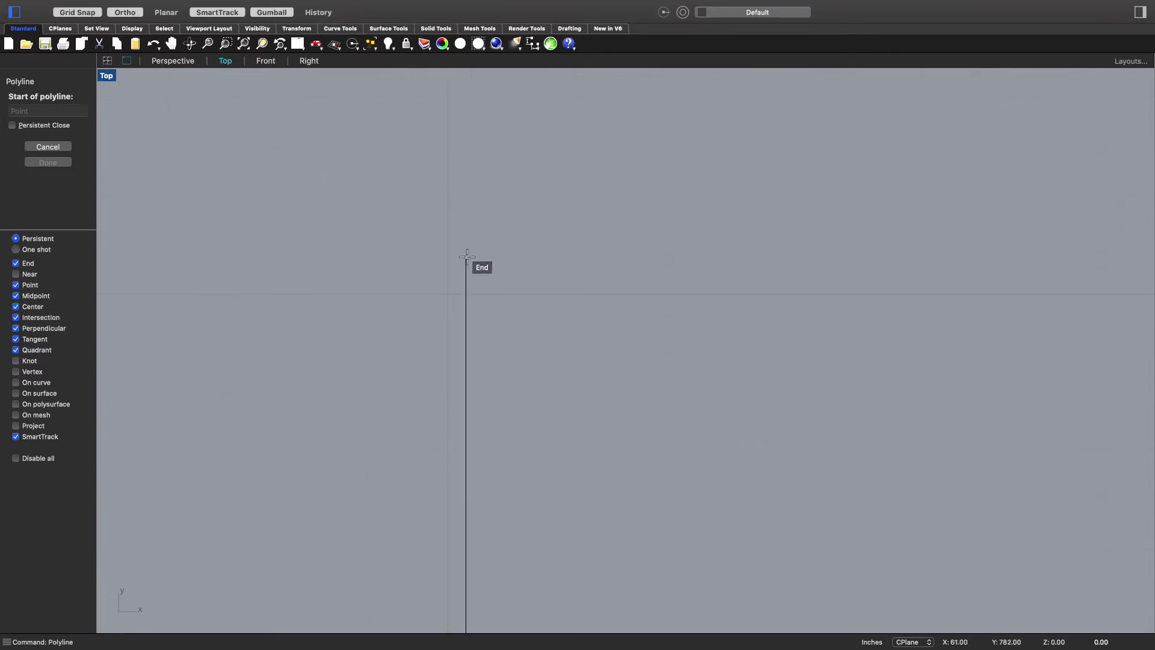
{"action": "left_click", "coordinate": [466, 257]}
{"action": "scroll", "coordinate": [501, 257], "scroll_direction": "left", "scroll_amount": 5}
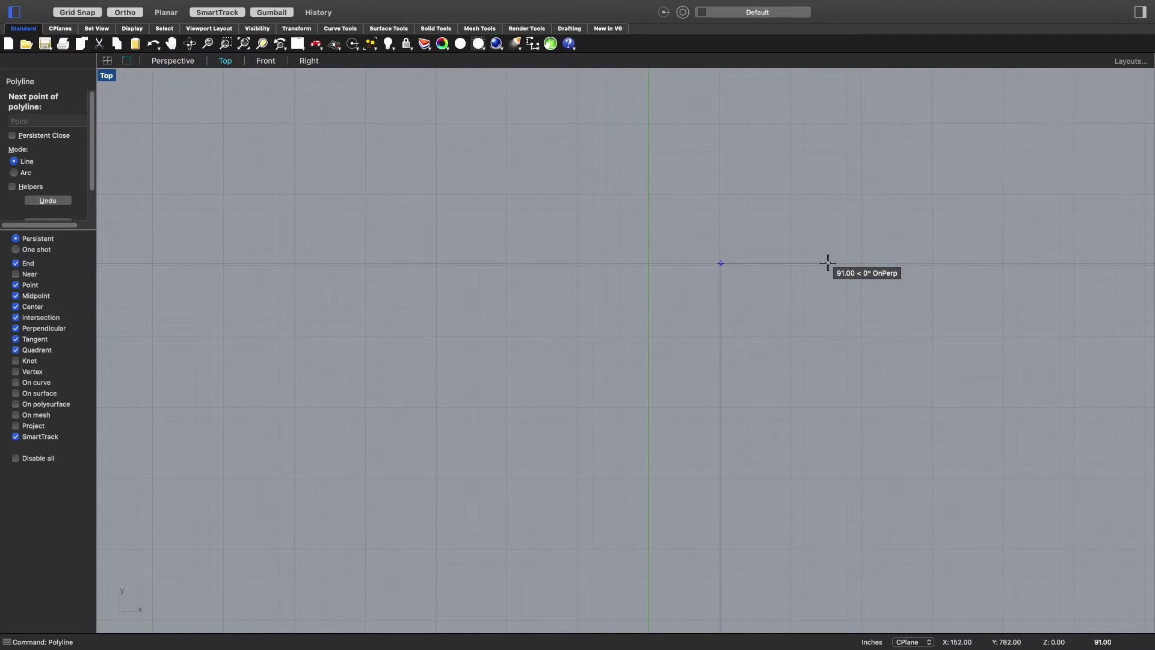
{"action": "type", "text": "27'6"}
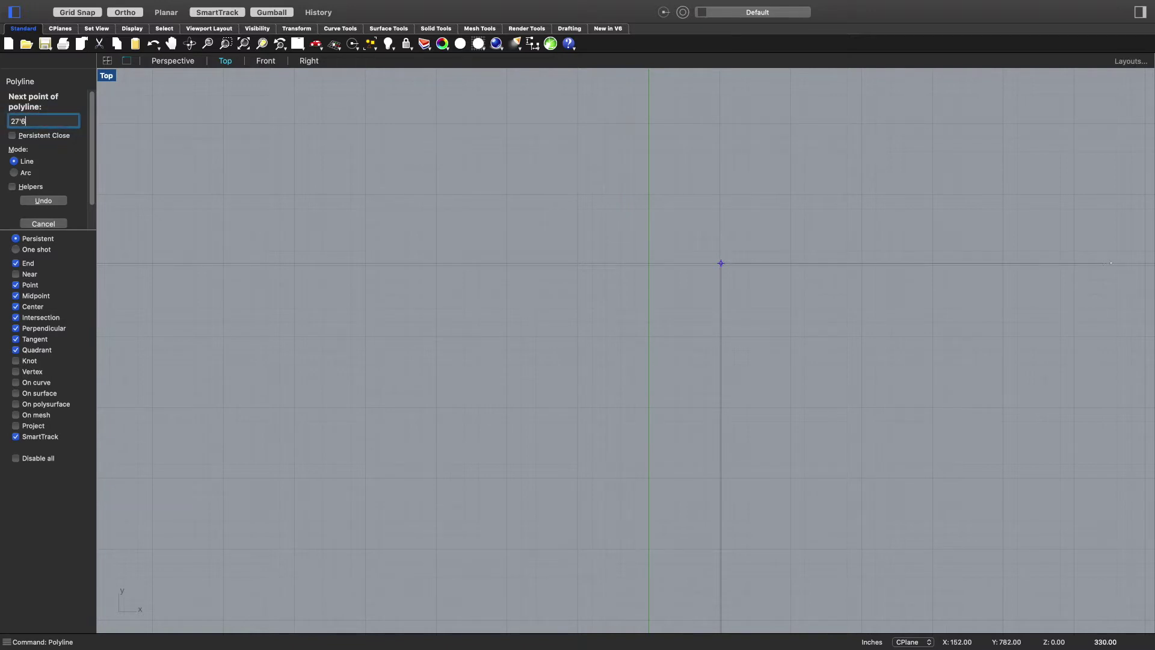
{"action": "key", "text": "Return"}
- Extend the polyline with a 6'6" segment straight upward from the end of the 27'6" segment
{"action": "scroll", "coordinate": [889, 251], "scroll_direction": "down", "scroll_amount": 4}
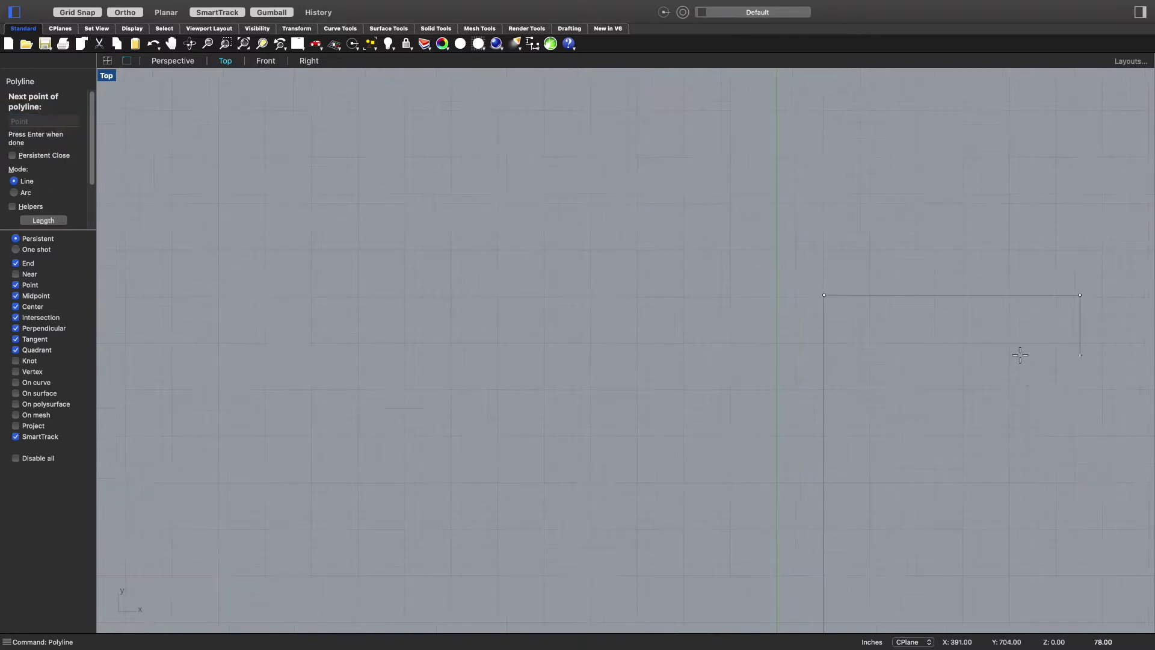
{"action": "scroll", "coordinate": [1053, 327], "scroll_direction": "up", "scroll_amount": 5}
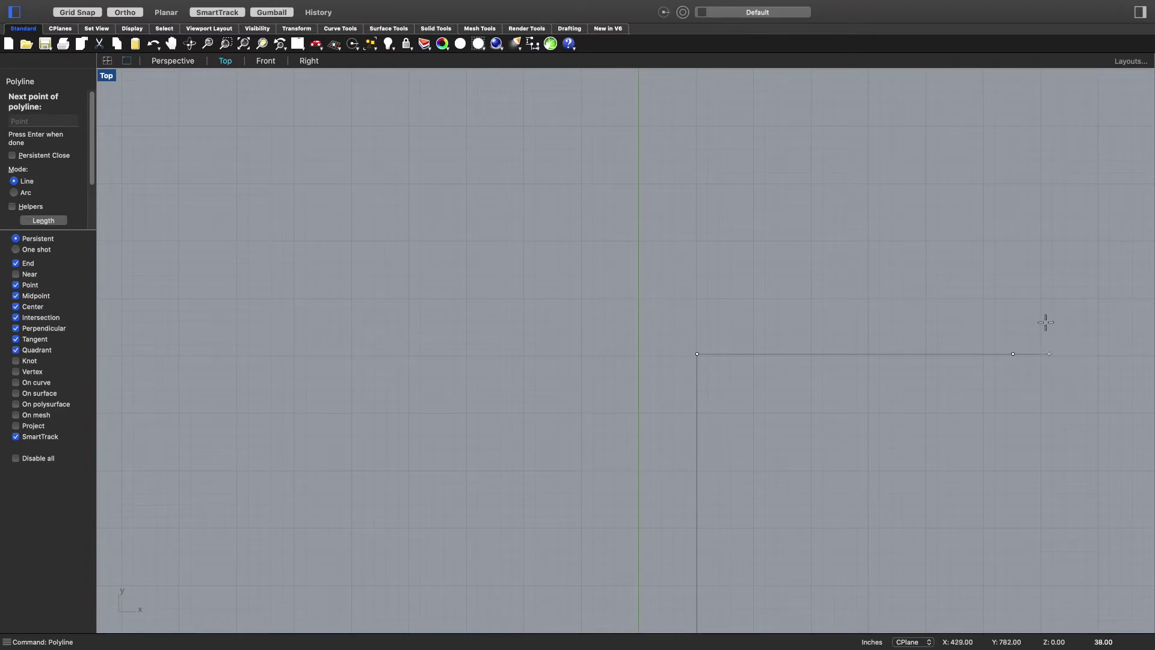
{"action": "scroll", "coordinate": [1016, 336], "scroll_direction": "up", "scroll_amount": 3}
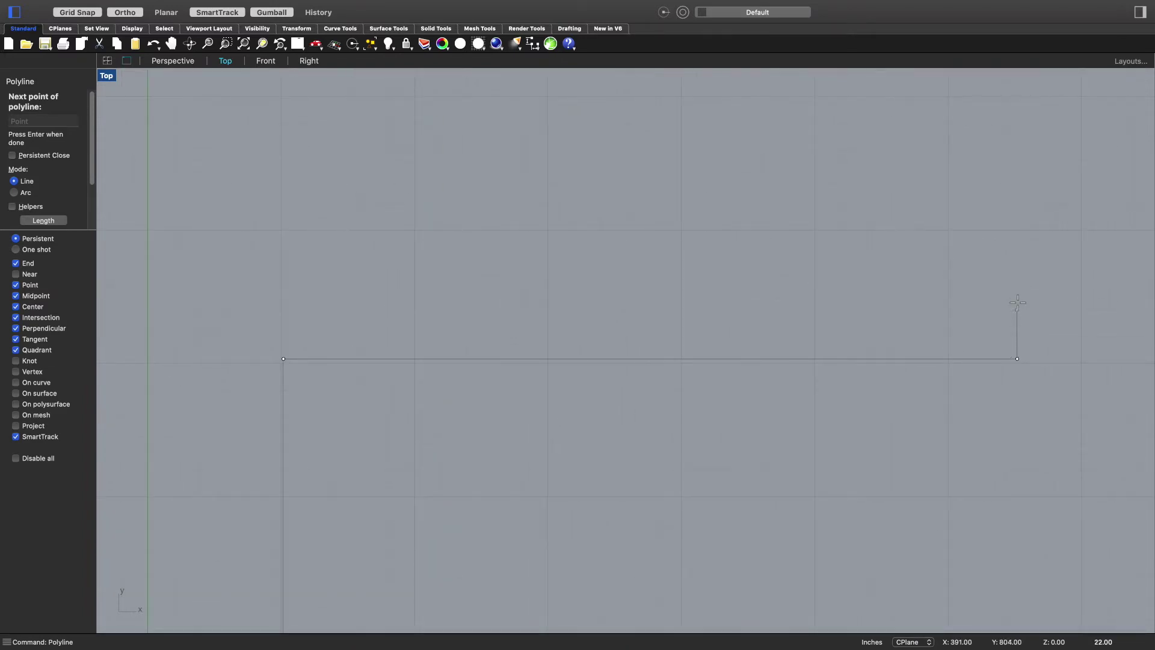
{"action": "scroll", "coordinate": [1006, 225], "scroll_direction": "down", "scroll_amount": 3}
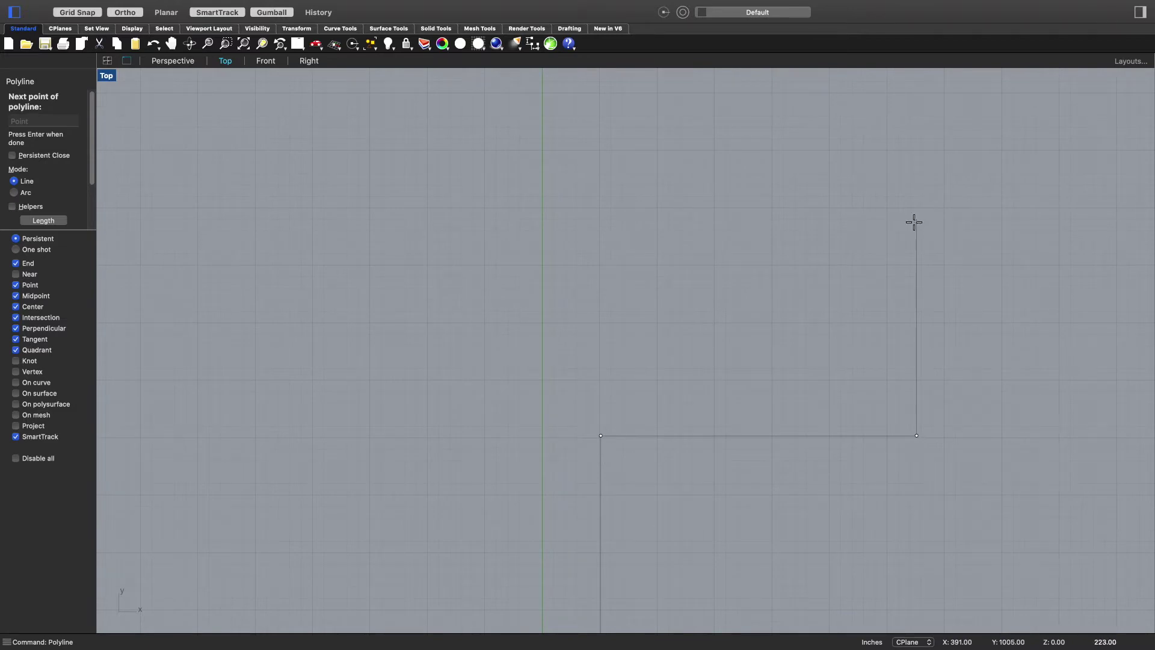
{"action": "type", "text": "6'6"}
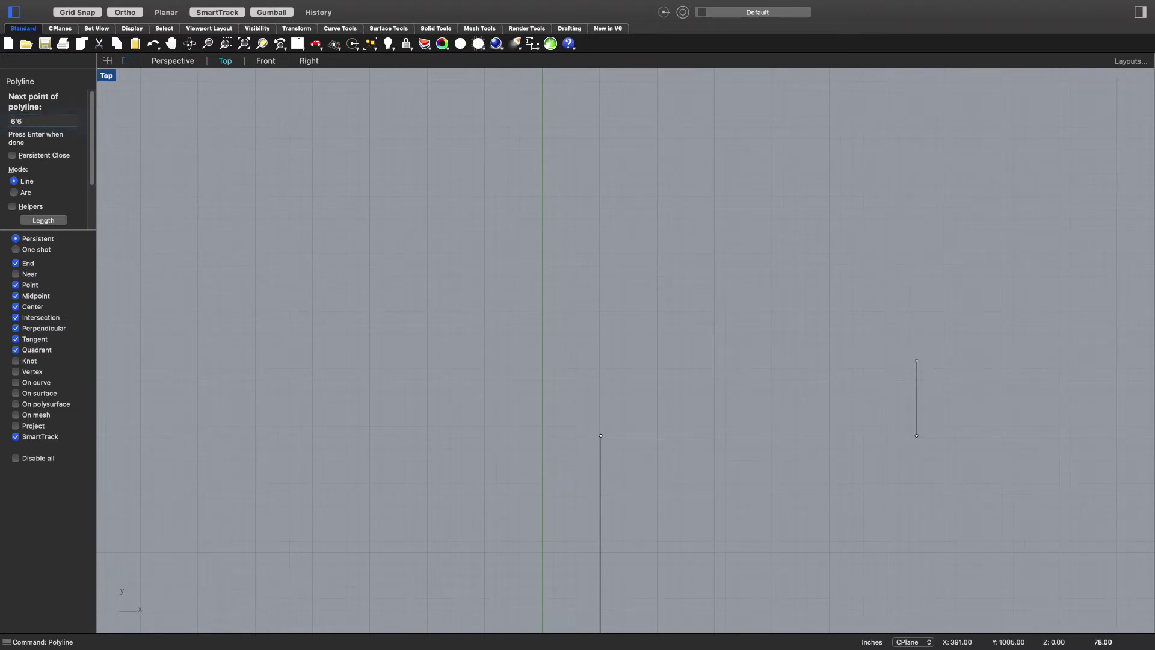
{"action": "key", "text": "Return"}
{"action": "left_click", "coordinate": [935, 223]}
{"action": "scroll", "coordinate": [933, 361], "scroll_direction": "up", "scroll_amount": 5}
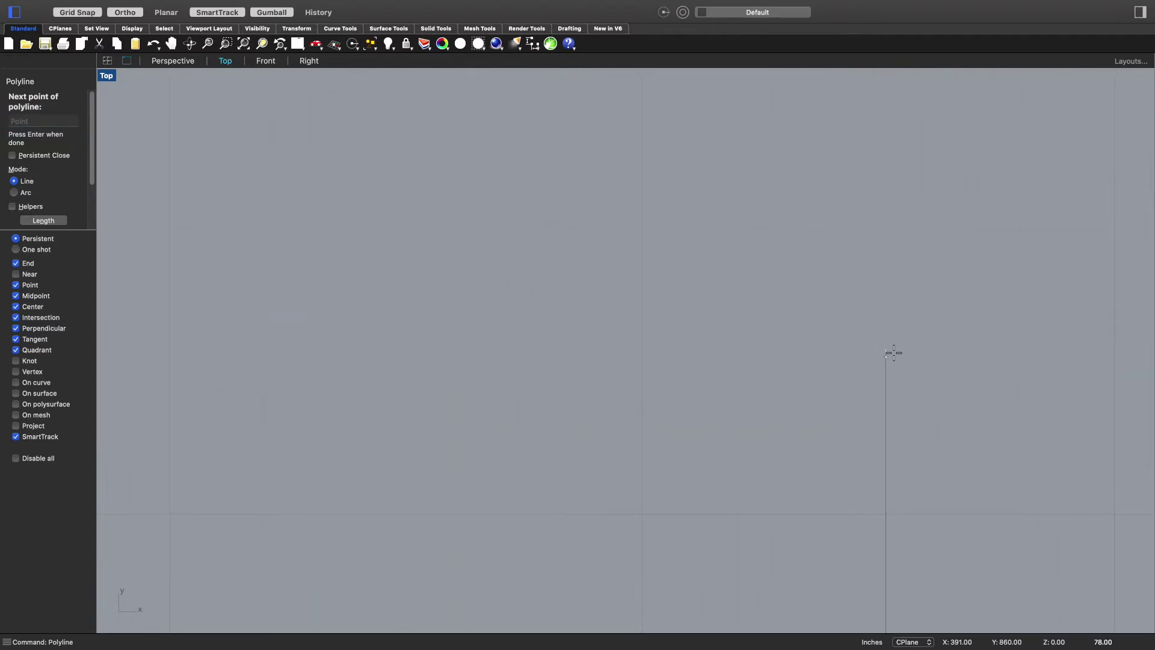
{"action": "left_click", "coordinate": [892, 354]}
- Add a 23'6" horizontal segment to the polyline, running right from the top of the 6'6" segment
{"action": "scroll", "coordinate": [951, 355], "scroll_direction": "down", "scroll_amount": 5}
{"action": "right_click_drag", "start_coordinate": [955, 356], "coordinate": [722, 263]}
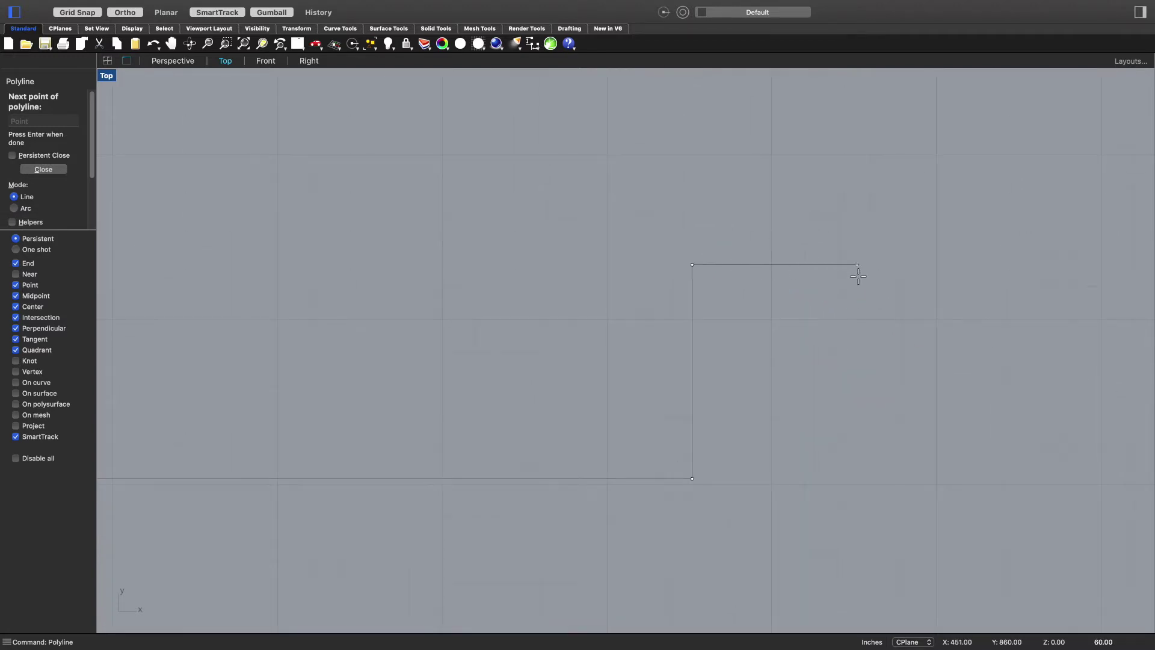
{"action": "type", "text": "23"}
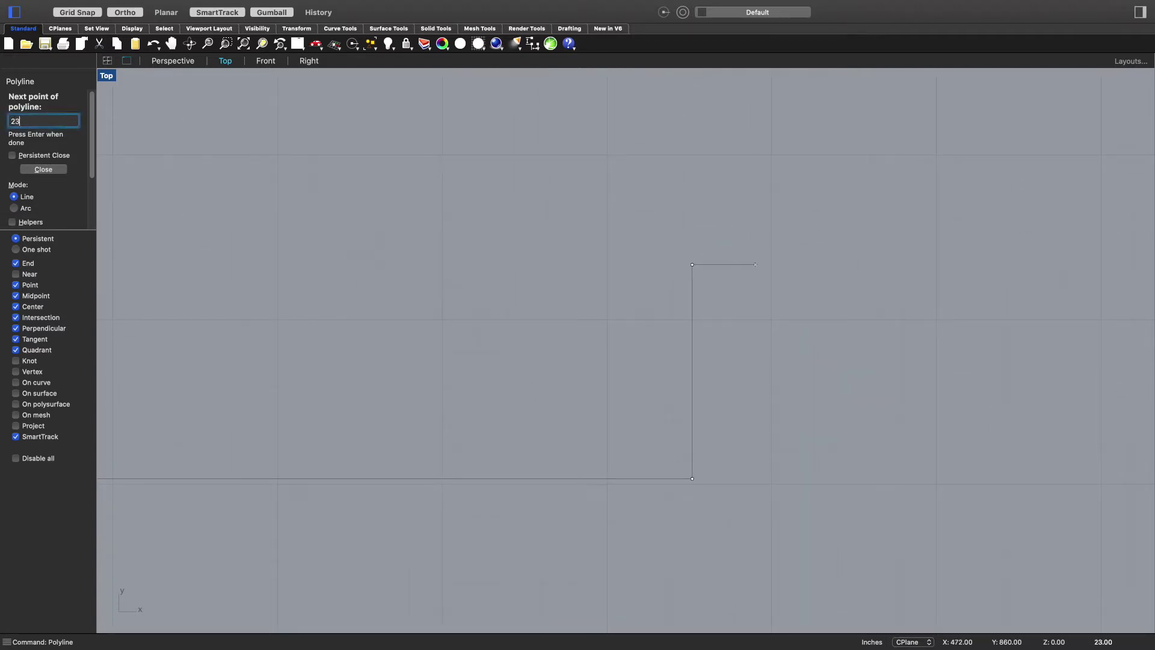
{"action": "type", "text": "'6"}
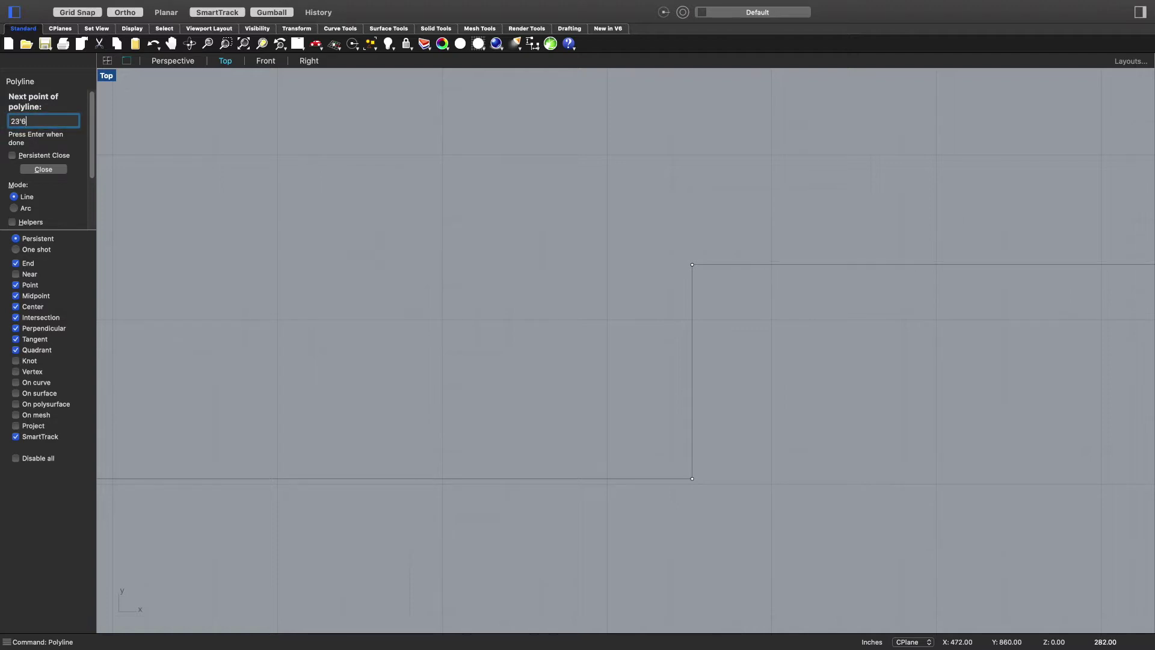
{"action": "key", "text": "Return"}
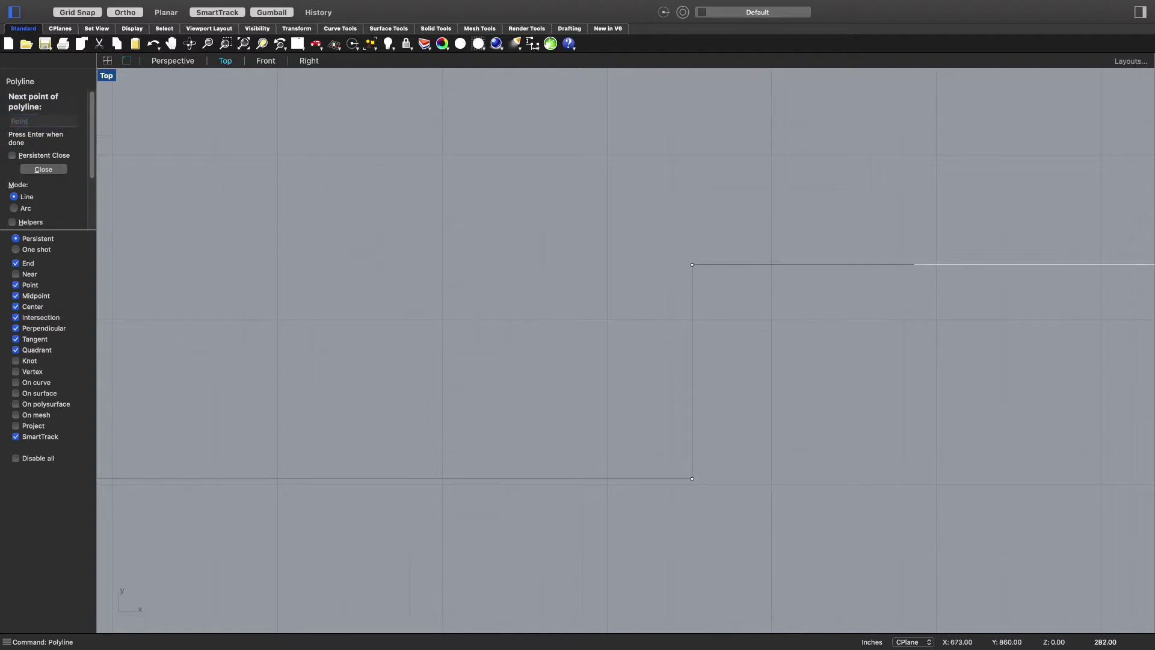
- Add a 62' segment to the polyline, running straight down from its upper-right corner
{"action": "scroll", "coordinate": [899, 282], "scroll_direction": "down", "scroll_amount": 5}
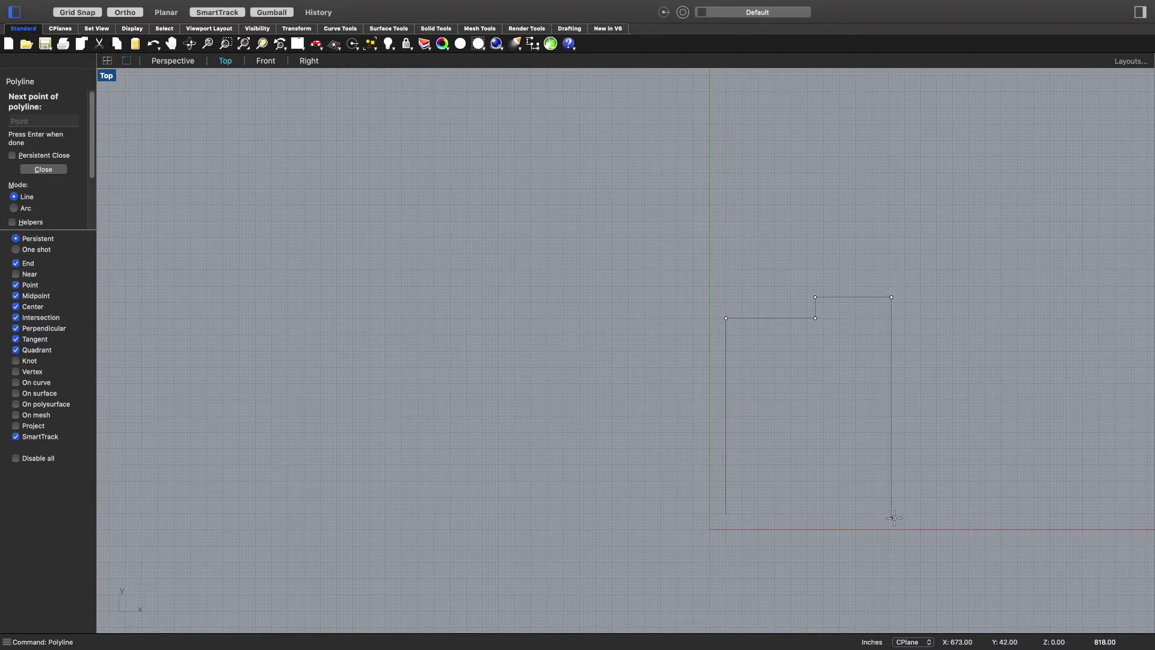
{"action": "type", "text": "62"}
{"action": "key", "text": "Return"}
- Extend the polyline 21'8" to the left from the bottom of the 62' segment, to X 413 inches
{"action": "type", "text": "21'"}
{"action": "key", "text": "BackSpace"}
{"action": "key", "text": "BackSpace"}
{"action": "key", "text": "BackSpace"}
{"action": "left_click", "coordinate": [821, 498]}
- Continue the polyline 13' upward, add a freehand horizontal segment to the left, and finish the polyline
{"action": "type", "text": "13"}
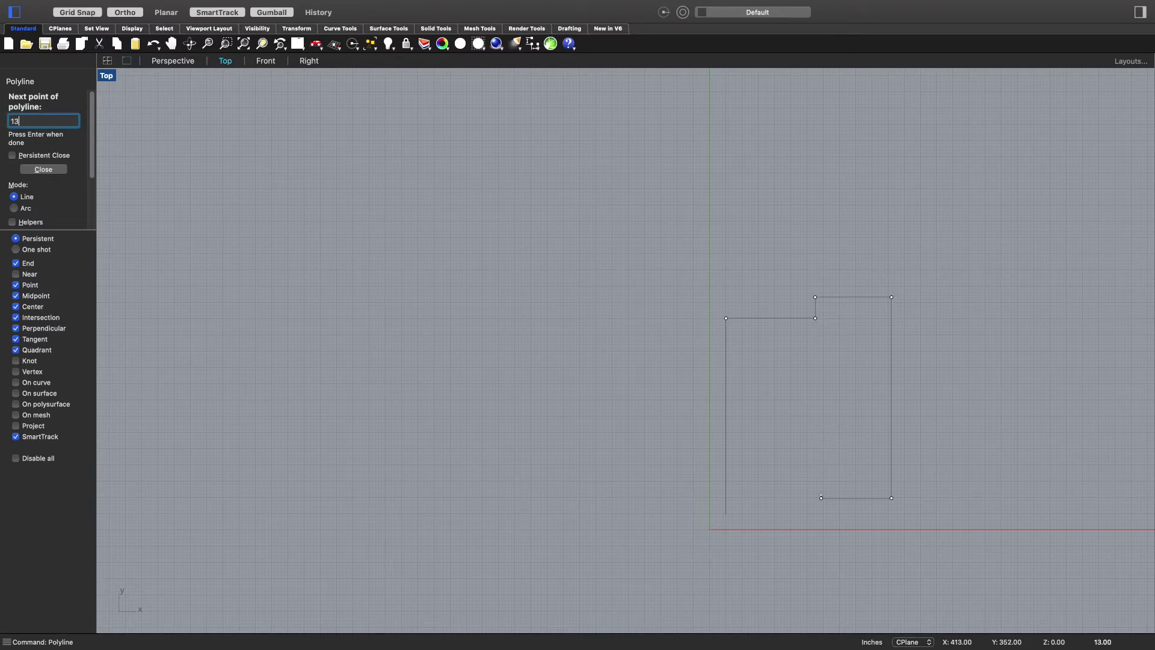
{"action": "key", "text": "Return"}
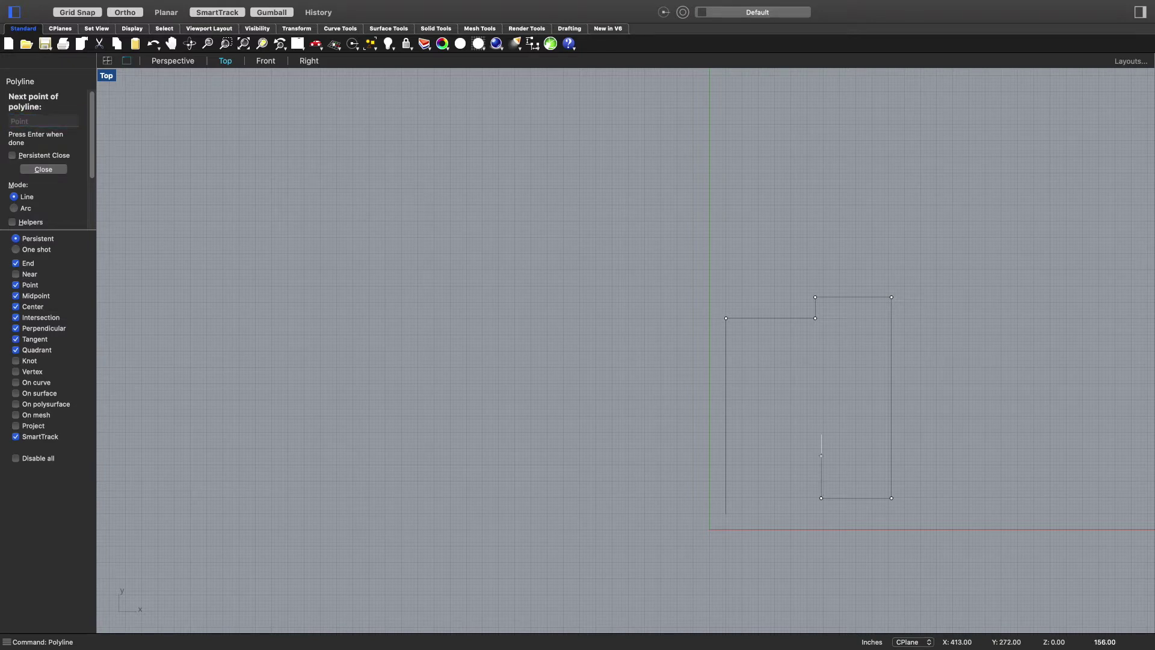
{"action": "left_click", "coordinate": [820, 451]}
{"action": "left_click", "coordinate": [769, 455]}
{"action": "key", "text": "Return"}
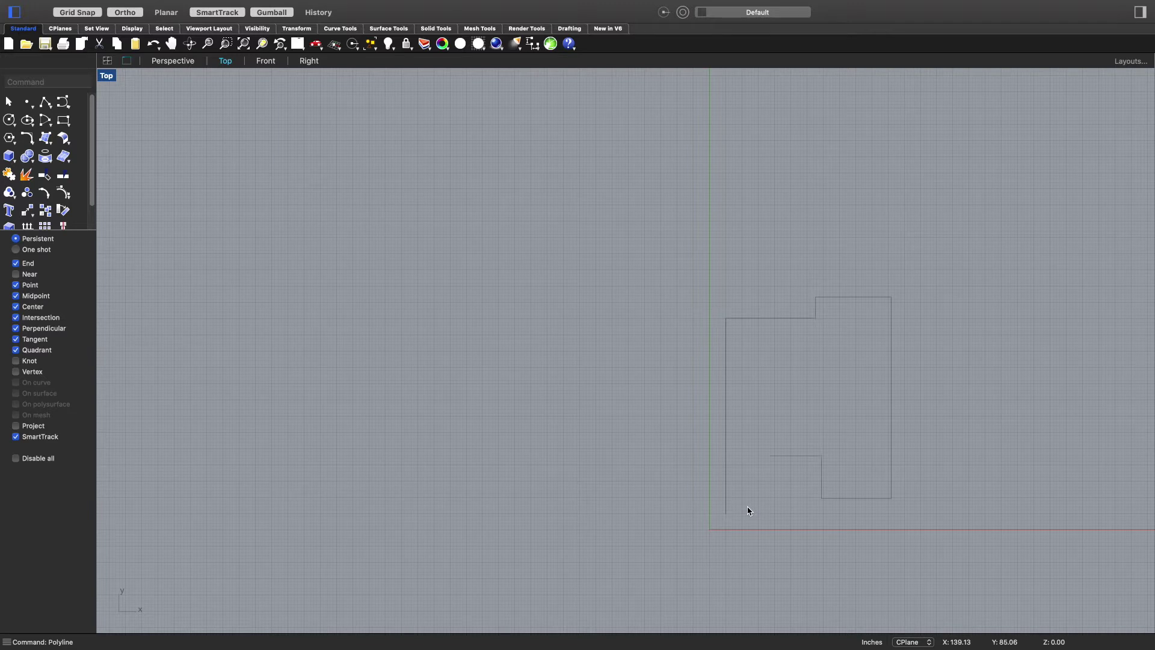
- Draw a 21'8" horizontal line to the right from the bottom end of the first vertical line
{"action": "type", "text": "e"}
{"action": "key", "text": "Return"}
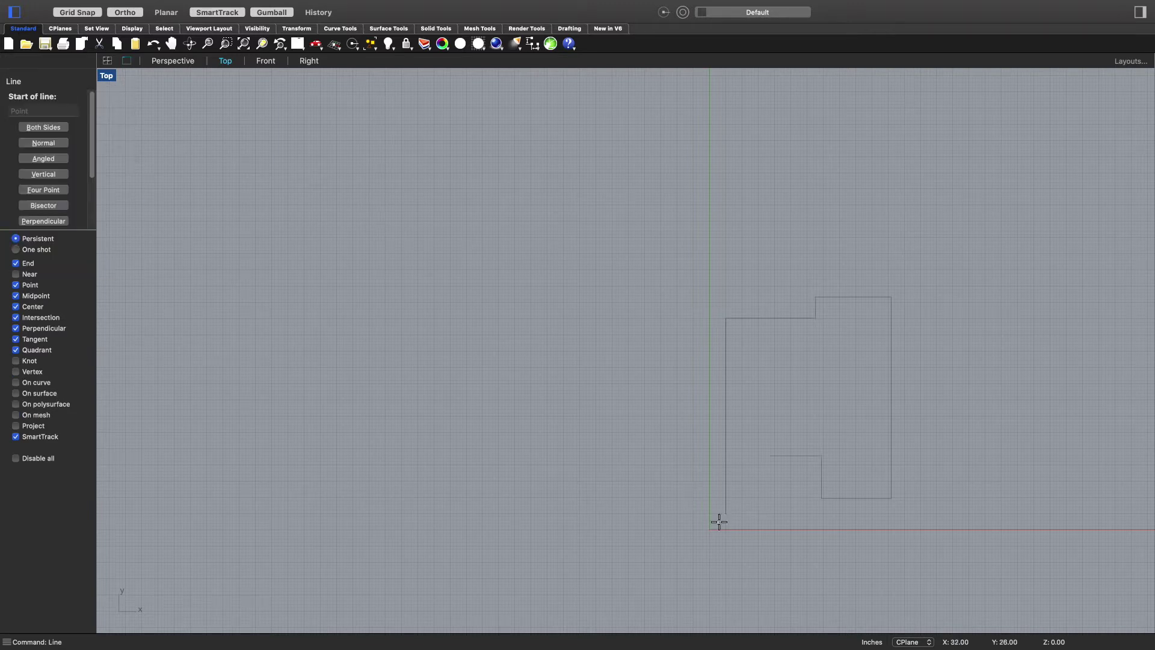
{"action": "left_click", "coordinate": [727, 514]}
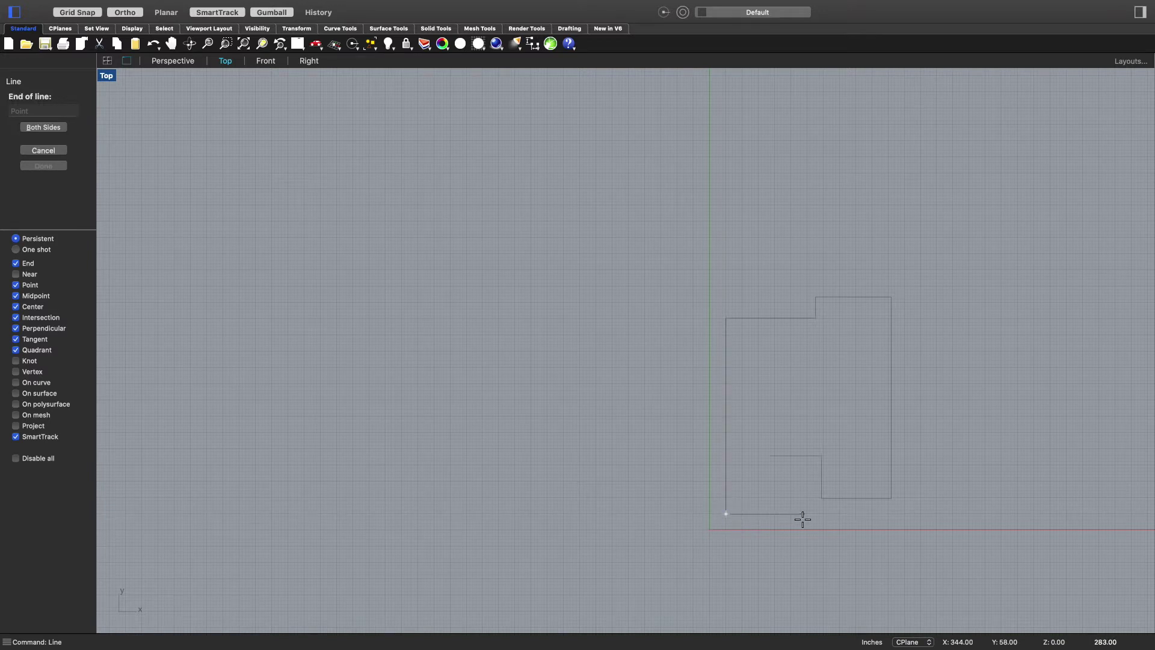
{"action": "type", "text": "21'8"}
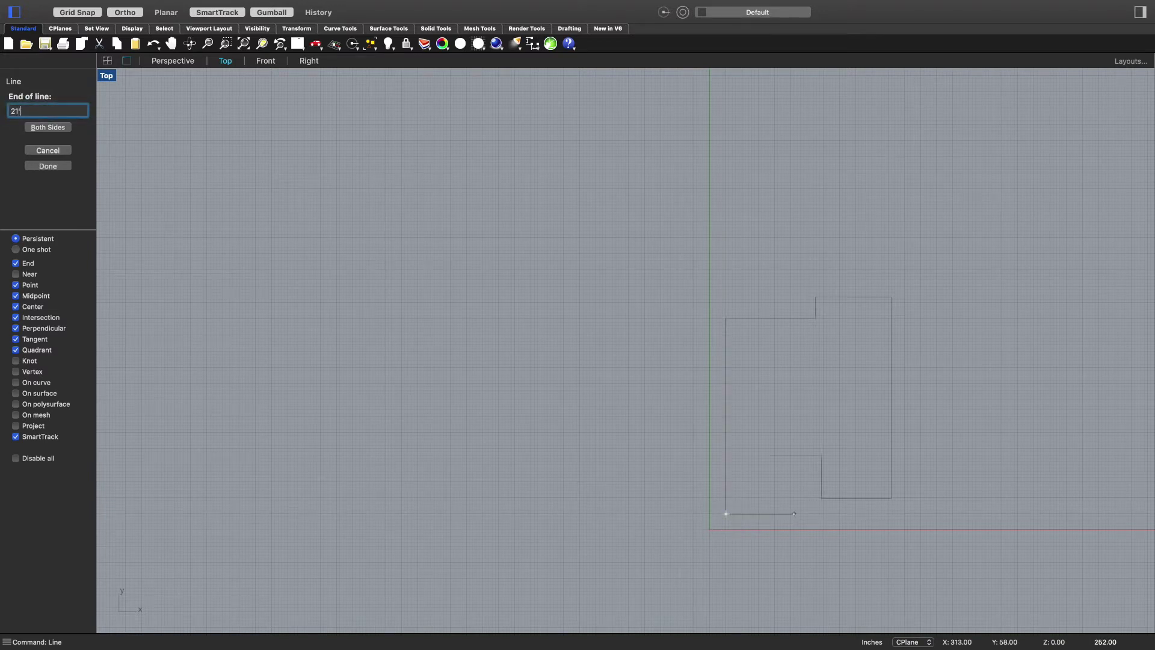
{"action": "key", "text": "Return"}
{"action": "scroll", "coordinate": [802, 518], "scroll_direction": "up", "scroll_amount": 2}
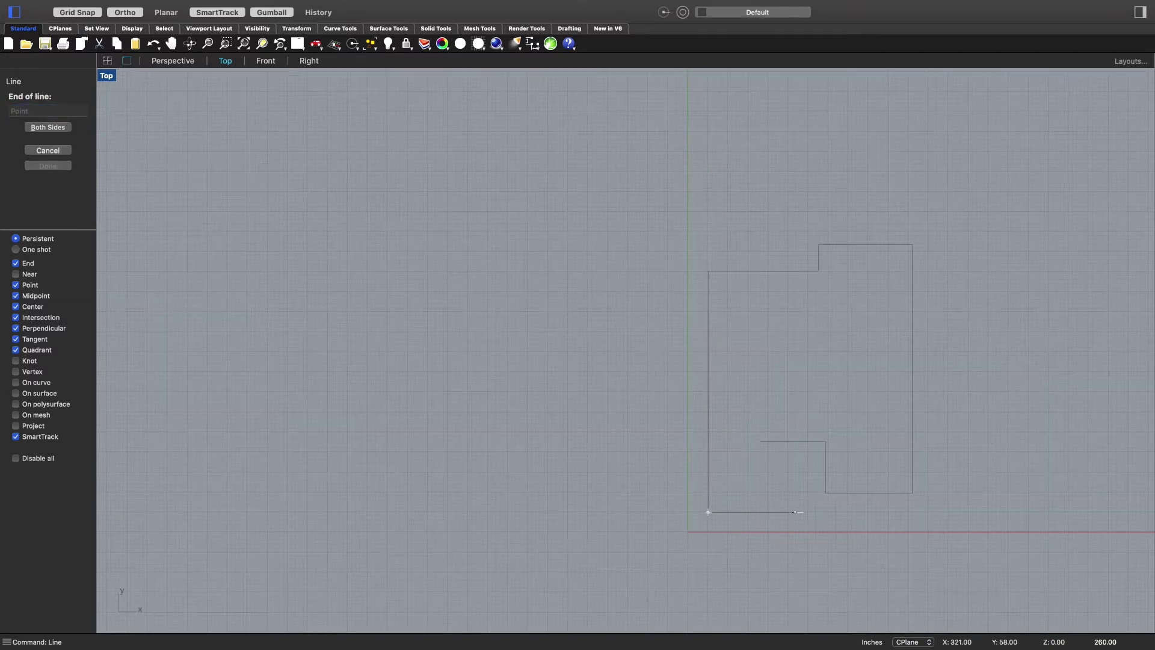
{"action": "left_click", "coordinate": [807, 500]}
- Draw a vertical line from the right end of the 21'8" bottom line up to the polyline's last horizontal segment
{"action": "key", "text": "Return"}
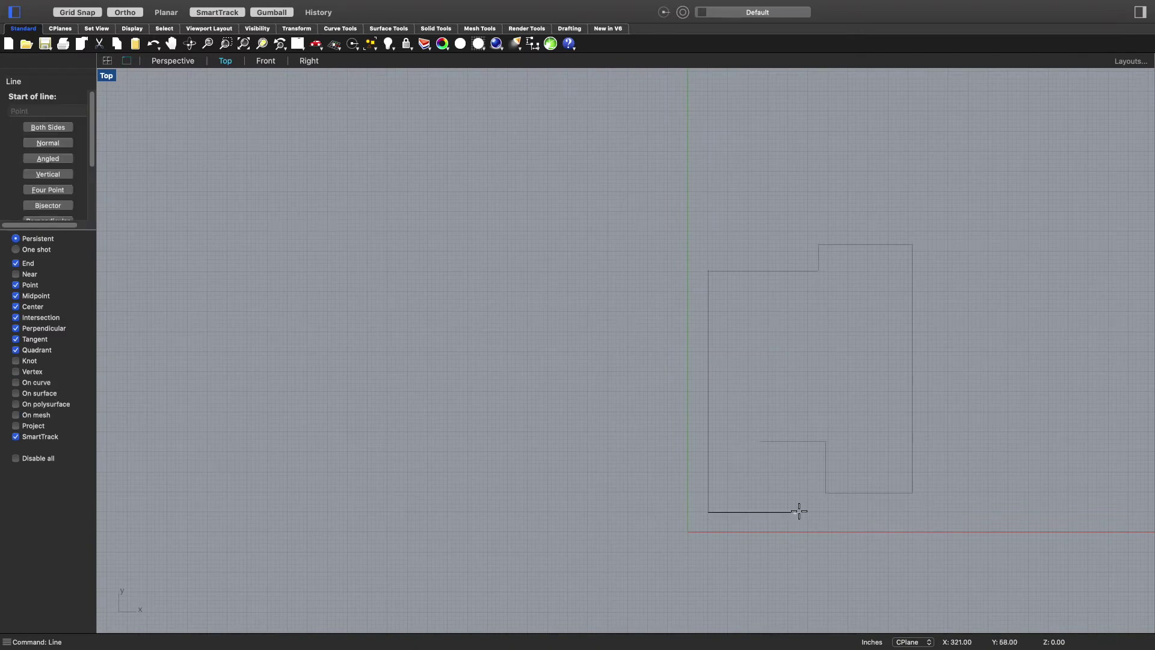
{"action": "scroll", "coordinate": [797, 512], "scroll_direction": "up", "scroll_amount": 3}
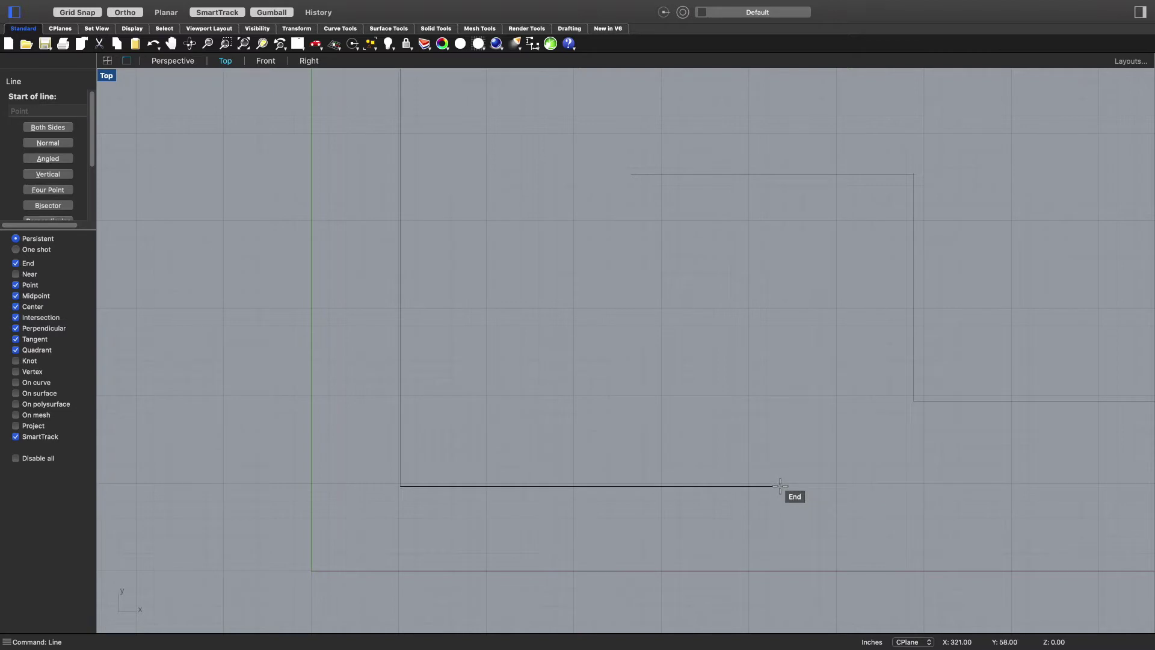
{"action": "left_click", "coordinate": [780, 486]}
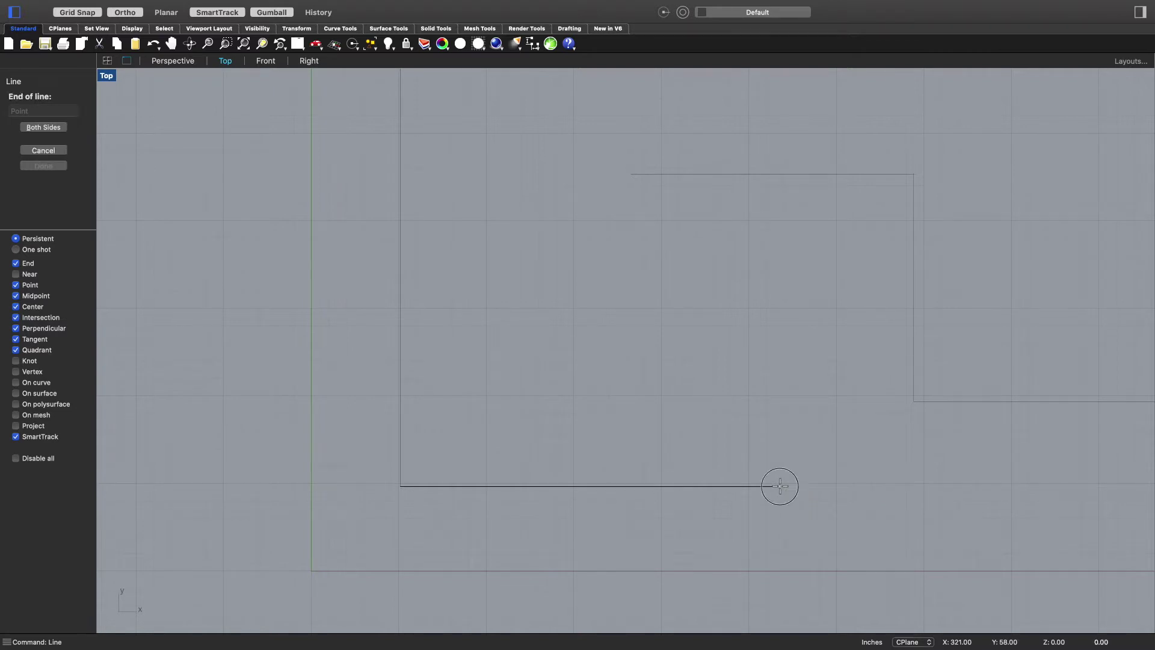
{"action": "left_click", "coordinate": [779, 174]}
- Examine the lower corners of the outline and the junction where the new vertical line meets the polyline's horizontal segment
{"action": "scroll", "coordinate": [676, 339], "scroll_direction": "down", "scroll_amount": 6}
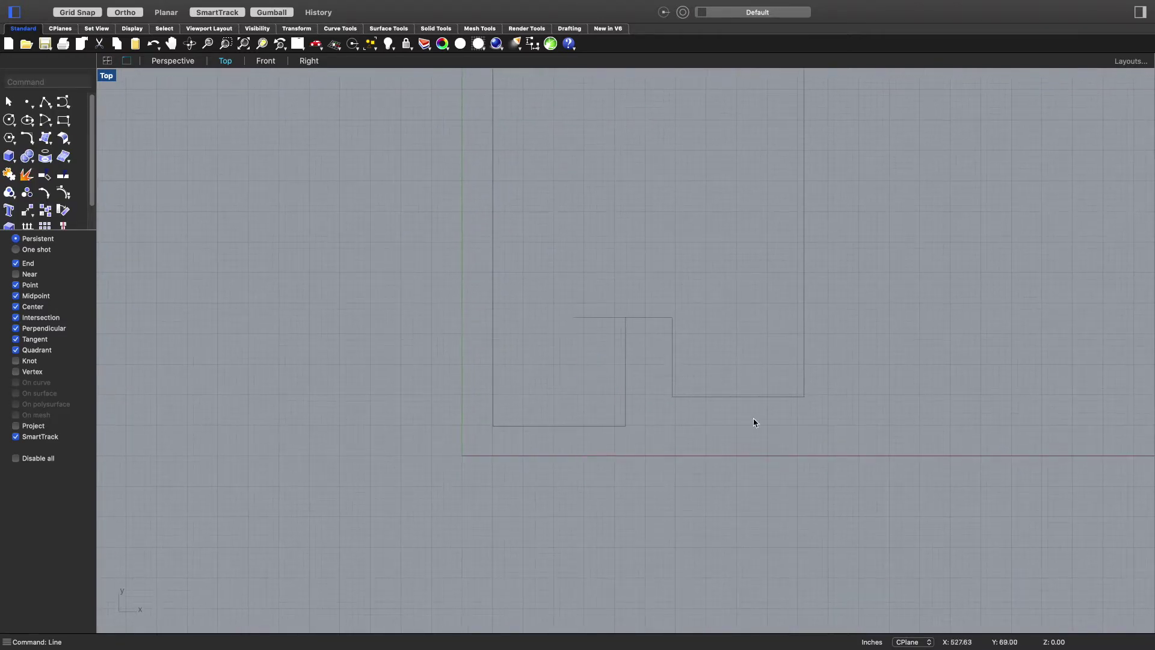
{"action": "scroll", "coordinate": [650, 421], "scroll_direction": "up", "scroll_amount": 8}
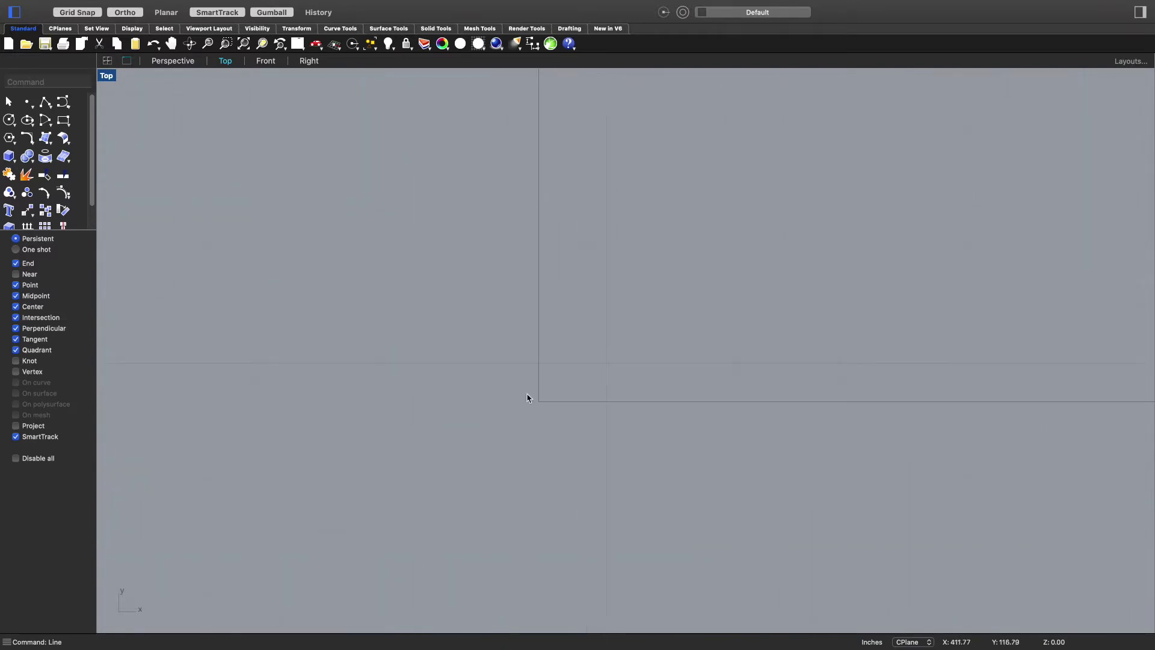
{"action": "scroll", "coordinate": [573, 418], "scroll_direction": "down", "scroll_amount": 4}
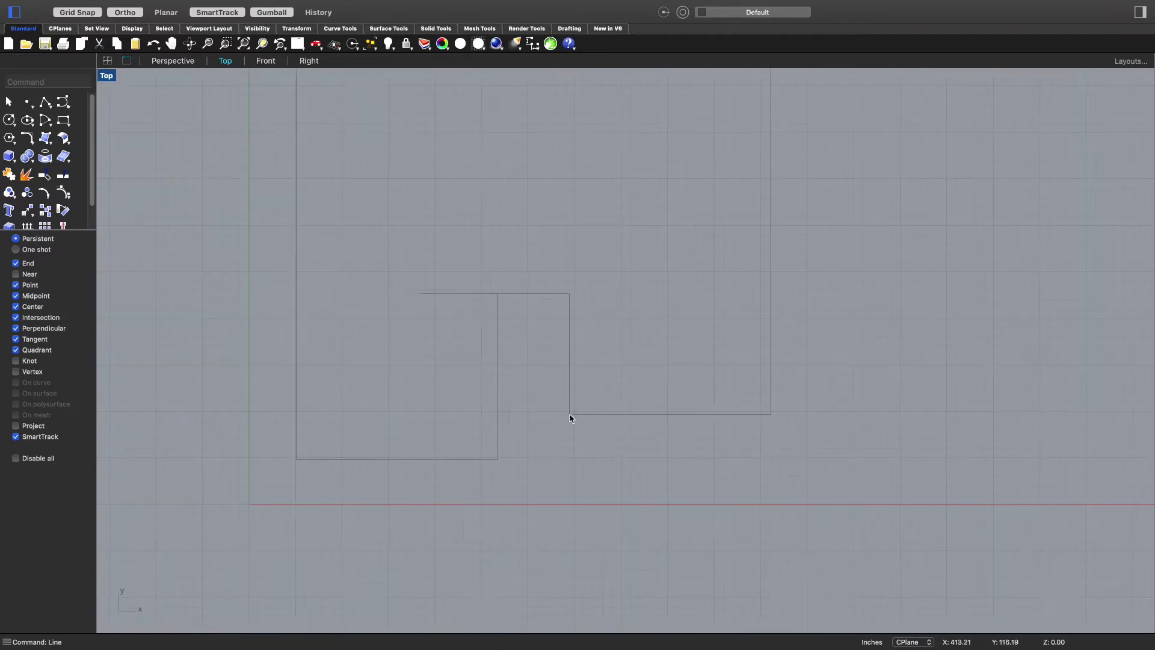
{"action": "right_click_drag", "start_coordinate": [448, 358], "coordinate": [520, 401]}
{"action": "scroll", "coordinate": [576, 351], "scroll_direction": "up", "scroll_amount": 10}
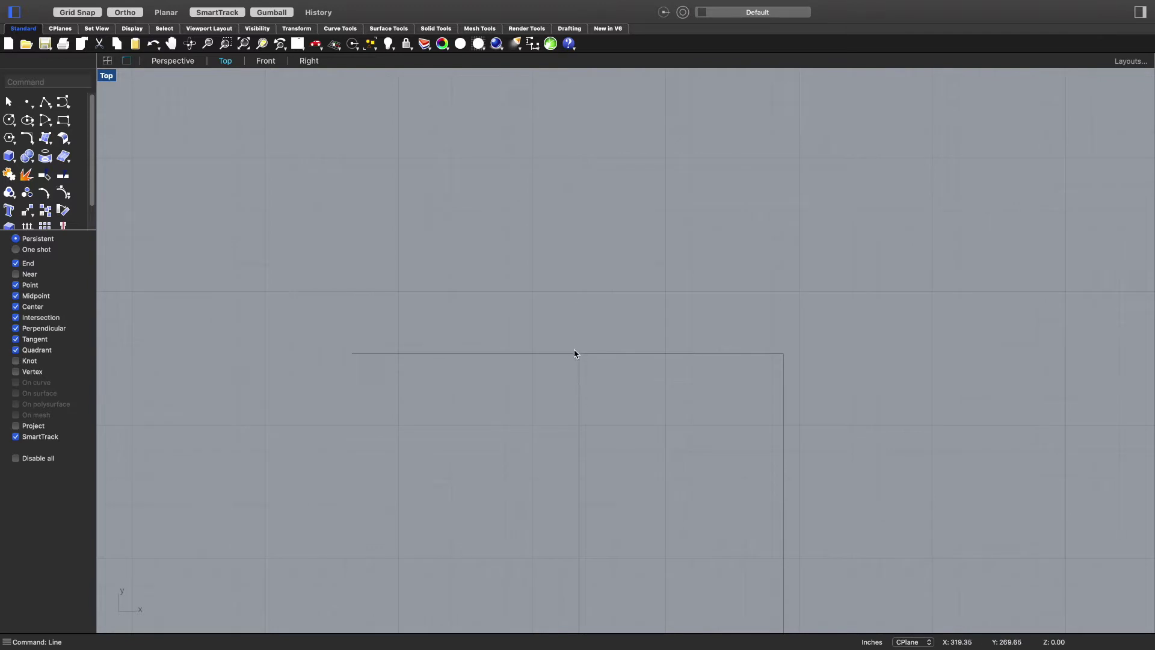
{"action": "scroll", "coordinate": [582, 375], "scroll_direction": "up", "scroll_amount": 3}
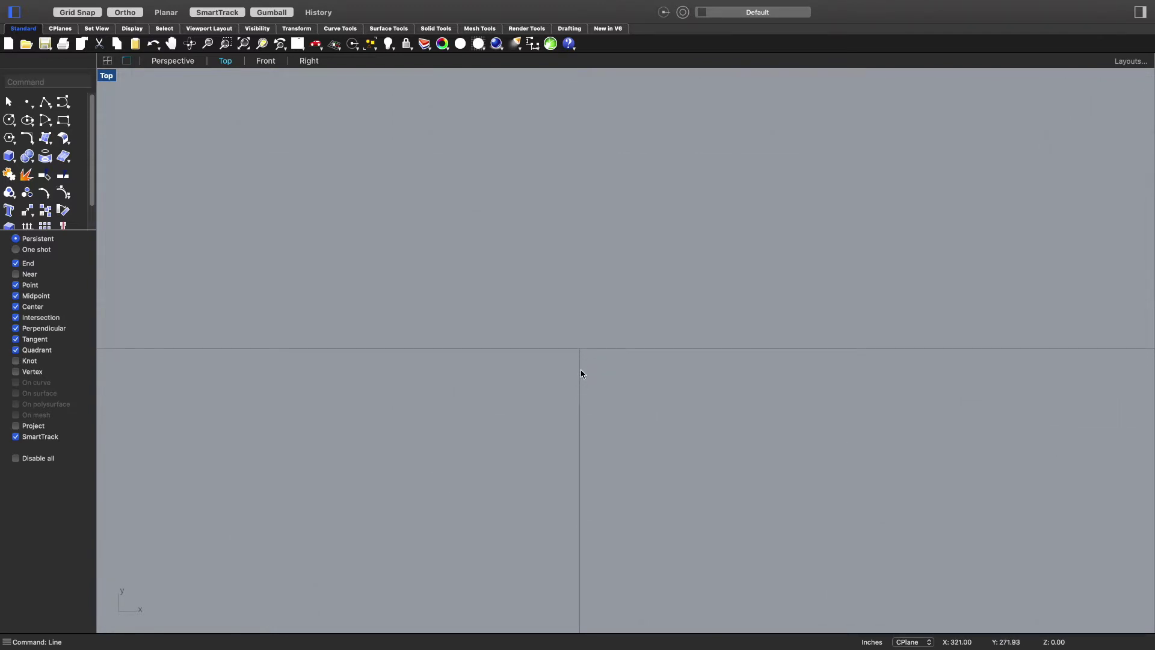
{"action": "scroll", "coordinate": [586, 333], "scroll_direction": "down", "scroll_amount": 10}
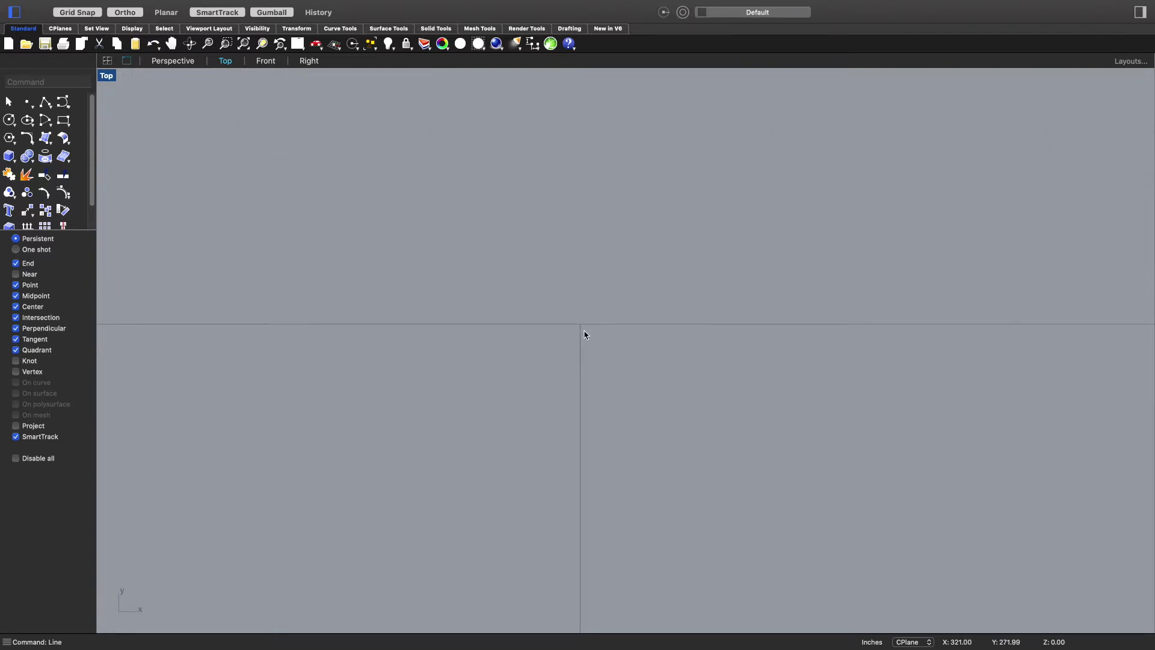
{"action": "scroll", "coordinate": [602, 355], "scroll_direction": "down", "scroll_amount": 2}
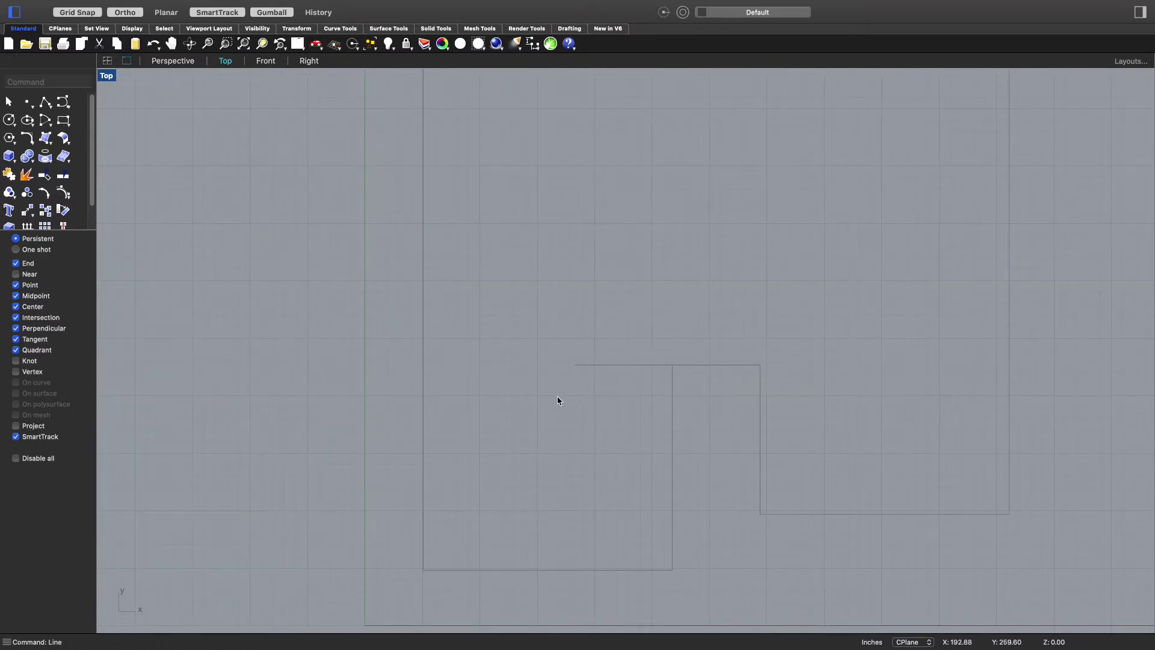
- Trim the excess end of the polyline's horizontal segment, using the short vertical line beside the notch as the cutting object
{"action": "type", "text": "t"}
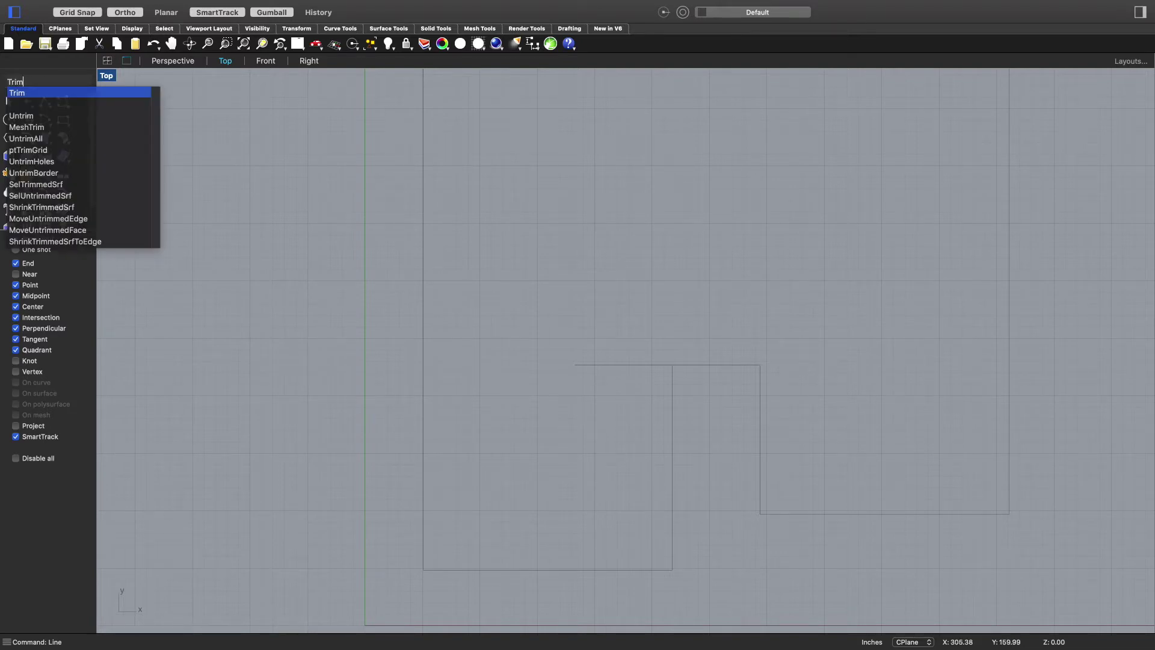
{"action": "key", "text": "Return"}
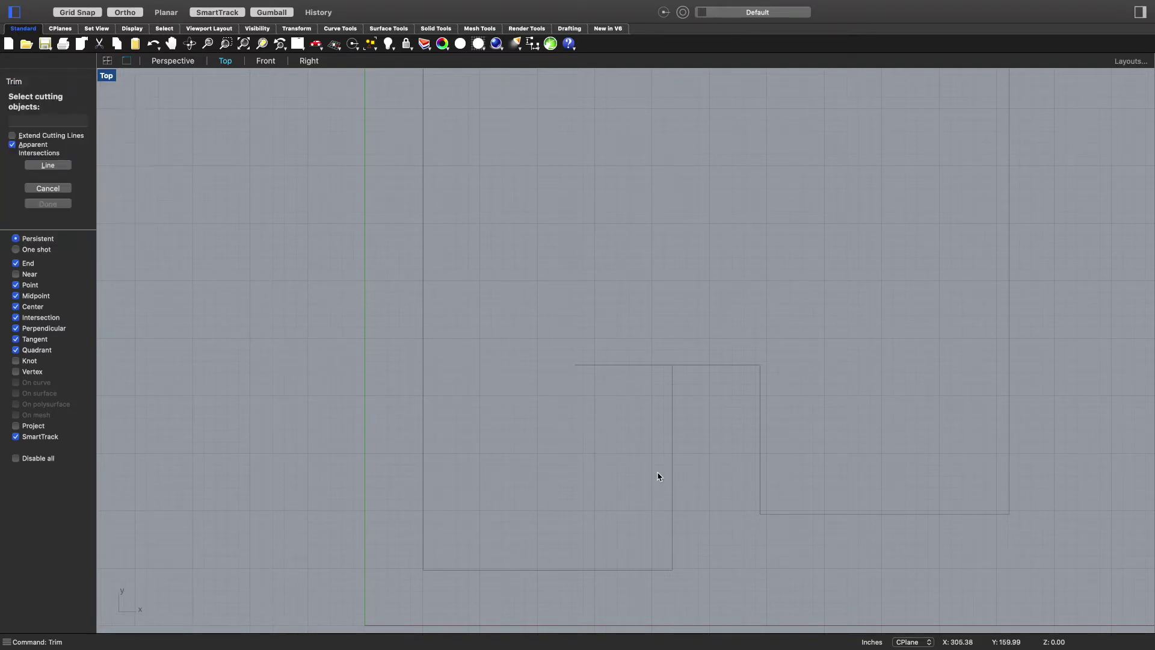
{"action": "left_click", "coordinate": [673, 382]}
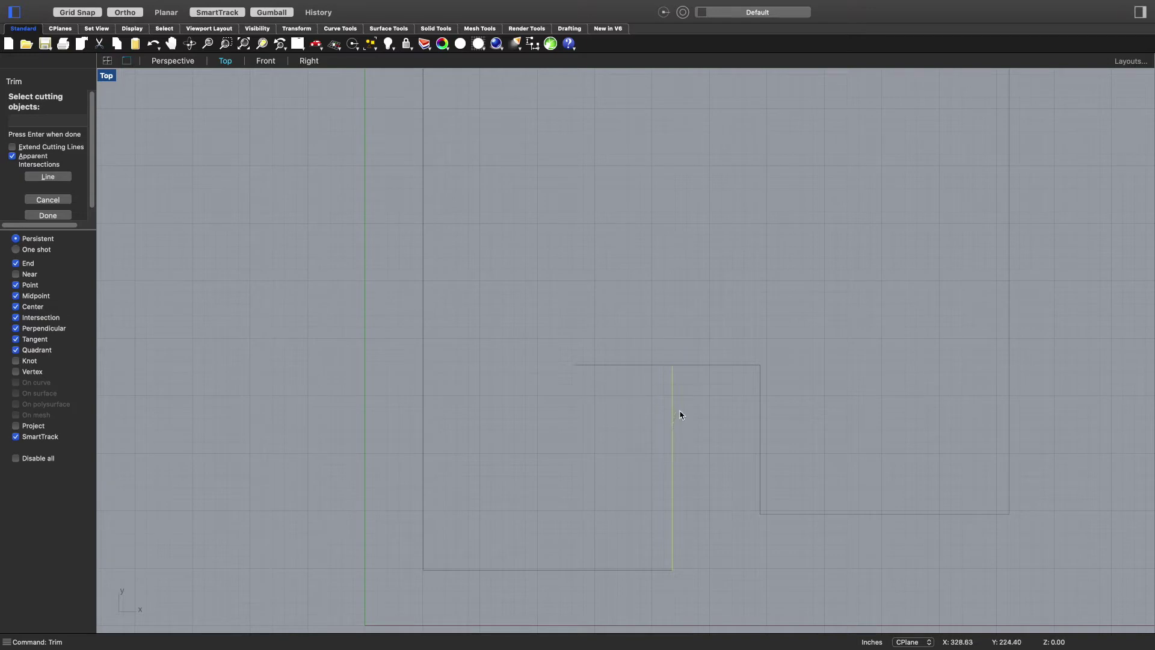
{"action": "key", "text": "Return"}
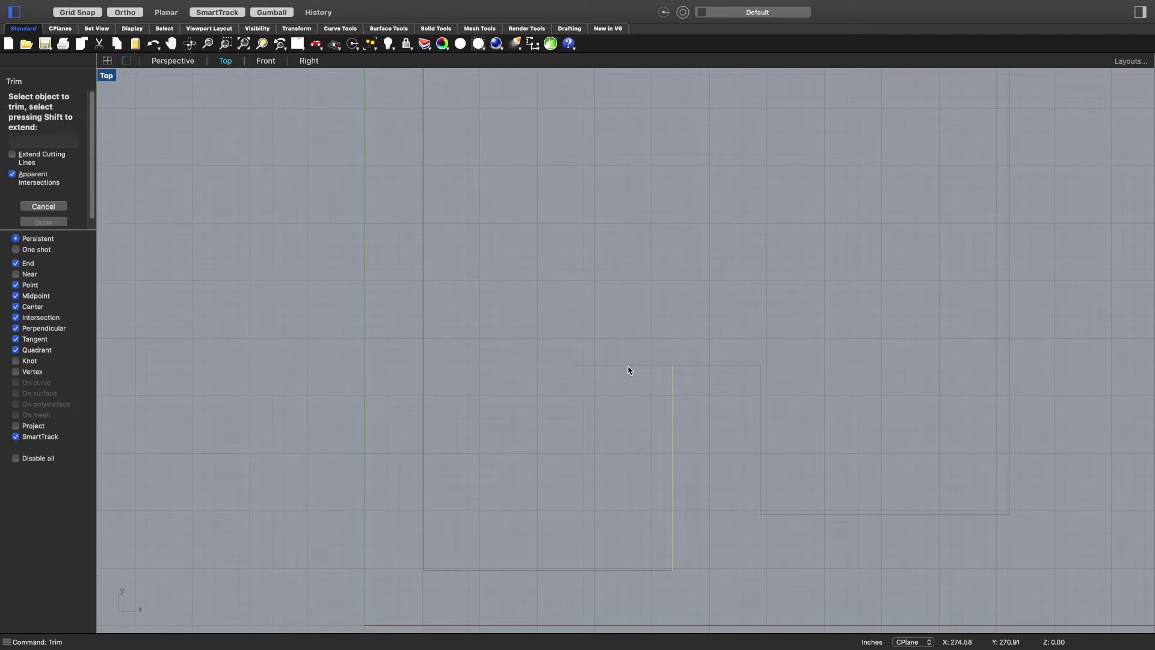
{"action": "left_click", "coordinate": [629, 365]}
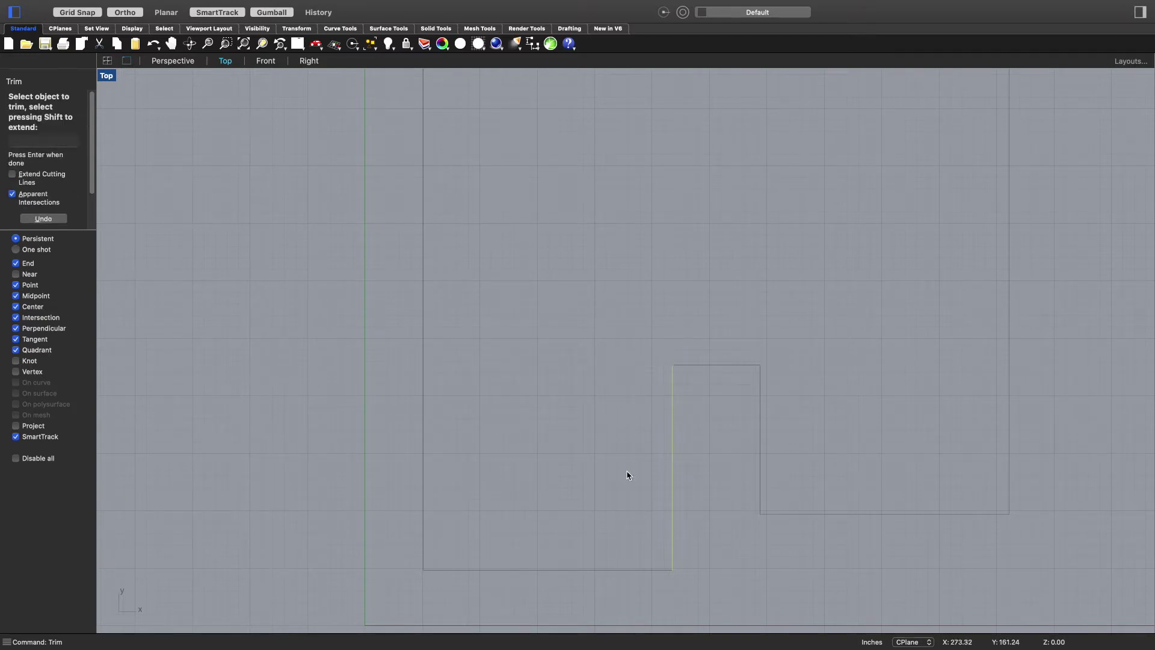
{"action": "key", "text": "Return"}
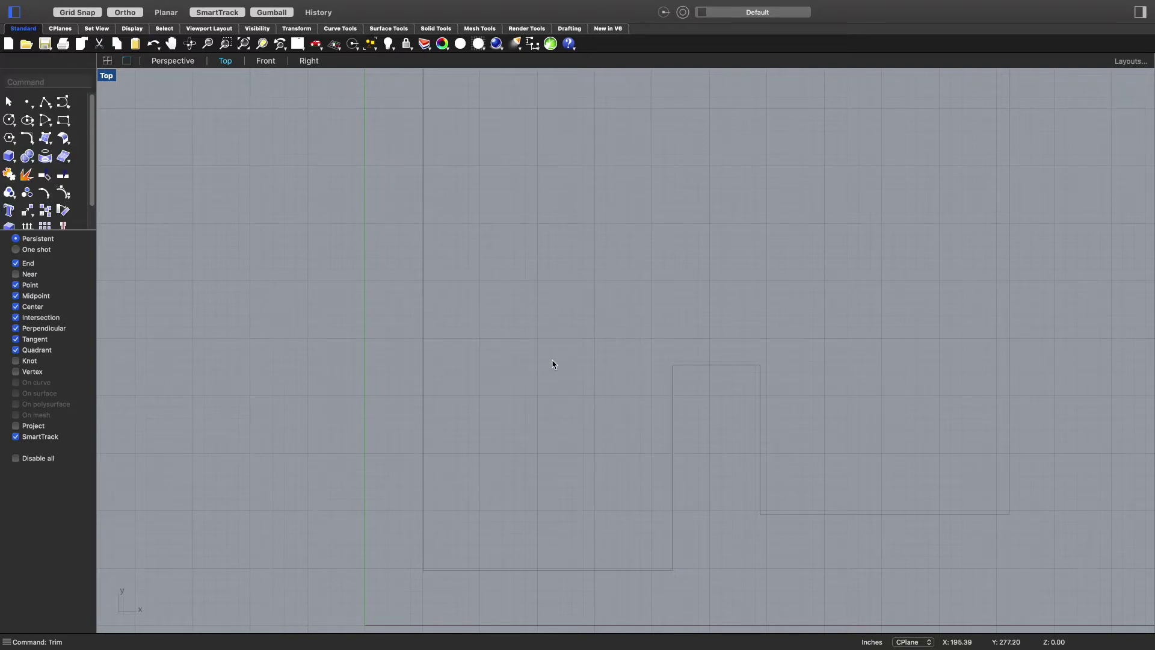
- Check which parts of the building outline are separate curves by selecting its individual segments
{"action": "scroll", "coordinate": [615, 417], "scroll_direction": "down", "scroll_amount": 3}
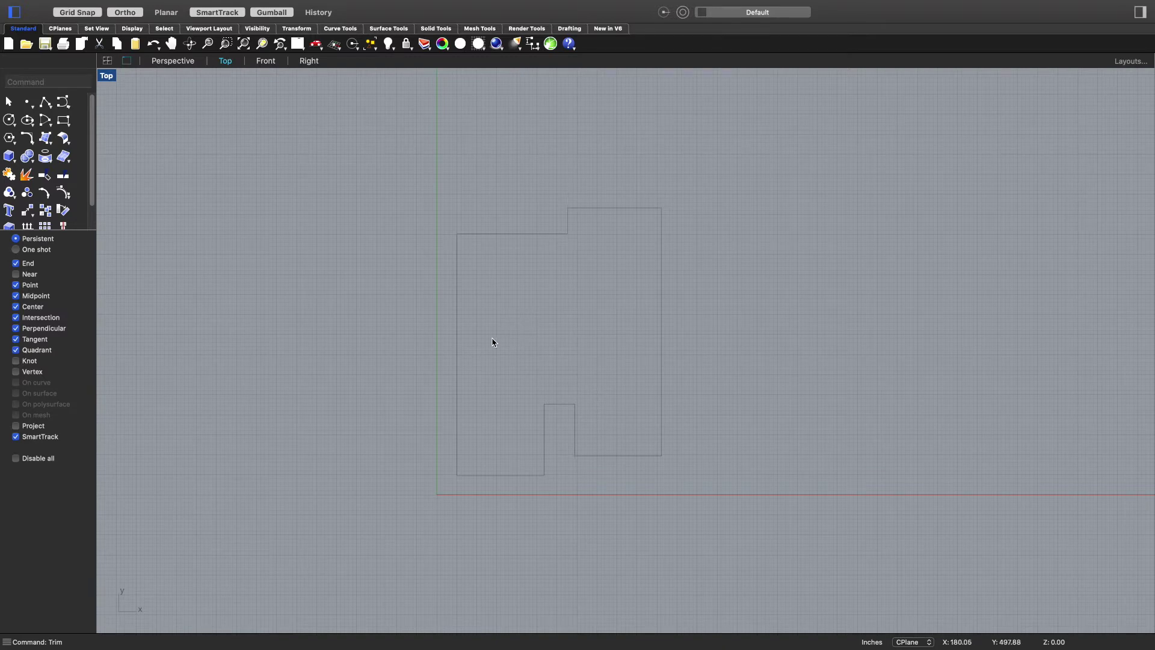
{"action": "scroll", "coordinate": [606, 393], "scroll_direction": "down", "scroll_amount": 2}
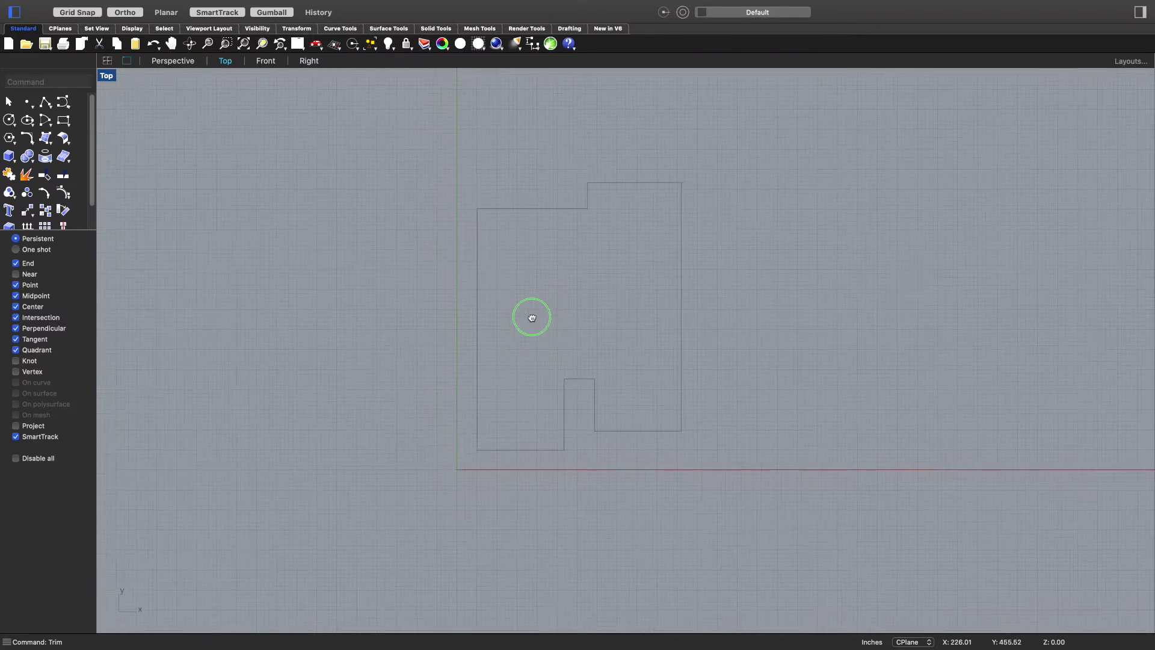
{"action": "left_click", "coordinate": [655, 183]}
{"action": "key", "text": "Escape"}
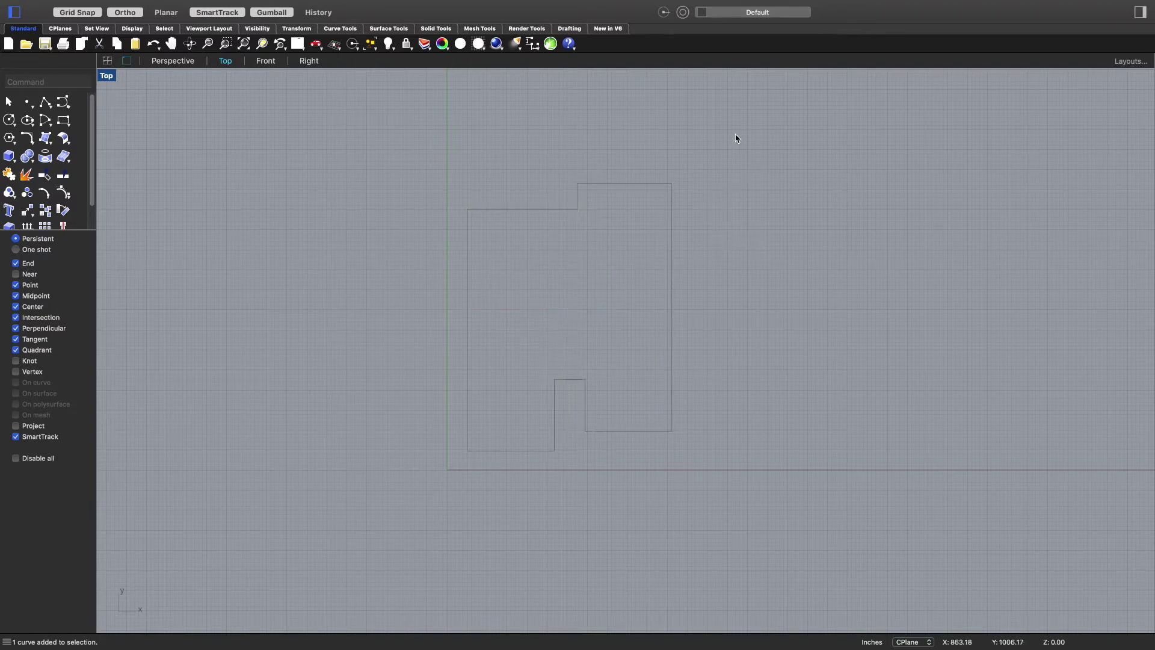
{"action": "left_click", "coordinate": [541, 210]}
{"action": "key", "text": "Escape"}
{"action": "left_click", "coordinate": [468, 251]}
{"action": "left_click", "coordinate": [518, 210]}
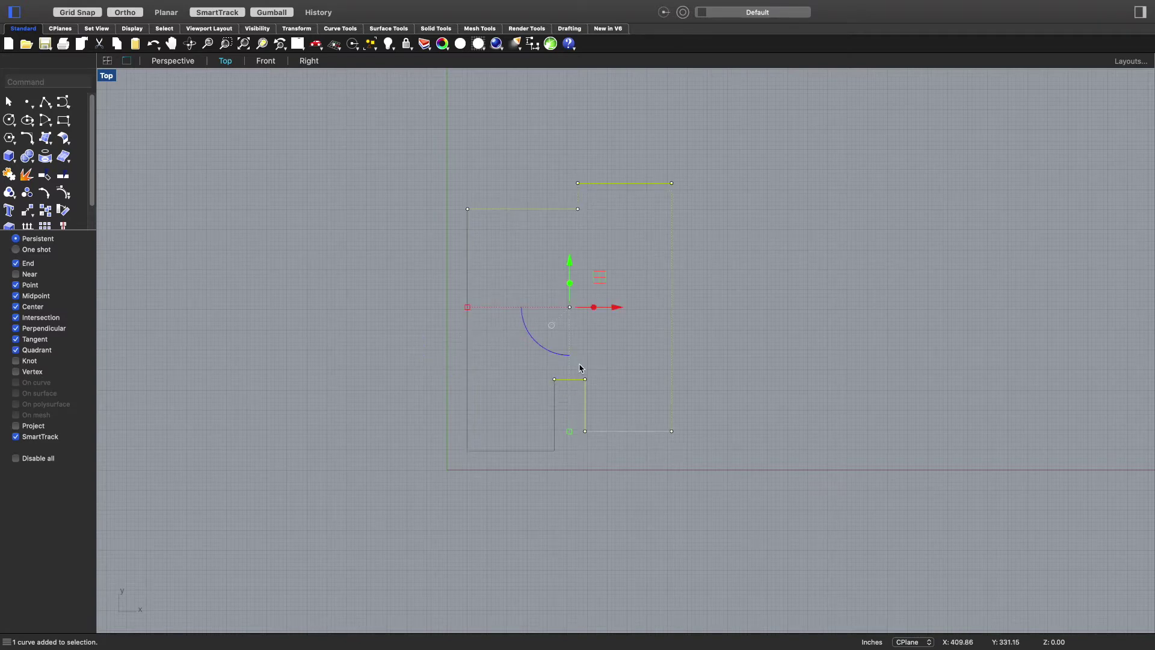
{"action": "left_click", "coordinate": [790, 334]}
- Join all the curves of the building outline into one closed curve and check it by selecting it
{"action": "left_click_drag", "start_coordinate": [715, 144], "coordinate": [429, 500]}
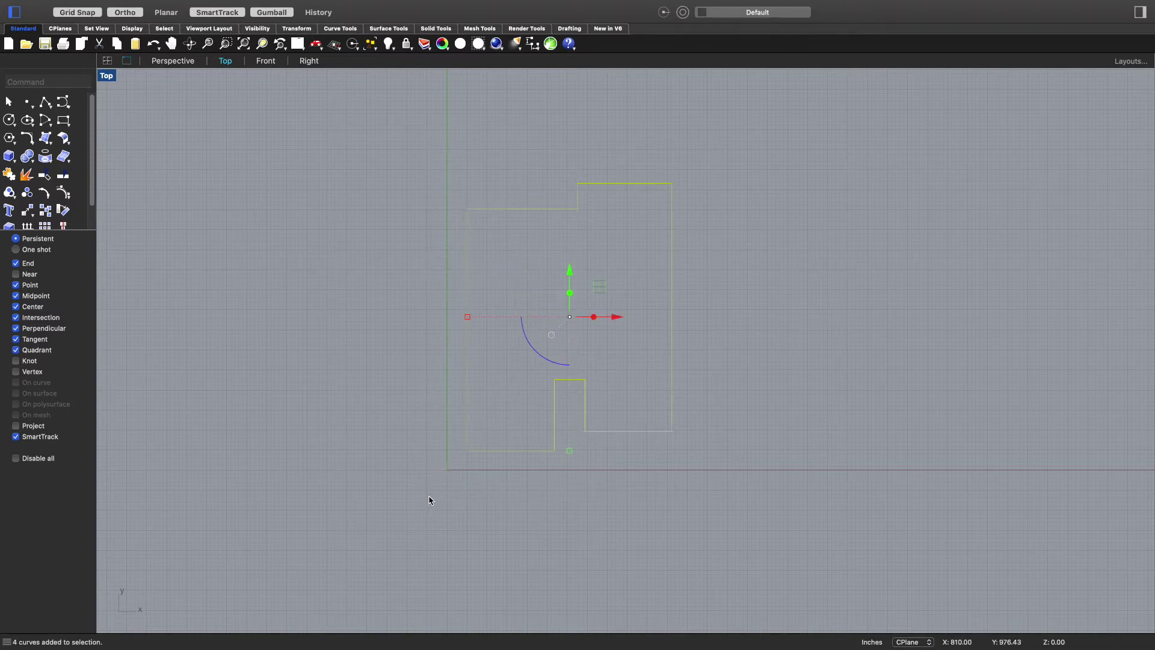
{"action": "left_click", "coordinate": [9, 174]}
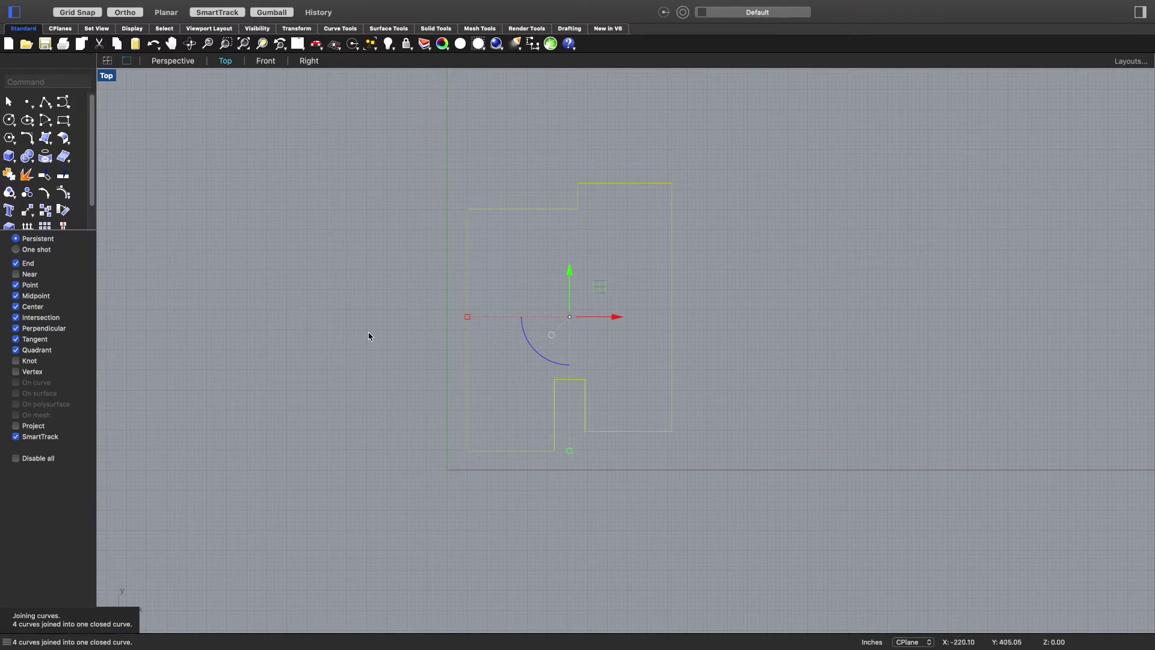
{"action": "left_click", "coordinate": [468, 360]}
{"action": "left_click", "coordinate": [622, 219]}
- Offset the closed building outline 5 inches inward with sharp corners to form the wall thickness
{"action": "right_click_drag", "start_coordinate": [588, 364], "coordinate": [539, 391]}
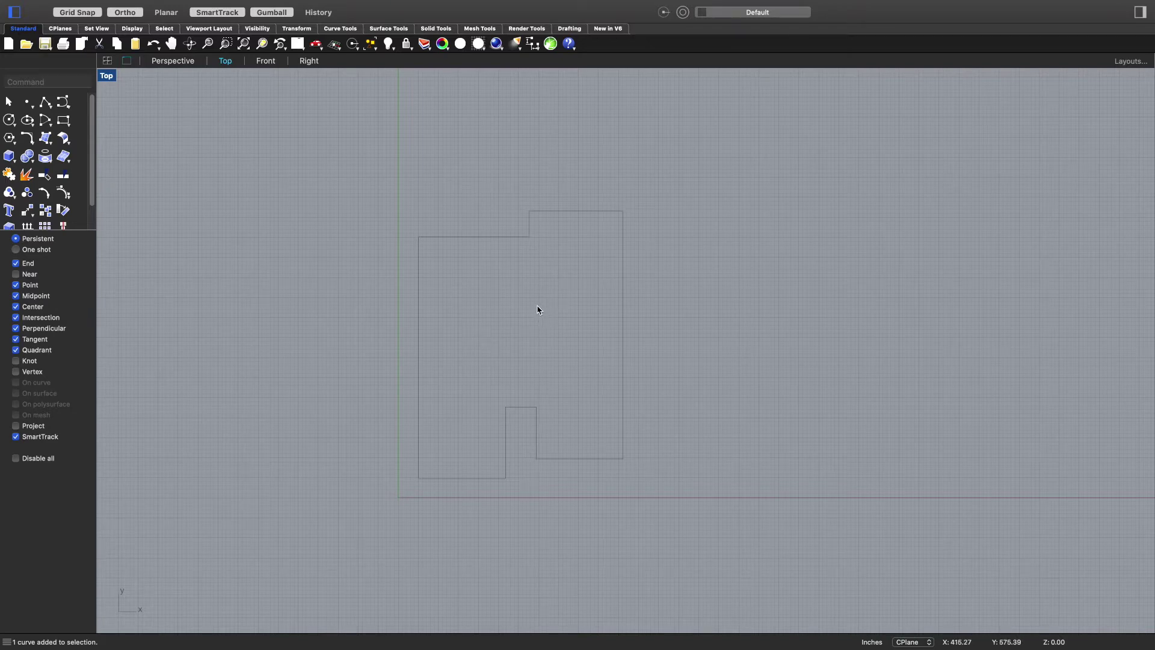
{"action": "type", "text": "offset"}
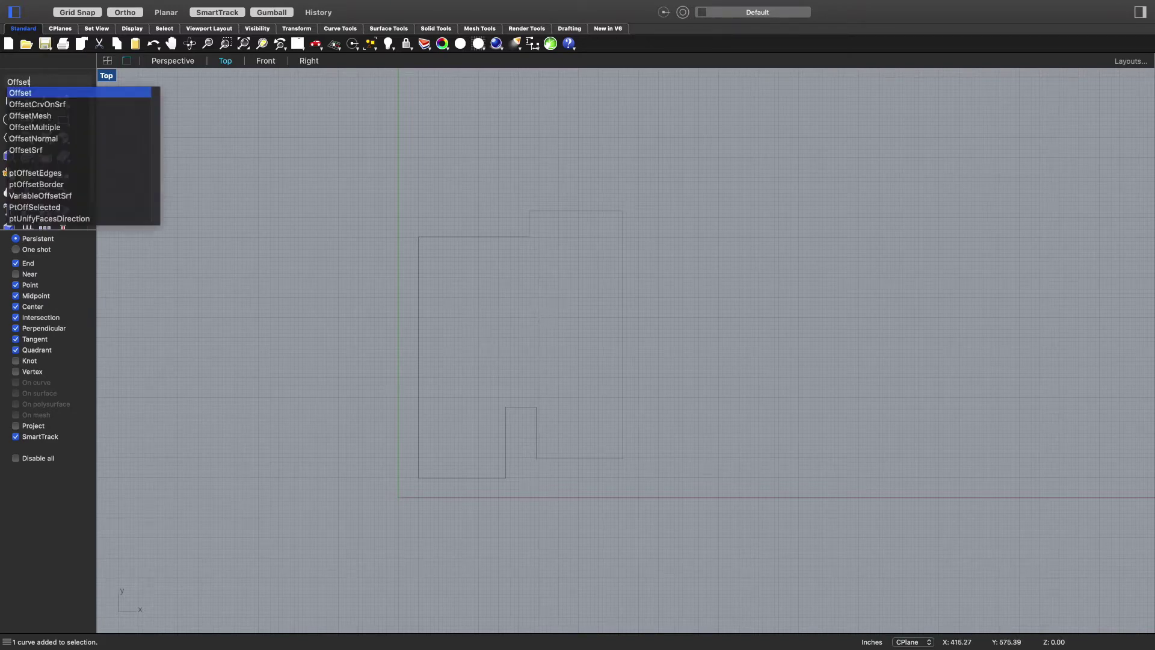
{"action": "key", "text": "Return"}
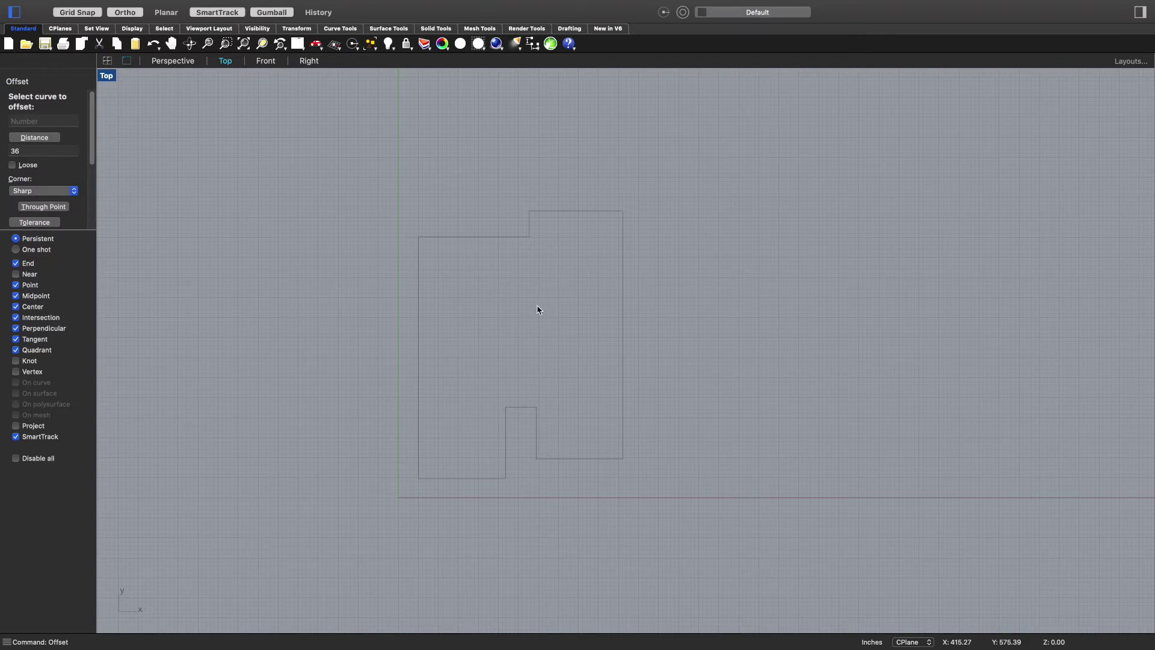
{"action": "left_click", "coordinate": [623, 275]}
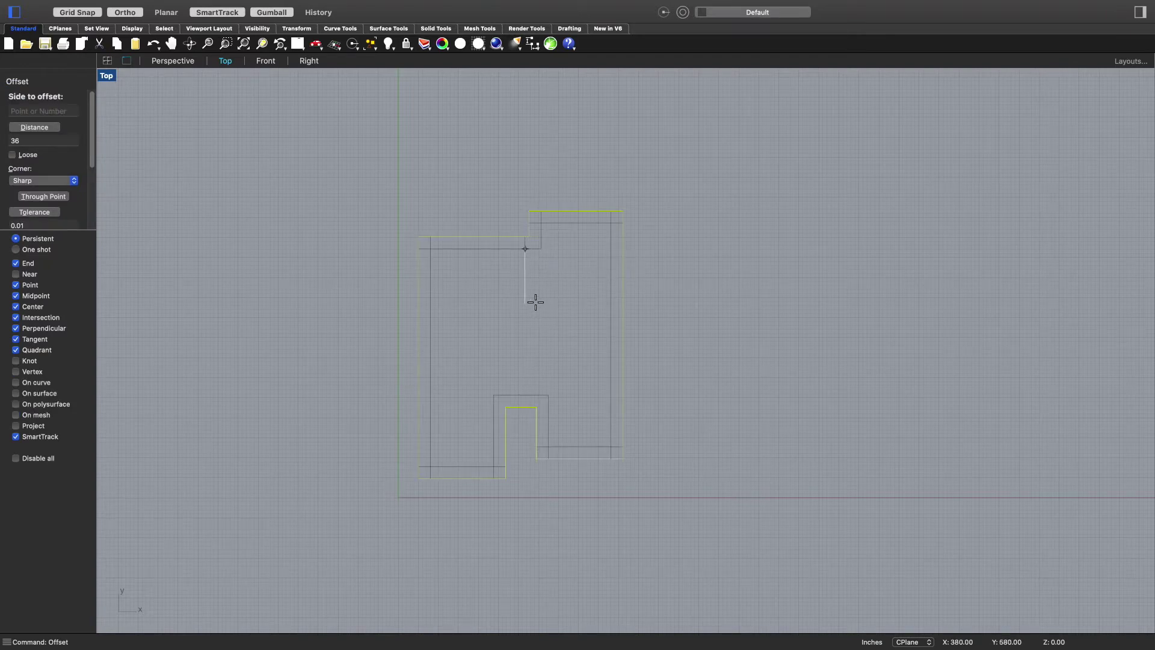
{"action": "left_click", "coordinate": [50, 141]}
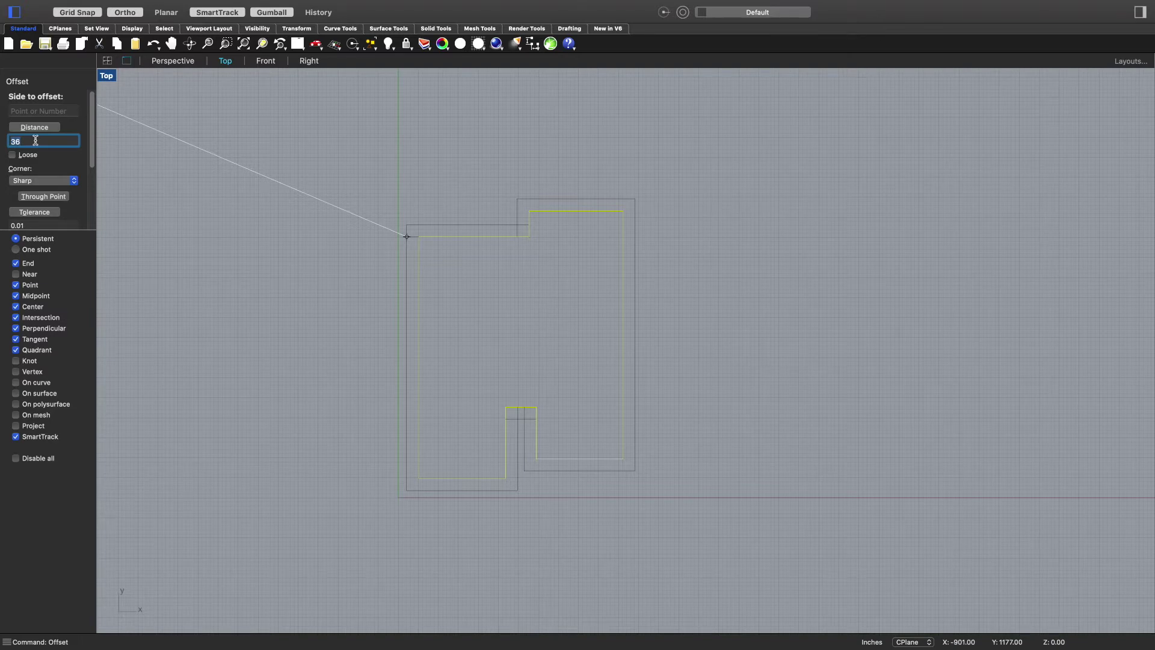
{"action": "type", "text": "5"}
{"action": "key", "text": "Return"}
{"action": "scroll", "coordinate": [421, 253], "scroll_direction": "up", "scroll_amount": 6}
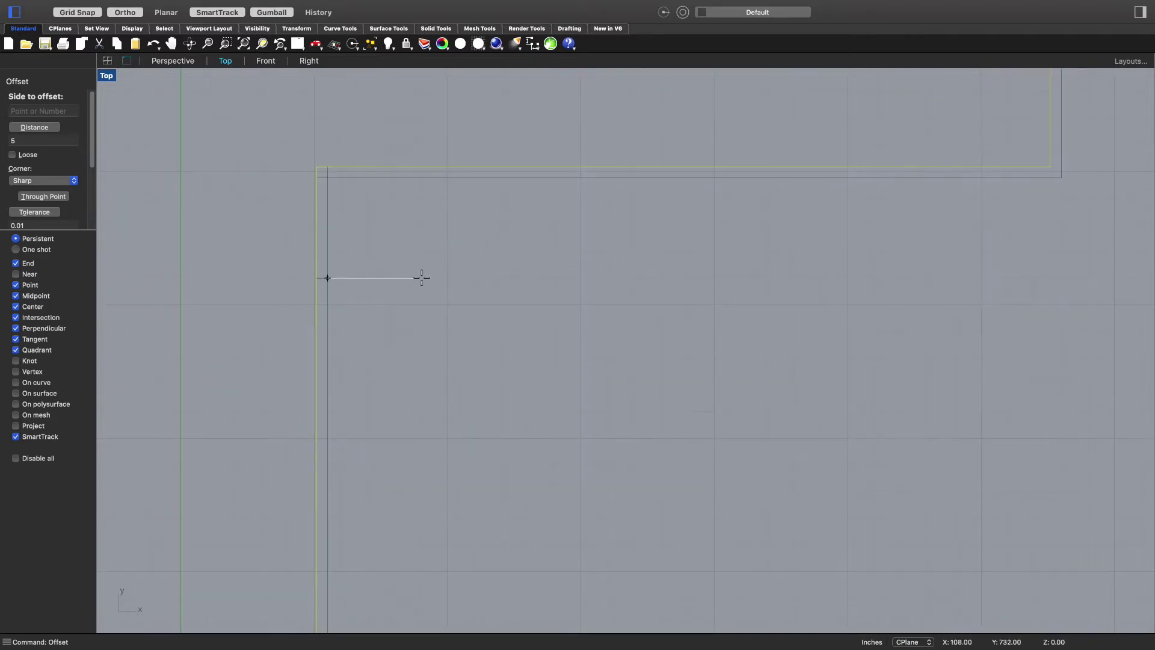
{"action": "left_click", "coordinate": [422, 277]}
- Examine the doubled wall outline around its corners and along the whole building plan
{"action": "scroll", "coordinate": [455, 357], "scroll_direction": "down", "scroll_amount": 5}
{"action": "right_click_drag", "start_coordinate": [606, 319], "coordinate": [559, 228]}
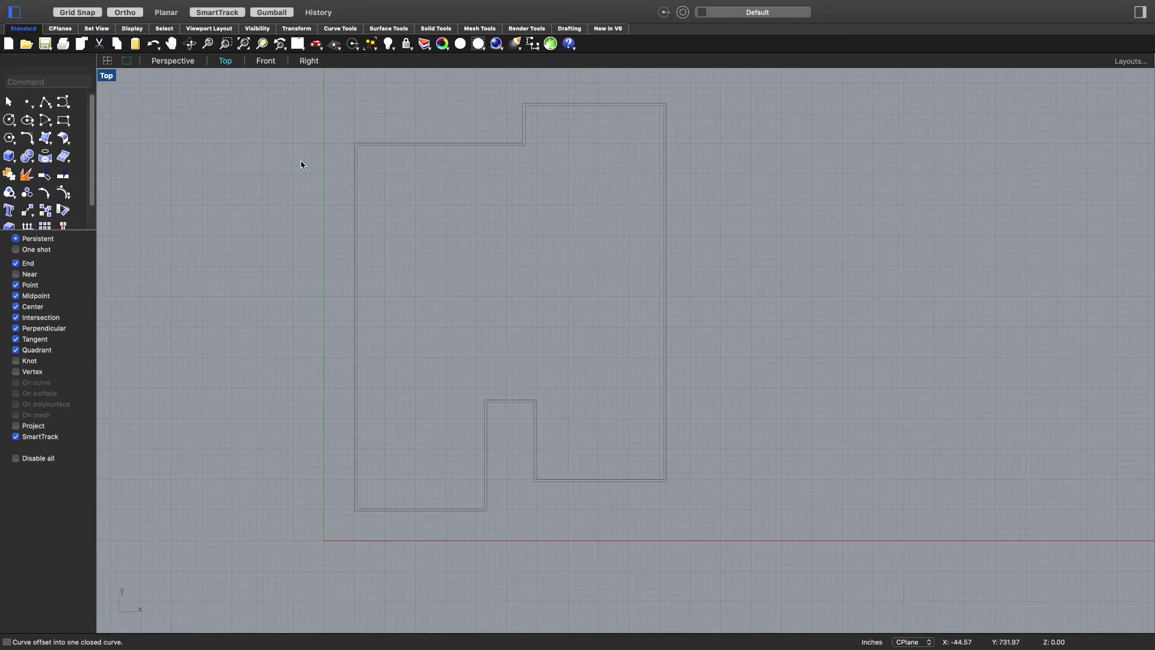
{"action": "scroll", "coordinate": [355, 169], "scroll_direction": "up", "scroll_amount": 10}
{"action": "scroll", "coordinate": [428, 193], "scroll_direction": "down", "scroll_amount": 5}
{"action": "right_click_drag", "start_coordinate": [1026, 203], "coordinate": [571, 359]}
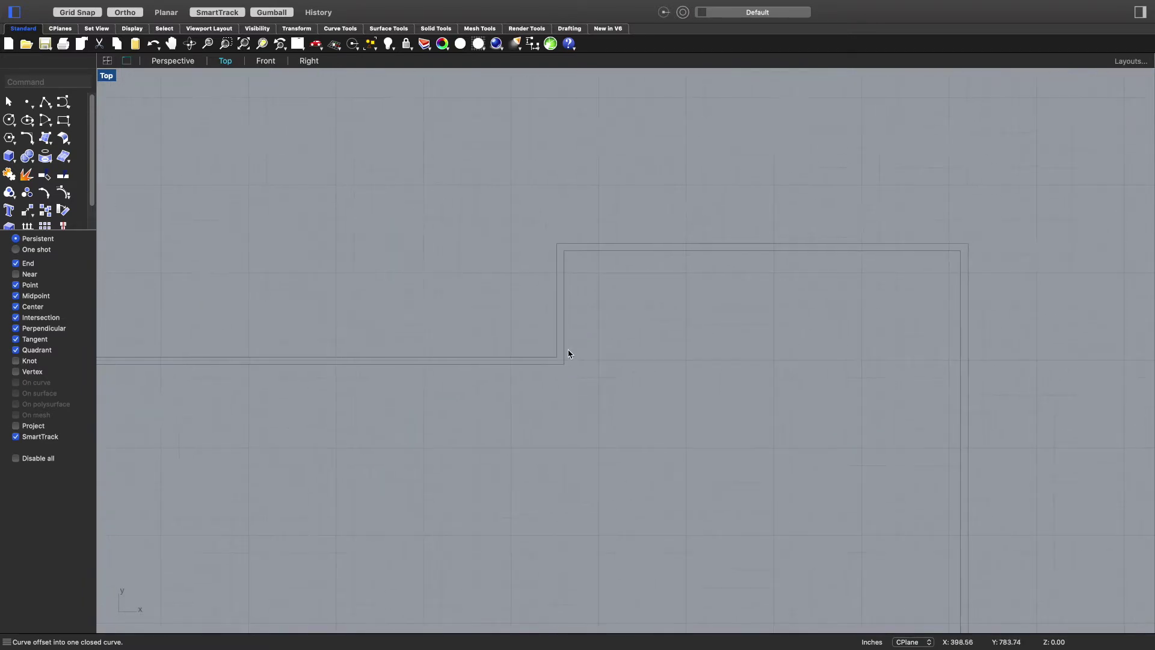
{"action": "scroll", "coordinate": [854, 361], "scroll_direction": "down", "scroll_amount": 5}
{"action": "scroll", "coordinate": [817, 427], "scroll_direction": "down", "scroll_amount": 8}
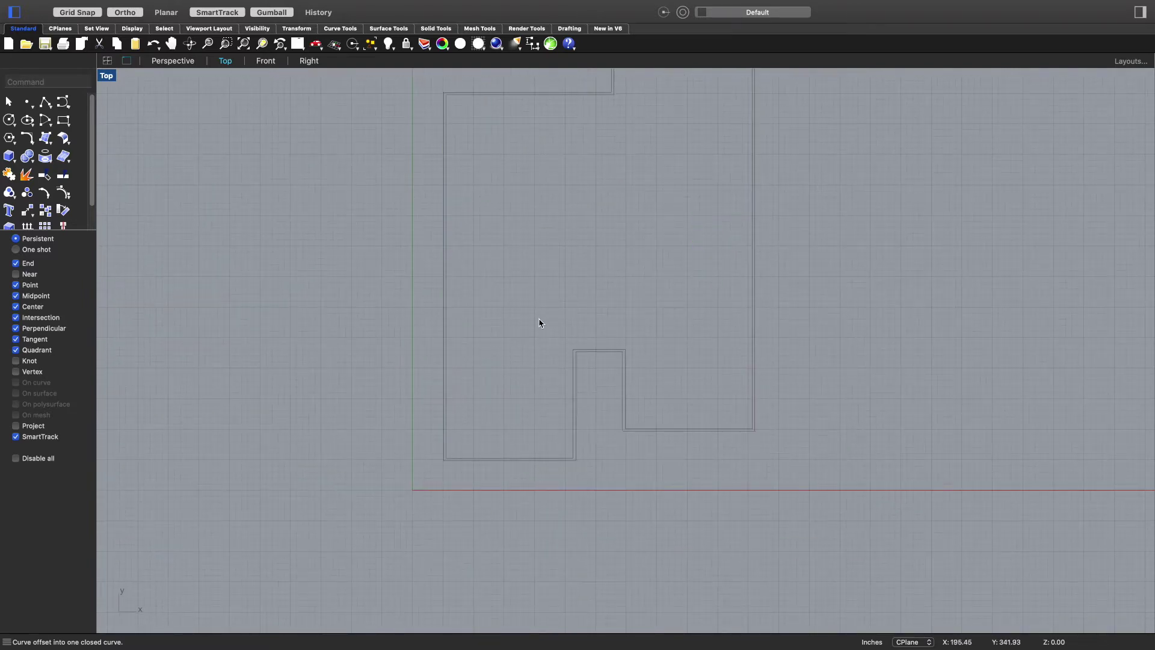
{"action": "right_click_drag", "start_coordinate": [614, 240], "coordinate": [567, 328]}
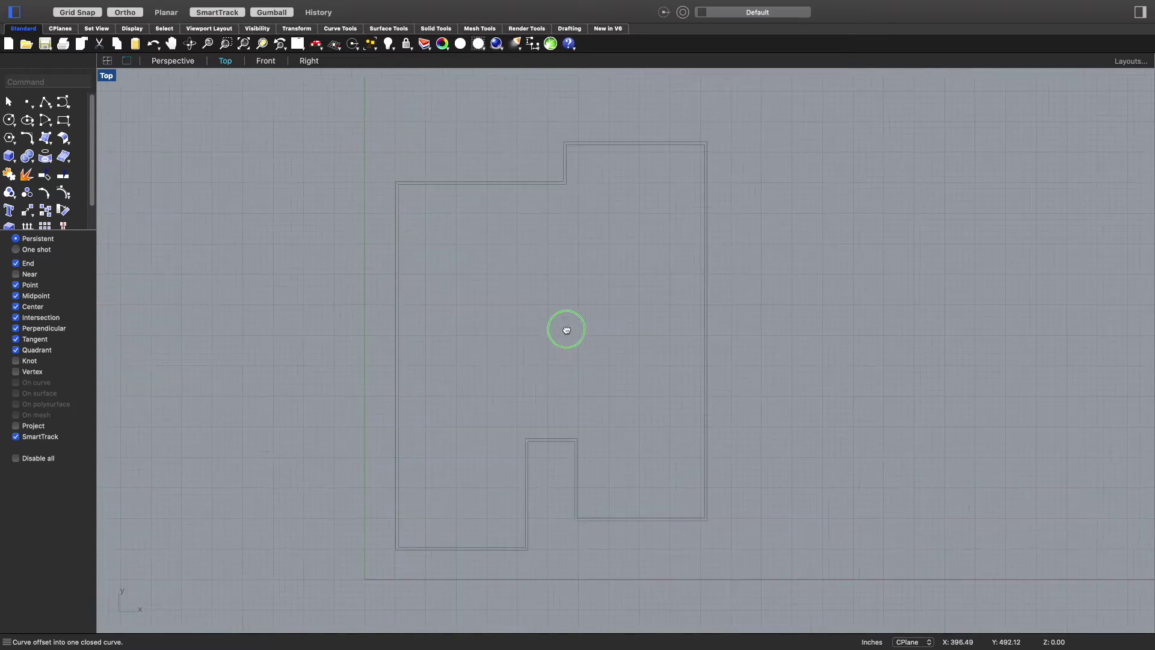
- Extrude both closed wall outlines upward 120 inches as a solid in the Perspective view
{"action": "left_click", "coordinate": [172, 62]}
{"action": "scroll", "coordinate": [416, 188], "scroll_direction": "down", "scroll_amount": 5}
{"action": "scroll", "coordinate": [722, 123], "scroll_direction": "up", "scroll_amount": 4}
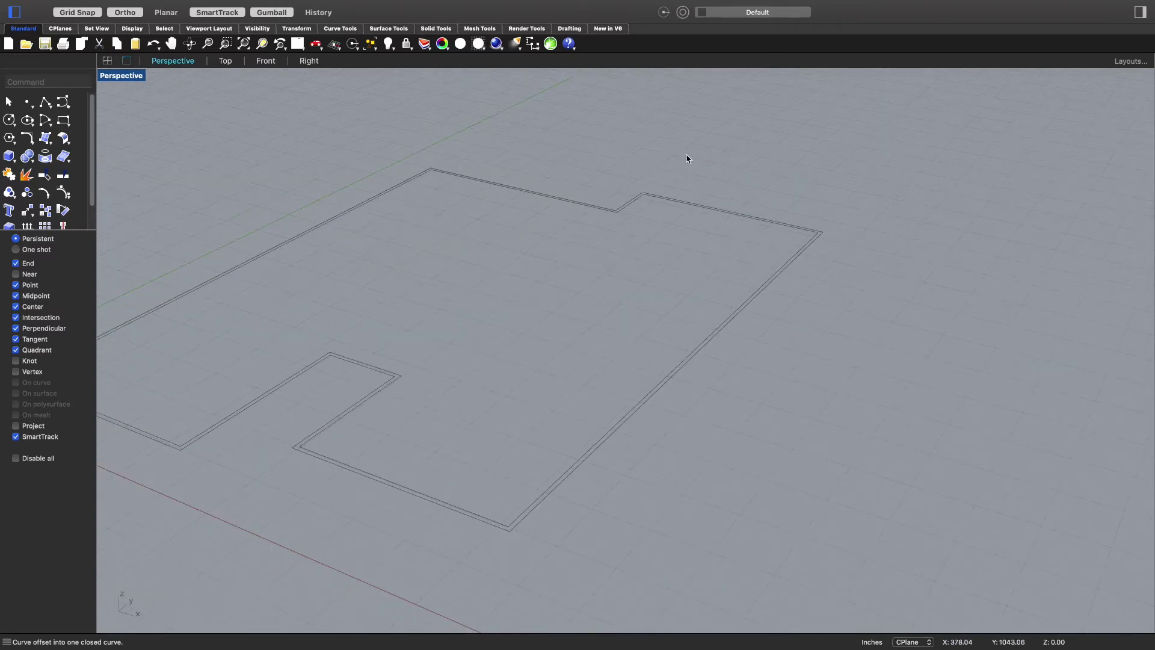
{"action": "mouse_move", "coordinate": [358, 258]}
{"action": "right_mouse_down"}
{"action": "mouse_move", "coordinate": [374, 248]}
{"action": "mouse_move", "coordinate": [379, 258]}
{"action": "mouse_move", "coordinate": [350, 263]}
{"action": "right_mouse_up"}
{"action": "scroll", "coordinate": [392, 283], "scroll_direction": "down", "scroll_amount": 3}
{"action": "scroll", "coordinate": [276, 286], "scroll_direction": "up", "scroll_amount": 3}
{"action": "left_click_drag", "start_coordinate": [894, 133], "coordinate": [217, 509]}
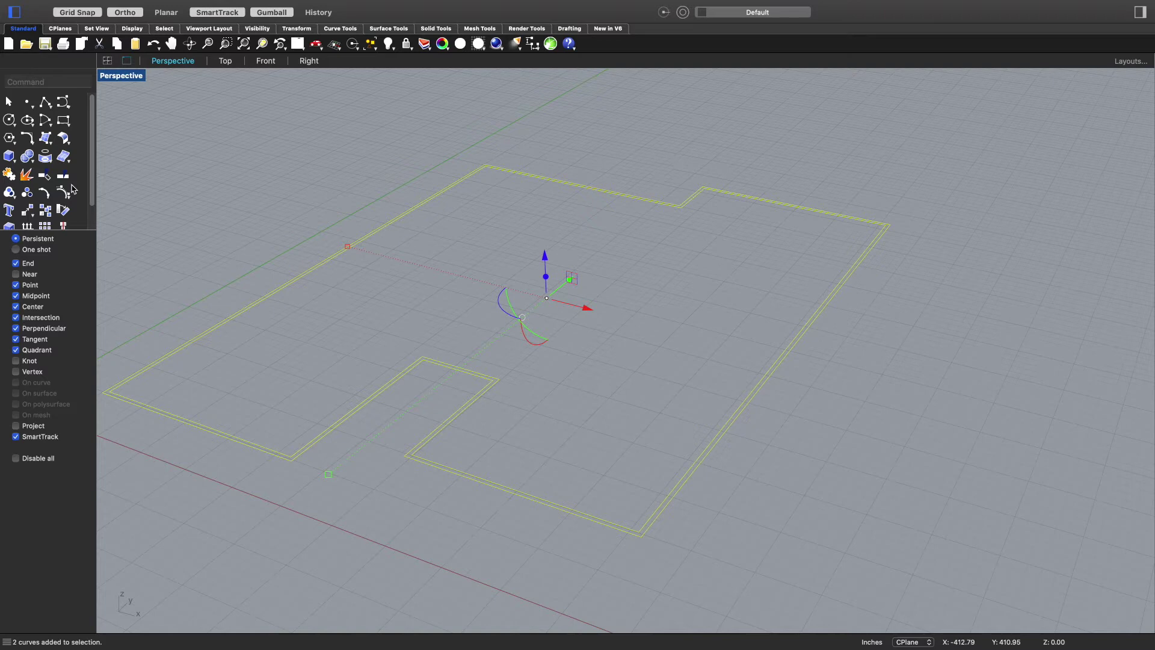
{"action": "type", "text": "ExtrudeCrv"}
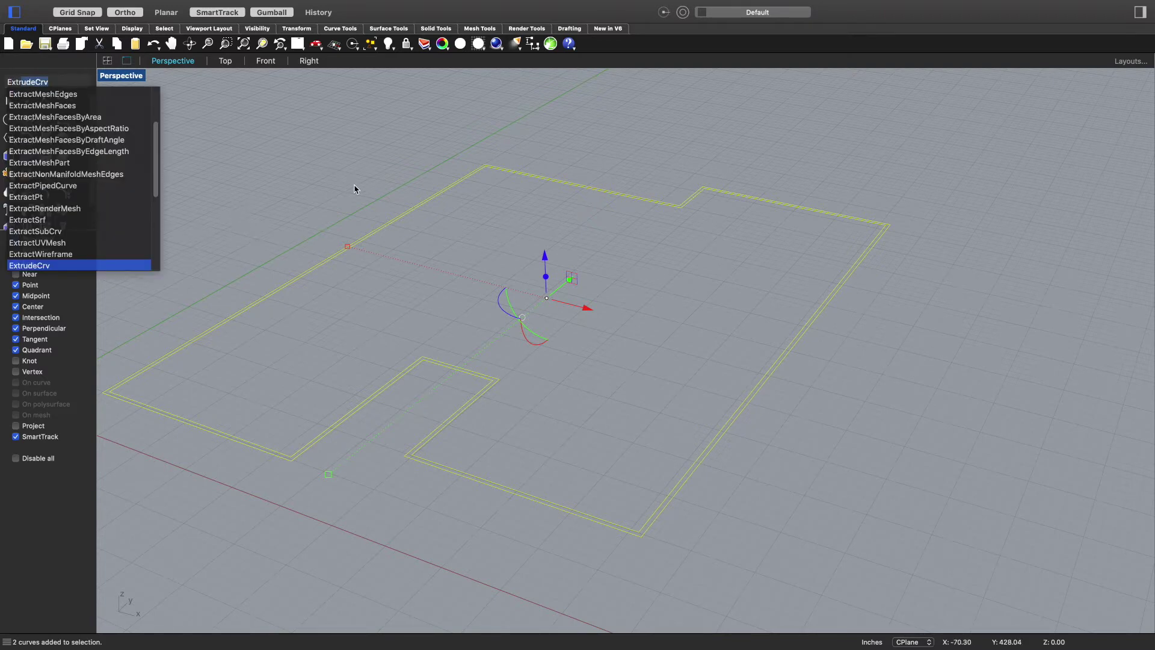
{"action": "key", "text": "Return"}
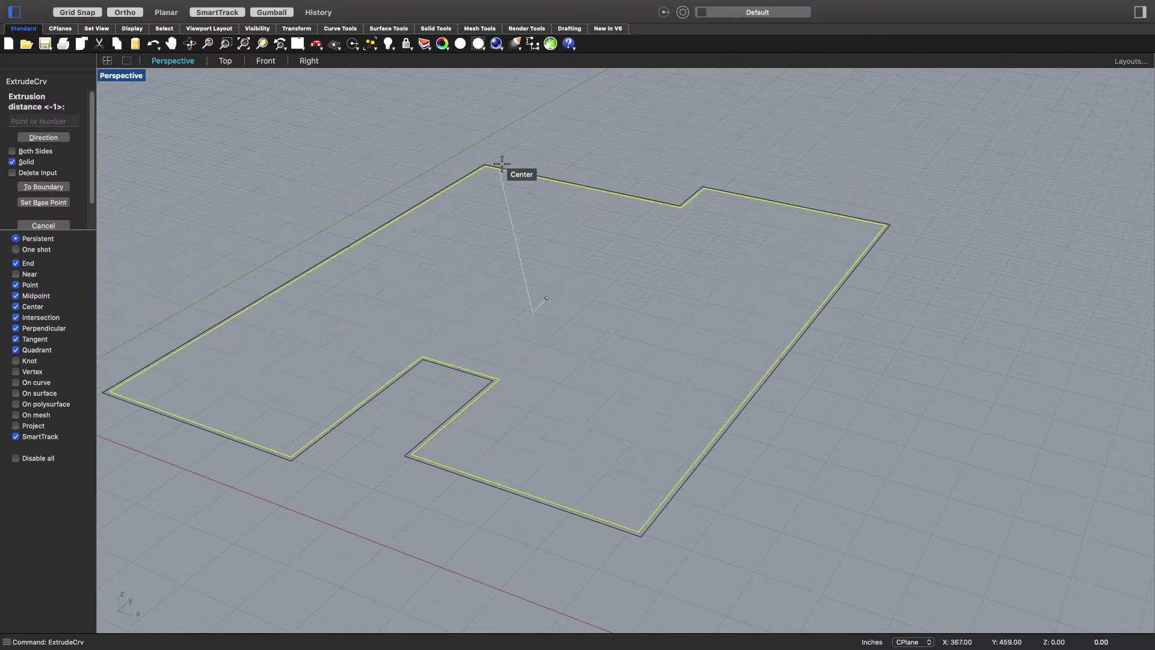
{"action": "scroll", "coordinate": [686, 148], "scroll_direction": "down", "scroll_amount": 5}
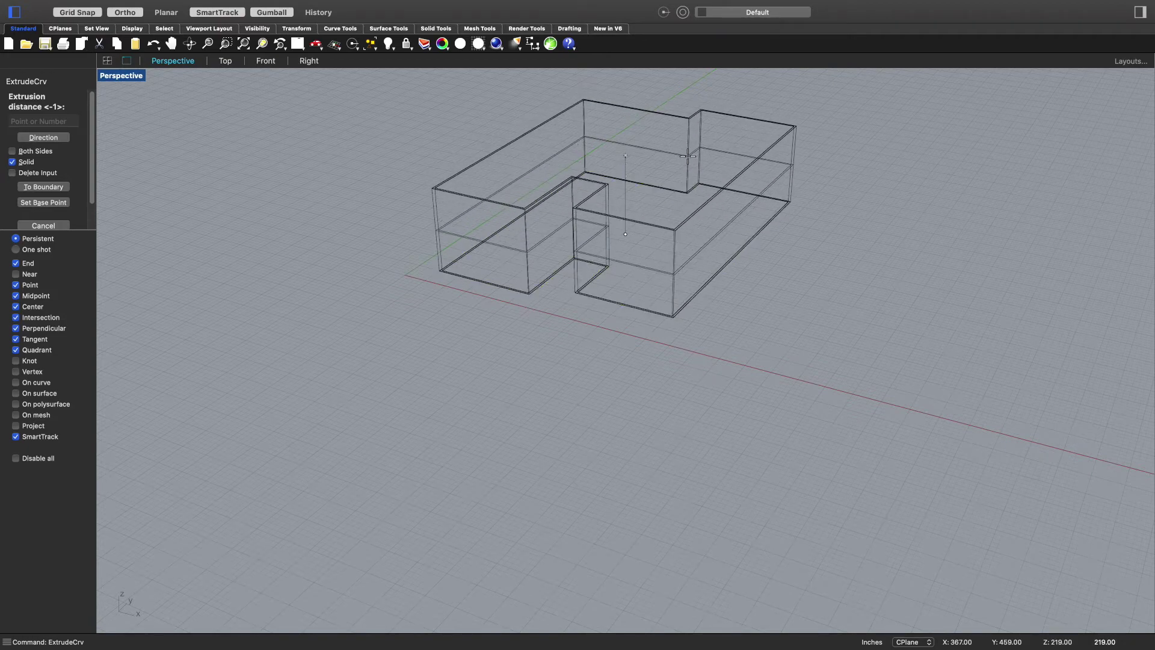
{"action": "type", "text": "120"}
{"action": "key", "text": "Return"}
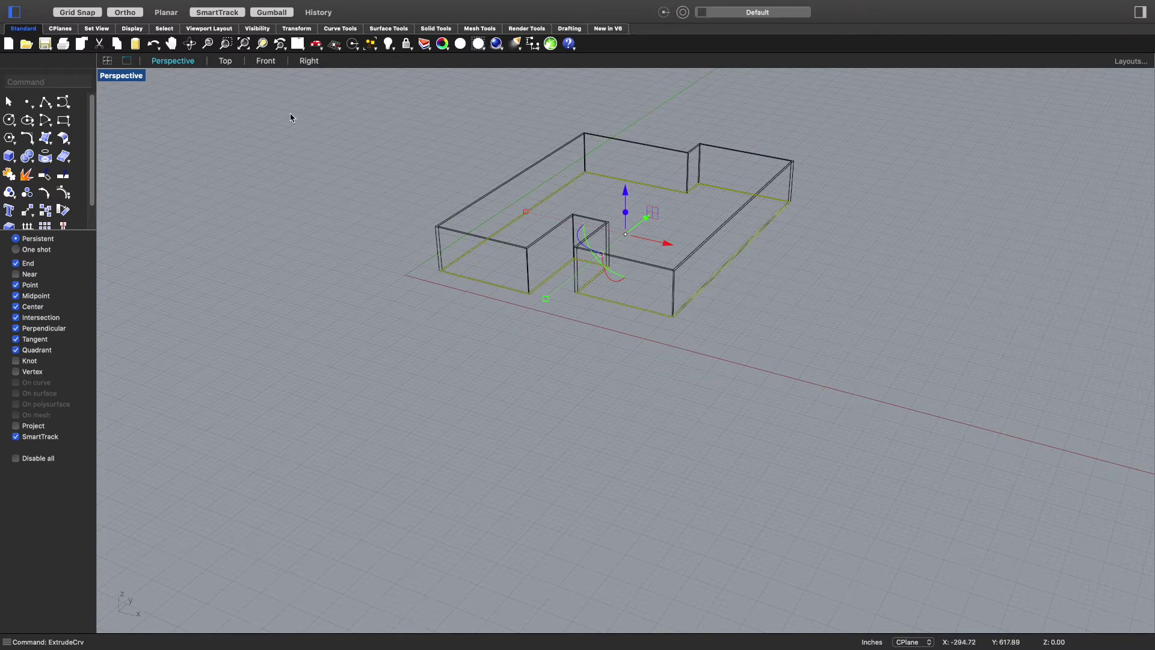
- Clear the selection and set the Perspective viewport to the Shaded display mode
{"action": "left_click", "coordinate": [272, 117]}
{"action": "right_click", "coordinate": [314, 173]}
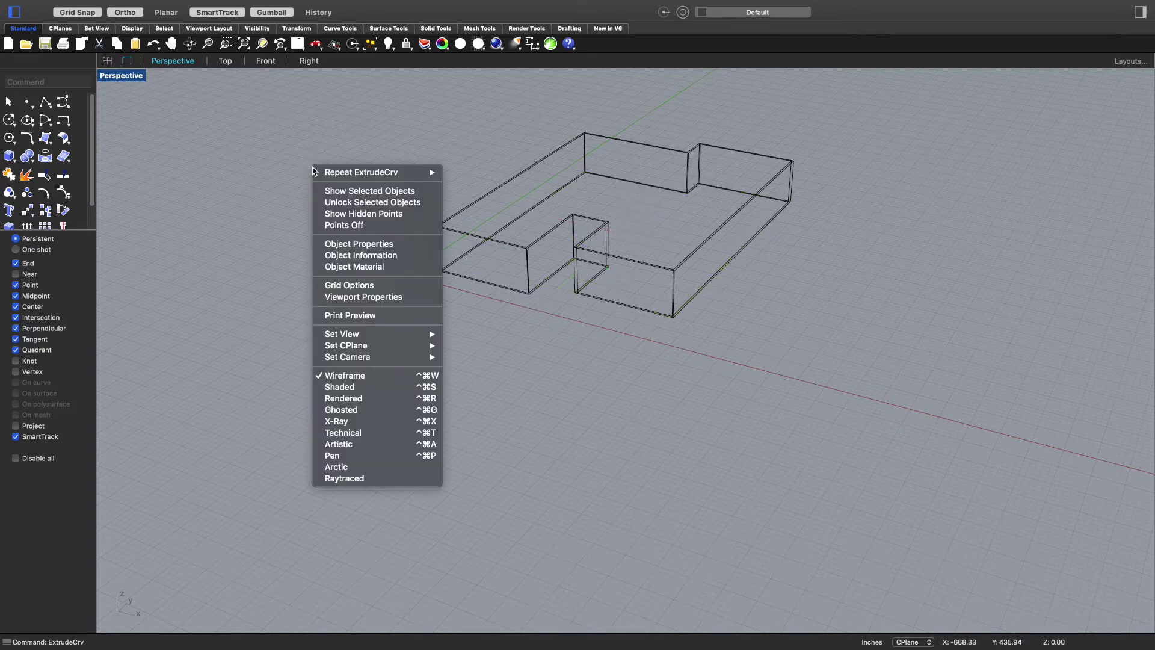
{"action": "left_click", "coordinate": [370, 388]}
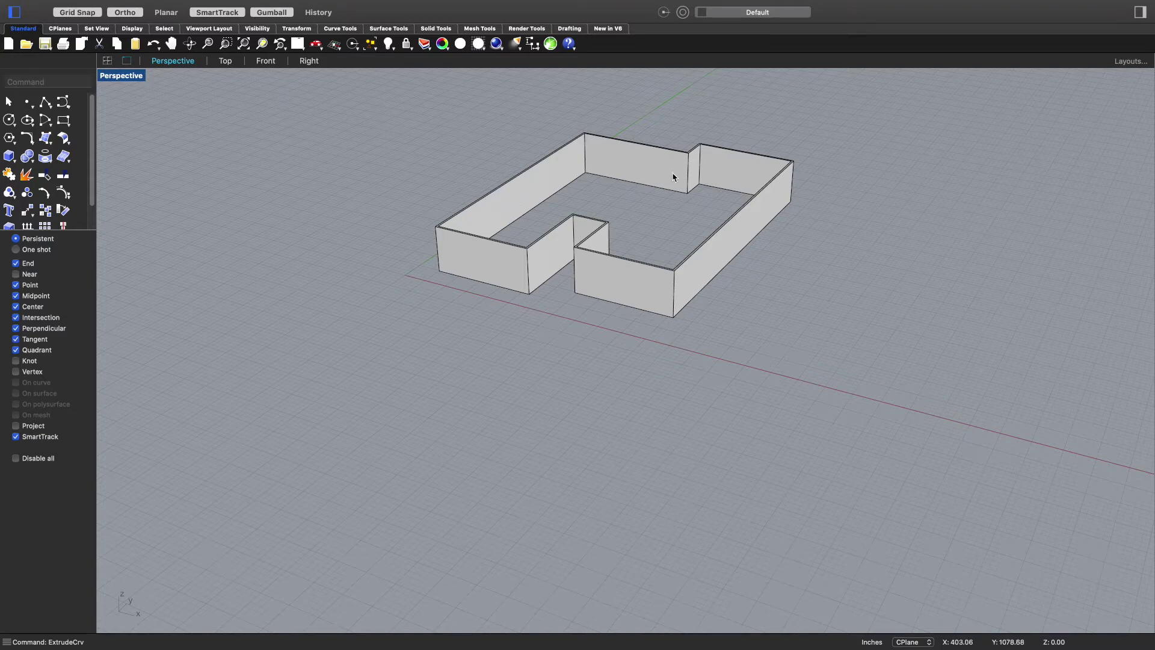
{"action": "right_click", "coordinate": [305, 219]}
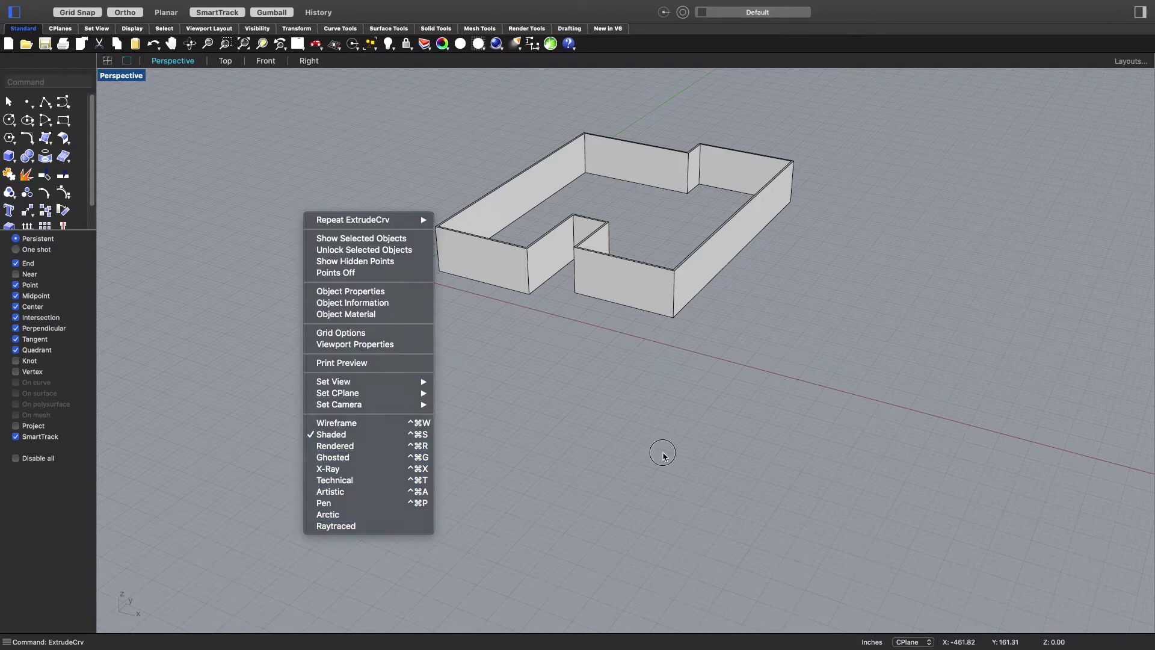
{"action": "left_click", "coordinate": [662, 454]}
- Extrude the inner wall outline curve 1 inch as a solid to form the floor slab
{"action": "scroll", "coordinate": [658, 102], "scroll_direction": "down", "scroll_amount": 2}
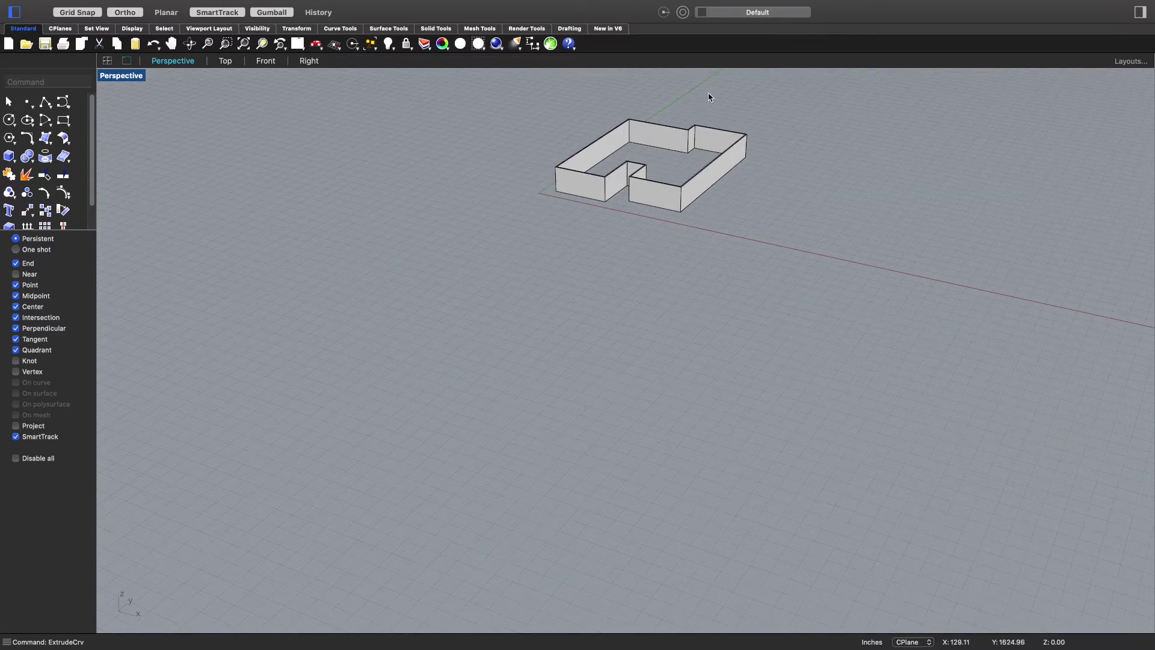
{"action": "scroll", "coordinate": [712, 103], "scroll_direction": "up", "scroll_amount": 5}
{"action": "scroll", "coordinate": [507, 284], "scroll_direction": "up", "scroll_amount": 2}
{"action": "mouse_move", "coordinate": [507, 284]}
{"action": "right_mouse_down"}
{"action": "mouse_move", "coordinate": [568, 275]}
{"action": "mouse_move", "coordinate": [506, 294]}
{"action": "right_mouse_up"}
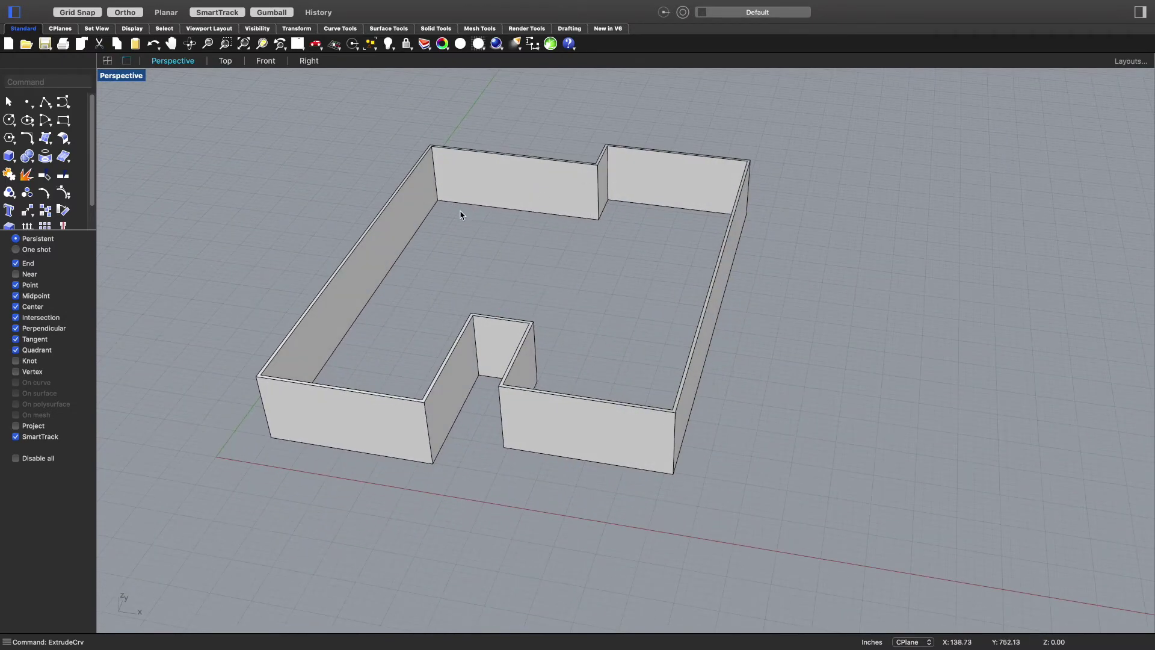
{"action": "left_click", "coordinate": [508, 212]}
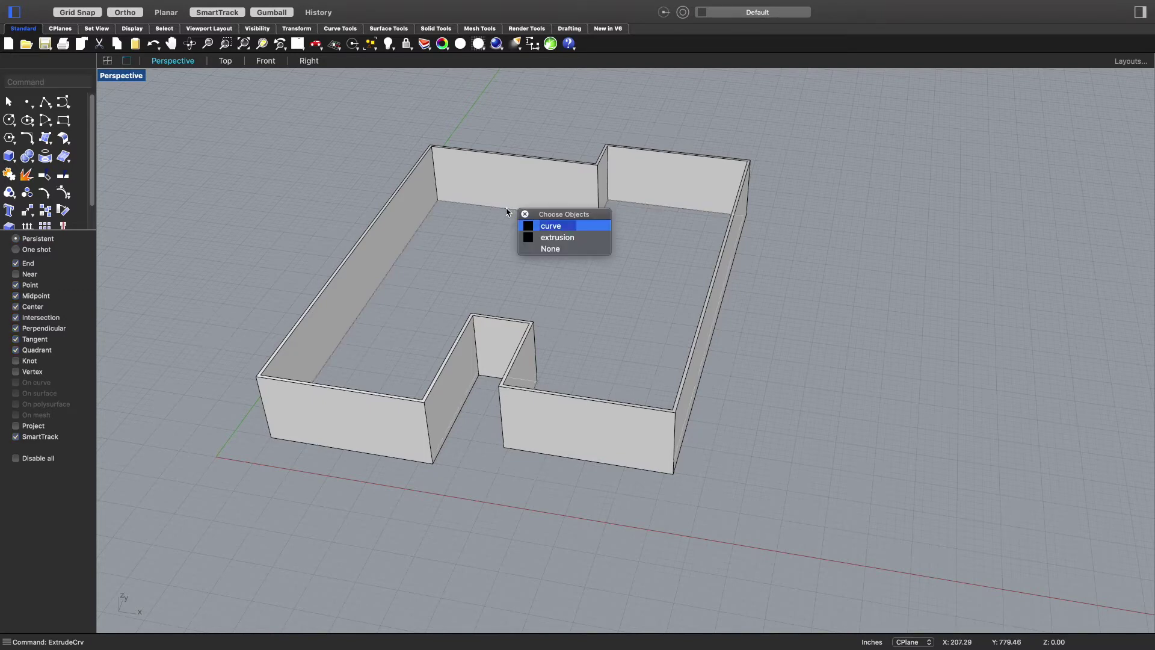
{"action": "left_click", "coordinate": [559, 227]}
{"action": "mouse_move", "coordinate": [508, 236]}
{"action": "right_mouse_down"}
{"action": "mouse_move", "coordinate": [534, 248]}
{"action": "mouse_move", "coordinate": [575, 224]}
{"action": "mouse_move", "coordinate": [688, 229]}
{"action": "mouse_move", "coordinate": [678, 247]}
{"action": "mouse_move", "coordinate": [503, 235]}
{"action": "right_mouse_up"}
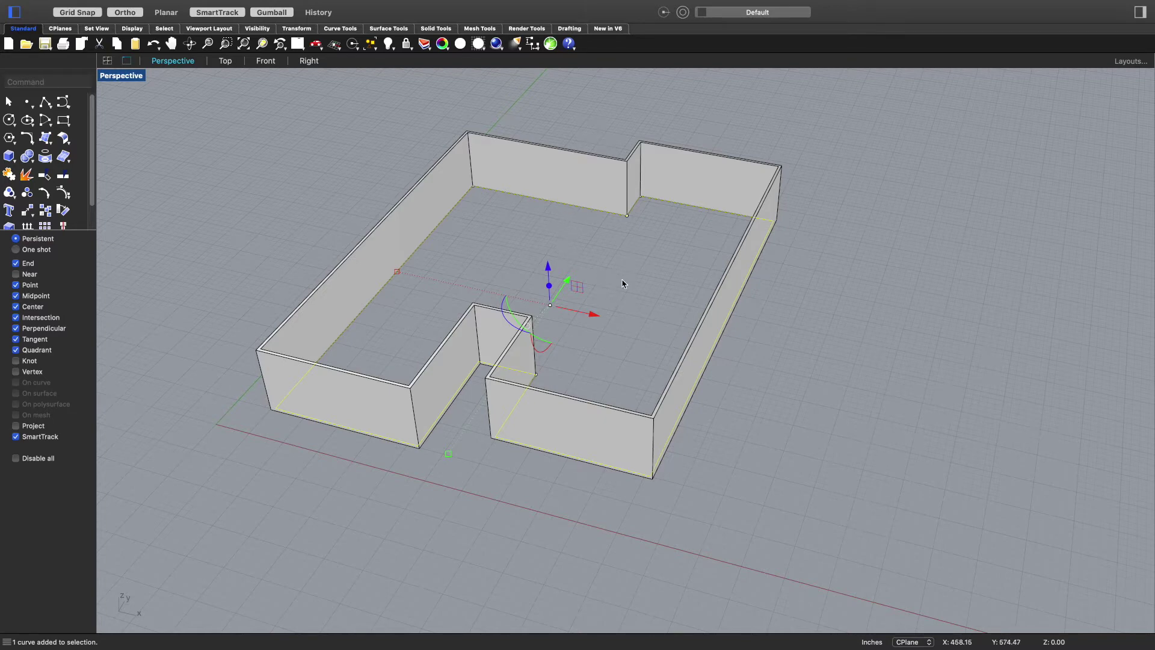
{"action": "type", "text": "Ext"}
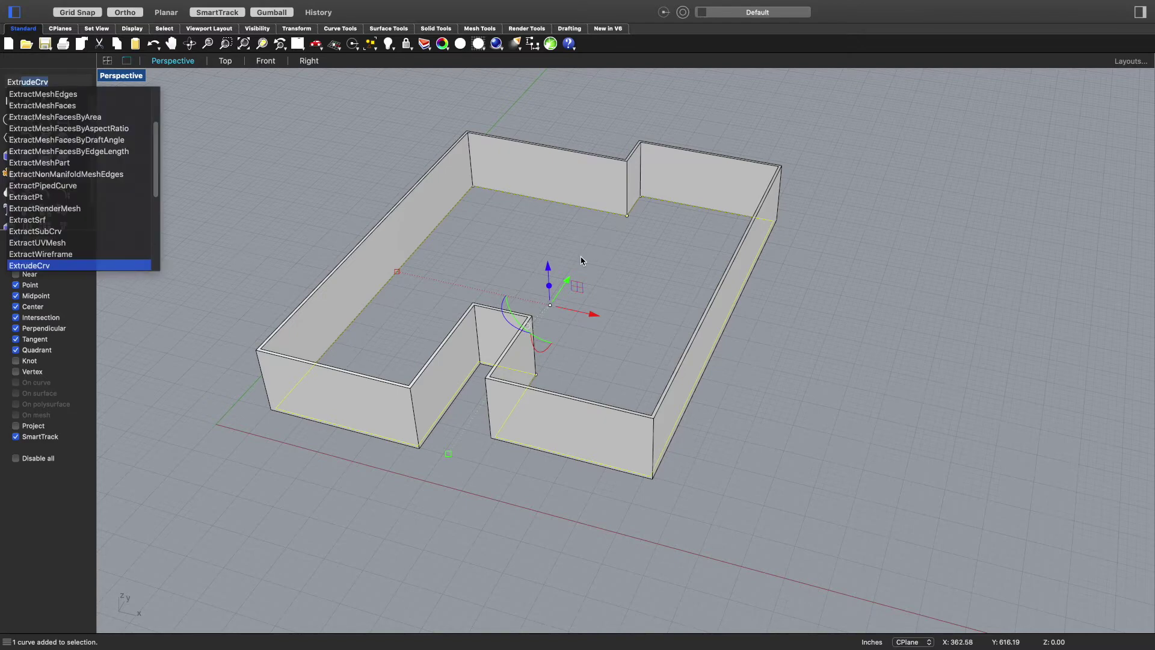
{"action": "key", "text": "Escape"}
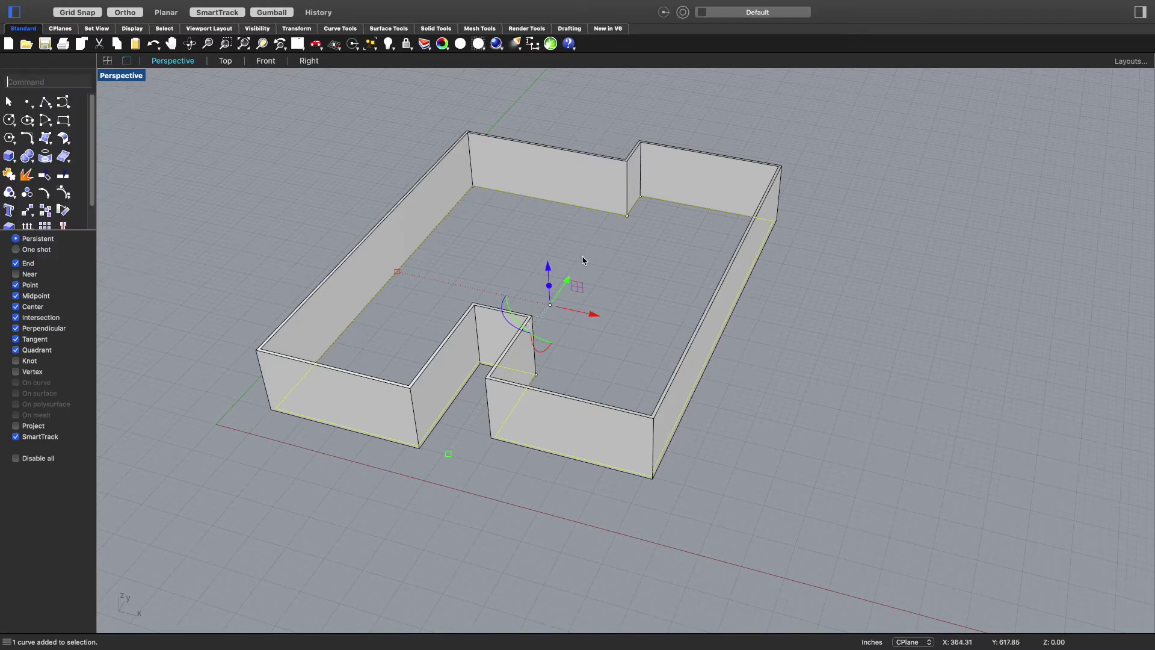
{"action": "key", "text": "Return"}
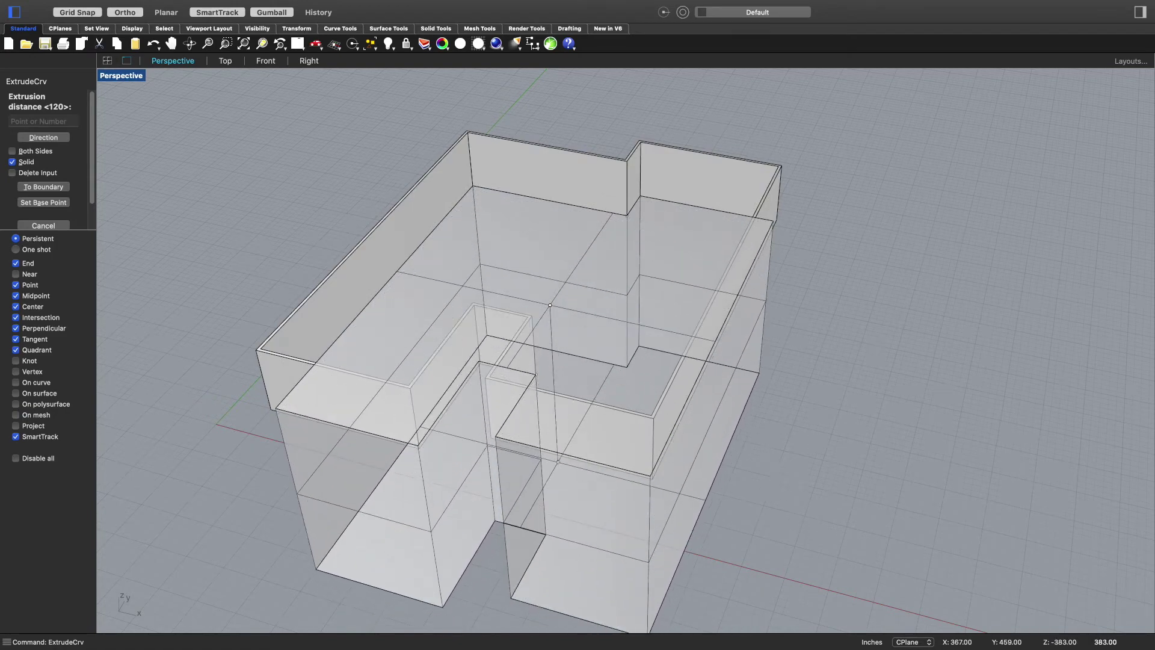
{"action": "type", "text": "1"}
{"action": "key", "text": "Return"}
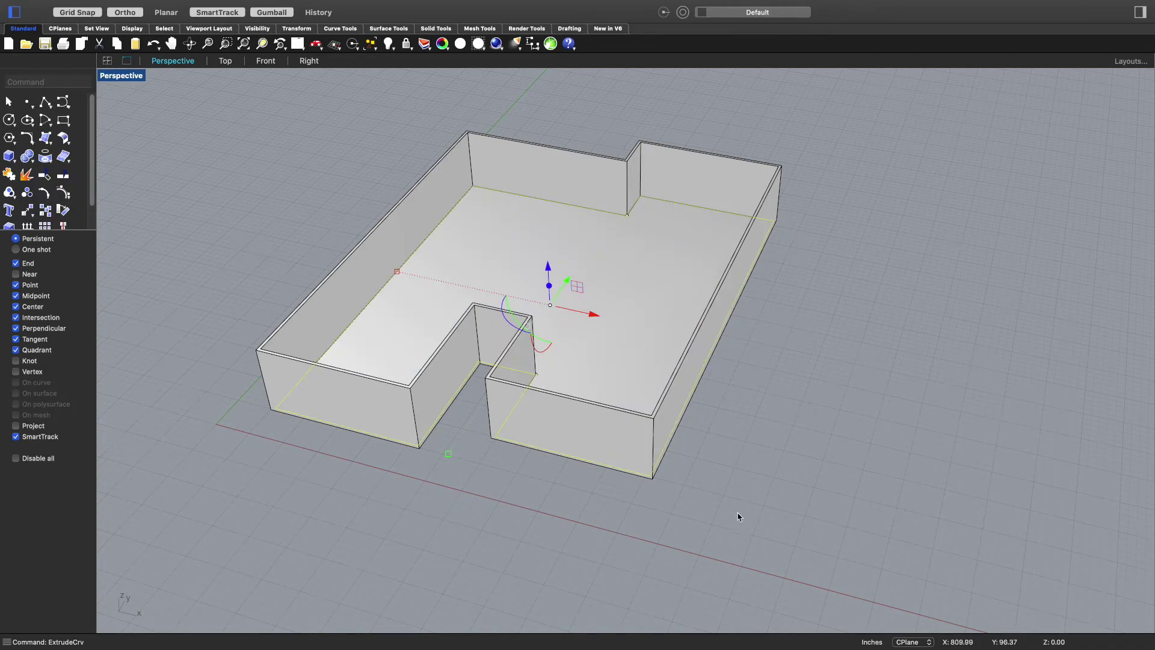
{"action": "key", "text": "Escape"}
- Examine the floor slab inside the walls from several angles and distances
{"action": "mouse_move", "coordinate": [696, 478]}
{"action": "right_mouse_down"}
{"action": "mouse_move", "coordinate": [753, 478]}
{"action": "mouse_move", "coordinate": [692, 476]}
{"action": "right_mouse_up"}
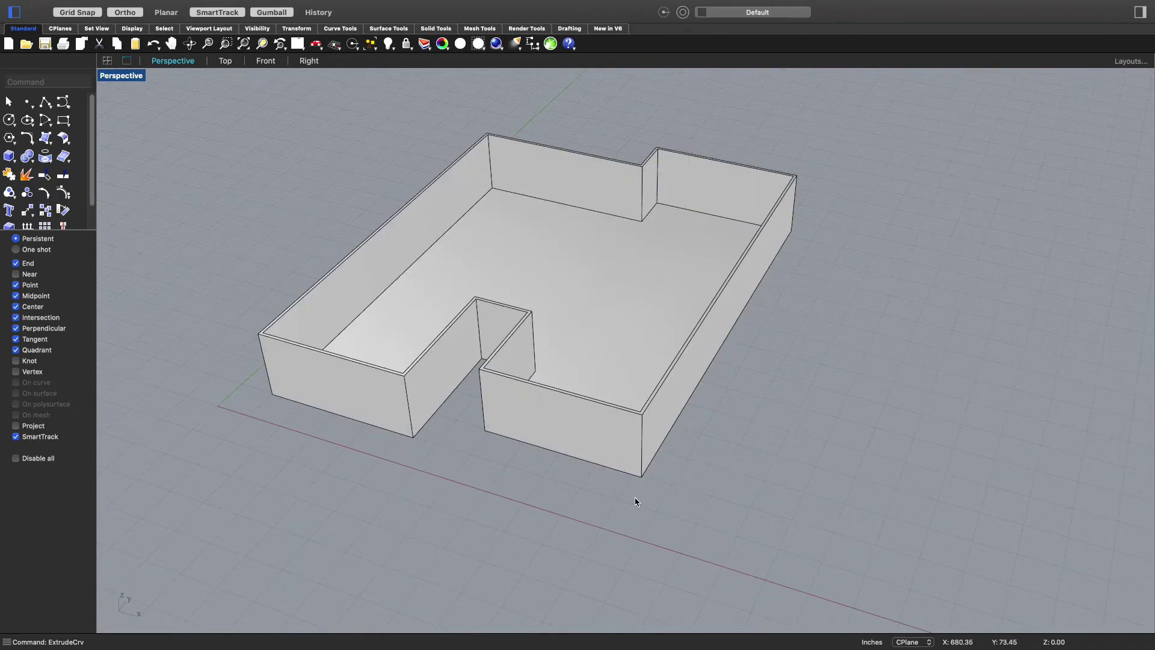
{"action": "scroll", "coordinate": [634, 500], "scroll_direction": "down", "scroll_amount": 3}
{"action": "scroll", "coordinate": [697, 536], "scroll_direction": "up", "scroll_amount": 3}
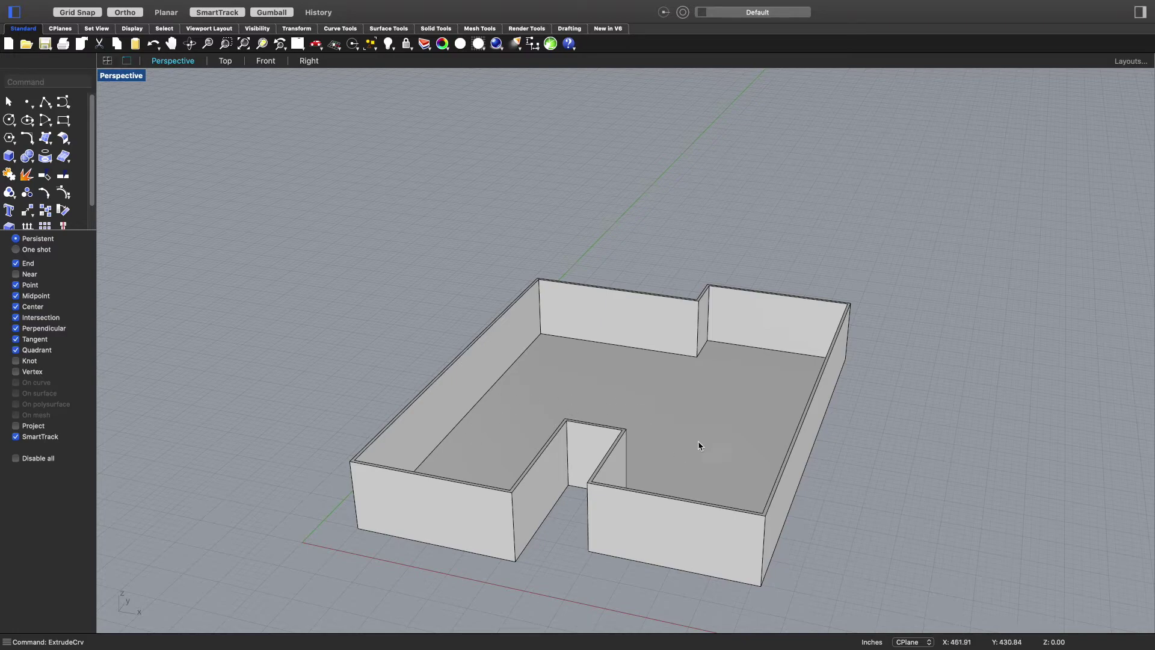
{"action": "right_click_drag", "start_coordinate": [905, 493], "coordinate": [869, 492]}
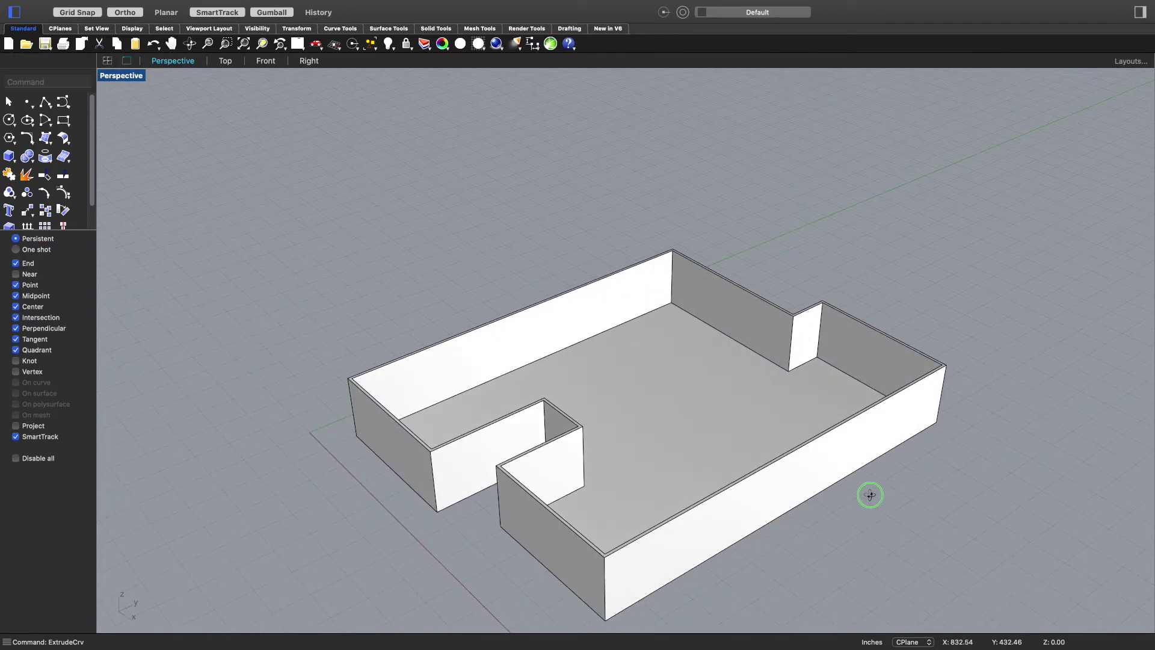
{"action": "scroll", "coordinate": [709, 513], "scroll_direction": "down", "scroll_amount": 3}
{"action": "scroll", "coordinate": [632, 579], "scroll_direction": "up", "scroll_amount": 3}
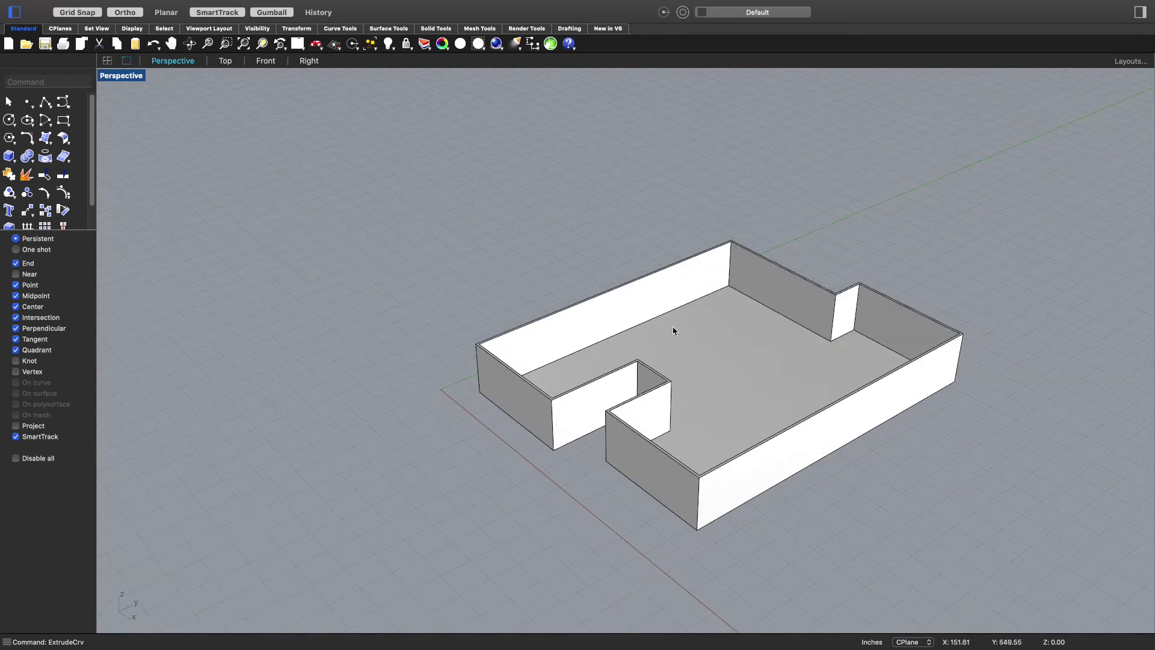
{"action": "right_click_drag", "start_coordinate": [548, 469], "coordinate": [570, 464]}
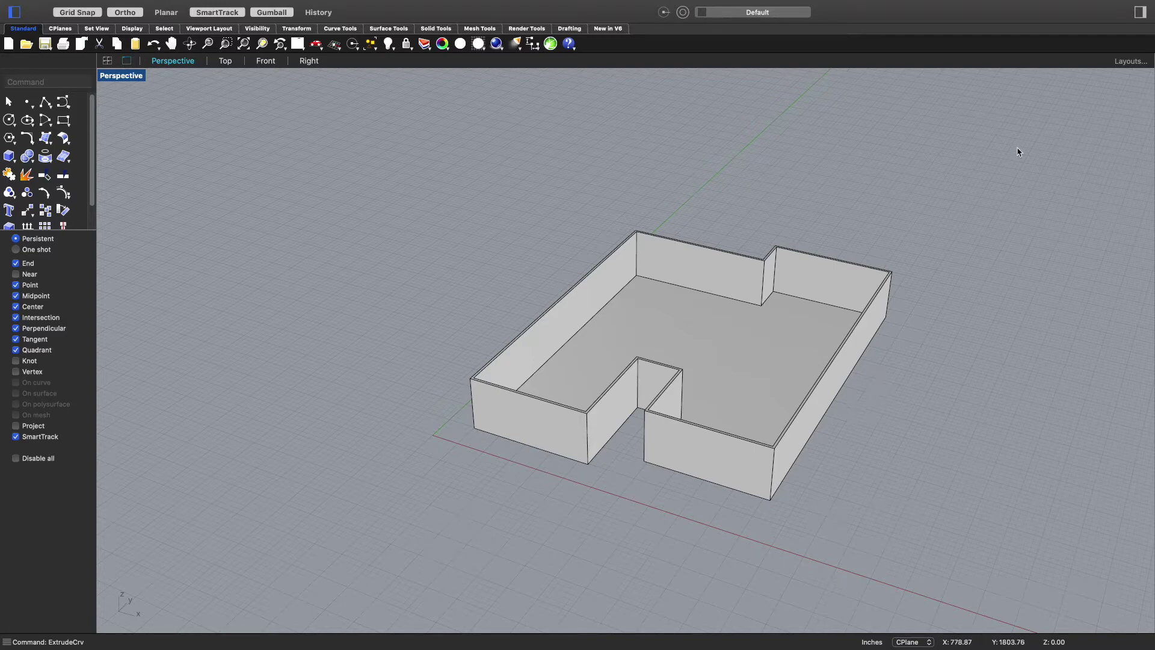
- Display the layer list and rename Layer 01 as Exterior Walls and Layer 02 as Floor
{"action": "left_click", "coordinate": [1140, 12]}
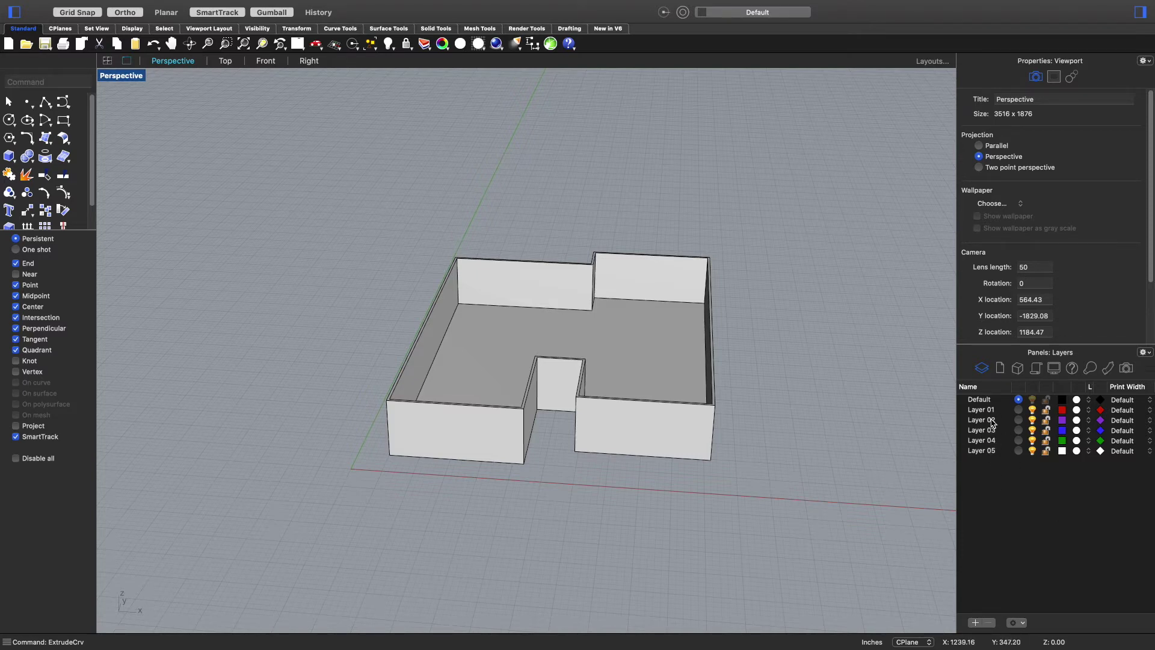
{"action": "mouse_move", "coordinate": [807, 464]}
{"action": "right_mouse_down"}
{"action": "mouse_move", "coordinate": [766, 464]}
{"action": "mouse_move", "coordinate": [792, 458]}
{"action": "mouse_move", "coordinate": [840, 476]}
{"action": "mouse_move", "coordinate": [802, 467]}
{"action": "right_mouse_up"}
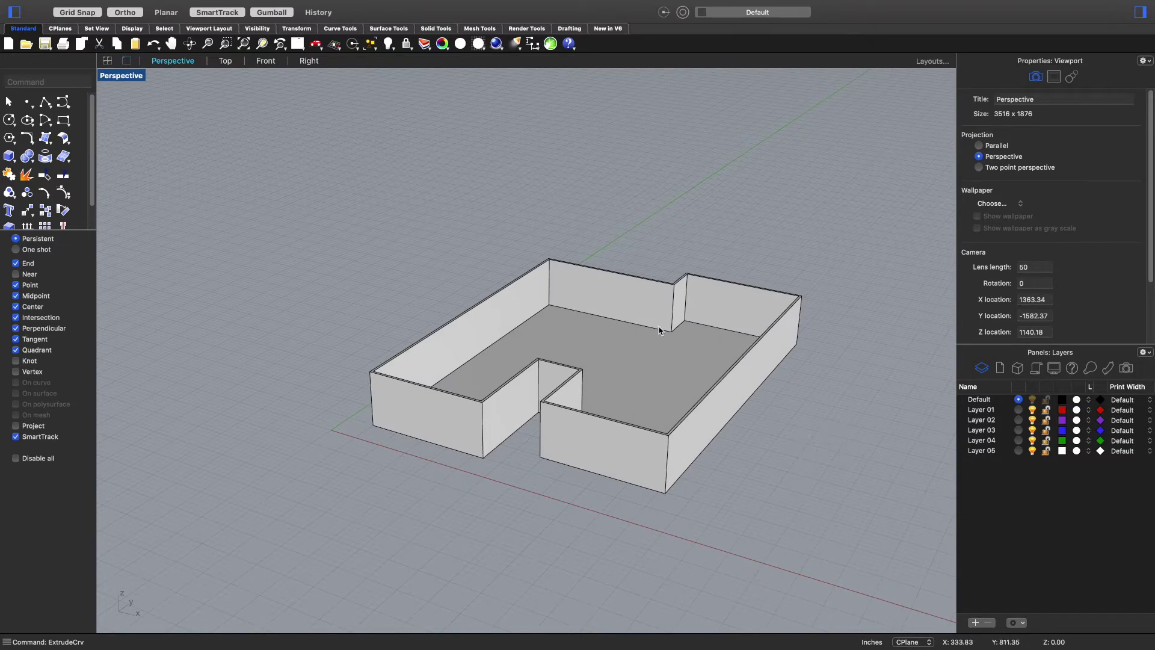
{"action": "right_click_drag", "start_coordinate": [843, 404], "coordinate": [826, 409]}
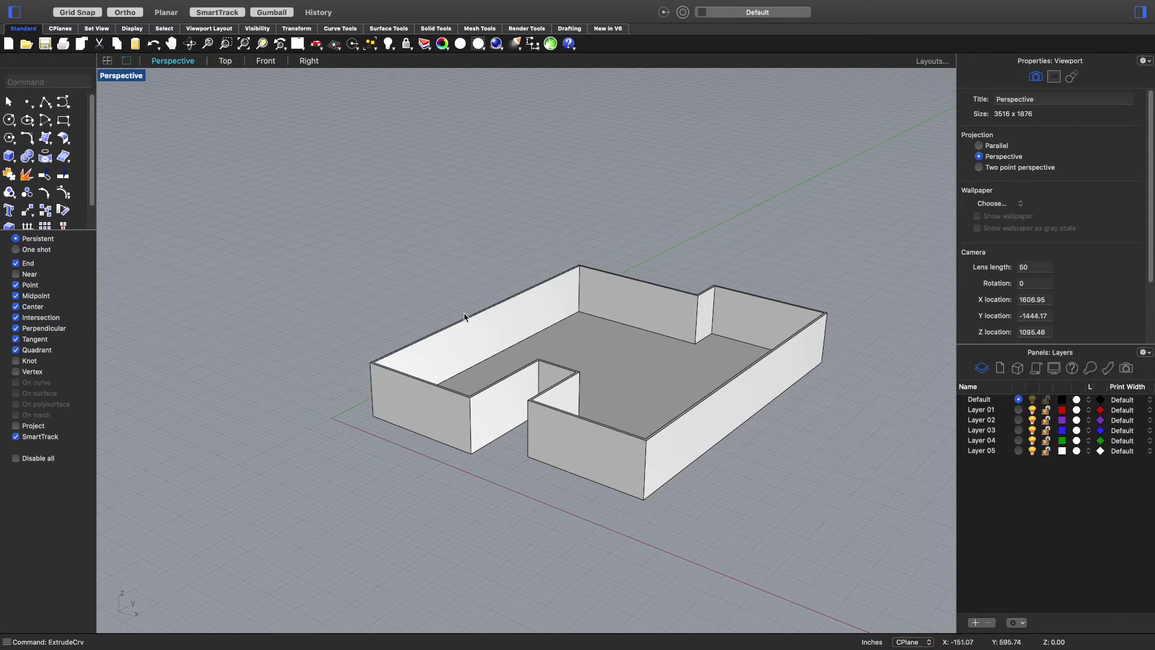
{"action": "scroll", "coordinate": [444, 361], "scroll_direction": "up", "scroll_amount": 10}
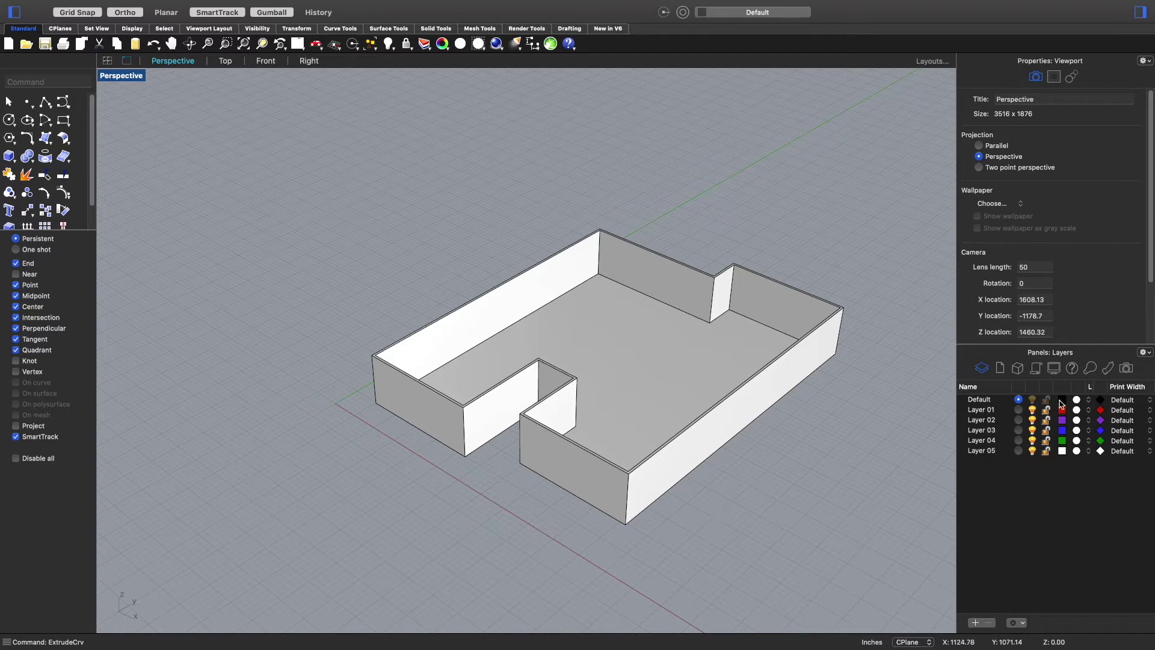
{"action": "left_click", "coordinate": [982, 411]}
{"action": "left_click", "coordinate": [982, 412]}
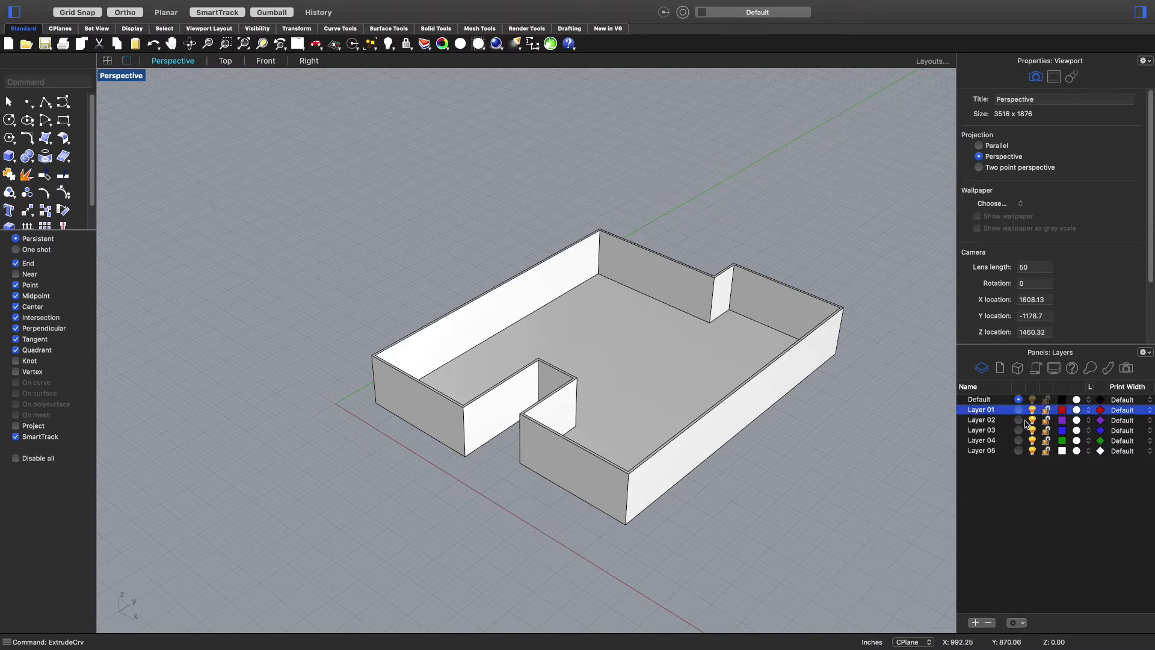
{"action": "type", "text": "Exterior Walls"}
{"action": "left_click", "coordinate": [990, 422]}
{"action": "left_click", "coordinate": [989, 421]}
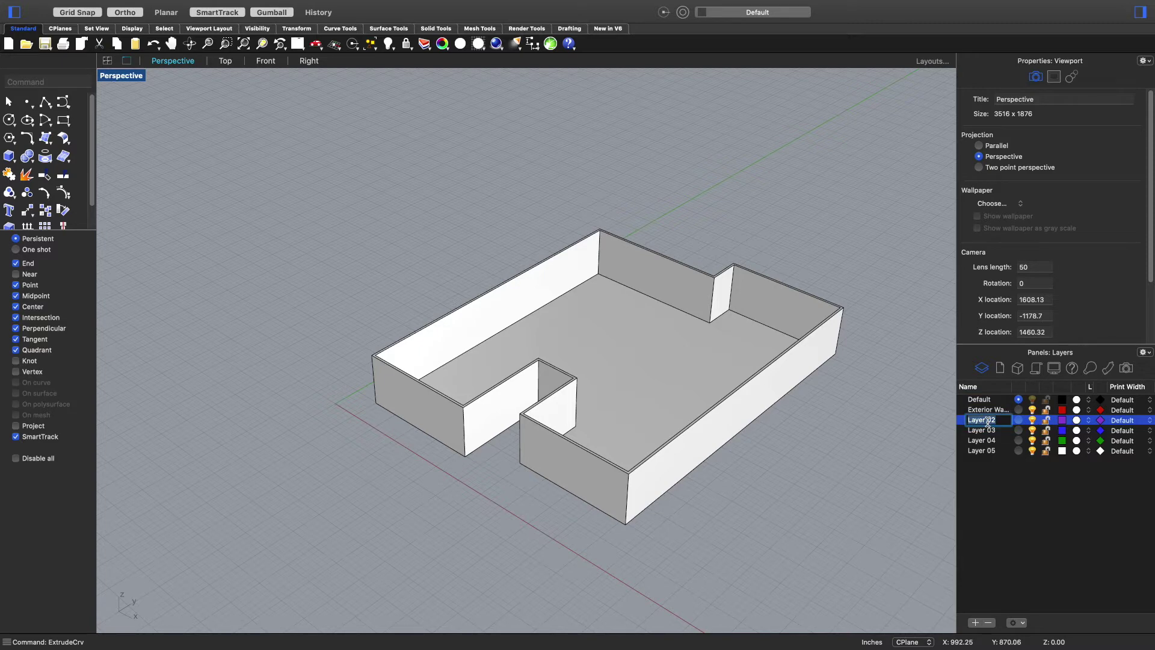
{"action": "type", "text": "Floor"}
- Rename Layer 03 as Glass, Layer 04 as Frames and Layer 05 as Trim
{"action": "left_click", "coordinate": [992, 432]}
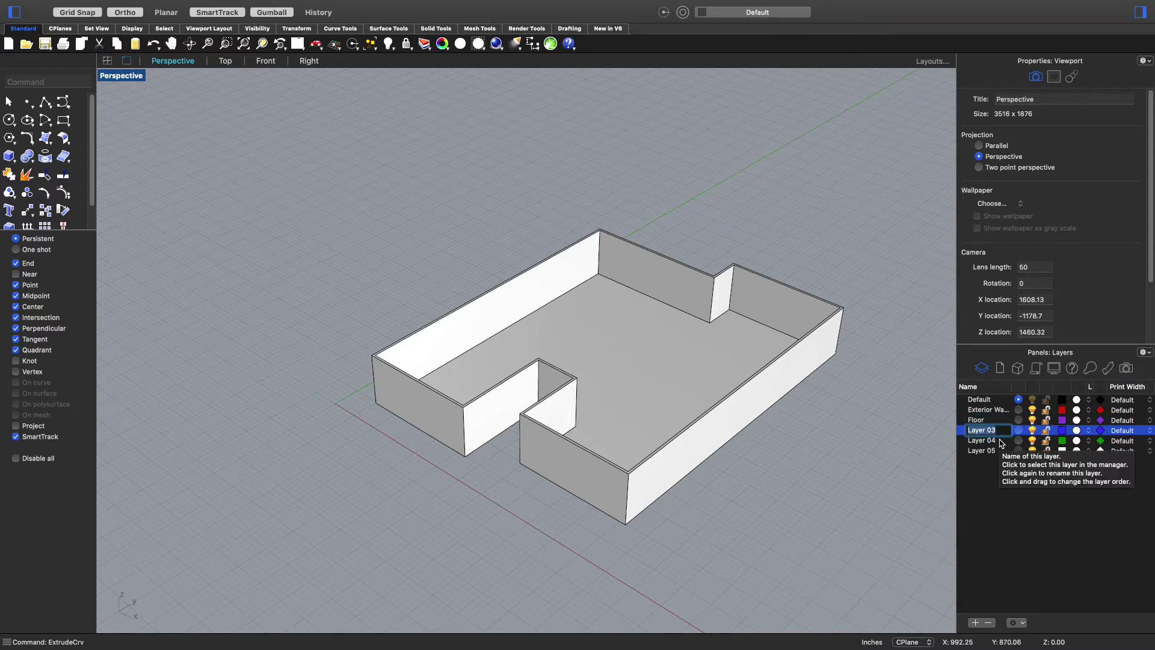
{"action": "type", "text": "W"}
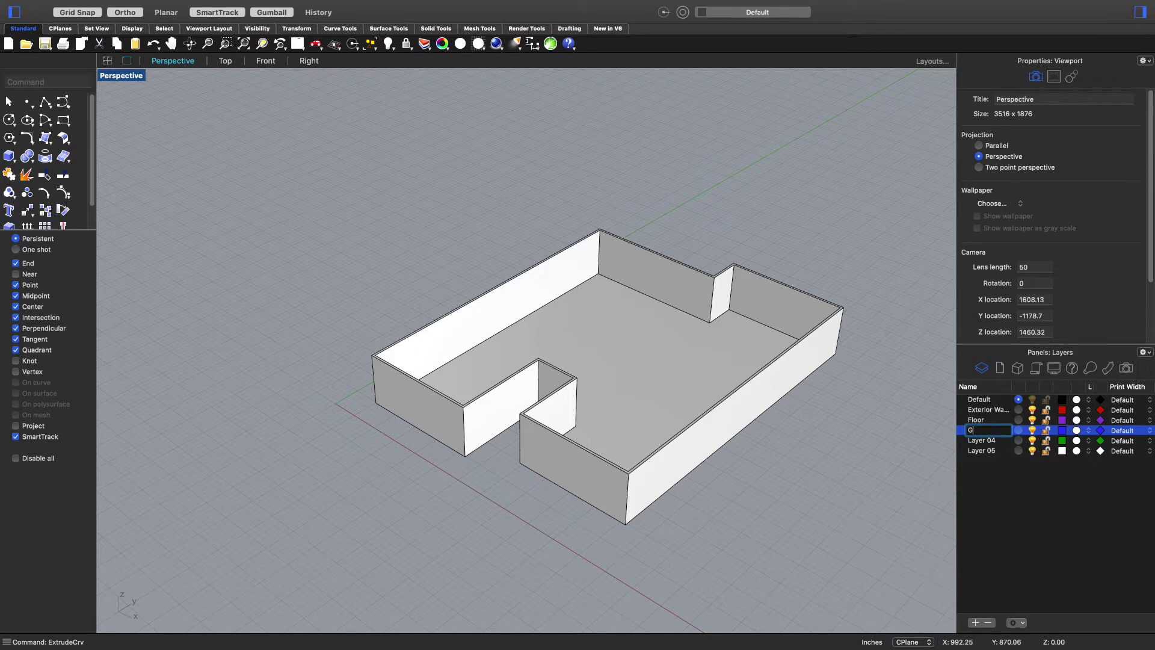
{"action": "left_click", "coordinate": [979, 444]}
{"action": "left_click", "coordinate": [984, 448]}
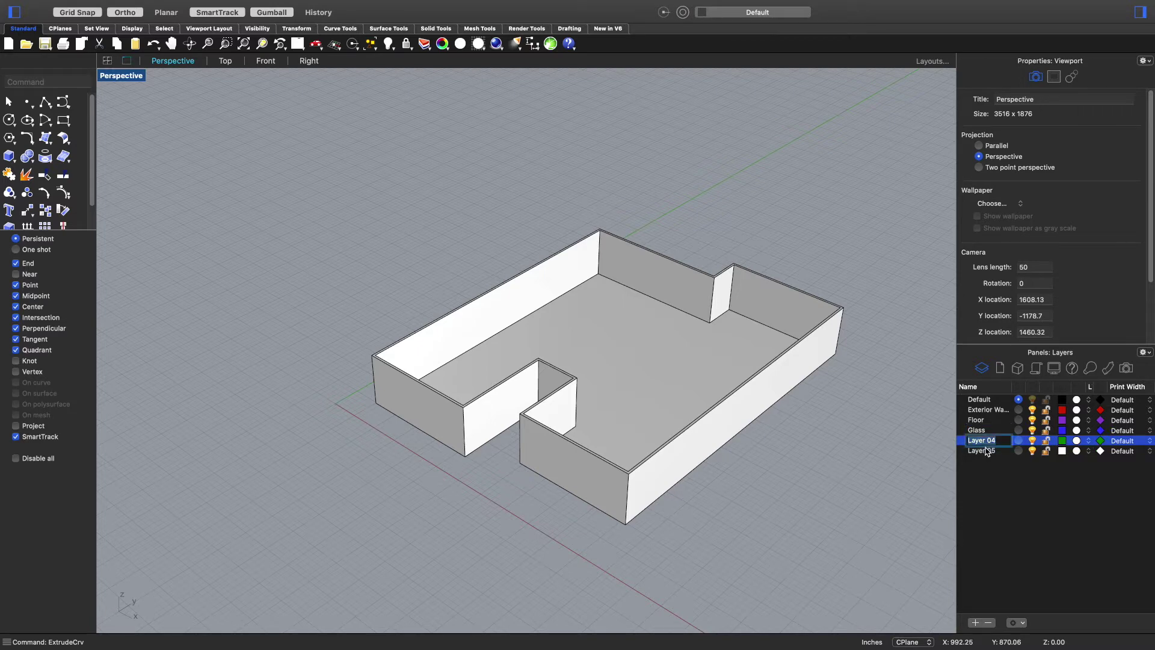
{"action": "type", "text": "Frames"}
{"action": "left_click", "coordinate": [984, 453]}
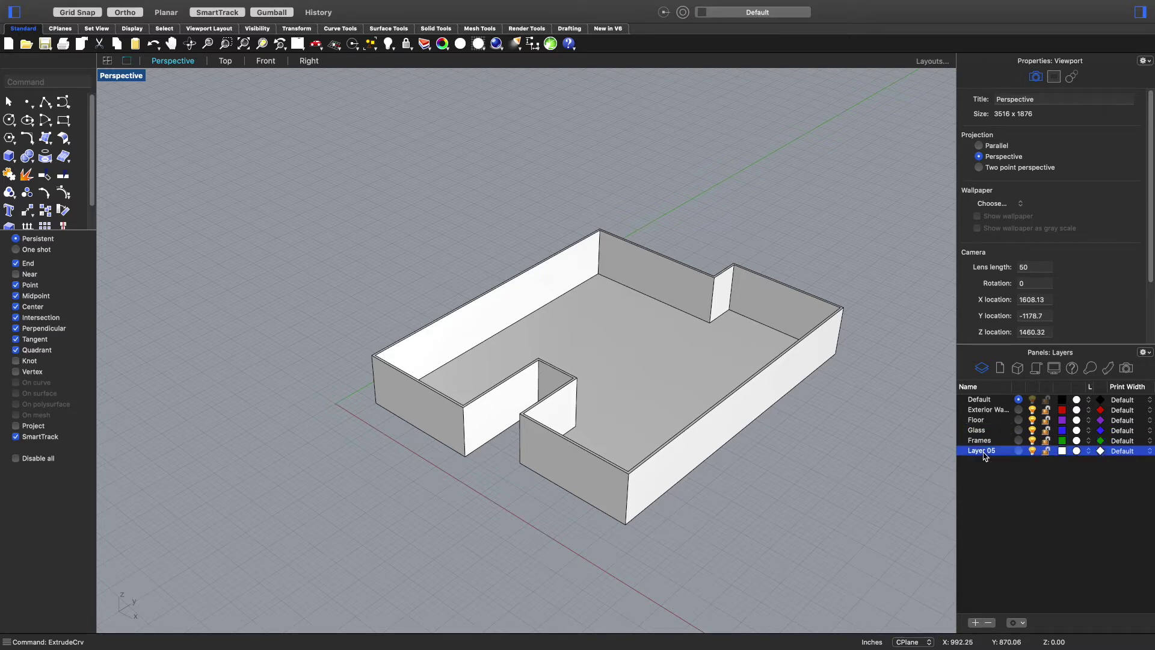
{"action": "left_click", "coordinate": [985, 453]}
{"action": "type", "text": "T"}
{"action": "left_click", "coordinate": [1015, 481]}
- Add three new layers and rename the first of them as Curves
{"action": "left_click", "coordinate": [975, 624]}
{"action": "left_click", "coordinate": [975, 623]}
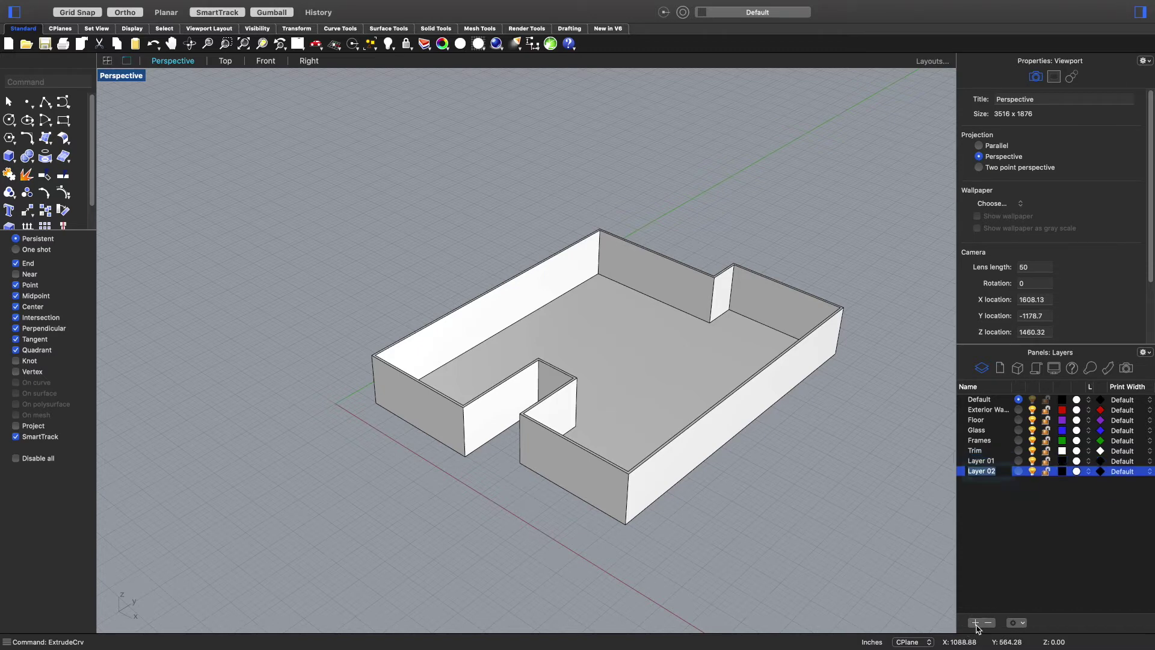
{"action": "left_click", "coordinate": [976, 623]}
{"action": "left_click", "coordinate": [982, 462]}
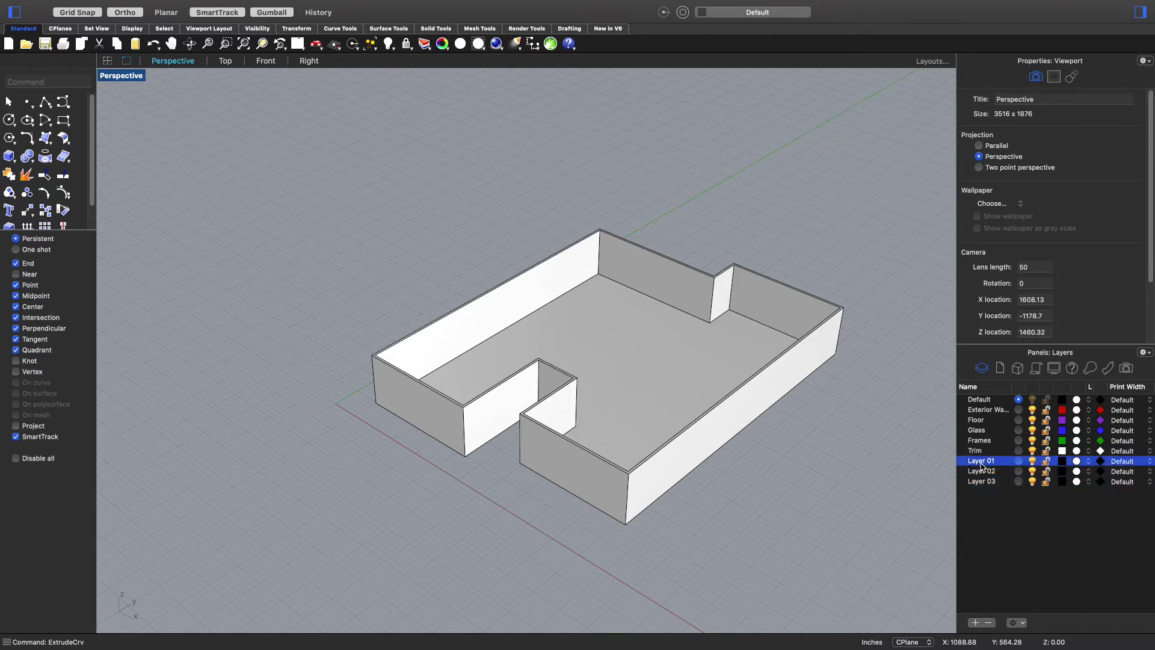
{"action": "left_click", "coordinate": [988, 464]}
{"action": "type", "text": "Curves"}
- Rename the two remaining new layers as Doors and Ceiling
{"action": "left_click", "coordinate": [986, 473]}
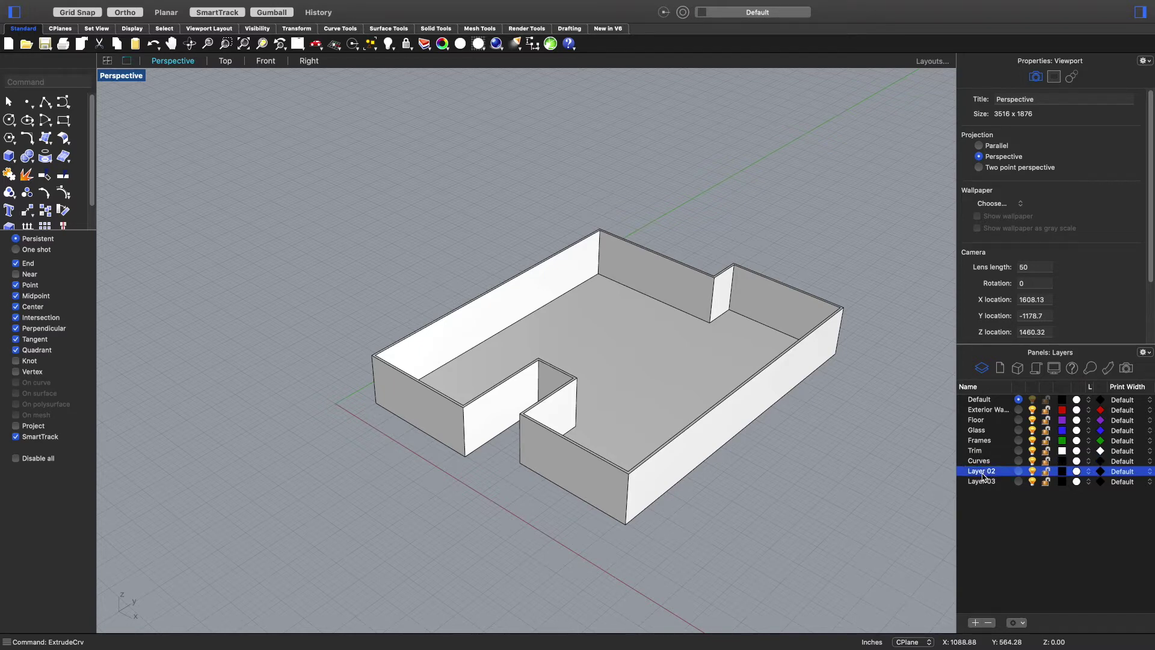
{"action": "left_click", "coordinate": [984, 473]}
{"action": "type", "text": "D"}
{"action": "left_click", "coordinate": [1031, 526]}
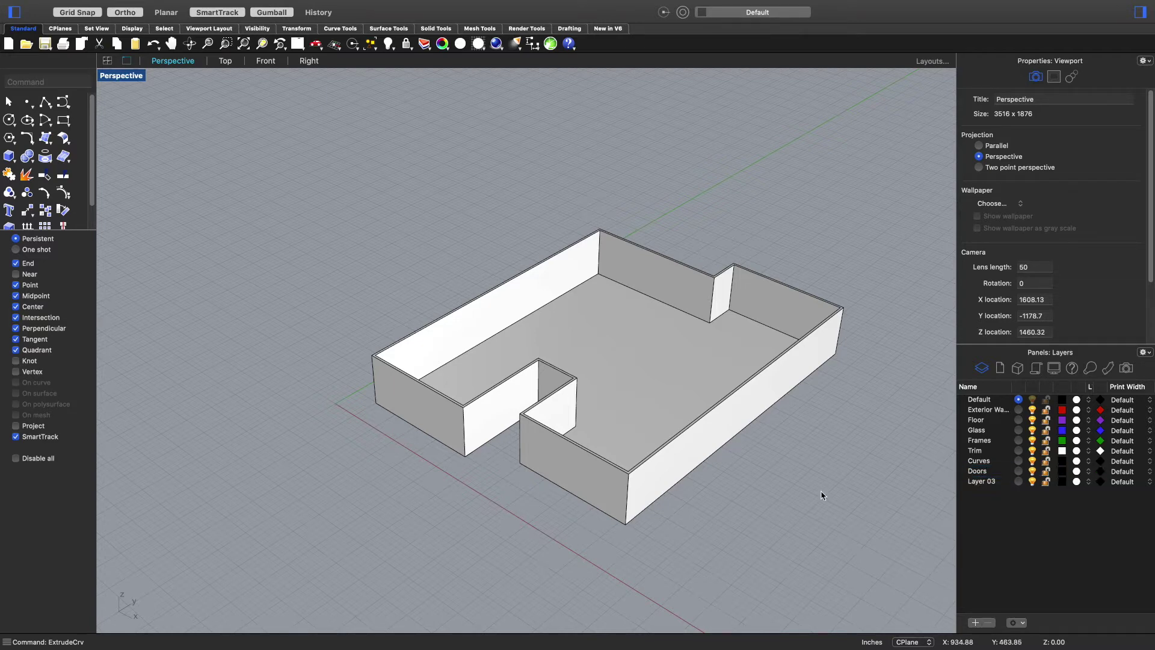
{"action": "left_click", "coordinate": [975, 483]}
{"action": "left_click", "coordinate": [978, 482]}
{"action": "type", "text": "Ceiling"}
{"action": "left_click", "coordinate": [1017, 526]}
- Move the floor slab extrusion from the Default layer to the Floor layer
{"action": "right_click_drag", "start_coordinate": [515, 504], "coordinate": [494, 498]}
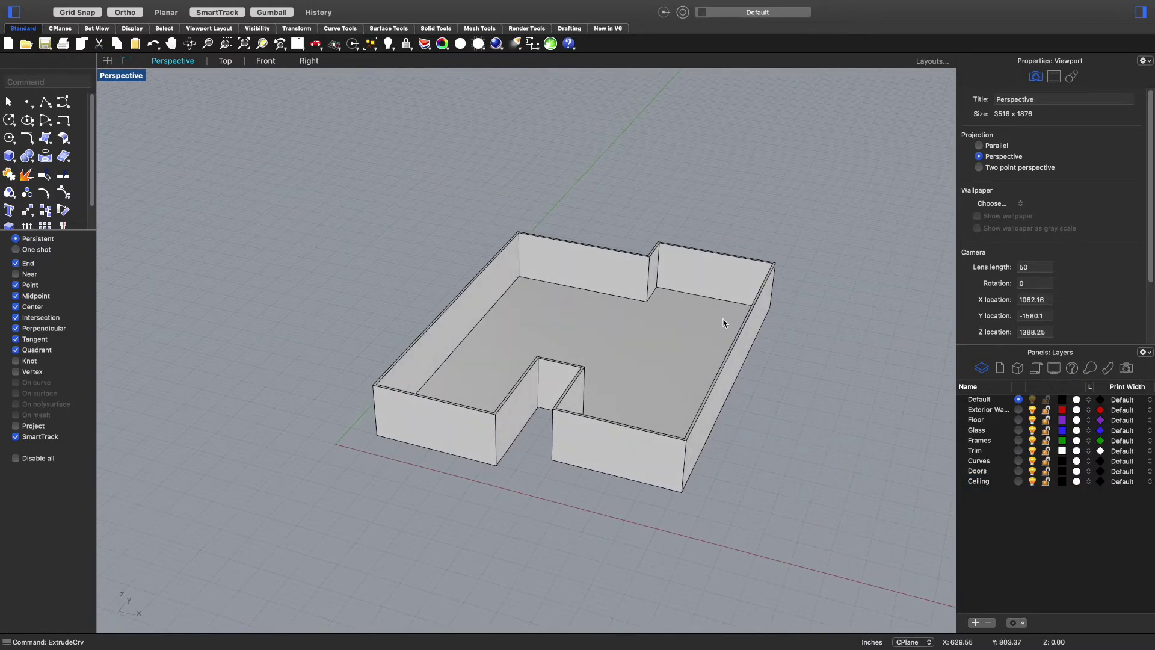
{"action": "left_click", "coordinate": [633, 339]}
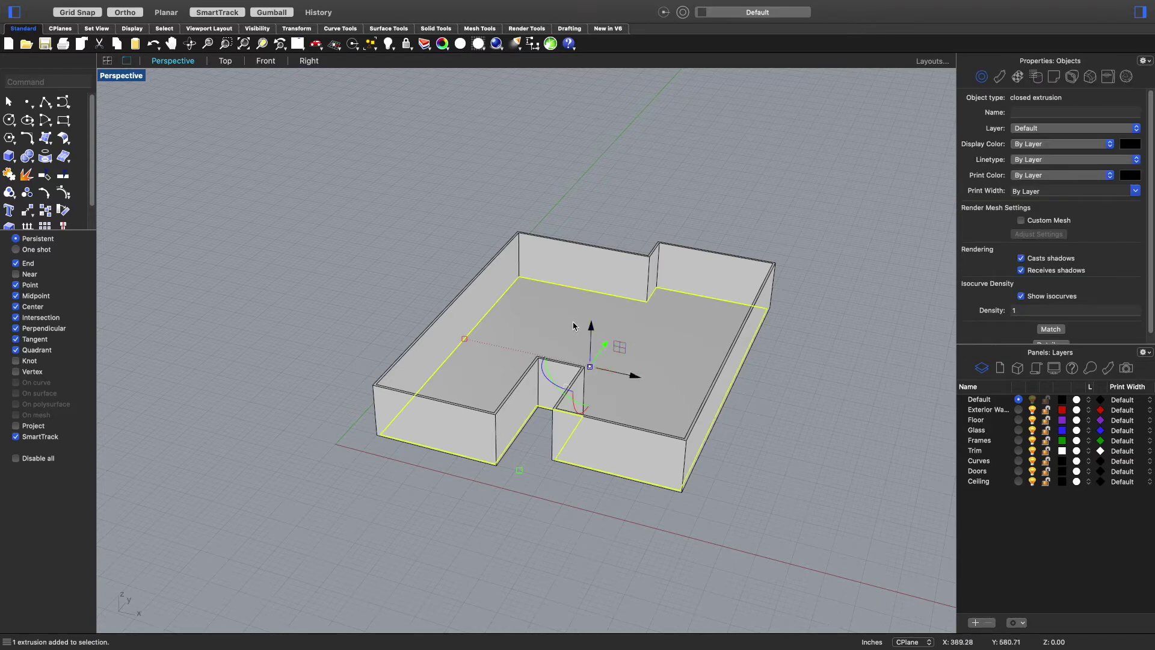
{"action": "left_click", "coordinate": [976, 421]}
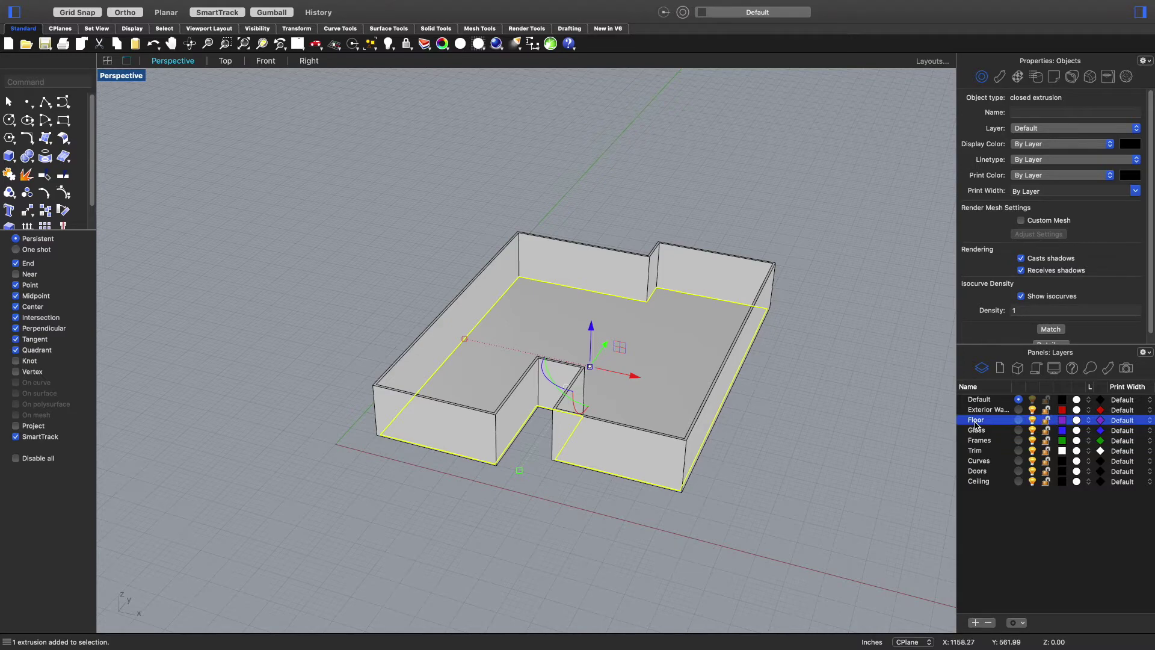
{"action": "right_click", "coordinate": [987, 423]}
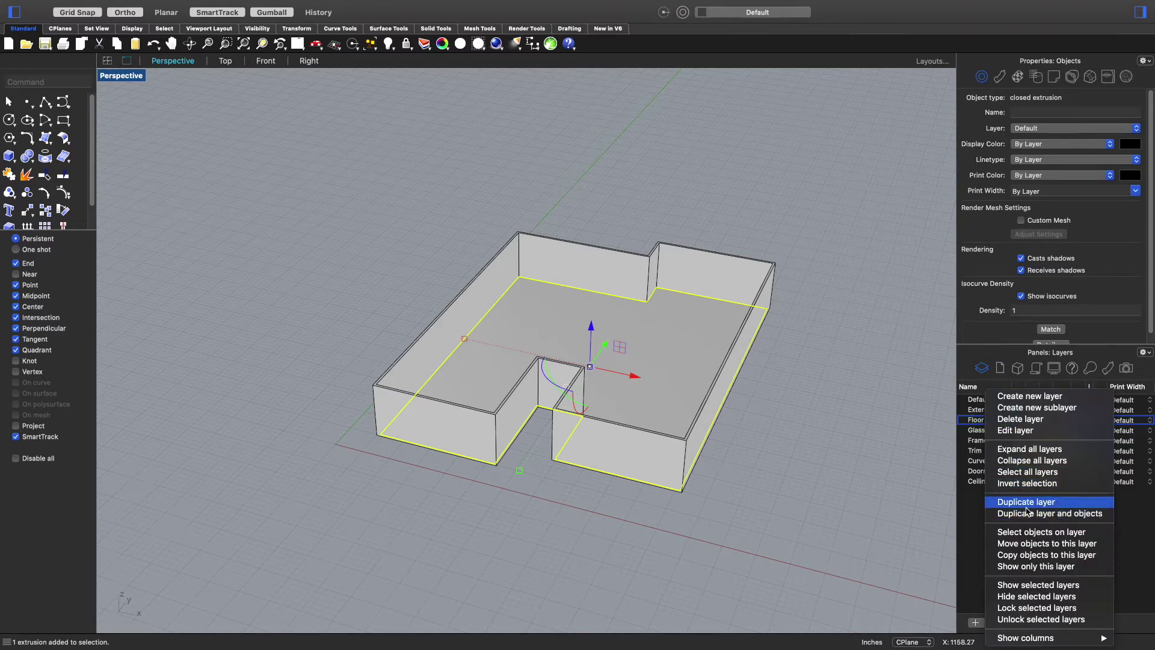
{"action": "left_click", "coordinate": [1032, 544]}
{"action": "left_click", "coordinate": [848, 355]}
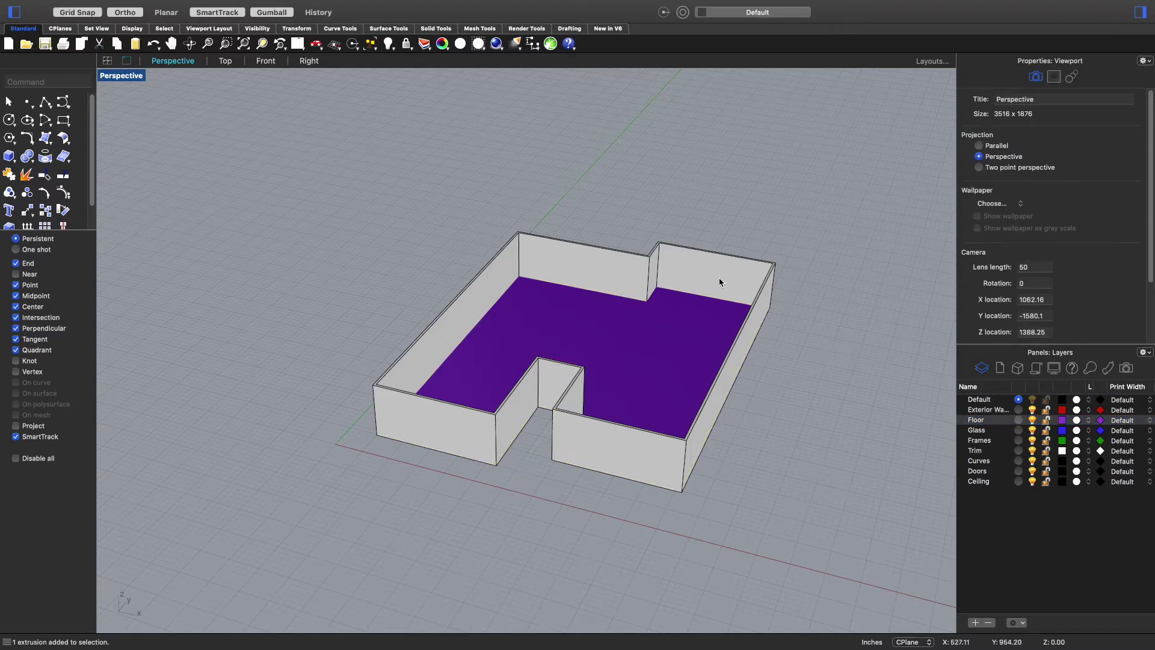
- Move the solid wall extrusion from the Default layer to the Exterior Walls layer
{"action": "left_click", "coordinate": [721, 277]}
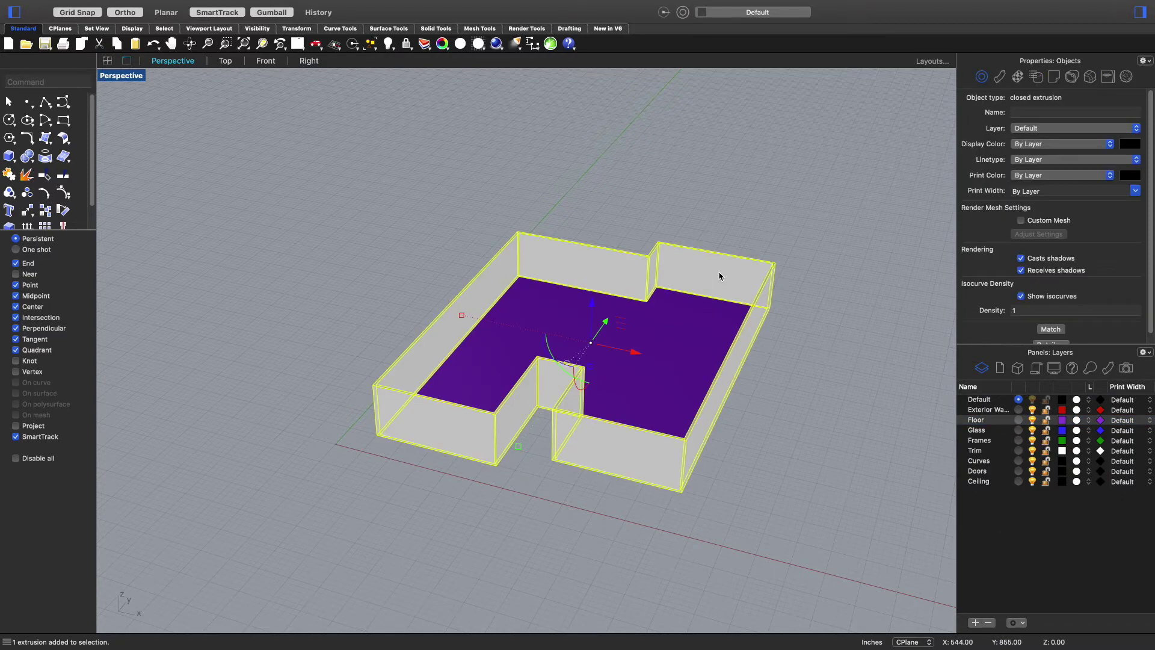
{"action": "left_click", "coordinate": [988, 411]}
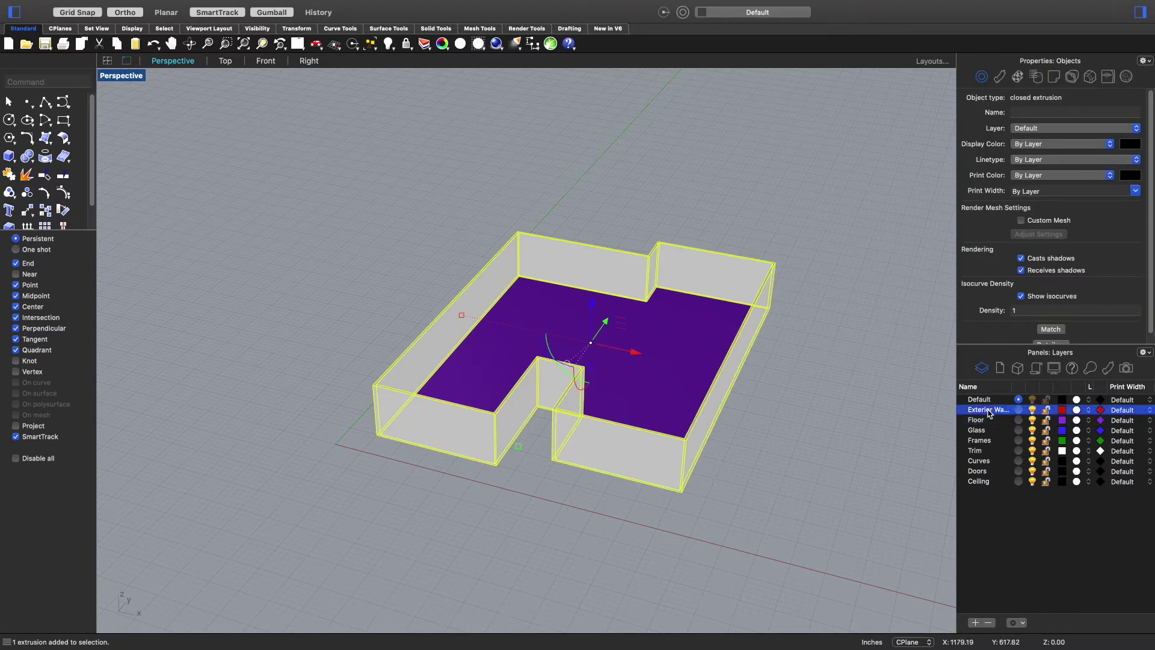
{"action": "right_click", "coordinate": [989, 413]}
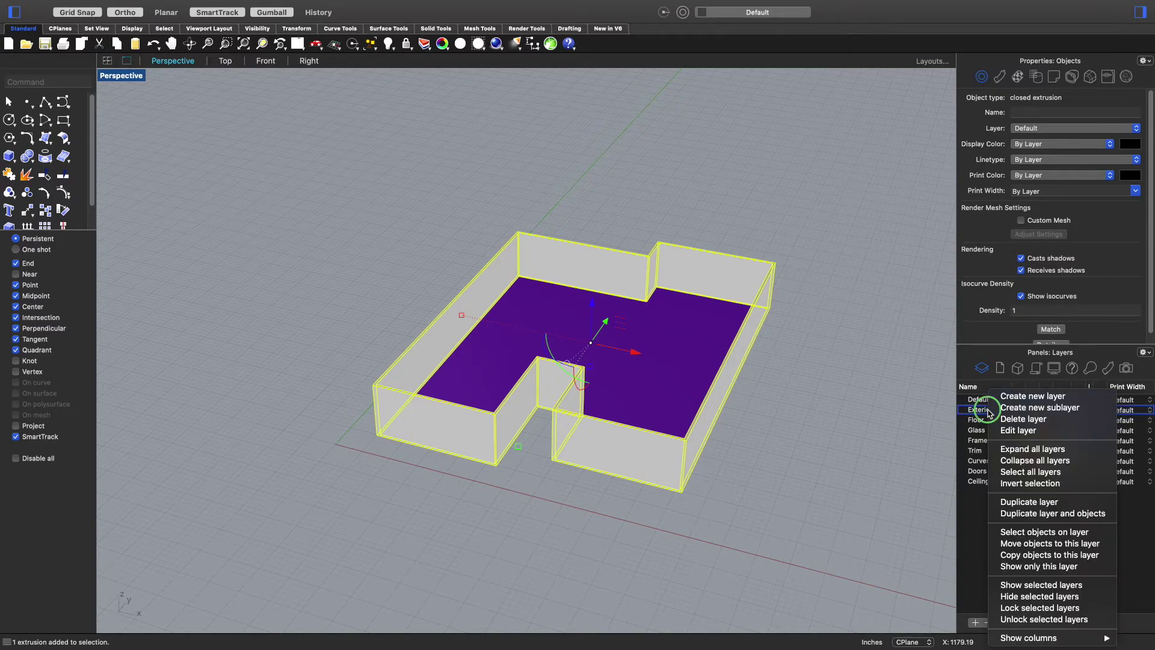
{"action": "left_click", "coordinate": [1032, 544]}
{"action": "left_click", "coordinate": [735, 490]}
{"action": "mouse_move", "coordinate": [735, 490]}
{"action": "right_mouse_down"}
{"action": "mouse_move", "coordinate": [749, 495]}
{"action": "mouse_move", "coordinate": [740, 507]}
{"action": "right_mouse_up"}
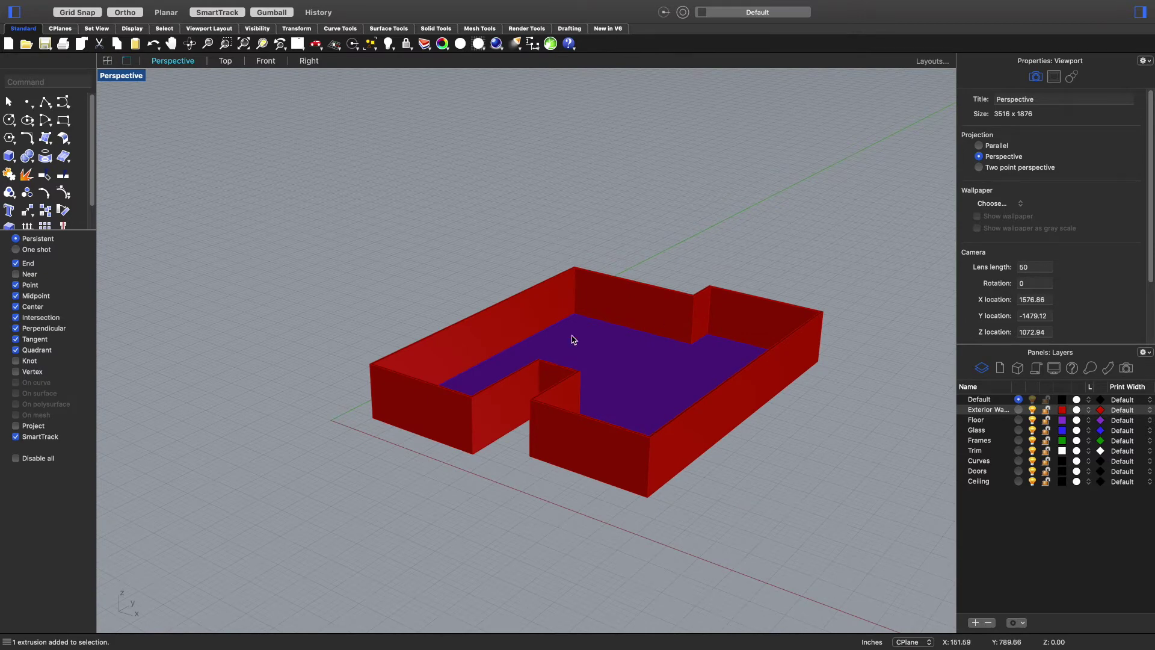
{"action": "right_click_drag", "start_coordinate": [751, 414], "coordinate": [784, 454]}
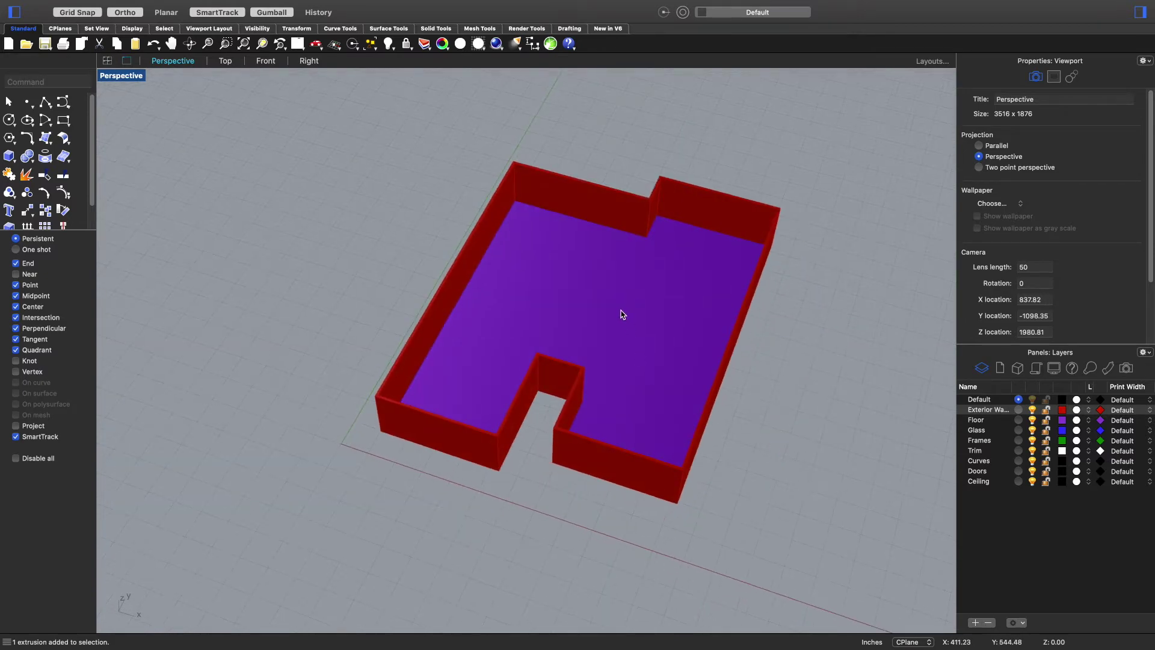
- Hide the floor slab and the exterior wall extrusion, leaving only the plan outline curves
{"action": "left_click", "coordinate": [607, 300]}
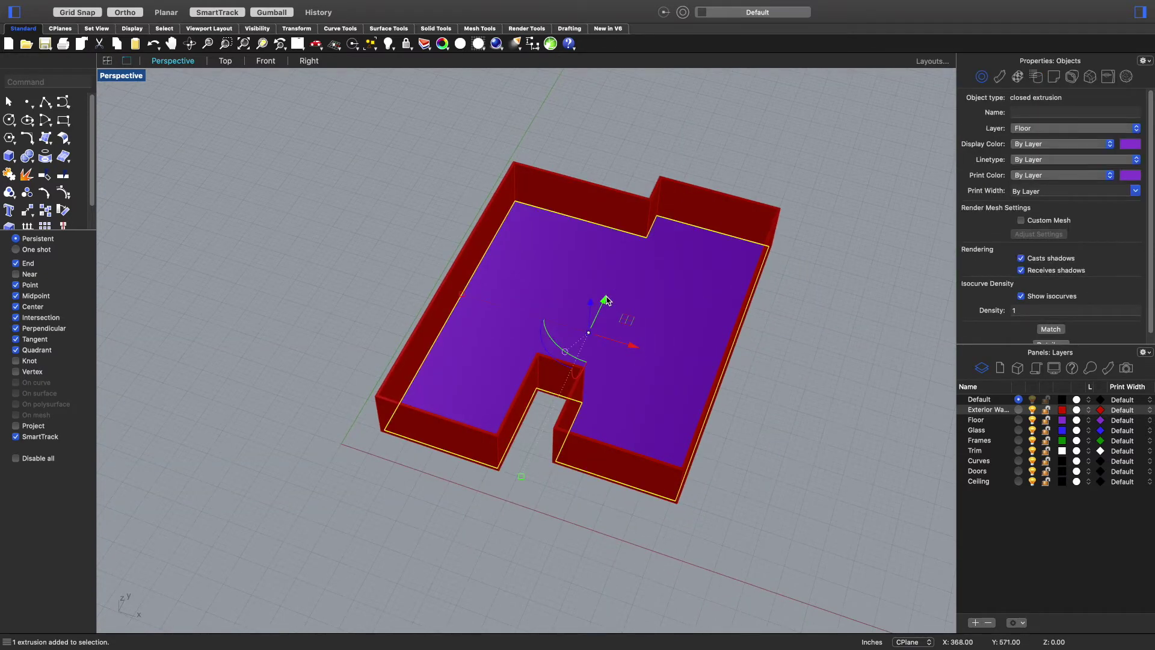
{"action": "left_click", "coordinate": [608, 208], "text": "shift"}
{"action": "left_click", "coordinate": [389, 45]}
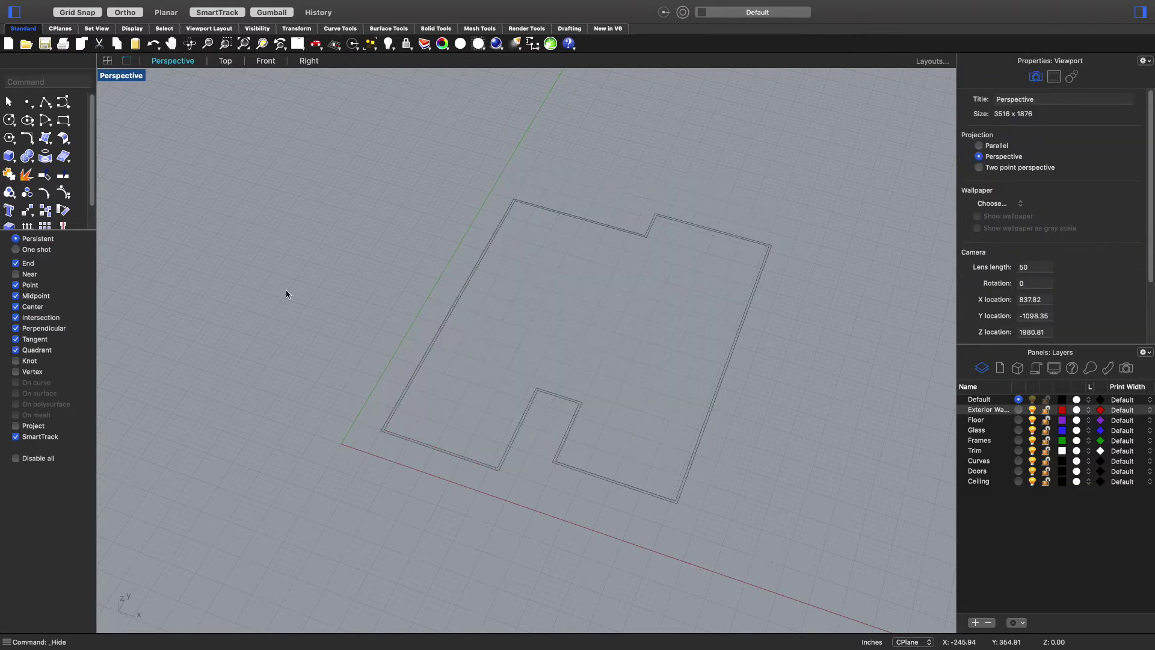
{"action": "mouse_move", "coordinate": [655, 346]}
{"action": "right_mouse_down"}
{"action": "mouse_move", "coordinate": [678, 317]}
{"action": "mouse_move", "coordinate": [682, 338]}
{"action": "mouse_move", "coordinate": [668, 346]}
{"action": "right_mouse_up"}
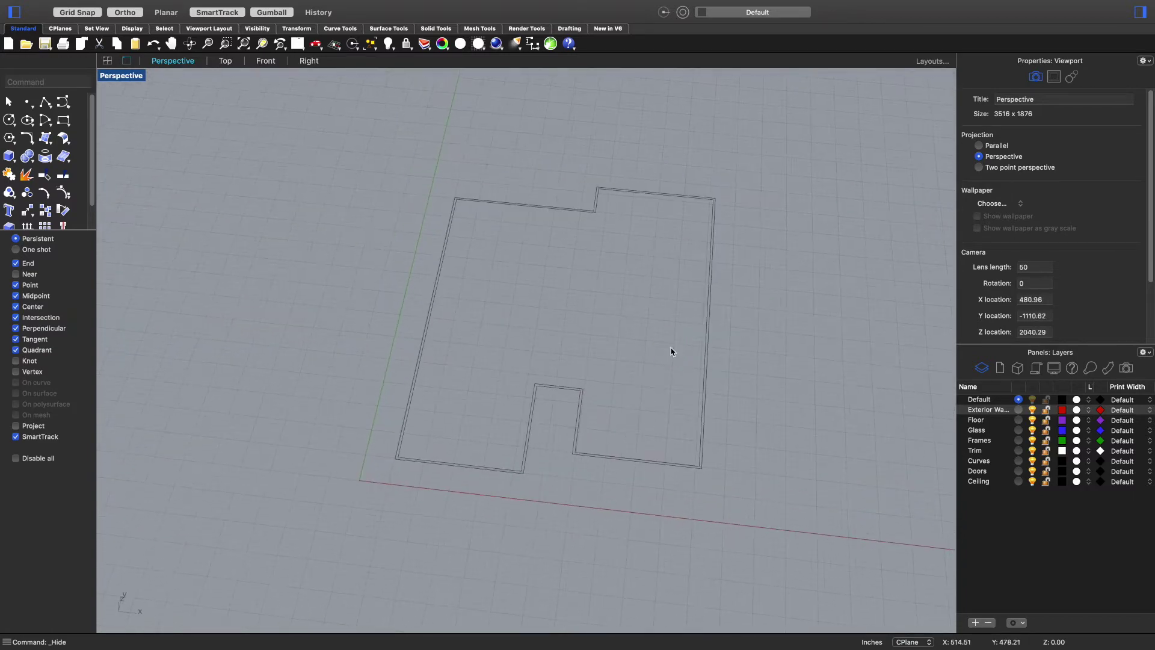
- Move both closed plan outline curves to the Curves layer
{"action": "left_click_drag", "start_coordinate": [824, 142], "coordinate": [335, 523]}
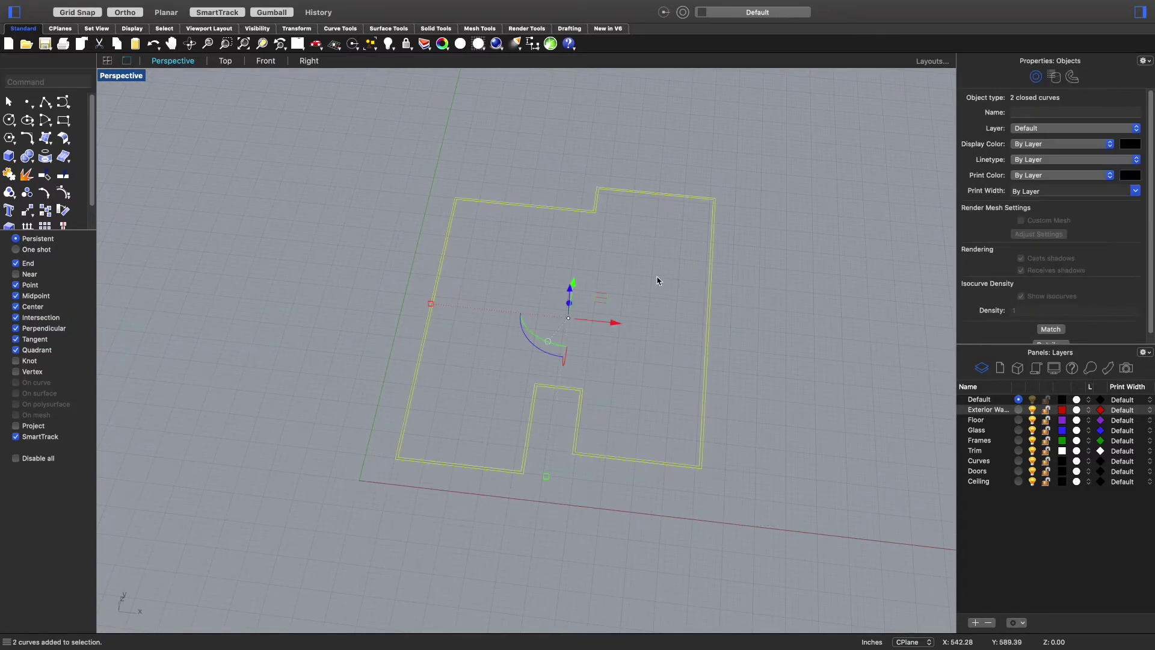
{"action": "left_click", "coordinate": [983, 461]}
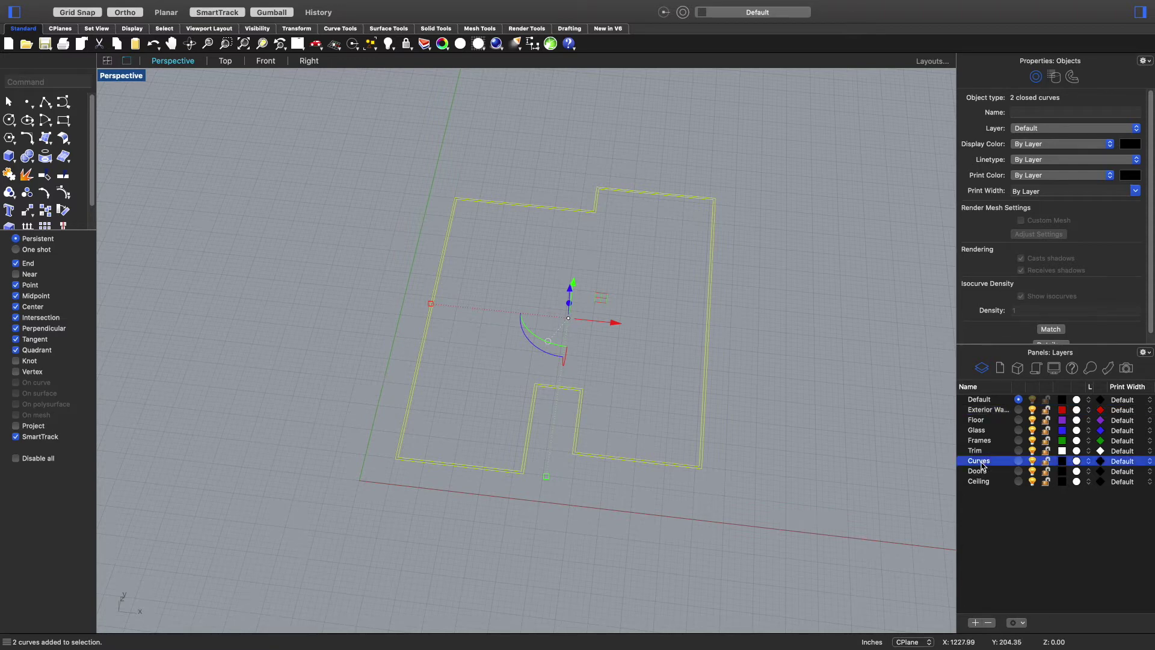
{"action": "right_click", "coordinate": [983, 464]}
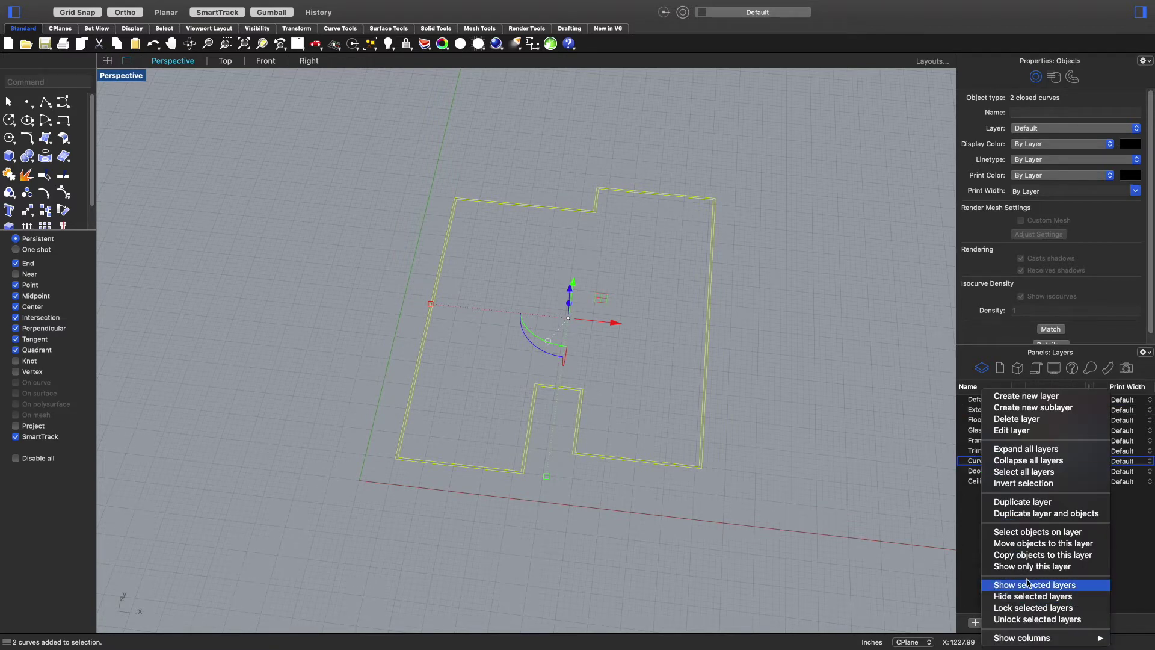
{"action": "left_click", "coordinate": [1030, 543]}
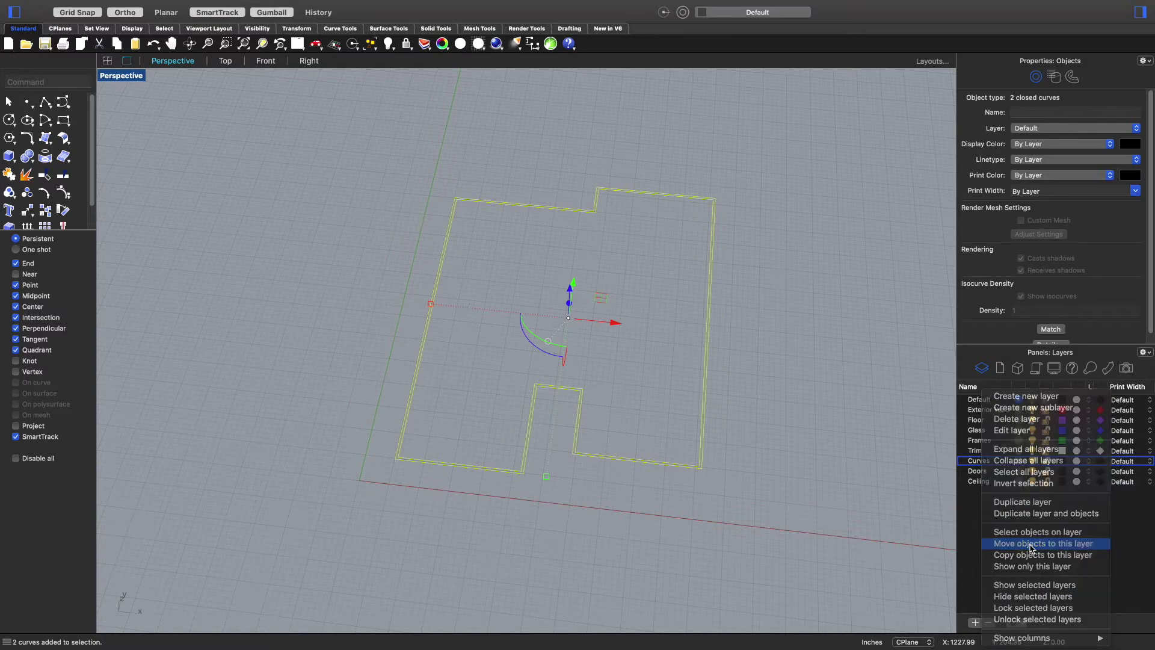
{"action": "left_click", "coordinate": [851, 443]}
{"action": "right_click_drag", "start_coordinate": [581, 410], "coordinate": [831, 379]}
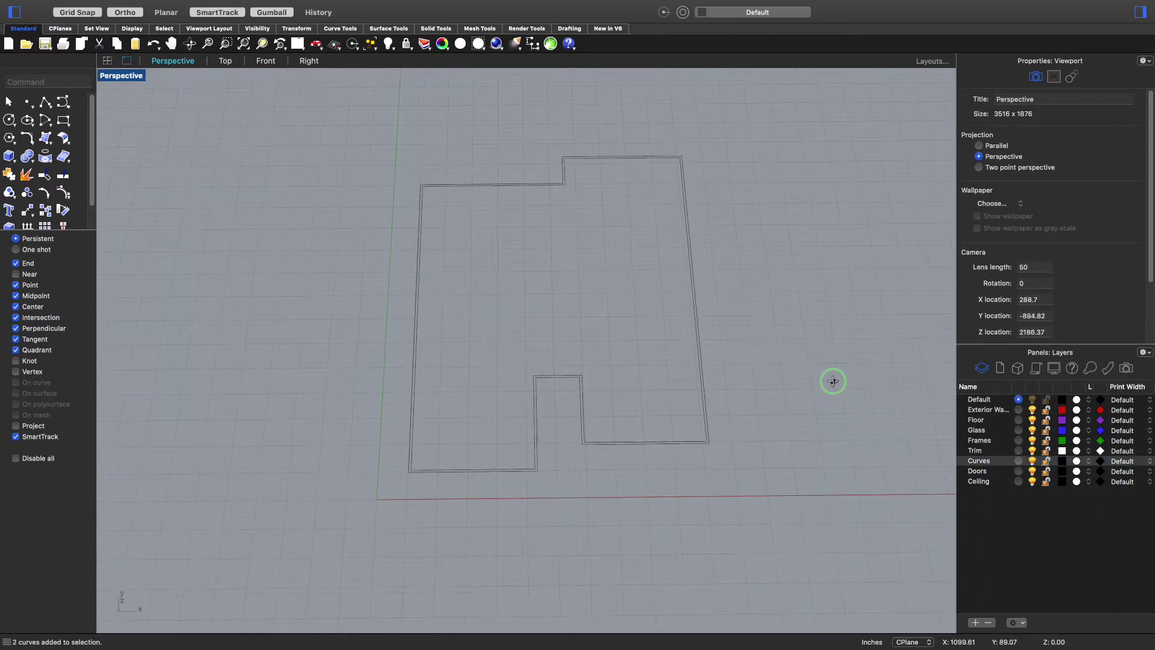
{"action": "right_click_drag", "start_coordinate": [496, 369], "coordinate": [504, 353]}
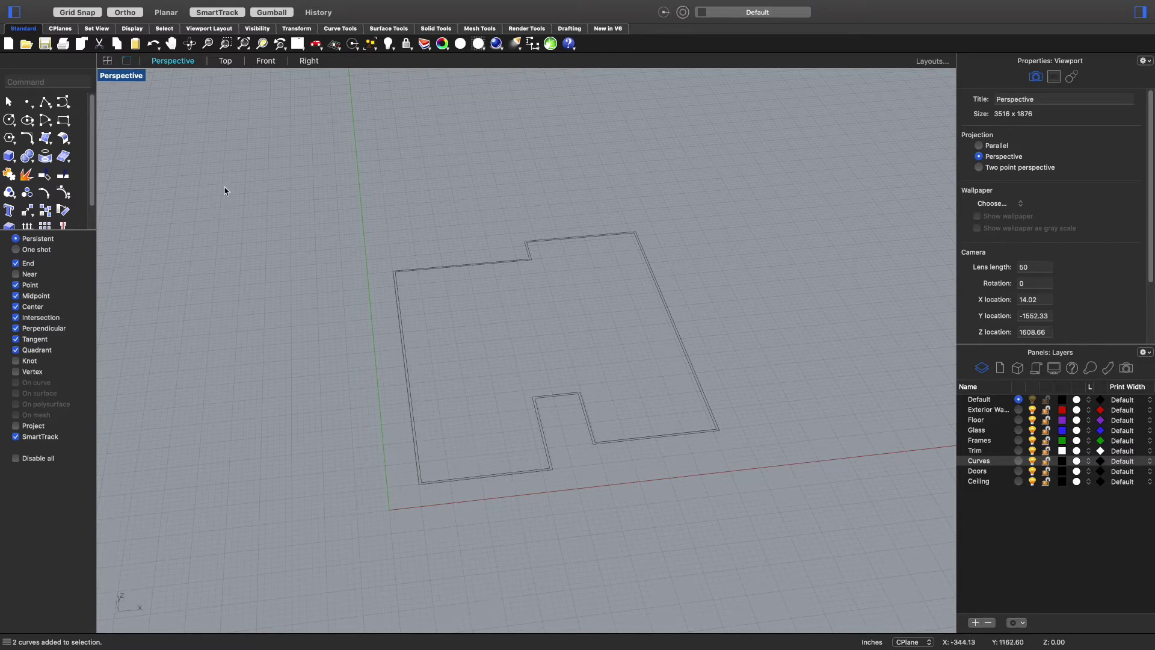
- Switch to the Top view and explode the two closed outline curves into separate segments
{"action": "left_click", "coordinate": [225, 62]}
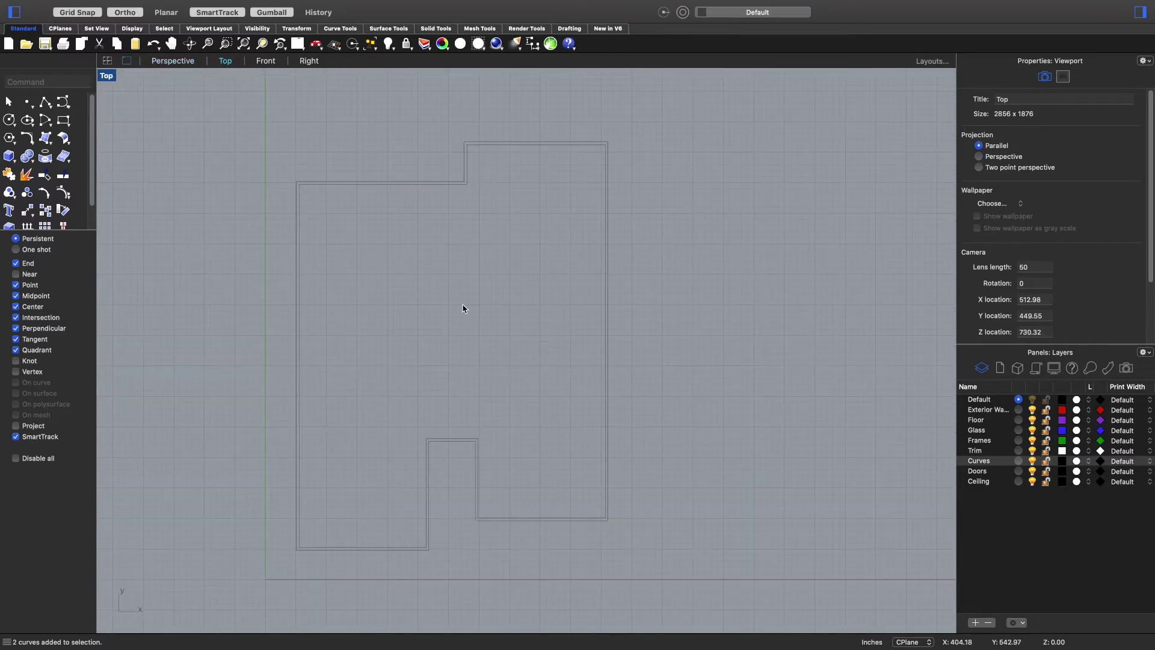
{"action": "right_click_drag", "start_coordinate": [434, 296], "coordinate": [501, 312]}
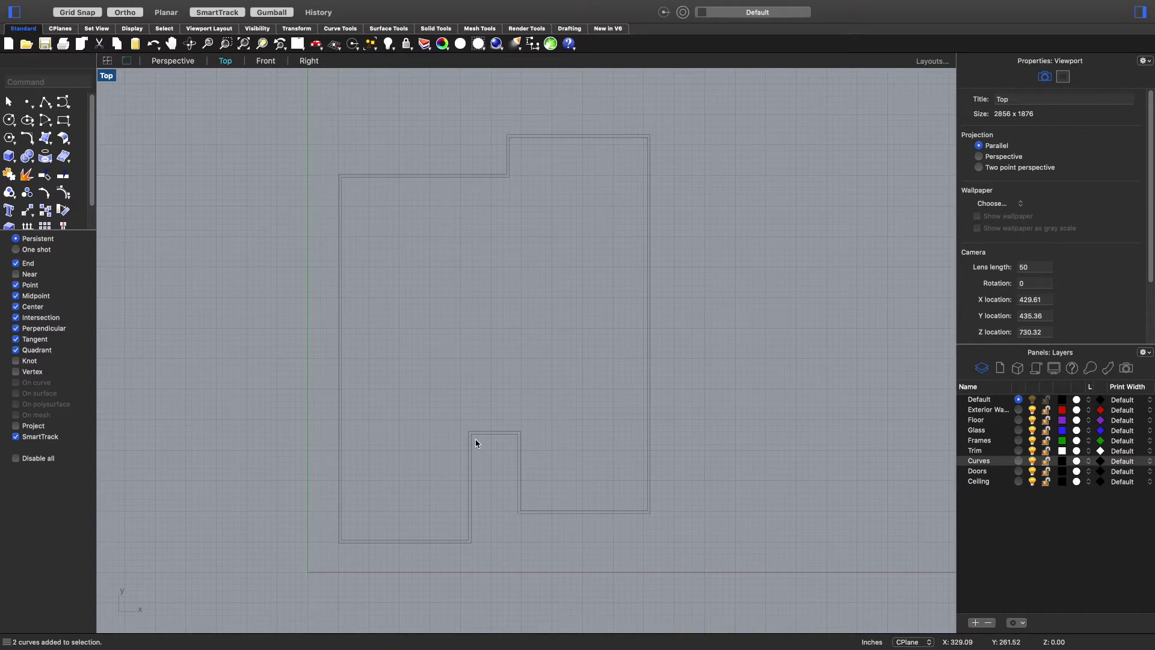
{"action": "left_click", "coordinate": [471, 456]}
{"action": "left_click", "coordinate": [467, 458]}
{"action": "key", "text": "Delete"}
{"action": "left_click_drag", "start_coordinate": [662, 117], "coordinate": [452, 140]}
{"action": "left_click", "coordinate": [787, 155]}
{"action": "left_click_drag", "start_coordinate": [686, 104], "coordinate": [572, 217]}
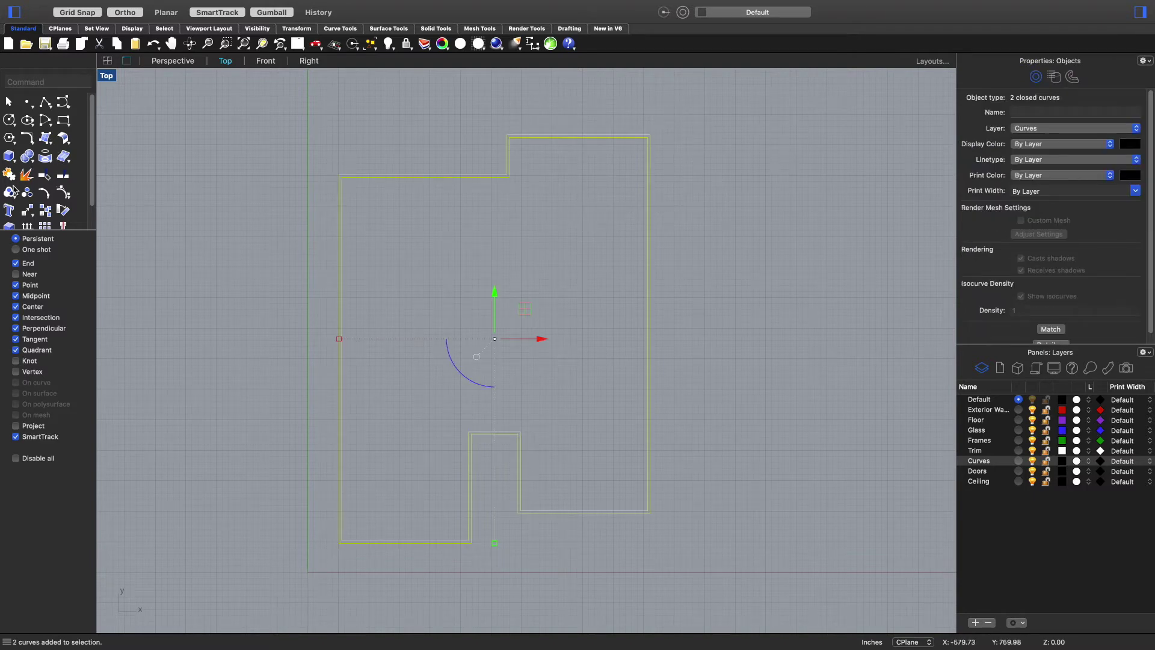
{"action": "left_click", "coordinate": [26, 175]}
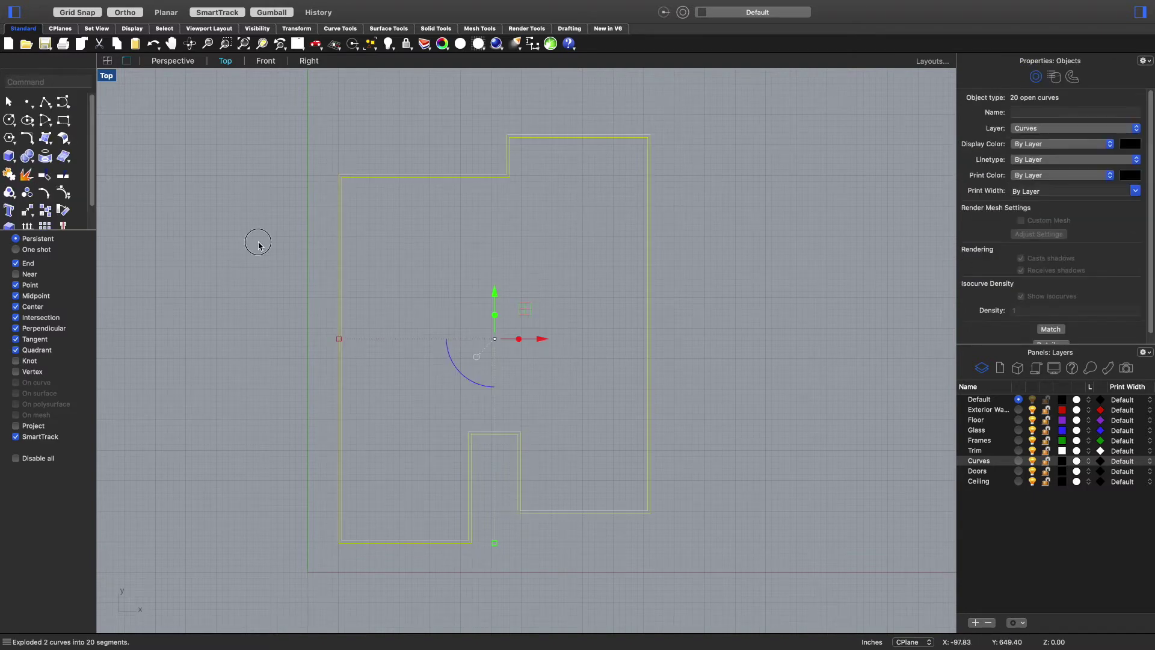
- Test the exploded outline by deleting the outer segment of the lower-left wall and undo the deletion
{"action": "left_click", "coordinate": [449, 544]}
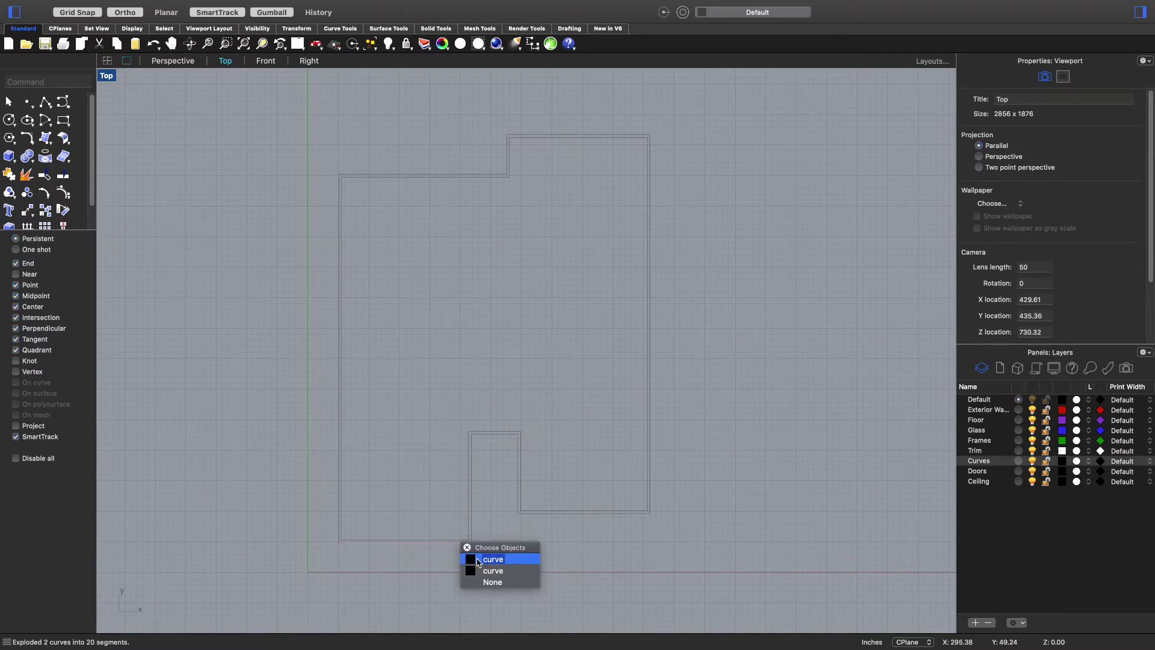
{"action": "left_click", "coordinate": [484, 559]}
{"action": "key", "text": "Delete"}
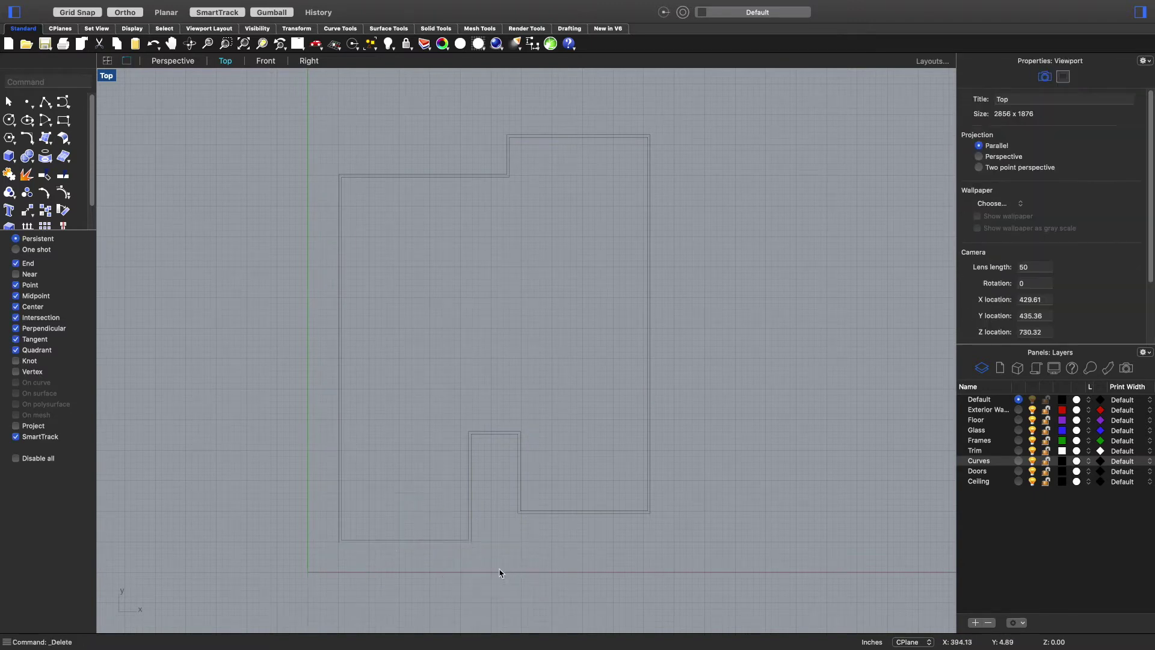
{"action": "key", "text": "super+z"}
{"action": "left_click", "coordinate": [441, 572]}
{"action": "scroll", "coordinate": [454, 544], "scroll_direction": "up", "scroll_amount": 3}
{"action": "left_click", "coordinate": [453, 533]}
{"action": "left_click", "coordinate": [549, 591]}
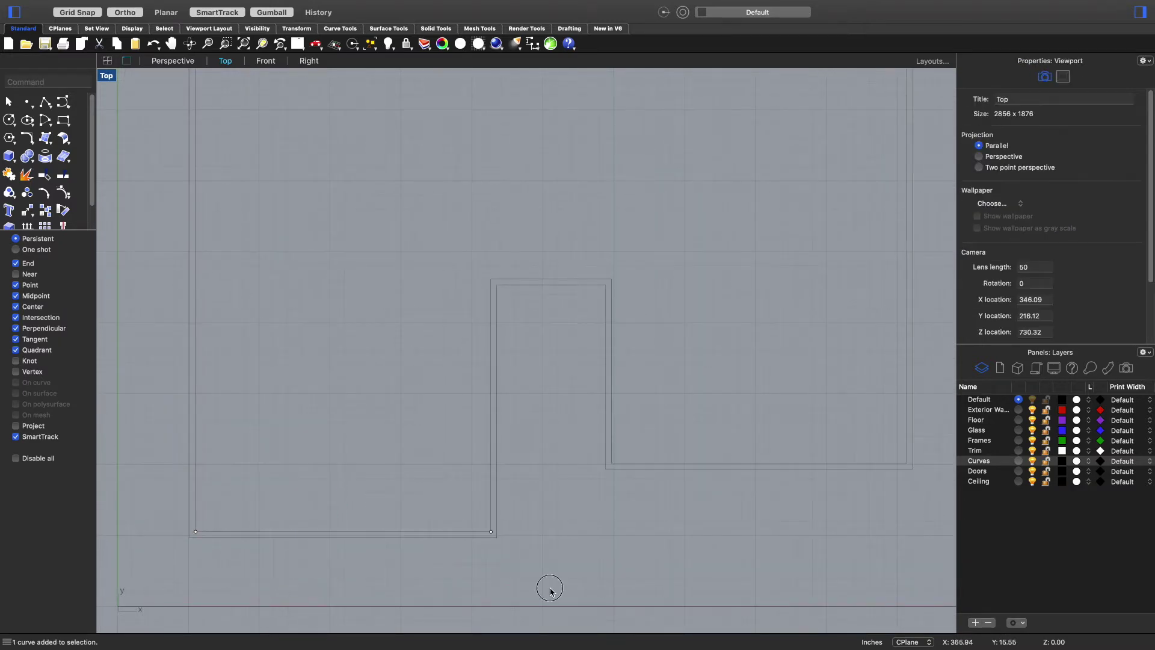
- Select all outline segments and move them horizontally so the outer lower-left corner sits on the grid line at X 60
{"action": "scroll", "coordinate": [525, 461], "scroll_direction": "down", "scroll_amount": 3}
{"action": "scroll", "coordinate": [596, 387], "scroll_direction": "down", "scroll_amount": 3}
{"action": "right_click_drag", "start_coordinate": [596, 387], "coordinate": [485, 420]}
{"action": "scroll", "coordinate": [495, 478], "scroll_direction": "up", "scroll_amount": 3}
{"action": "right_click_drag", "start_coordinate": [495, 477], "coordinate": [498, 467]}
{"action": "right_click_drag", "start_coordinate": [526, 333], "coordinate": [513, 351]}
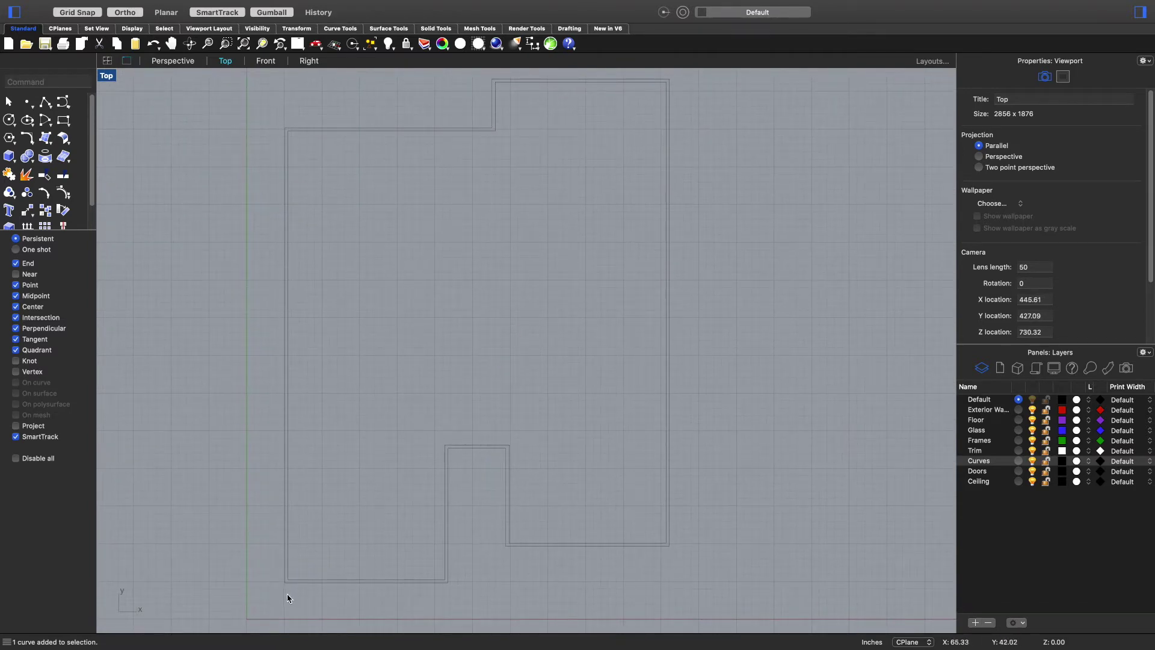
{"action": "scroll", "coordinate": [280, 591], "scroll_direction": "up", "scroll_amount": 8}
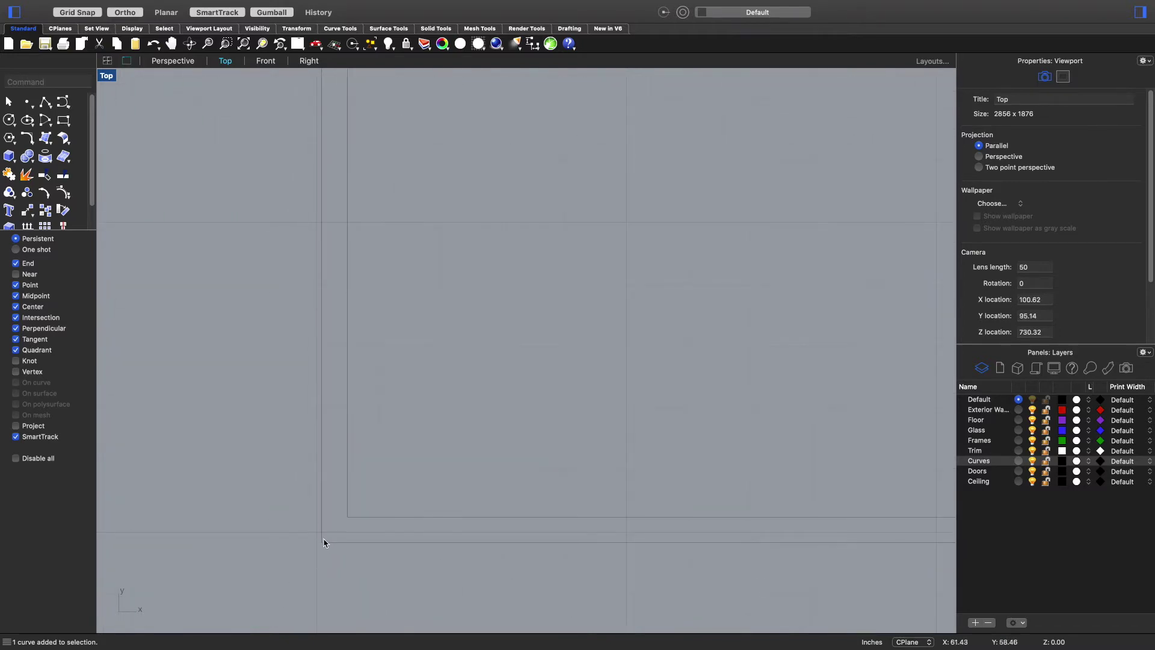
{"action": "scroll", "coordinate": [301, 531], "scroll_direction": "down", "scroll_amount": 5}
{"action": "mouse_move", "coordinate": [301, 569]}
{"action": "left_mouse_down"}
{"action": "mouse_move", "coordinate": [430, 392]}
{"action": "mouse_move", "coordinate": [582, 302]}
{"action": "left_mouse_up"}
{"action": "scroll", "coordinate": [582, 303], "scroll_direction": "down", "scroll_amount": 6}
{"action": "left_click_drag", "start_coordinate": [623, 362], "coordinate": [556, 425]}
{"action": "scroll", "coordinate": [527, 323], "scroll_direction": "up", "scroll_amount": 10}
{"action": "type", "text": "Move"}
{"action": "key", "text": "Return"}
{"action": "scroll", "coordinate": [592, 301], "scroll_direction": "up", "scroll_amount": 3}
{"action": "left_click", "coordinate": [607, 295]}
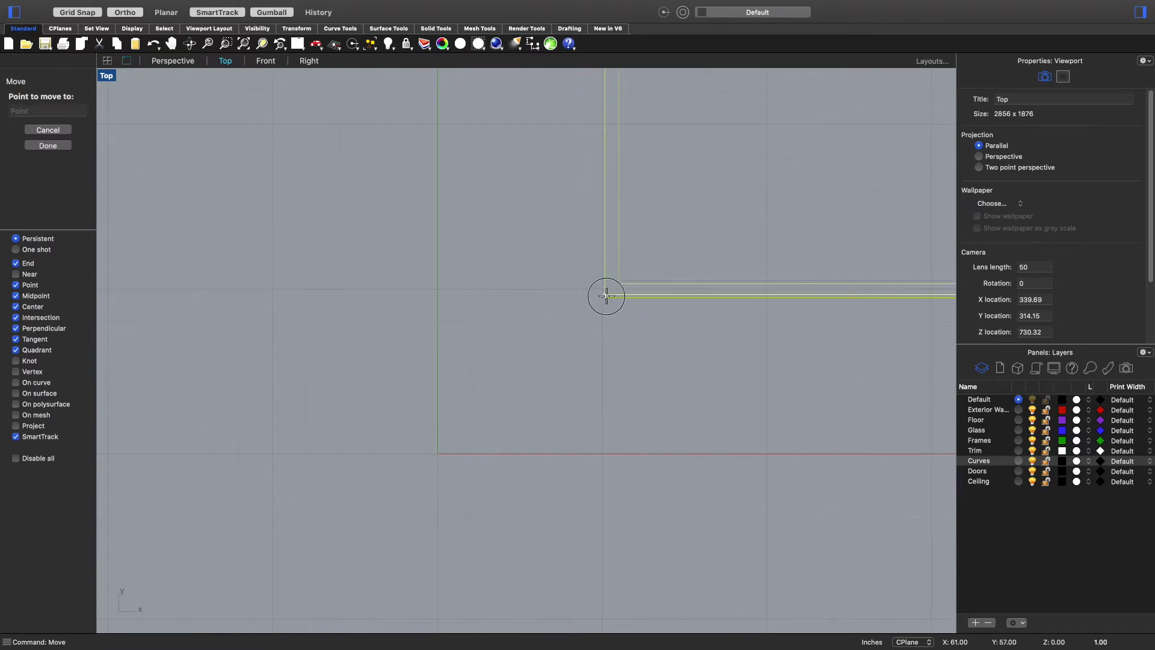
{"action": "scroll", "coordinate": [604, 304], "scroll_direction": "up", "scroll_amount": 3}
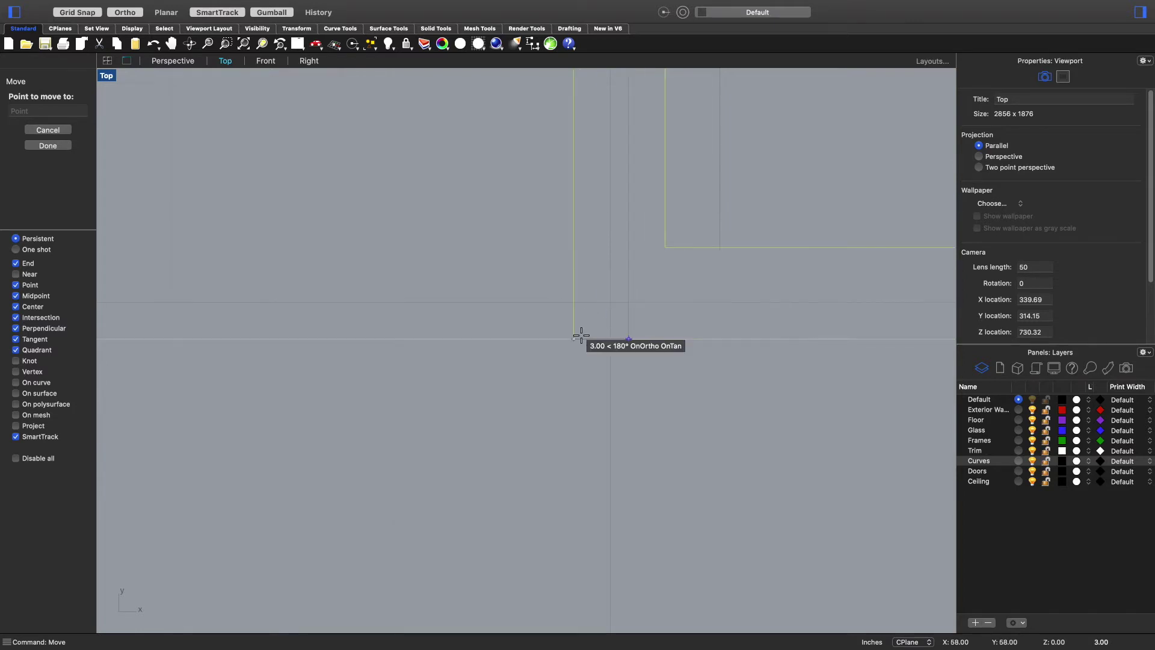
{"action": "left_click", "coordinate": [615, 341]}
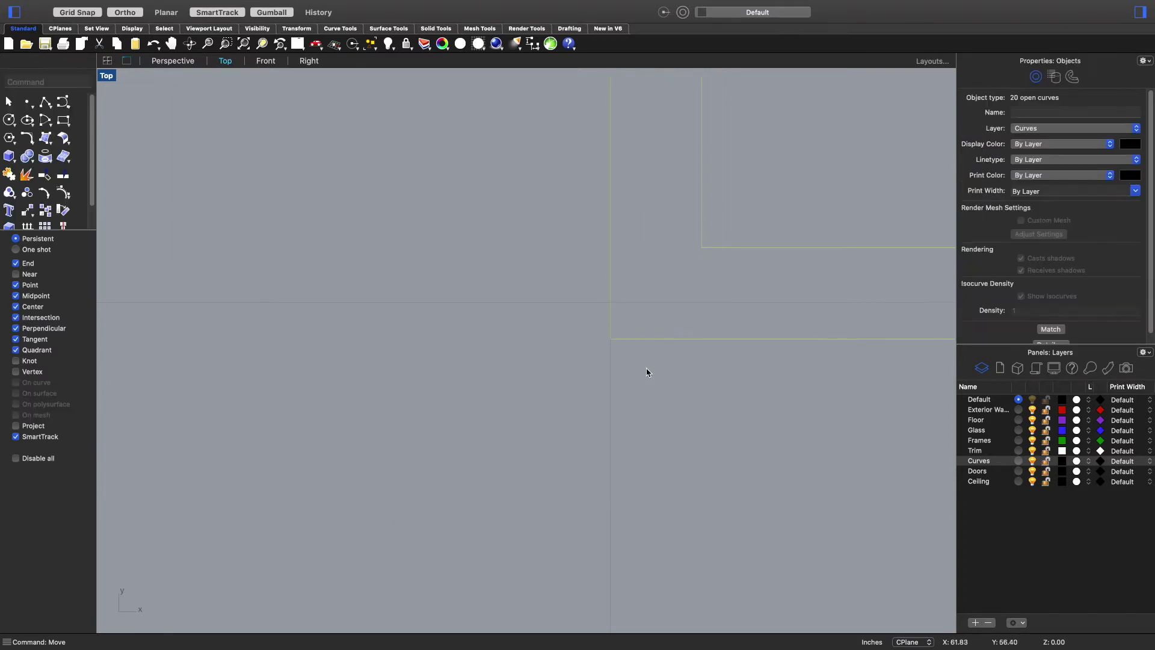
- Move the outline segments vertically so the outer lower-left corner lands on the grid intersection directly above it
{"action": "key", "text": "Return"}
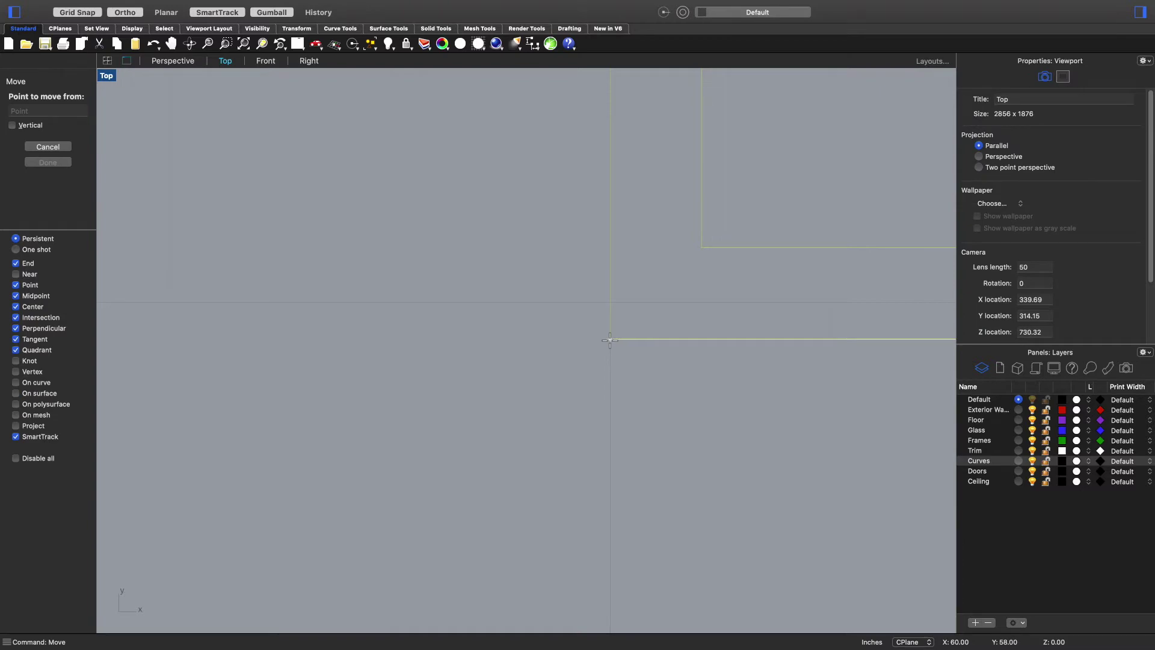
{"action": "left_click", "coordinate": [610, 339]}
{"action": "left_click", "coordinate": [608, 303]}
{"action": "scroll", "coordinate": [653, 379], "scroll_direction": "down", "scroll_amount": 5}
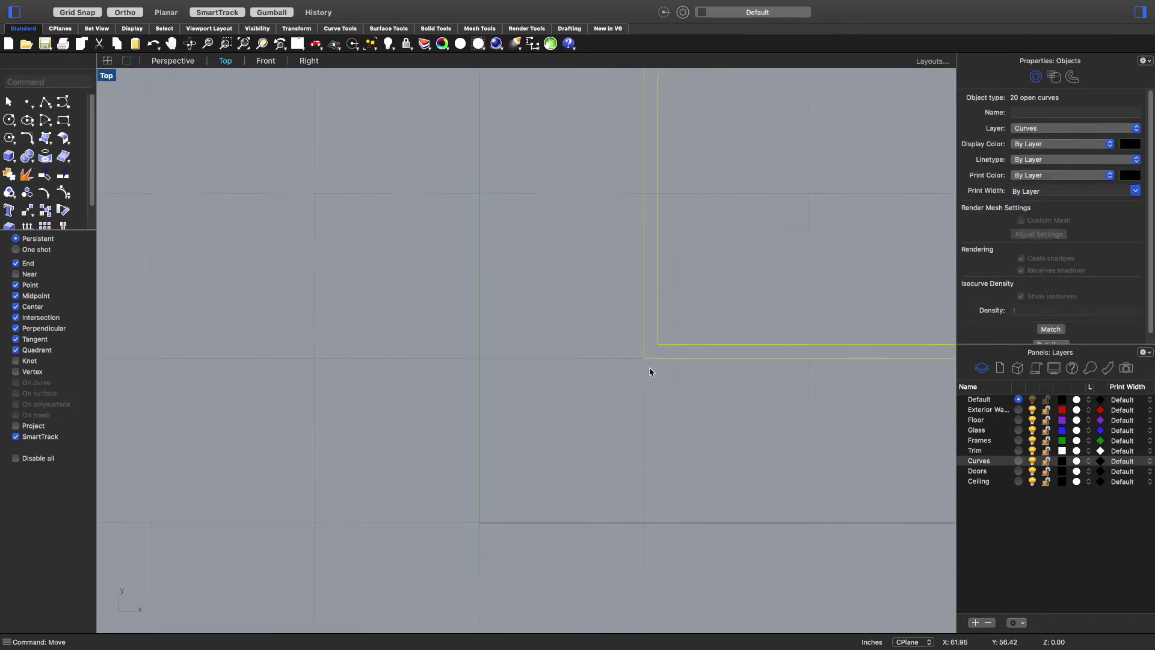
{"action": "left_click", "coordinate": [823, 344]}
- Examine the corners and wall lines of the repositioned plan outline against the grid
{"action": "scroll", "coordinate": [753, 317], "scroll_direction": "up", "scroll_amount": 5}
{"action": "scroll", "coordinate": [719, 320], "scroll_direction": "down", "scroll_amount": 5}
{"action": "scroll", "coordinate": [542, 333], "scroll_direction": "up", "scroll_amount": 10}
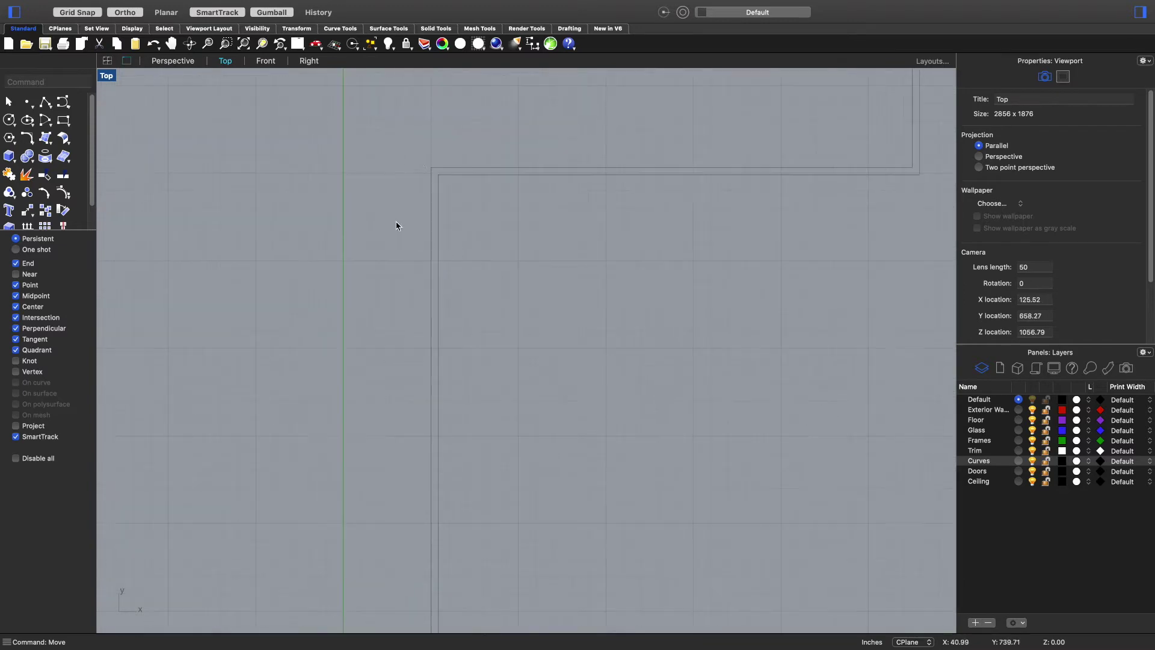
{"action": "scroll", "coordinate": [484, 264], "scroll_direction": "down", "scroll_amount": 8}
{"action": "scroll", "coordinate": [508, 415], "scroll_direction": "up", "scroll_amount": 10}
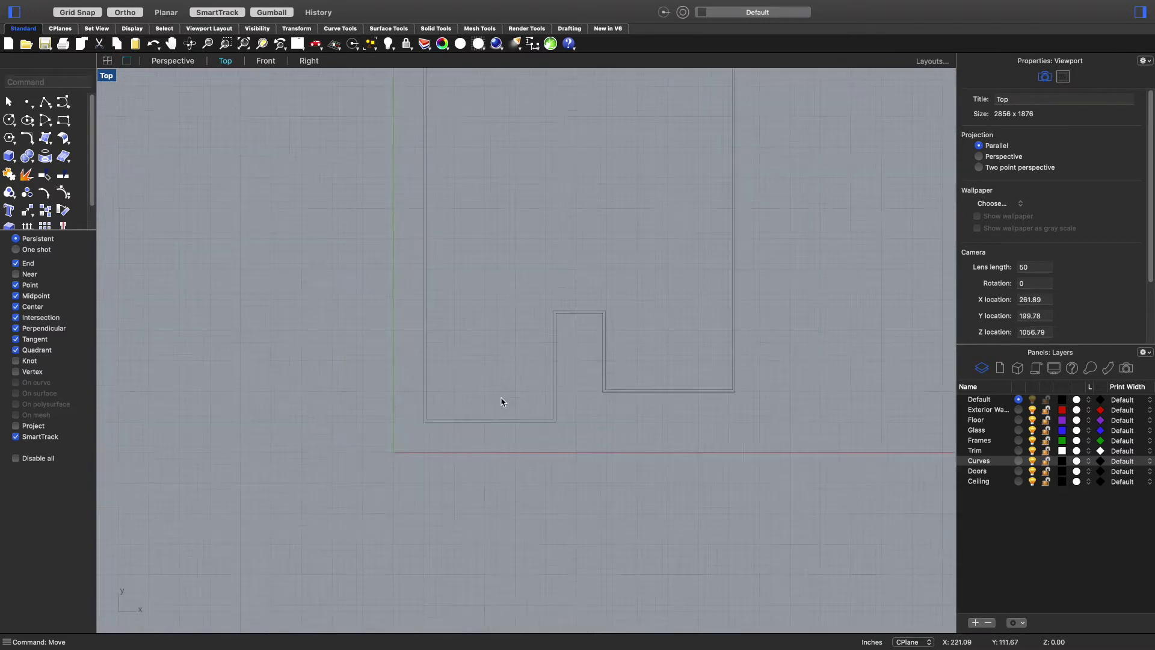
{"action": "scroll", "coordinate": [312, 398], "scroll_direction": "down", "scroll_amount": 10}
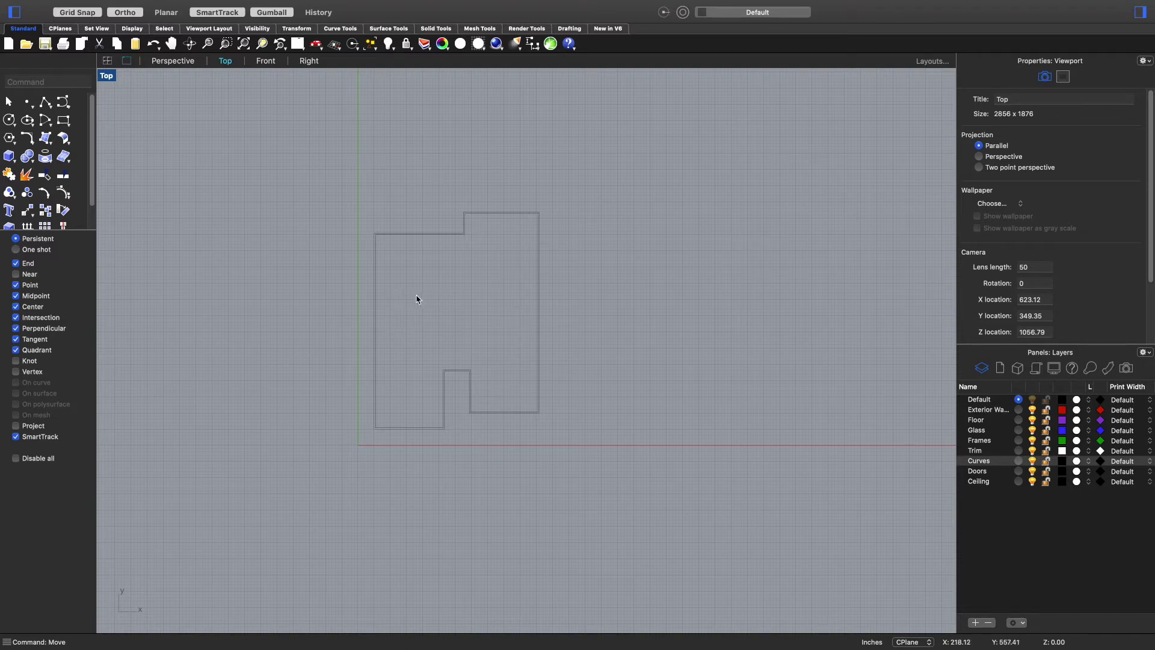
{"action": "scroll", "coordinate": [434, 300], "scroll_direction": "left", "scroll_amount": 2}
{"action": "scroll", "coordinate": [420, 403], "scroll_direction": "right", "scroll_amount": 2}
- Draw a short line across the thickness of the lower-left wall, starting from the midpoint of its inner segment
{"action": "scroll", "coordinate": [419, 408], "scroll_direction": "up", "scroll_amount": 5}
{"action": "scroll", "coordinate": [420, 408], "scroll_direction": "up", "scroll_amount": 2}
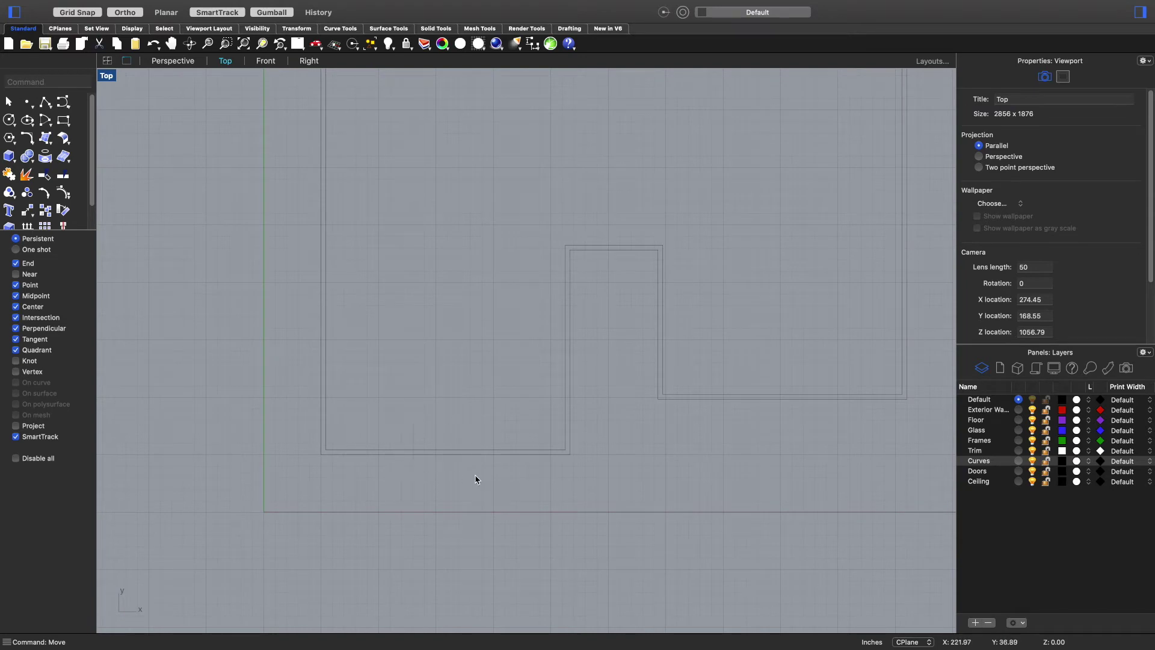
{"action": "type", "text": "line"}
{"action": "key", "text": "Return"}
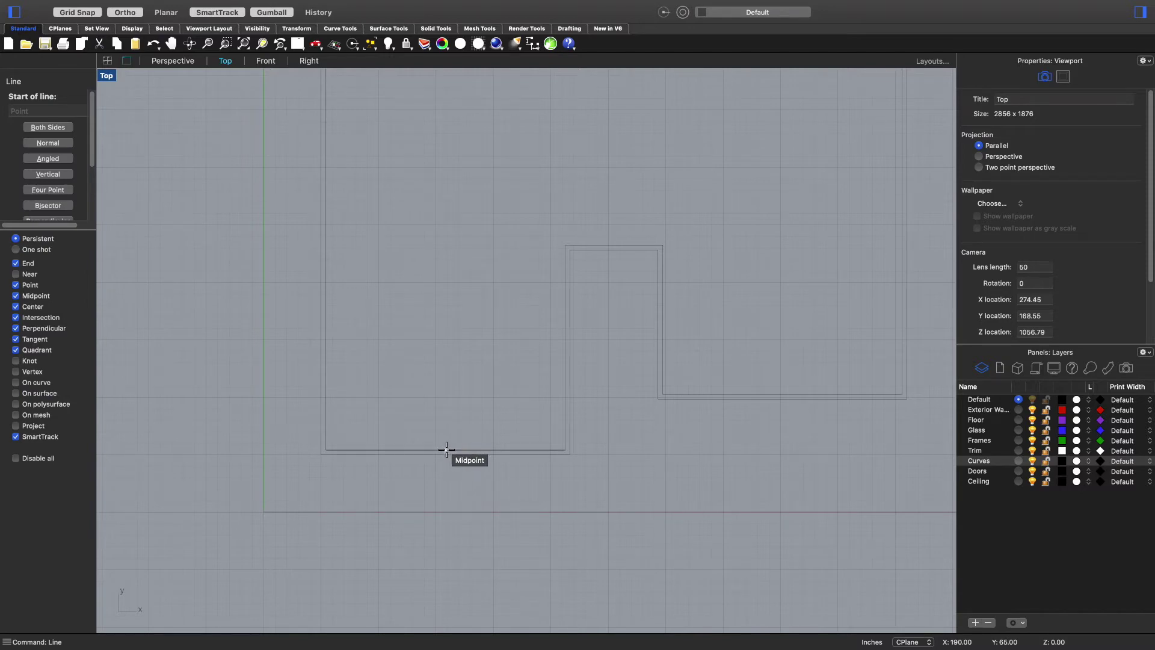
{"action": "left_click", "coordinate": [446, 450]}
{"action": "left_click", "coordinate": [448, 460]}
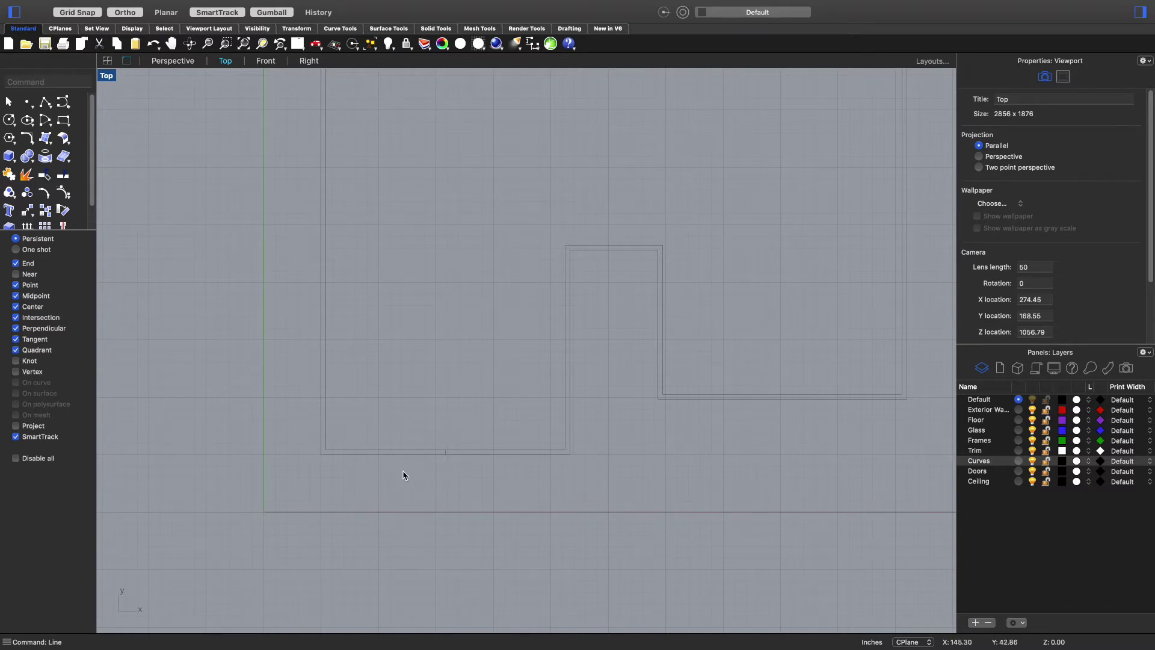
- Offset the short midpoint line across the lower-left wall by 8' to both sides
{"action": "type", "text": "Offset"}
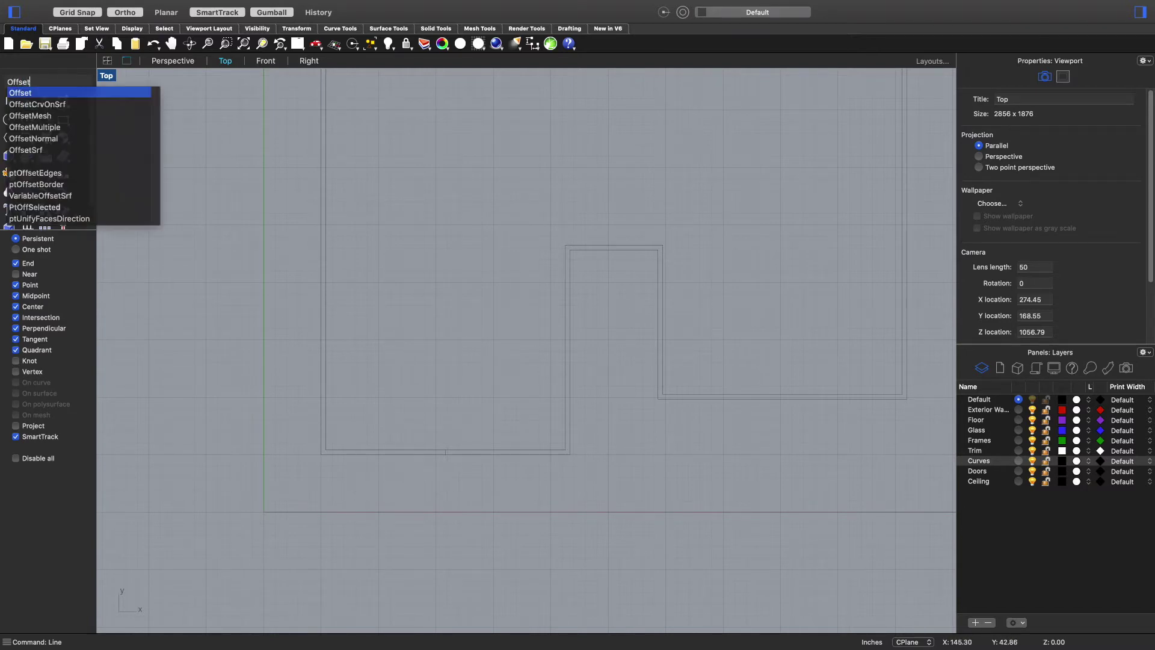
{"action": "key", "text": "Return"}
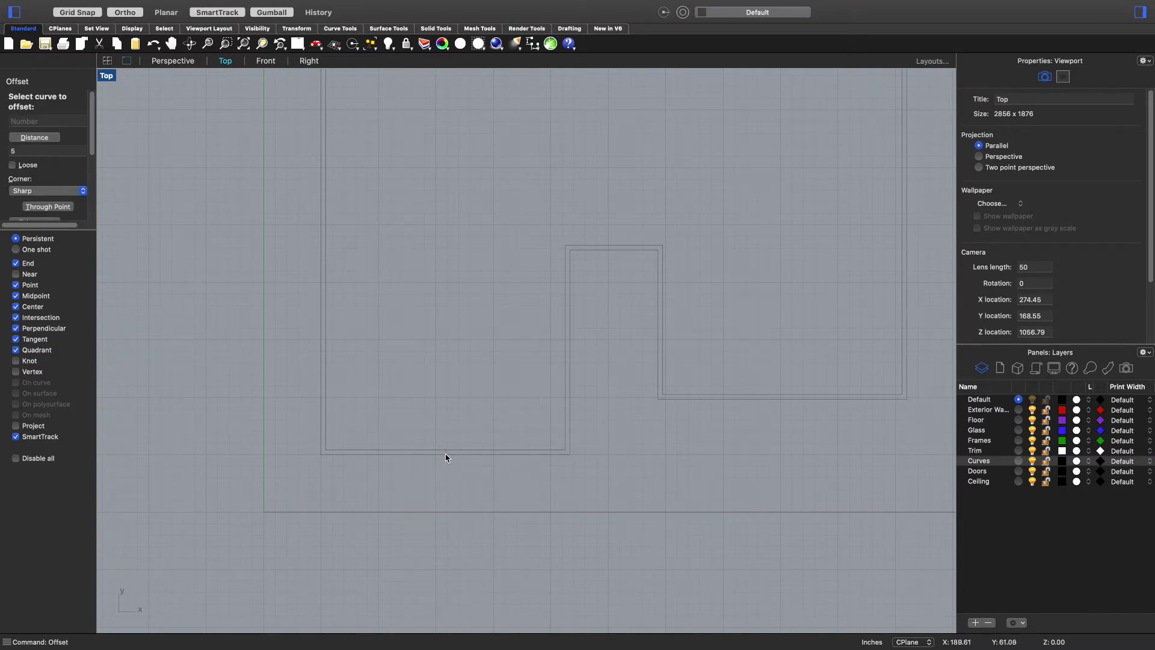
{"action": "type", "text": "8'"}
{"action": "key", "text": "Return"}
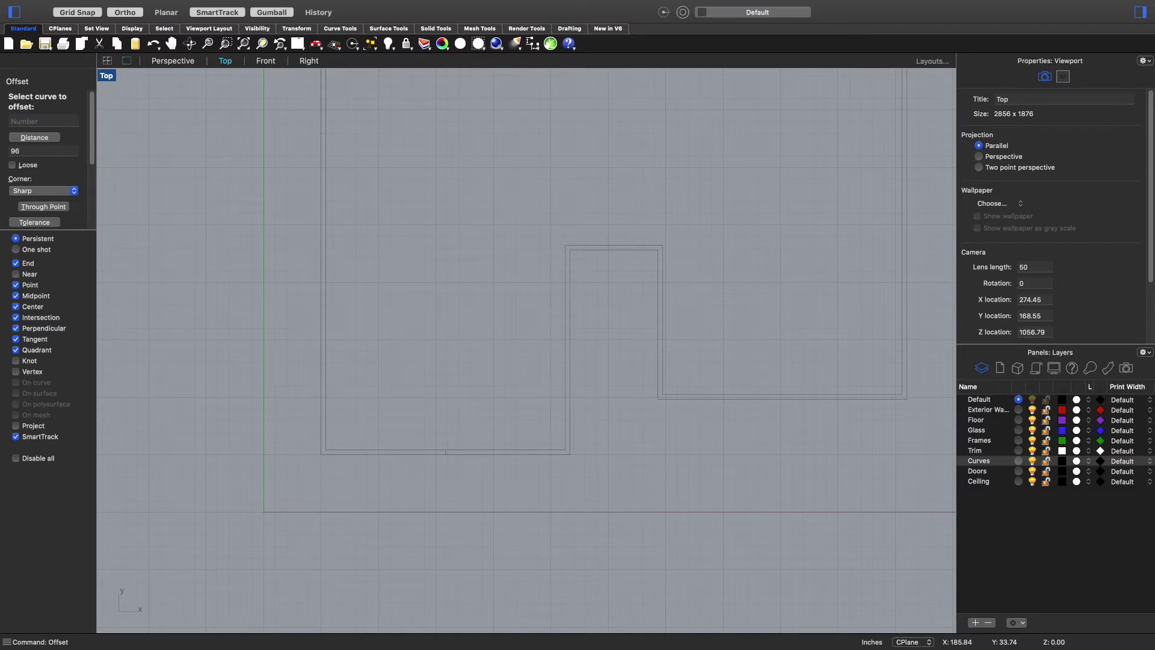
{"action": "scroll", "coordinate": [420, 439], "scroll_direction": "up", "scroll_amount": 5}
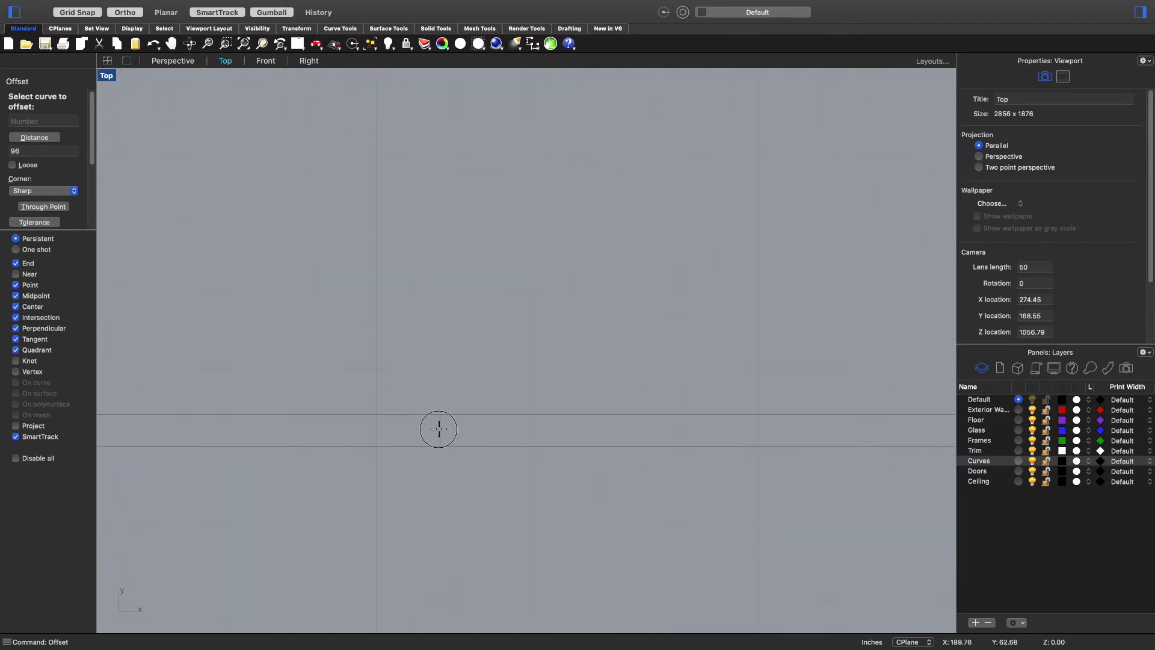
{"action": "left_click", "coordinate": [437, 429]}
{"action": "left_click", "coordinate": [352, 429]}
{"action": "scroll", "coordinate": [352, 429], "scroll_direction": "down", "scroll_amount": 4}
{"action": "left_click", "coordinate": [376, 434]}
{"action": "key", "text": "Return"}
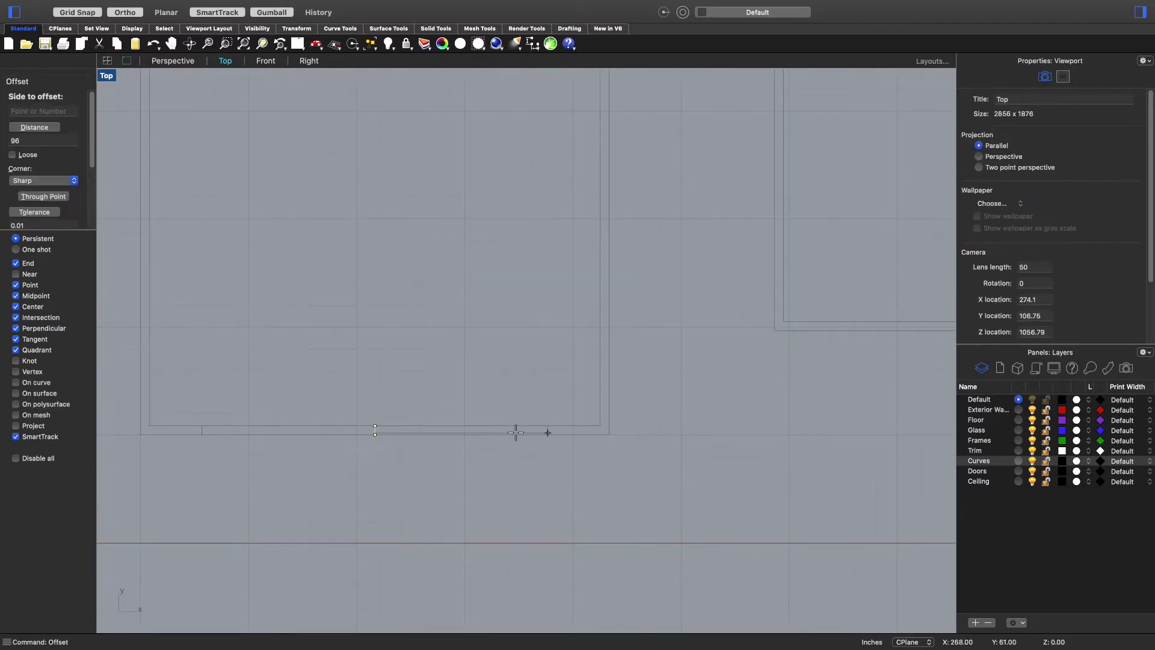
{"action": "left_click", "coordinate": [551, 443]}
{"action": "left_click", "coordinate": [450, 464]}
{"action": "left_click", "coordinate": [365, 457]}
{"action": "left_click", "coordinate": [395, 392]}
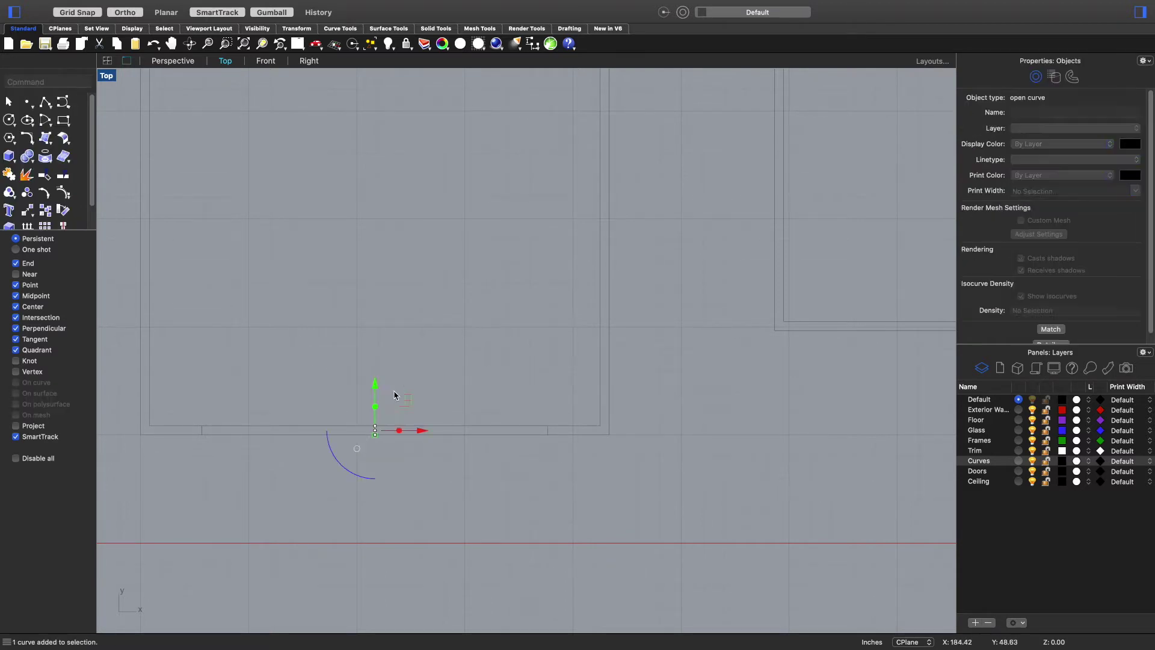
{"action": "key", "text": "Delete"}
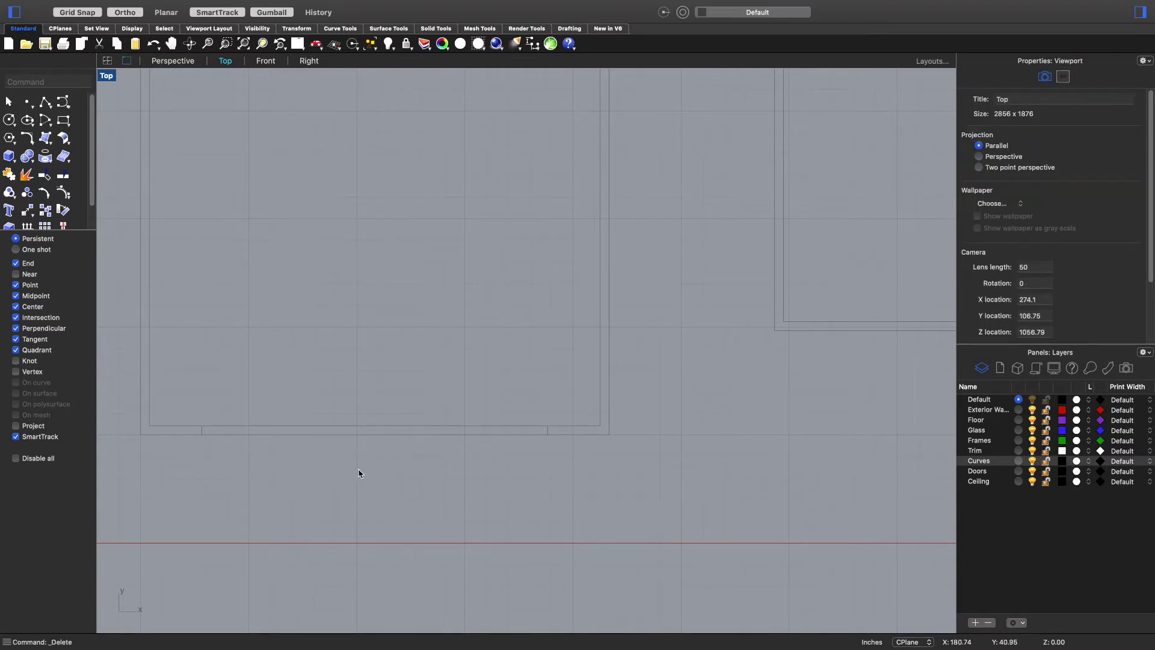
{"action": "key", "text": "super+z"}
- Delete the original middle line between the two offset lines in the lower-left wall
{"action": "left_click", "coordinate": [380, 465]}
{"action": "left_click_drag", "start_coordinate": [426, 392], "coordinate": [315, 488]}
{"action": "left_click", "coordinate": [468, 419]}
{"action": "mouse_move", "coordinate": [424, 393]}
{"action": "left_mouse_down"}
{"action": "mouse_move", "coordinate": [343, 485]}
{"action": "mouse_move", "coordinate": [432, 375]}
{"action": "left_mouse_up"}
{"action": "left_click", "coordinate": [376, 457]}
{"action": "left_click", "coordinate": [378, 523]}
{"action": "left_click_drag", "start_coordinate": [334, 405], "coordinate": [457, 499]}
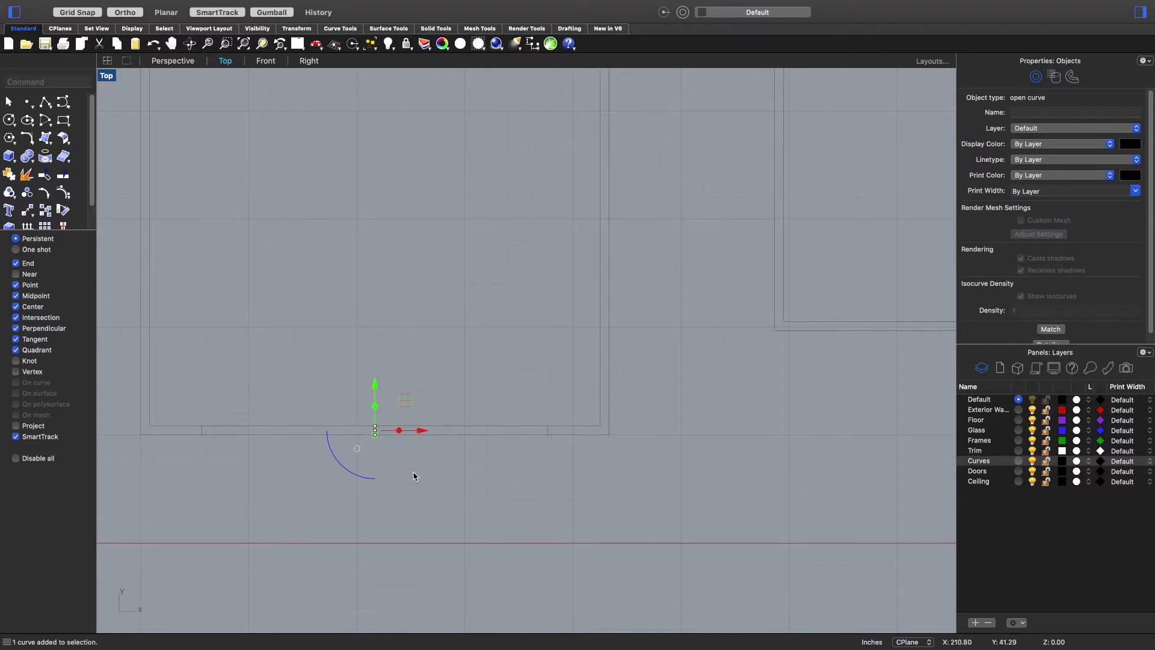
{"action": "key", "text": "Delete"}
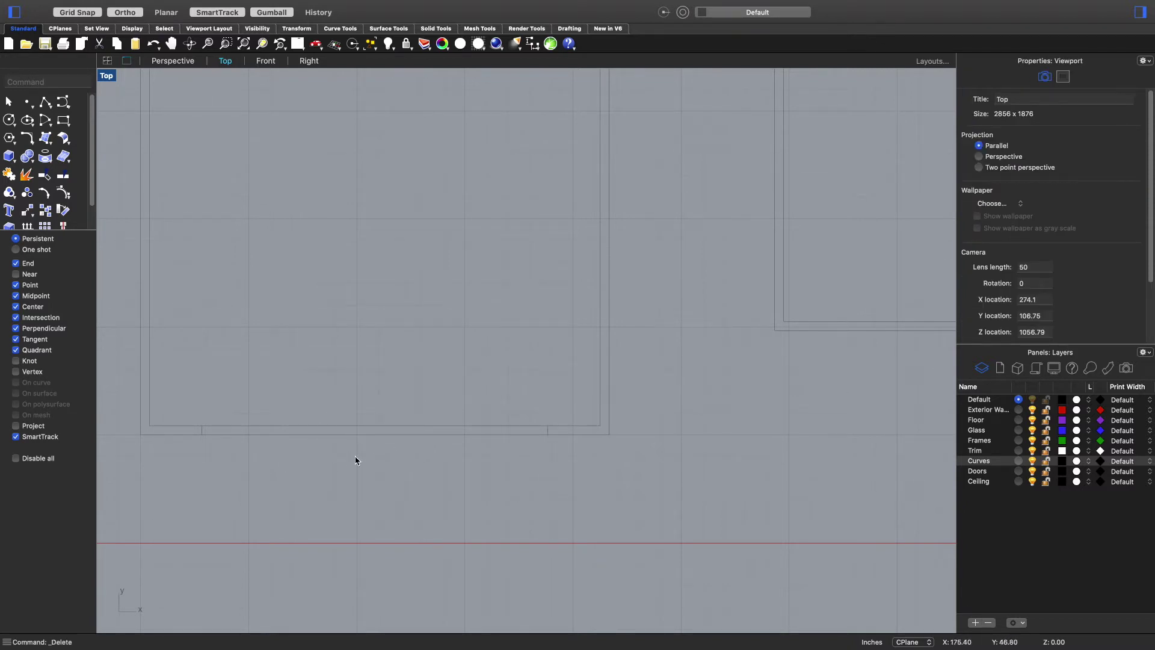
- Trim the inner and outer lines of the lower-left wall between the two short cross lines to open the gap
{"action": "right_click_drag", "start_coordinate": [296, 474], "coordinate": [379, 482]}
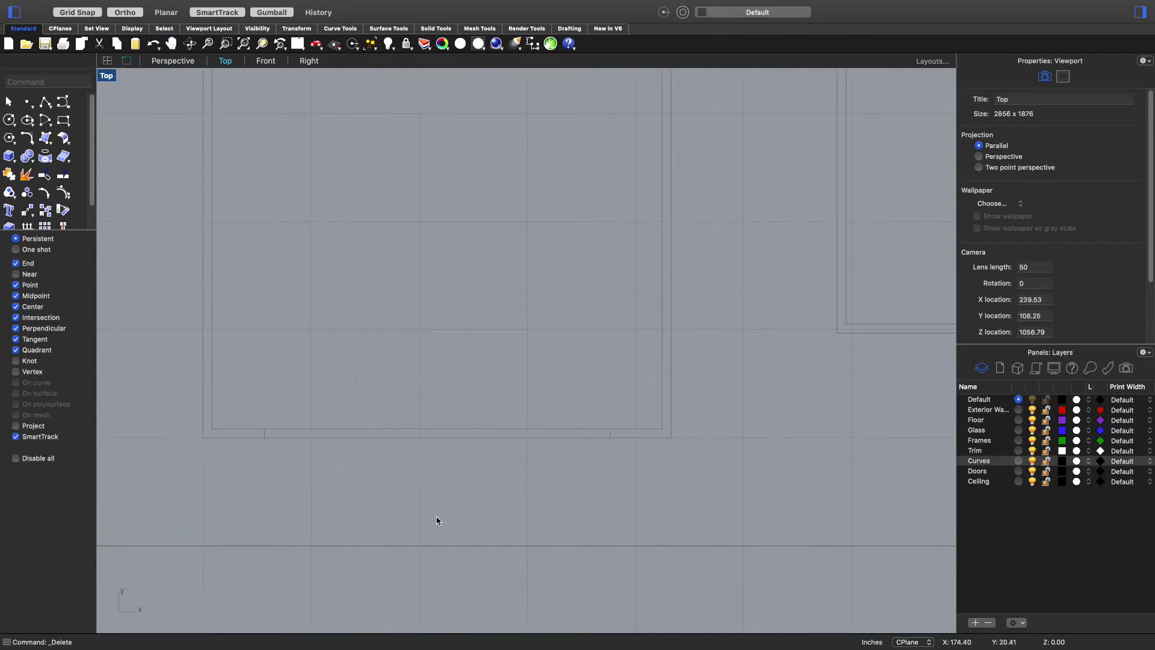
{"action": "mouse_move", "coordinate": [446, 466]}
{"action": "right_mouse_down"}
{"action": "mouse_move", "coordinate": [434, 476]}
{"action": "mouse_move", "coordinate": [455, 476]}
{"action": "right_mouse_up"}
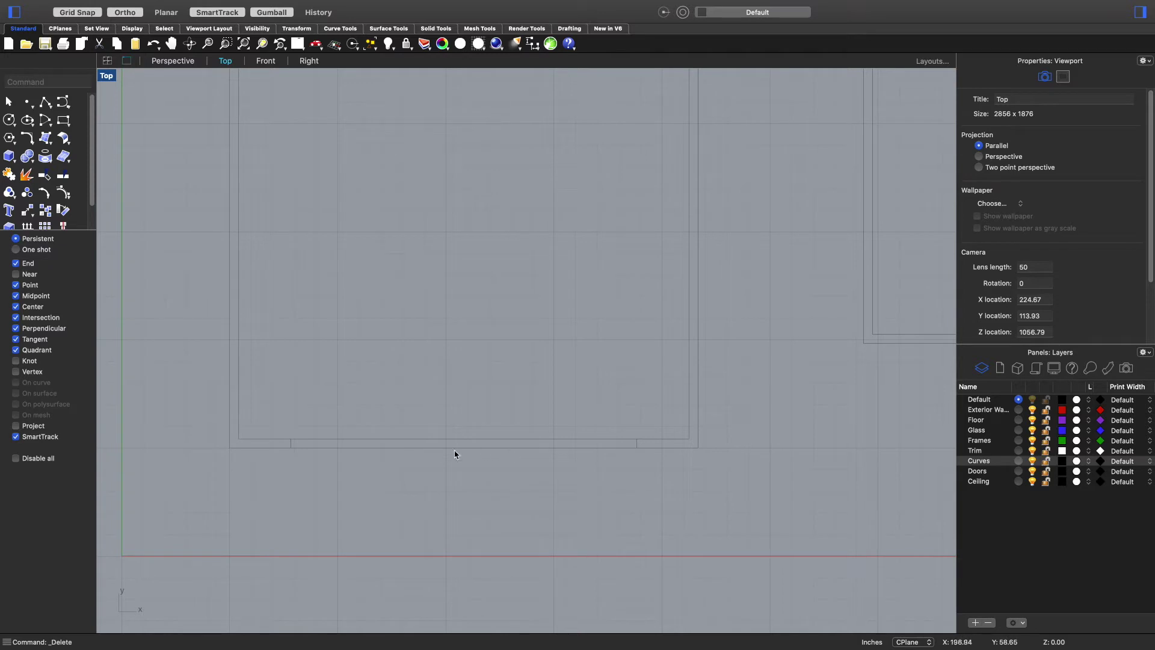
{"action": "type", "text": "Trim"}
{"action": "key", "text": "Return"}
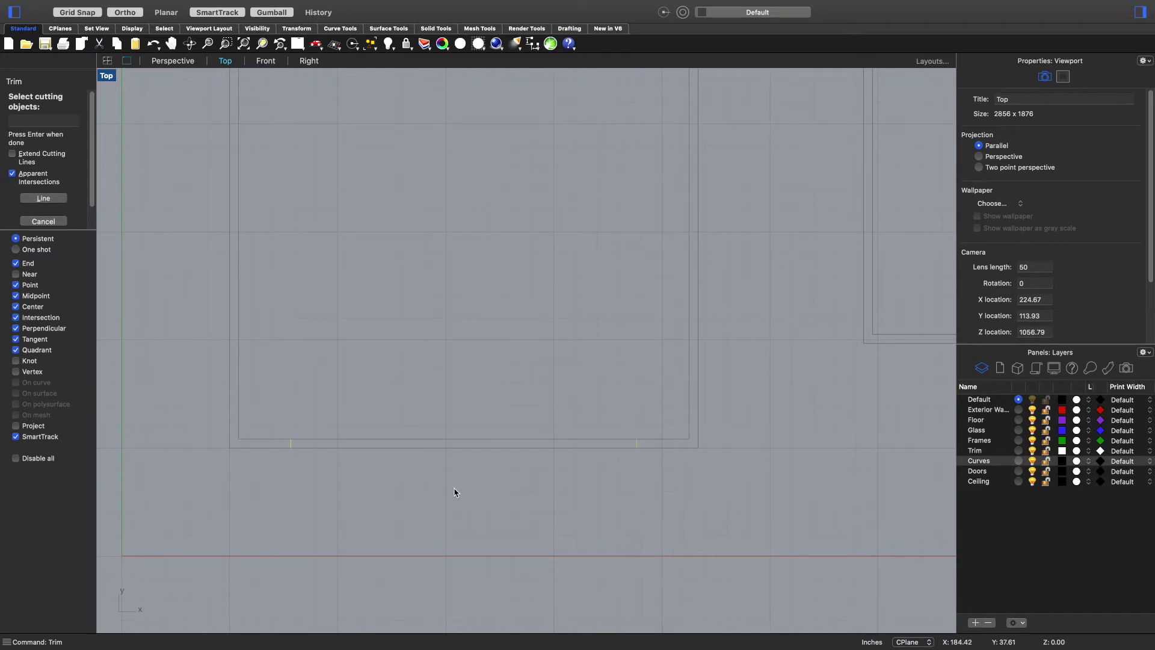
{"action": "key", "text": "Return"}
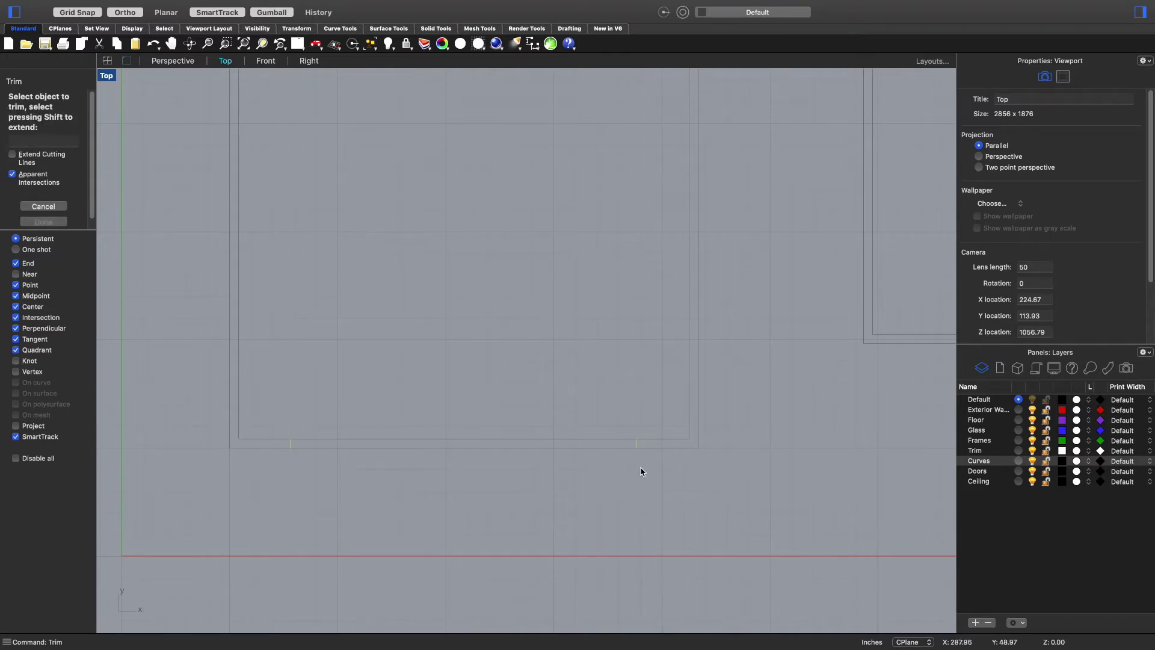
{"action": "left_click", "coordinate": [489, 439]}
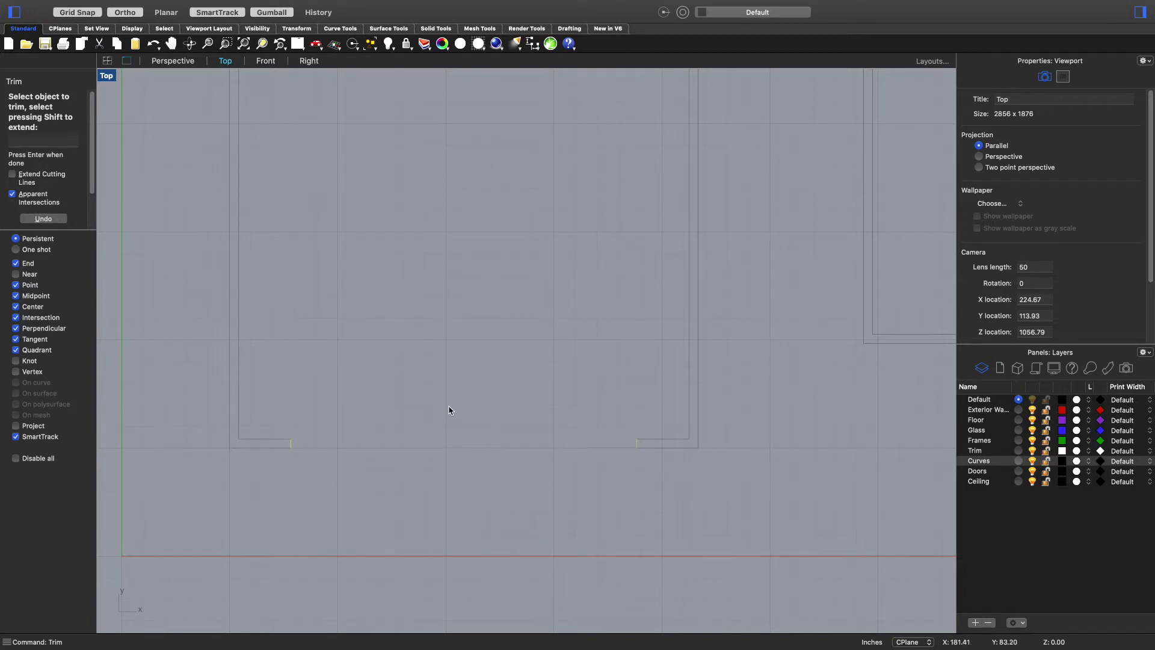
{"action": "key", "text": "Return"}
- Draw a line across the thickness of the short recessed wall, from its inner segment's midpoint to the outer segment
{"action": "scroll", "coordinate": [576, 421], "scroll_direction": "down", "scroll_amount": 5}
{"action": "right_click_drag", "start_coordinate": [518, 446], "coordinate": [418, 497]}
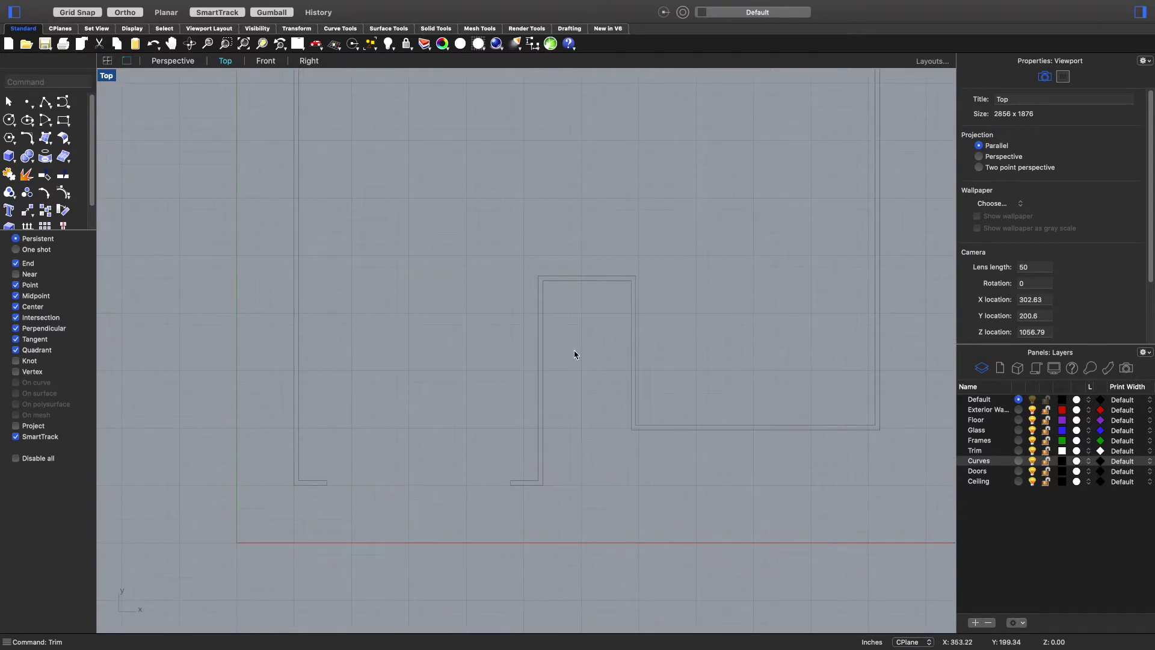
{"action": "scroll", "coordinate": [589, 277], "scroll_direction": "up", "scroll_amount": 3}
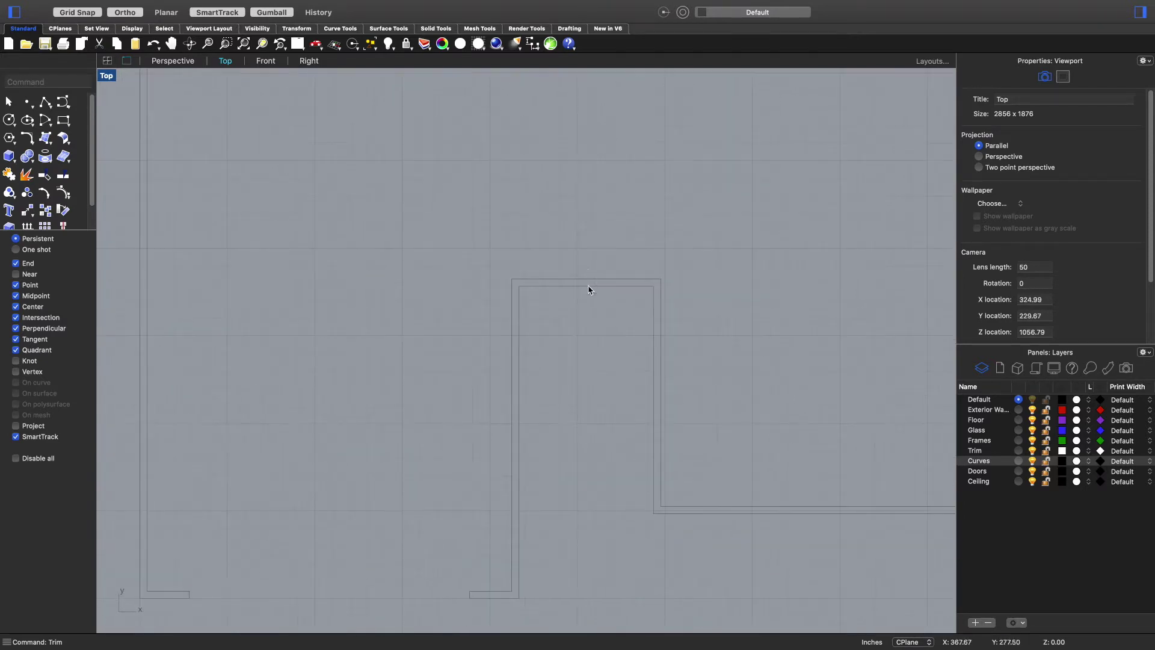
{"action": "type", "text": "line"}
{"action": "key", "text": "Return"}
{"action": "left_click", "coordinate": [587, 286]}
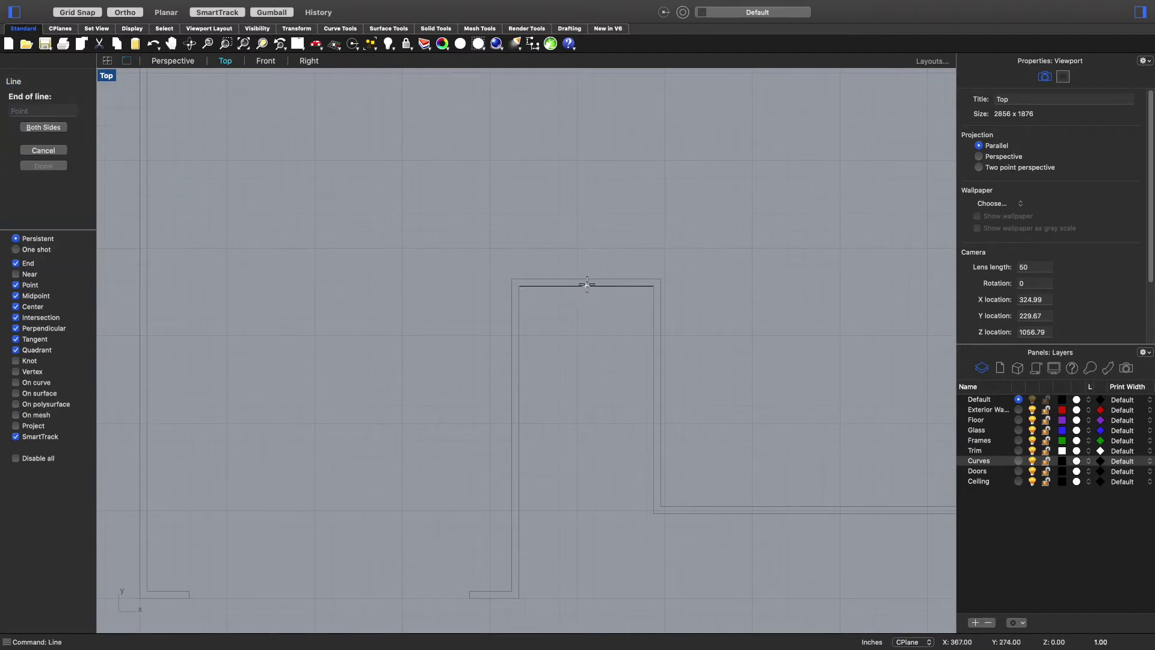
{"action": "left_click", "coordinate": [587, 279]}
- Offset the recessed wall's middle line by 18 inches to both sides and delete the original line
{"action": "scroll", "coordinate": [608, 340], "scroll_direction": "up", "scroll_amount": 6}
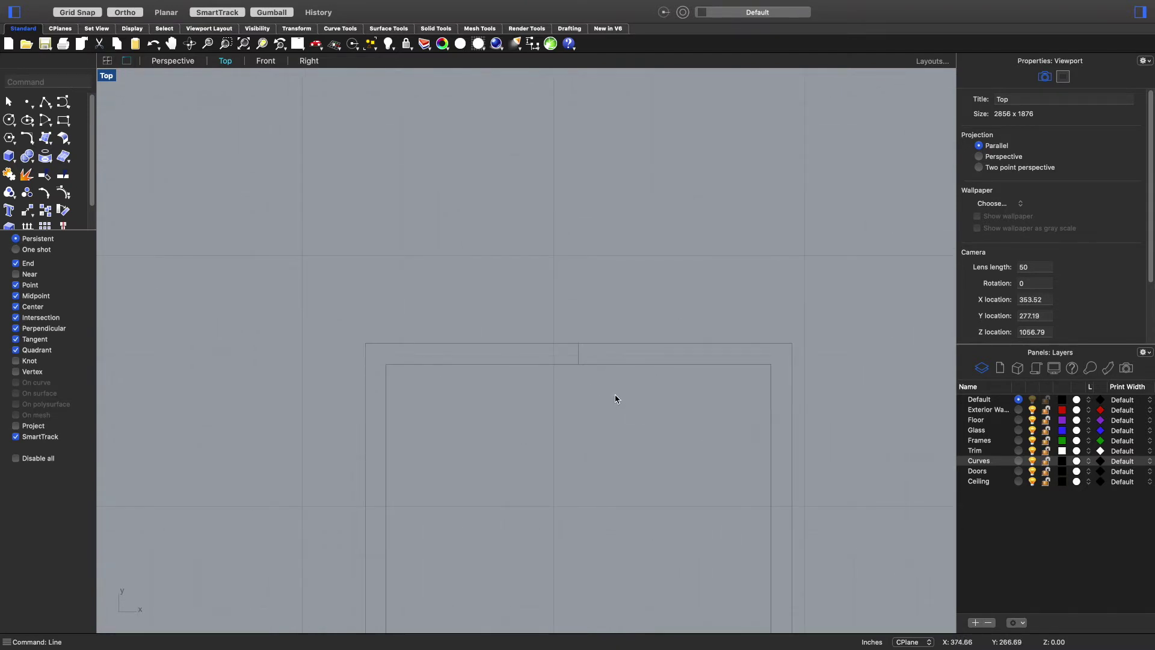
{"action": "type", "text": "o"}
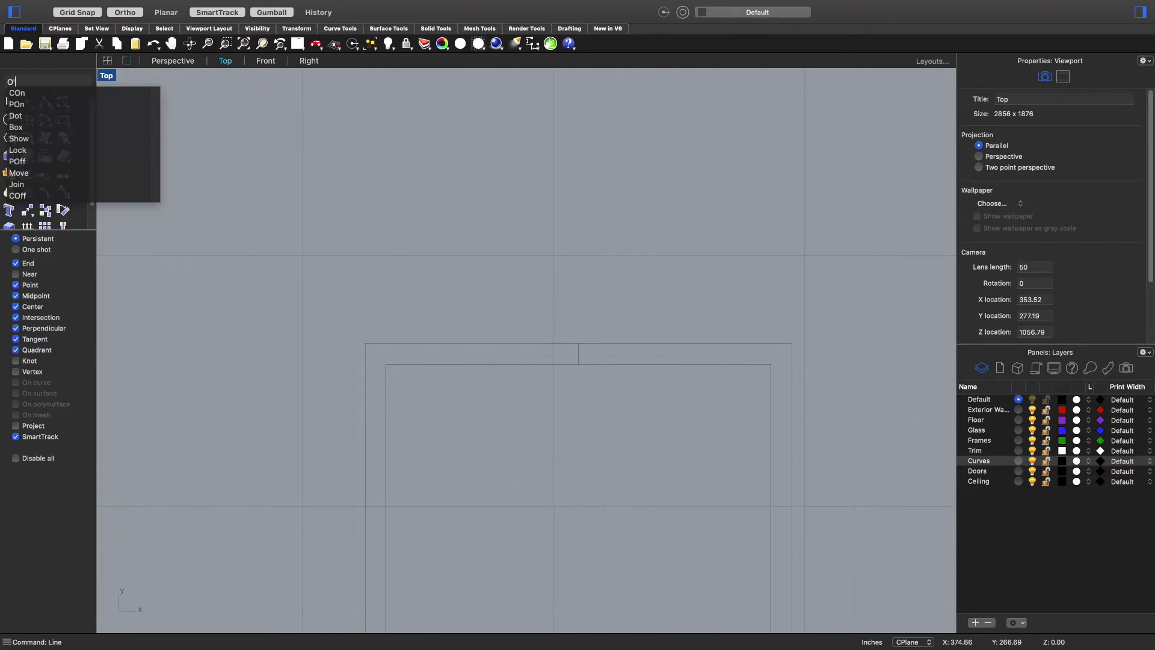
{"action": "type", "text": "ffset"}
{"action": "key", "text": "Return"}
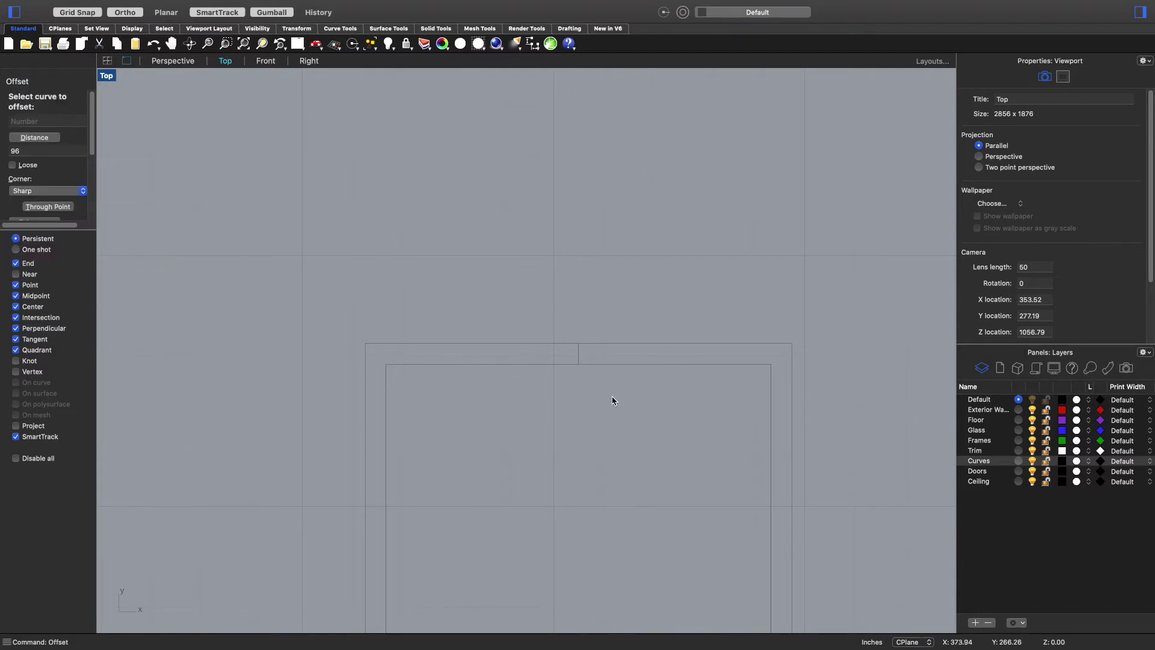
{"action": "type", "text": "18"}
{"action": "key", "text": "Return"}
{"action": "left_click", "coordinate": [579, 356]}
{"action": "left_click", "coordinate": [505, 354]}
{"action": "key", "text": "Return"}
{"action": "left_click", "coordinate": [578, 361]}
{"action": "left_click", "coordinate": [657, 380]}
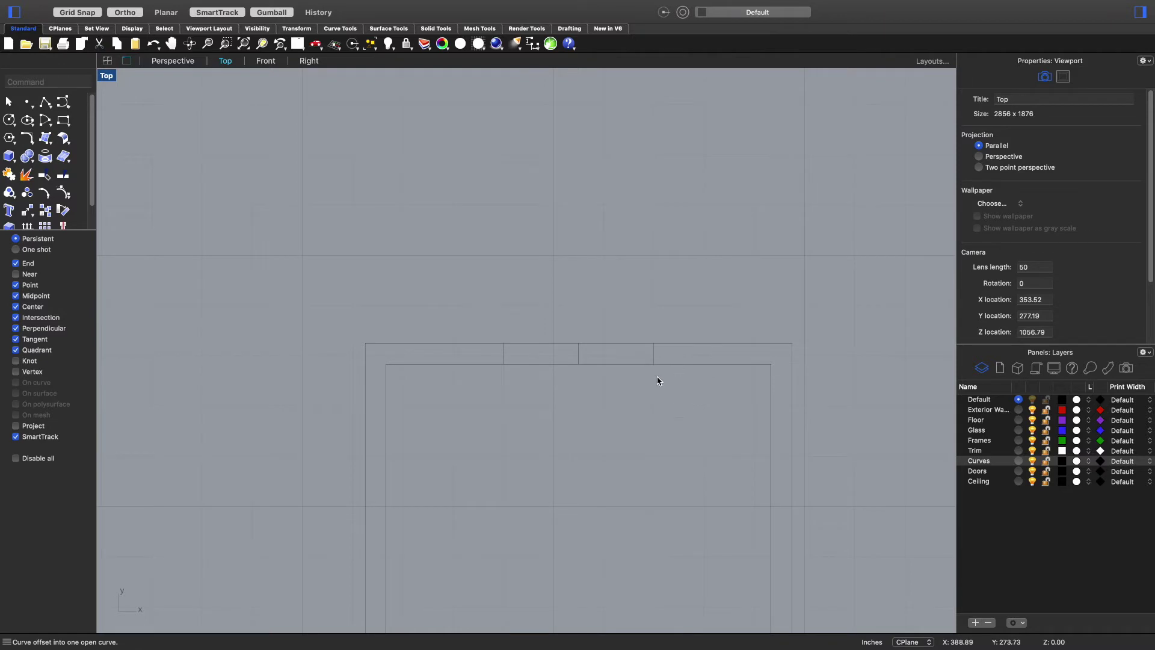
{"action": "left_click", "coordinate": [567, 397]}
{"action": "key", "text": "Delete"}
- Trim both lines of the recessed wall between the two short cross lines to open the gap
{"action": "scroll", "coordinate": [641, 387], "scroll_direction": "down", "scroll_amount": 5}
{"action": "scroll", "coordinate": [607, 386], "scroll_direction": "up", "scroll_amount": 3}
{"action": "type", "text": "Trim"}
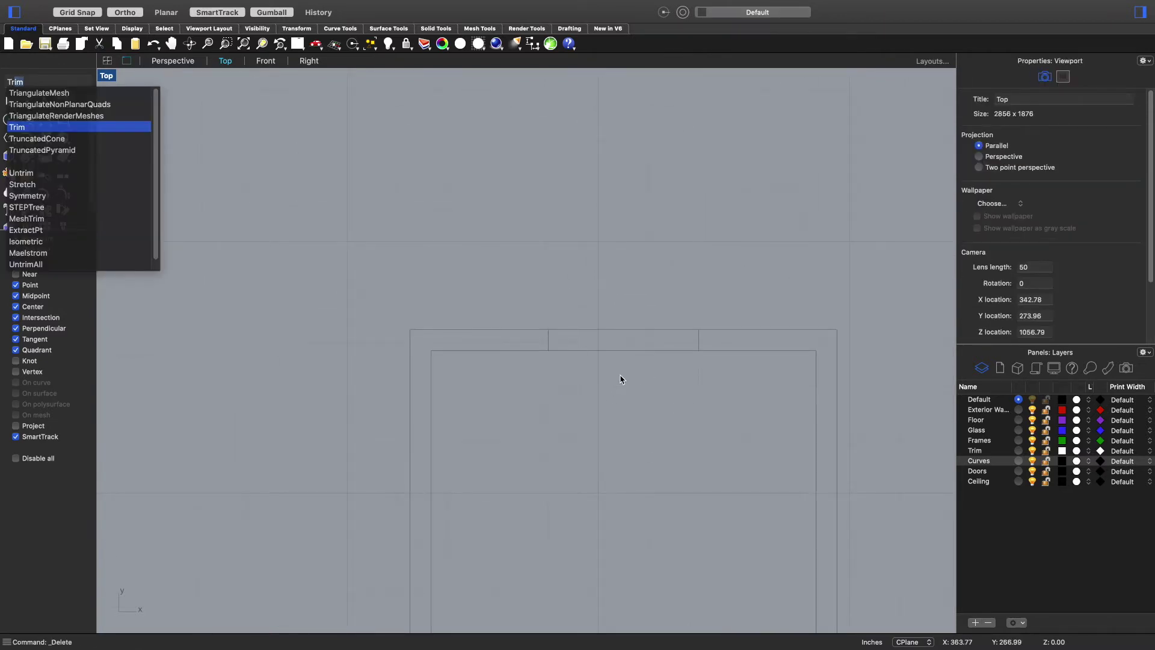
{"action": "key", "text": "Return"}
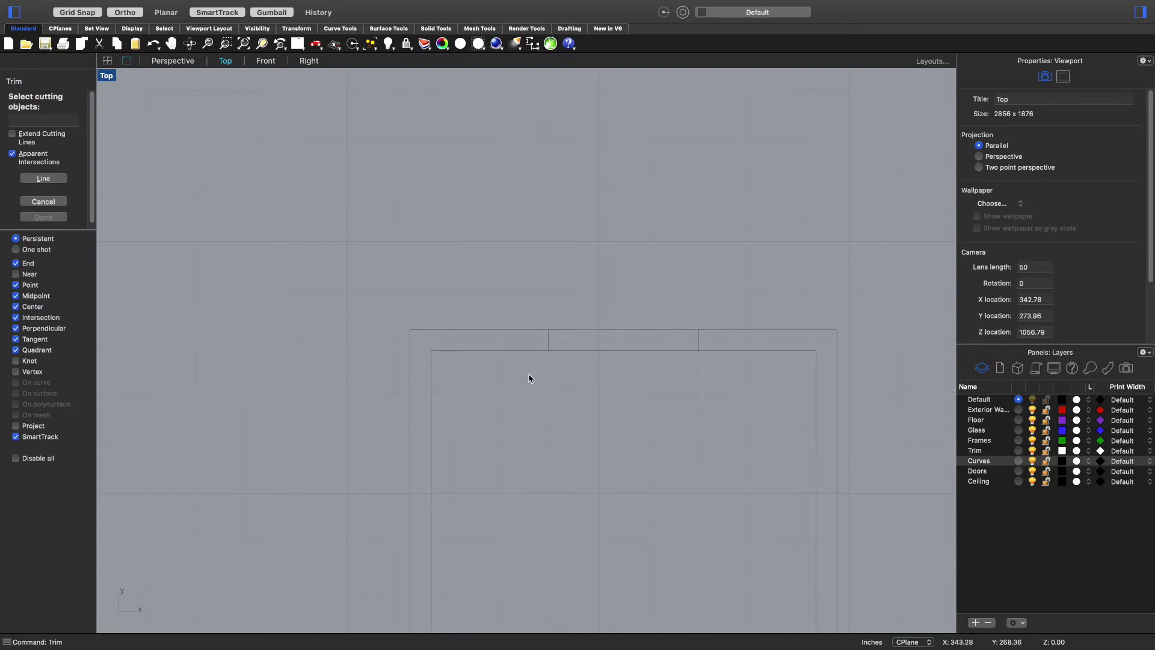
{"action": "left_click_drag", "start_coordinate": [522, 383], "coordinate": [751, 278]}
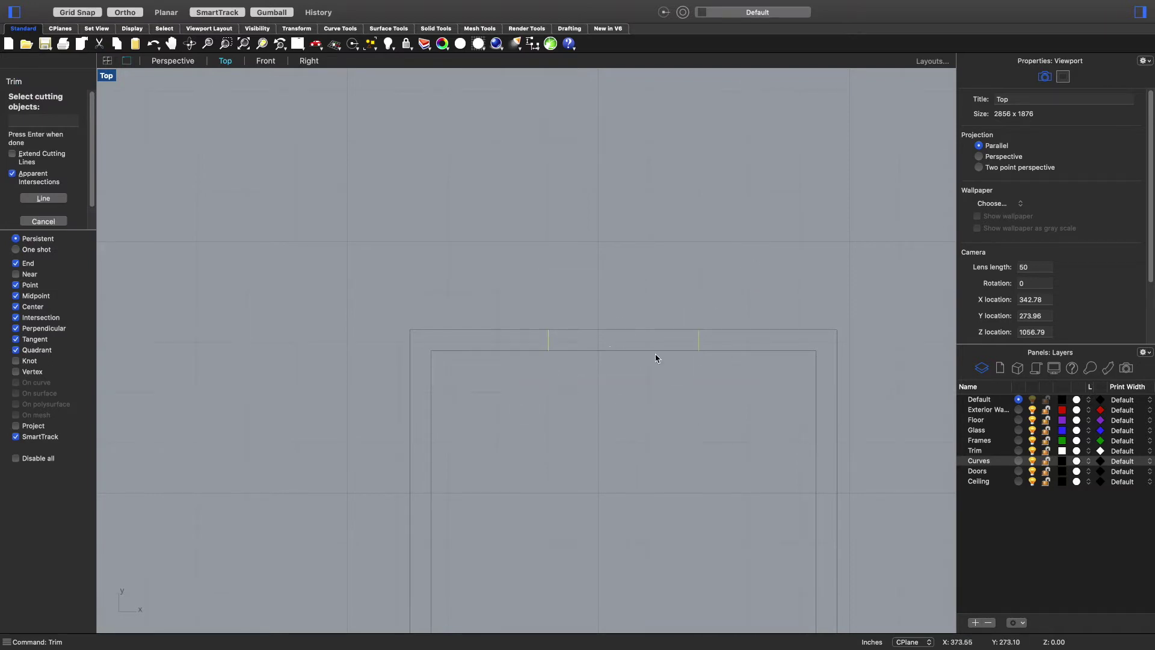
{"action": "key", "text": "Return"}
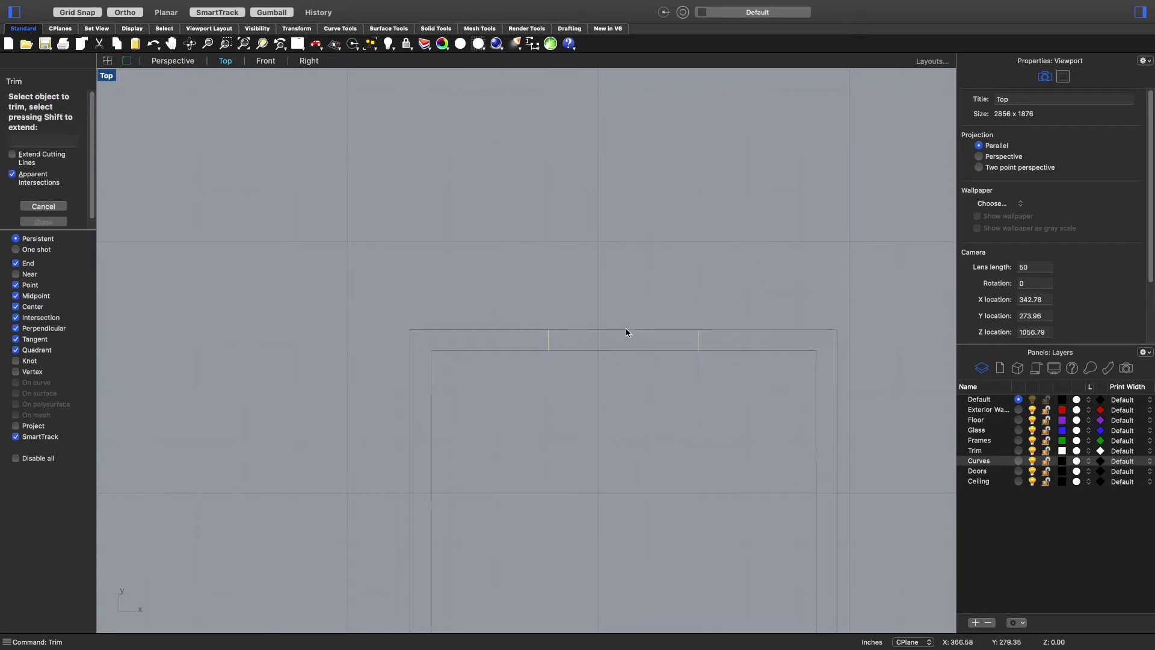
{"action": "left_click", "coordinate": [626, 330]}
{"action": "left_click", "coordinate": [627, 351]}
{"action": "scroll", "coordinate": [753, 397], "scroll_direction": "down", "scroll_amount": 5}
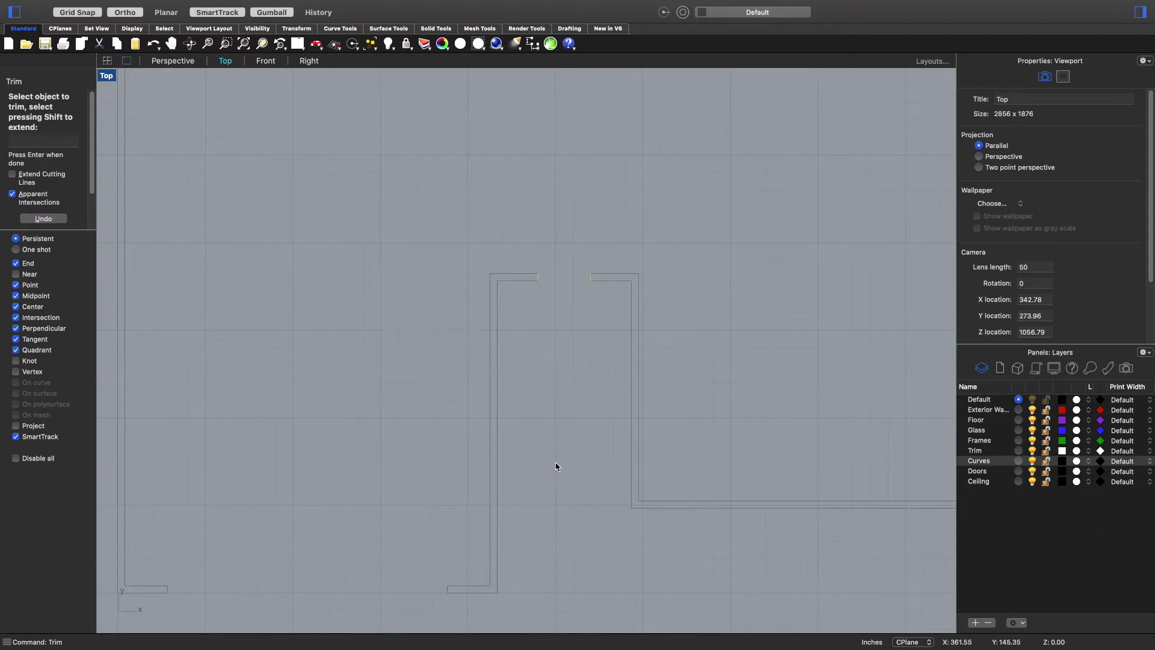
{"action": "scroll", "coordinate": [344, 369], "scroll_direction": "down", "scroll_amount": 5}
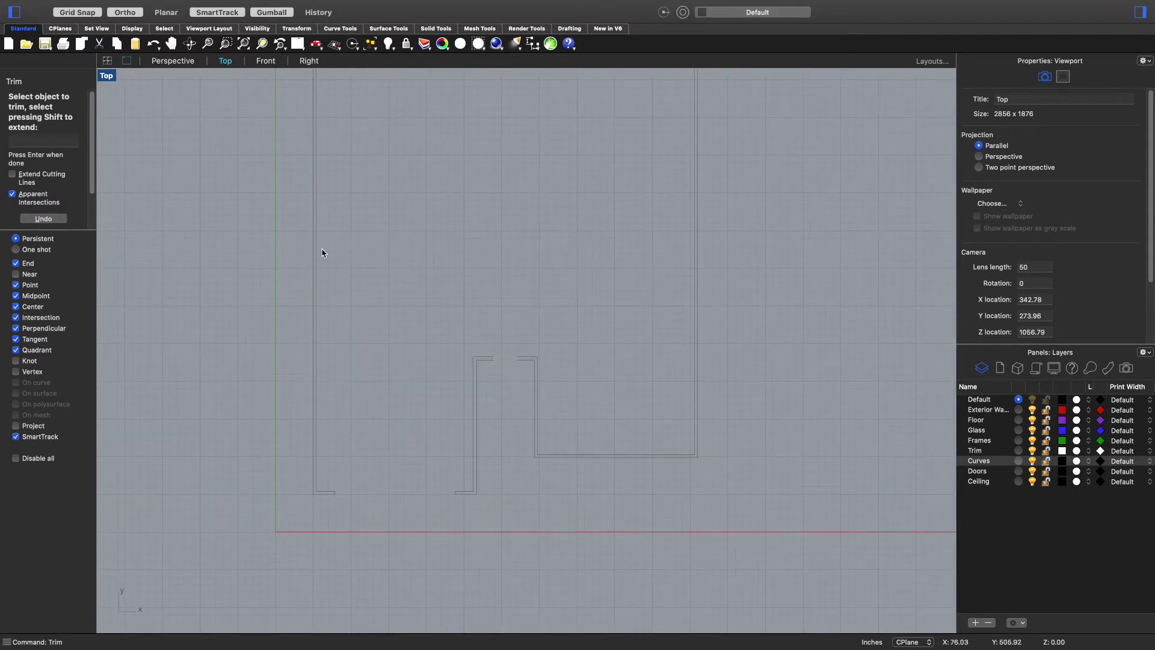
{"action": "scroll", "coordinate": [555, 343], "scroll_direction": "up", "scroll_amount": 5}
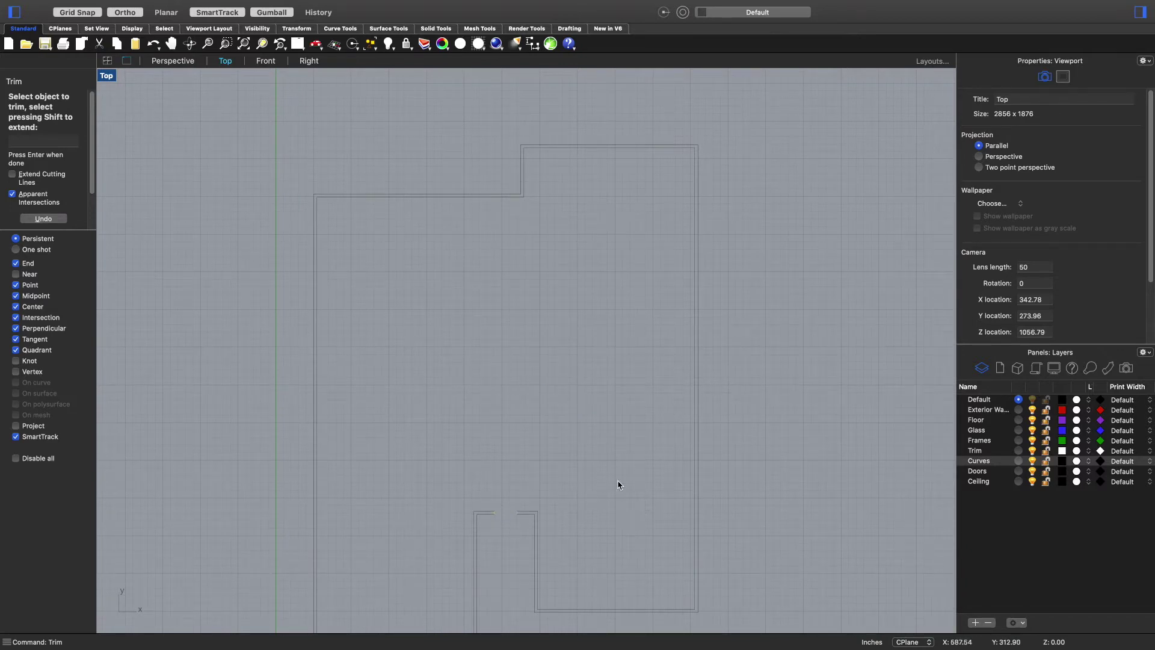
{"action": "right_click_drag", "start_coordinate": [643, 491], "coordinate": [579, 460]}
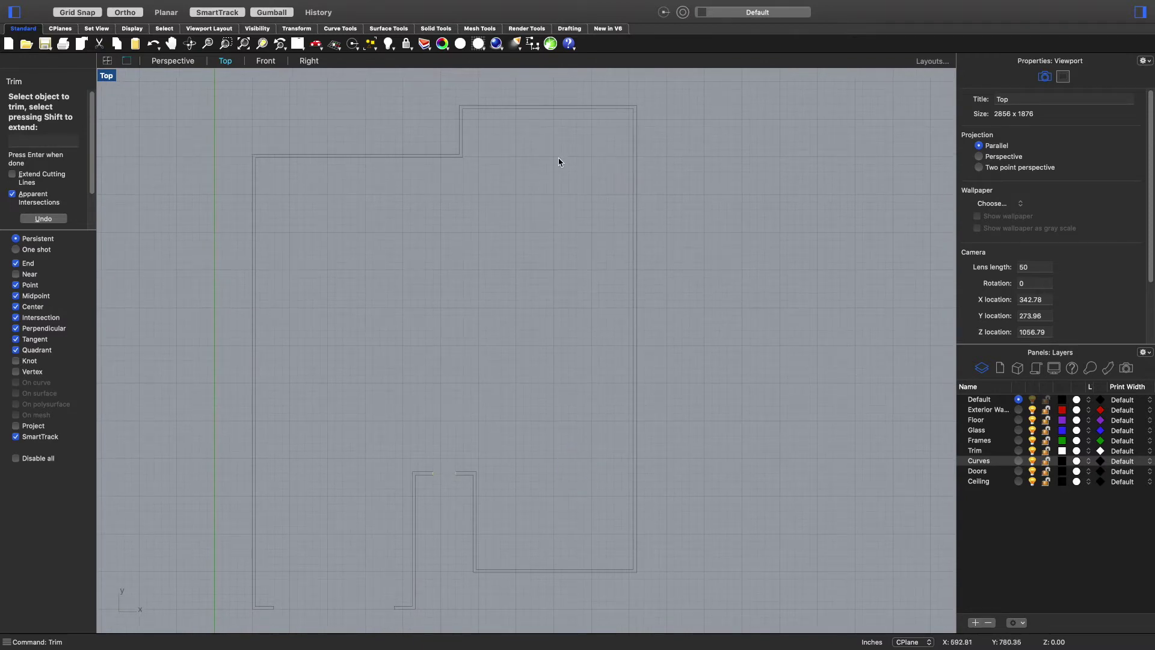
{"action": "right_click_drag", "start_coordinate": [402, 335], "coordinate": [419, 309]}
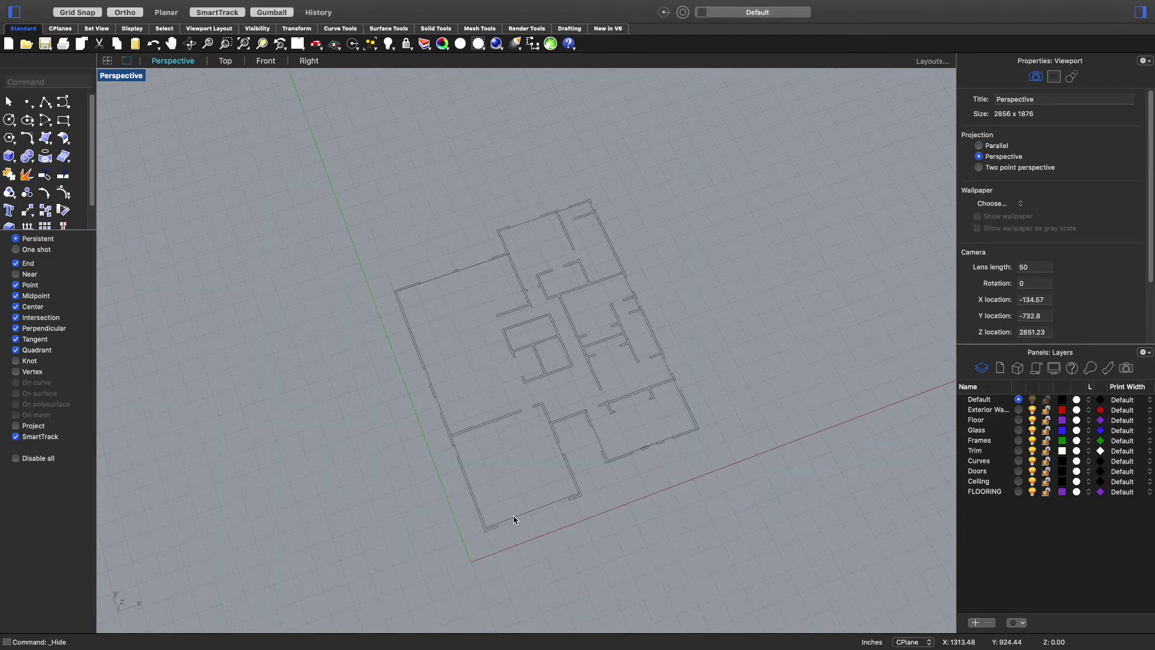
- Delete the continuous outline curve that runs around the floor plan and across its exterior wall openings
{"action": "left_click", "coordinate": [515, 517]}
{"action": "key", "text": "Delete"}
{"action": "scroll", "coordinate": [506, 472], "scroll_direction": "up", "scroll_amount": 6}
{"action": "right_click_drag", "start_coordinate": [494, 417], "coordinate": [597, 449]}
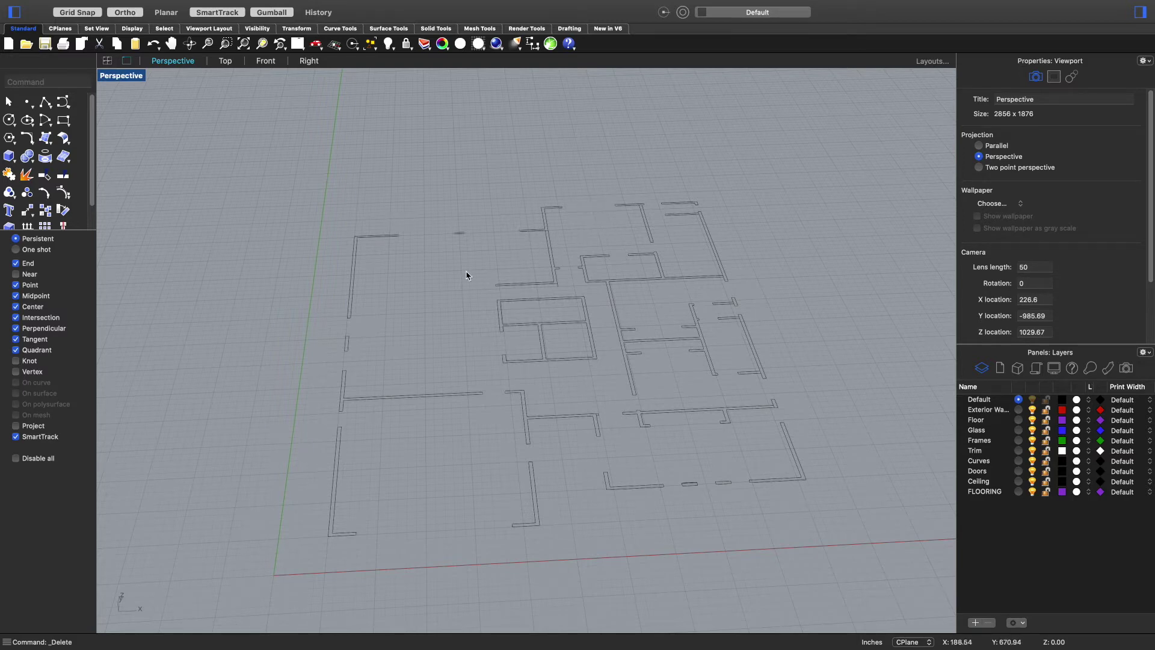
- Offset the inner edge of the short front wall return by 263 inches, picking the distance from its end to the partition wall
{"action": "scroll", "coordinate": [508, 387], "scroll_direction": "up", "scroll_amount": 3}
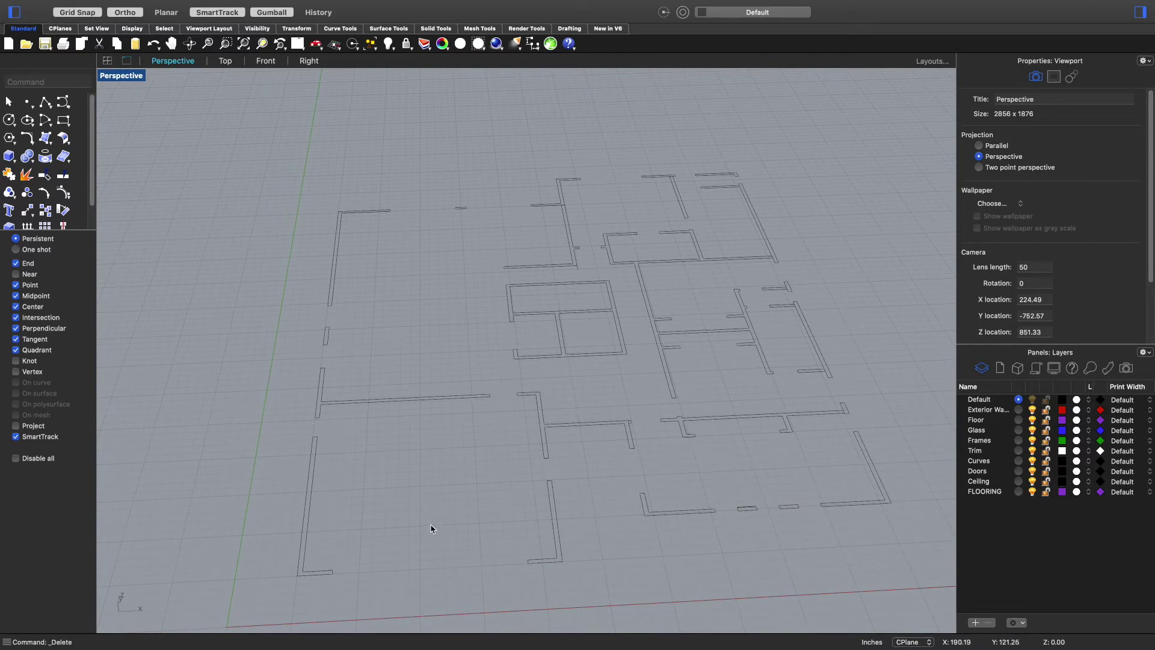
{"action": "type", "text": "offset"}
{"action": "key", "text": "Return"}
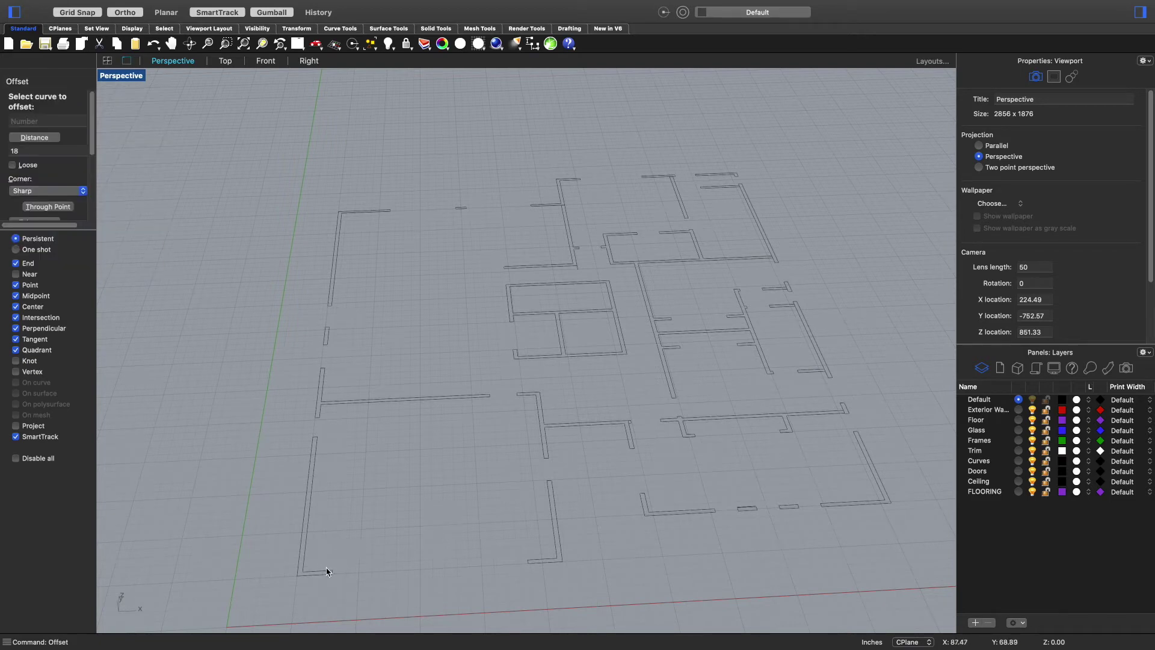
{"action": "left_click", "coordinate": [34, 137]}
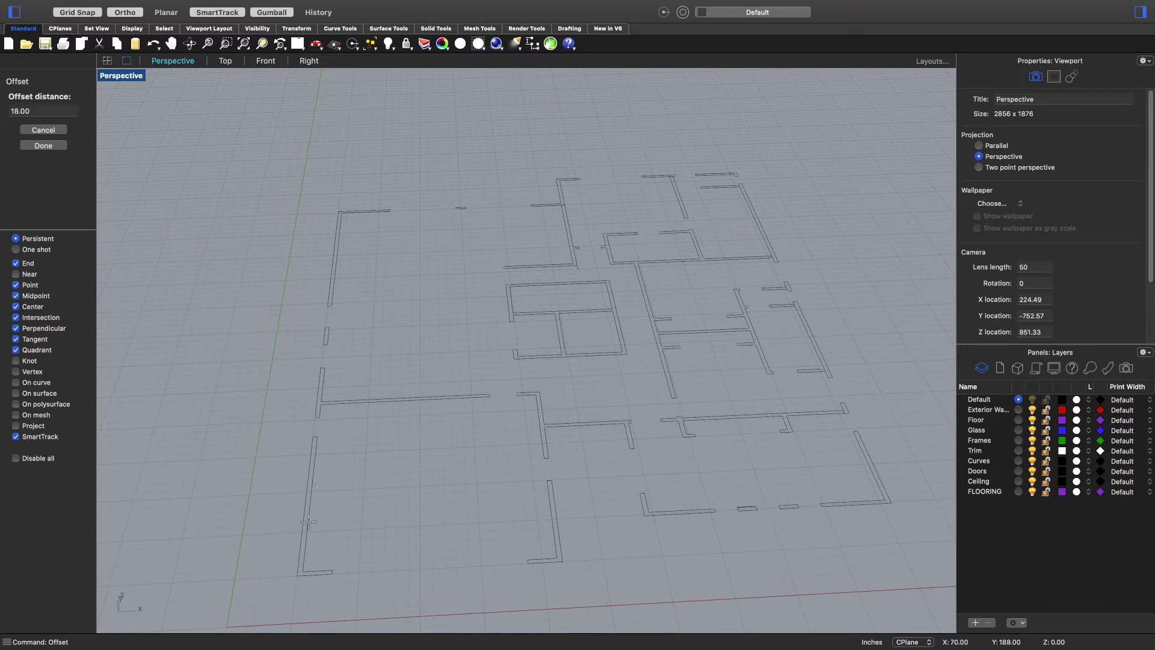
{"action": "left_click", "coordinate": [332, 568]}
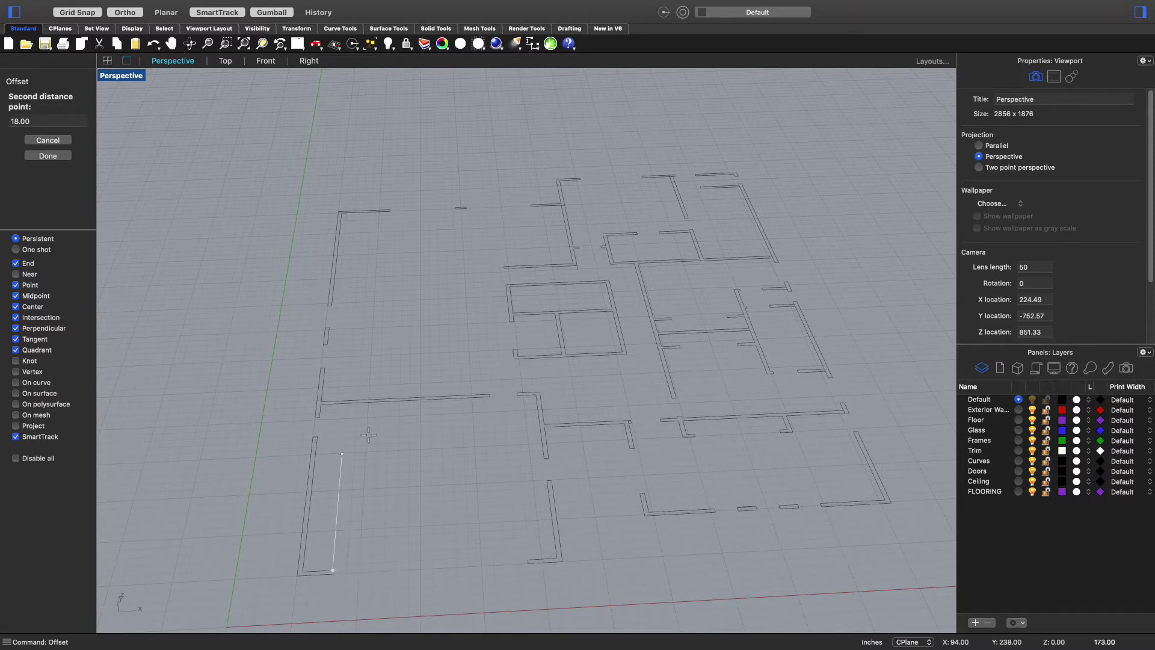
{"action": "left_click", "coordinate": [349, 401]}
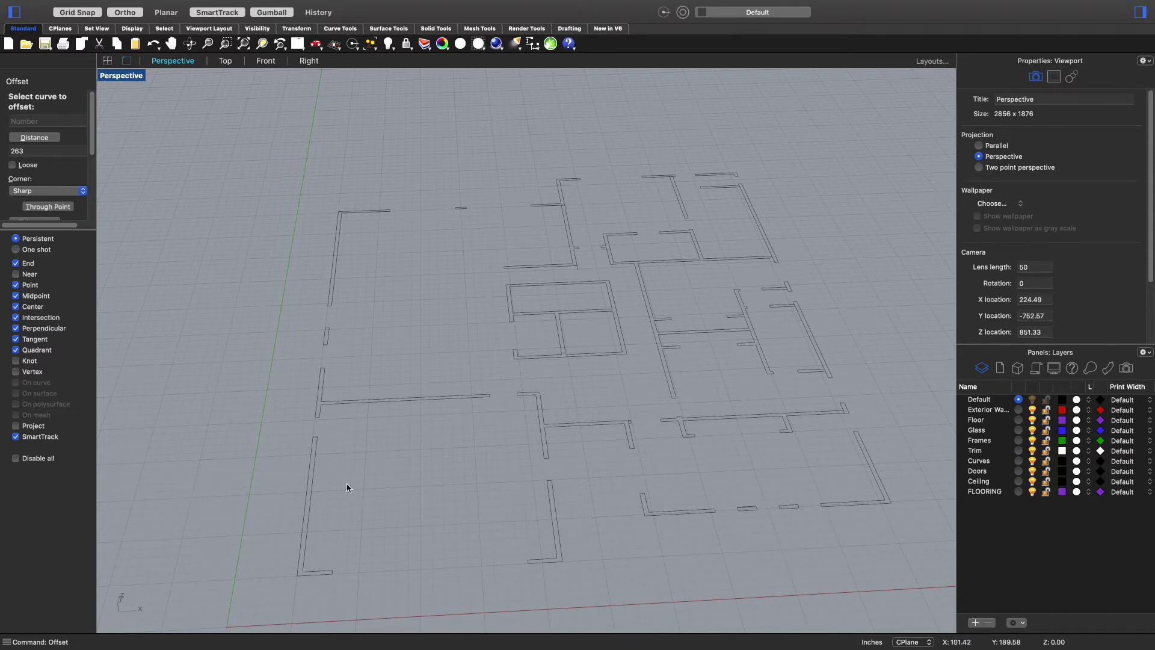
{"action": "key", "text": "Escape"}
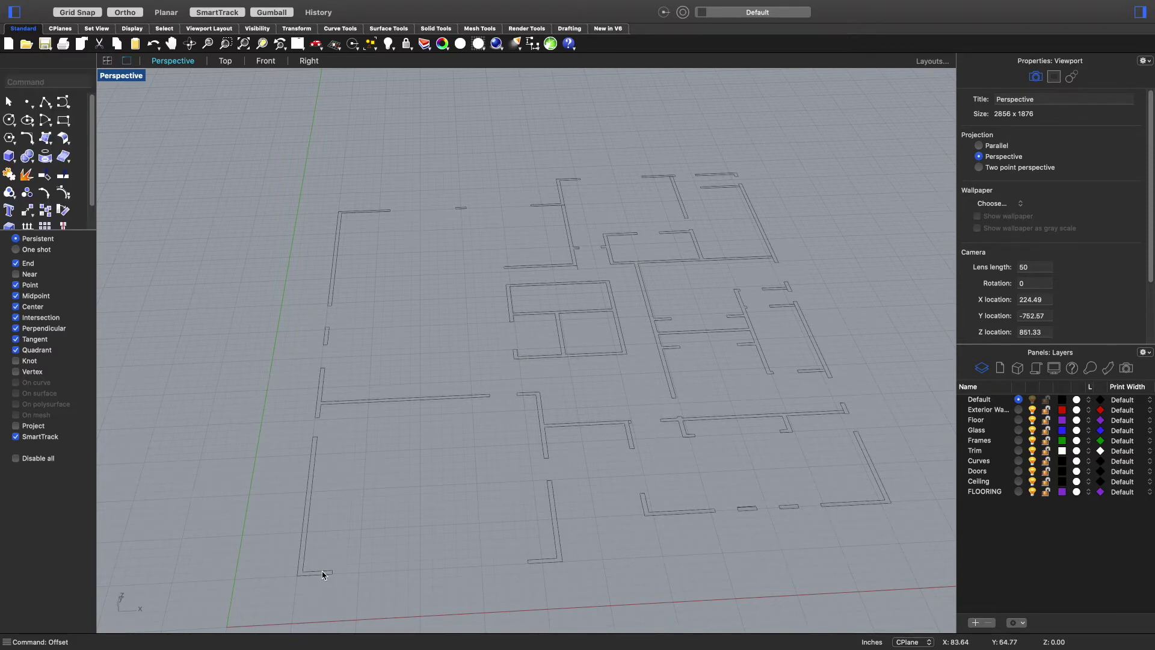
{"action": "key", "text": "Return"}
{"action": "left_click", "coordinate": [323, 575]}
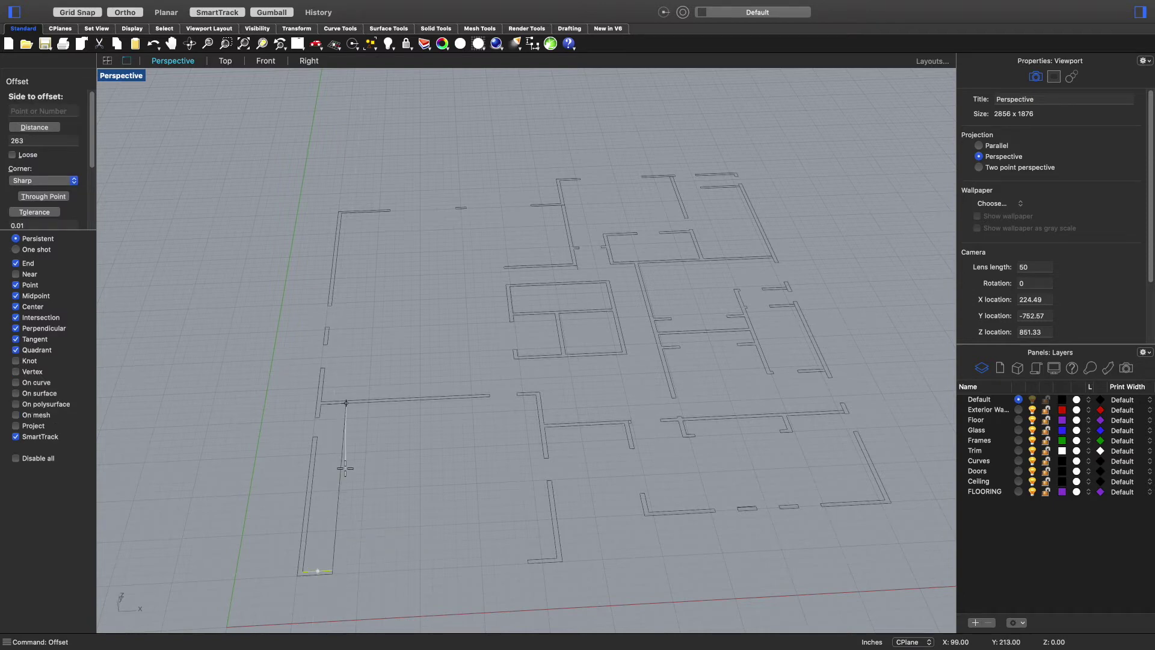
{"action": "left_click", "coordinate": [349, 418]}
{"action": "scroll", "coordinate": [331, 399], "scroll_direction": "up", "scroll_amount": 5}
- Try to offset the partition wall's lower line 5 inches toward its upper line
{"action": "key", "text": "Return"}
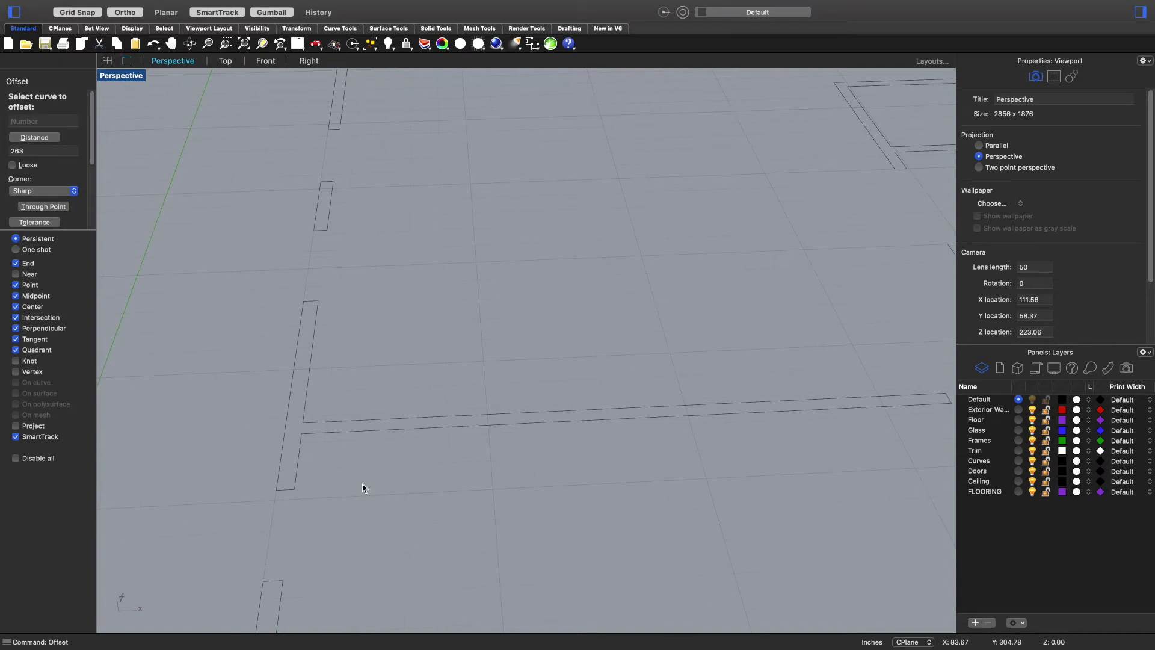
{"action": "type", "text": "5"}
{"action": "key", "text": "Return"}
{"action": "left_click", "coordinate": [397, 432]}
{"action": "key", "text": "Return"}
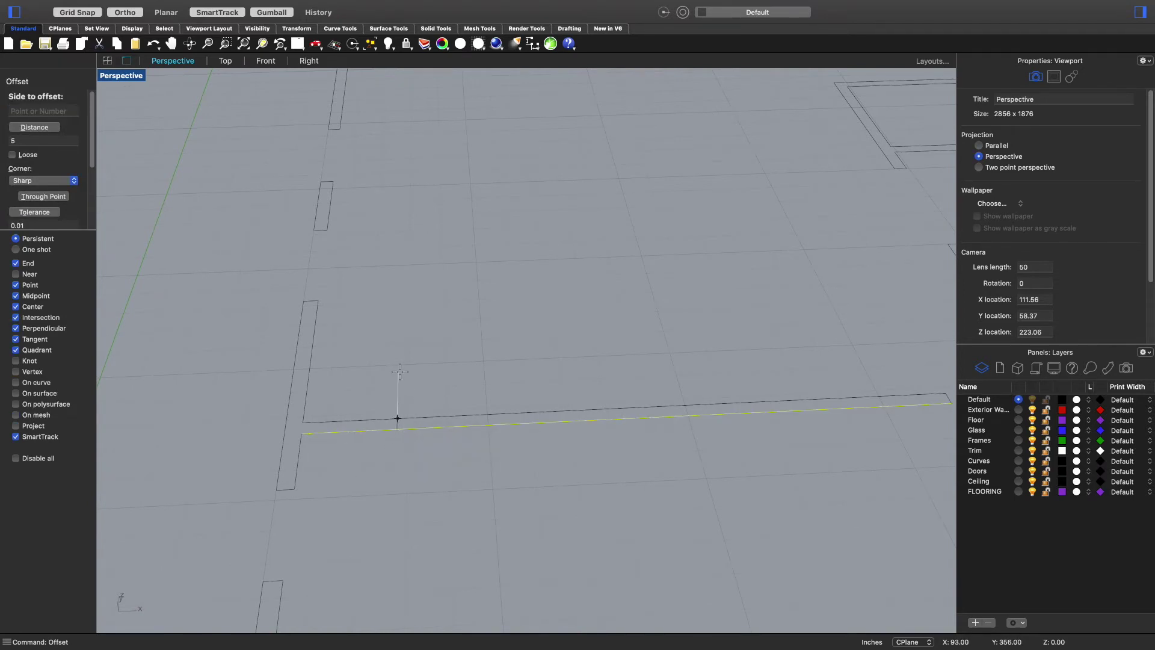
{"action": "left_click", "coordinate": [393, 423]}
{"action": "scroll", "coordinate": [391, 421], "scroll_direction": "up", "scroll_amount": 3}
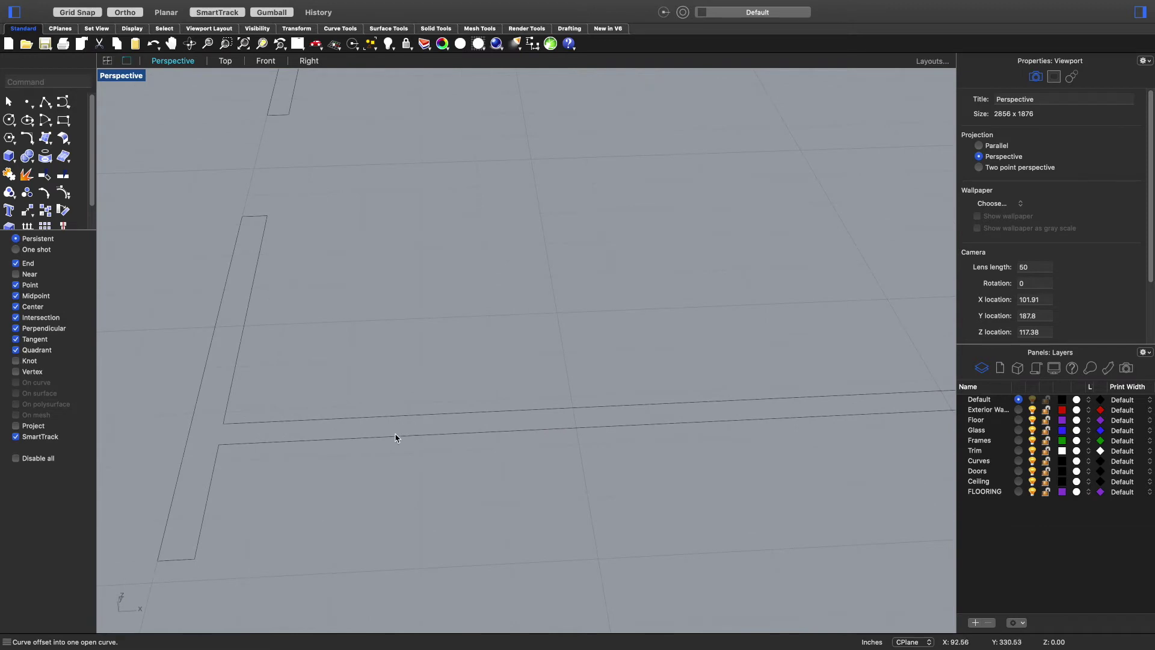
{"action": "scroll", "coordinate": [404, 433], "scroll_direction": "down", "scroll_amount": 4}
{"action": "scroll", "coordinate": [700, 473], "scroll_direction": "down", "scroll_amount": 3}
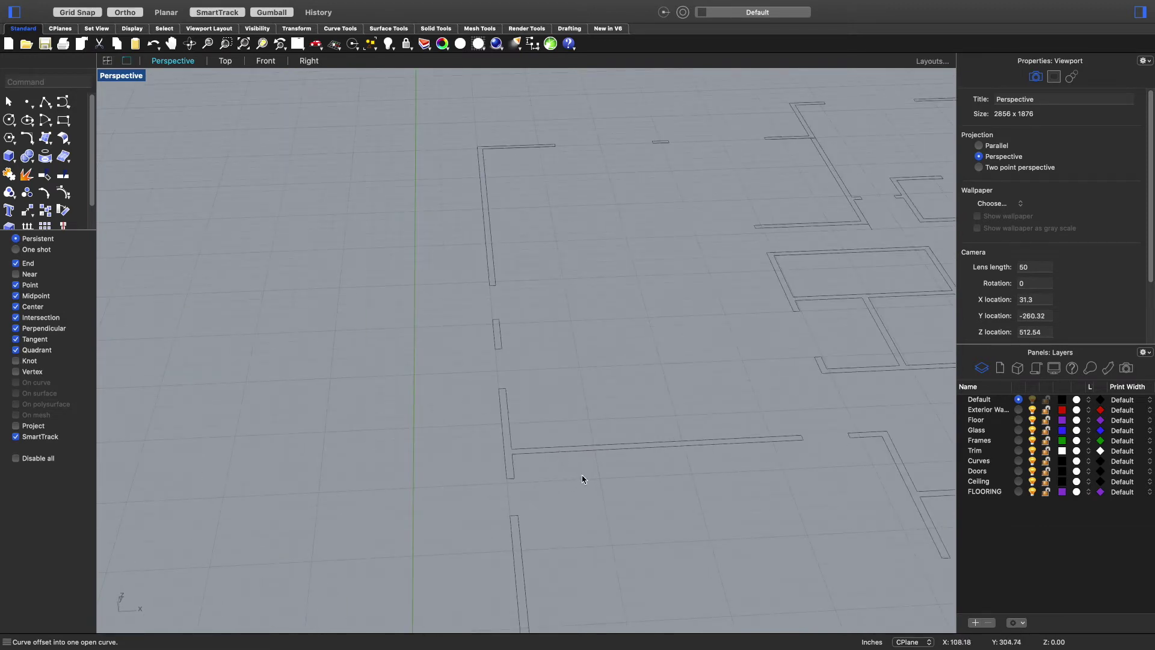
{"action": "key", "text": "super+z"}
{"action": "left_click", "coordinate": [623, 448]}
{"action": "left_click", "coordinate": [636, 518]}
- Draw a short line across the open end of the long partition wall where it meets the exterior wall
{"action": "scroll", "coordinate": [700, 468], "scroll_direction": "down", "scroll_amount": 3}
{"action": "right_click_drag", "start_coordinate": [833, 489], "coordinate": [877, 487]}
{"action": "scroll", "coordinate": [803, 399], "scroll_direction": "down", "scroll_amount": 5}
{"action": "scroll", "coordinate": [803, 399], "scroll_direction": "up", "scroll_amount": 4}
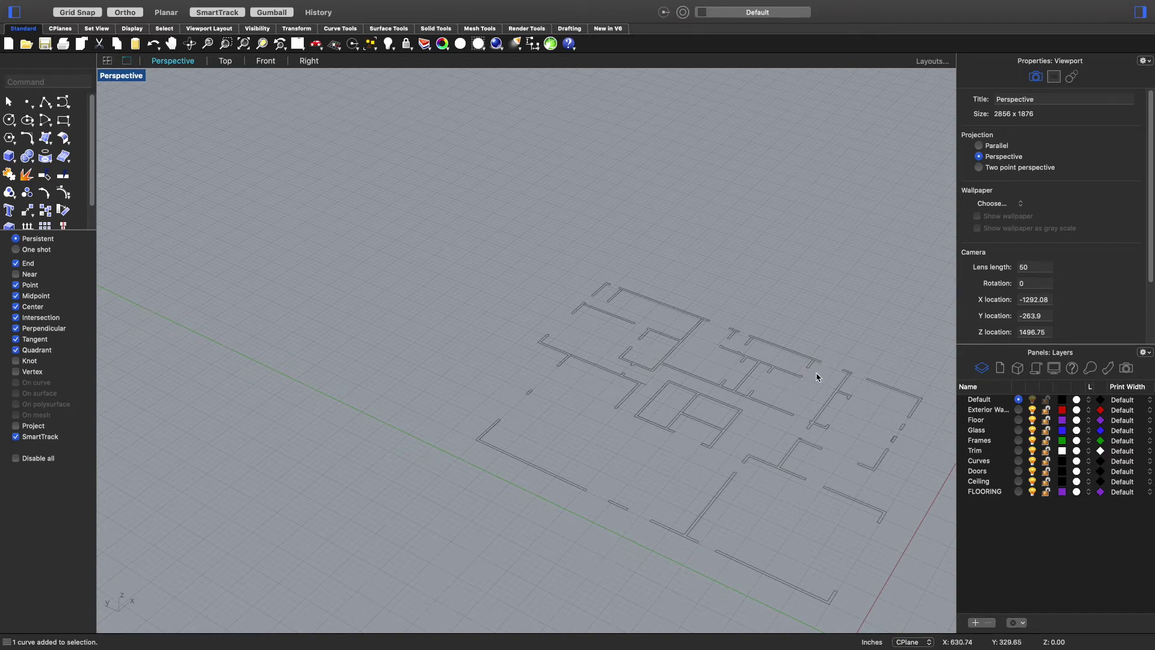
{"action": "scroll", "coordinate": [710, 534], "scroll_direction": "up", "scroll_amount": 6}
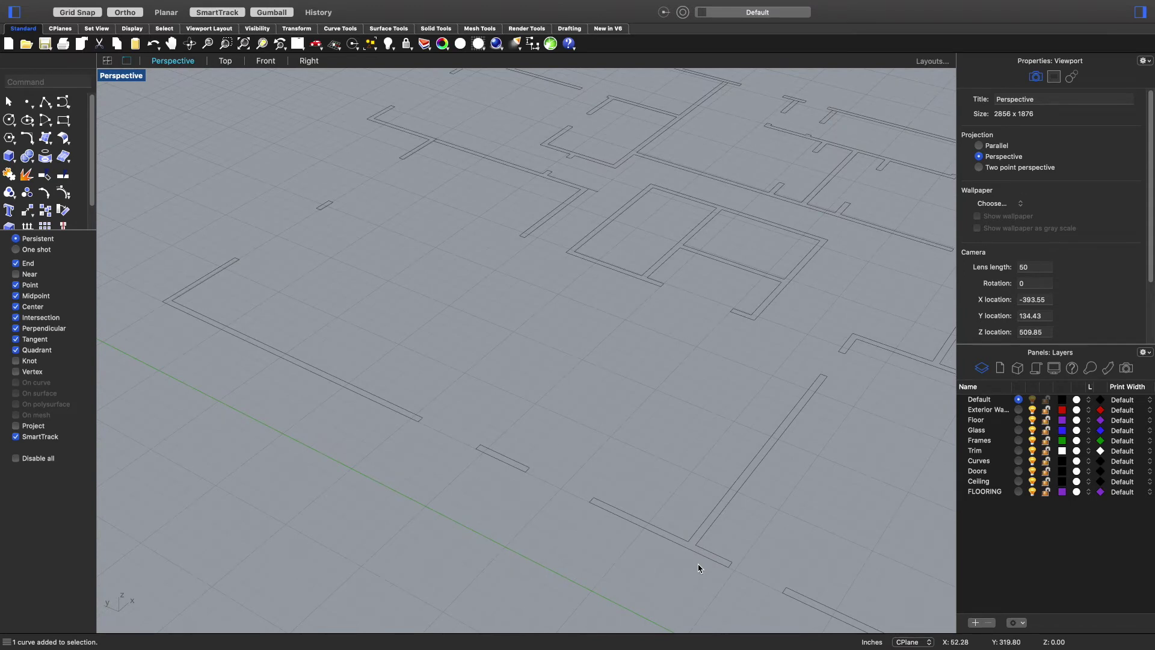
{"action": "type", "text": "Line"}
{"action": "key", "text": "Return"}
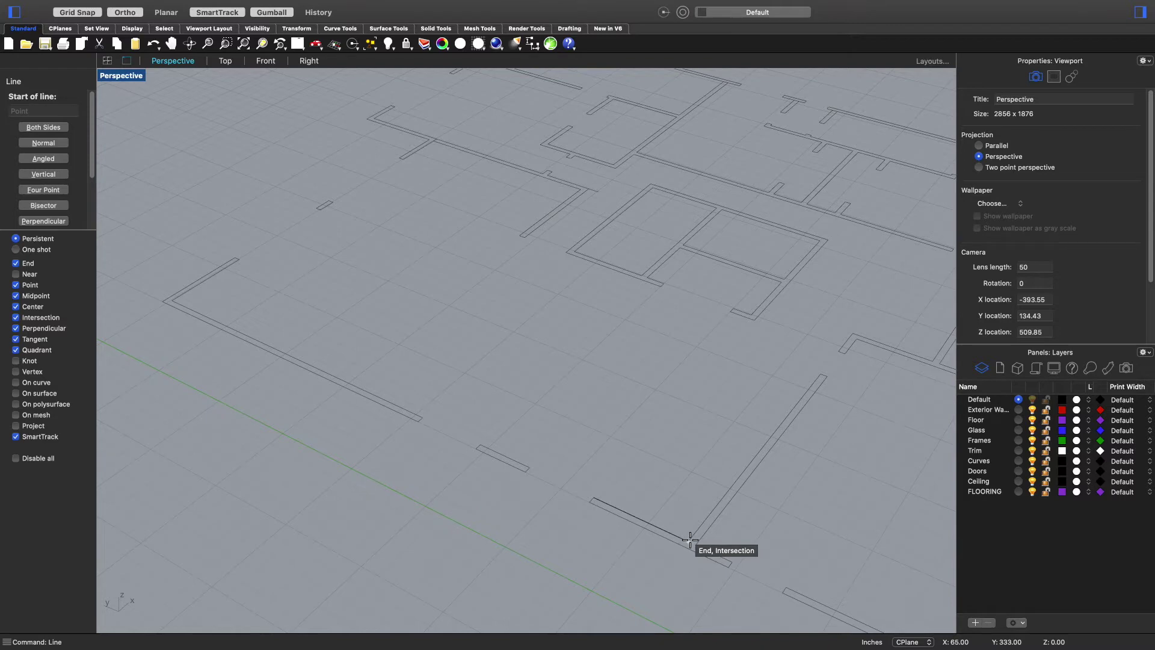
{"action": "left_click", "coordinate": [690, 537]}
{"action": "left_click", "coordinate": [698, 547]}
{"action": "scroll", "coordinate": [891, 485], "scroll_direction": "down", "scroll_amount": 6}
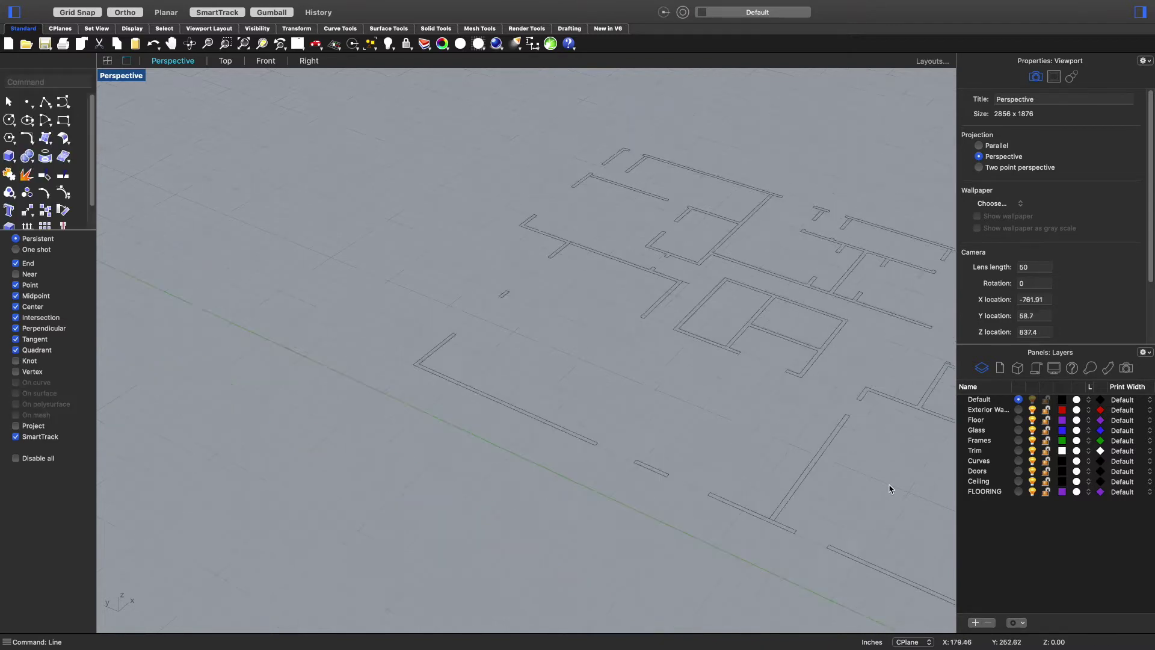
- Switch to the Top view and check the outline of the short interior wall that meets the east exterior wall
{"action": "right_click_drag", "start_coordinate": [892, 372], "coordinate": [562, 428], "text": "shift"}
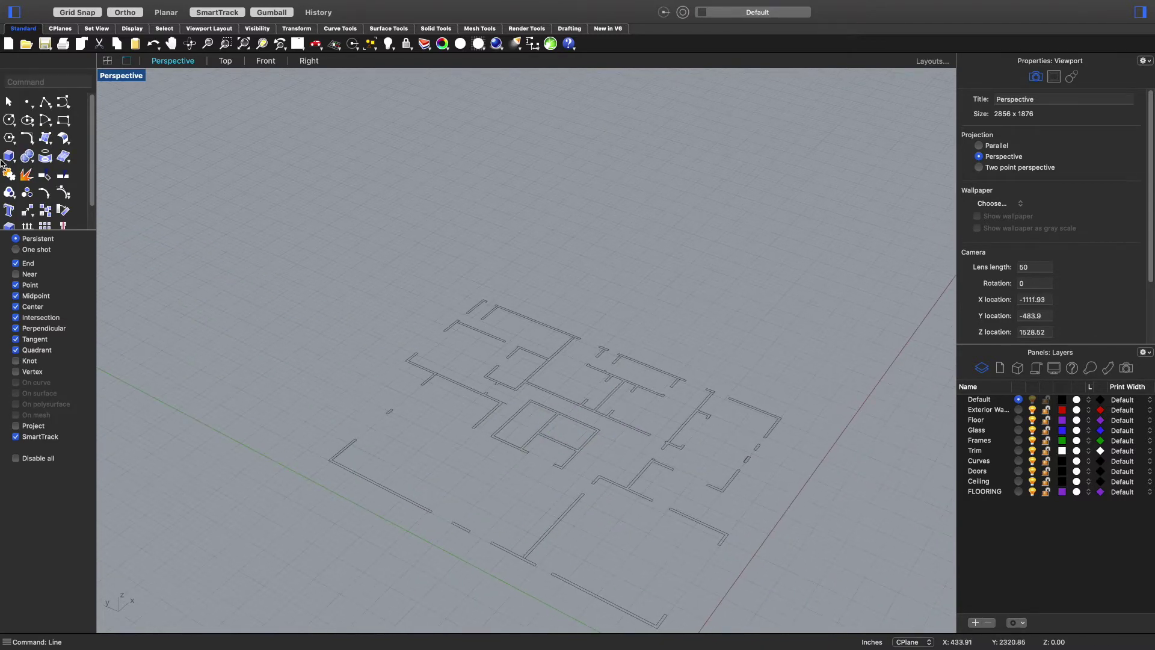
{"action": "left_click", "coordinate": [224, 61]}
{"action": "scroll", "coordinate": [439, 426], "scroll_direction": "down", "scroll_amount": 3}
{"action": "scroll", "coordinate": [412, 426], "scroll_direction": "up", "scroll_amount": 8}
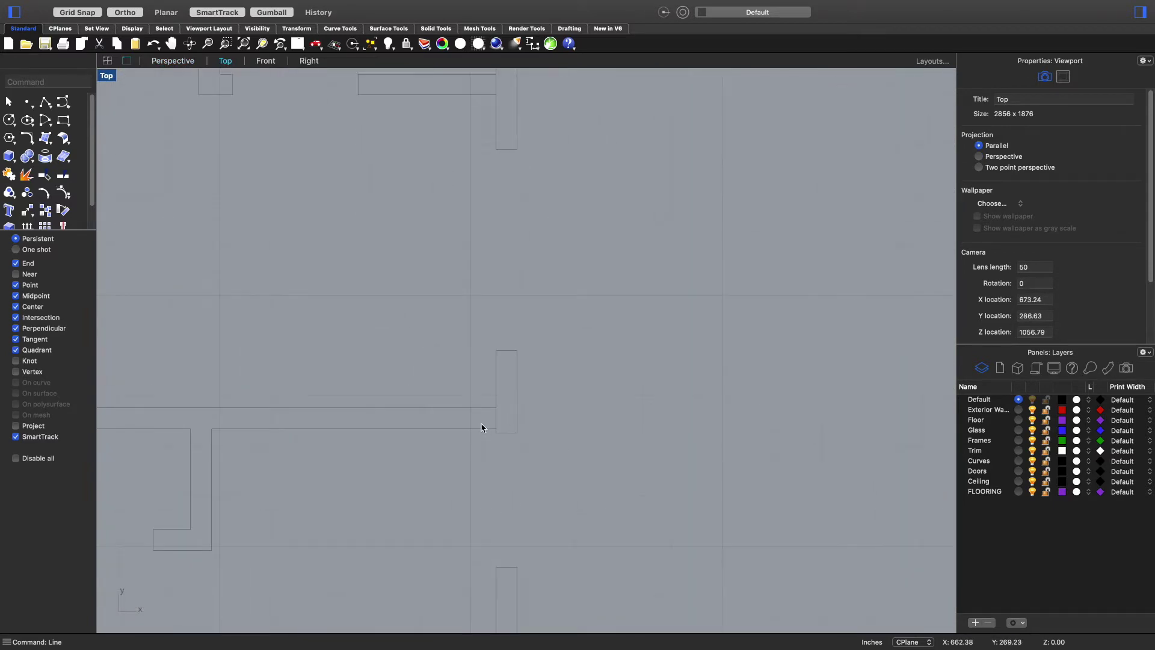
{"action": "scroll", "coordinate": [352, 377], "scroll_direction": "down", "scroll_amount": 3}
{"action": "left_click", "coordinate": [445, 247]}
{"action": "key", "text": "Escape"}
{"action": "left_click_drag", "start_coordinate": [395, 268], "coordinate": [472, 241]}
{"action": "scroll", "coordinate": [472, 243], "scroll_direction": "up", "scroll_amount": 3}
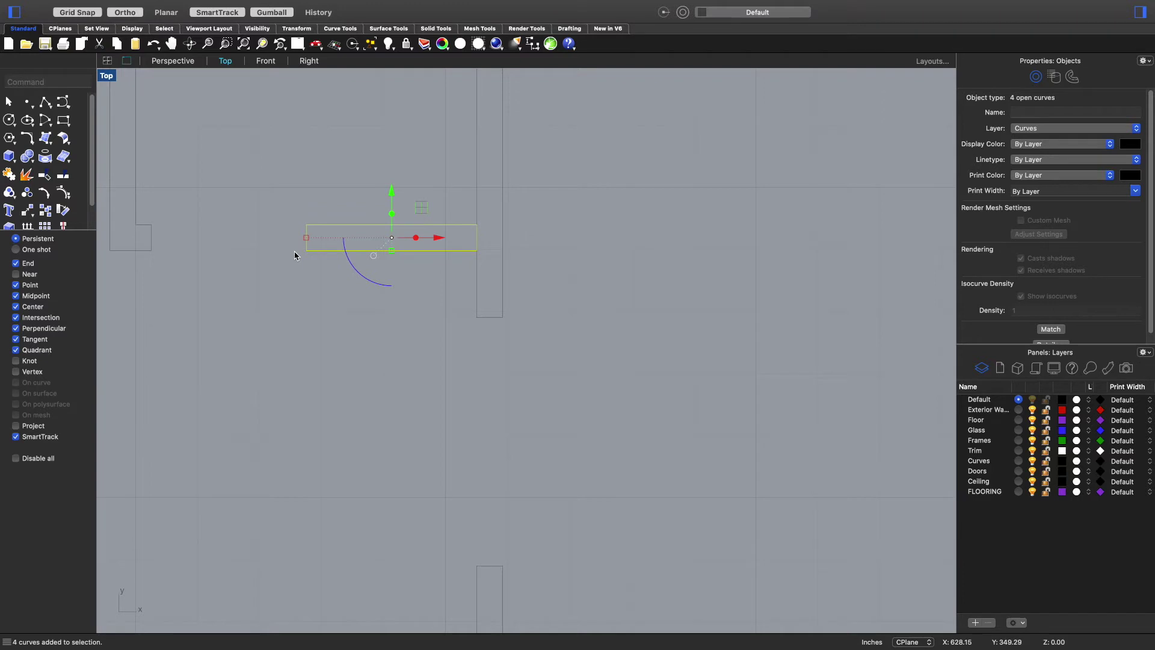
{"action": "key", "text": "Escape"}
- Examine the interior wall junctions, end caps and door gaps across the plan for unclosed outlines
{"action": "scroll", "coordinate": [478, 236], "scroll_direction": "down", "scroll_amount": 5}
{"action": "scroll", "coordinate": [447, 325], "scroll_direction": "up", "scroll_amount": 5}
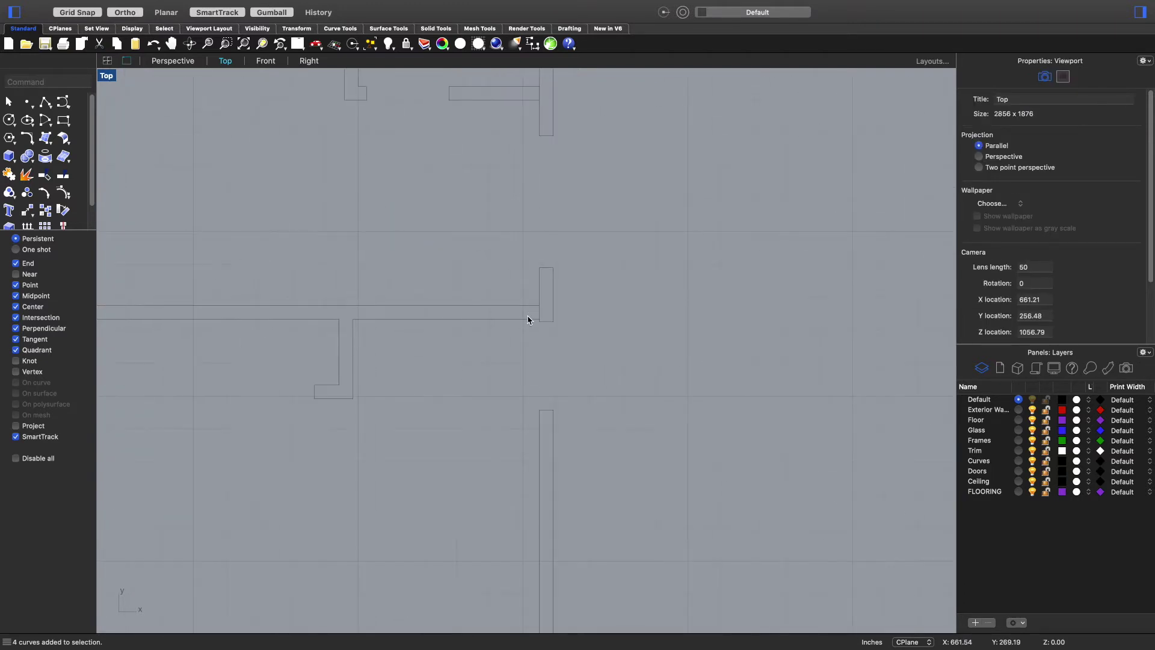
{"action": "left_click", "coordinate": [536, 315]}
{"action": "scroll", "coordinate": [538, 316], "scroll_direction": "down", "scroll_amount": 3}
{"action": "key", "text": "Escape"}
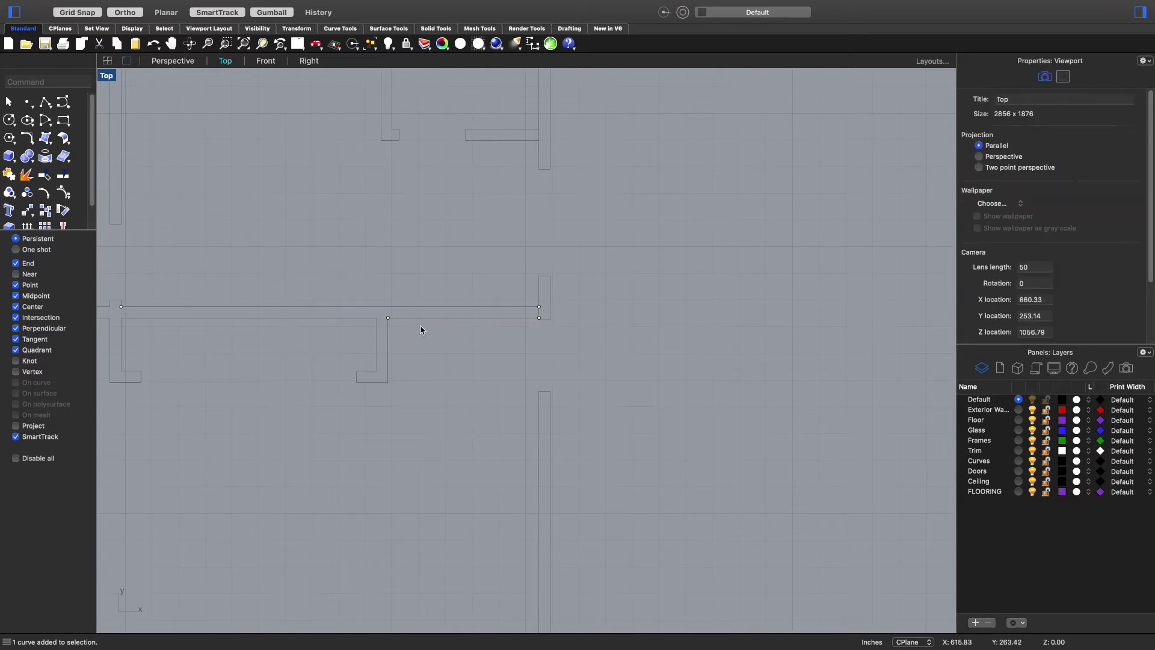
{"action": "scroll", "coordinate": [527, 325], "scroll_direction": "down", "scroll_amount": 4}
{"action": "scroll", "coordinate": [423, 284], "scroll_direction": "up", "scroll_amount": 2}
{"action": "scroll", "coordinate": [415, 413], "scroll_direction": "up", "scroll_amount": 4}
{"action": "scroll", "coordinate": [491, 495], "scroll_direction": "up", "scroll_amount": 2}
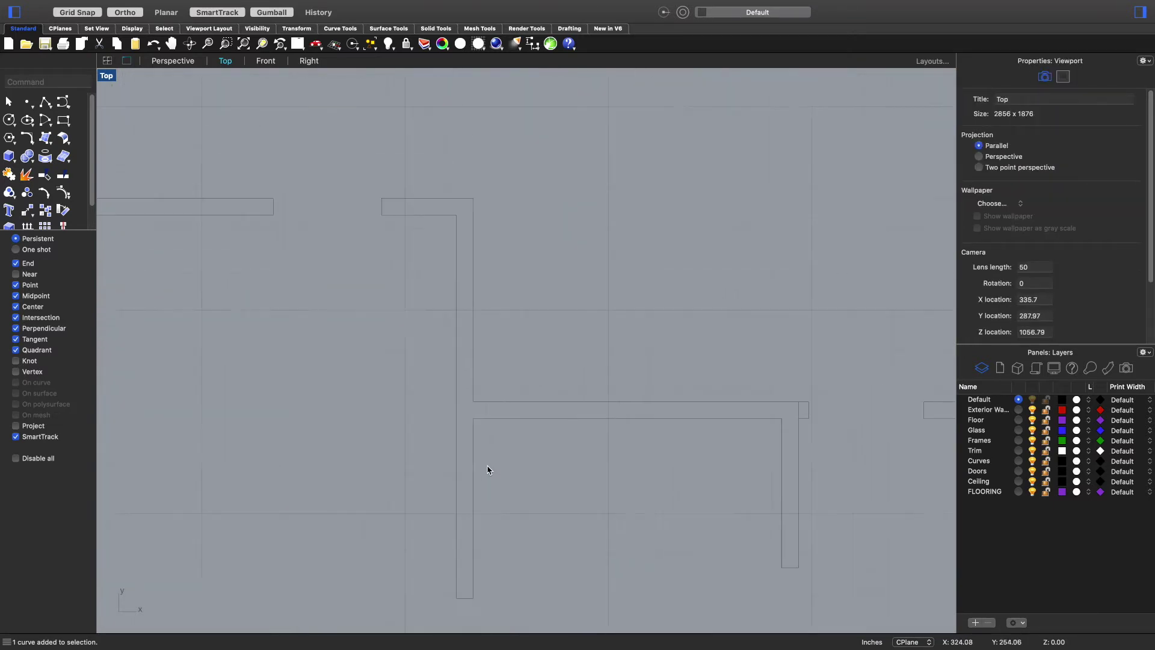
{"action": "scroll", "coordinate": [730, 492], "scroll_direction": "down", "scroll_amount": 4}
{"action": "scroll", "coordinate": [650, 449], "scroll_direction": "up", "scroll_amount": 4}
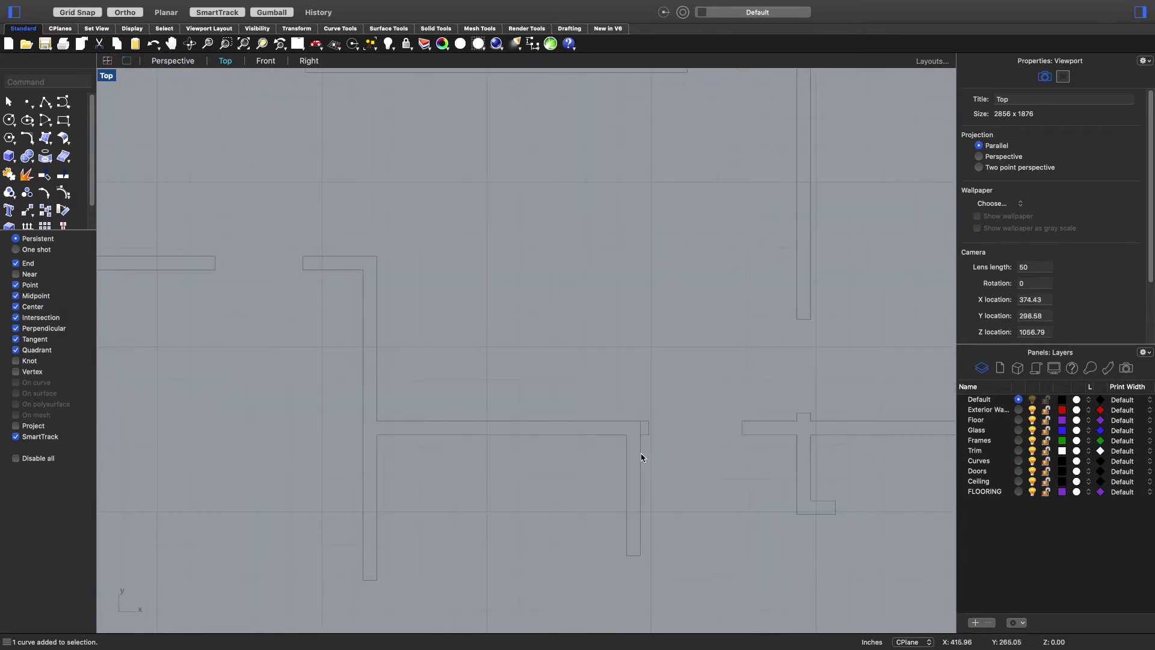
{"action": "scroll", "coordinate": [650, 500], "scroll_direction": "down", "scroll_amount": 4}
{"action": "scroll", "coordinate": [602, 482], "scroll_direction": "up", "scroll_amount": 2}
{"action": "scroll", "coordinate": [506, 361], "scroll_direction": "up", "scroll_amount": 5}
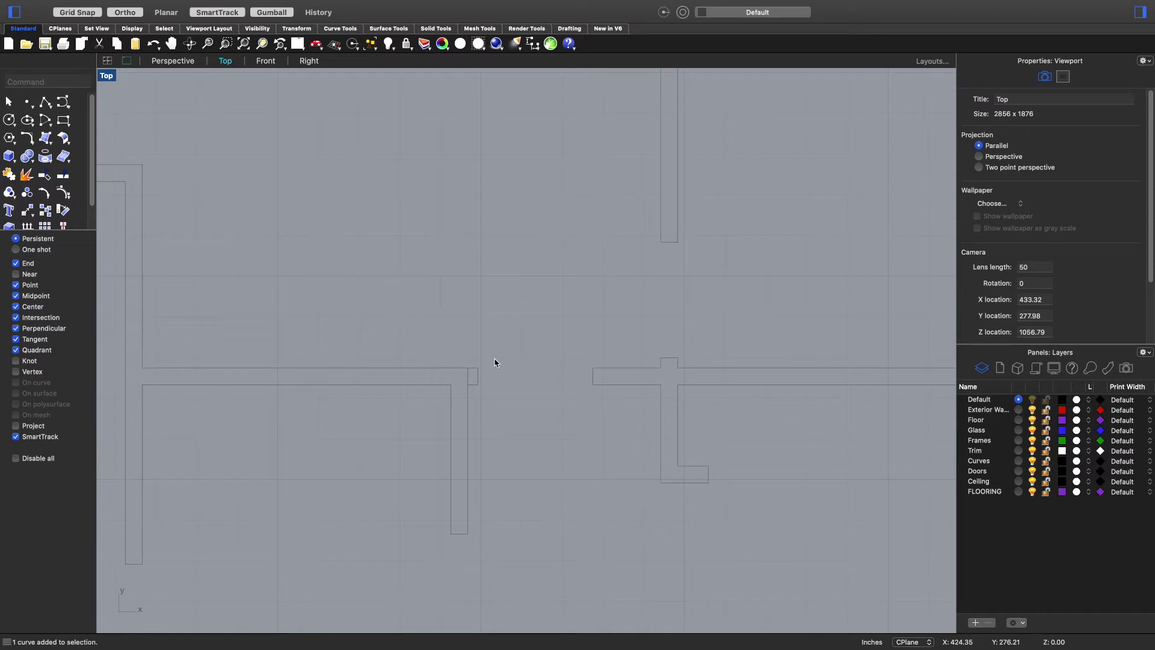
- Select all four edges of the small wall stub beside the door gap and turn off the Gumball
{"action": "left_click_drag", "start_coordinate": [464, 401], "coordinate": [471, 393]}
{"action": "scroll", "coordinate": [466, 380], "scroll_direction": "up", "scroll_amount": 3}
{"action": "left_click", "coordinate": [501, 356]}
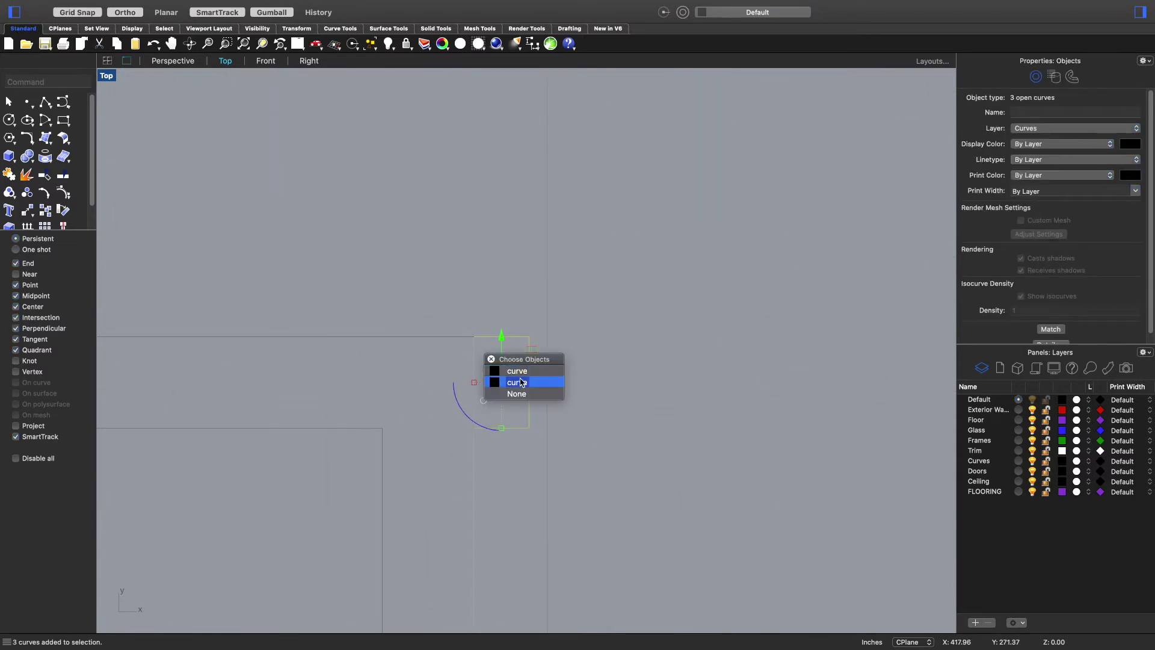
{"action": "left_click", "coordinate": [506, 389]}
{"action": "left_click", "coordinate": [475, 442]}
{"action": "left_click_drag", "start_coordinate": [475, 442], "coordinate": [552, 422]}
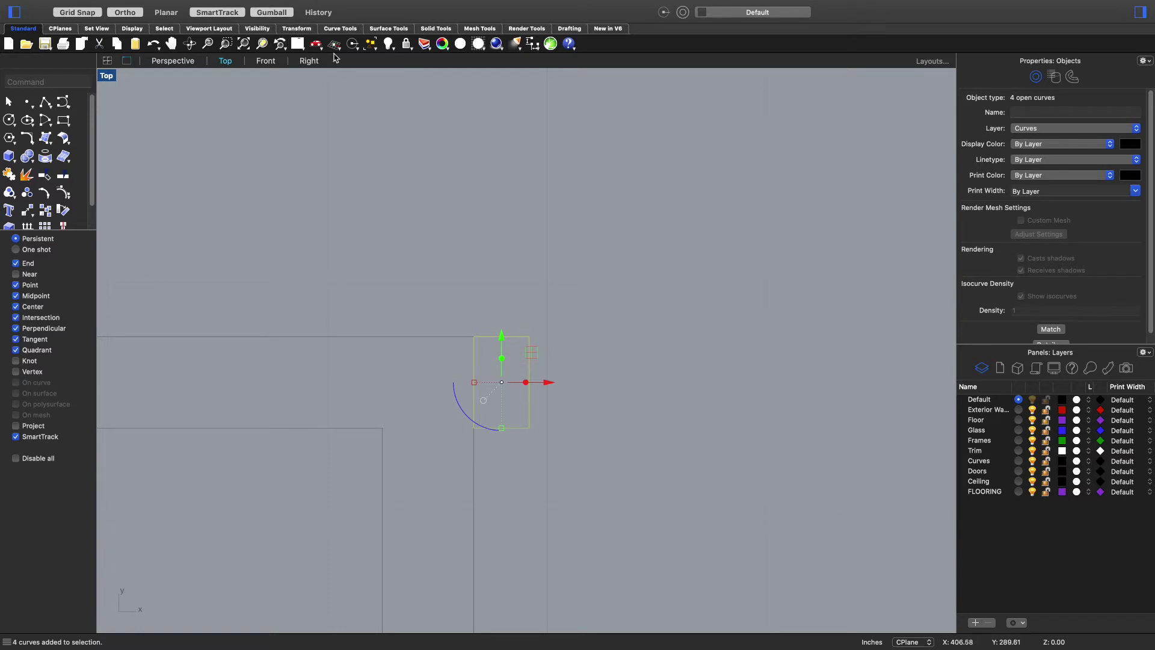
{"action": "left_click", "coordinate": [272, 12]}
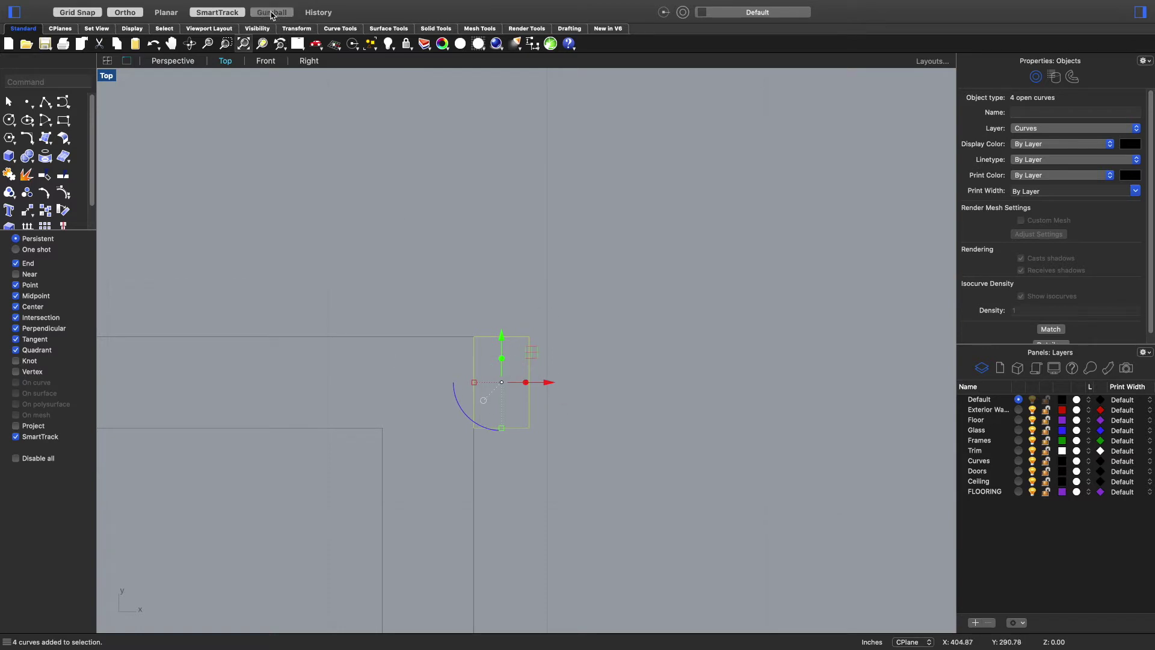
- Add the recessed interior walls east of the door gap and the room partitions north of them to the selection
{"action": "scroll", "coordinate": [611, 428], "scroll_direction": "down", "scroll_amount": 5}
{"action": "right_click_drag", "start_coordinate": [675, 428], "coordinate": [456, 392]}
{"action": "scroll", "coordinate": [466, 415], "scroll_direction": "down", "scroll_amount": 3}
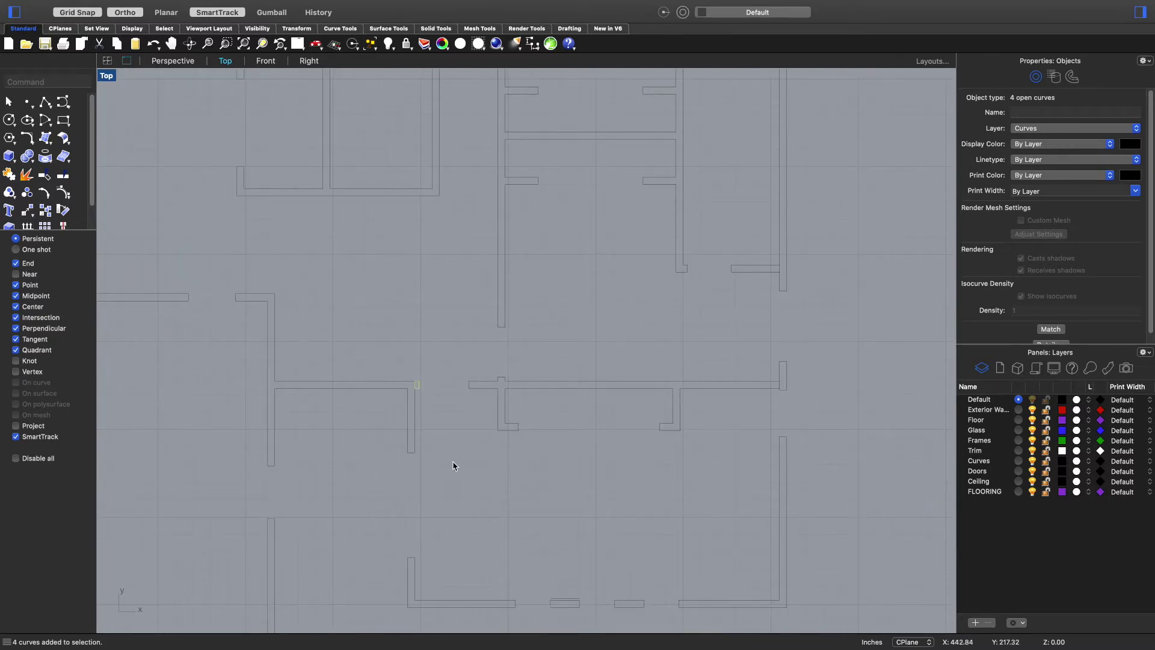
{"action": "left_click_drag", "start_coordinate": [445, 462], "coordinate": [783, 377]}
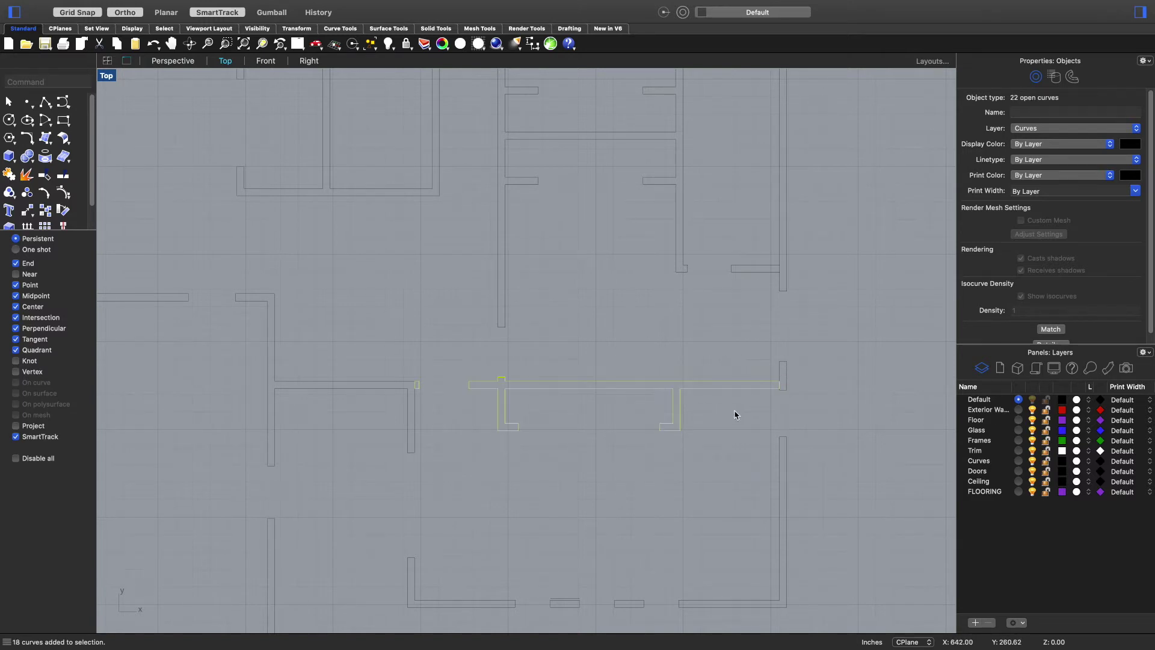
{"action": "scroll", "coordinate": [508, 303], "scroll_direction": "down", "scroll_amount": 5}
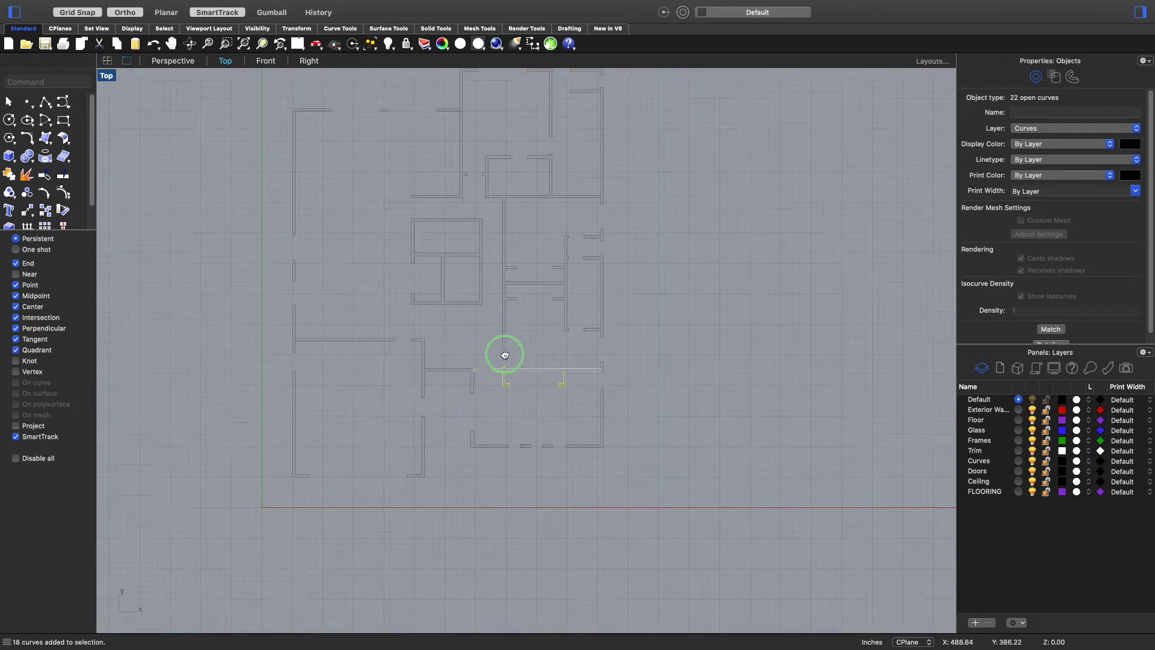
{"action": "left_click_drag", "start_coordinate": [482, 434], "coordinate": [592, 272]}
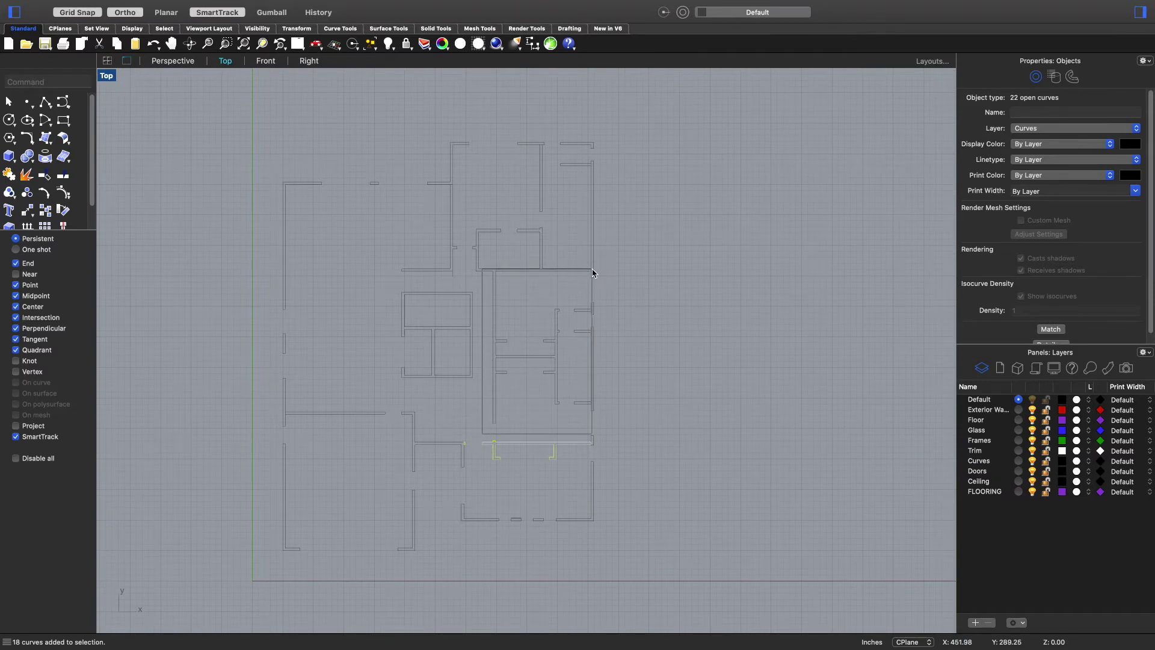
- Remove the inner edge lines of the short and the long east exterior wall segments from the selection
{"action": "scroll", "coordinate": [566, 305], "scroll_direction": "up", "scroll_amount": 5}
{"action": "scroll", "coordinate": [630, 291], "scroll_direction": "up", "scroll_amount": 4}
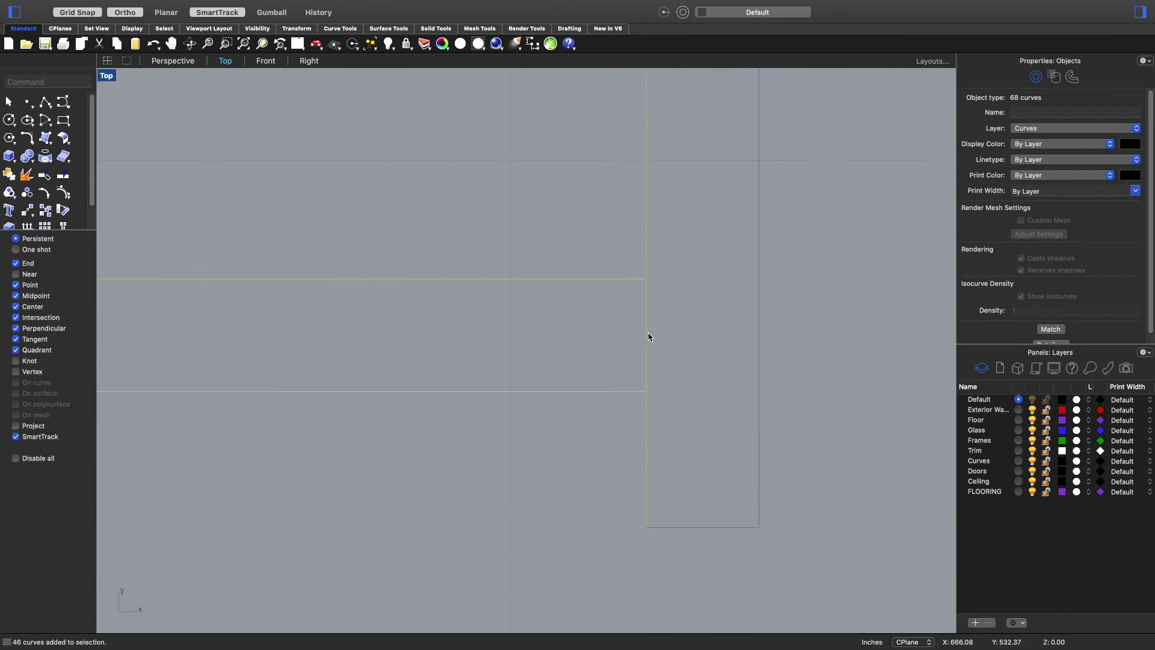
{"action": "scroll", "coordinate": [650, 313], "scroll_direction": "up", "scroll_amount": 3}
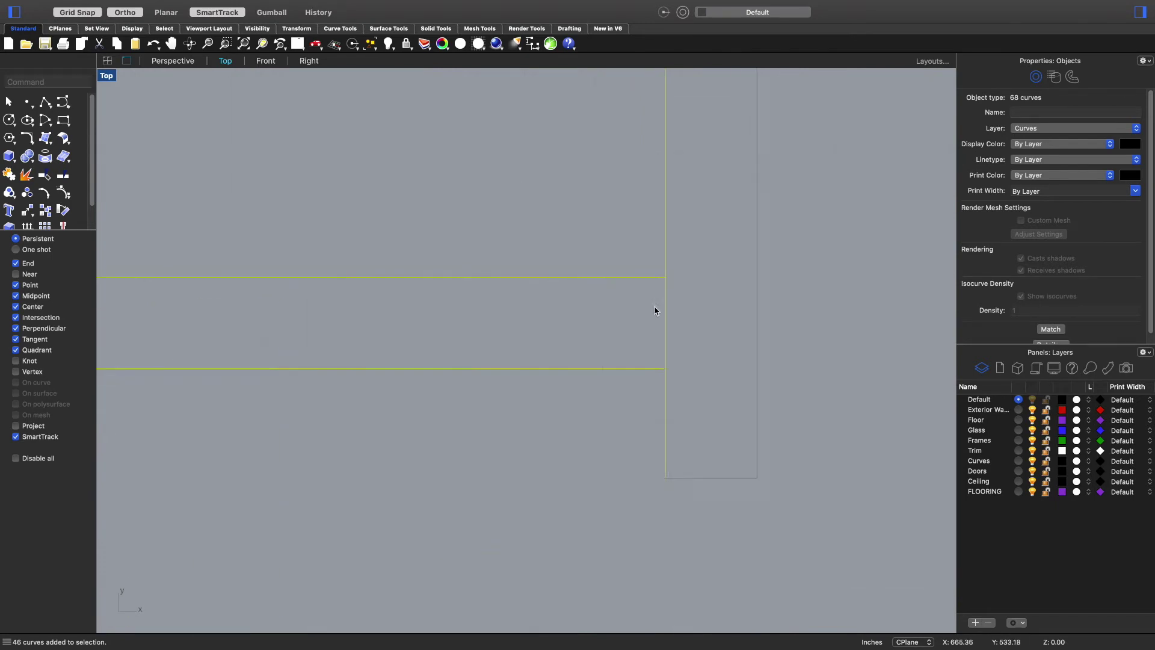
{"action": "left_click", "coordinate": [660, 229], "text": "super"}
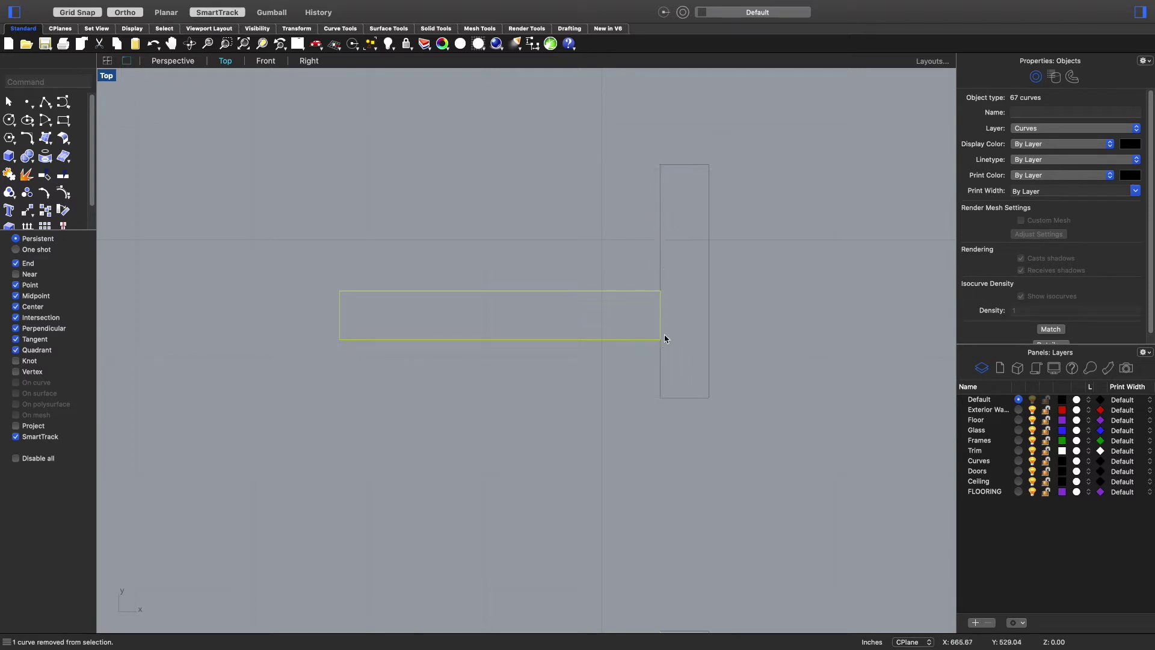
{"action": "scroll", "coordinate": [598, 310], "scroll_direction": "down", "scroll_amount": 6}
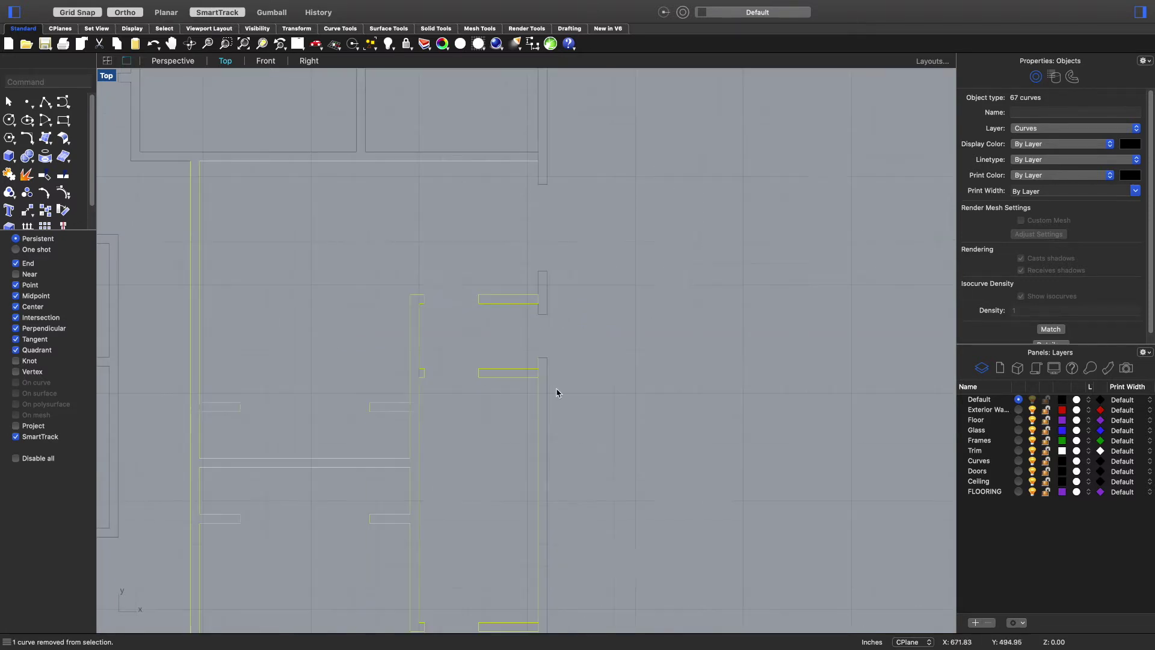
{"action": "scroll", "coordinate": [535, 391], "scroll_direction": "up", "scroll_amount": 4}
{"action": "left_click", "coordinate": [533, 384], "text": "super"}
{"action": "scroll", "coordinate": [543, 397], "scroll_direction": "down", "scroll_amount": 3}
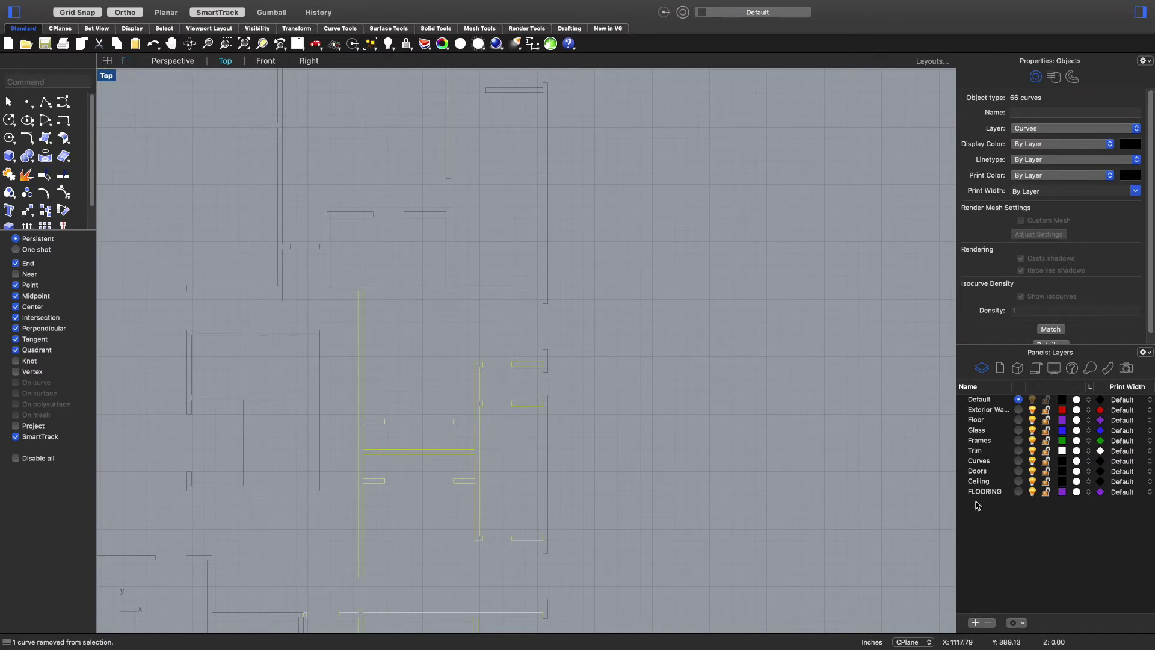
- Create a new layer named Int Walls and move the selected interior wall curves to it
{"action": "left_click", "coordinate": [975, 623]}
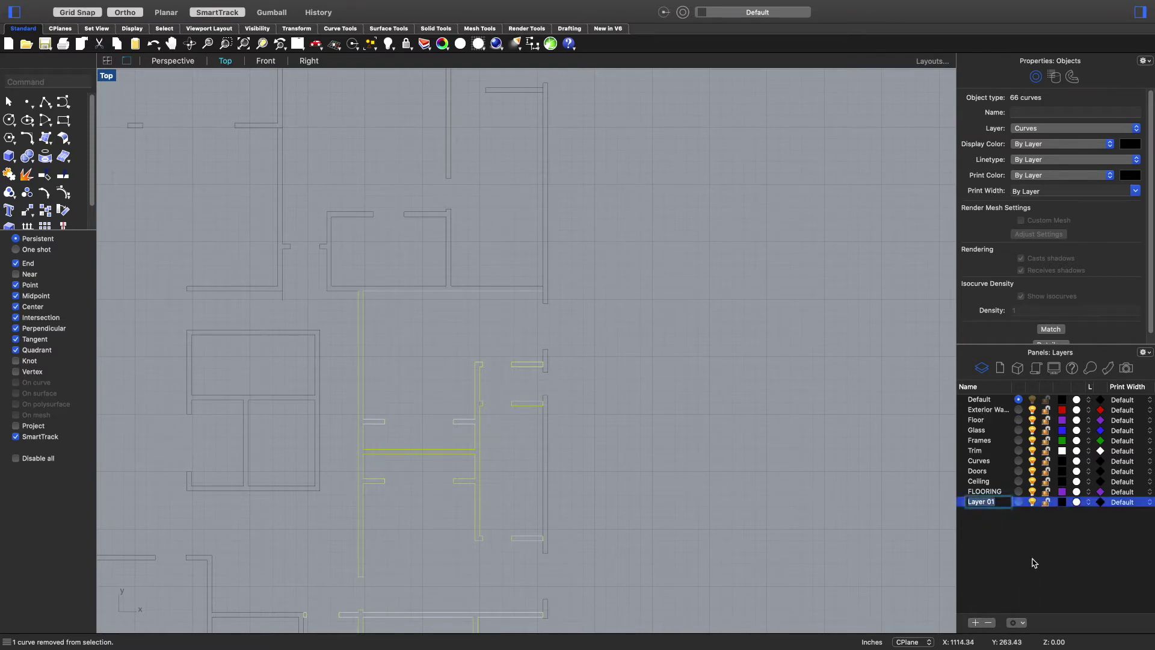
{"action": "type", "text": "I"}
{"action": "key", "text": "Return"}
{"action": "right_click", "coordinate": [990, 505]}
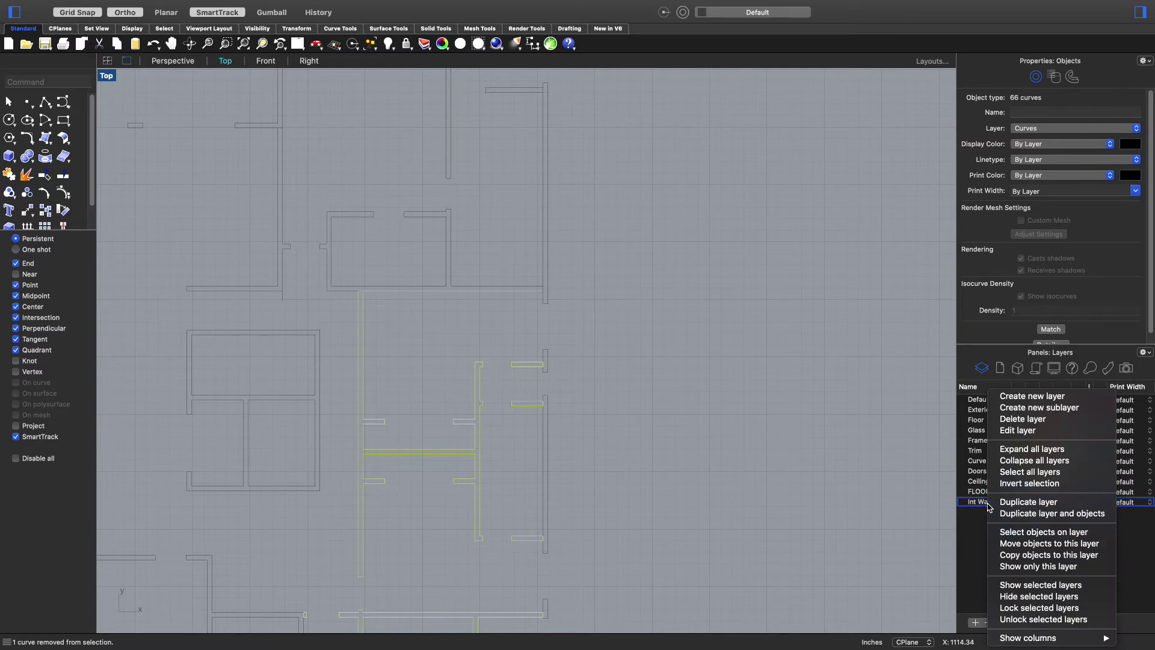
{"action": "left_click", "coordinate": [1026, 545]}
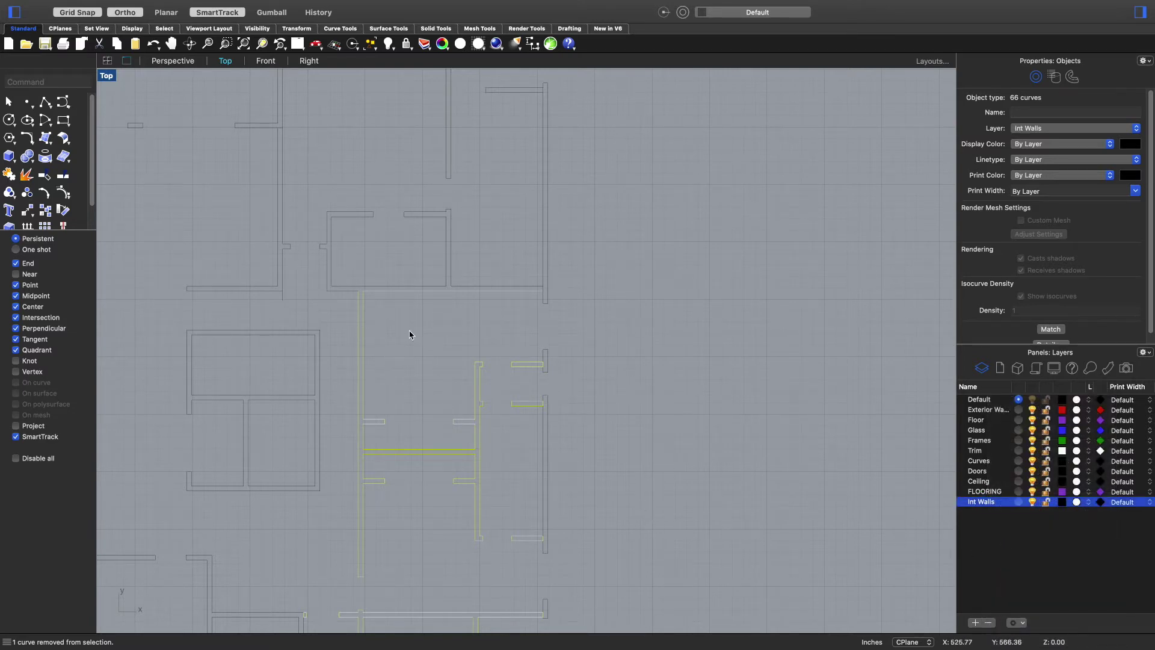
- Try Iron as the Int Walls layer's colour and clear the curve selection
{"action": "left_click", "coordinate": [1062, 502]}
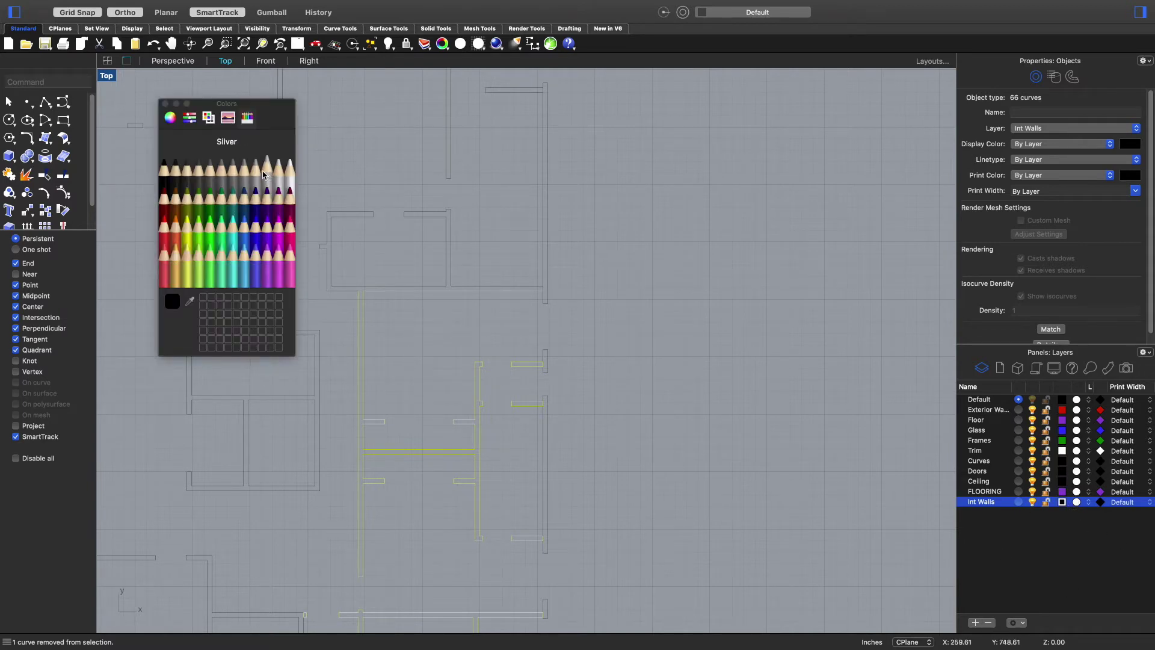
{"action": "left_click", "coordinate": [199, 170]}
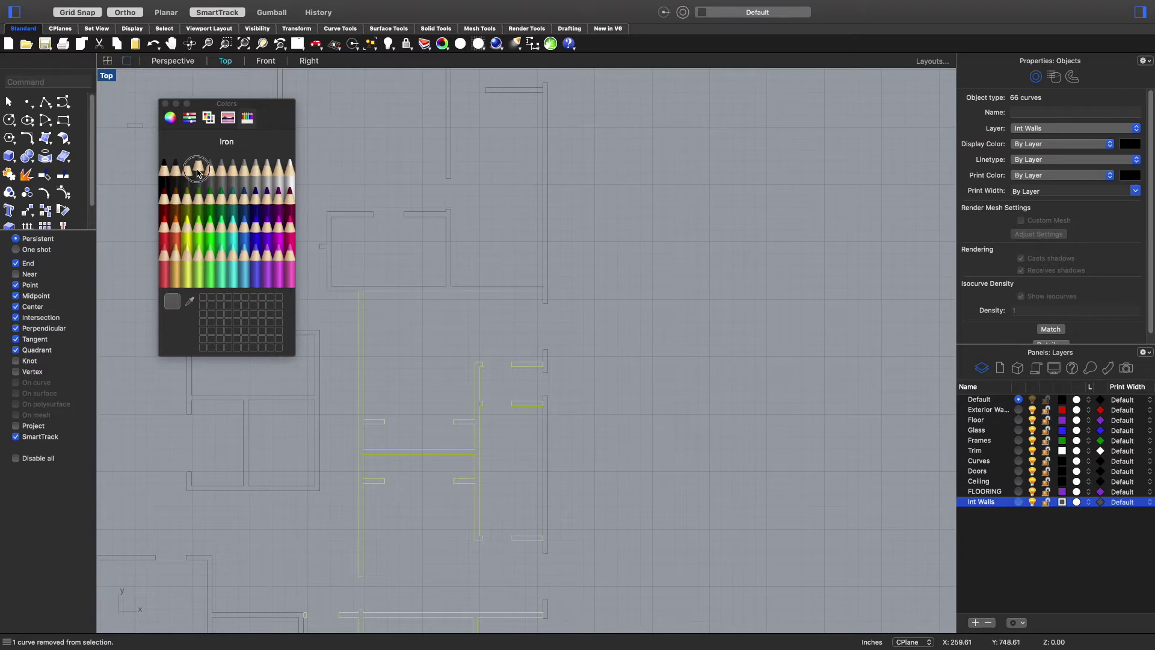
{"action": "left_click", "coordinate": [416, 381]}
{"action": "scroll", "coordinate": [539, 407], "scroll_direction": "up", "scroll_amount": 5}
{"action": "scroll", "coordinate": [458, 322], "scroll_direction": "down", "scroll_amount": 3}
- Set the Int Walls layer's colour to Blueberry and close the colour picker
{"action": "left_click", "coordinate": [1063, 504]}
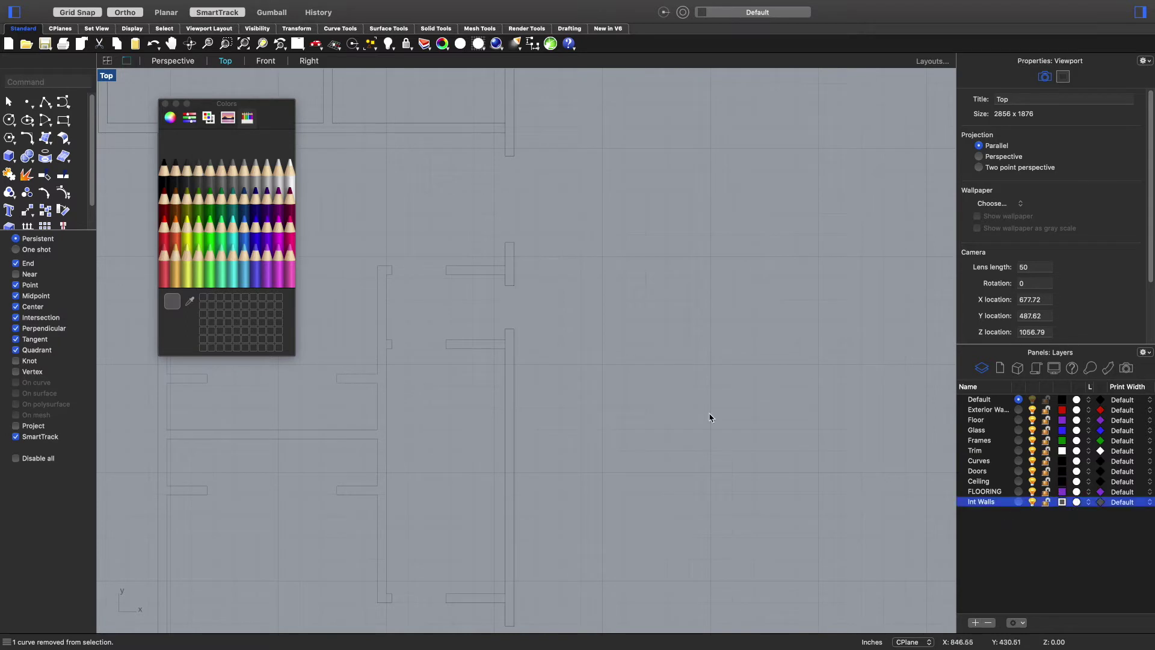
{"action": "left_click", "coordinate": [256, 230]}
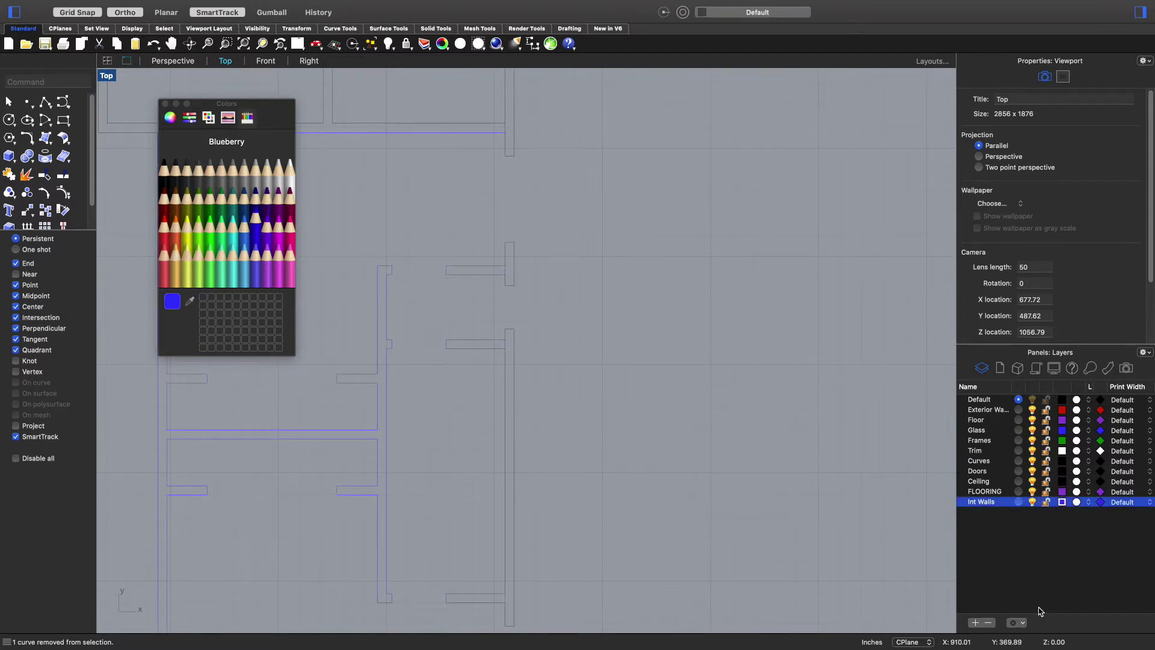
{"action": "left_click", "coordinate": [166, 104]}
- Select the interior walls of the enclosed rooms in the middle and north of the plan
{"action": "scroll", "coordinate": [444, 413], "scroll_direction": "down", "scroll_amount": 4}
{"action": "scroll", "coordinate": [500, 296], "scroll_direction": "up", "scroll_amount": 6}
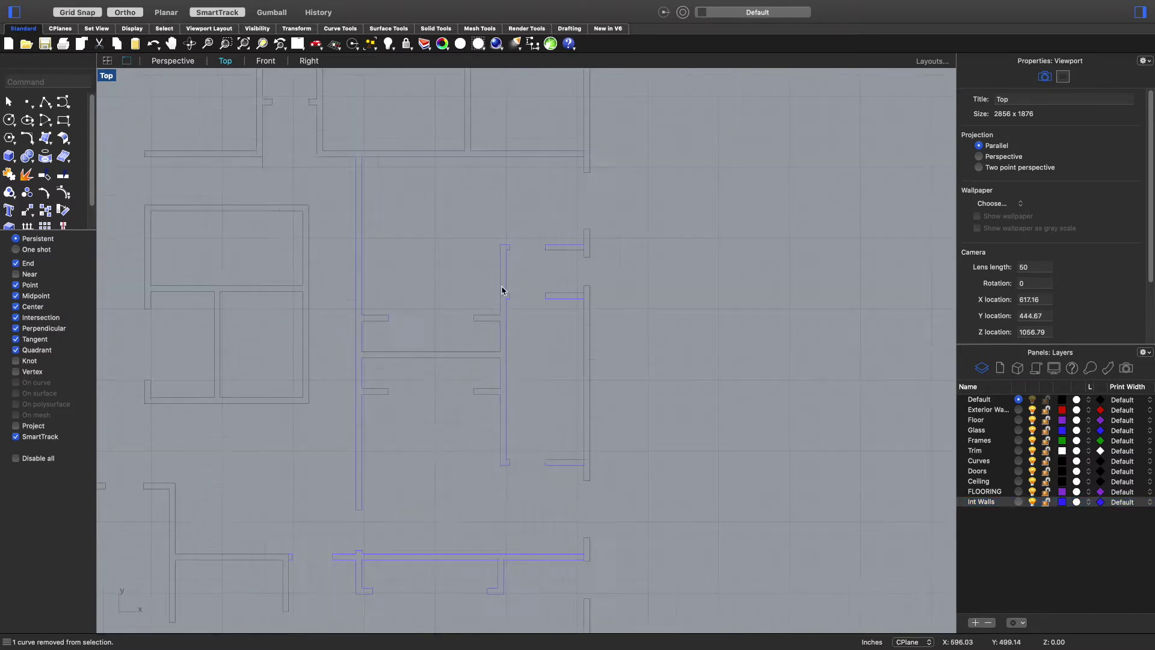
{"action": "scroll", "coordinate": [528, 328], "scroll_direction": "down", "scroll_amount": 10}
{"action": "right_click_drag", "start_coordinate": [534, 366], "coordinate": [560, 350]}
{"action": "right_click_drag", "start_coordinate": [441, 182], "coordinate": [588, 318]}
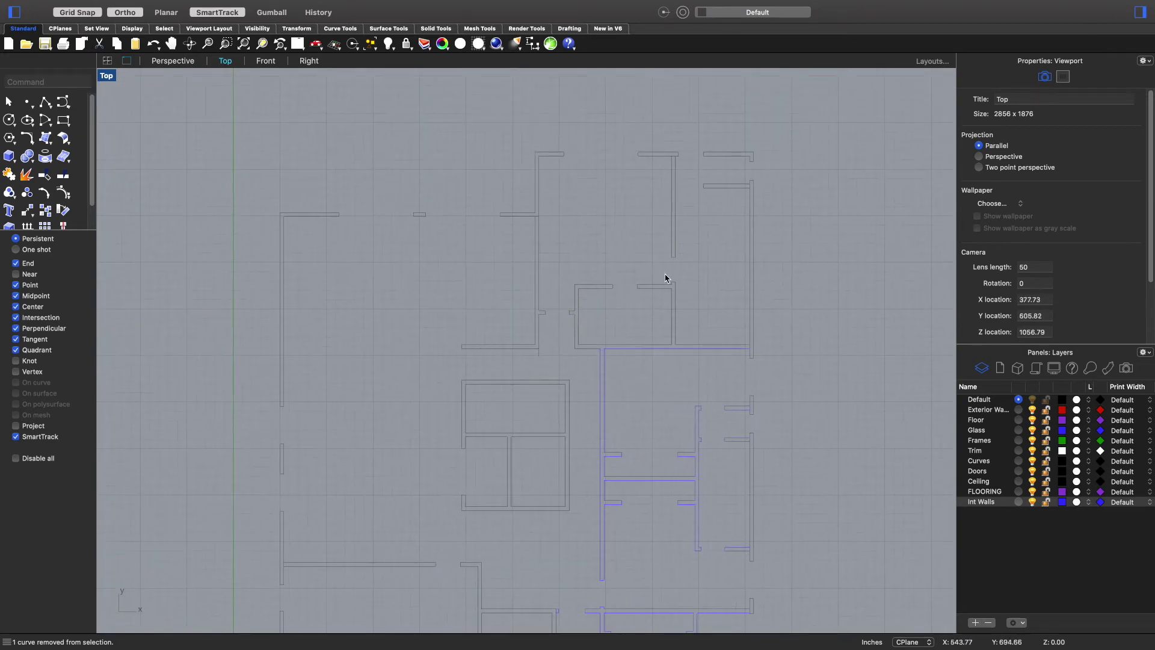
{"action": "left_click_drag", "start_coordinate": [431, 528], "coordinate": [487, 281]}
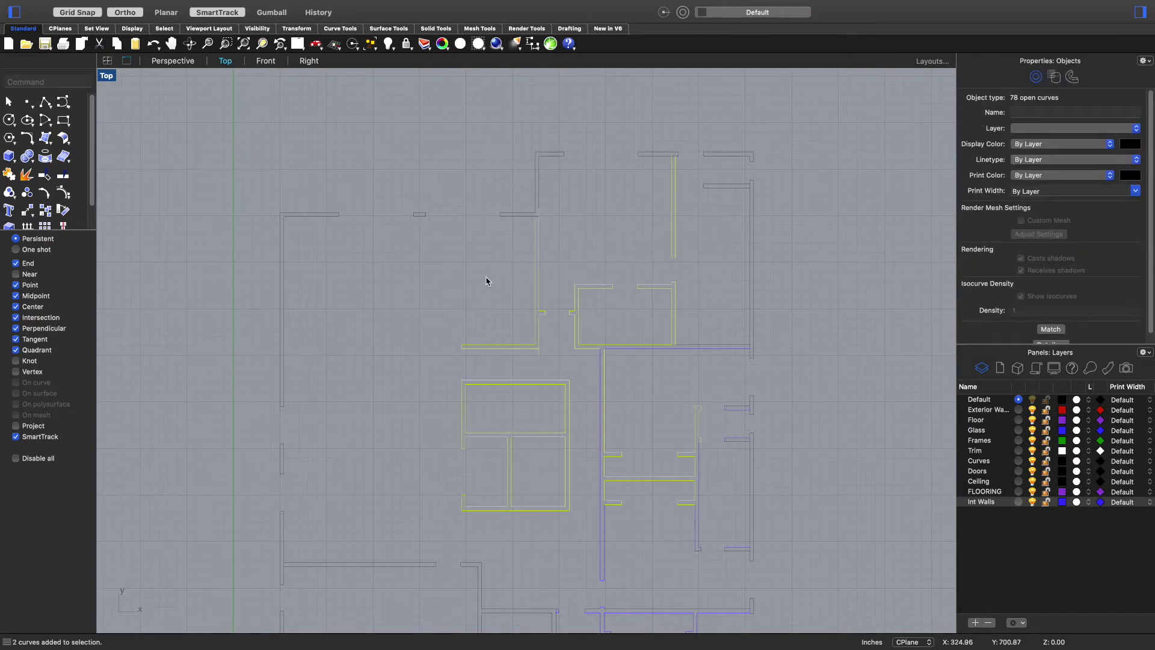
- Move the selected interior room walls to the Int Walls layer and clear the selection
{"action": "scroll", "coordinate": [532, 222], "scroll_direction": "up", "scroll_amount": 5}
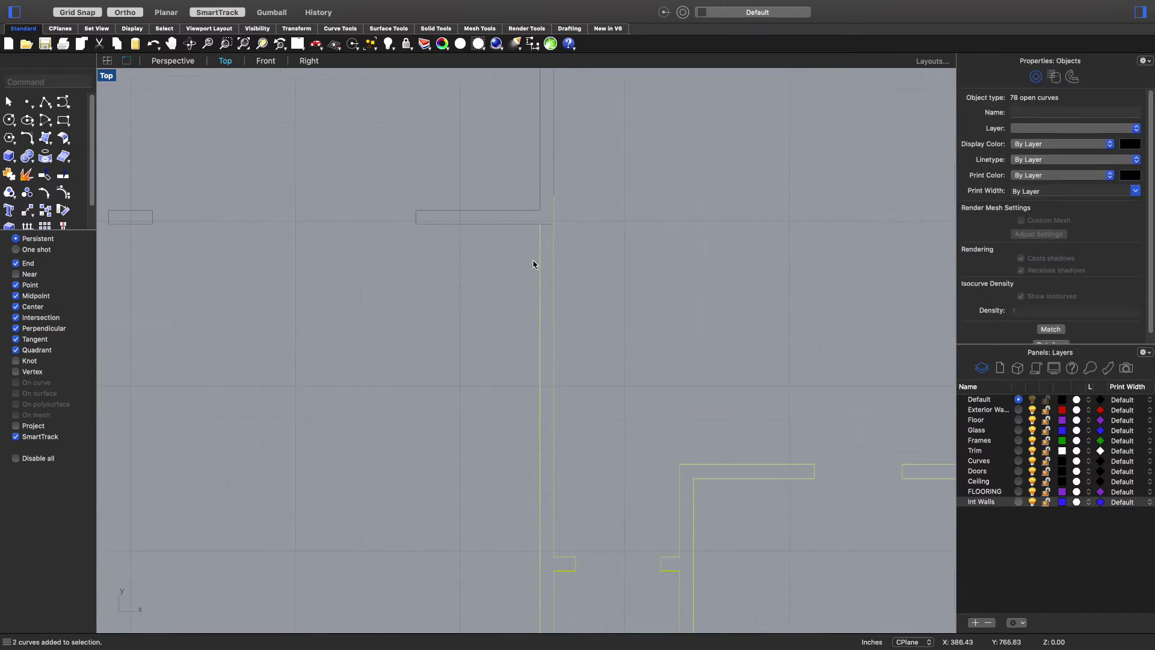
{"action": "scroll", "coordinate": [560, 210], "scroll_direction": "up", "scroll_amount": 5}
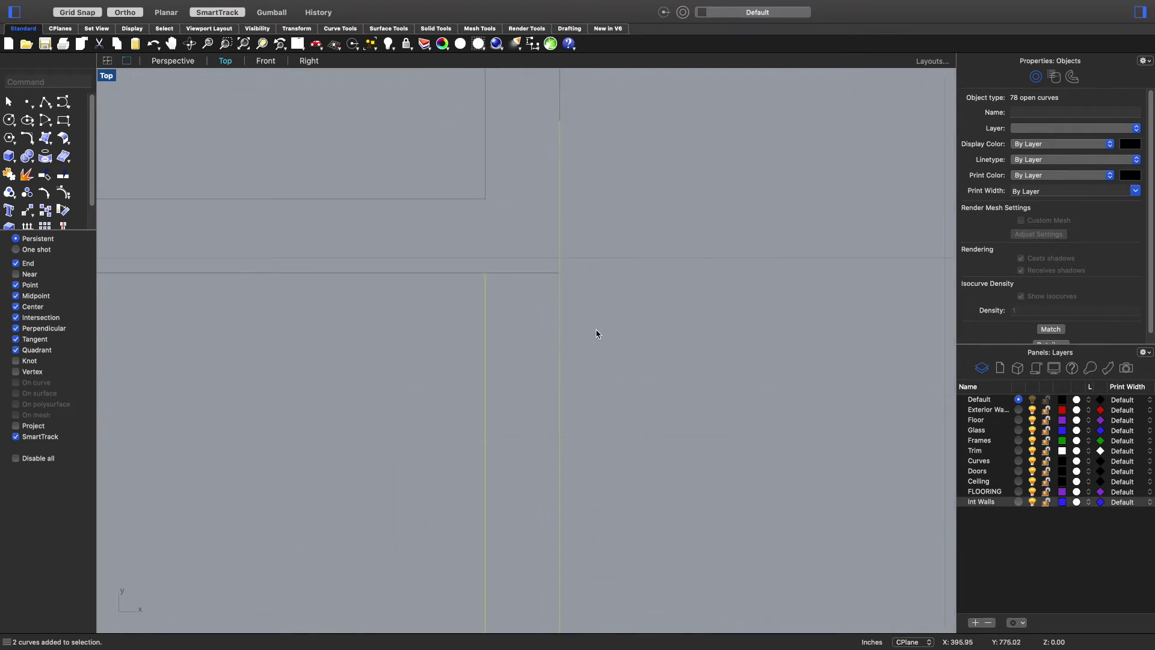
{"action": "scroll", "coordinate": [544, 233], "scroll_direction": "down", "scroll_amount": 5}
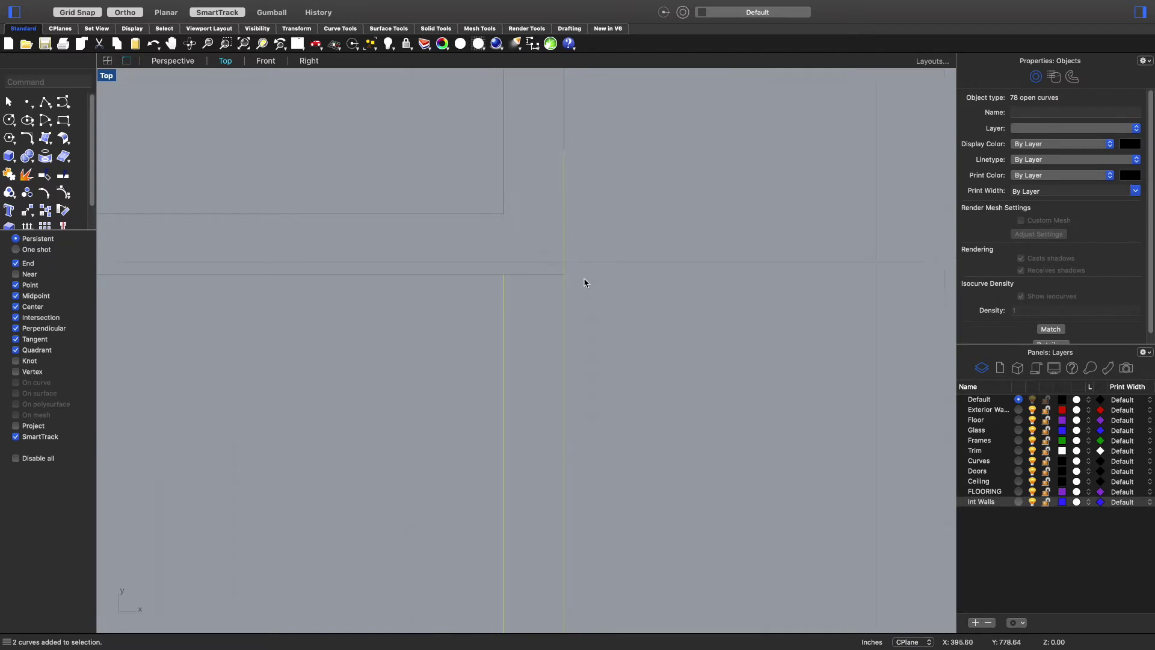
{"action": "scroll", "coordinate": [593, 301], "scroll_direction": "up", "scroll_amount": 3}
{"action": "scroll", "coordinate": [587, 334], "scroll_direction": "down", "scroll_amount": 3}
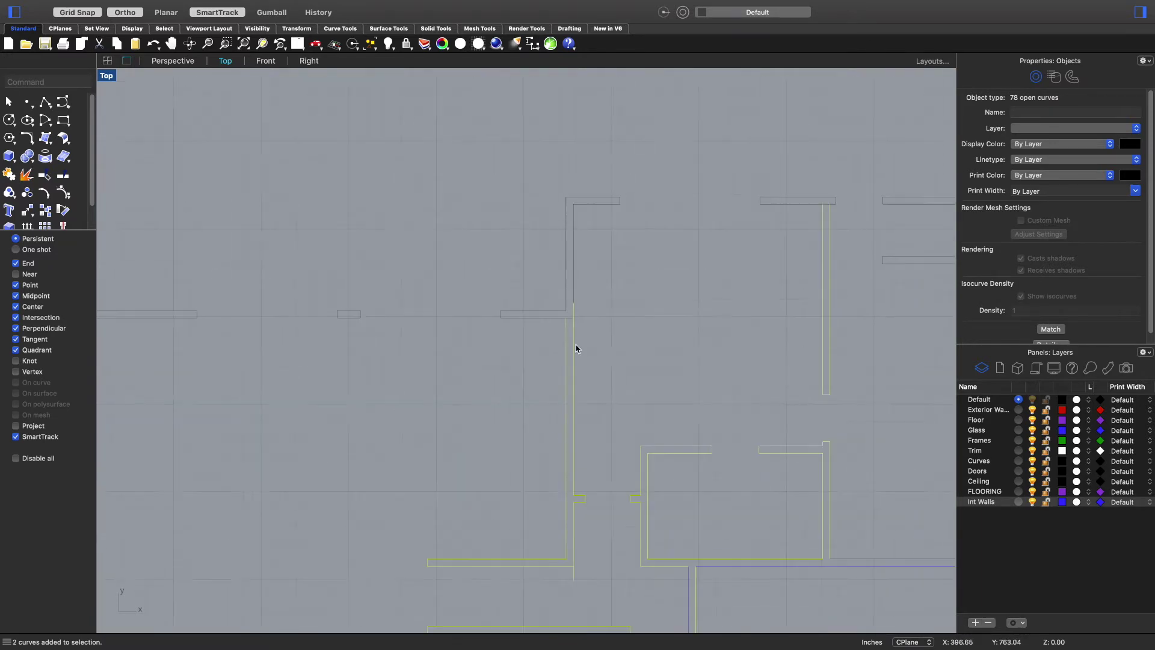
{"action": "scroll", "coordinate": [567, 323], "scroll_direction": "up", "scroll_amount": 4}
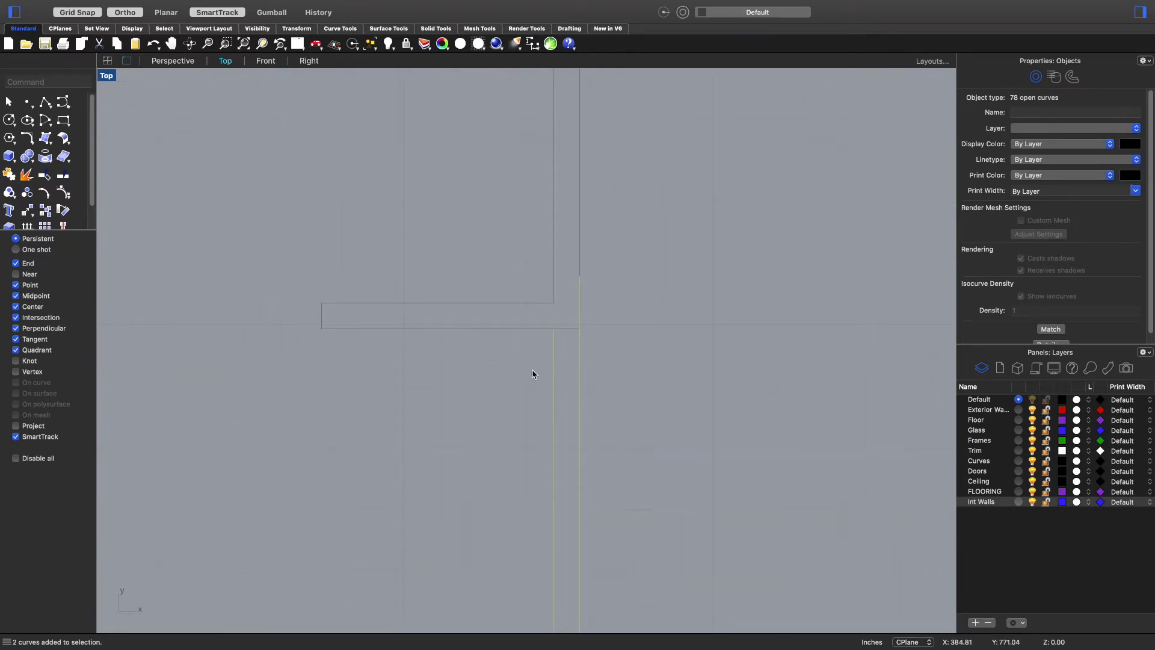
{"action": "scroll", "coordinate": [525, 362], "scroll_direction": "down", "scroll_amount": 4}
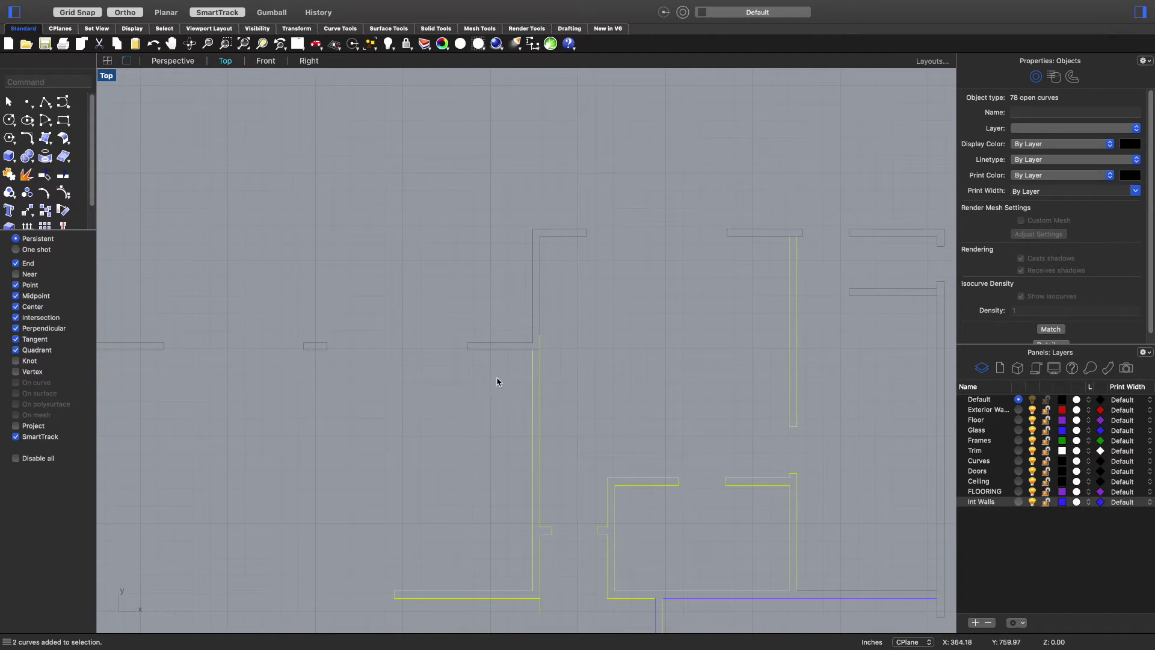
{"action": "right_click", "coordinate": [497, 381]}
{"action": "left_click", "coordinate": [489, 390]}
{"action": "right_click", "coordinate": [993, 504]}
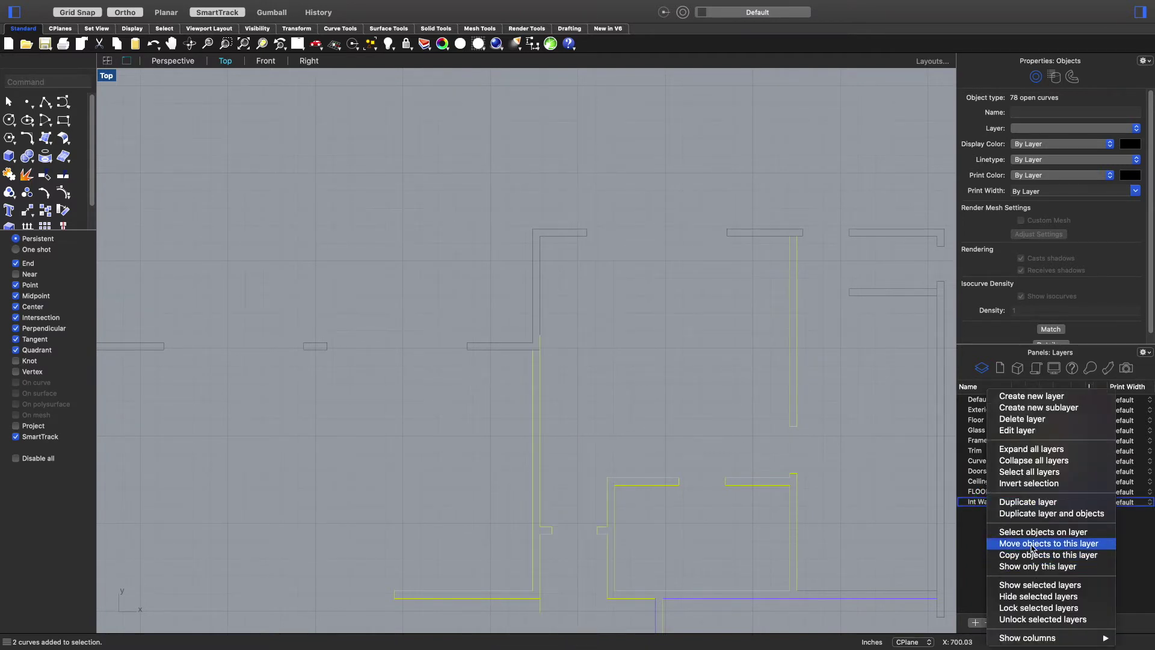
{"action": "key", "text": "Return"}
{"action": "key", "text": "Escape"}
- Delete the interior wall's east edge line that runs past the corner of the northern exterior wall
{"action": "scroll", "coordinate": [536, 380], "scroll_direction": "up", "scroll_amount": 5}
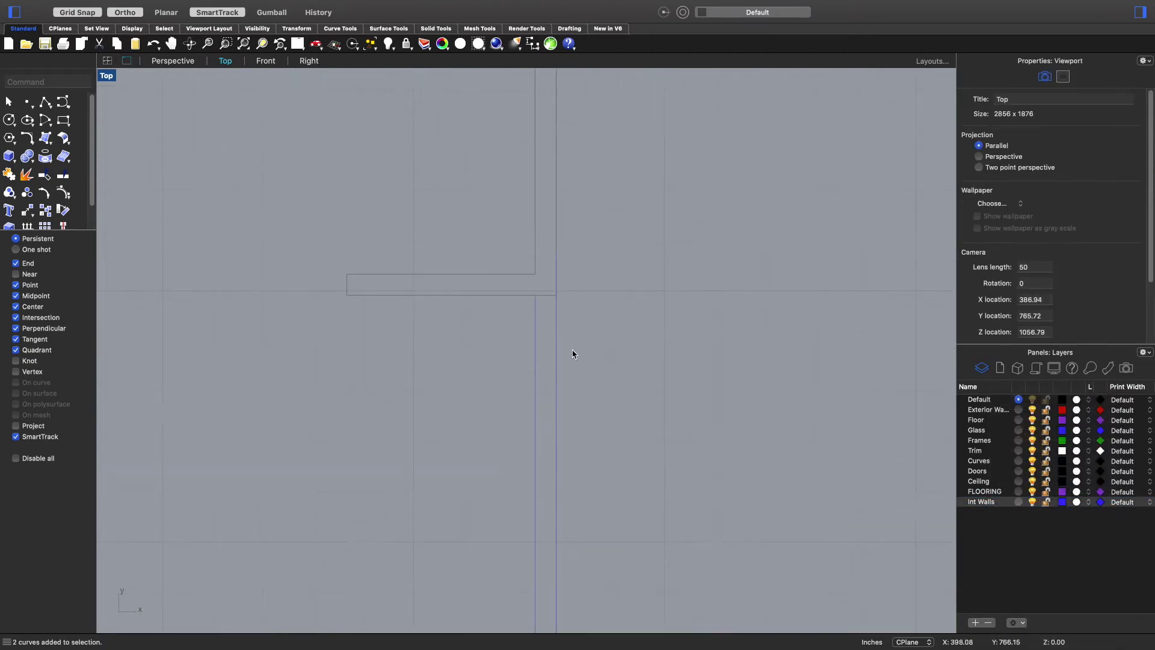
{"action": "left_click", "coordinate": [556, 363]}
{"action": "scroll", "coordinate": [557, 250], "scroll_direction": "down", "scroll_amount": 3}
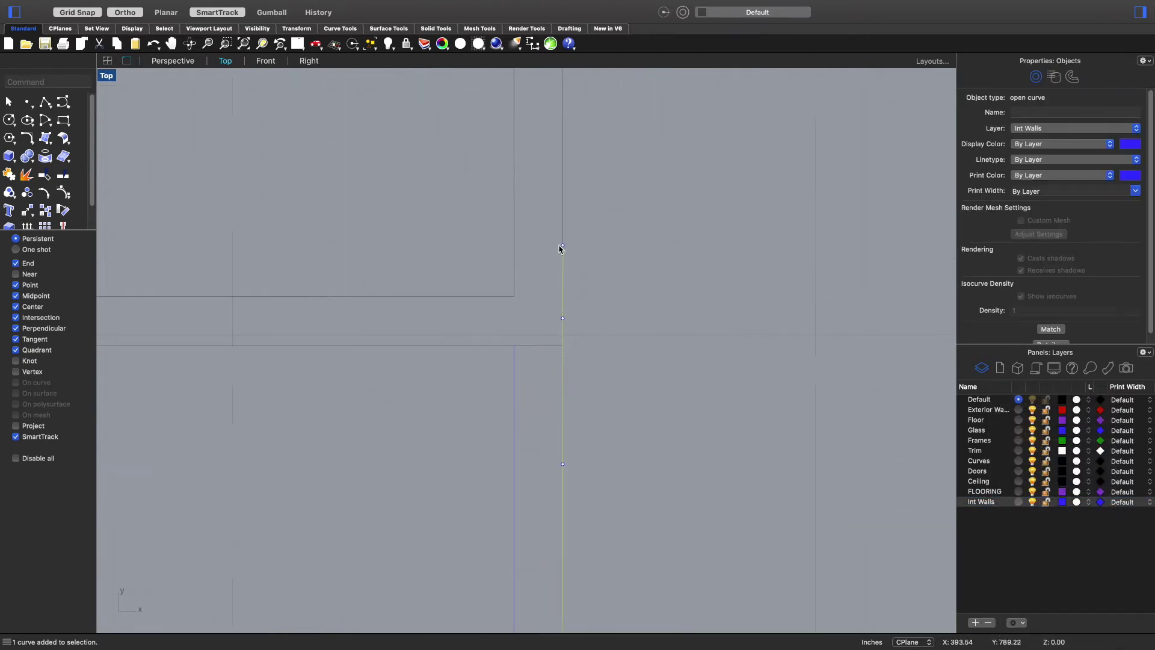
{"action": "left_click", "coordinate": [580, 300]}
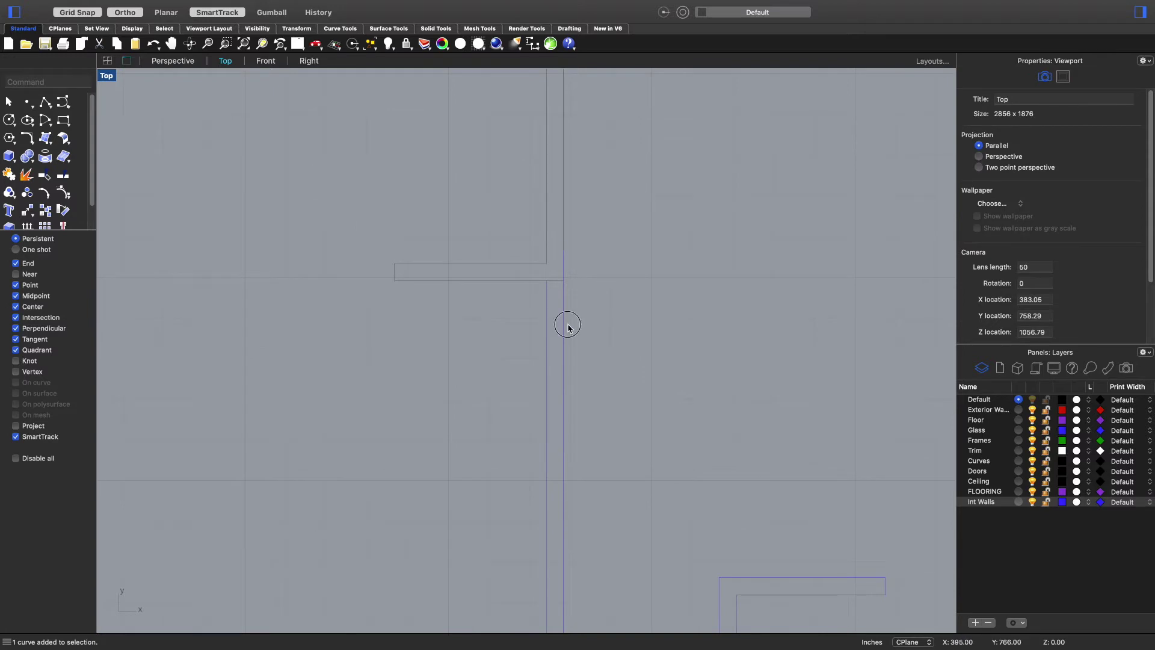
{"action": "left_click", "coordinate": [568, 326]}
{"action": "scroll", "coordinate": [680, 332], "scroll_direction": "down", "scroll_amount": 3}
{"action": "key", "text": "Delete"}
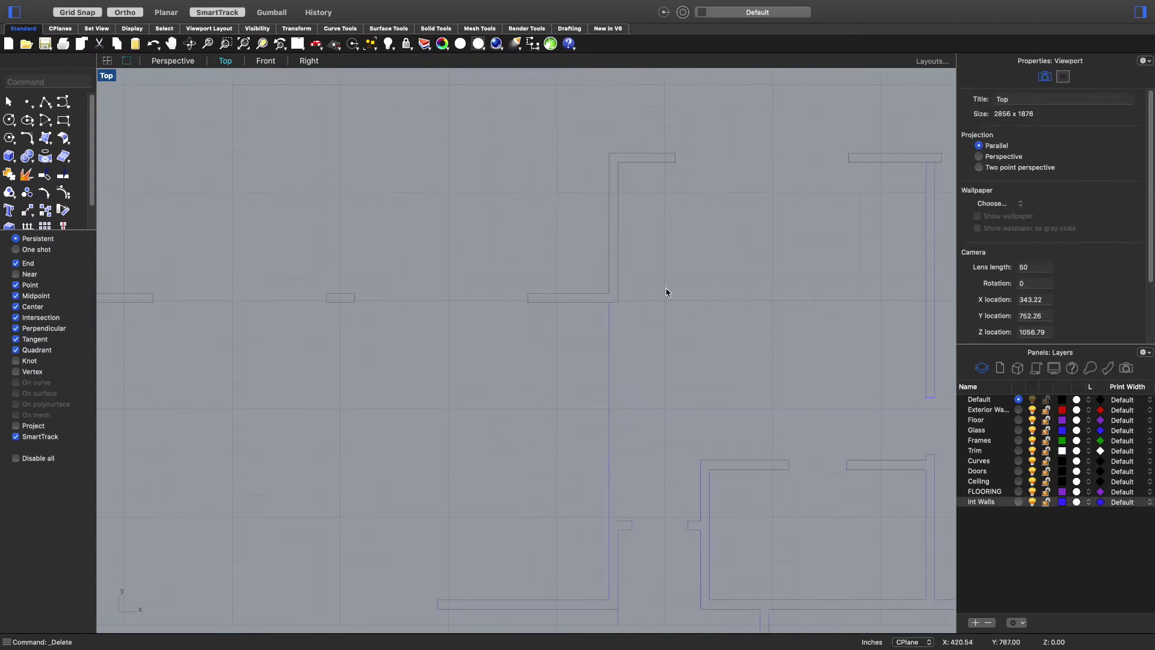
- Make Int Walls the current layer and draw a line from the door stub's corner up to the exterior wall corner
{"action": "scroll", "coordinate": [659, 320], "scroll_direction": "down", "scroll_amount": 5}
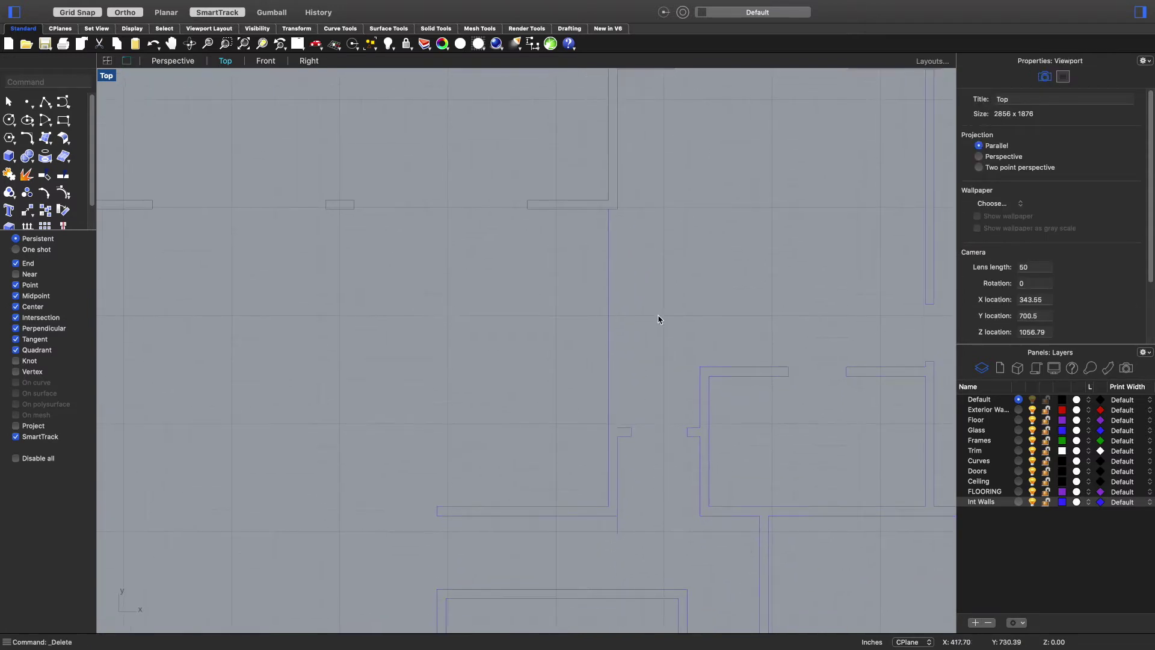
{"action": "left_click", "coordinate": [1020, 503]}
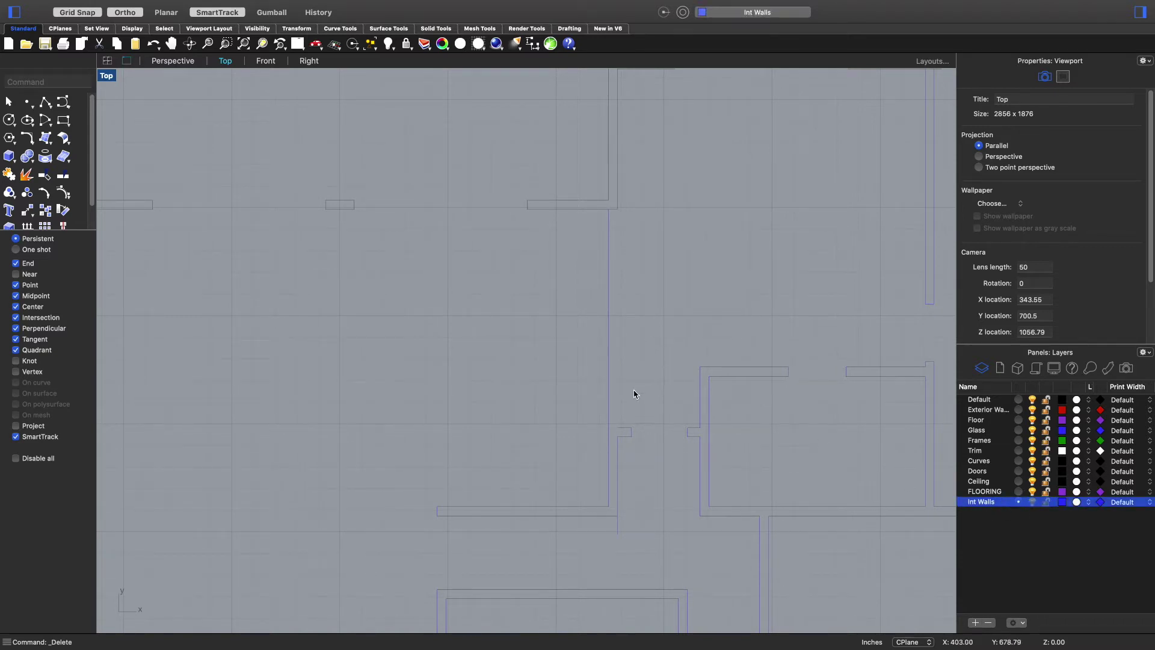
{"action": "type", "text": "line"}
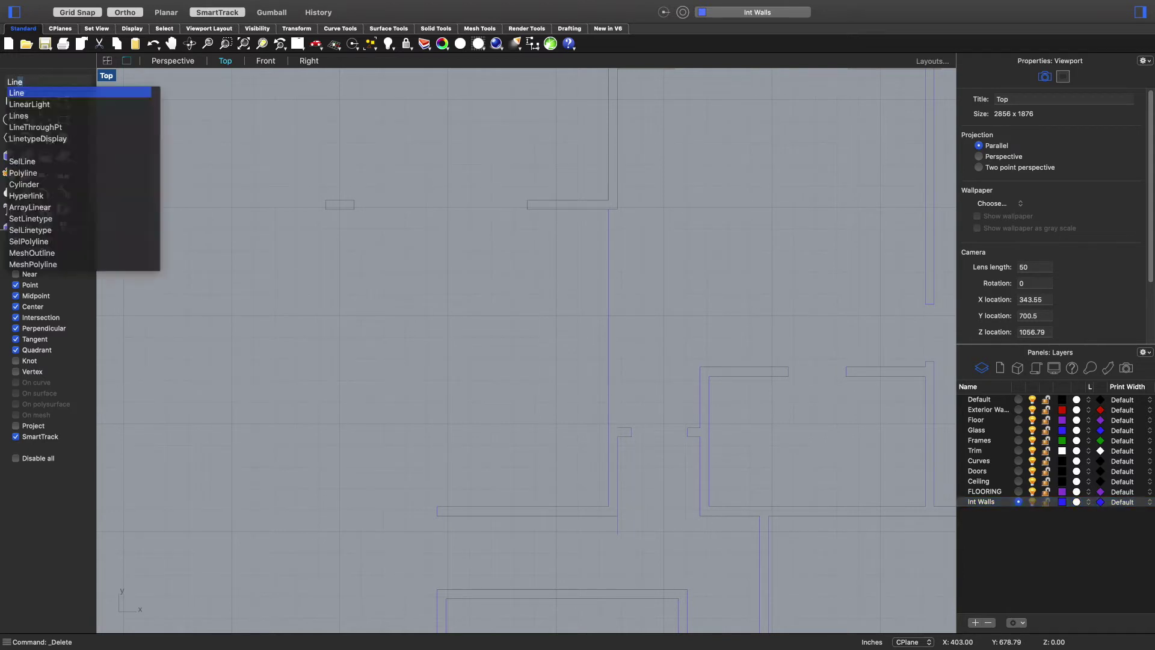
{"action": "key", "text": "Return"}
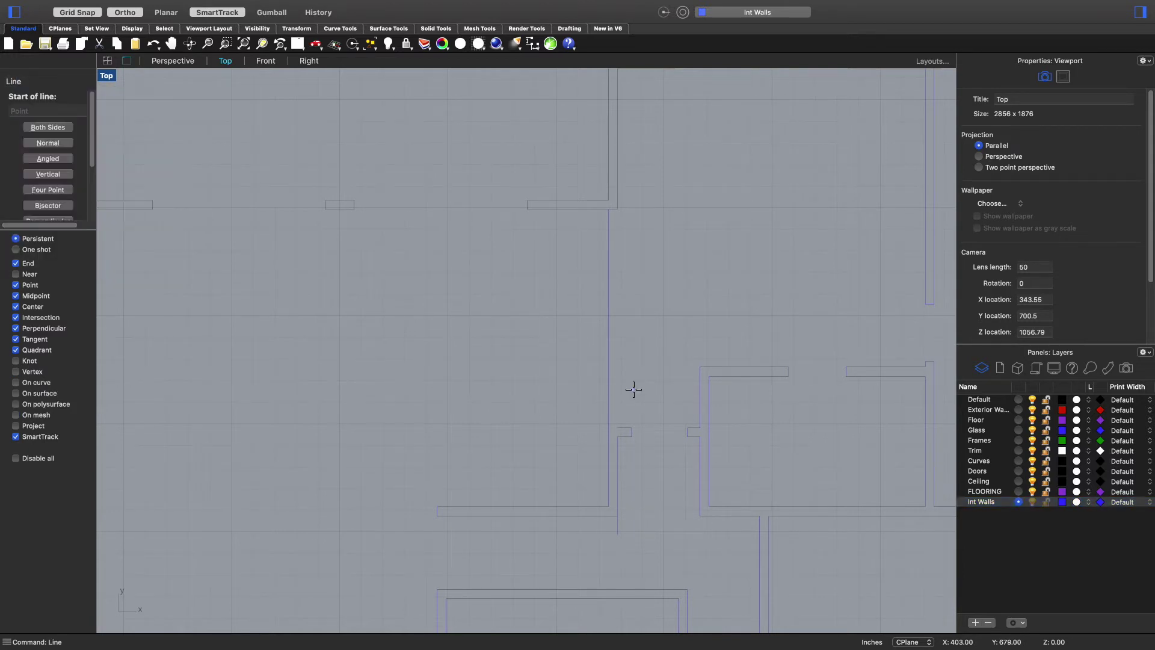
{"action": "left_click", "coordinate": [618, 428]}
{"action": "left_click", "coordinate": [616, 208]}
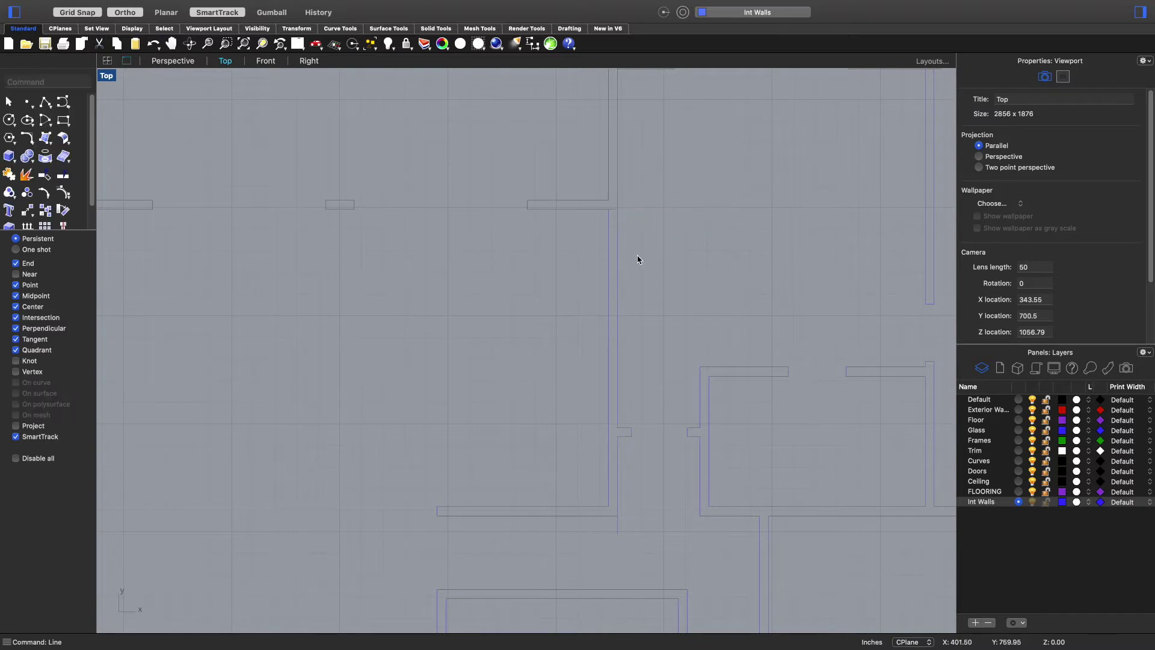
- Assign the short line capping the interior wall at the exterior wall junction to the Int Walls layer
{"action": "left_click", "coordinate": [627, 188]}
{"action": "scroll", "coordinate": [622, 207], "scroll_direction": "up", "scroll_amount": 5}
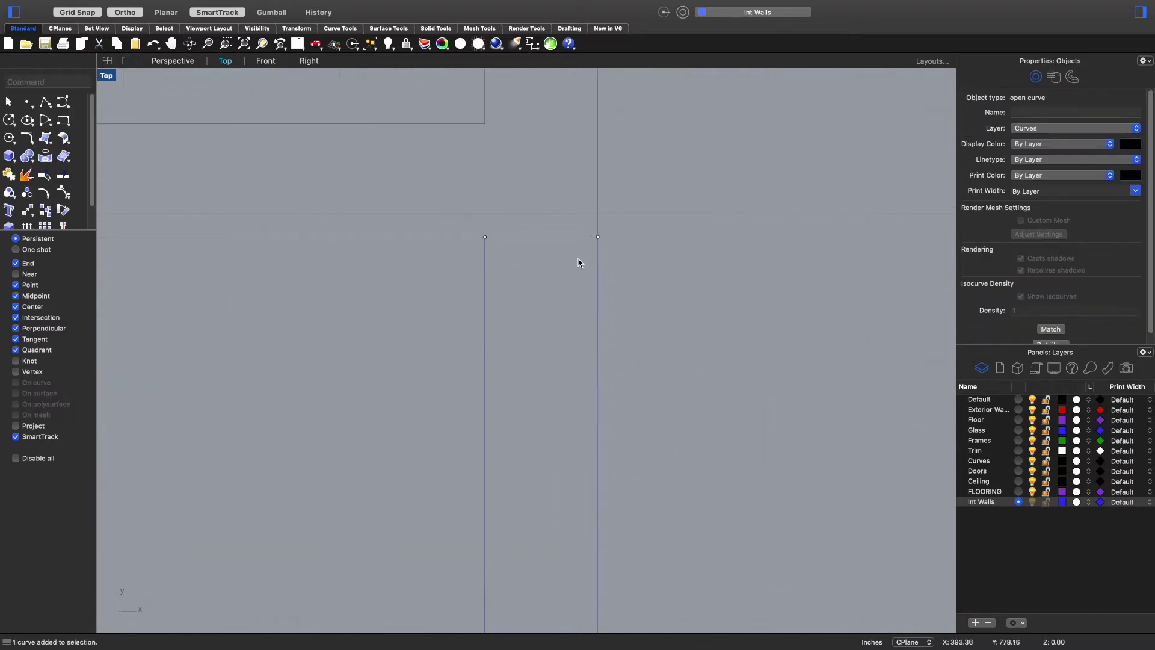
{"action": "right_click", "coordinate": [984, 504]}
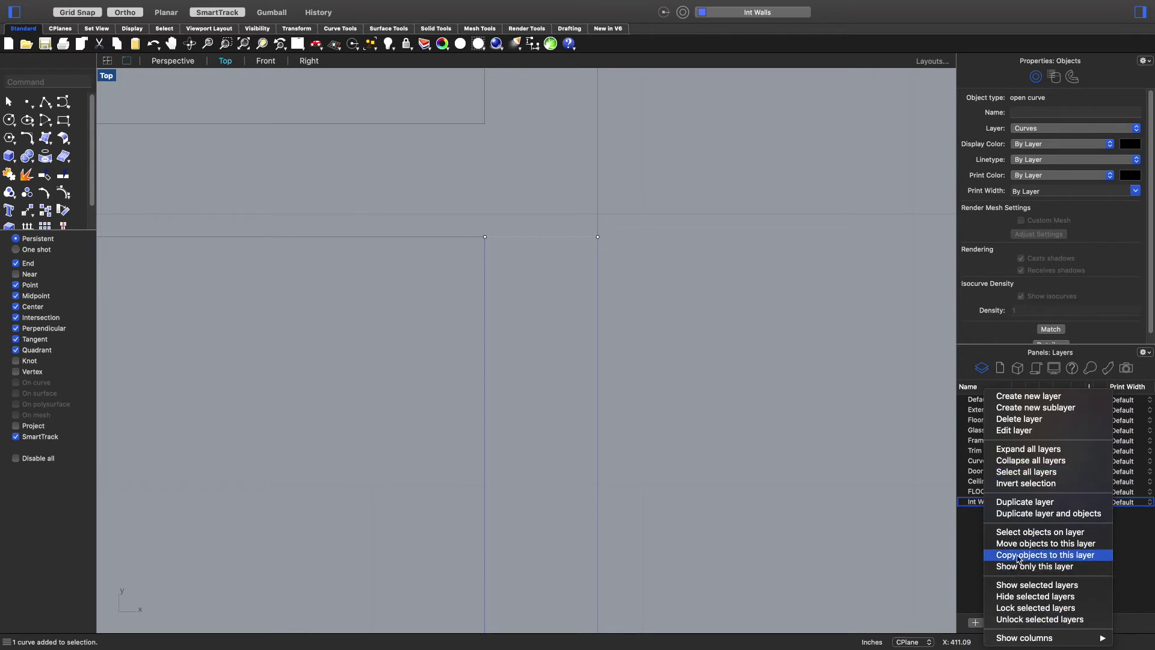
{"action": "left_click", "coordinate": [796, 477]}
{"action": "scroll", "coordinate": [469, 309], "scroll_direction": "down", "scroll_amount": 6}
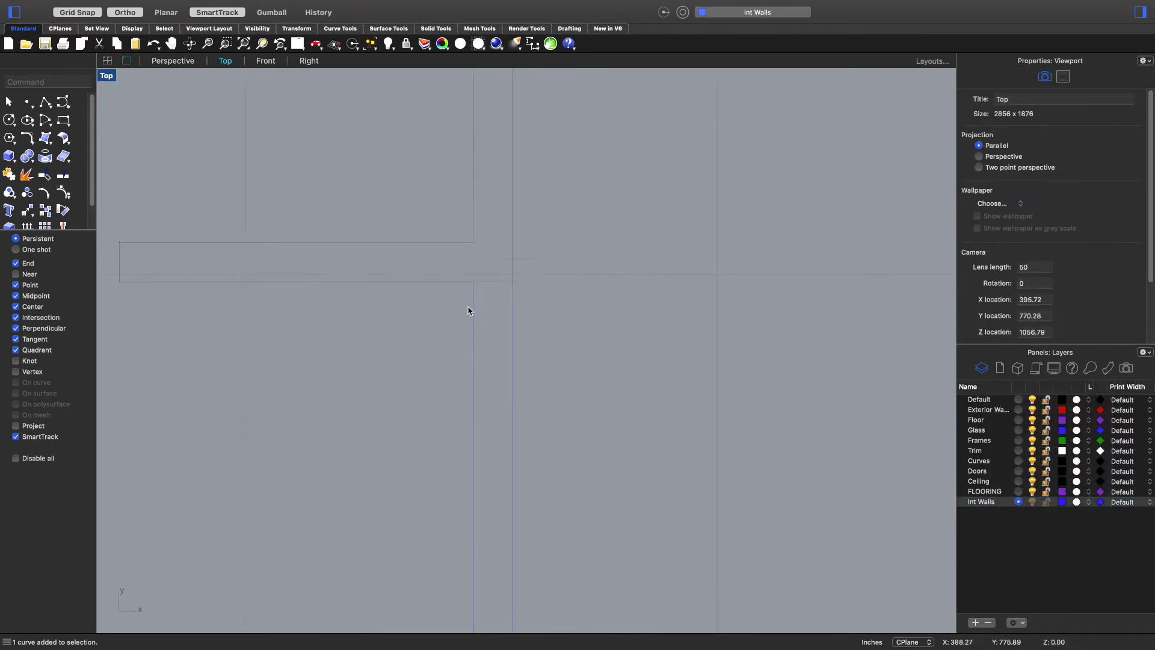
- Select the long vertical partition with its door stubs and cross wall, and move these curves to the Int Walls layer
{"action": "scroll", "coordinate": [546, 397], "scroll_direction": "down", "scroll_amount": 10}
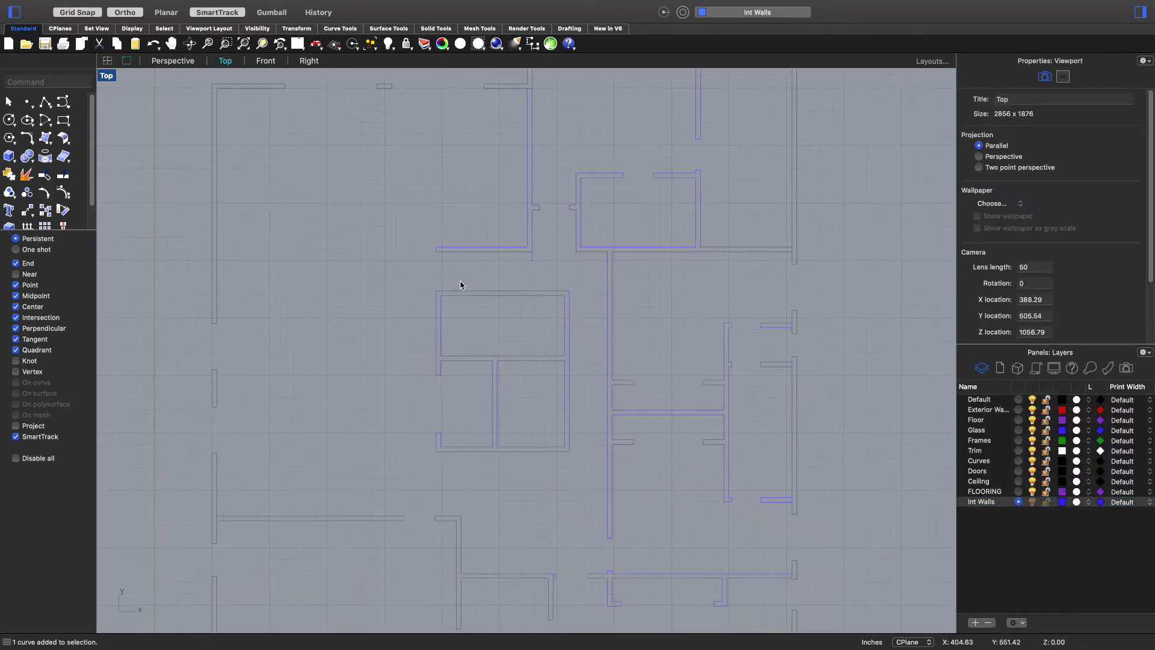
{"action": "right_click_drag", "start_coordinate": [674, 325], "coordinate": [614, 212]}
{"action": "left_click_drag", "start_coordinate": [611, 203], "coordinate": [521, 466]}
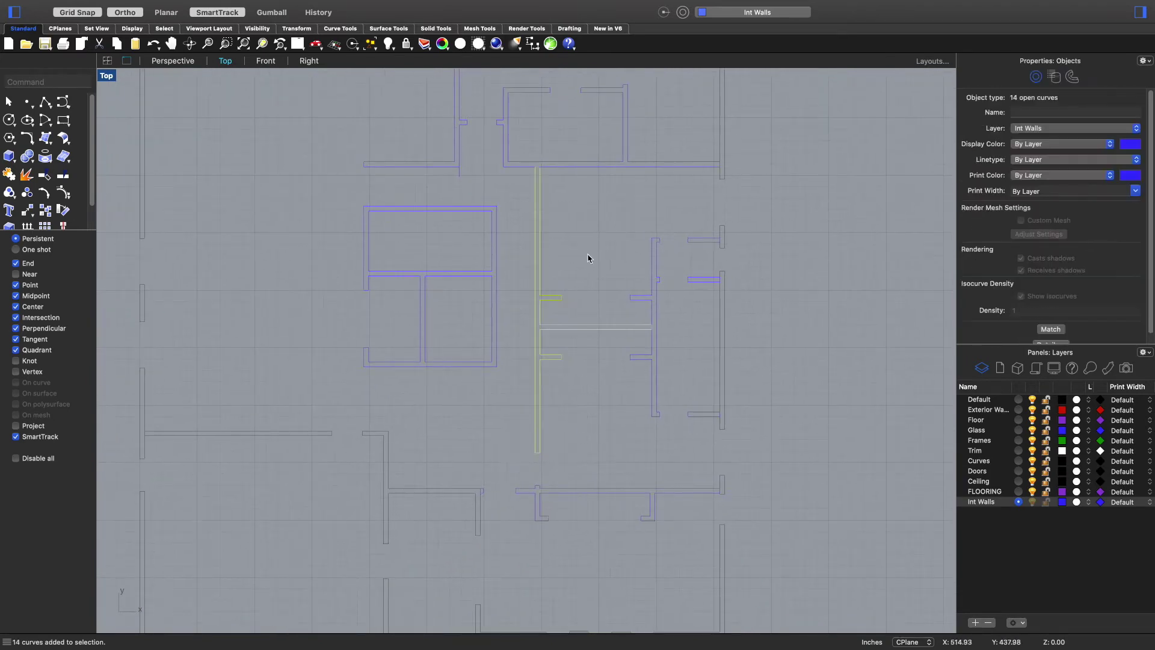
{"action": "right_click", "coordinate": [993, 506]}
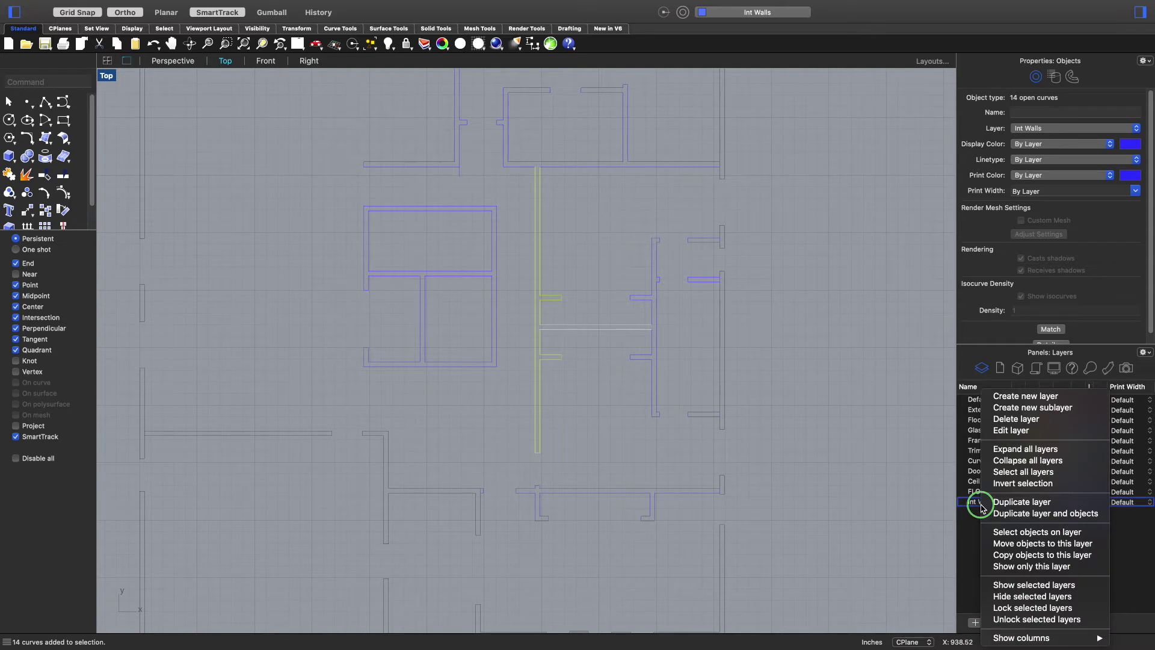
{"action": "left_click", "coordinate": [1023, 539]}
{"action": "key", "text": "Escape"}
- Move the two horizontal wall lines running from the long partition and northern room to the east exterior wall onto the Int Walls layer
{"action": "scroll", "coordinate": [505, 261], "scroll_direction": "up", "scroll_amount": 10}
{"action": "scroll", "coordinate": [692, 280], "scroll_direction": "down", "scroll_amount": 10}
{"action": "scroll", "coordinate": [776, 307], "scroll_direction": "up", "scroll_amount": 3}
{"action": "scroll", "coordinate": [727, 283], "scroll_direction": "up", "scroll_amount": 5}
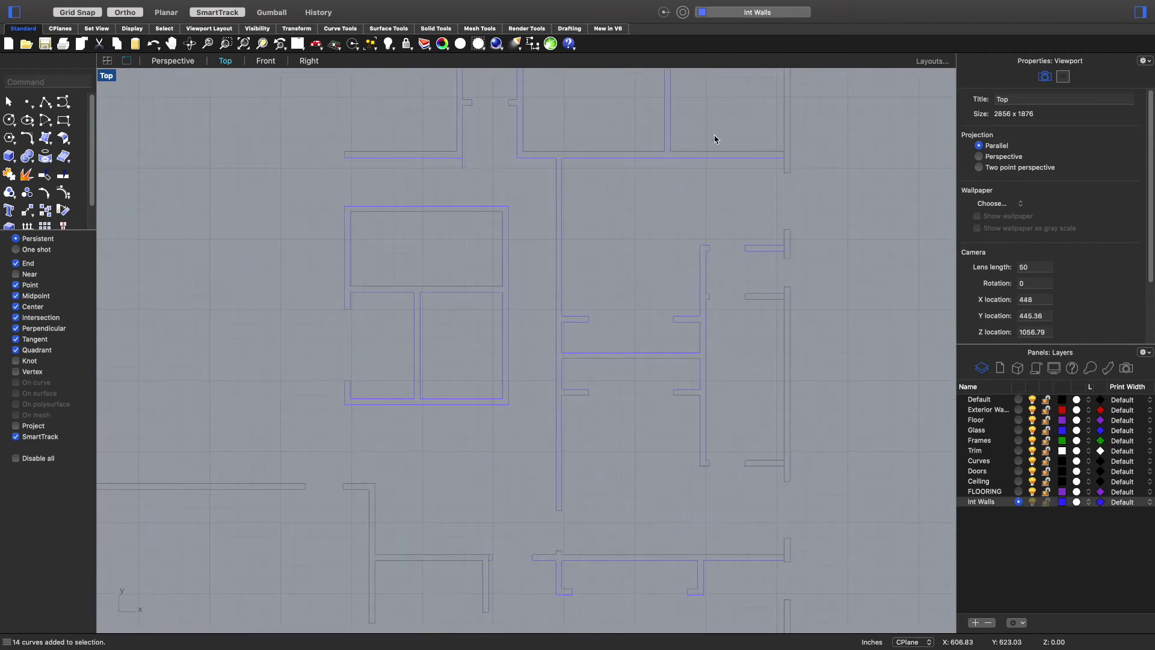
{"action": "left_click", "coordinate": [686, 158]}
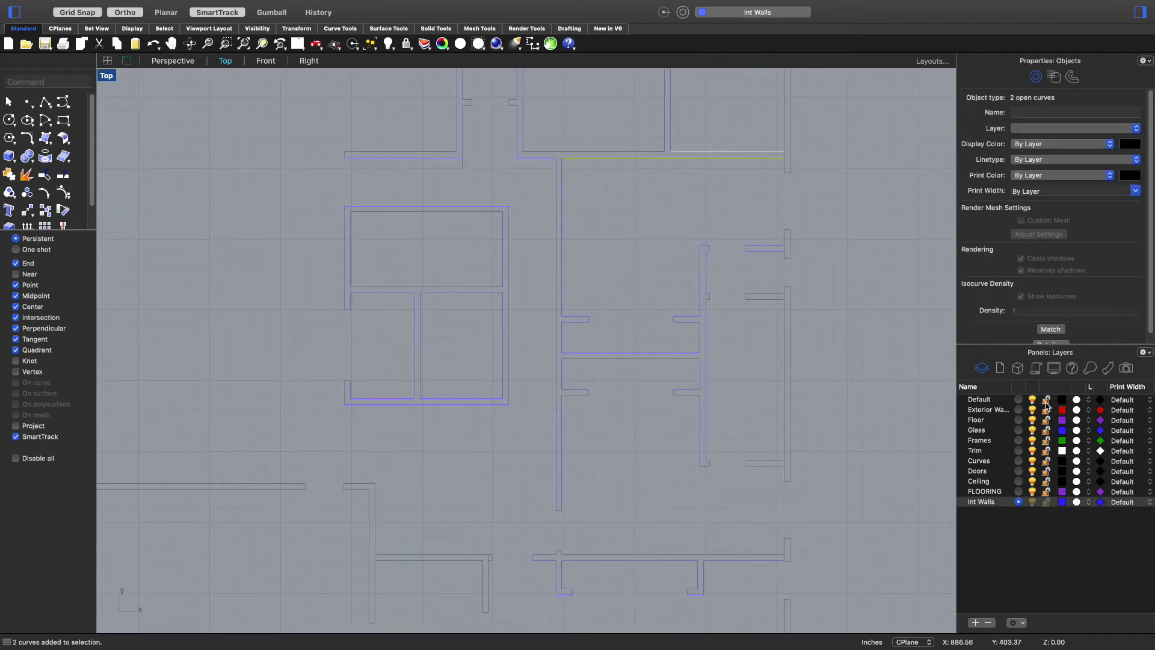
{"action": "right_click", "coordinate": [987, 508]}
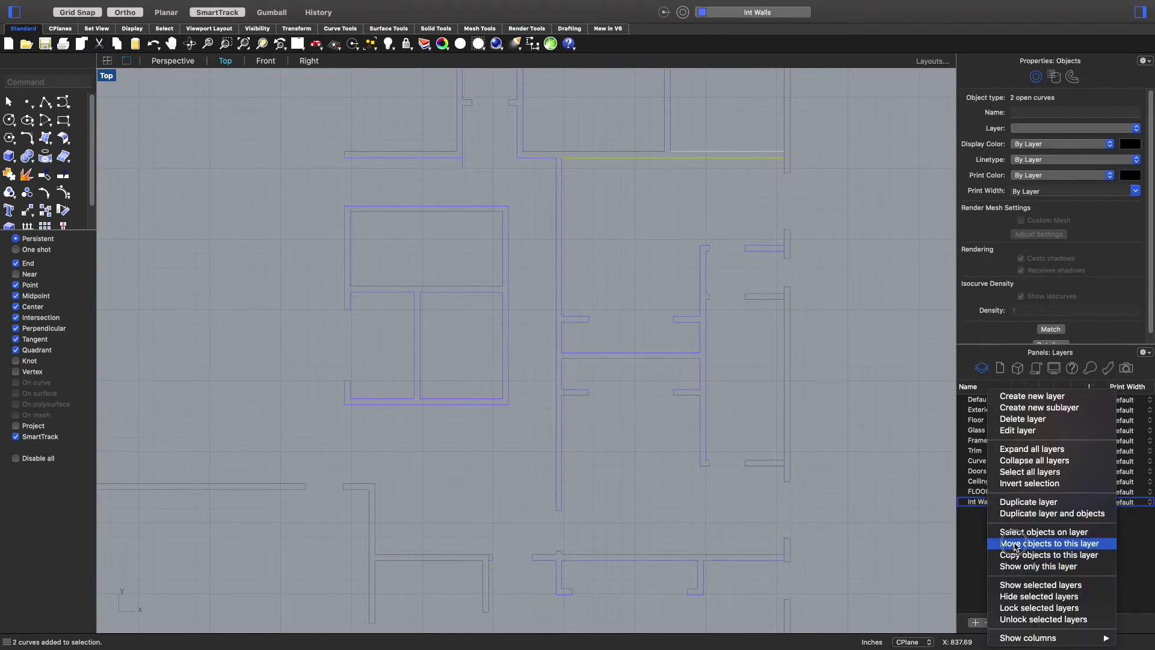
{"action": "left_click", "coordinate": [1015, 543]}
- Draw a 5-inch line across the southern vertical wall, level with the upper edge of the horizontal wall branching off it
{"action": "scroll", "coordinate": [716, 512], "scroll_direction": "down", "scroll_amount": 5}
{"action": "scroll", "coordinate": [632, 508], "scroll_direction": "up", "scroll_amount": 5}
{"action": "right_click_drag", "start_coordinate": [632, 508], "coordinate": [709, 417]}
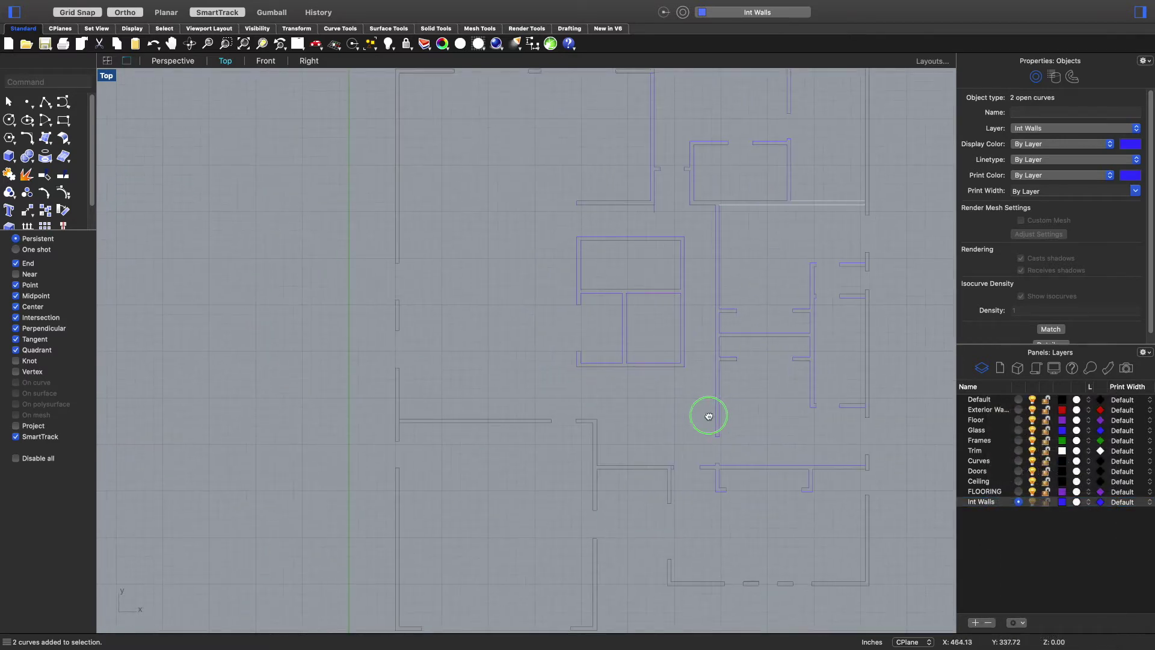
{"action": "right_click_drag", "start_coordinate": [567, 399], "coordinate": [673, 347]}
{"action": "scroll", "coordinate": [692, 349], "scroll_direction": "up", "scroll_amount": 4}
{"action": "scroll", "coordinate": [777, 385], "scroll_direction": "down", "scroll_amount": 3}
{"action": "right_click_drag", "start_coordinate": [758, 343], "coordinate": [622, 287]}
{"action": "scroll", "coordinate": [617, 285], "scroll_direction": "up", "scroll_amount": 4}
{"action": "type", "text": "Line"}
{"action": "key", "text": "Return"}
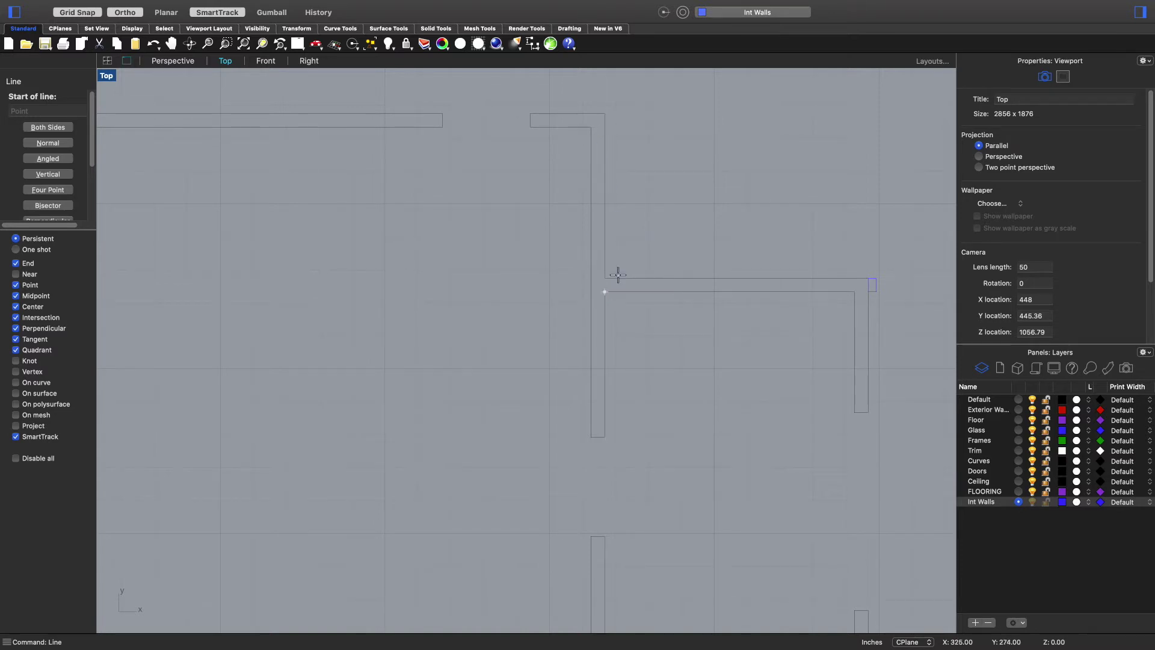
{"action": "left_click", "coordinate": [605, 278]}
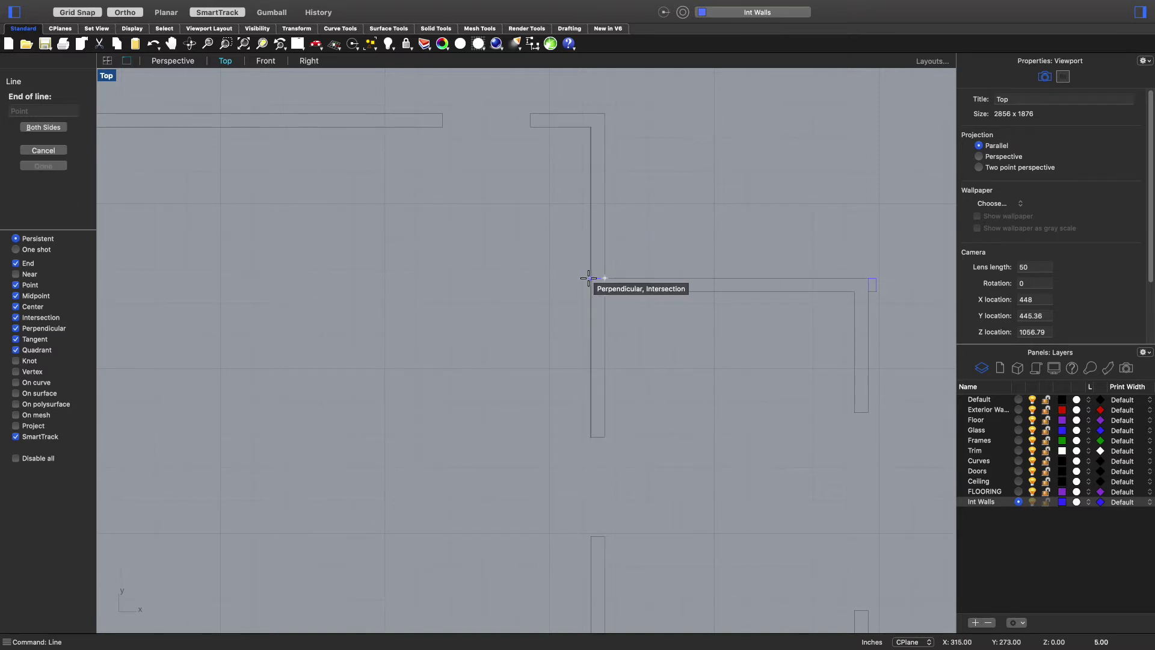
{"action": "left_click", "coordinate": [588, 277]}
{"action": "right_click_drag", "start_coordinate": [698, 368], "coordinate": [546, 370]}
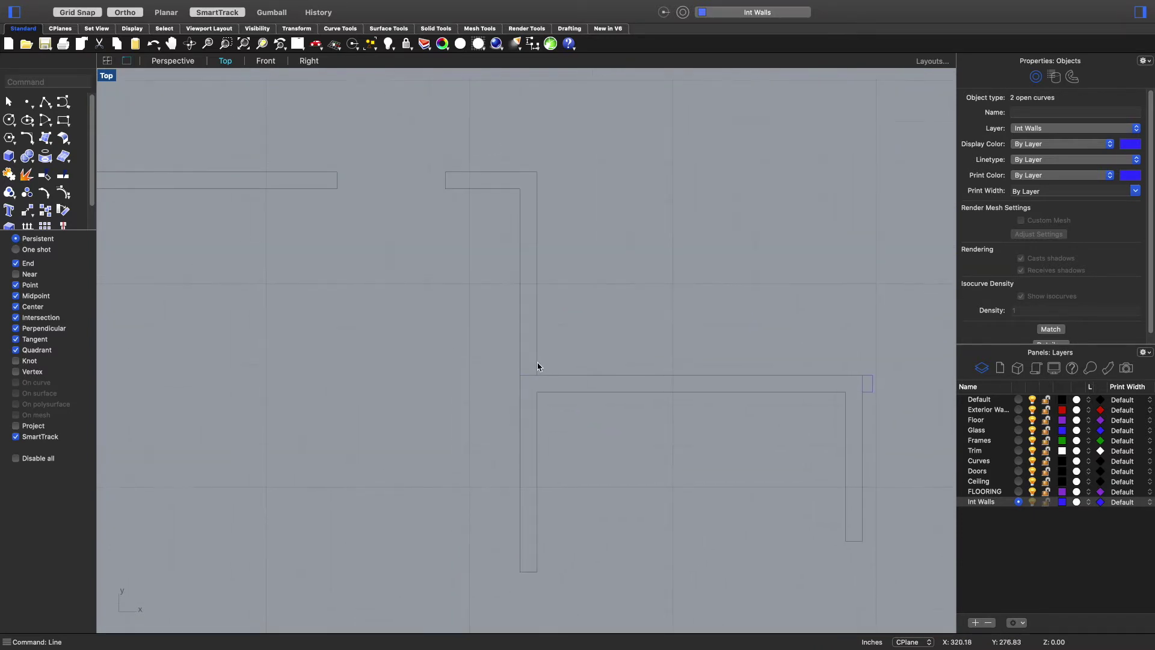
- Trim away the vertical wall's west edge above the new short cross line
{"action": "left_click", "coordinate": [519, 359]}
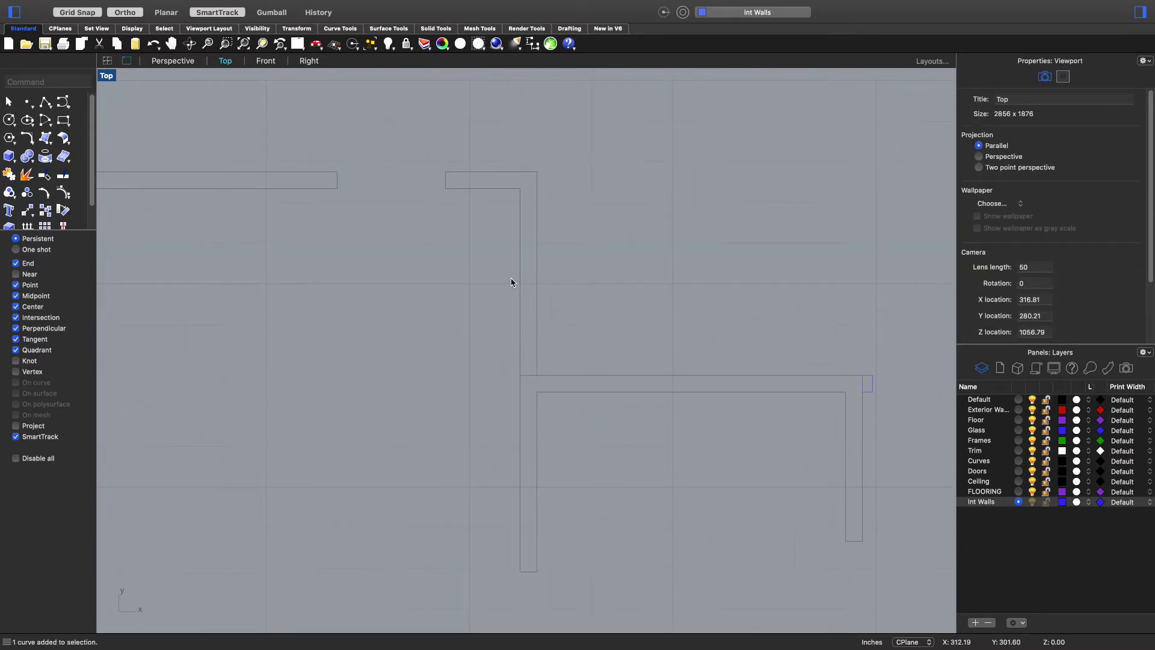
{"action": "type", "text": "tr"}
{"action": "key", "text": "Return"}
{"action": "left_click", "coordinate": [529, 380]}
{"action": "key", "text": "Return"}
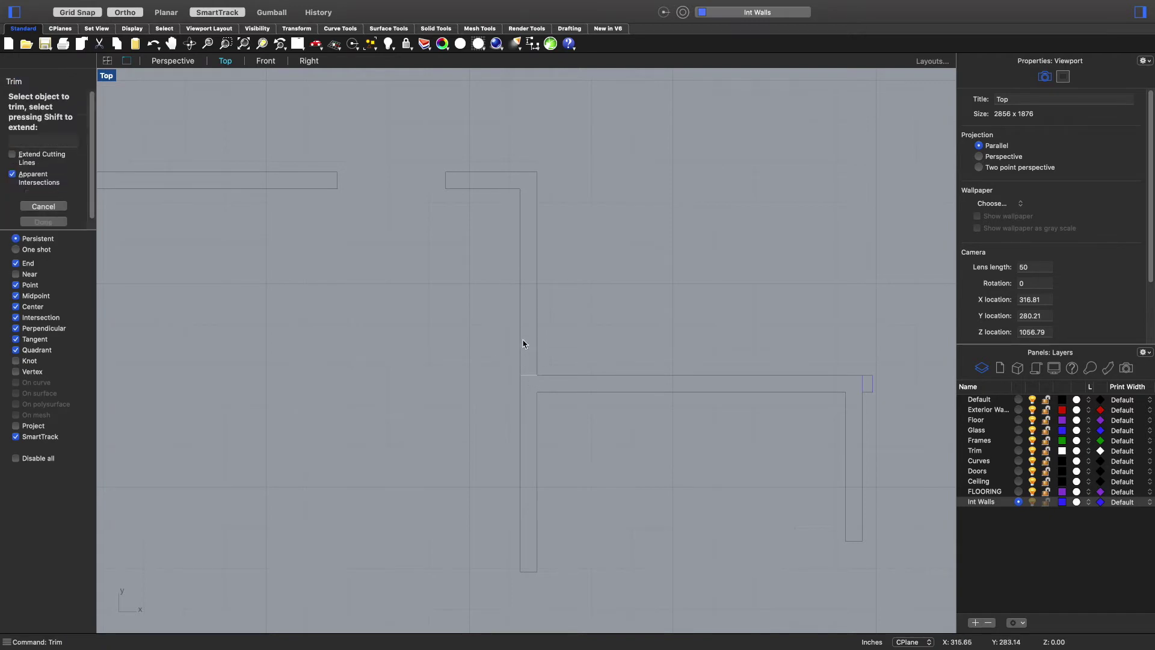
{"action": "left_click", "coordinate": [521, 343]}
{"action": "key", "text": "Return"}
- Draw a 55-inch vertical line from the short cross line's west end up to the wall's inner corner
{"action": "type", "text": "Line"}
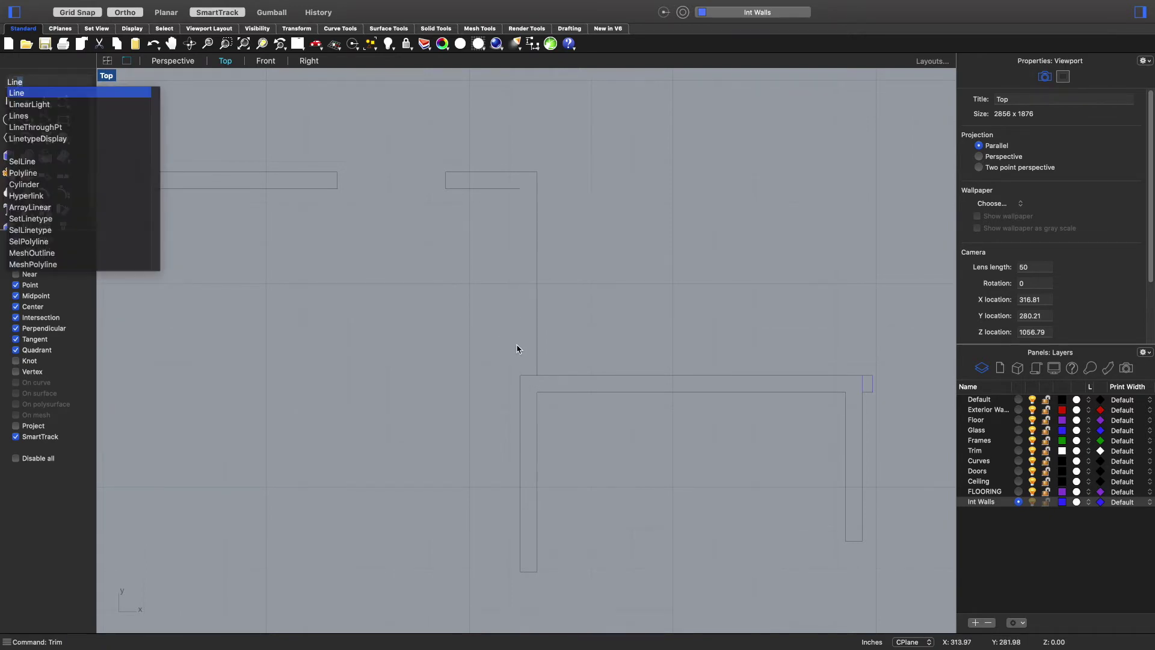
{"action": "key", "text": "Return"}
{"action": "left_click", "coordinate": [520, 376]}
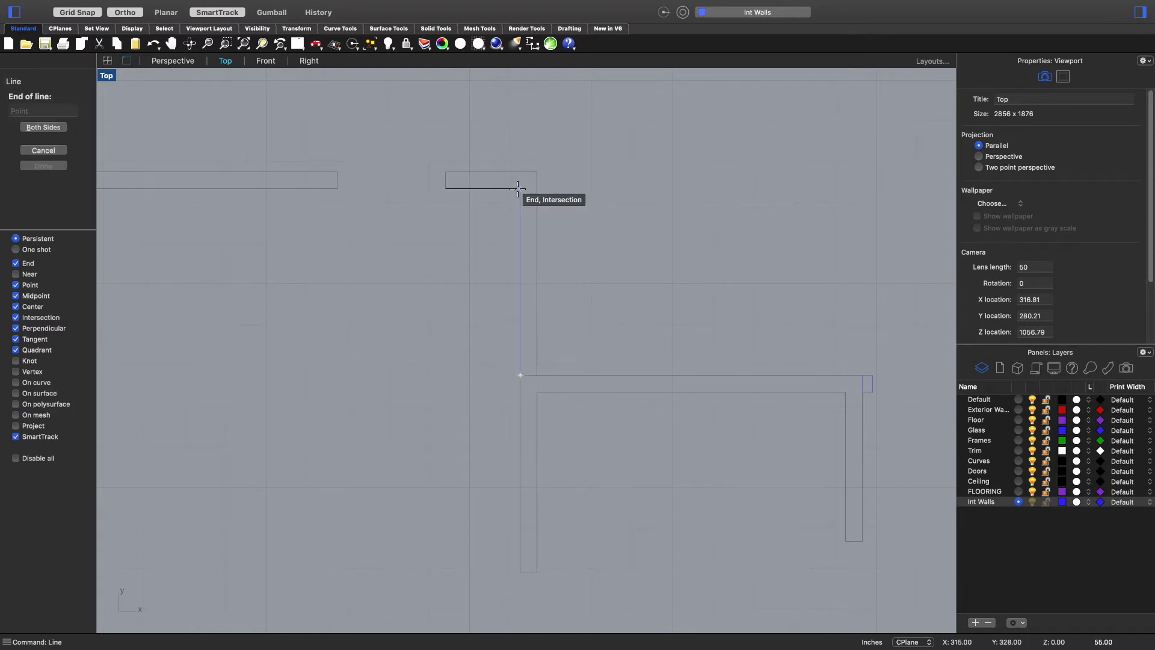
{"action": "left_click", "coordinate": [520, 188]}
- Select the L-shaped wall outline with its short closing line and move these curves to the Int Walls layer
{"action": "left_click_drag", "start_coordinate": [571, 143], "coordinate": [409, 246]}
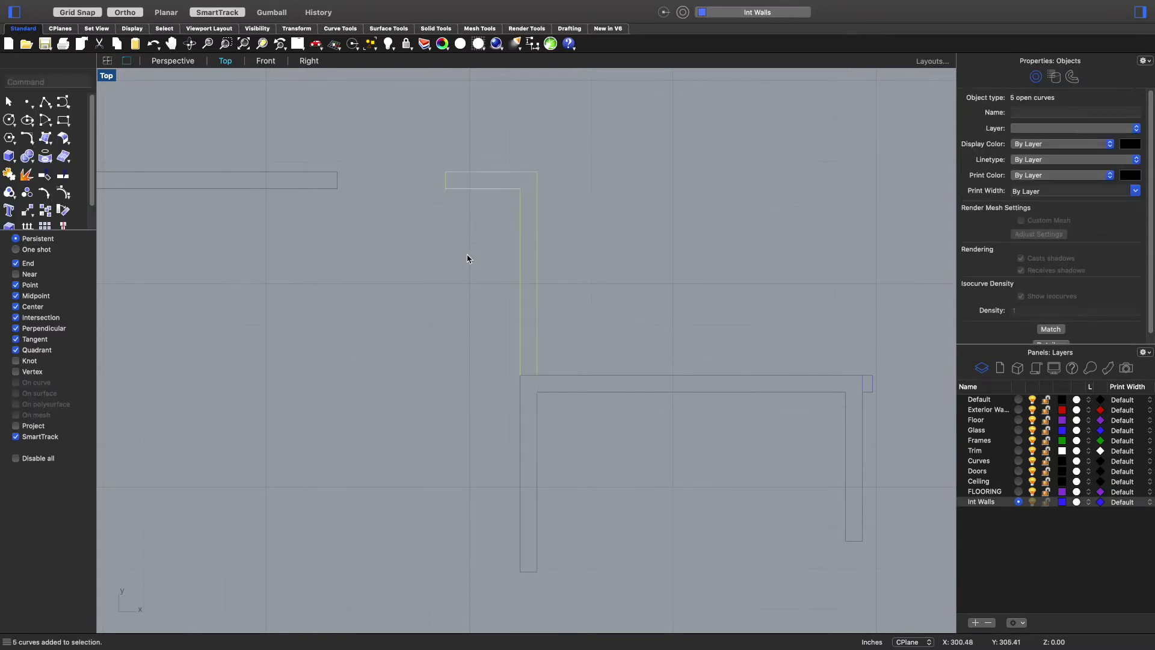
{"action": "left_click_drag", "start_coordinate": [504, 389], "coordinate": [572, 353]}
{"action": "right_click", "coordinate": [973, 501]}
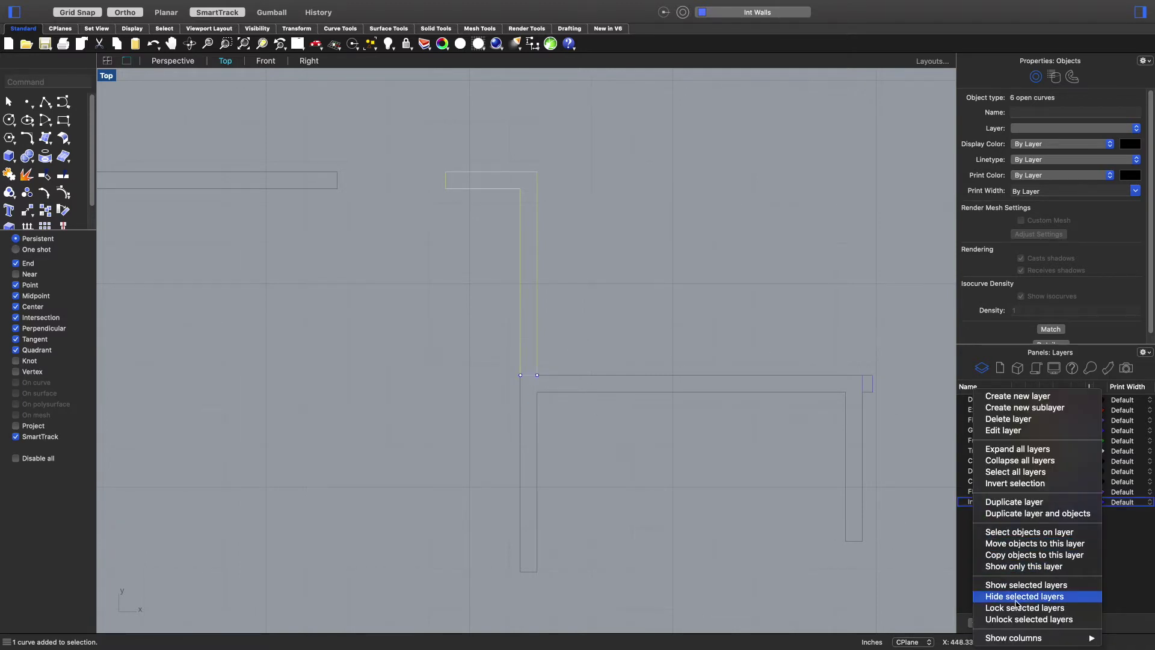
{"action": "left_click", "coordinate": [1007, 544]}
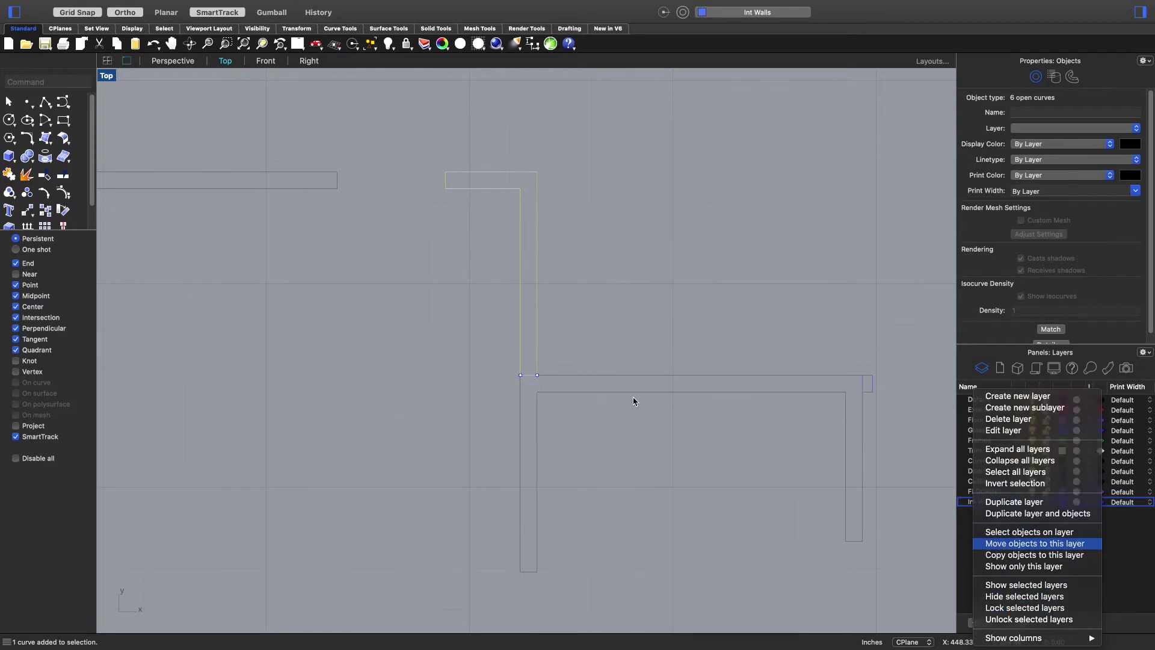
- Select the long horizontal wall projecting from the west exterior wall, including both end caps, and put it on the Int Walls layer
{"action": "right_click_drag", "start_coordinate": [338, 293], "coordinate": [515, 331]}
{"action": "scroll", "coordinate": [595, 316], "scroll_direction": "down", "scroll_amount": 3}
{"action": "left_click_drag", "start_coordinate": [650, 287], "coordinate": [354, 347]}
{"action": "left_click_drag", "start_coordinate": [240, 323], "coordinate": [352, 283]}
{"action": "right_click", "coordinate": [577, 314]}
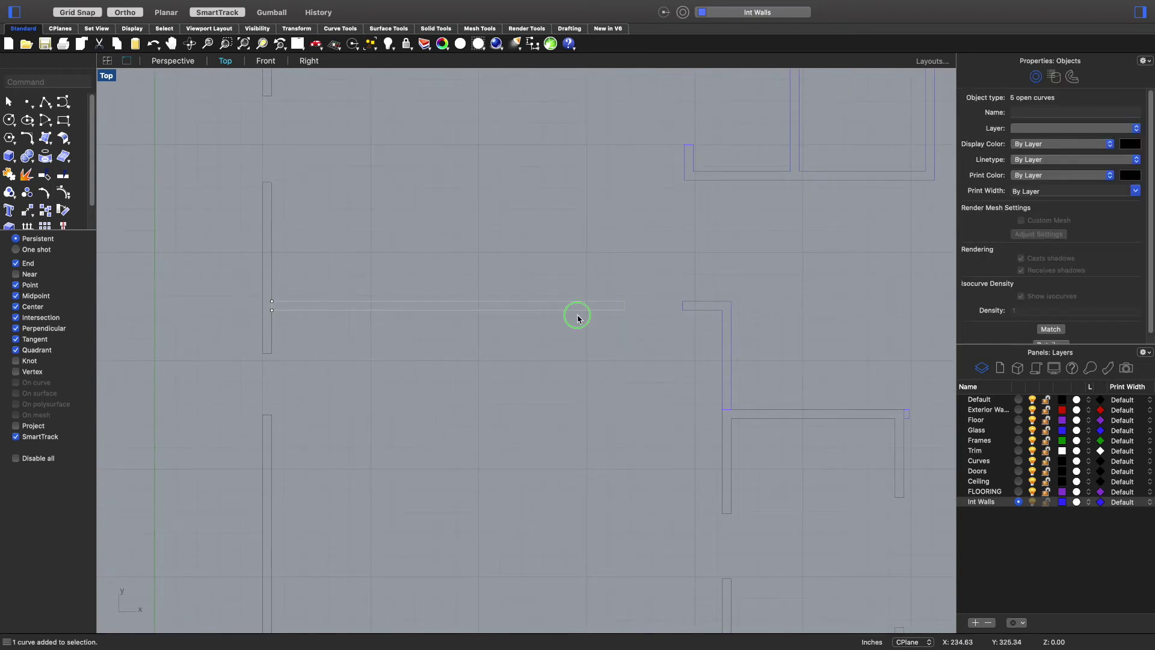
{"action": "right_click", "coordinate": [990, 503]}
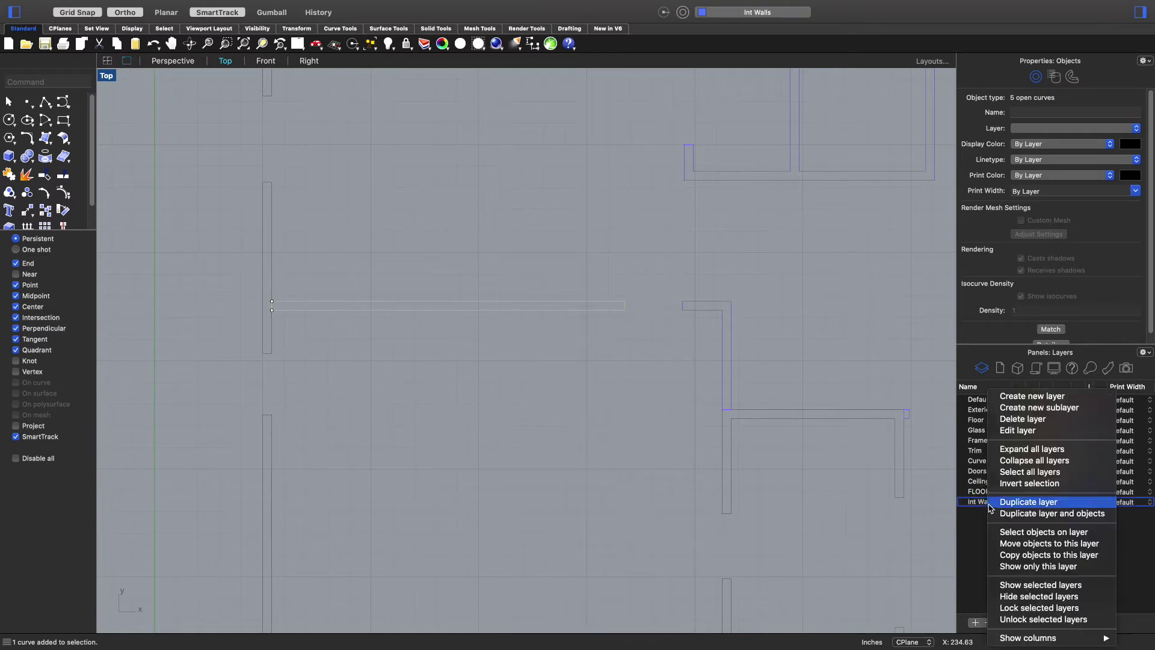
{"action": "left_click", "coordinate": [1025, 554]}
{"action": "scroll", "coordinate": [547, 336], "scroll_direction": "down", "scroll_amount": 3}
{"action": "right_click_drag", "start_coordinate": [555, 268], "coordinate": [350, 400]}
{"action": "scroll", "coordinate": [477, 213], "scroll_direction": "up", "scroll_amount": 5}
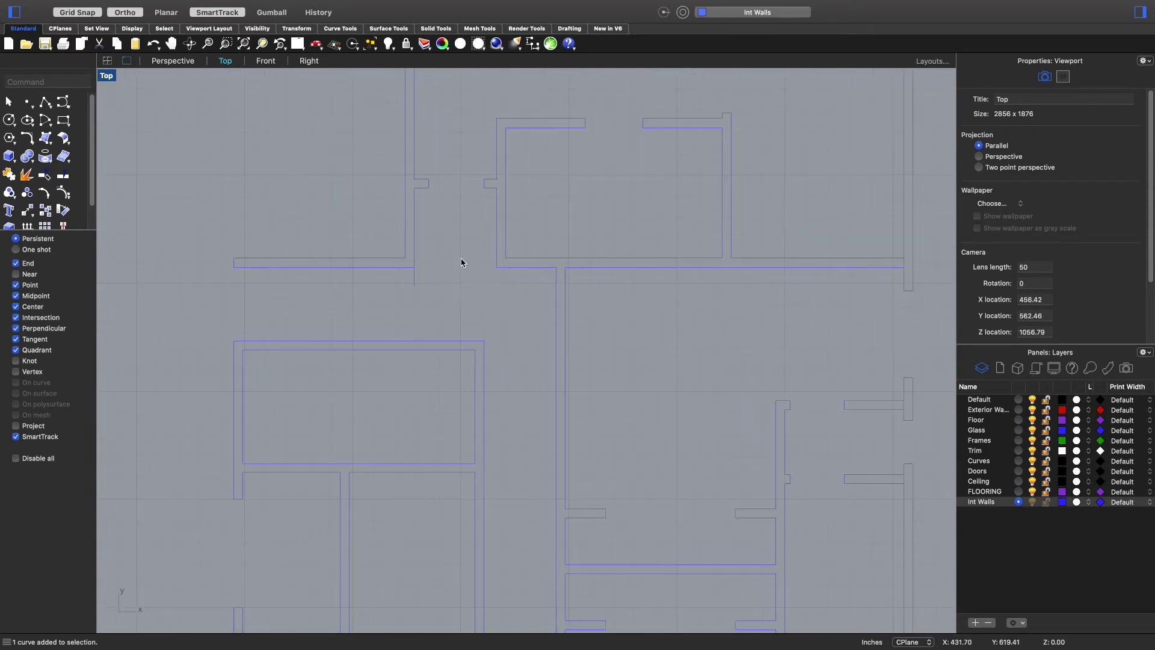
- Delete the overhanging vertical edge line below the hallway door stub and redraw it as a line down to the wall corner
{"action": "left_click", "coordinate": [406, 278]}
{"action": "scroll", "coordinate": [425, 315], "scroll_direction": "down", "scroll_amount": 1}
{"action": "key", "text": "Delete"}
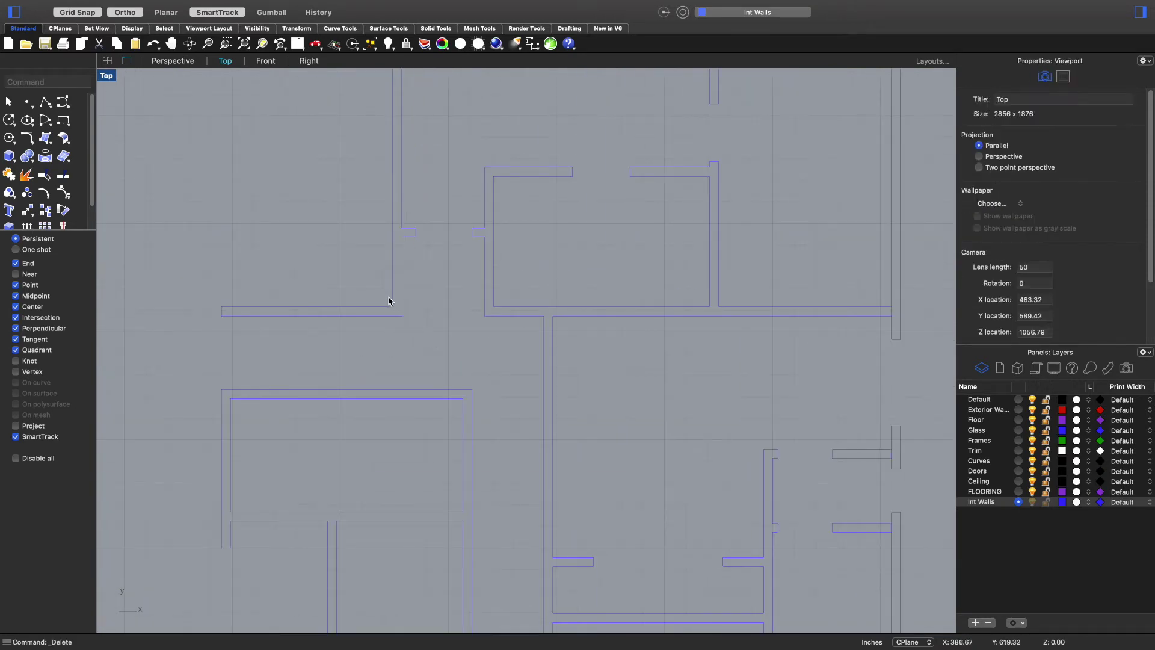
{"action": "type", "text": "line"}
{"action": "key", "text": "Return"}
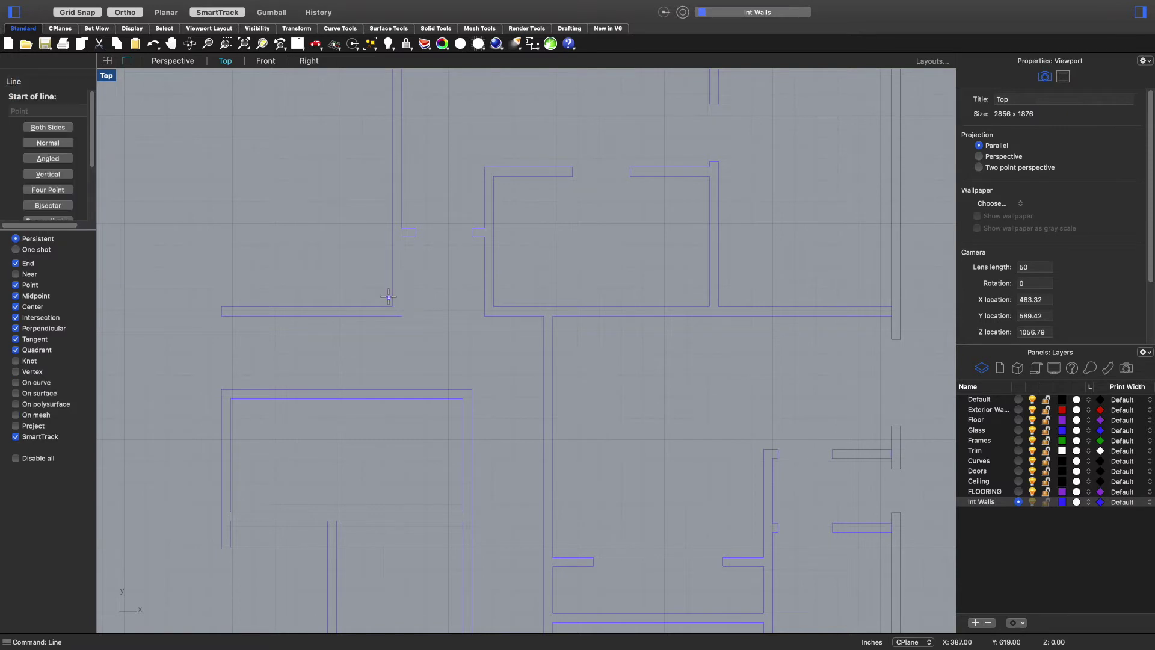
{"action": "left_click", "coordinate": [402, 236]}
{"action": "left_click", "coordinate": [406, 317]}
{"action": "key", "text": "Escape"}
- Trim the excess of the new vertical wall line that extends past the horizontal wall's lower edge
{"action": "scroll", "coordinate": [398, 322], "scroll_direction": "up", "scroll_amount": 5}
{"action": "scroll", "coordinate": [404, 330], "scroll_direction": "up", "scroll_amount": 3}
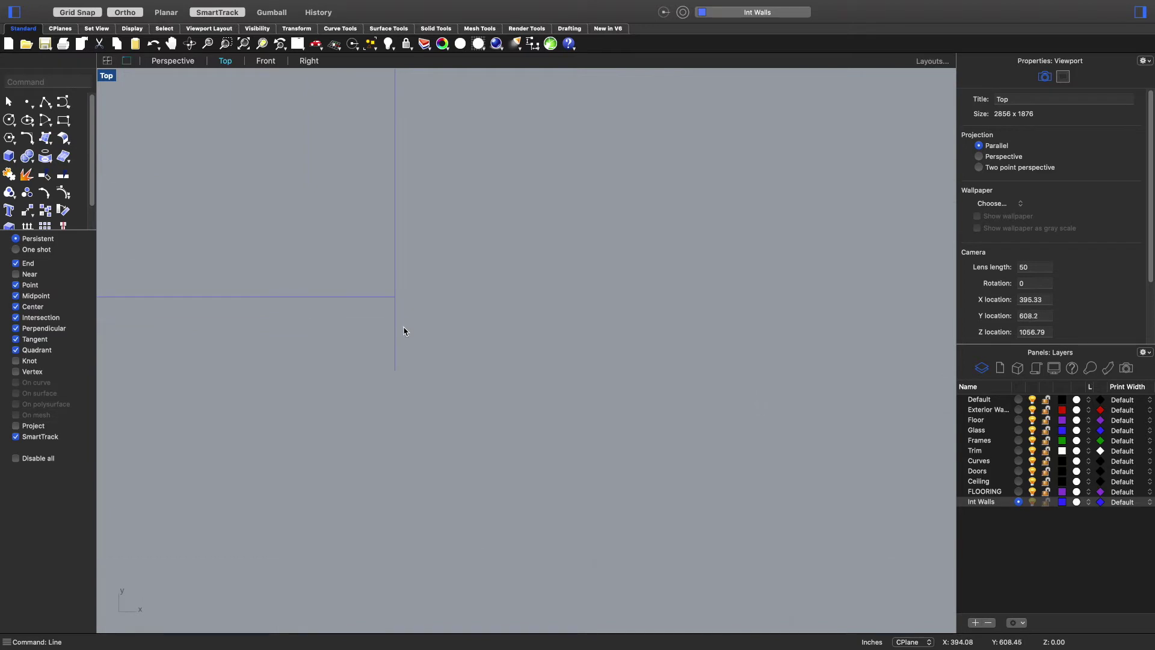
{"action": "type", "text": "trim"}
{"action": "key", "text": "Return"}
{"action": "left_click", "coordinate": [376, 299]}
{"action": "key", "text": "Return"}
{"action": "left_click", "coordinate": [394, 322]}
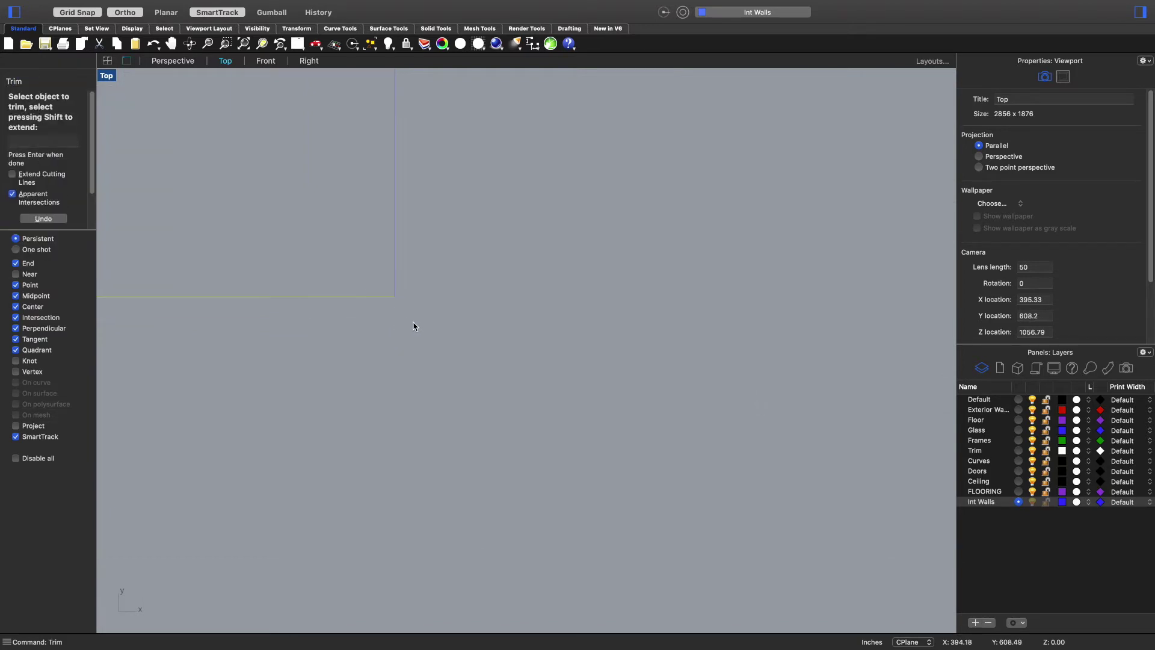
{"action": "key", "text": "Return"}
- Hide the Curves layer so that only the interior wall linework is displayed
{"action": "scroll", "coordinate": [544, 320], "scroll_direction": "down", "scroll_amount": 2}
{"action": "scroll", "coordinate": [610, 317], "scroll_direction": "down", "scroll_amount": 2}
{"action": "scroll", "coordinate": [730, 335], "scroll_direction": "down", "scroll_amount": 5}
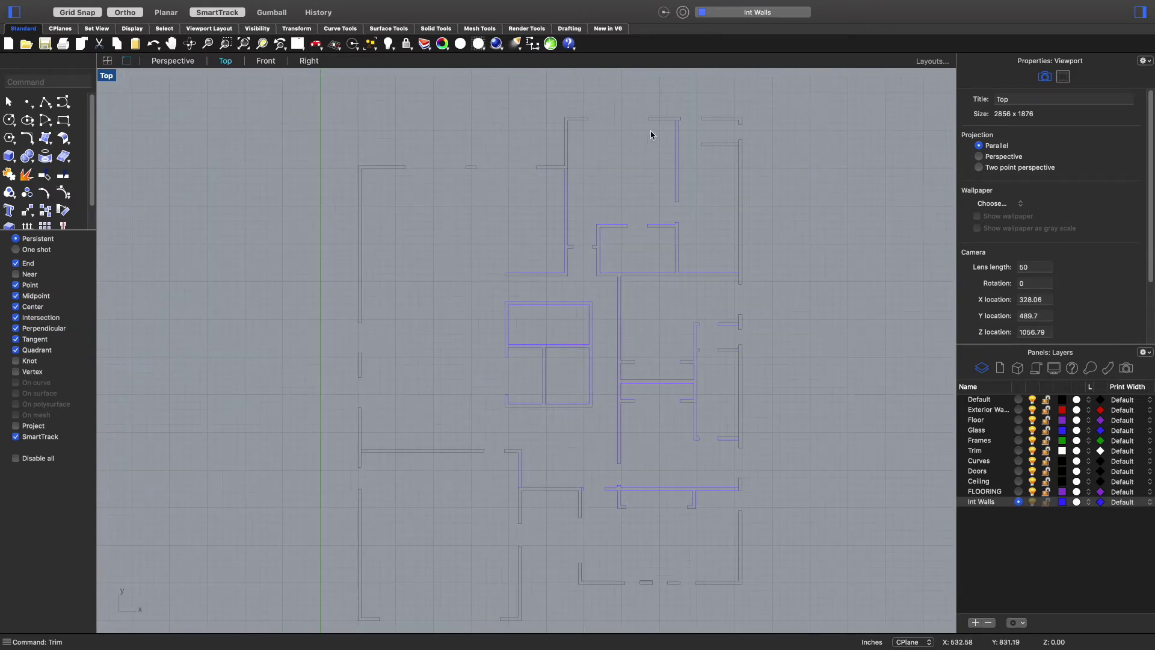
{"action": "scroll", "coordinate": [735, 398], "scroll_direction": "up", "scroll_amount": 4}
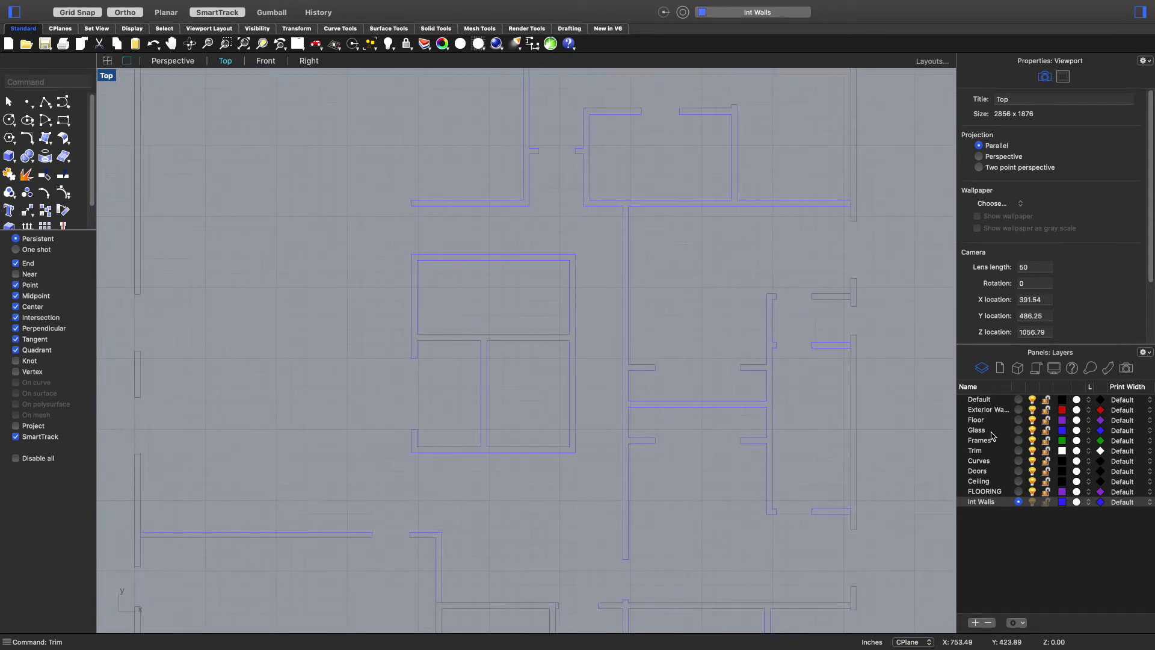
{"action": "left_click", "coordinate": [1008, 462]}
{"action": "left_click", "coordinate": [1033, 461]}
- Close the open east end of the long horizontal wall below the closet with a short line
{"action": "scroll", "coordinate": [848, 316], "scroll_direction": "up", "scroll_amount": 6}
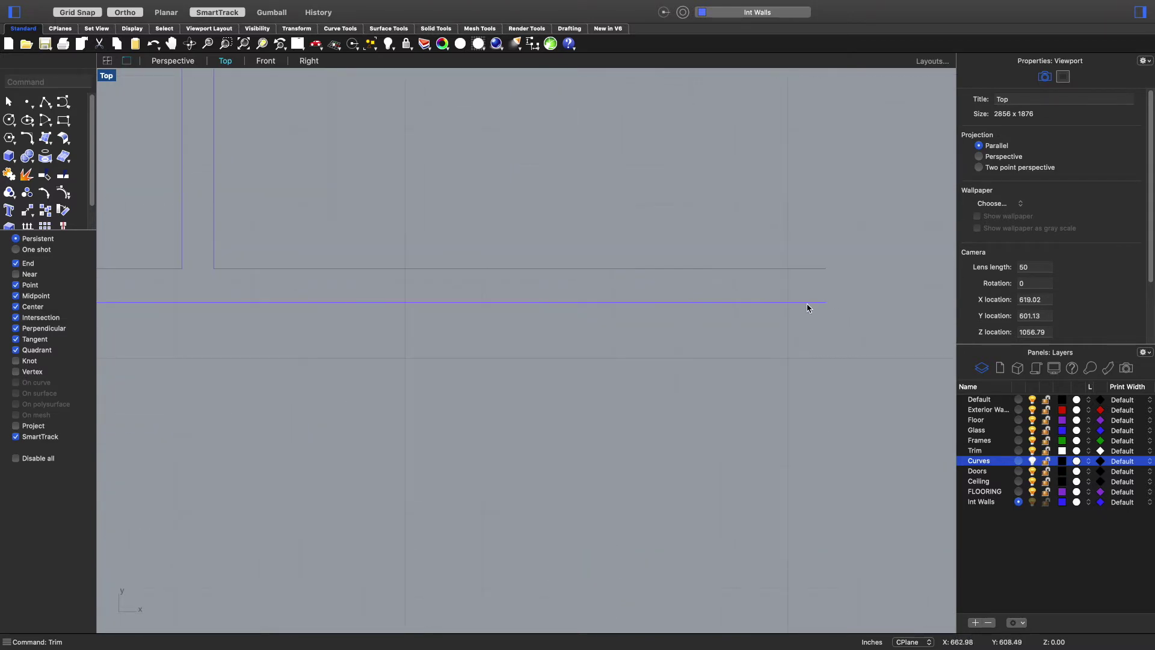
{"action": "type", "text": "Line"}
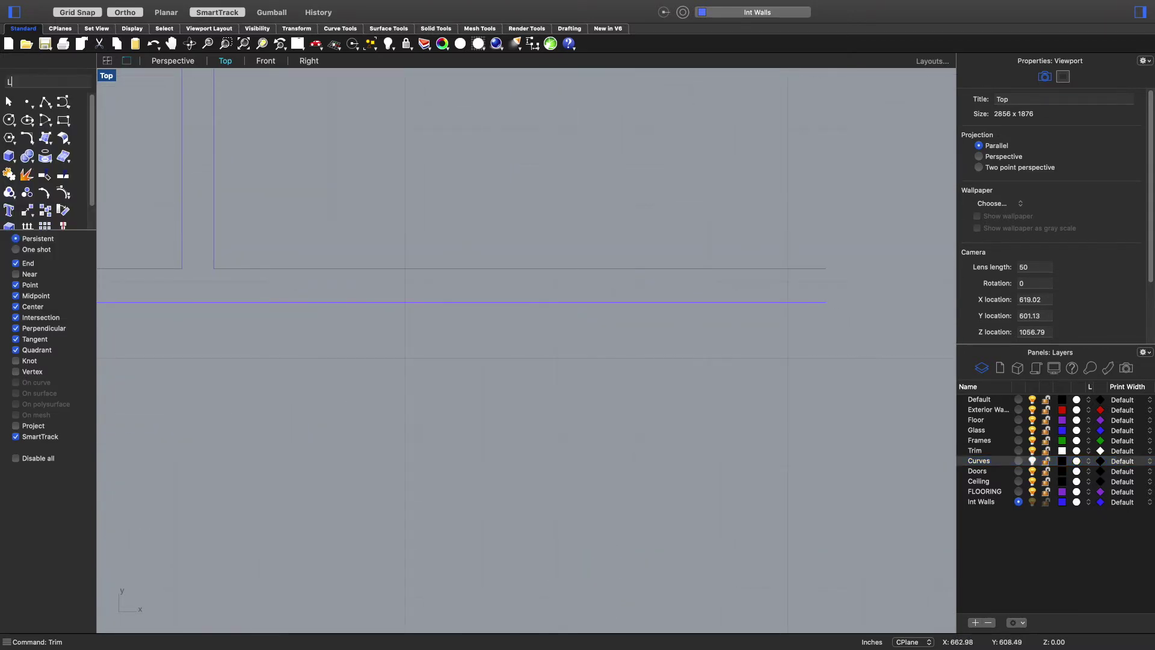
{"action": "key", "text": "Return"}
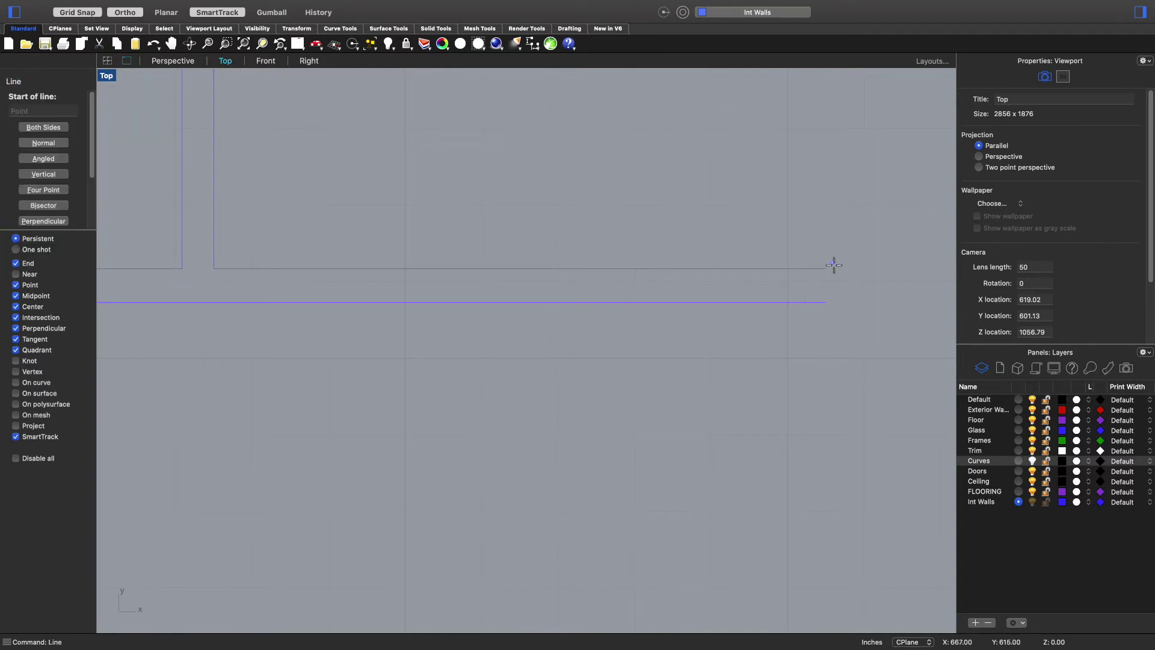
{"action": "left_click", "coordinate": [828, 271]}
{"action": "left_click", "coordinate": [828, 303]}
- Cap the open upper end of the tall vertical wall north of the closet with a short line
{"action": "scroll", "coordinate": [841, 277], "scroll_direction": "down", "scroll_amount": 5}
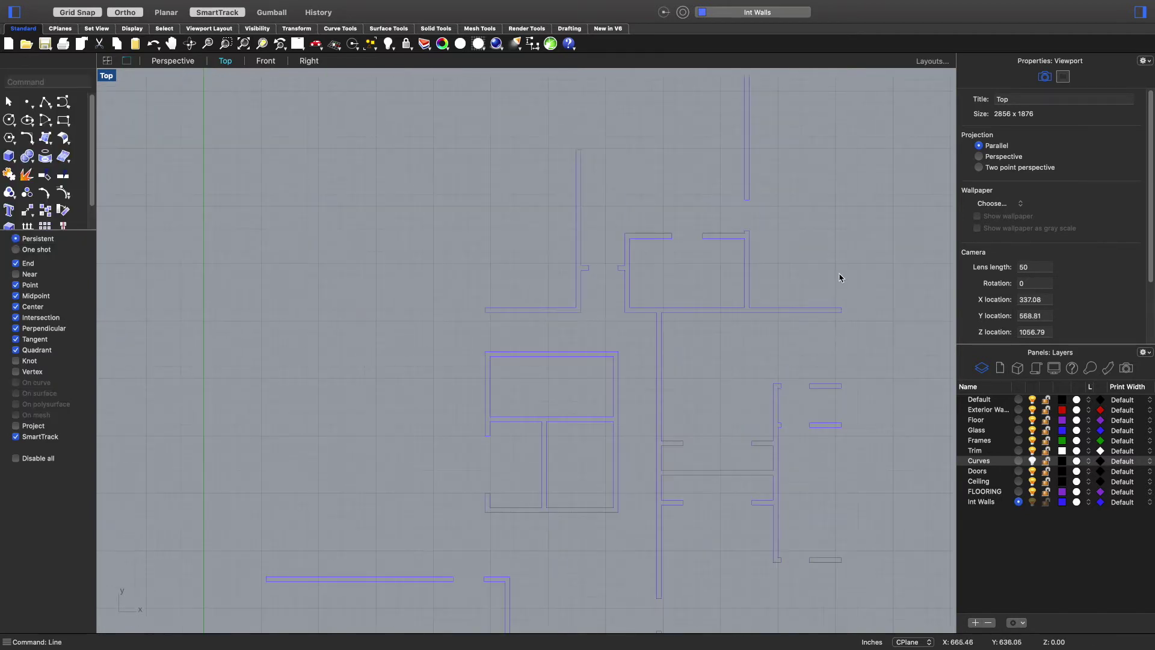
{"action": "scroll", "coordinate": [688, 374], "scroll_direction": "up", "scroll_amount": 10}
{"action": "key", "text": "Return"}
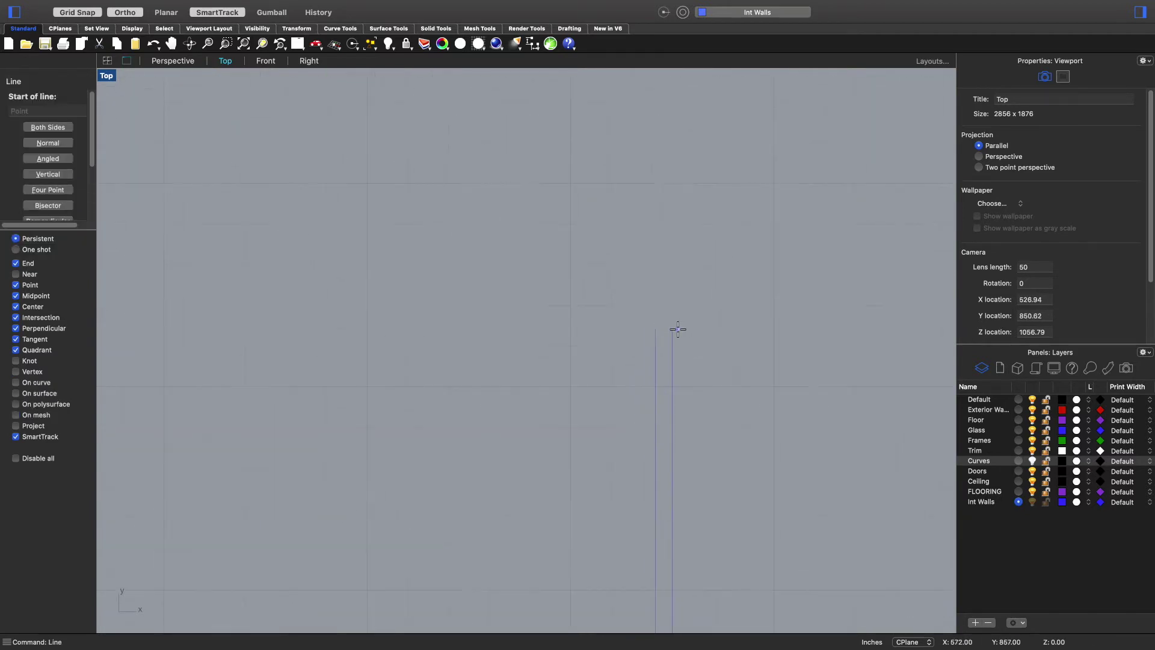
{"action": "left_click", "coordinate": [674, 330]}
{"action": "left_click", "coordinate": [651, 331]}
- Join all the interior wall lines of the floor plan into continuous curves
{"action": "scroll", "coordinate": [618, 351], "scroll_direction": "down", "scroll_amount": 3}
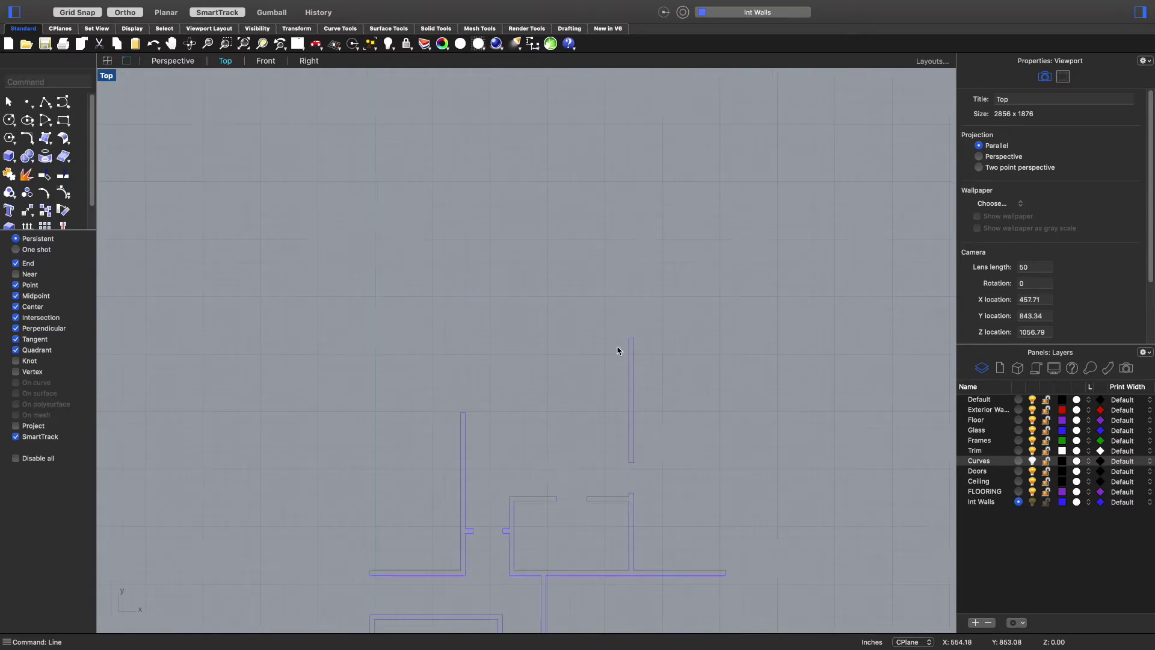
{"action": "scroll", "coordinate": [554, 472], "scroll_direction": "up", "scroll_amount": 5}
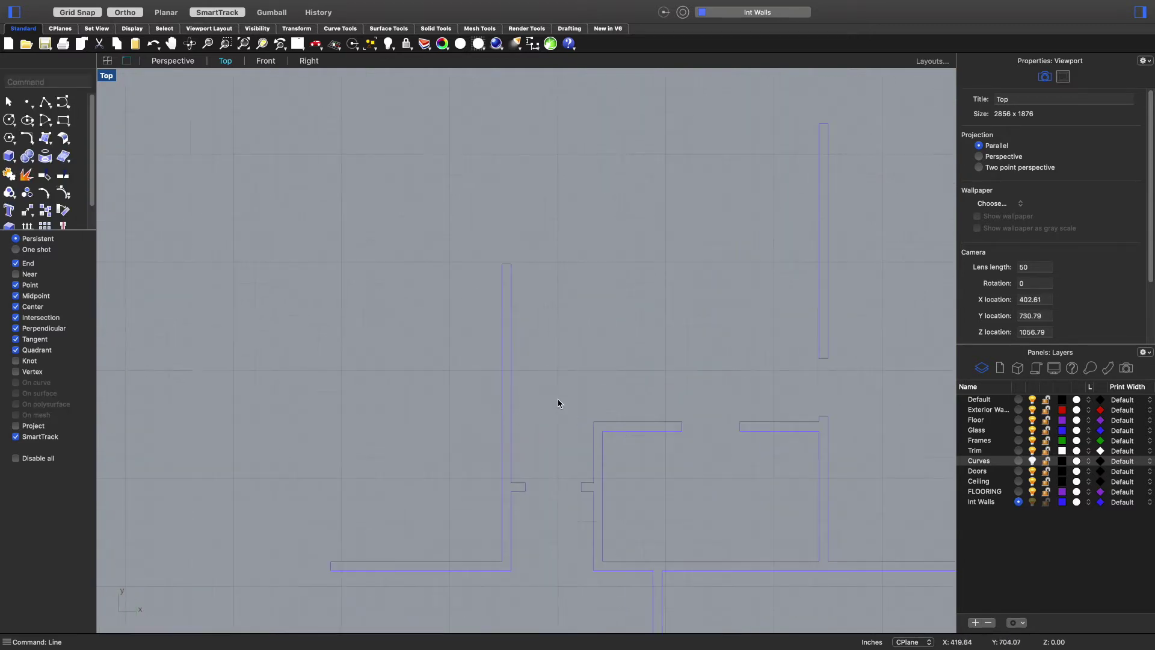
{"action": "scroll", "coordinate": [606, 381], "scroll_direction": "down", "scroll_amount": 5}
{"action": "scroll", "coordinate": [486, 299], "scroll_direction": "down", "scroll_amount": 10}
{"action": "right_click_drag", "start_coordinate": [786, 403], "coordinate": [356, 359]}
{"action": "right_click_drag", "start_coordinate": [617, 499], "coordinate": [542, 578]}
{"action": "scroll", "coordinate": [702, 318], "scroll_direction": "down", "scroll_amount": 5}
{"action": "scroll", "coordinate": [763, 335], "scroll_direction": "up", "scroll_amount": 2}
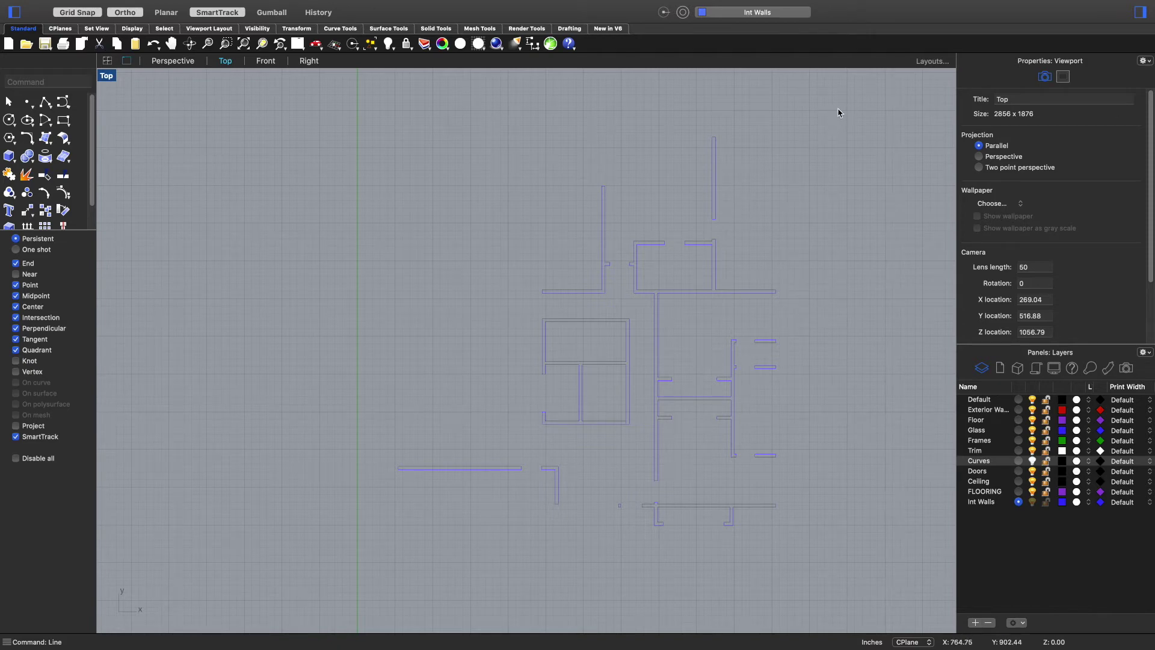
{"action": "left_click_drag", "start_coordinate": [759, 210], "coordinate": [377, 572]}
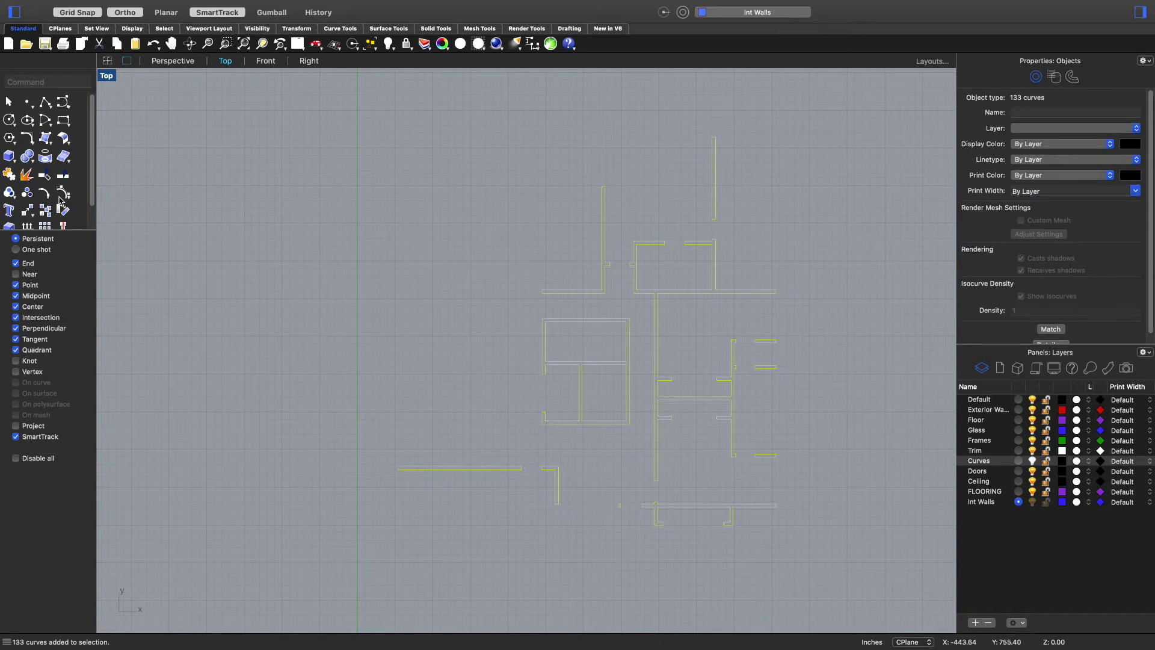
{"action": "left_click", "coordinate": [9, 175]}
{"action": "key", "text": "Escape"}
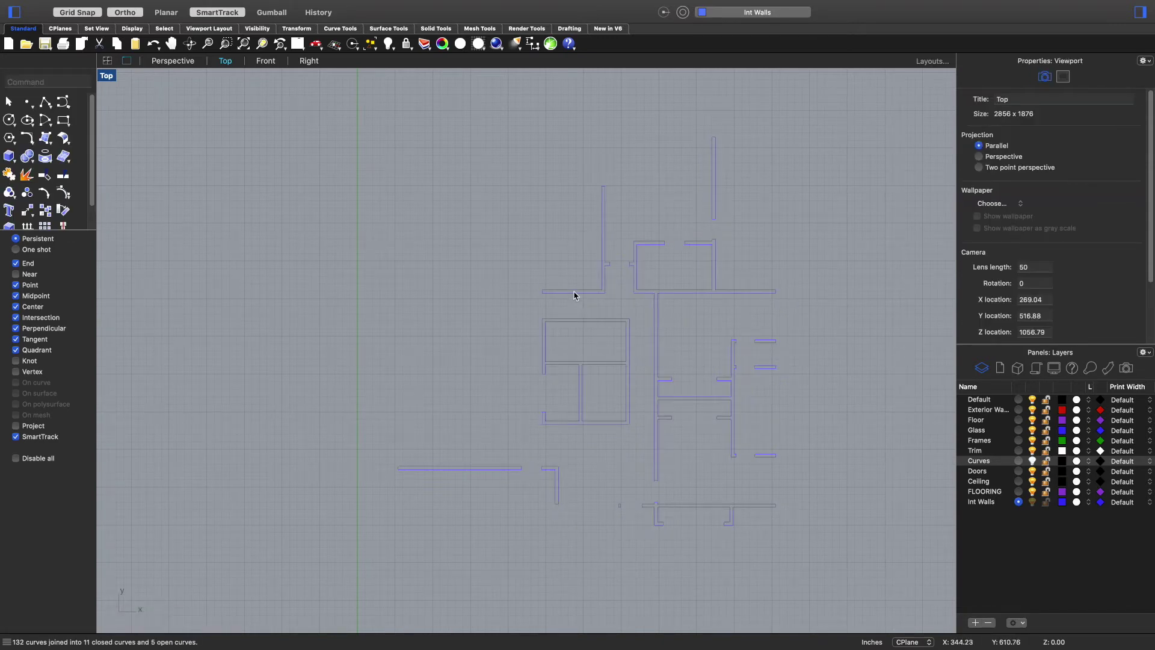
- Check several joined wall outlines individually to see whether each is a closed curve
{"action": "left_click", "coordinate": [574, 294]}
{"action": "left_click", "coordinate": [657, 299]}
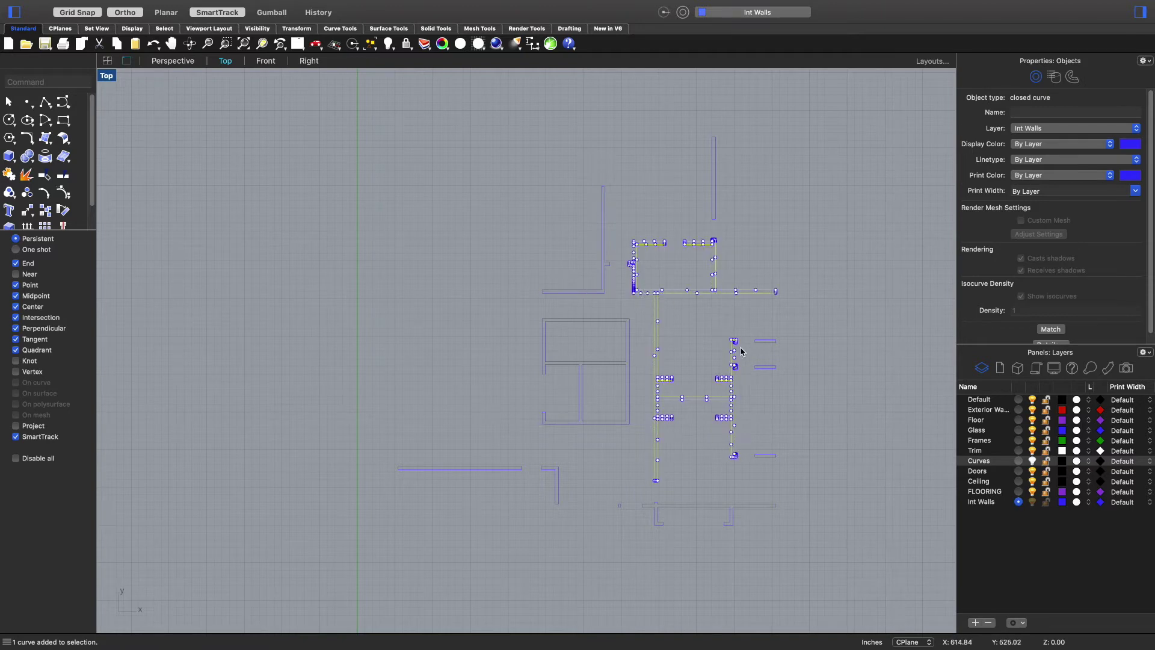
{"action": "key", "text": "Escape"}
{"action": "left_click", "coordinate": [713, 207]}
{"action": "key", "text": "Escape"}
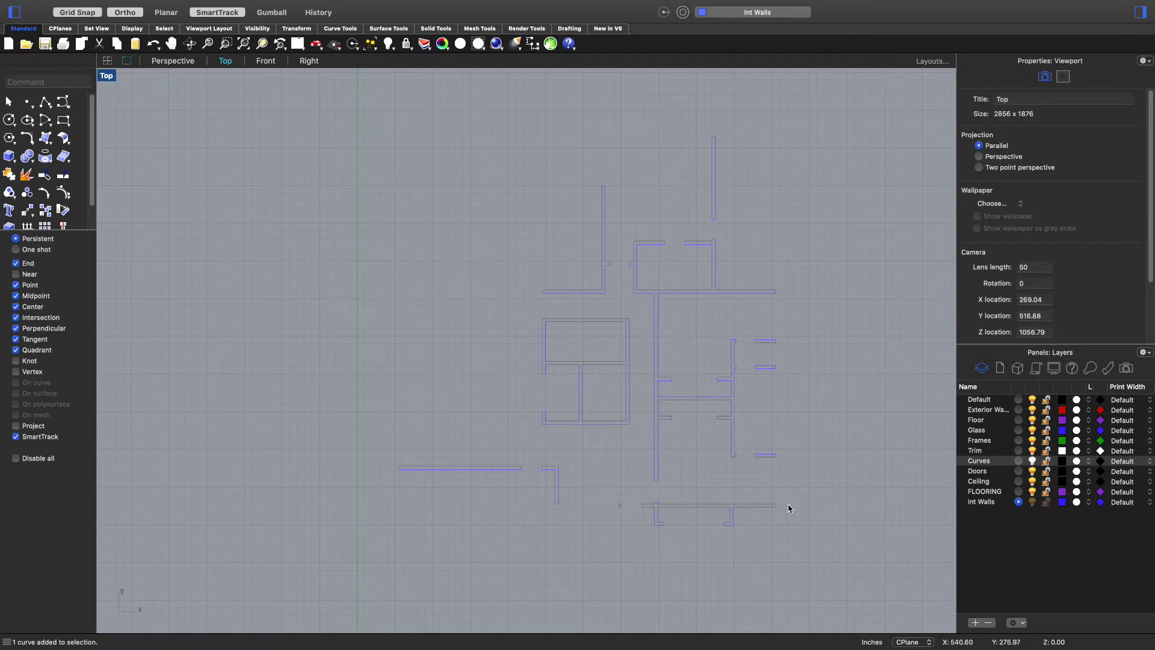
- Extrude all the interior wall curves 96 inches as solids in the Perspective view
{"action": "left_click", "coordinate": [168, 62]}
{"action": "left_click_drag", "start_coordinate": [692, 289], "coordinate": [328, 533]}
{"action": "key", "text": "Escape"}
{"action": "left_click_drag", "start_coordinate": [678, 306], "coordinate": [331, 578]}
{"action": "type", "text": "extrudecrv"}
{"action": "key", "text": "Return"}
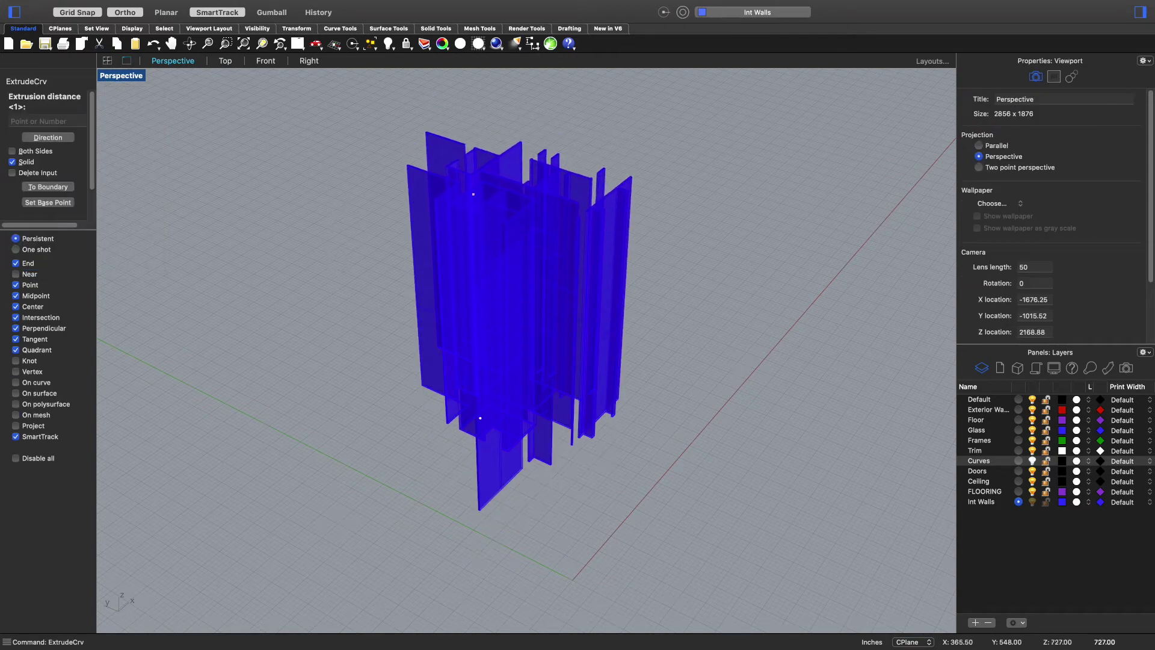
{"action": "type", "text": "96"}
{"action": "key", "text": "Return"}
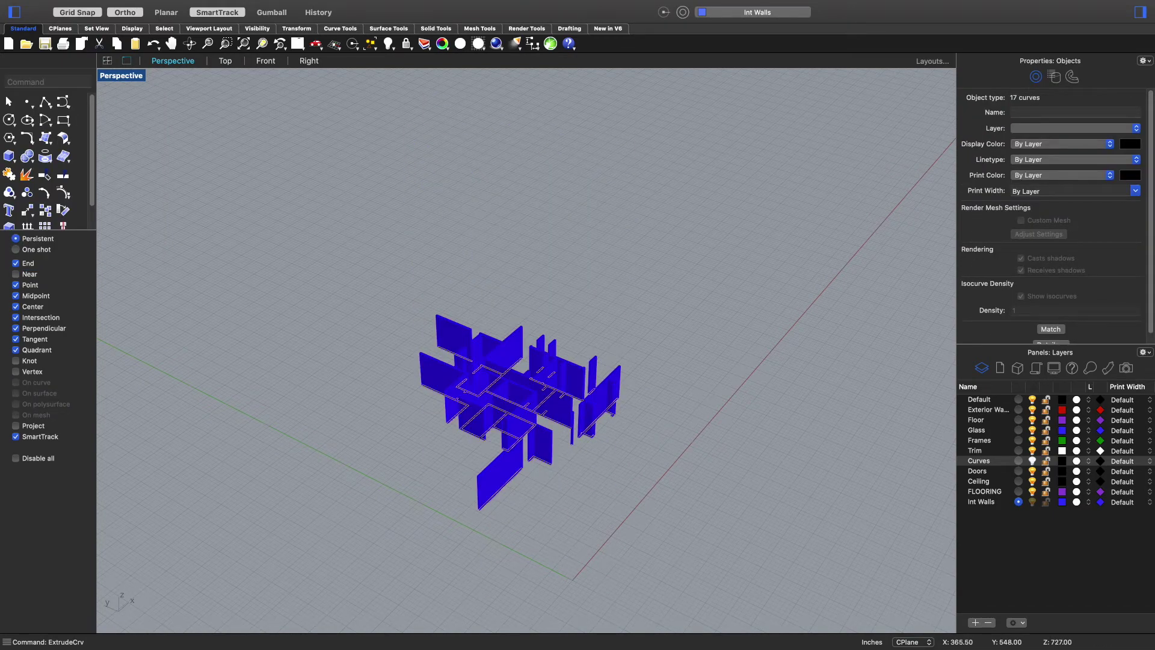
- Inspect the tops, corners and free ends of the extruded interior walls from several sides
{"action": "scroll", "coordinate": [407, 459], "scroll_direction": "up", "scroll_amount": 3}
{"action": "right_click_drag", "start_coordinate": [441, 459], "coordinate": [475, 421]}
{"action": "key", "text": "Escape"}
{"action": "right_click_drag", "start_coordinate": [263, 472], "coordinate": [330, 495]}
{"action": "scroll", "coordinate": [289, 537], "scroll_direction": "down", "scroll_amount": 5}
{"action": "scroll", "coordinate": [401, 439], "scroll_direction": "up", "scroll_amount": 15}
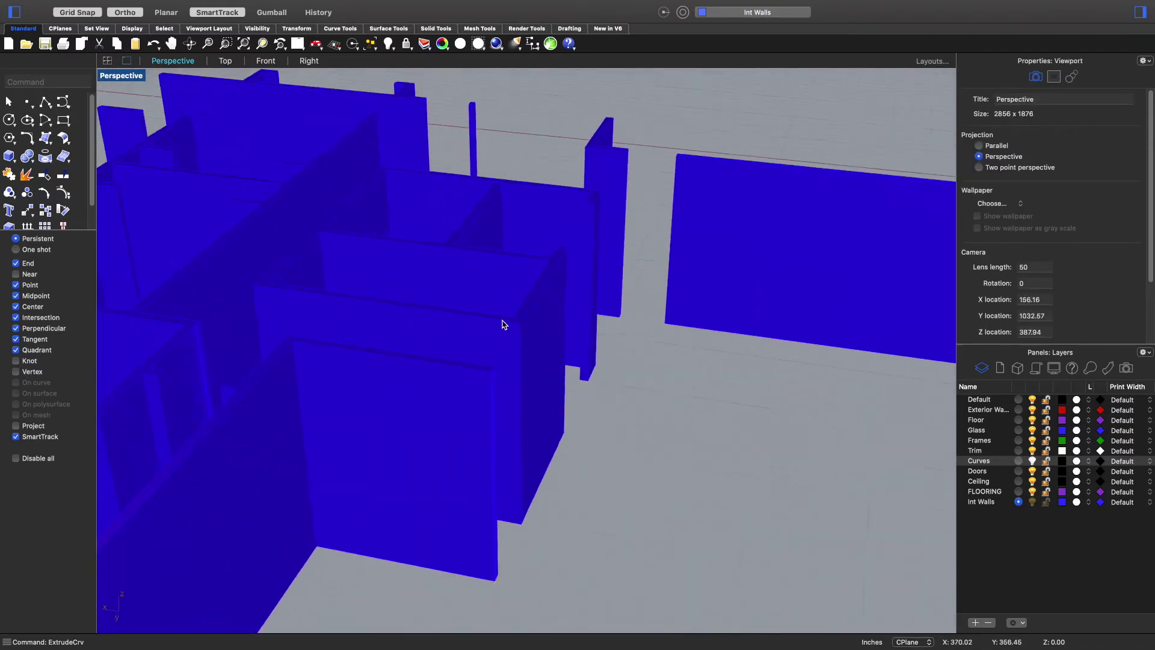
{"action": "right_click_drag", "start_coordinate": [522, 425], "coordinate": [434, 392]}
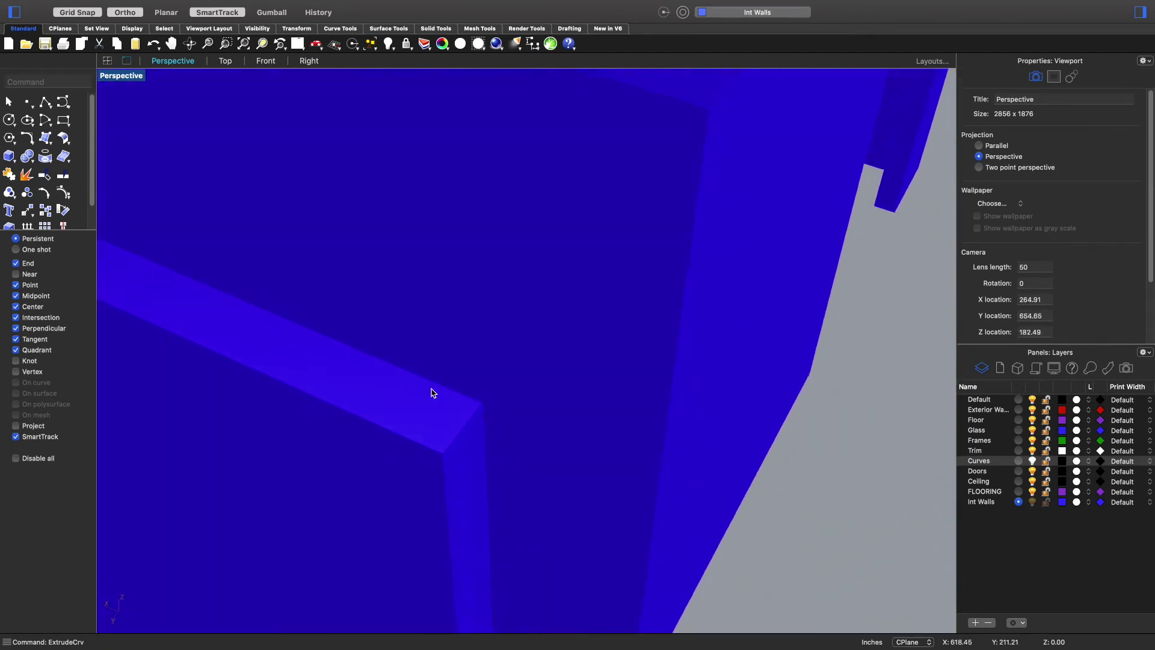
{"action": "scroll", "coordinate": [361, 349], "scroll_direction": "down", "scroll_amount": 10}
{"action": "scroll", "coordinate": [283, 420], "scroll_direction": "up", "scroll_amount": 3}
{"action": "right_click_drag", "start_coordinate": [282, 420], "coordinate": [557, 576]}
{"action": "scroll", "coordinate": [376, 402], "scroll_direction": "up", "scroll_amount": 3}
{"action": "scroll", "coordinate": [438, 449], "scroll_direction": "up", "scroll_amount": 5}
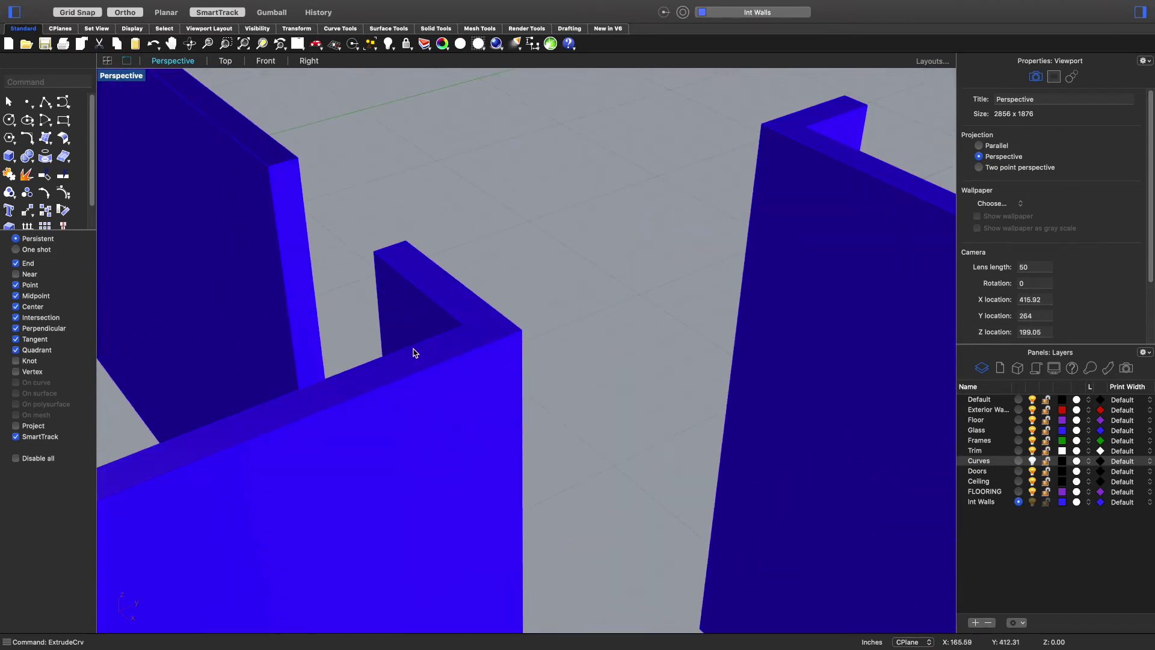
{"action": "scroll", "coordinate": [443, 338], "scroll_direction": "down", "scroll_amount": 5}
{"action": "scroll", "coordinate": [379, 276], "scroll_direction": "up", "scroll_amount": 8}
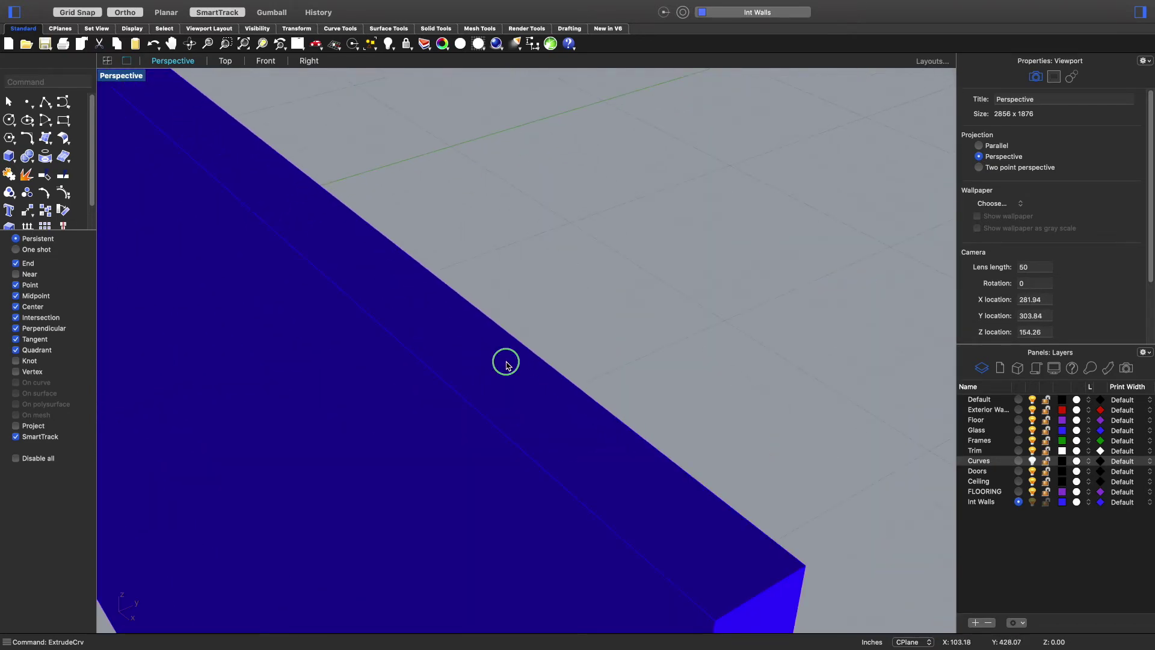
{"action": "scroll", "coordinate": [506, 363], "scroll_direction": "down", "scroll_amount": 10}
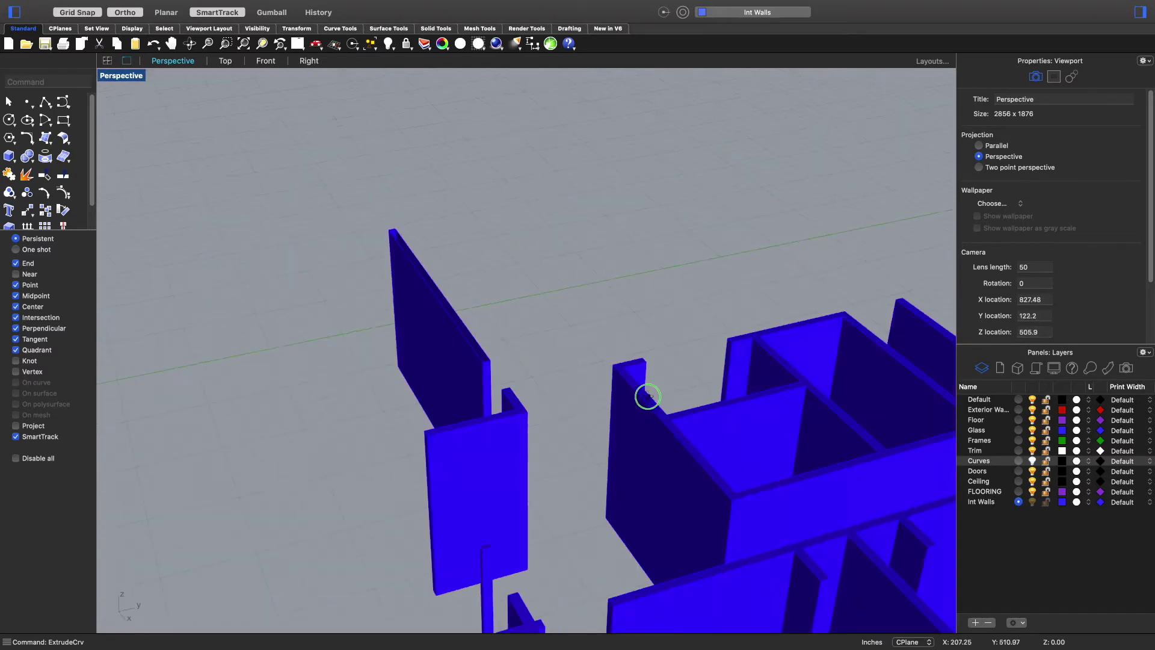
{"action": "scroll", "coordinate": [649, 396], "scroll_direction": "down", "scroll_amount": 15}
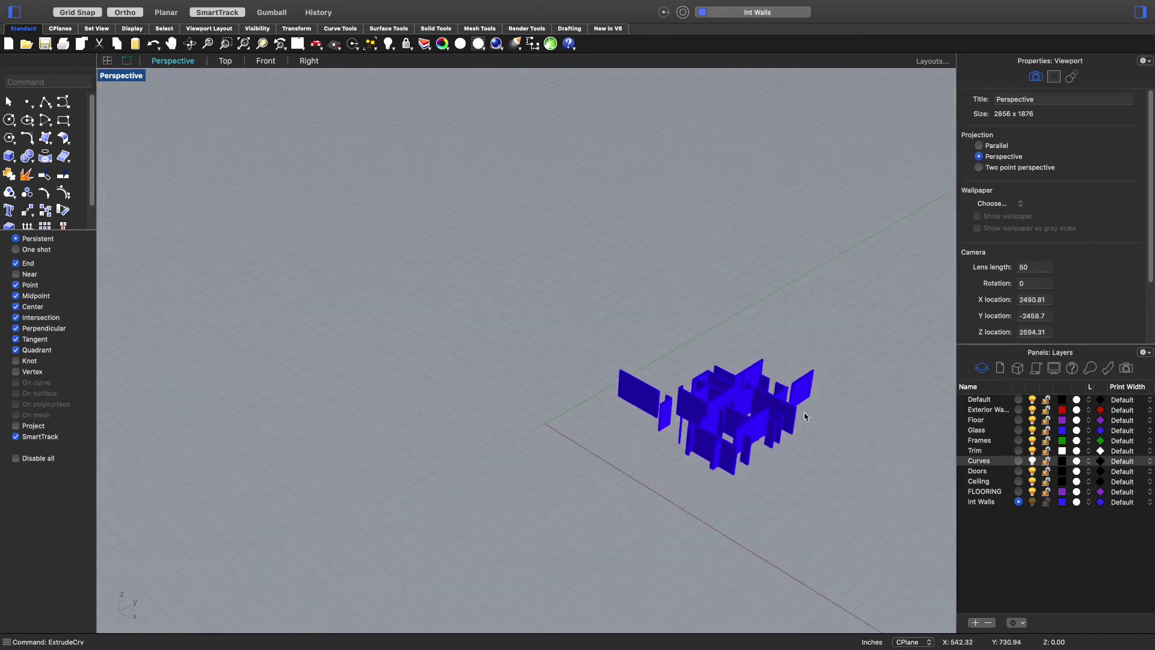
- Examine the extruded closet walls and the door stub beside them for geometry faults
{"action": "scroll", "coordinate": [807, 416], "scroll_direction": "up", "scroll_amount": 10}
{"action": "right_click_drag", "start_coordinate": [771, 413], "coordinate": [496, 387]}
{"action": "scroll", "coordinate": [467, 343], "scroll_direction": "up", "scroll_amount": 5}
{"action": "right_click_drag", "start_coordinate": [467, 343], "coordinate": [632, 439]}
{"action": "left_click", "coordinate": [611, 447]}
{"action": "left_click", "coordinate": [521, 582]}
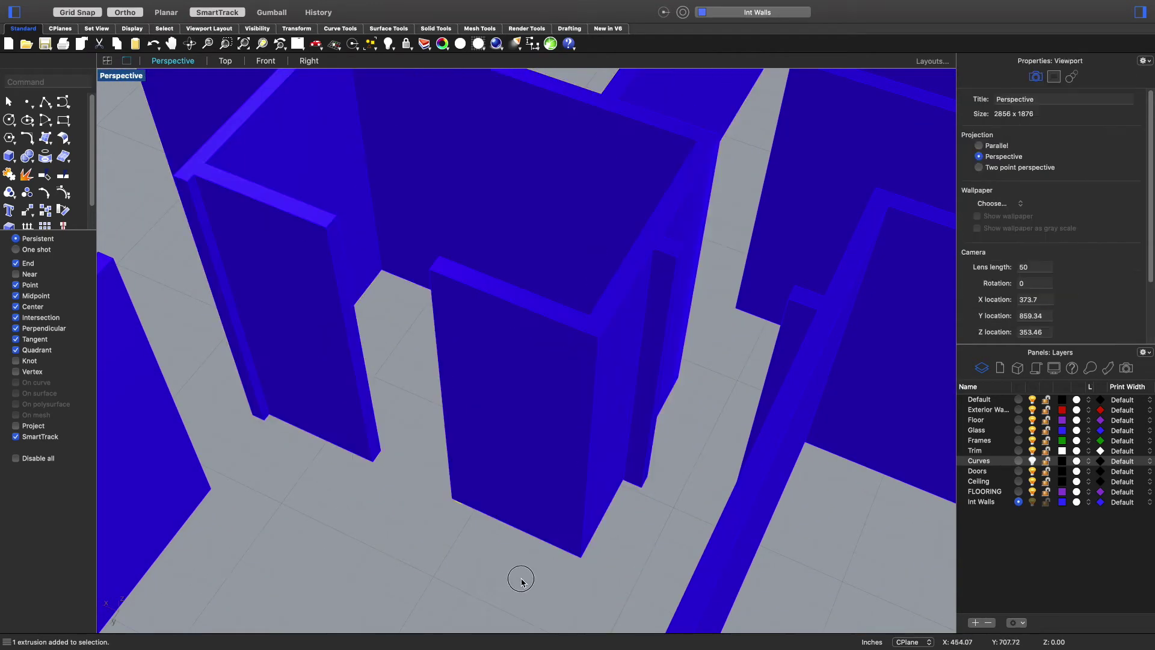
{"action": "scroll", "coordinate": [442, 463], "scroll_direction": "down", "scroll_amount": 3}
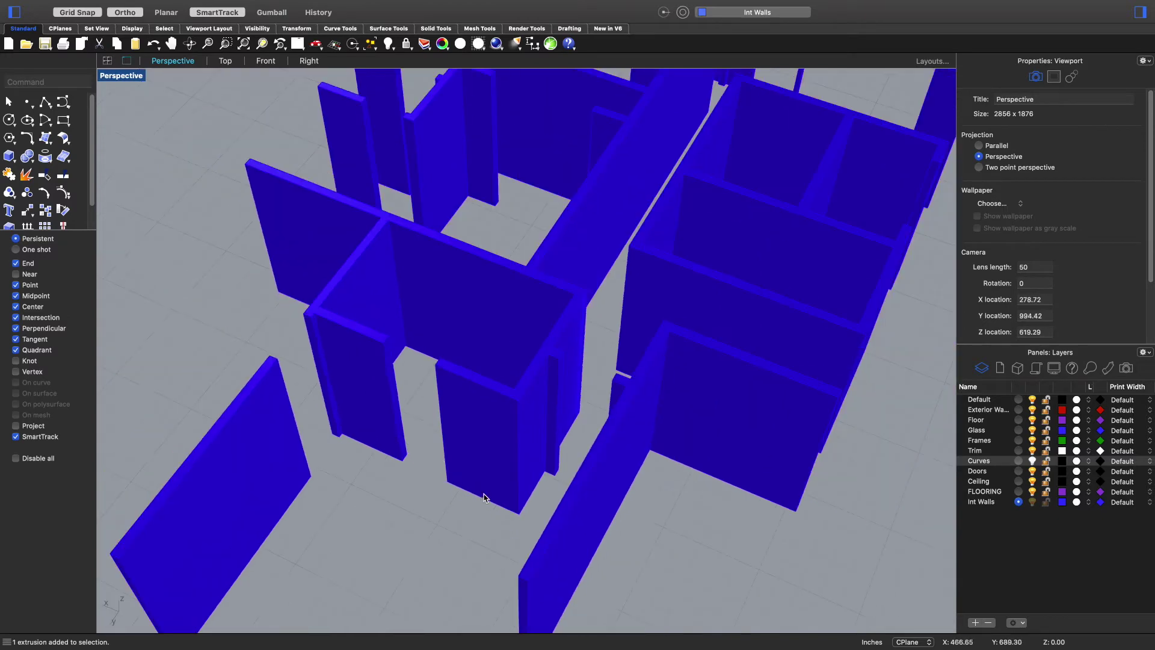
- Undo the extrusion of the interior wall curves
{"action": "key", "text": "super+z"}
{"action": "left_click", "coordinate": [527, 498]}
{"action": "key", "text": "Escape"}
{"action": "left_click", "coordinate": [529, 495]}
{"action": "key", "text": "Escape"}
- Explode the closet wall outline and delete its irregular outer edge segment between the door stub and the far corner
{"action": "scroll", "coordinate": [560, 499], "scroll_direction": "up", "scroll_amount": 3}
{"action": "left_click", "coordinate": [537, 495]}
{"action": "scroll", "coordinate": [559, 472], "scroll_direction": "down", "scroll_amount": 5}
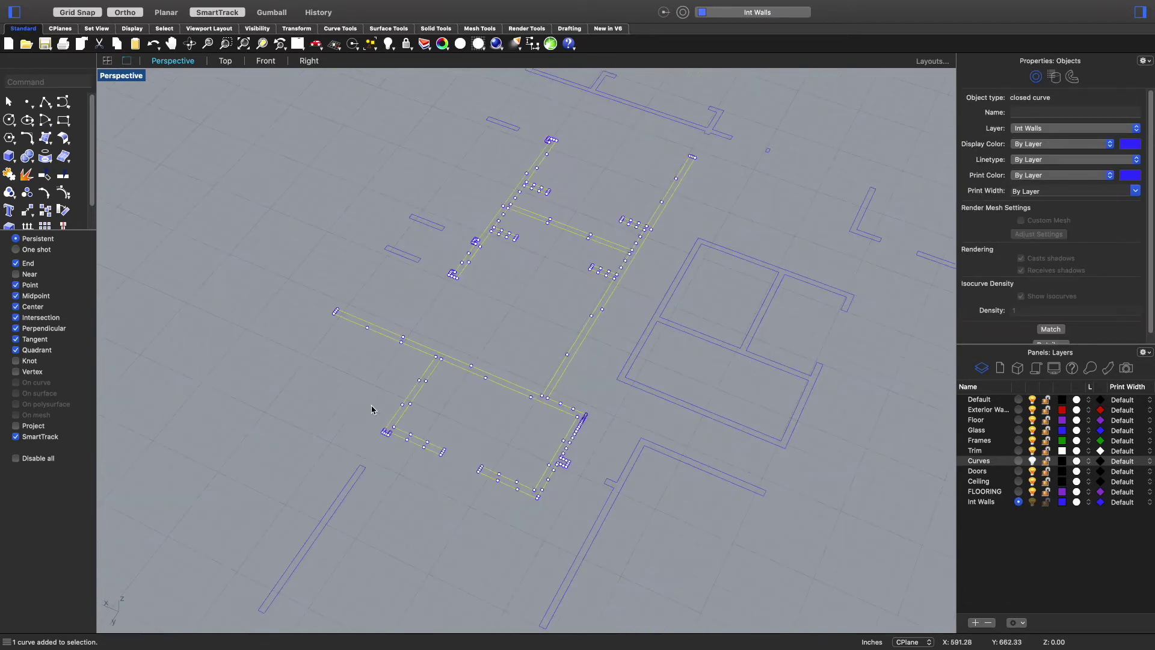
{"action": "scroll", "coordinate": [541, 291], "scroll_direction": "up", "scroll_amount": 5}
{"action": "scroll", "coordinate": [619, 224], "scroll_direction": "down", "scroll_amount": 3}
{"action": "scroll", "coordinate": [782, 205], "scroll_direction": "down", "scroll_amount": 4}
{"action": "scroll", "coordinate": [730, 328], "scroll_direction": "up", "scroll_amount": 5}
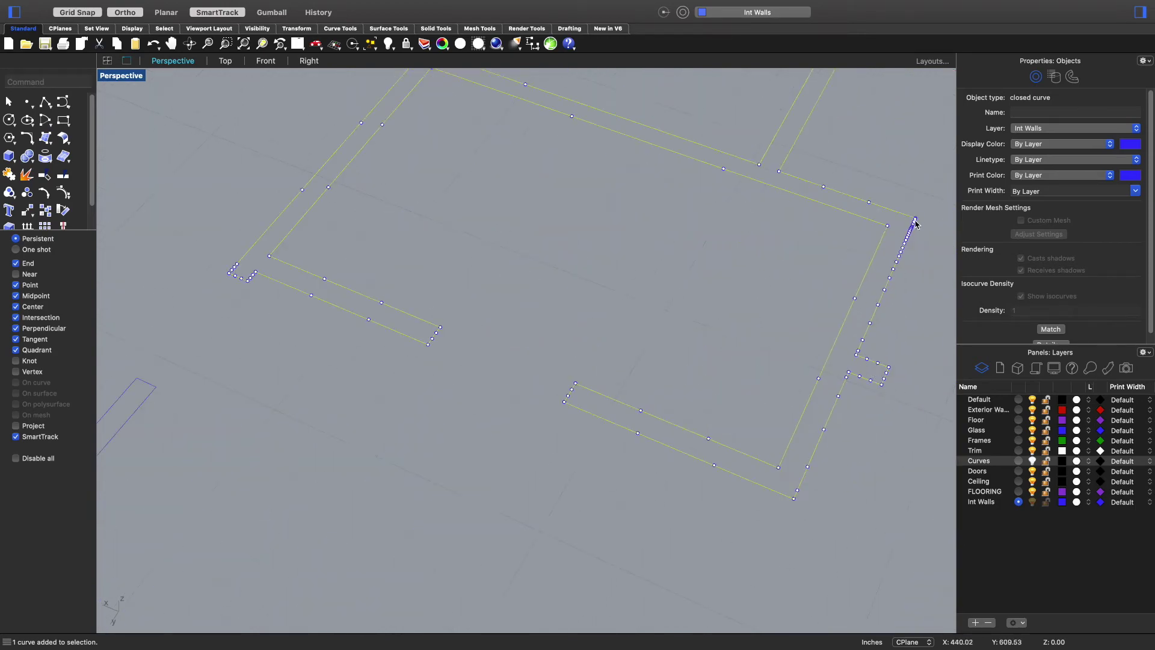
{"action": "left_click", "coordinate": [26, 175]}
{"action": "left_click", "coordinate": [800, 317]}
{"action": "left_click", "coordinate": [866, 342]}
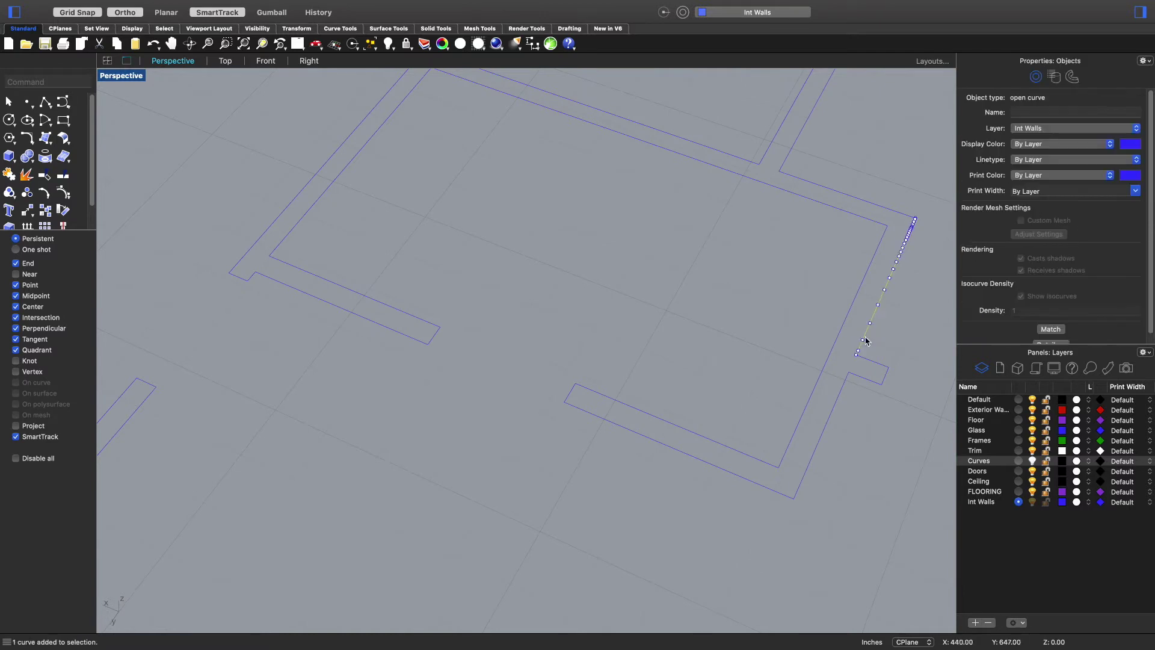
{"action": "key", "text": "Delete"}
- Draw a straight replacement line from the door stub's end to the closet wall's far outer corner
{"action": "type", "text": "line"}
{"action": "key", "text": "Return"}
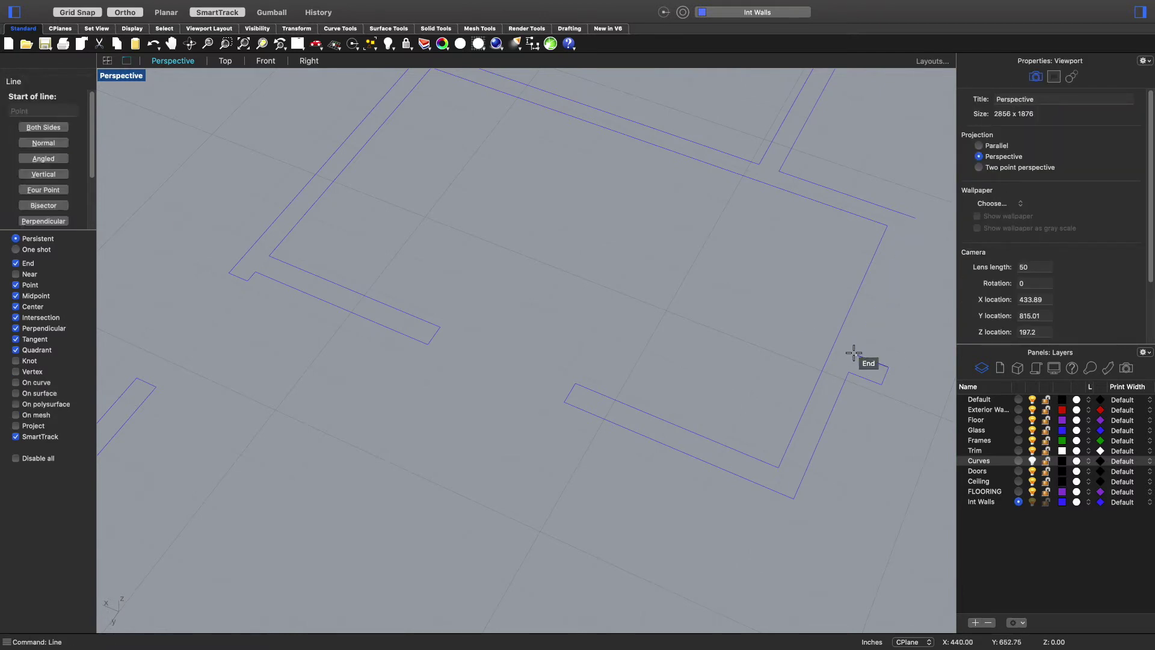
{"action": "left_click", "coordinate": [854, 354]}
{"action": "left_click", "coordinate": [913, 219]}
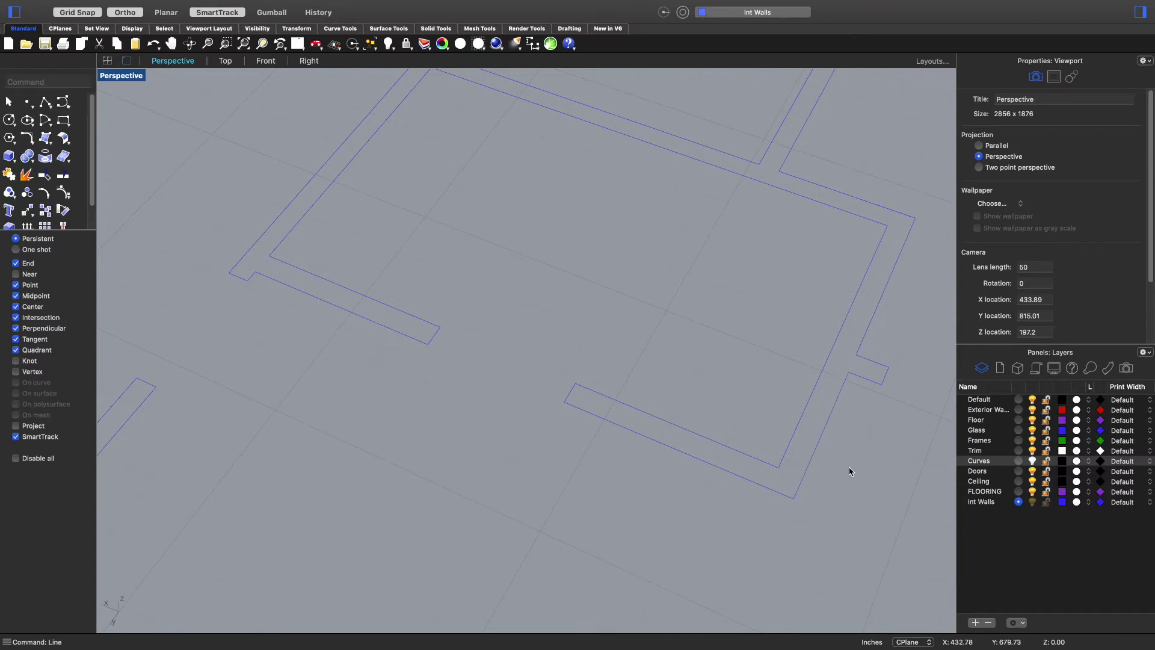
- Replace the closet's outer edge segment between the door stub and the near corner with a new straight line
{"action": "left_click", "coordinate": [831, 424]}
{"action": "key", "text": "Delete"}
{"action": "key", "text": "Return"}
{"action": "left_click", "coordinate": [805, 505]}
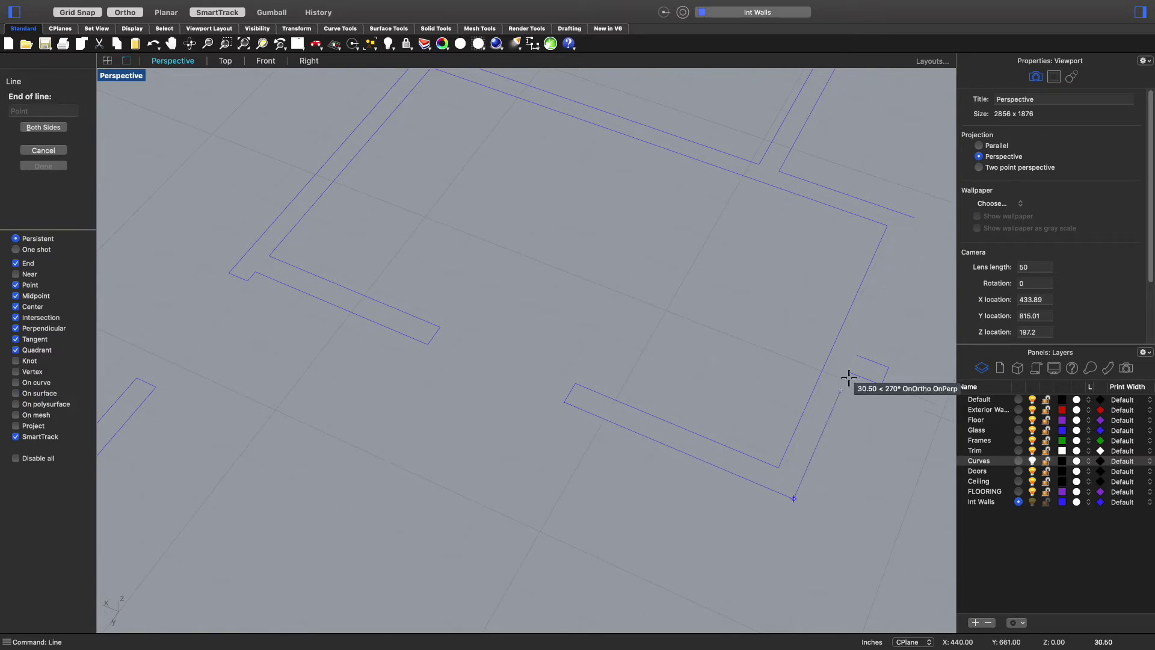
{"action": "key", "text": "Escape"}
{"action": "scroll", "coordinate": [879, 459], "scroll_direction": "down", "scroll_amount": 10}
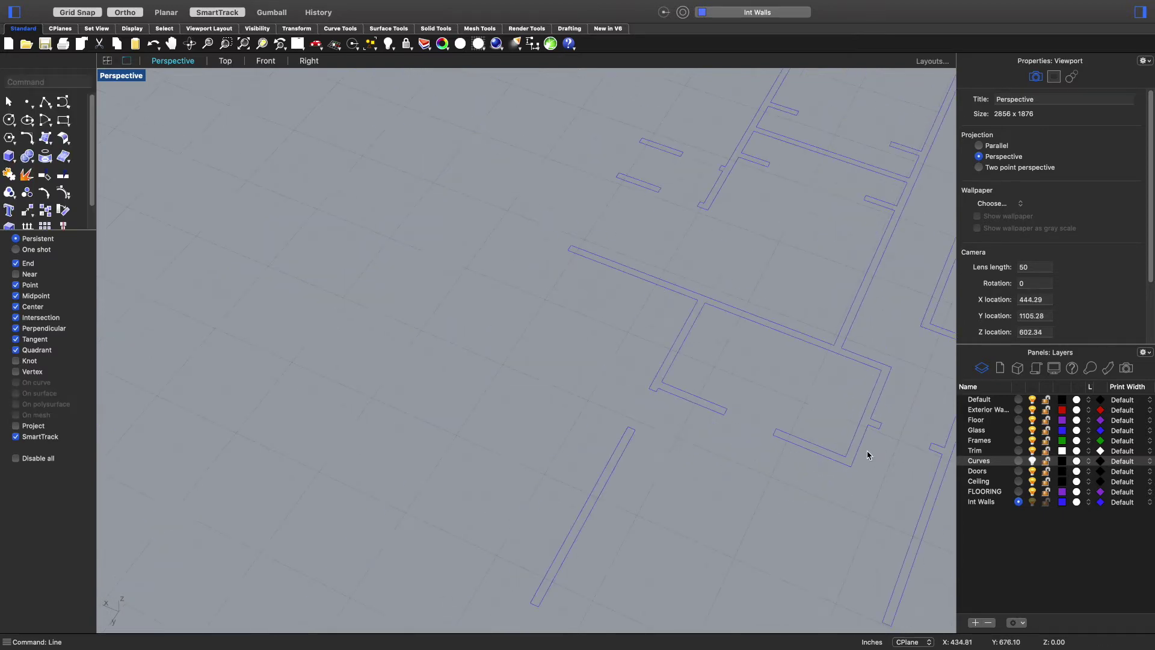
- Select all the interior wall curves across the floor plan and join them into outlines
{"action": "right_click_drag", "start_coordinate": [878, 458], "coordinate": [865, 424]}
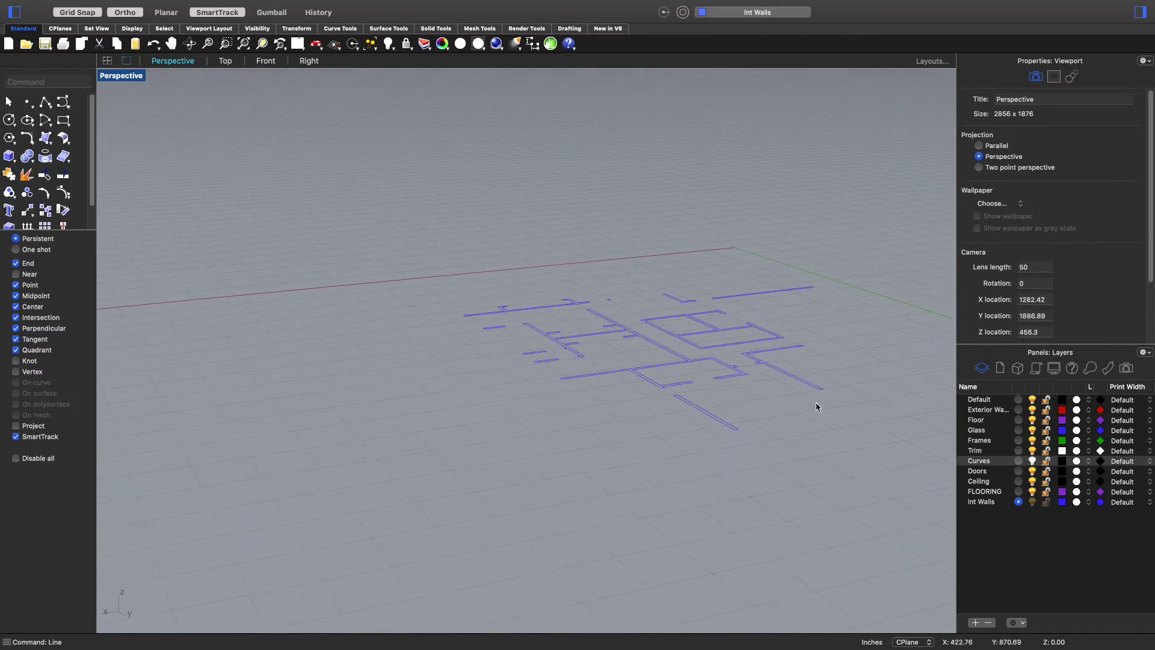
{"action": "right_click_drag", "start_coordinate": [824, 361], "coordinate": [511, 217]}
{"action": "scroll", "coordinate": [683, 207], "scroll_direction": "up", "scroll_amount": 5}
{"action": "scroll", "coordinate": [683, 207], "scroll_direction": "down", "scroll_amount": 10}
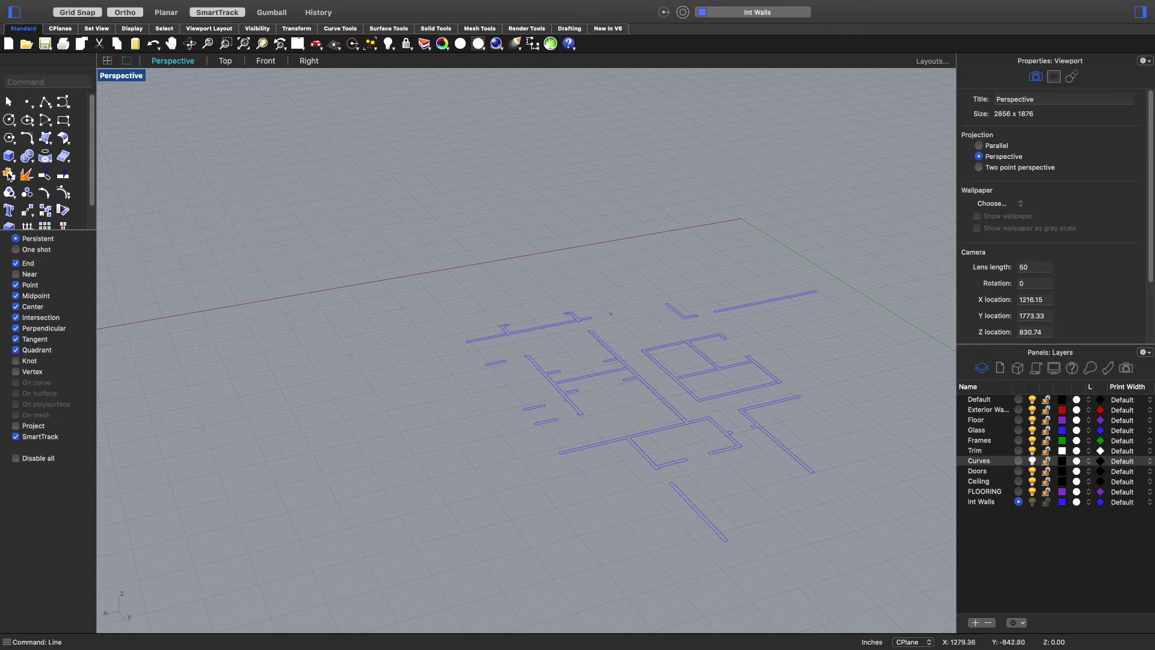
{"action": "left_click_drag", "start_coordinate": [470, 561], "coordinate": [470, 559]}
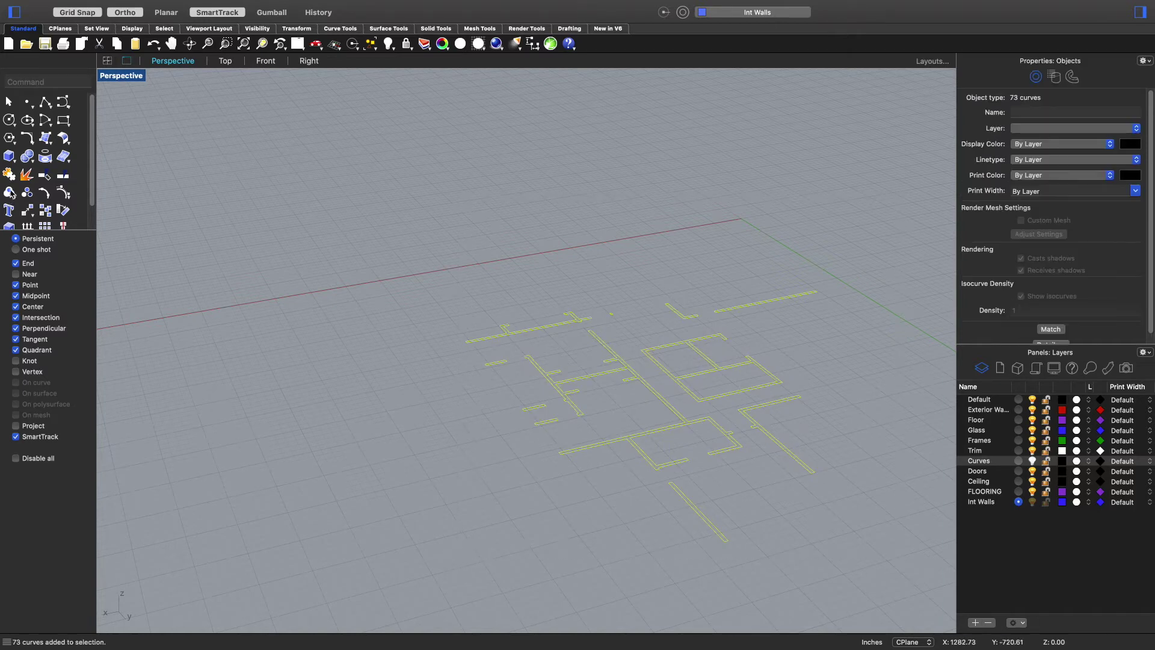
{"action": "left_click", "coordinate": [13, 177]}
{"action": "right_click_drag", "start_coordinate": [709, 459], "coordinate": [211, 312]}
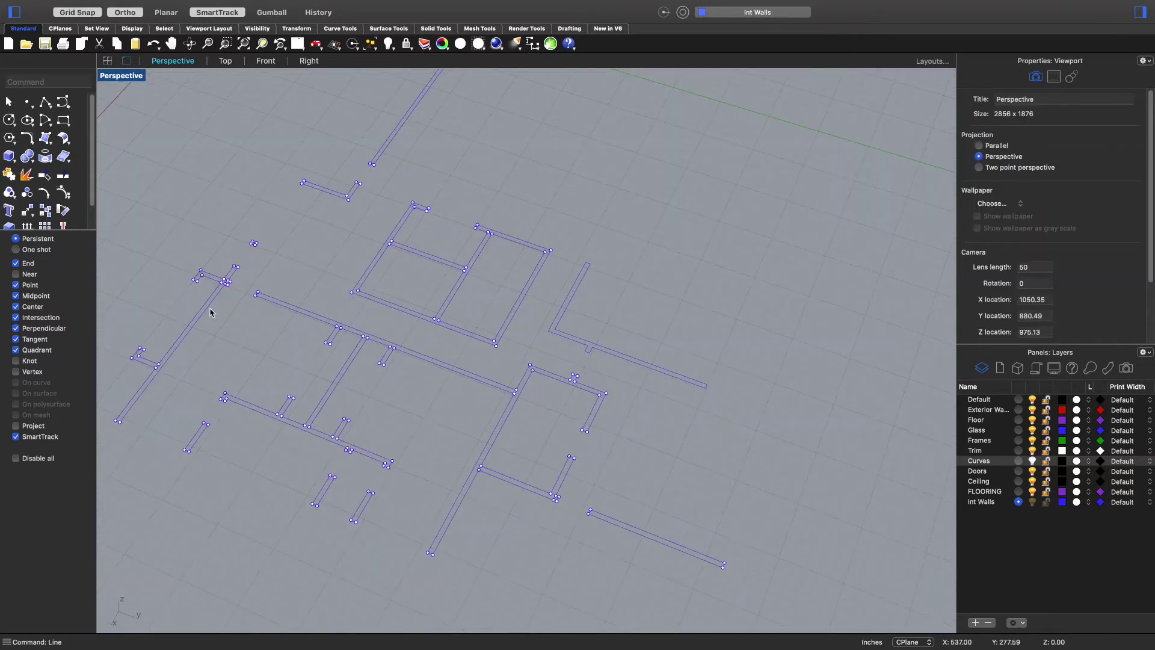
{"action": "scroll", "coordinate": [414, 164], "scroll_direction": "down", "scroll_amount": 3}
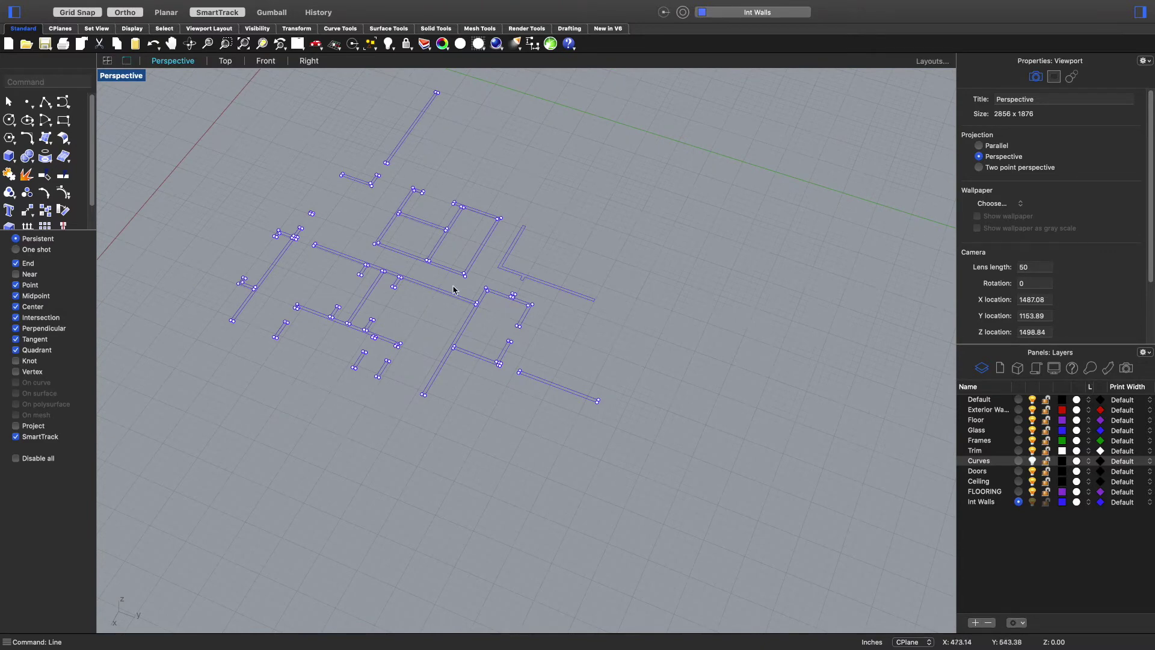
{"action": "left_click_drag", "start_coordinate": [683, 91], "coordinate": [164, 459]}
{"action": "left_click", "coordinate": [21, 179]}
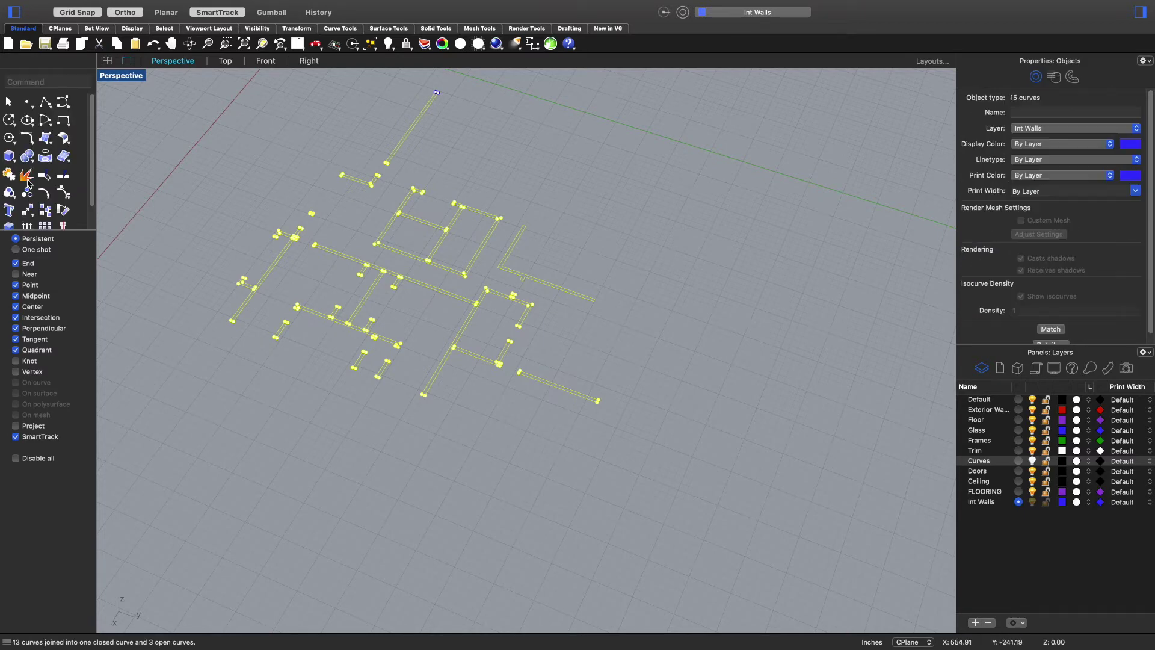
- Extrude the joined interior wall outlines upward as solids, accepting the self-intersecting curves
{"action": "type", "text": "ExtrudeCrv"}
{"action": "key", "text": "Return"}
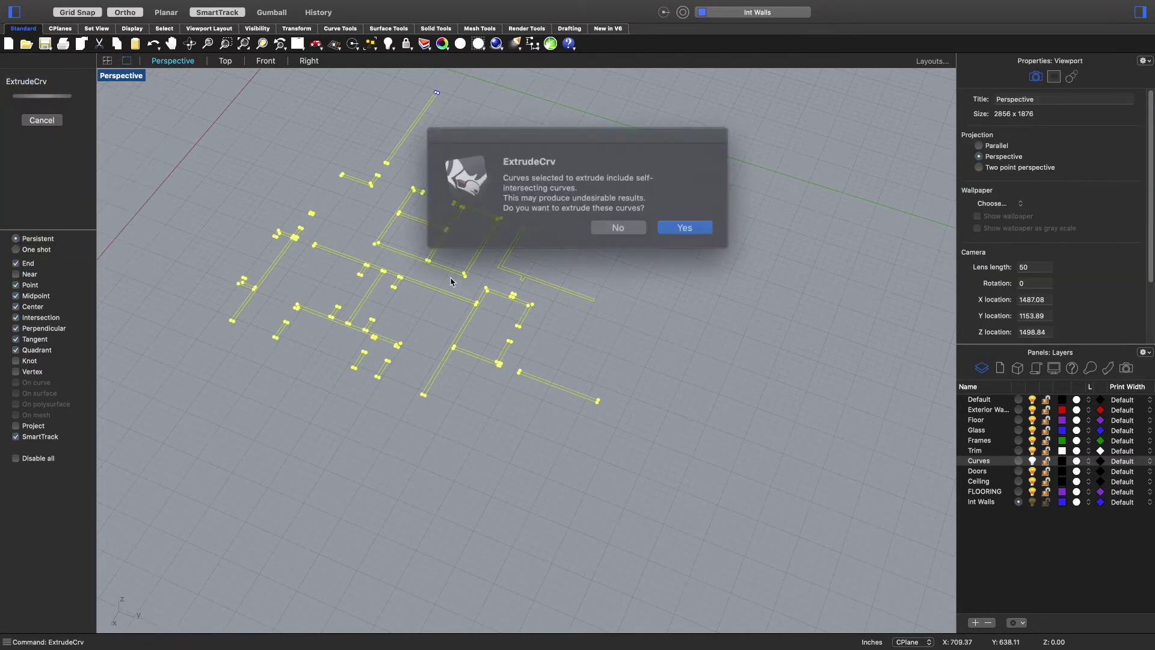
{"action": "left_click", "coordinate": [680, 223]}
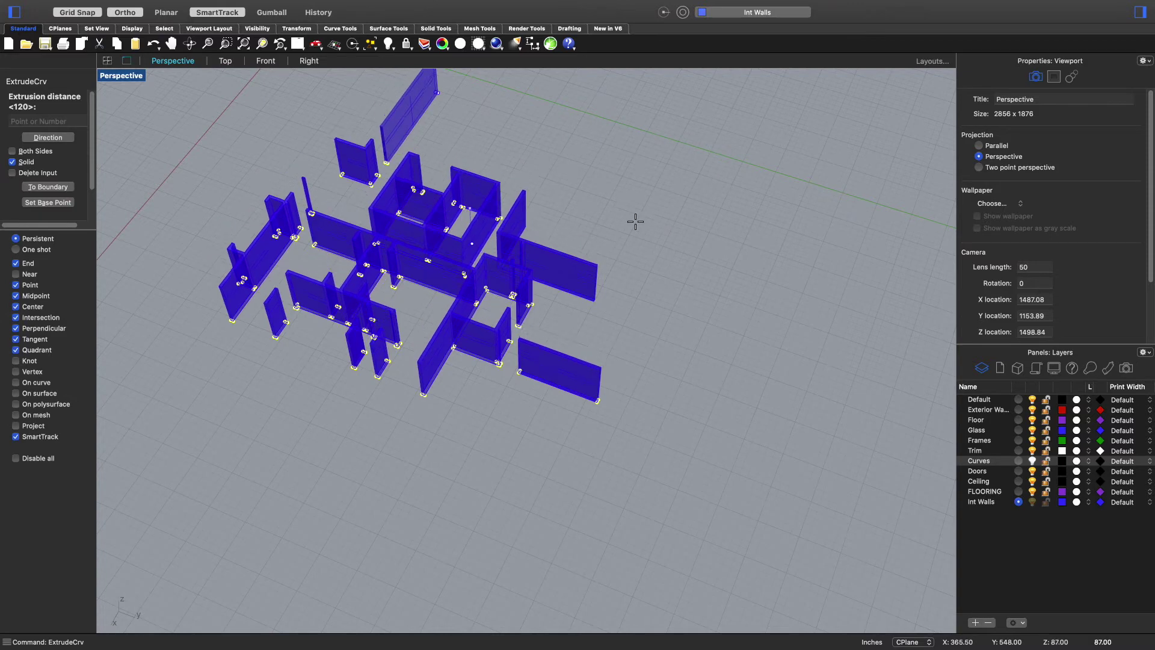
{"action": "key", "text": "Return"}
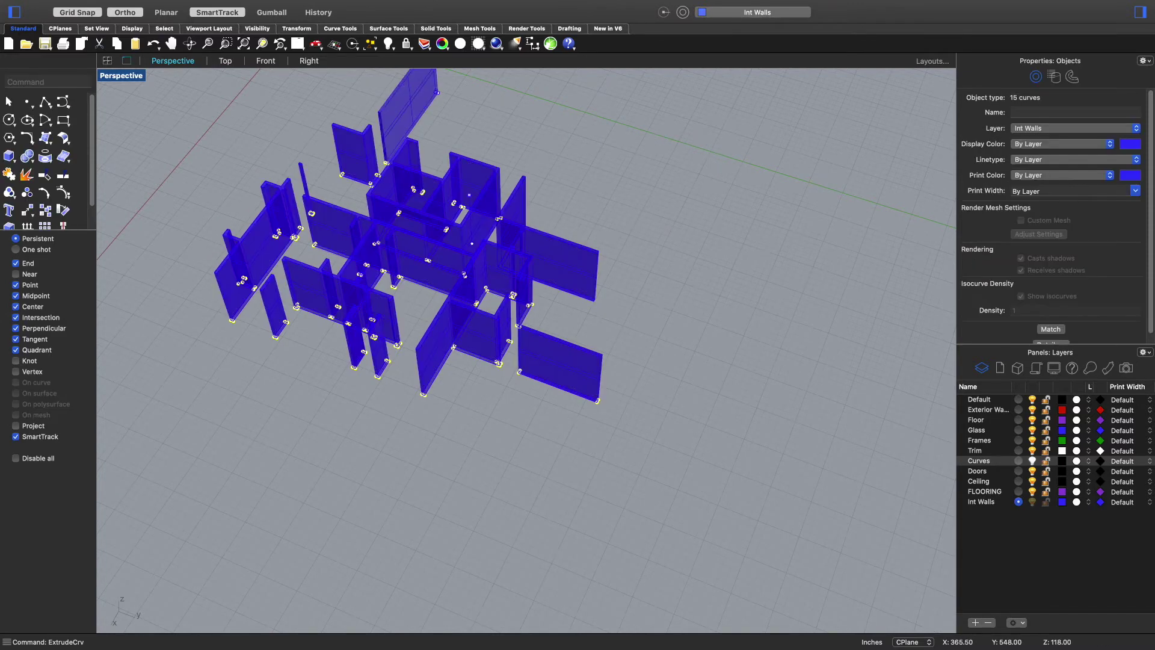
{"action": "left_click", "coordinate": [494, 395]}
{"action": "right_click_drag", "start_coordinate": [494, 395], "coordinate": [394, 333]}
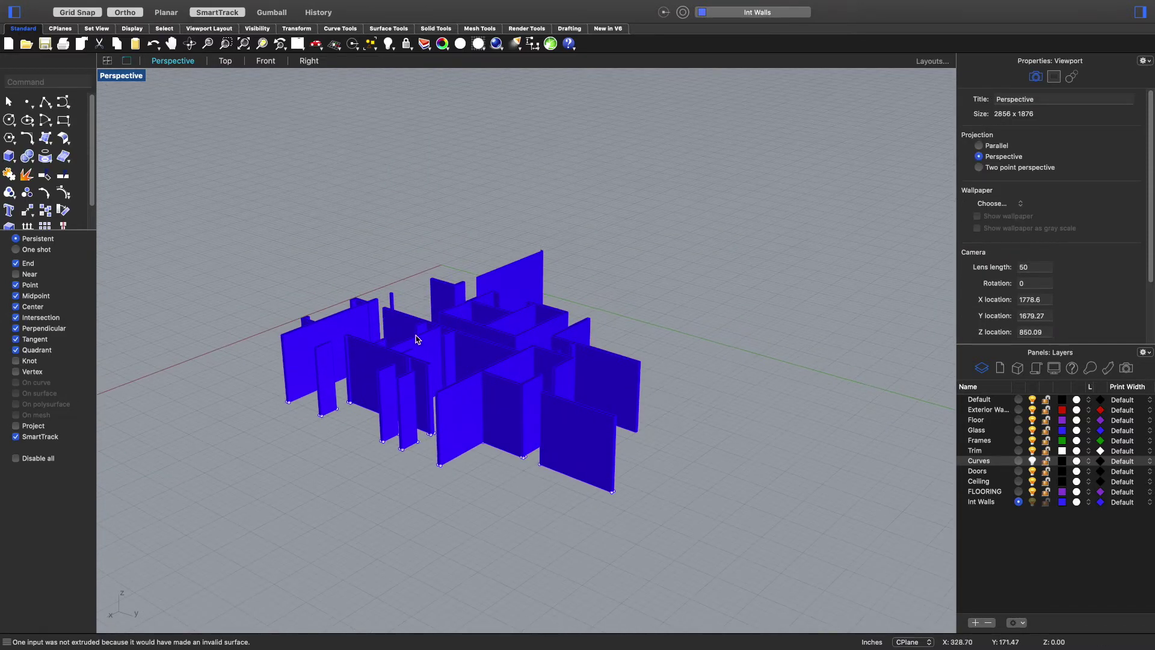
- Make Exterior Walls the current layer and show the hidden exterior walls and floor
{"action": "left_click", "coordinate": [1019, 411]}
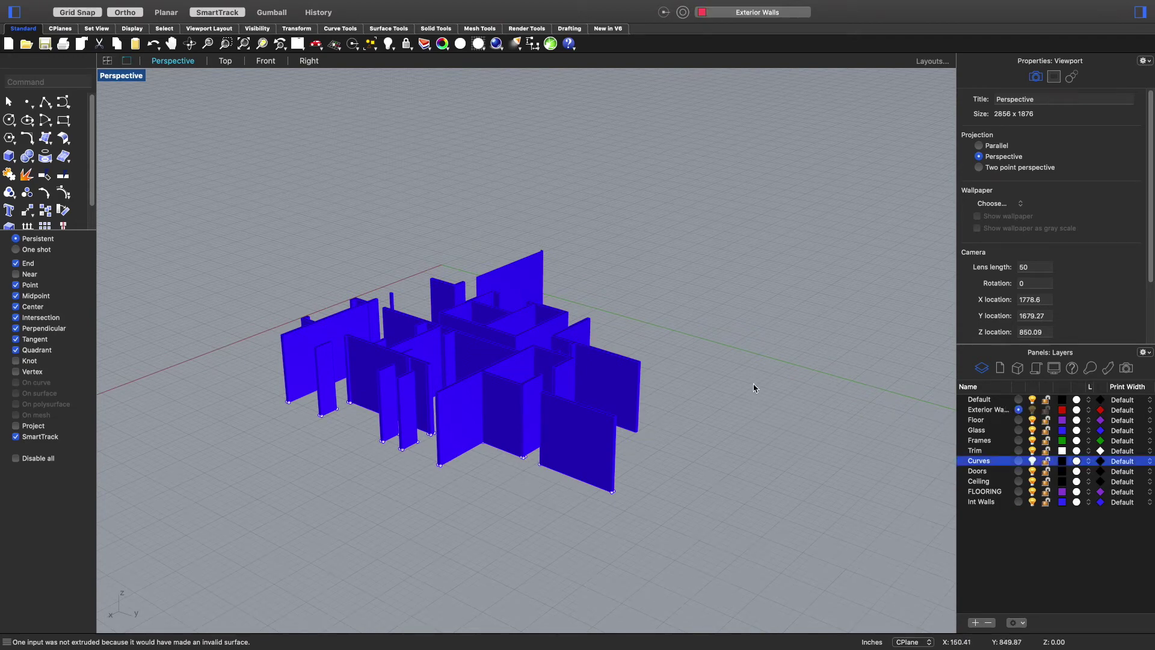
{"action": "left_click", "coordinate": [389, 43]}
{"action": "right_click_drag", "start_coordinate": [335, 225], "coordinate": [369, 257]}
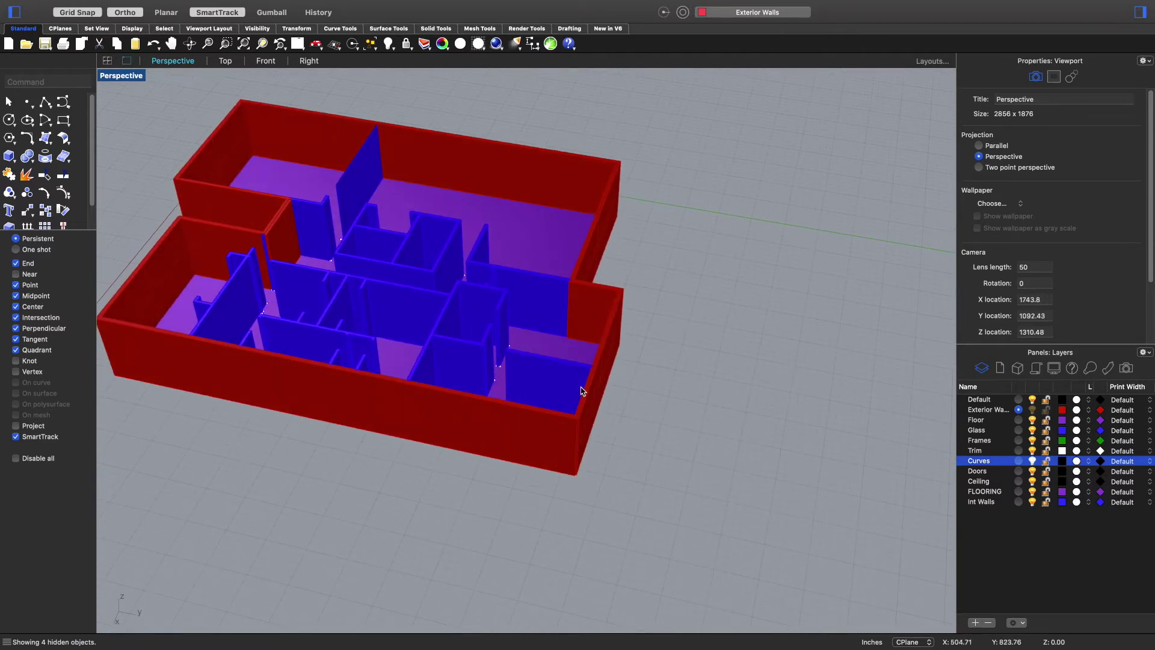
- Examine how individual interior wall extrusions meet the exterior walls, including the narrow wall stub at the notch corner
{"action": "scroll", "coordinate": [581, 394], "scroll_direction": "up", "scroll_amount": 6}
{"action": "left_click", "coordinate": [557, 374]}
{"action": "scroll", "coordinate": [557, 374], "scroll_direction": "down", "scroll_amount": 5}
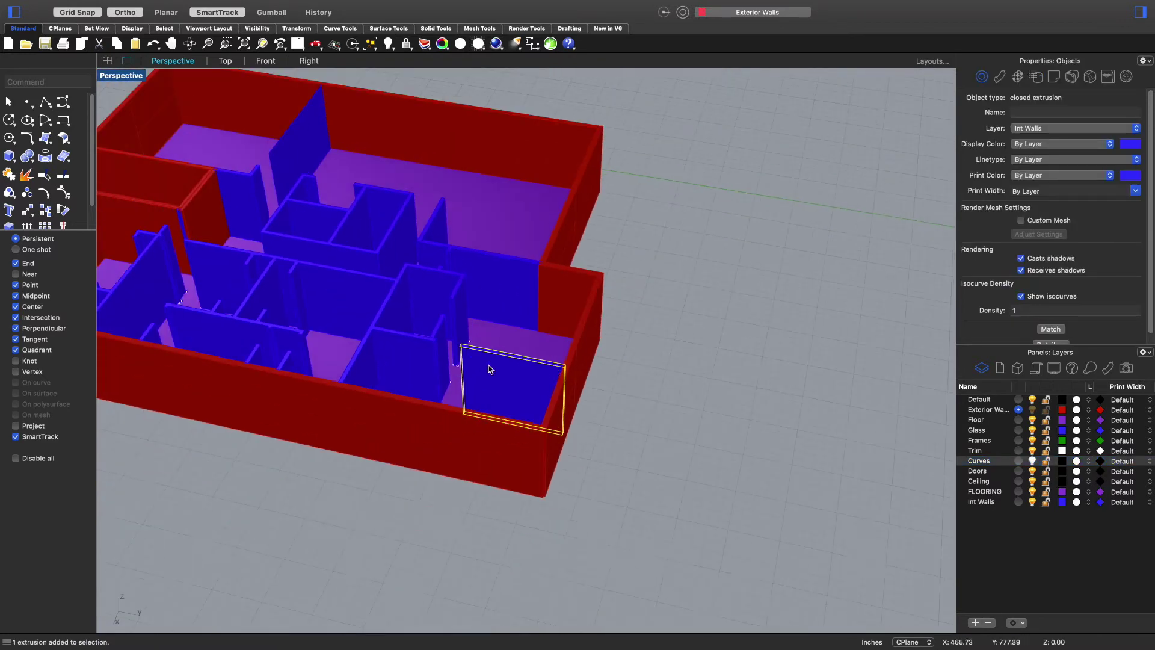
{"action": "scroll", "coordinate": [521, 268], "scroll_direction": "up", "scroll_amount": 6}
{"action": "left_click", "coordinate": [559, 278], "text": "shift"}
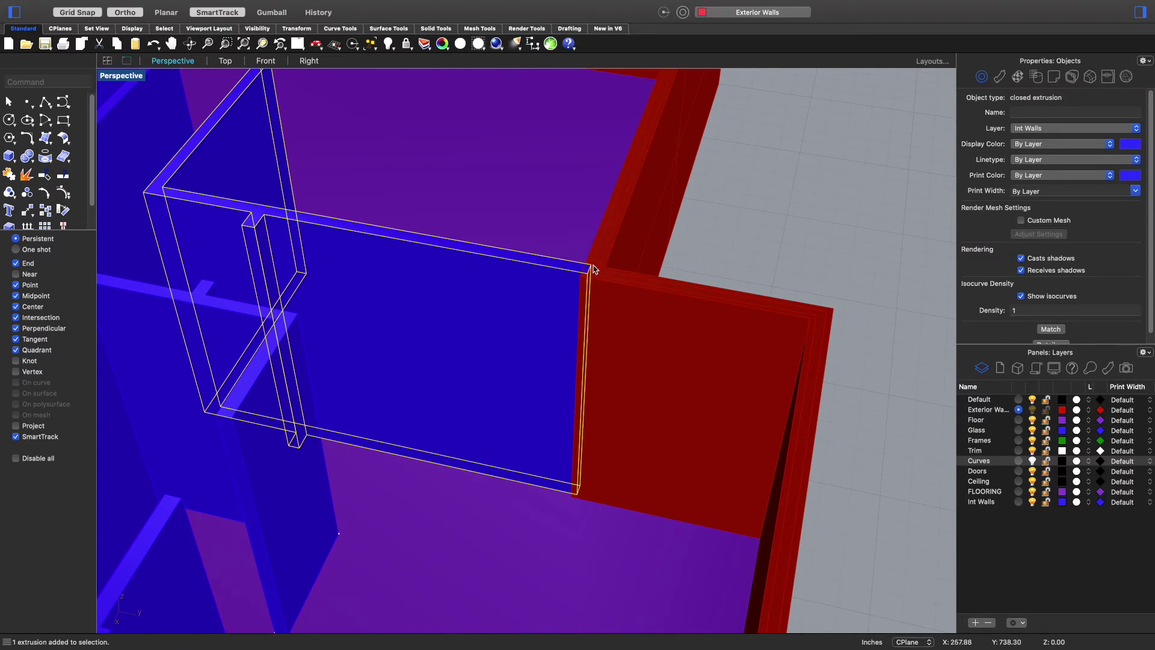
{"action": "scroll", "coordinate": [559, 278], "scroll_direction": "down", "scroll_amount": 5}
{"action": "mouse_move", "coordinate": [245, 227]}
{"action": "right_mouse_down"}
{"action": "mouse_move", "coordinate": [223, 203]}
{"action": "mouse_move", "coordinate": [238, 208]}
{"action": "right_mouse_up"}
{"action": "scroll", "coordinate": [238, 174], "scroll_direction": "up", "scroll_amount": 6}
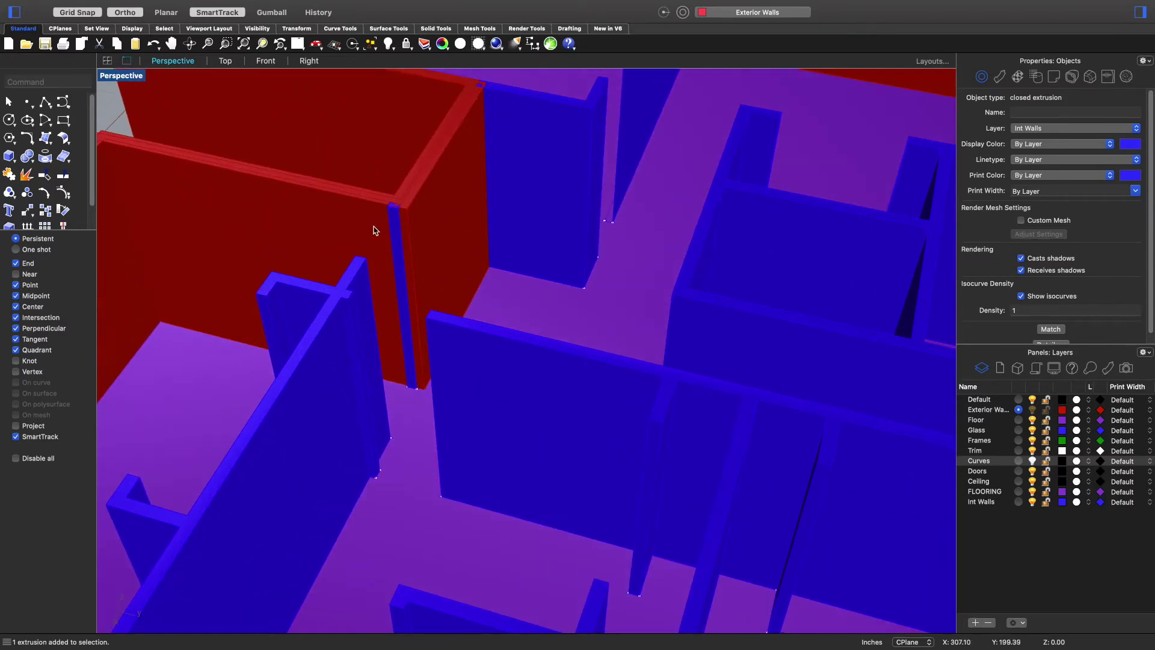
{"action": "left_click", "coordinate": [395, 220]}
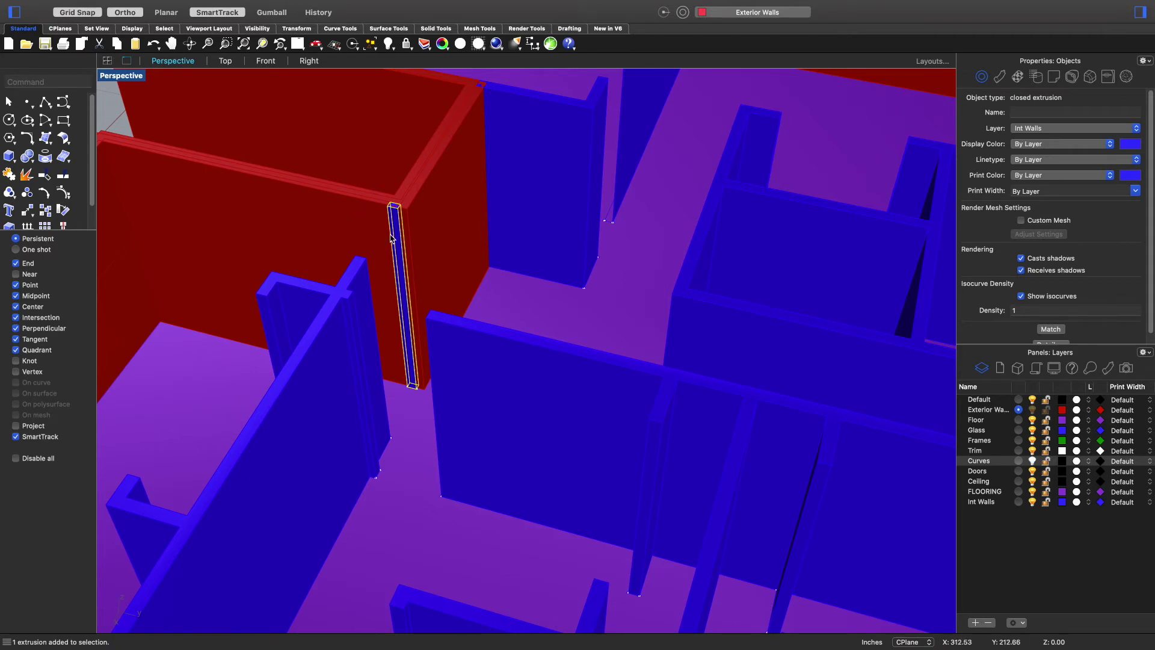
{"action": "scroll", "coordinate": [323, 202], "scroll_direction": "down", "scroll_amount": 4}
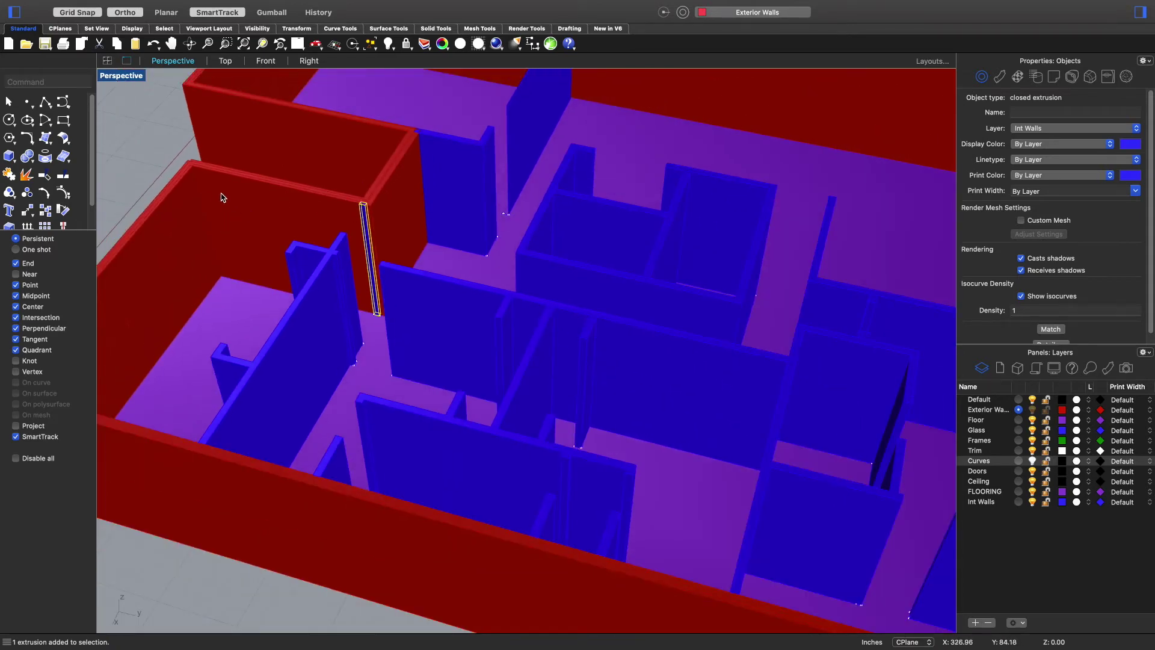
- Delete the closed extrusion on the Exterior Walls layer that overlaps the exterior wall polysurface
{"action": "scroll", "coordinate": [174, 177], "scroll_direction": "up", "scroll_amount": 3}
{"action": "left_click", "coordinate": [194, 184]}
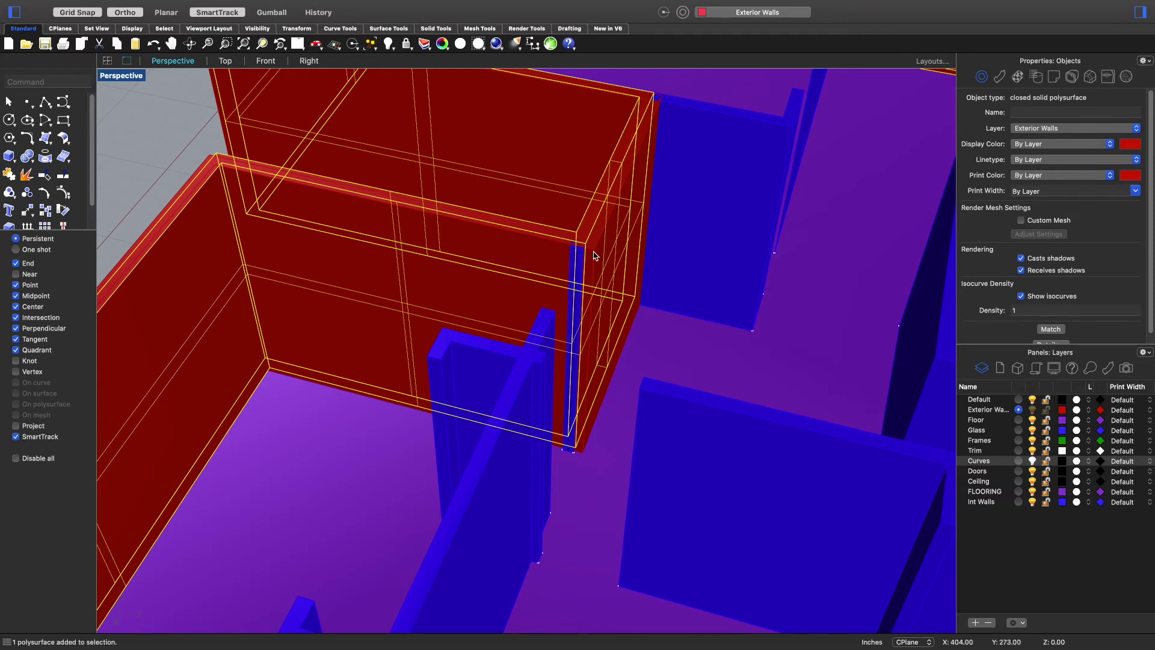
{"action": "left_click", "coordinate": [548, 247]}
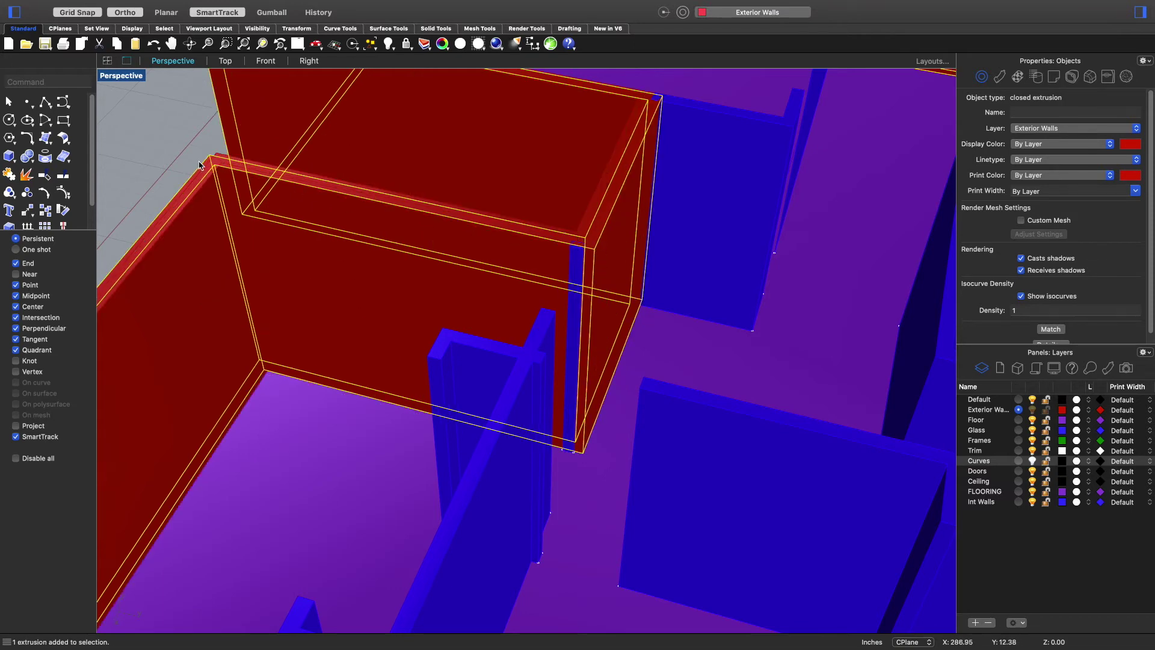
{"action": "key", "text": "Delete"}
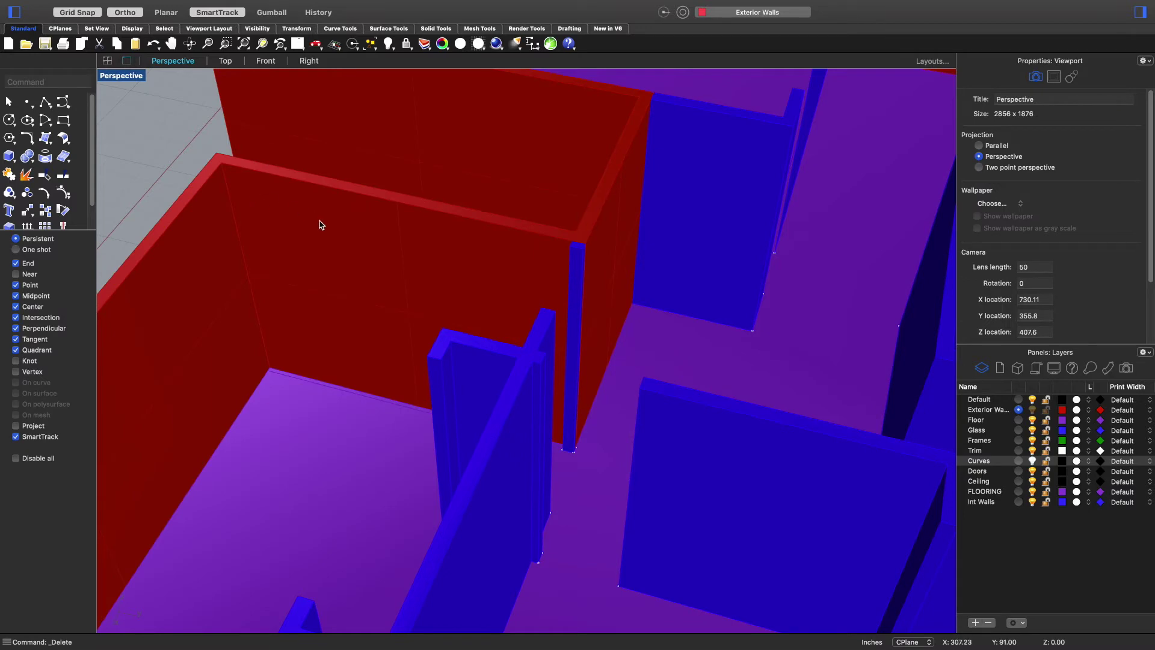
- Delete the slab extrusion on the Floor layer, reached from beneath the exterior wall's corner
{"action": "scroll", "coordinate": [475, 312], "scroll_direction": "down", "scroll_amount": 5}
{"action": "right_click_drag", "start_coordinate": [944, 370], "coordinate": [490, 314]}
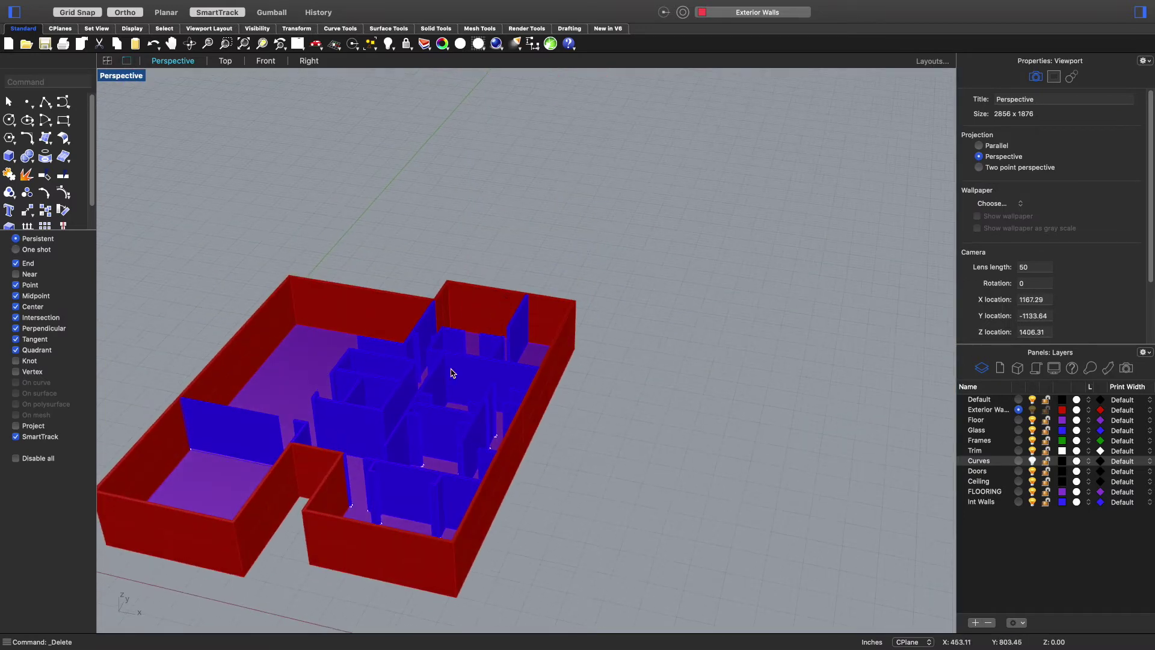
{"action": "scroll", "coordinate": [490, 314], "scroll_direction": "down", "scroll_amount": 5}
{"action": "scroll", "coordinate": [292, 547], "scroll_direction": "up", "scroll_amount": 10}
{"action": "right_click_drag", "start_coordinate": [292, 547], "coordinate": [423, 410]}
{"action": "scroll", "coordinate": [423, 409], "scroll_direction": "up", "scroll_amount": 3}
{"action": "right_click_drag", "start_coordinate": [377, 506], "coordinate": [395, 444]}
{"action": "left_click", "coordinate": [395, 425]}
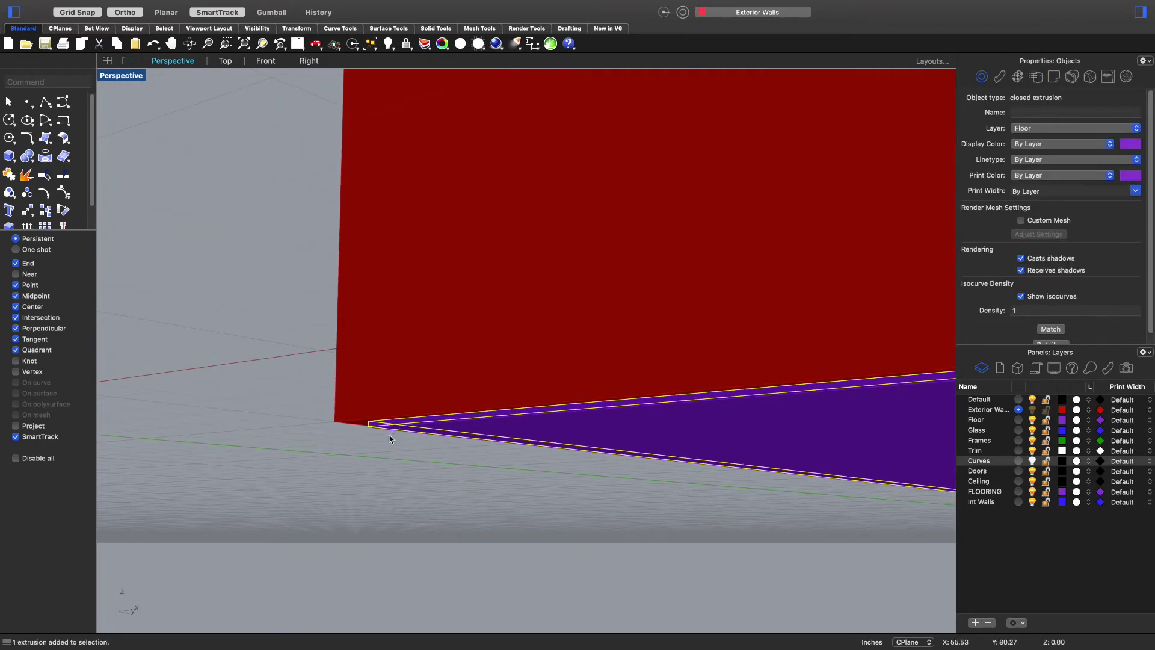
{"action": "scroll", "coordinate": [446, 441], "scroll_direction": "up", "scroll_amount": 3}
{"action": "key", "text": "Delete"}
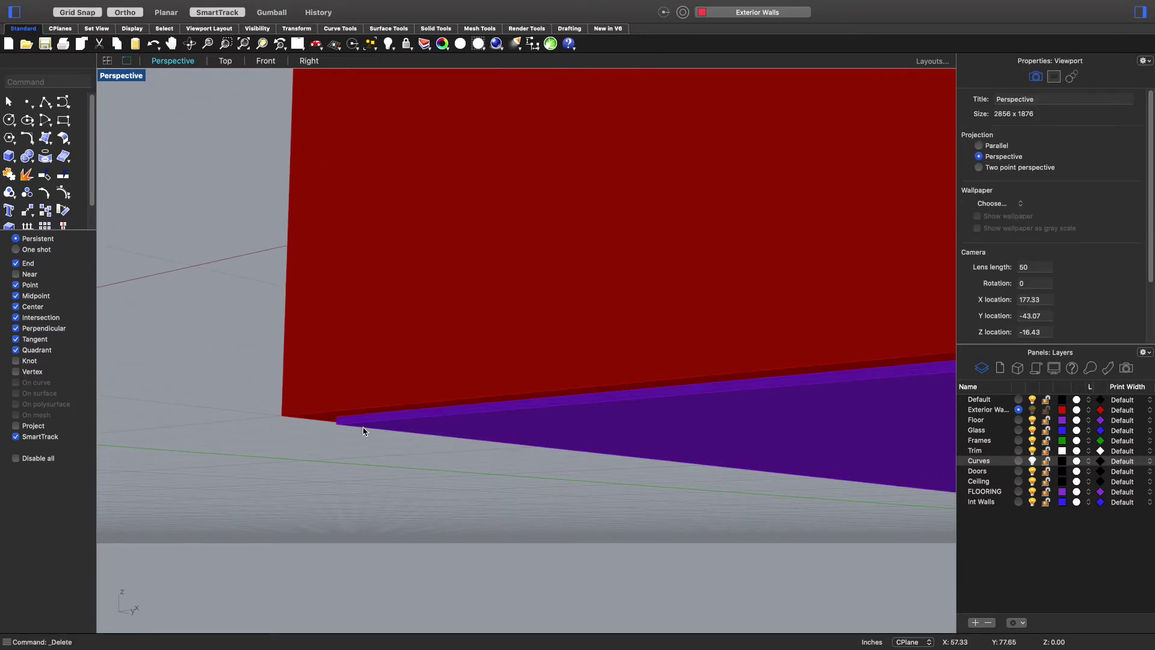
- Zoom out to the whole model and examine the interior and exterior walls and the floor from several angles
{"action": "right_click_drag", "start_coordinate": [353, 421], "coordinate": [475, 434]}
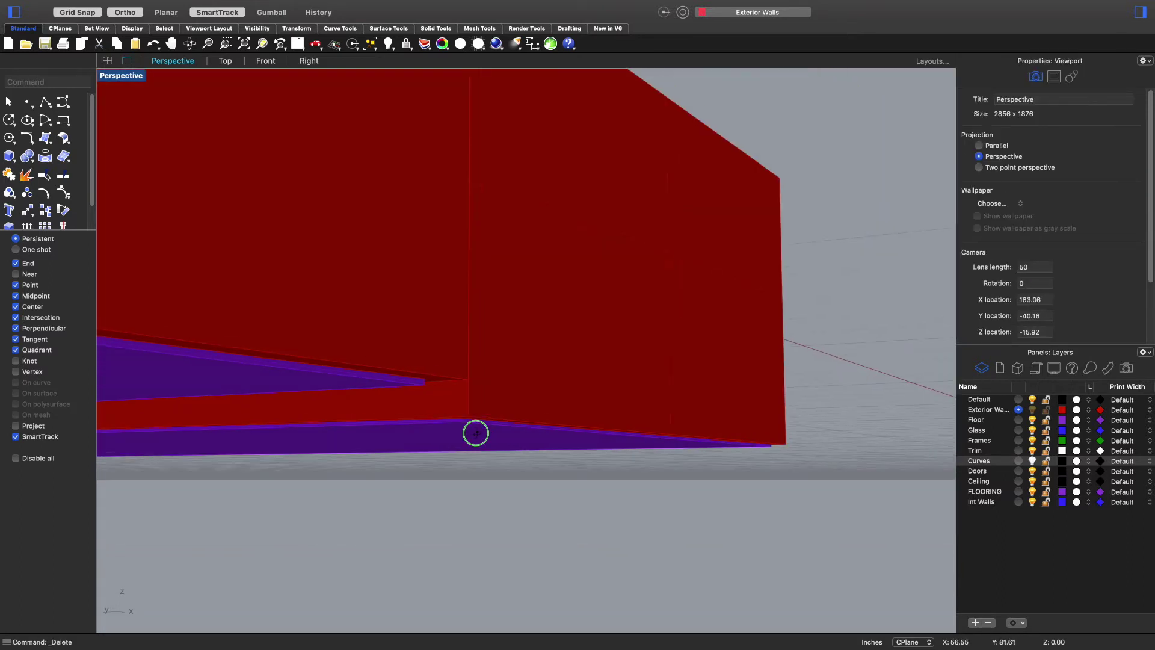
{"action": "scroll", "coordinate": [480, 438], "scroll_direction": "down", "scroll_amount": 10}
{"action": "right_click_drag", "start_coordinate": [421, 369], "coordinate": [234, 339]}
{"action": "scroll", "coordinate": [310, 467], "scroll_direction": "down", "scroll_amount": 5}
{"action": "scroll", "coordinate": [407, 402], "scroll_direction": "up", "scroll_amount": 5}
{"action": "scroll", "coordinate": [265, 353], "scroll_direction": "up", "scroll_amount": 5}
{"action": "scroll", "coordinate": [937, 335], "scroll_direction": "down", "scroll_amount": 1}
{"action": "scroll", "coordinate": [859, 348], "scroll_direction": "up", "scroll_amount": 1}
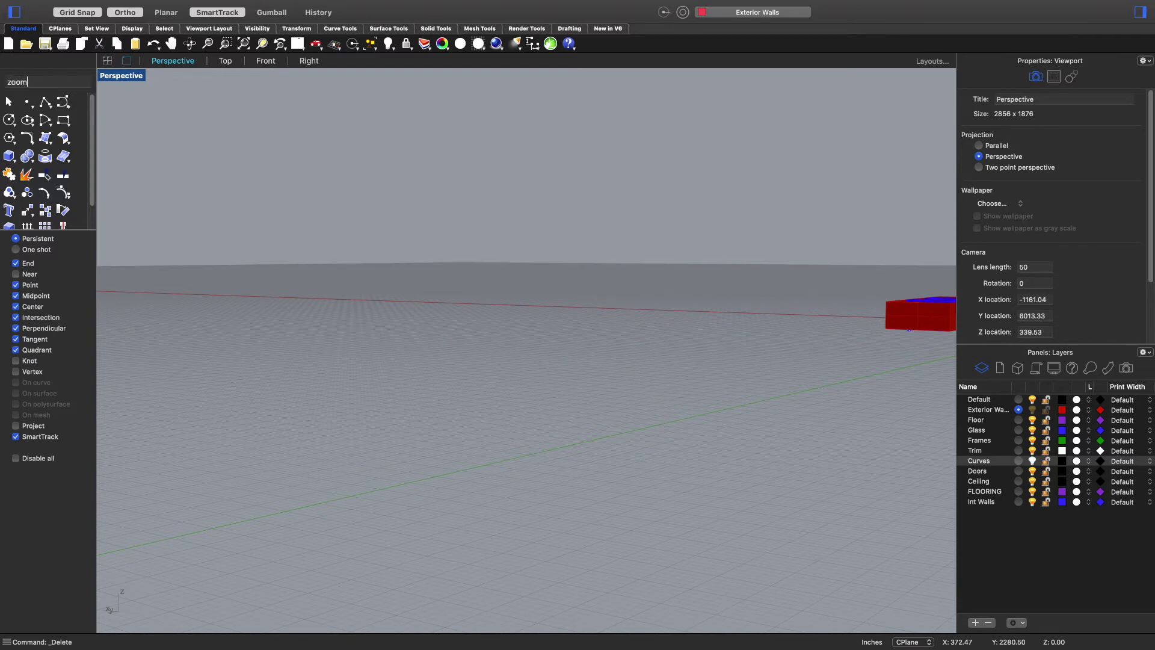
{"action": "key", "text": "Return"}
{"action": "type", "text": "a"}
{"action": "key", "text": "Return"}
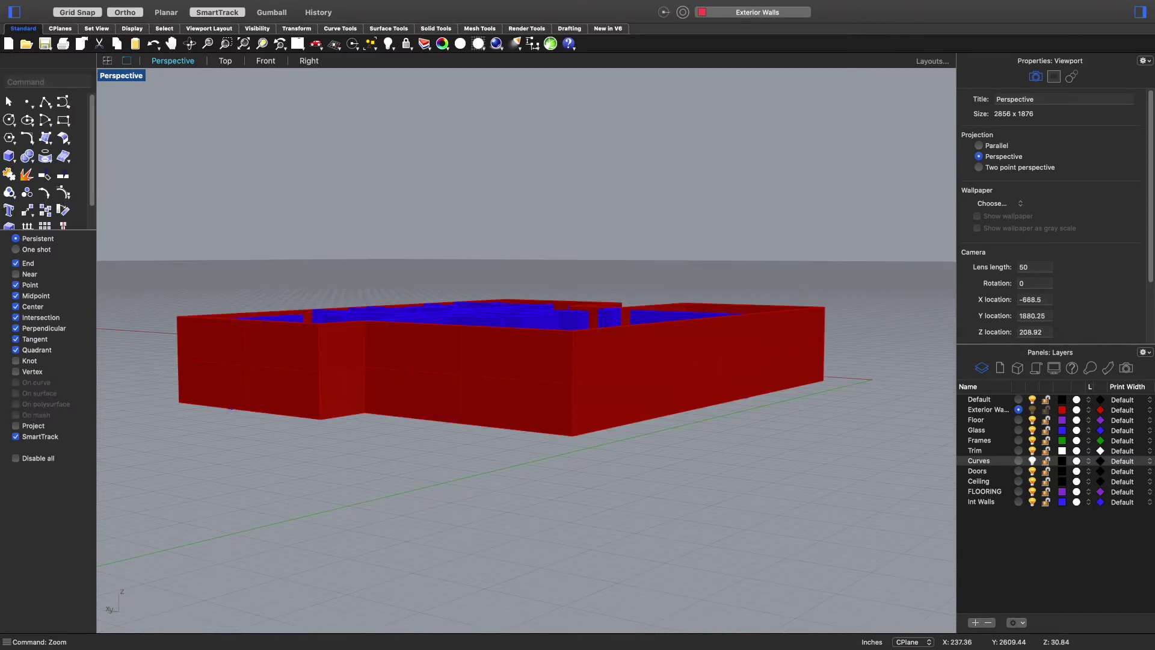
{"action": "right_click_drag", "start_coordinate": [610, 438], "coordinate": [733, 493]}
{"action": "scroll", "coordinate": [386, 398], "scroll_direction": "up", "scroll_amount": 10}
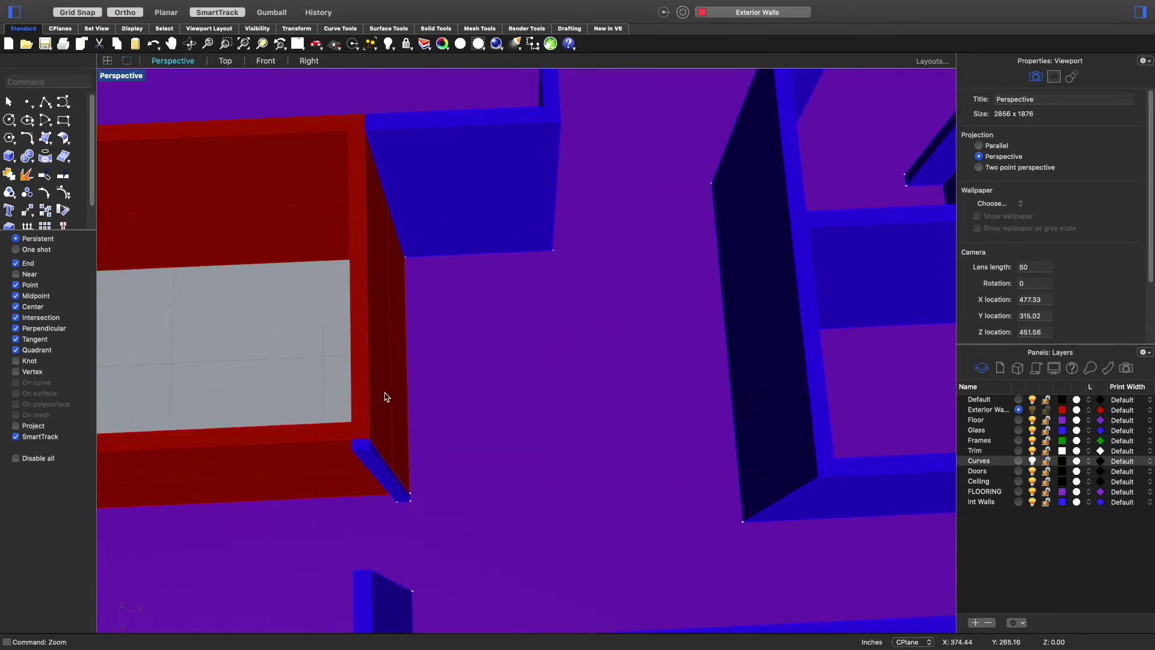
{"action": "scroll", "coordinate": [383, 449], "scroll_direction": "up", "scroll_amount": 5}
{"action": "scroll", "coordinate": [475, 372], "scroll_direction": "down", "scroll_amount": 8}
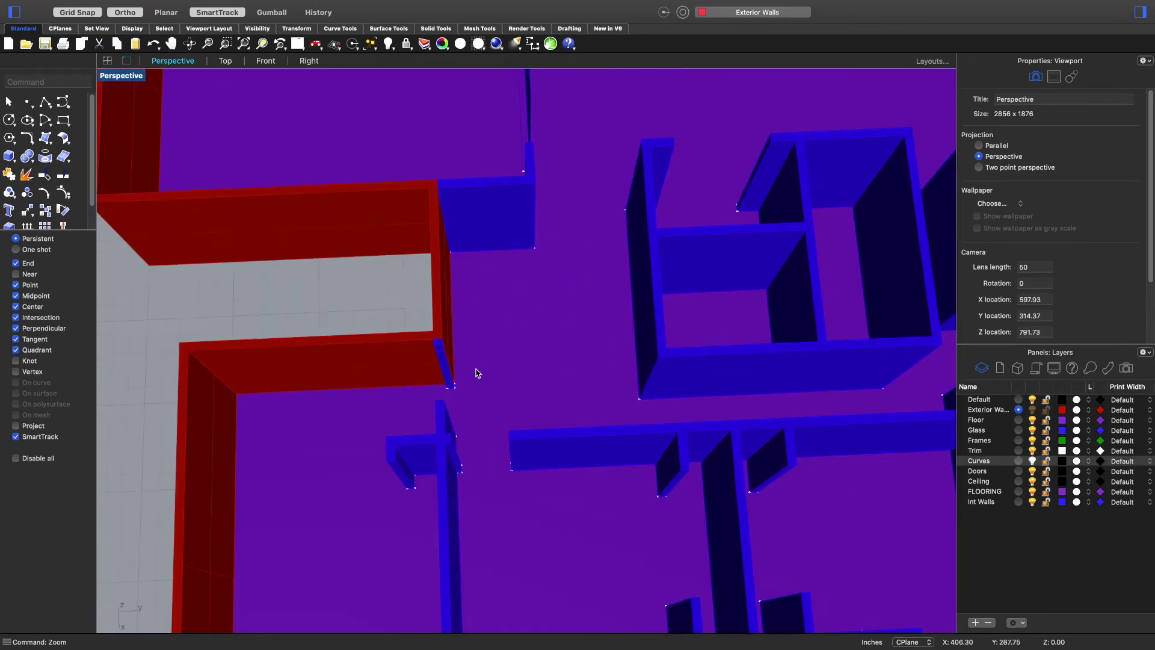
{"action": "scroll", "coordinate": [476, 216], "scroll_direction": "up", "scroll_amount": 3}
{"action": "scroll", "coordinate": [439, 181], "scroll_direction": "down", "scroll_amount": 10}
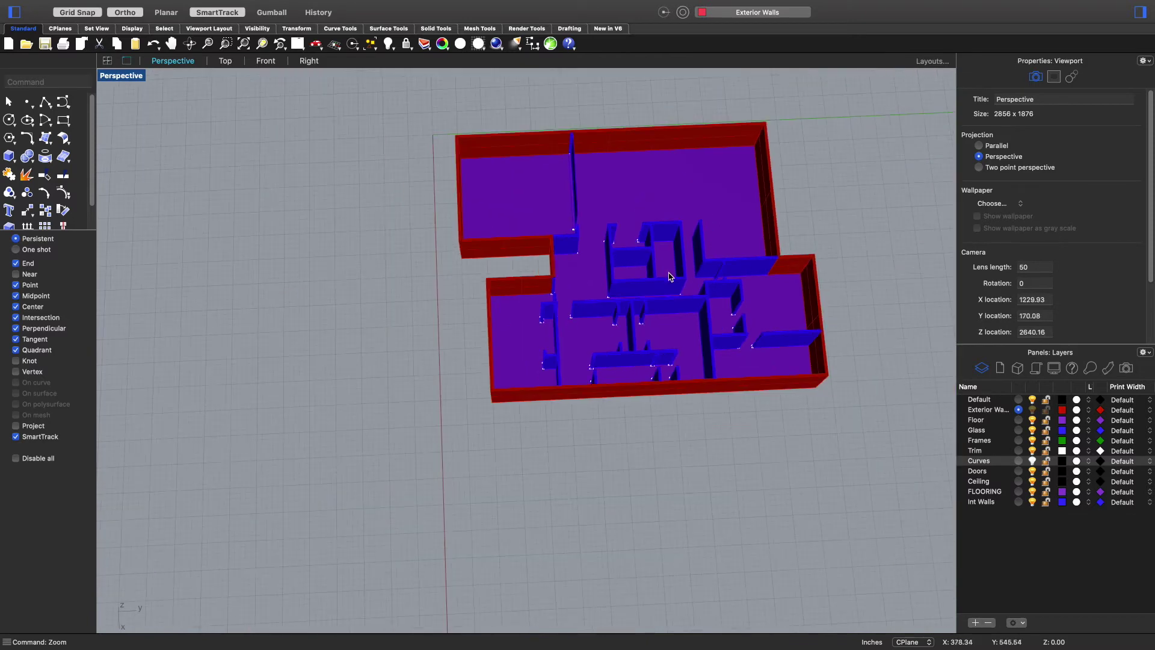
{"action": "scroll", "coordinate": [523, 127], "scroll_direction": "up", "scroll_amount": 6}
{"action": "scroll", "coordinate": [578, 216], "scroll_direction": "down", "scroll_amount": 3}
- Hide the Int Walls, Exterior Walls and FLOORING layers and make Curves the current layer
{"action": "left_click", "coordinate": [818, 483]}
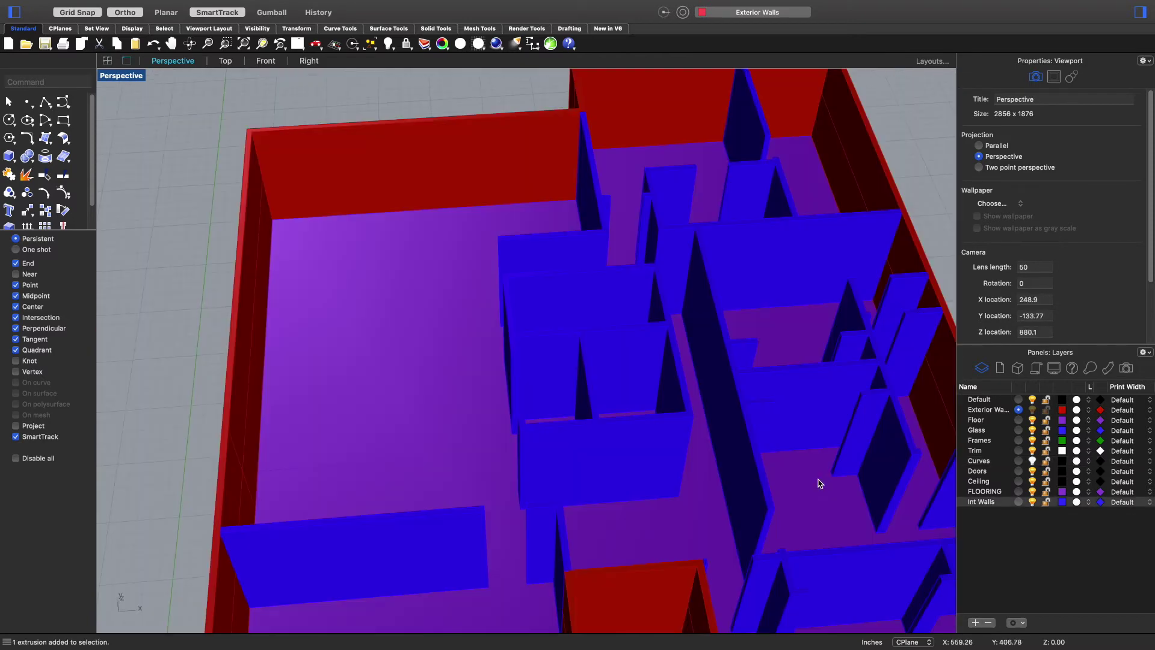
{"action": "left_click", "coordinate": [1032, 502]}
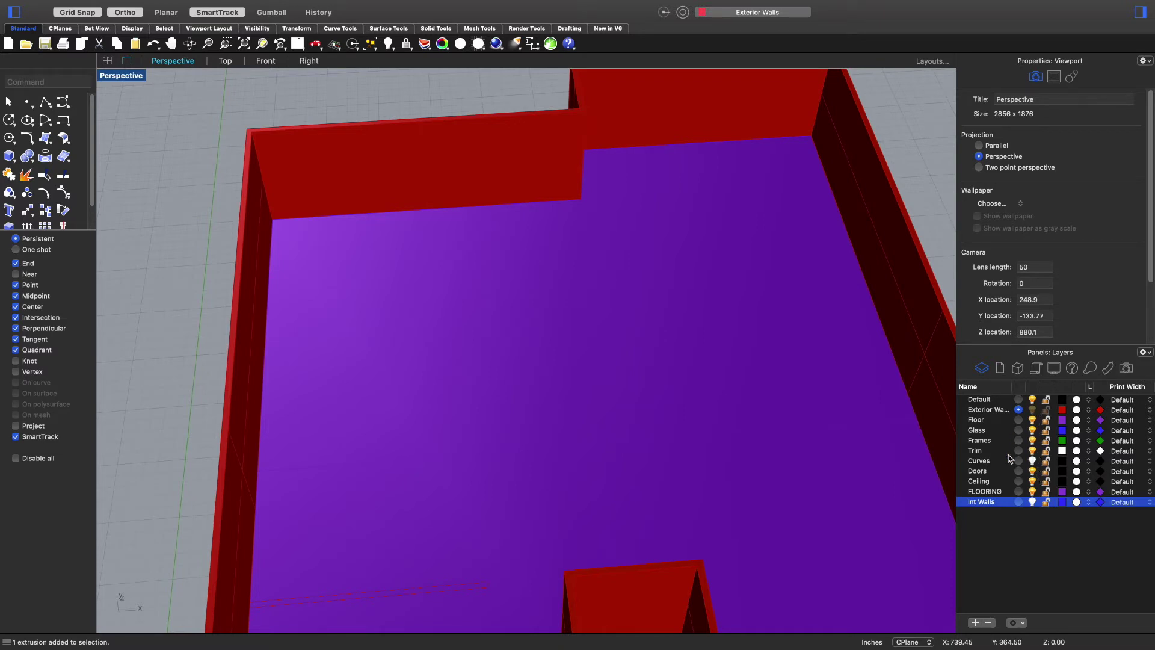
{"action": "left_click", "coordinate": [1018, 461]}
{"action": "left_click", "coordinate": [1033, 410]}
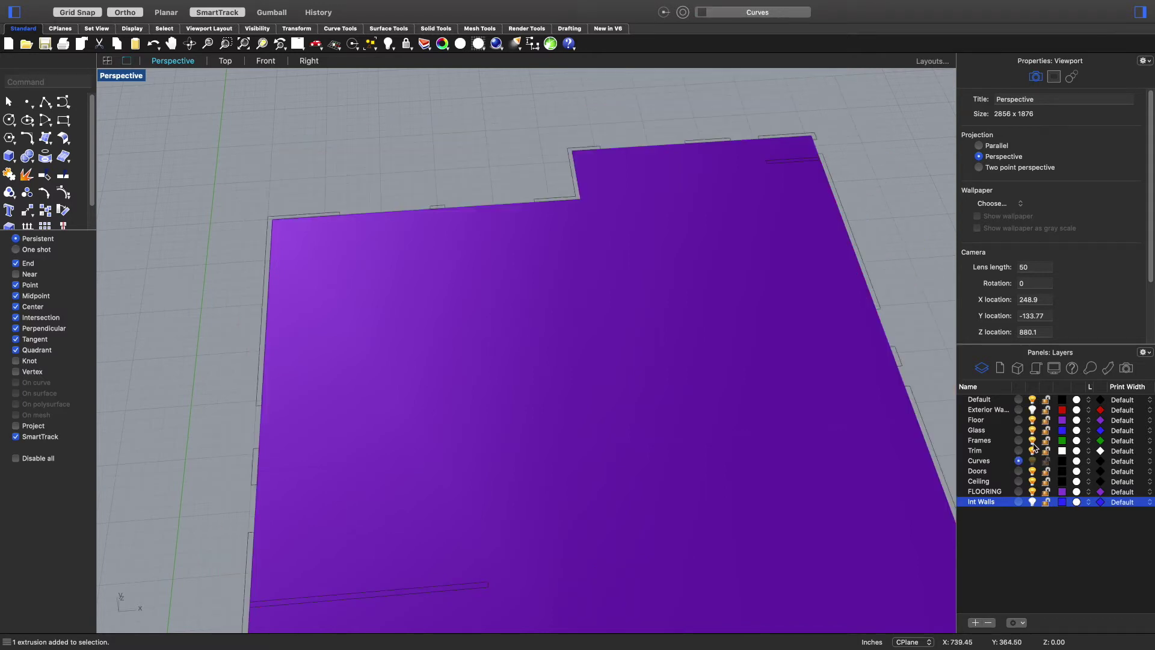
{"action": "left_click", "coordinate": [1033, 492]}
- Delete the open curve along one long edge of the freestanding interior wall outline that meets the exterior wall
{"action": "right_click_drag", "start_coordinate": [730, 462], "coordinate": [622, 516]}
{"action": "scroll", "coordinate": [571, 505], "scroll_direction": "up", "scroll_amount": 5}
{"action": "scroll", "coordinate": [596, 517], "scroll_direction": "up", "scroll_amount": 2}
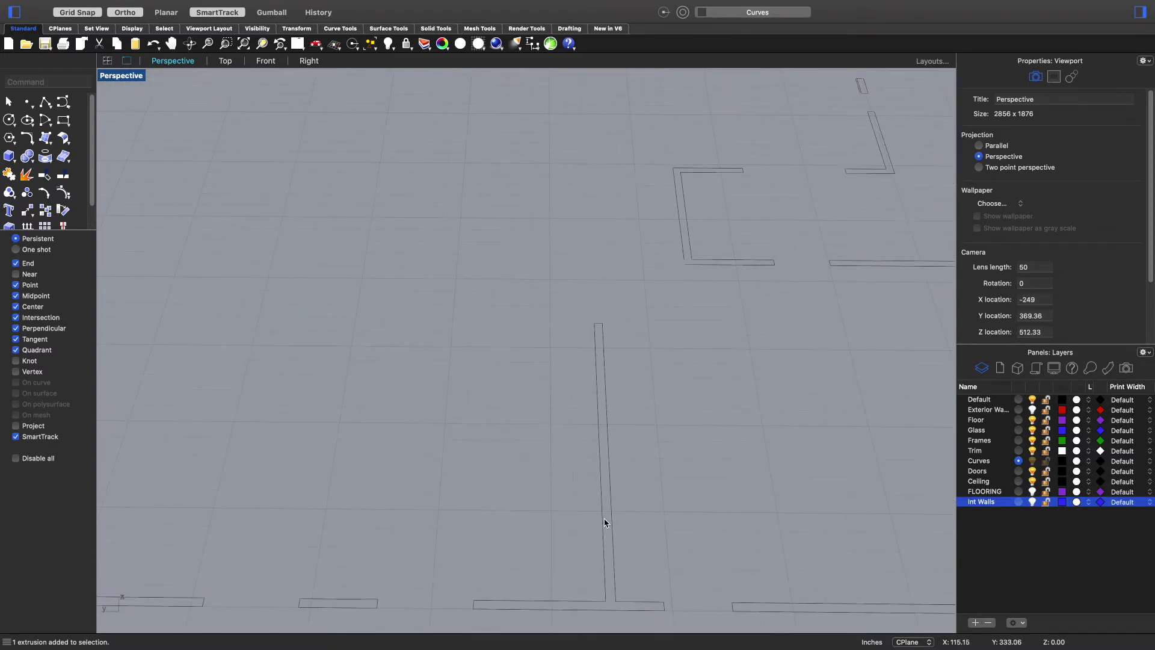
{"action": "left_click", "coordinate": [603, 526]}
{"action": "left_click", "coordinate": [610, 524]}
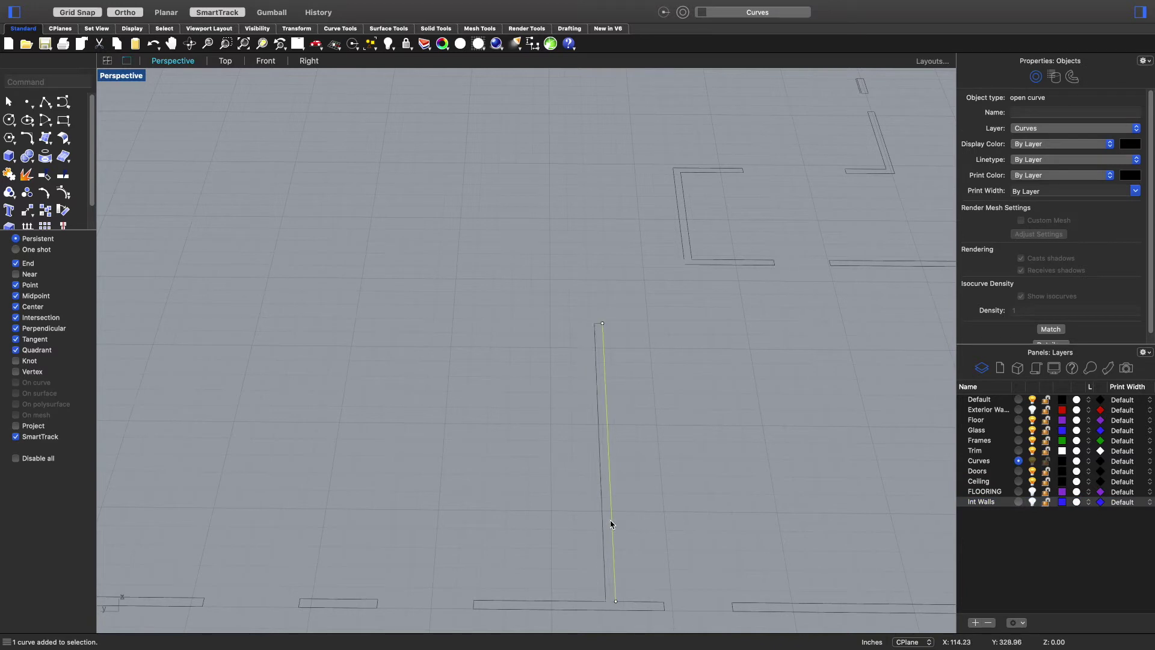
{"action": "left_click", "coordinate": [602, 325]}
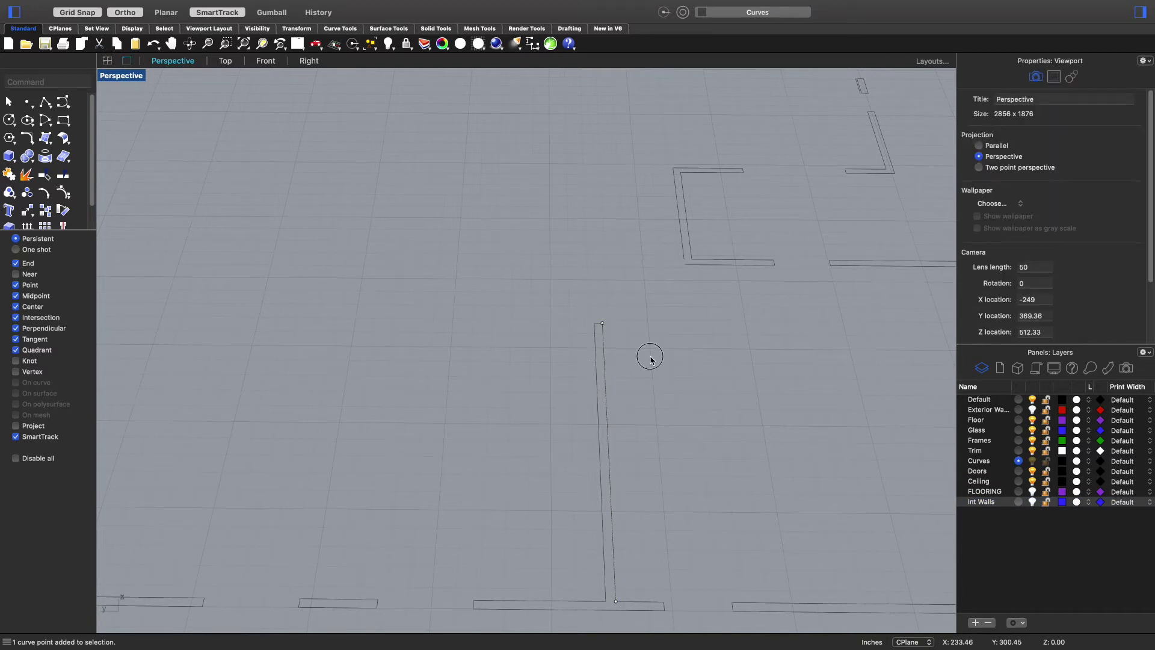
{"action": "left_click", "coordinate": [608, 596]}
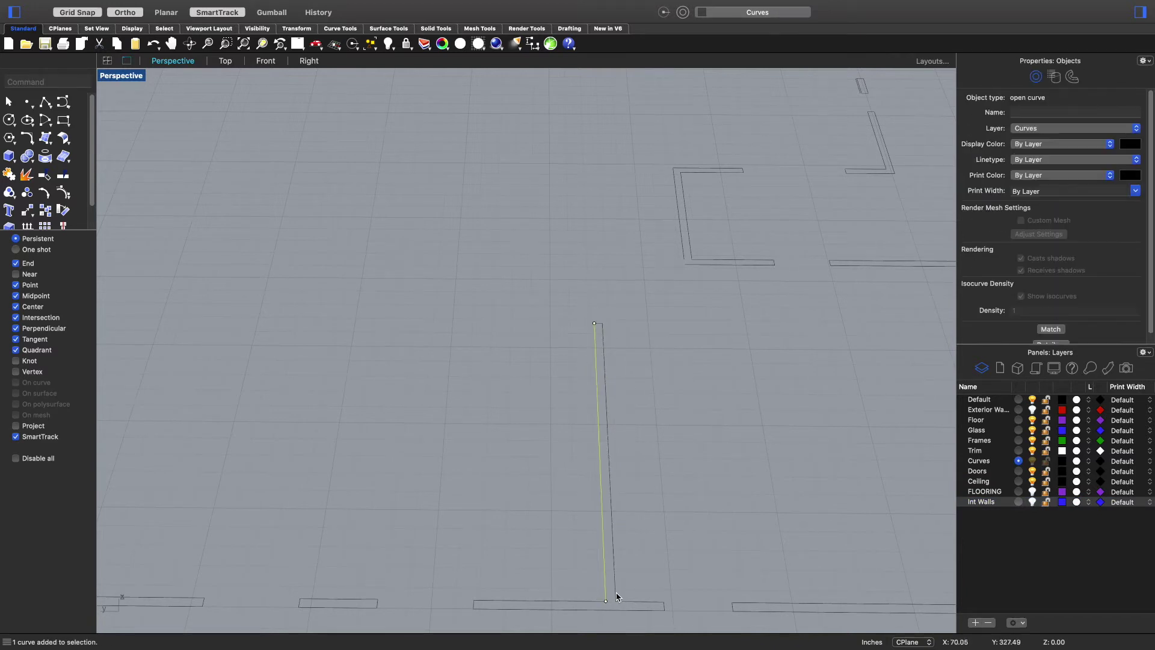
{"action": "key", "text": "Delete"}
- Draw a rectangle over the wall outline, from its corner at the exterior wall to the diagonally opposite free-end corner
{"action": "type", "text": "rec"}
{"action": "key", "text": "Return"}
{"action": "left_click", "coordinate": [606, 600]}
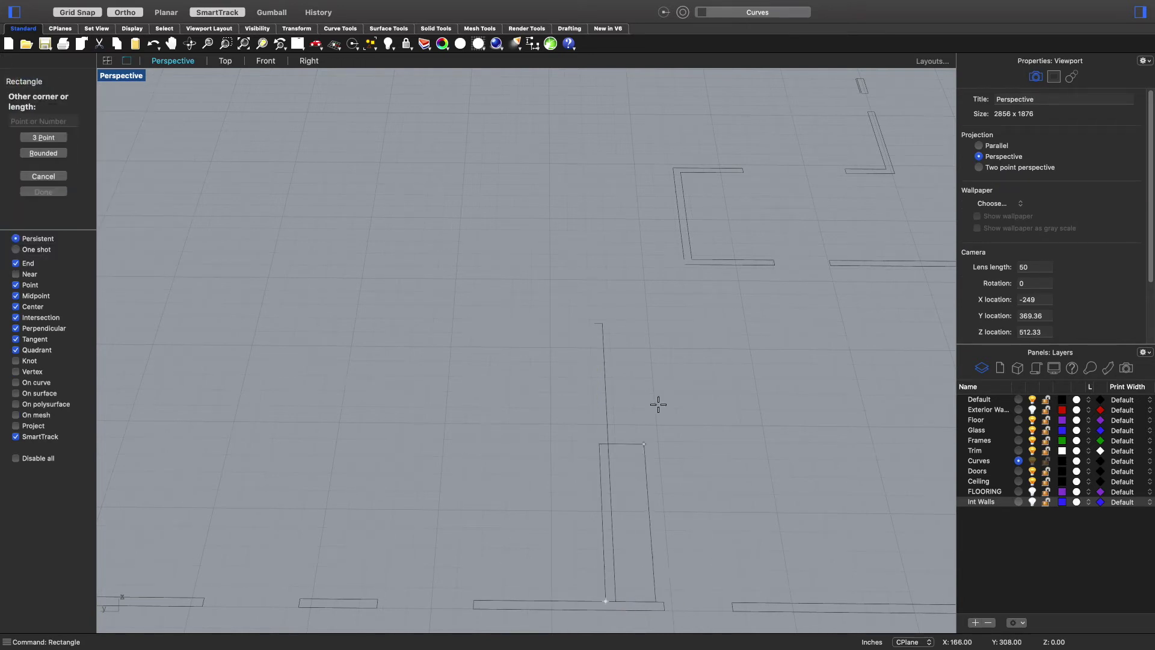
{"action": "left_click", "coordinate": [602, 325]}
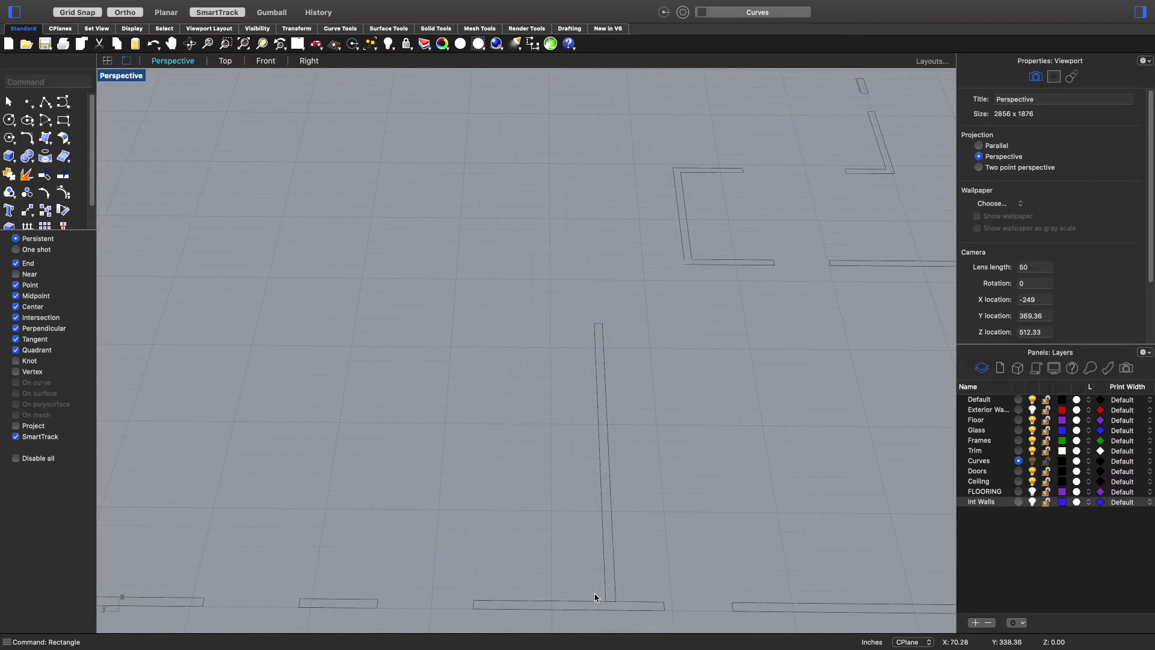
{"action": "key", "text": "super+z"}
{"action": "left_click_drag", "start_coordinate": [650, 402], "coordinate": [676, 407]}
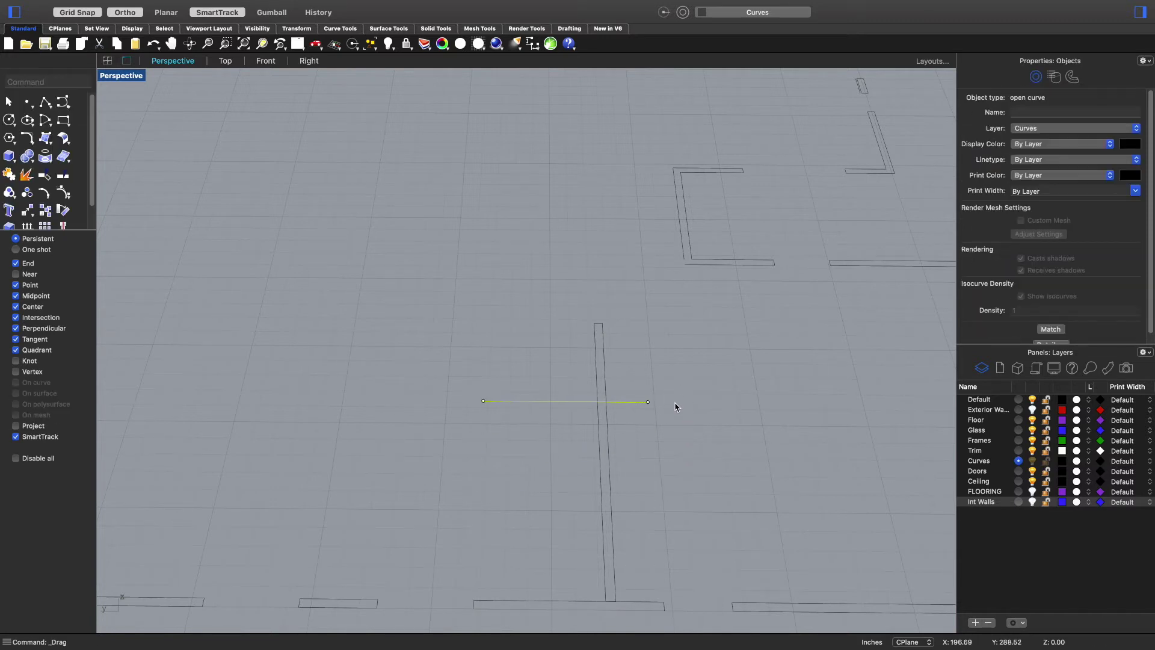
{"action": "key", "text": "super+z"}
- In the Top view, delete the leftover curve along the long edge of the redrawn interior wall and check its free end for overlapping curves
{"action": "left_click", "coordinate": [225, 61]}
{"action": "scroll", "coordinate": [392, 415], "scroll_direction": "up", "scroll_amount": 3}
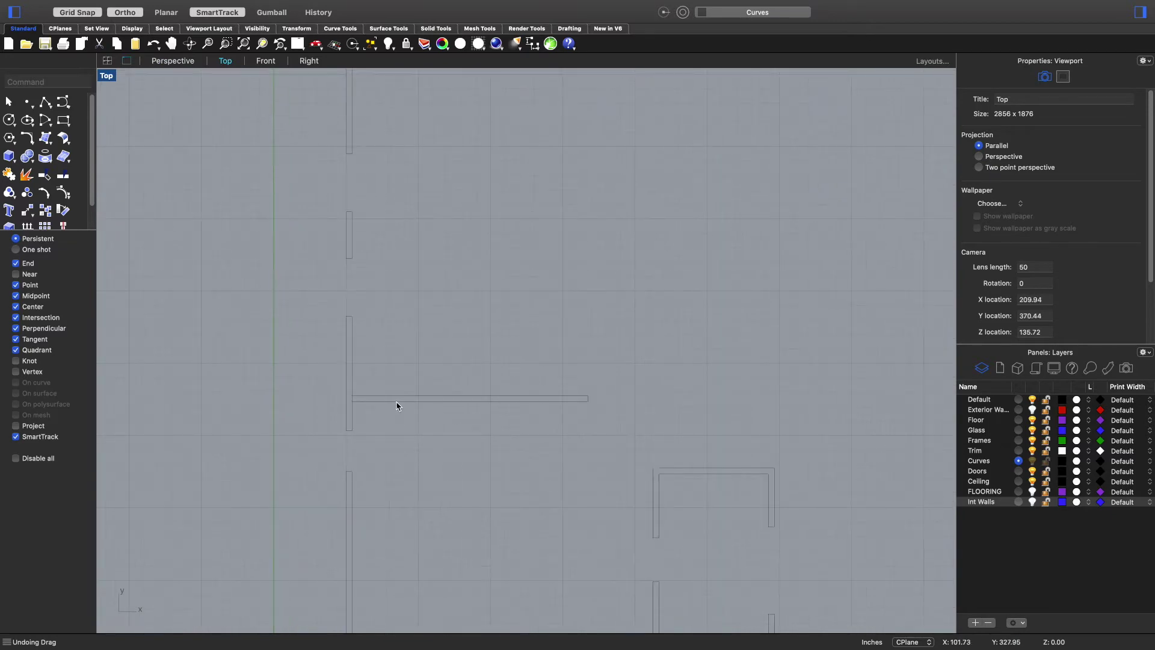
{"action": "left_click", "coordinate": [397, 407]}
{"action": "left_click", "coordinate": [430, 434]}
{"action": "key", "text": "Delete"}
{"action": "left_click", "coordinate": [591, 403]}
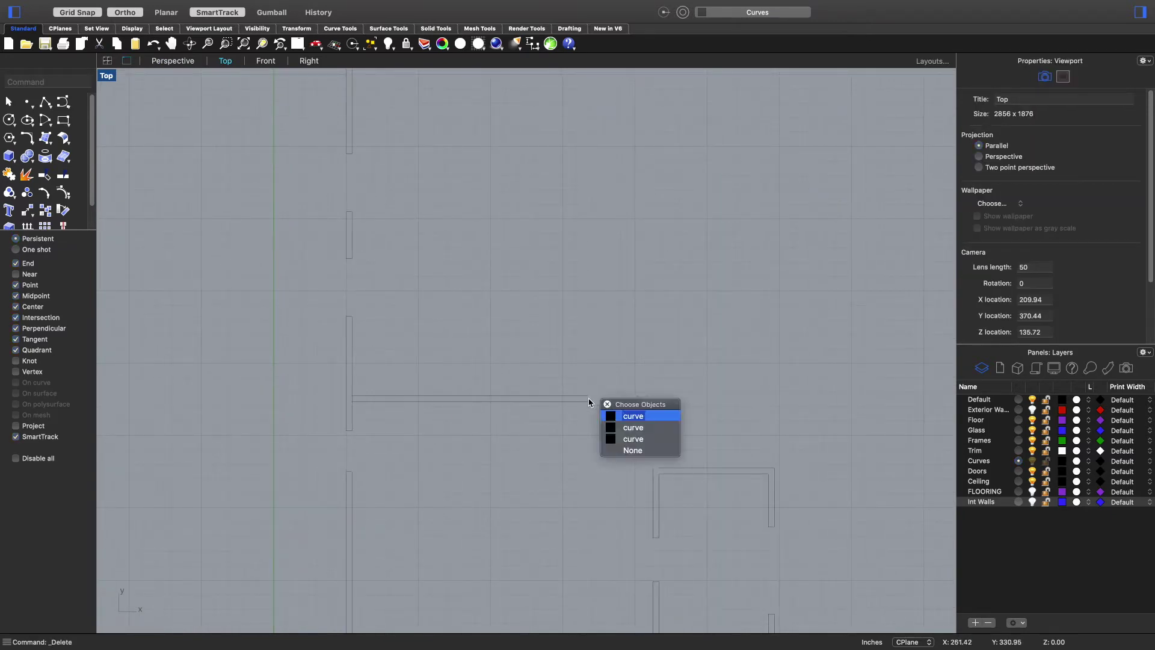
{"action": "left_click", "coordinate": [614, 428]}
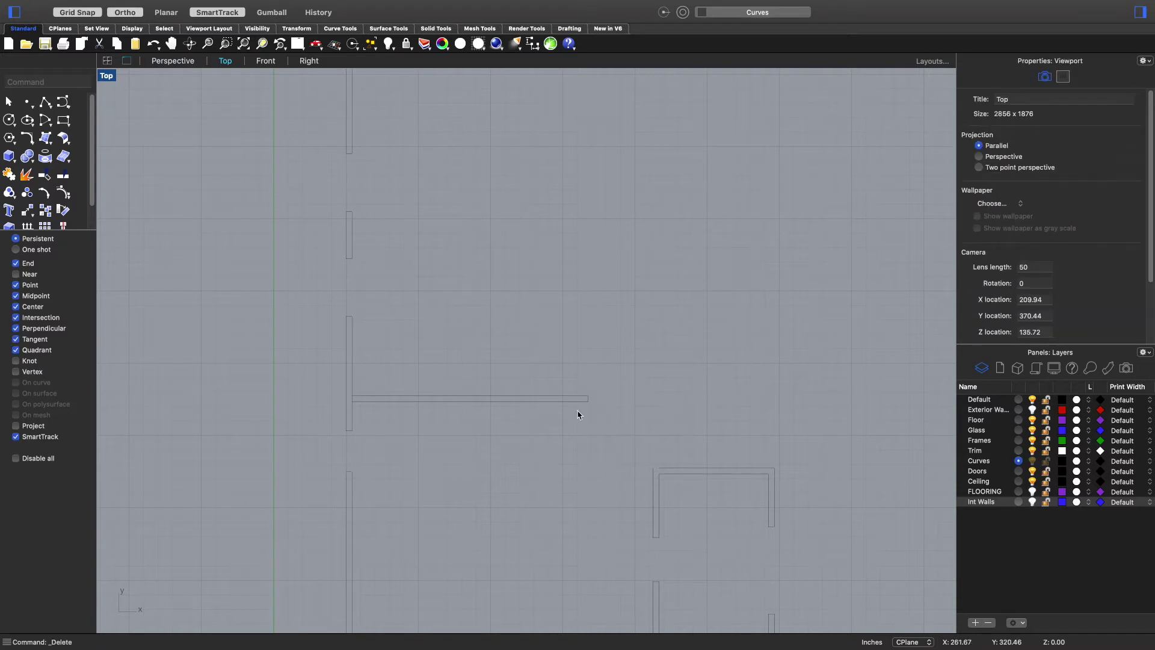
- Temporarily hide the interior wall's closed rectangle to check for stray curves beneath it, and show it again
{"action": "scroll", "coordinate": [347, 408], "scroll_direction": "up", "scroll_amount": 3}
{"action": "left_click", "coordinate": [357, 397]}
{"action": "left_click", "coordinate": [443, 431]}
{"action": "left_click", "coordinate": [424, 409]}
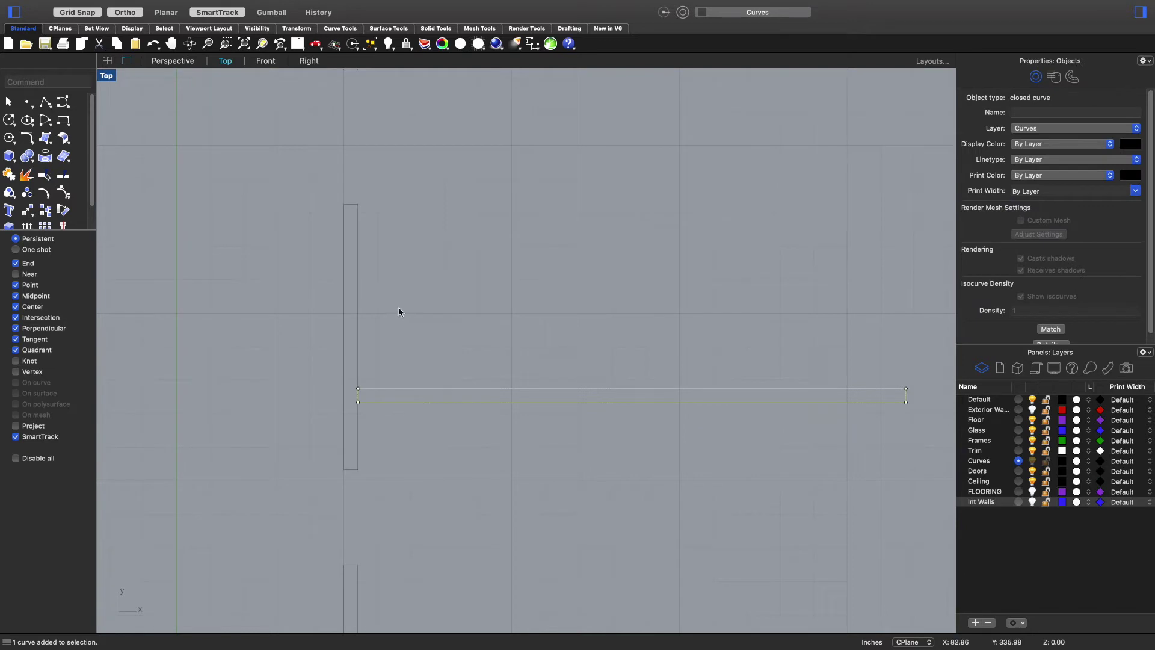
{"action": "left_click", "coordinate": [388, 44]}
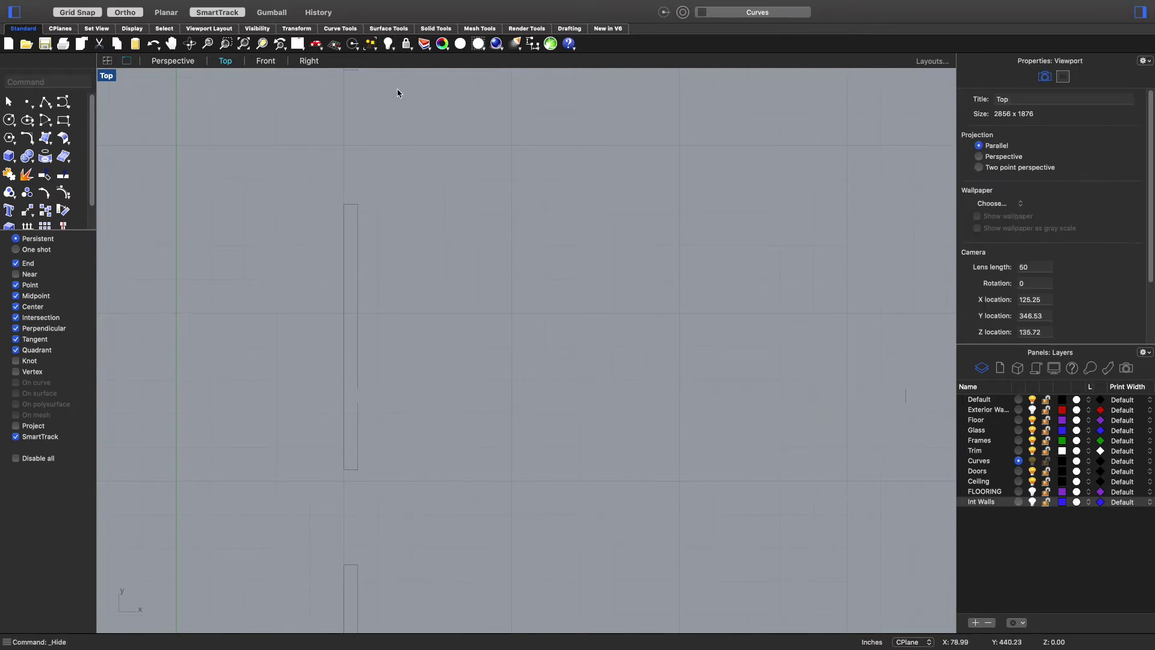
{"action": "right_click", "coordinate": [389, 44]}
- Show the Int Walls layer over the whole floor plan and check which objects overlap at one interior wall
{"action": "scroll", "coordinate": [776, 361], "scroll_direction": "down", "scroll_amount": 5}
{"action": "scroll", "coordinate": [702, 331], "scroll_direction": "down", "scroll_amount": 5}
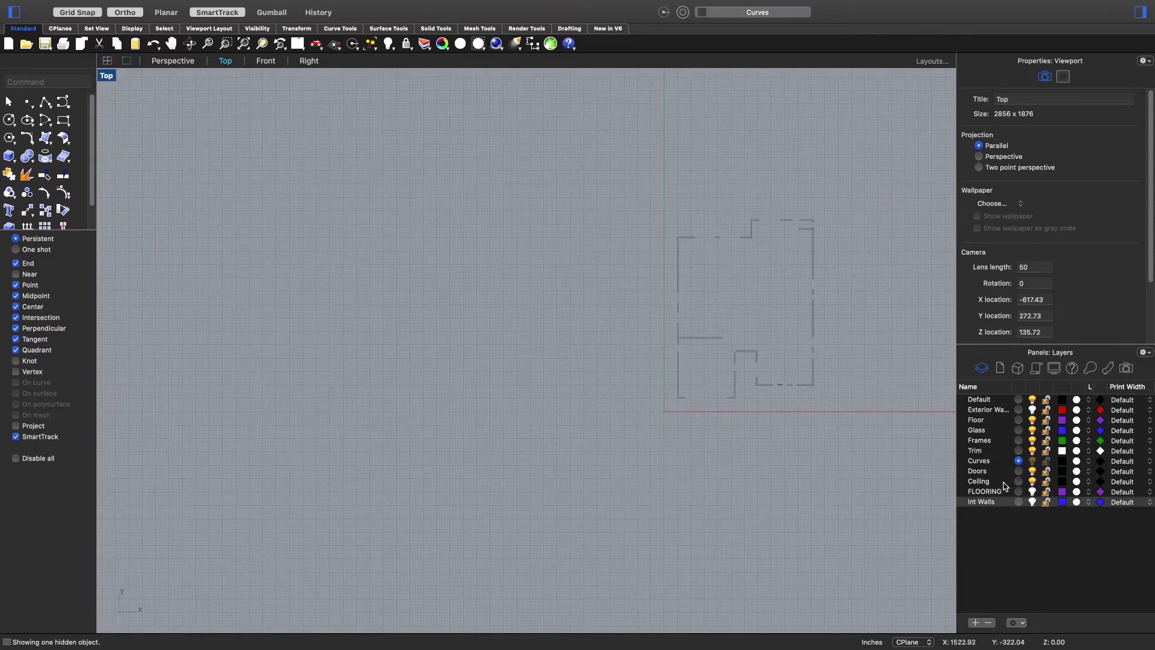
{"action": "left_click", "coordinate": [1033, 502]}
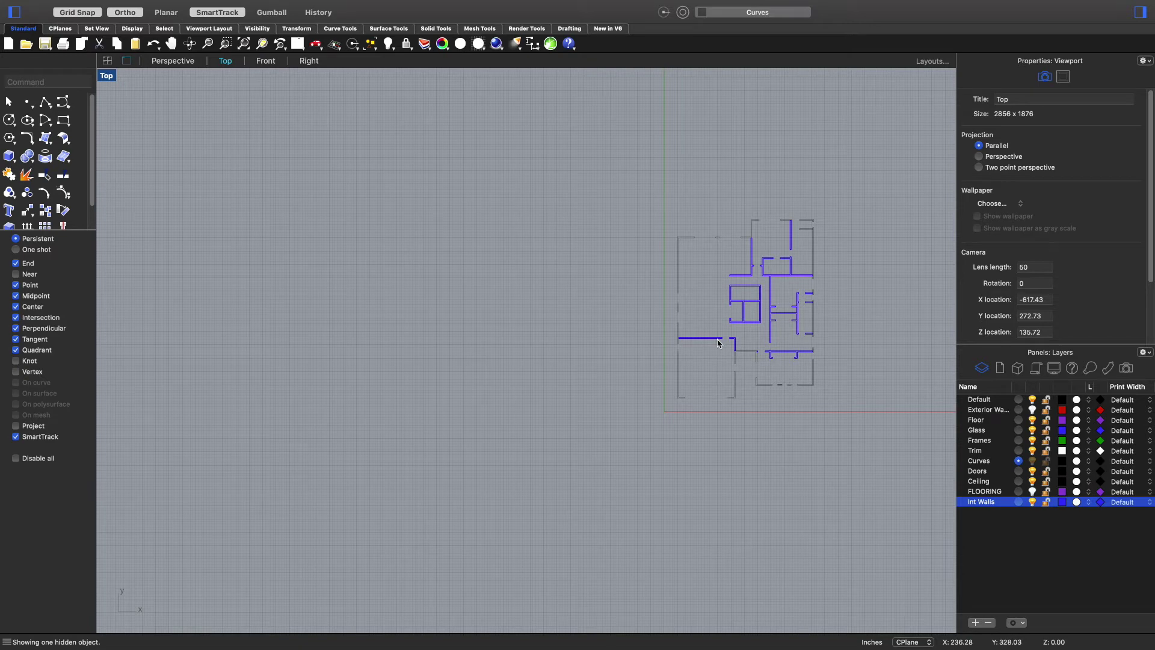
{"action": "left_click", "coordinate": [746, 278]}
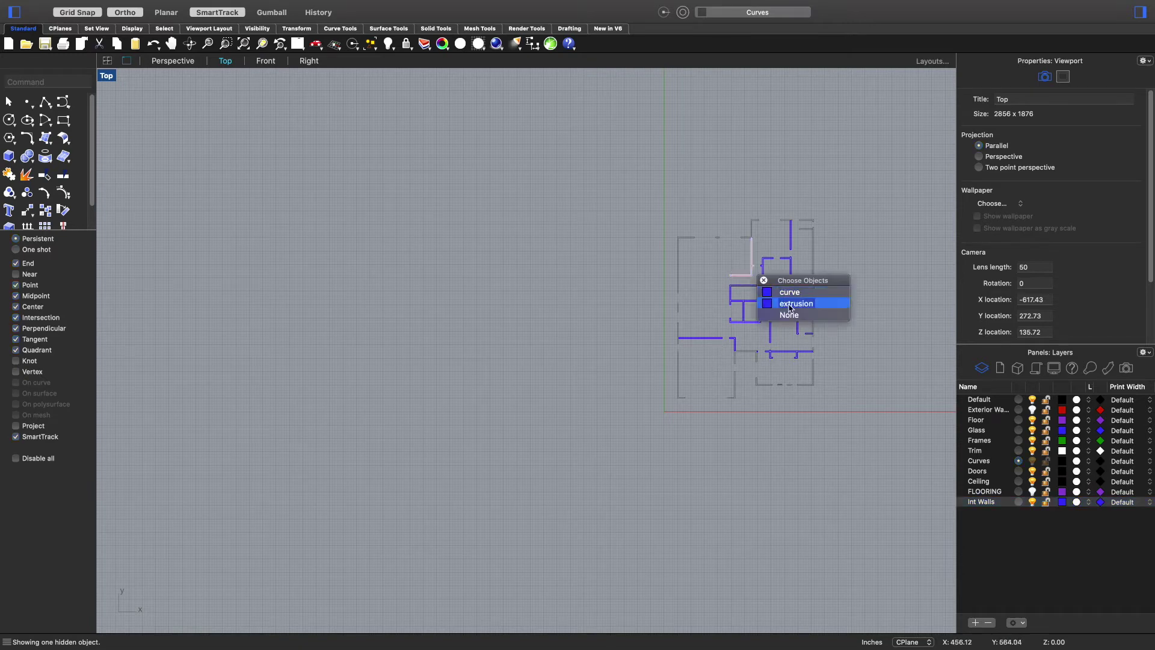
{"action": "left_click", "coordinate": [751, 309]}
- Select all curves at the base of the walls from the Front view and move them to the Curves layer
{"action": "scroll", "coordinate": [666, 354], "scroll_direction": "right", "scroll_amount": 5}
{"action": "left_click", "coordinate": [265, 61]}
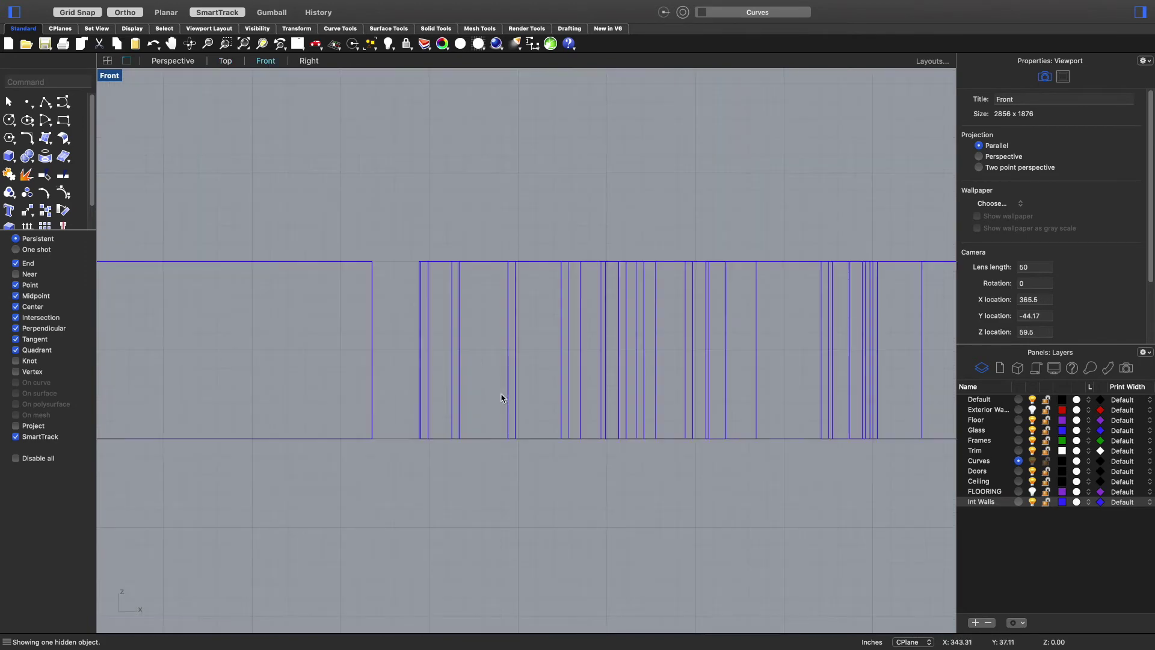
{"action": "scroll", "coordinate": [428, 453], "scroll_direction": "down", "scroll_amount": 3}
{"action": "left_click_drag", "start_coordinate": [230, 478], "coordinate": [727, 421]}
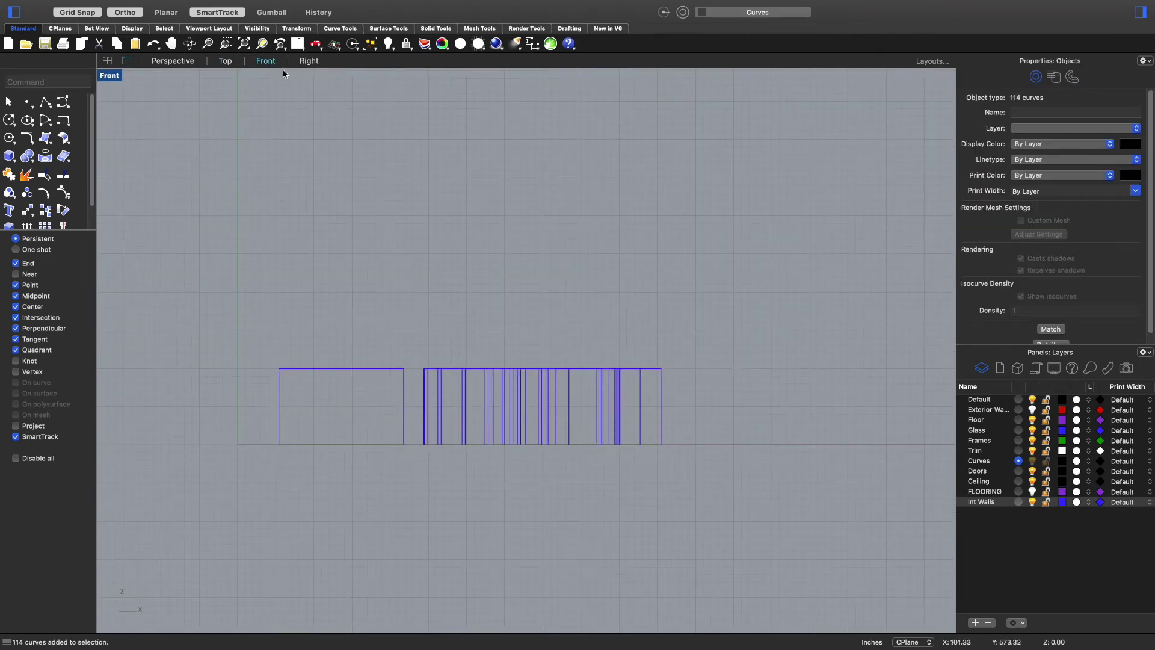
{"action": "left_click", "coordinate": [170, 61]}
{"action": "scroll", "coordinate": [427, 269], "scroll_direction": "down", "scroll_amount": 2}
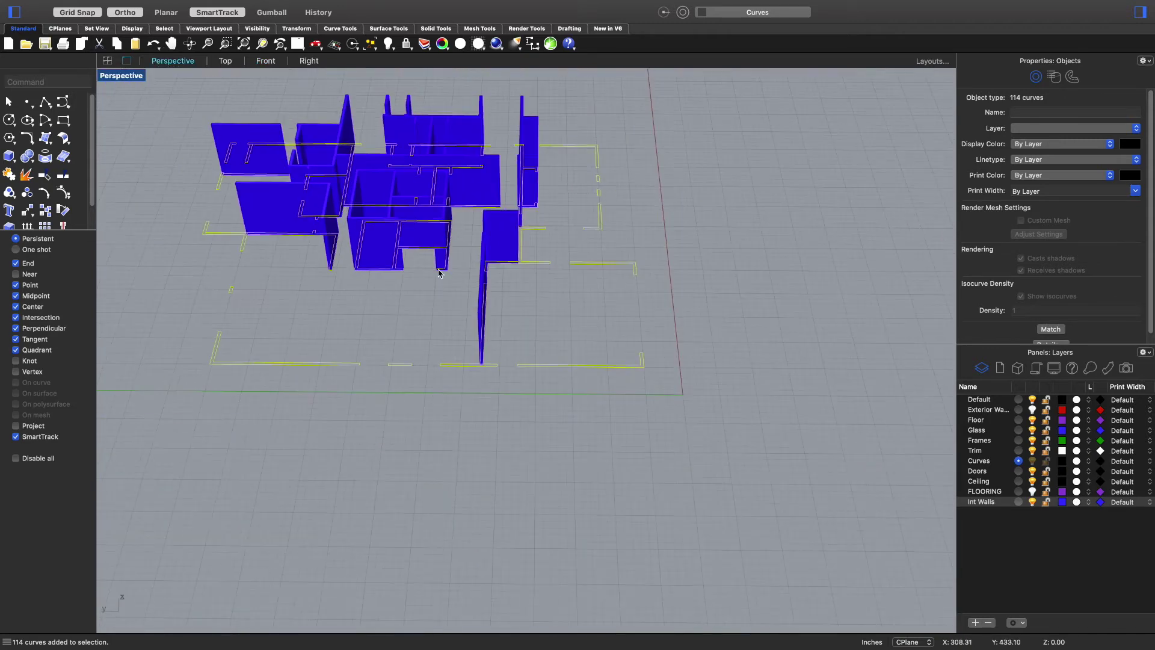
{"action": "right_click_drag", "start_coordinate": [639, 331], "coordinate": [554, 283]}
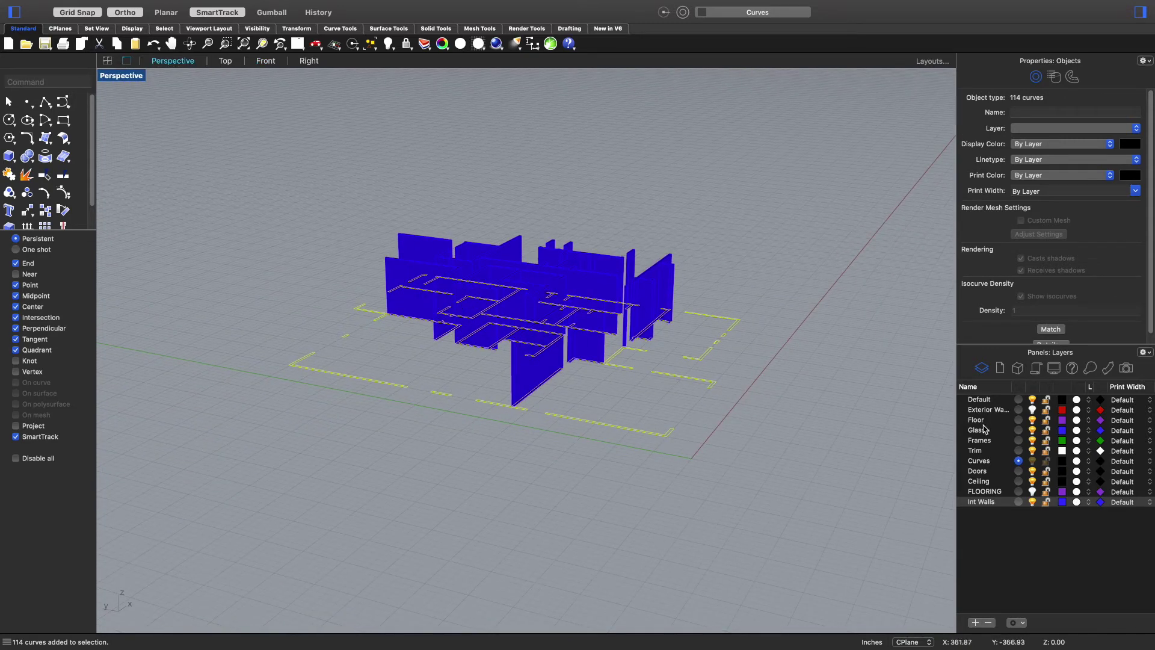
{"action": "right_click", "coordinate": [986, 466]}
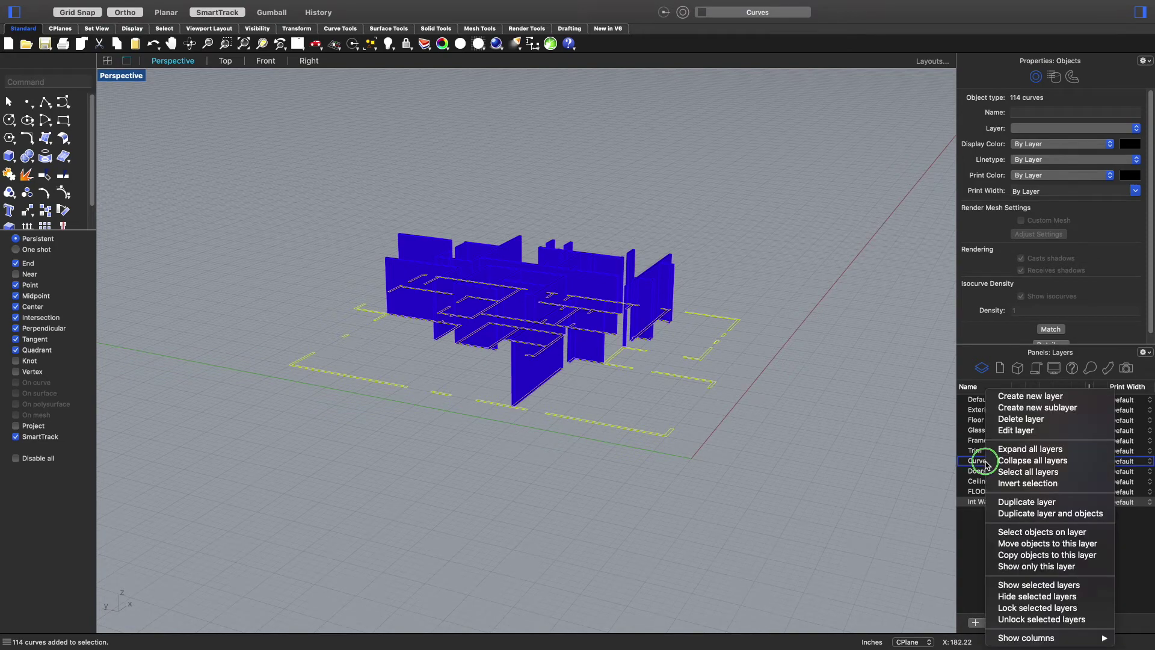
{"action": "left_click", "coordinate": [1032, 544]}
{"action": "left_click", "coordinate": [617, 481]}
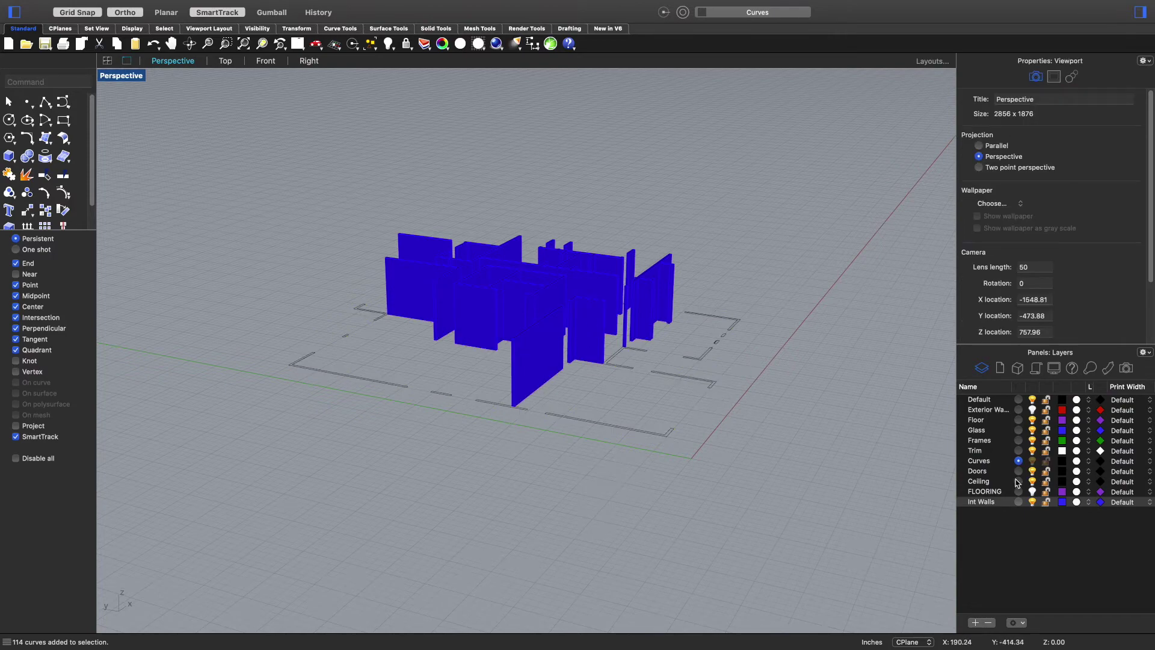
- Hide the Int Walls layer and examine the isolated floor plan curves in the Perspective and Top views
{"action": "left_click", "coordinate": [1033, 501]}
{"action": "scroll", "coordinate": [807, 400], "scroll_direction": "up", "scroll_amount": 5}
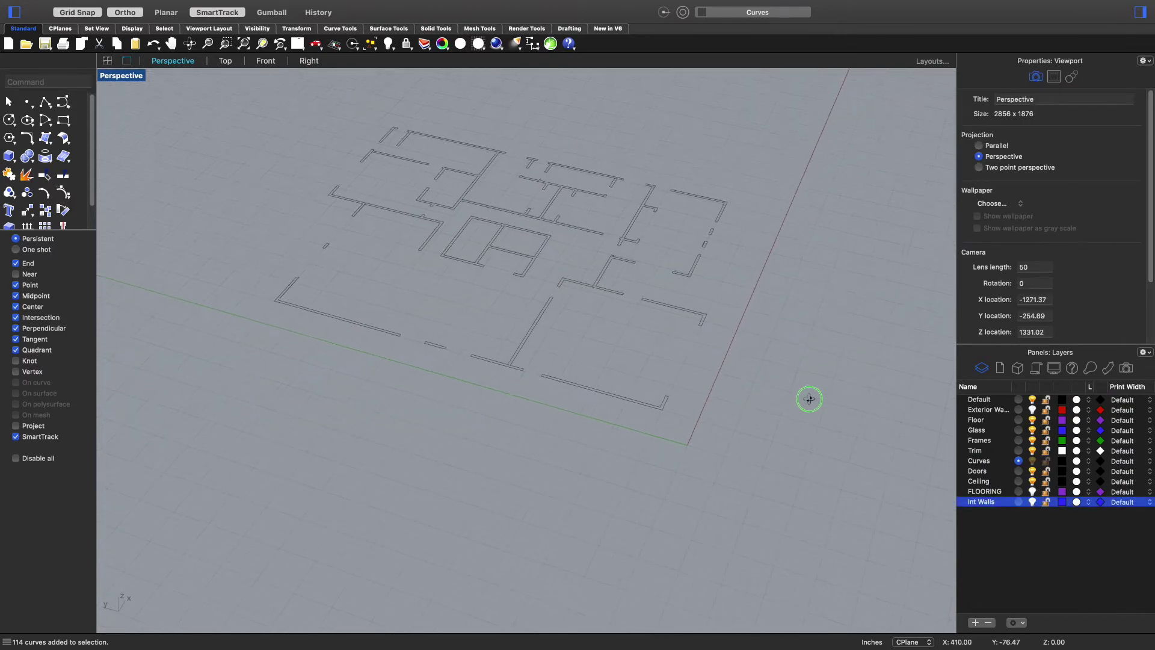
{"action": "scroll", "coordinate": [309, 128], "scroll_direction": "up", "scroll_amount": 3}
{"action": "scroll", "coordinate": [309, 127], "scroll_direction": "down", "scroll_amount": 2}
{"action": "scroll", "coordinate": [397, 147], "scroll_direction": "down", "scroll_amount": 4}
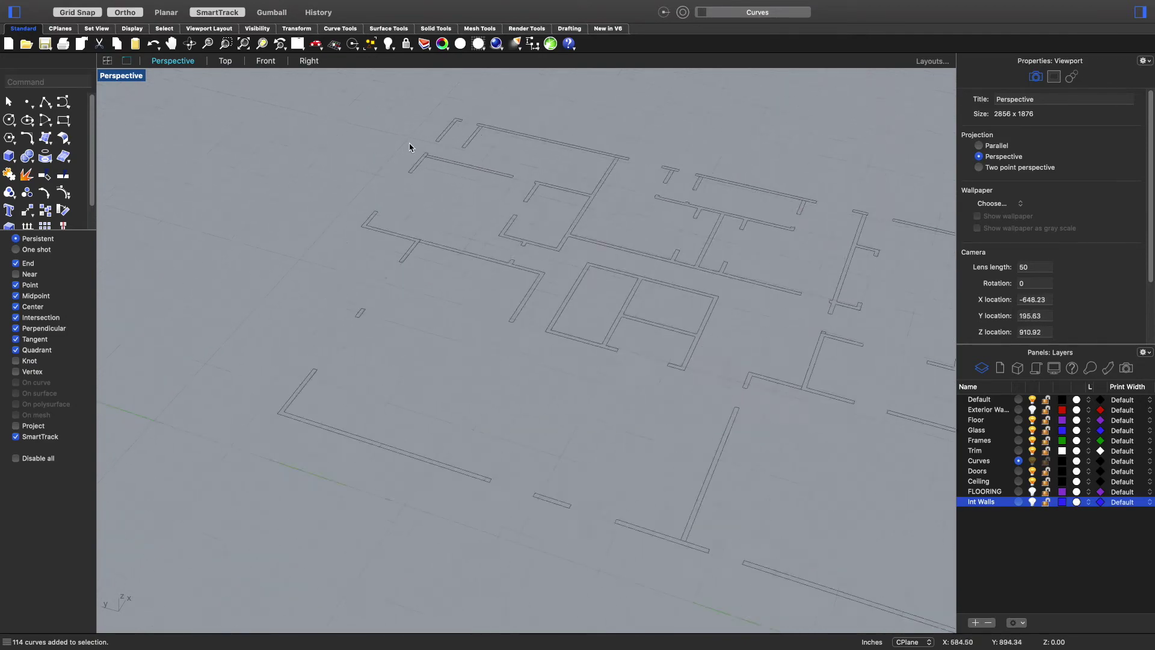
{"action": "left_click", "coordinate": [226, 62]}
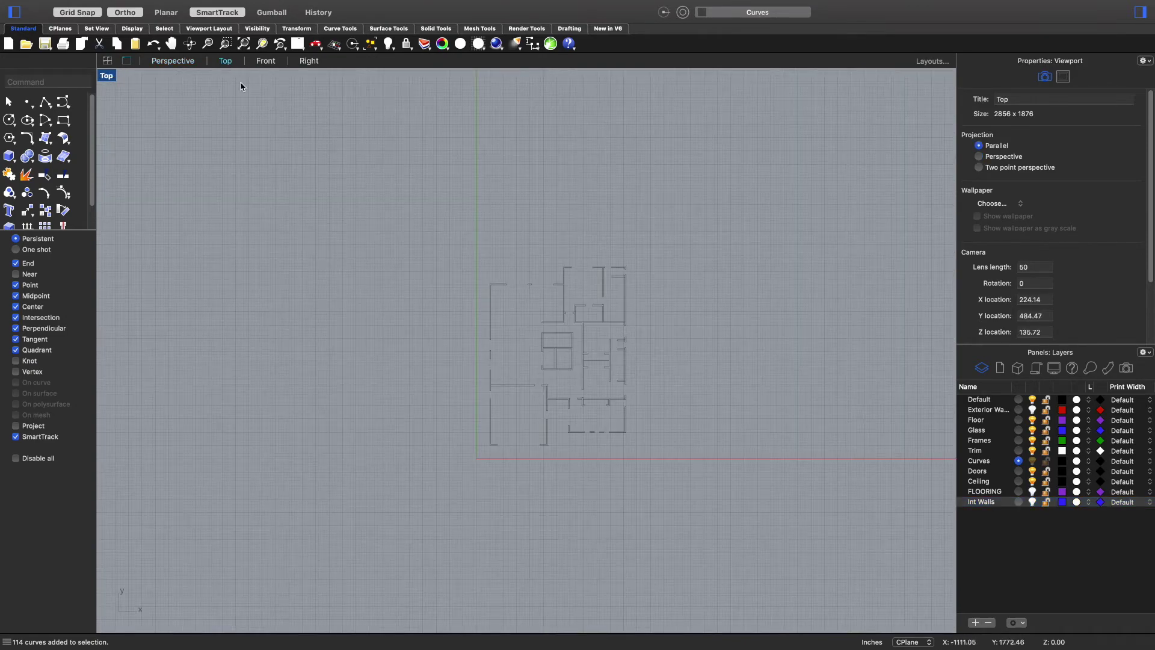
{"action": "scroll", "coordinate": [577, 341], "scroll_direction": "up", "scroll_amount": 3}
{"action": "scroll", "coordinate": [482, 349], "scroll_direction": "right", "scroll_amount": 3}
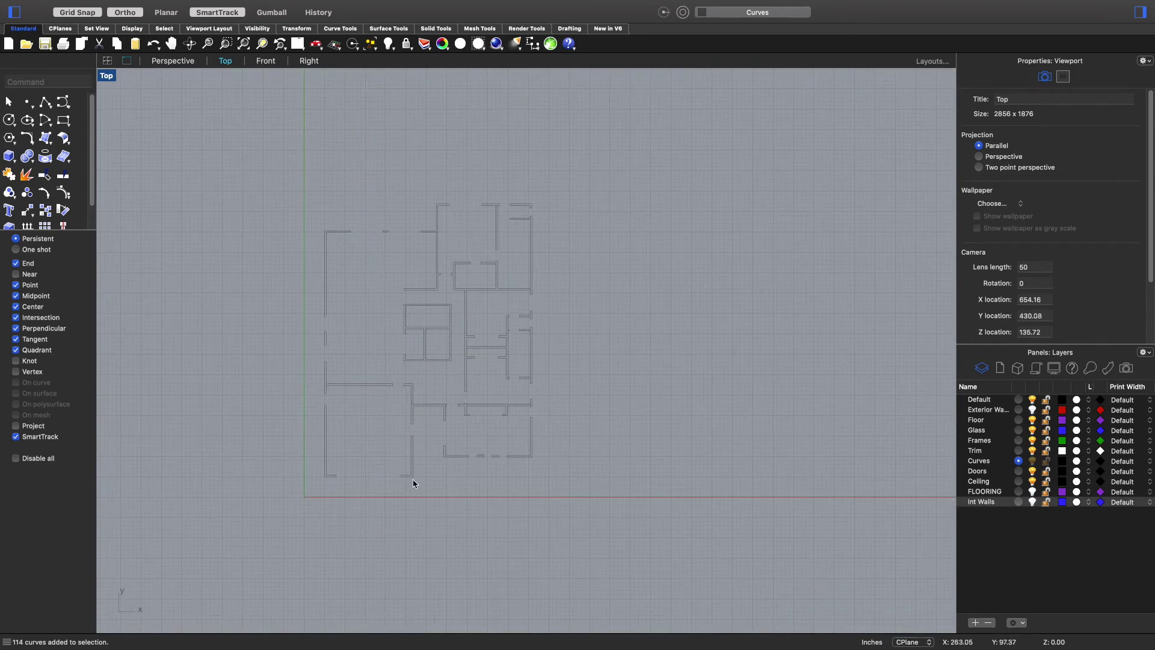
{"action": "right_click_drag", "start_coordinate": [391, 363], "coordinate": [407, 379]}
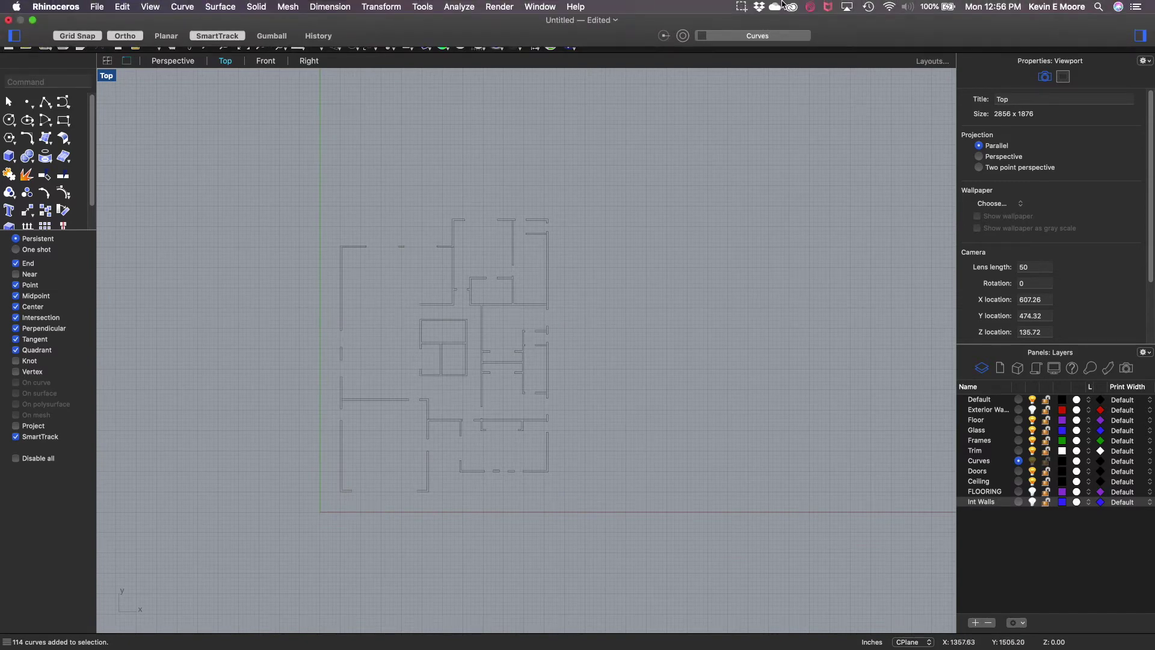
{"action": "left_click", "coordinate": [742, 7]}
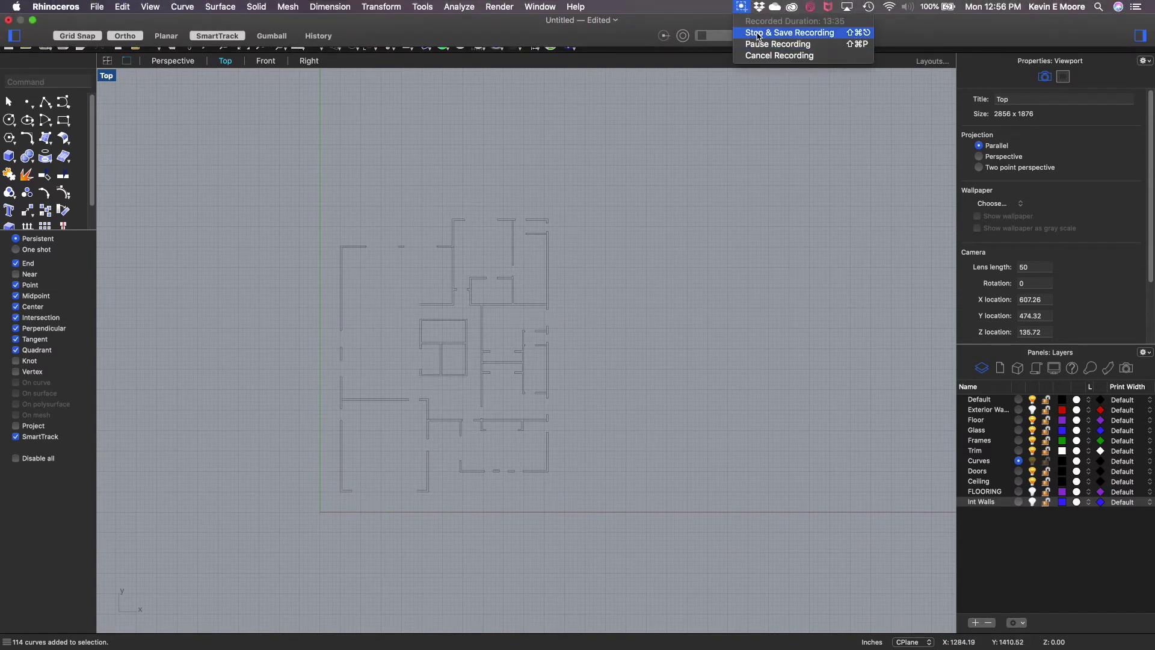
{"action": "left_click", "coordinate": [755, 44]}
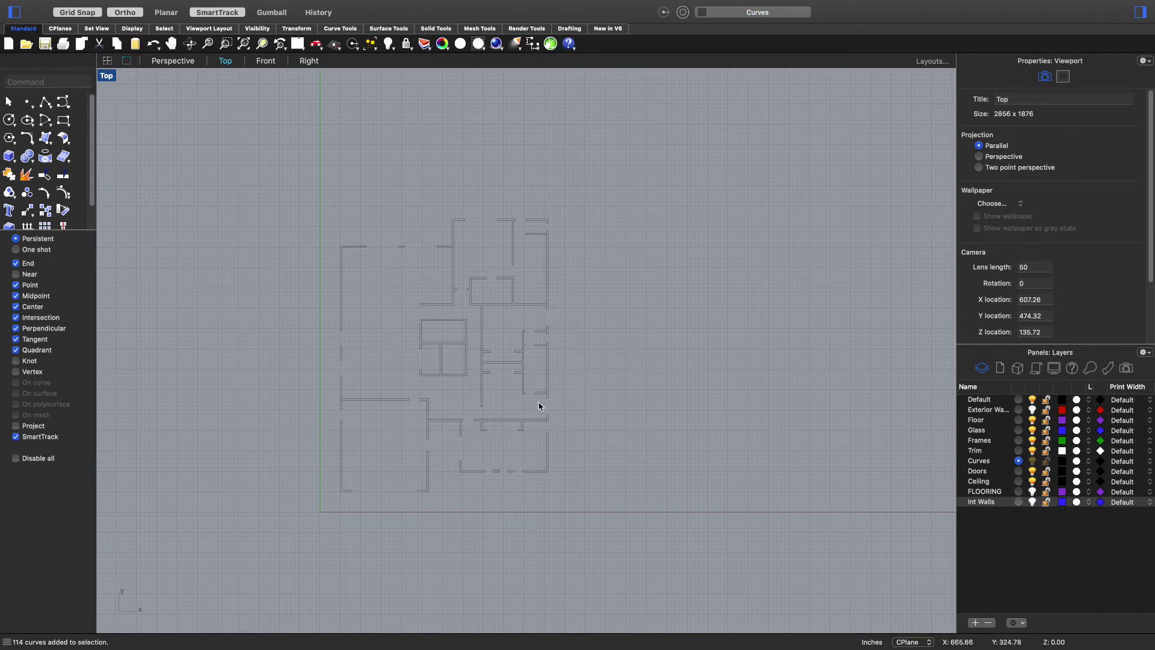
- Save the model to the Desktop as House1.3dm
{"action": "left_click", "coordinate": [95, 7]}
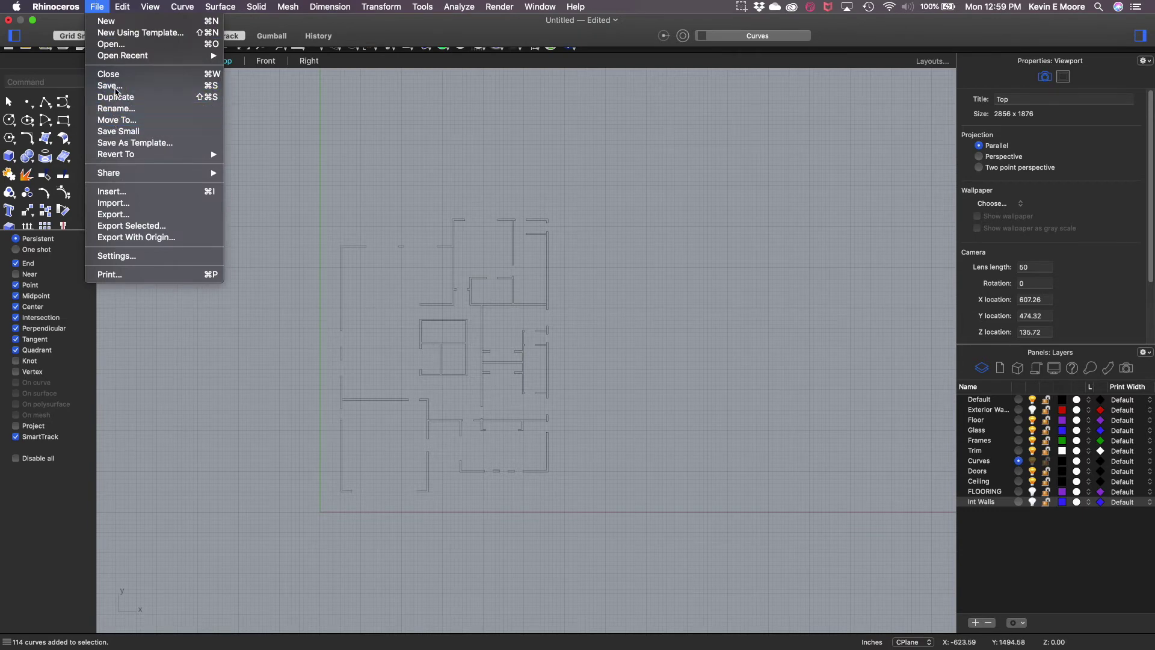
{"action": "left_click", "coordinate": [505, 213]}
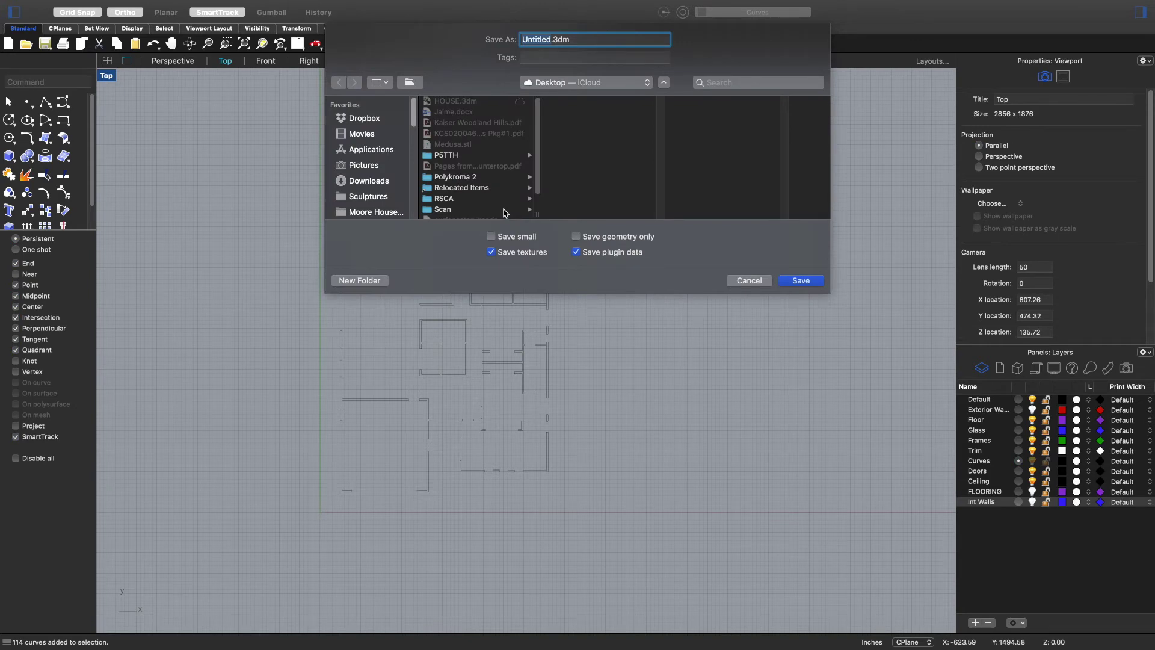
{"action": "type", "text": "House1"}
{"action": "key", "text": "Return"}
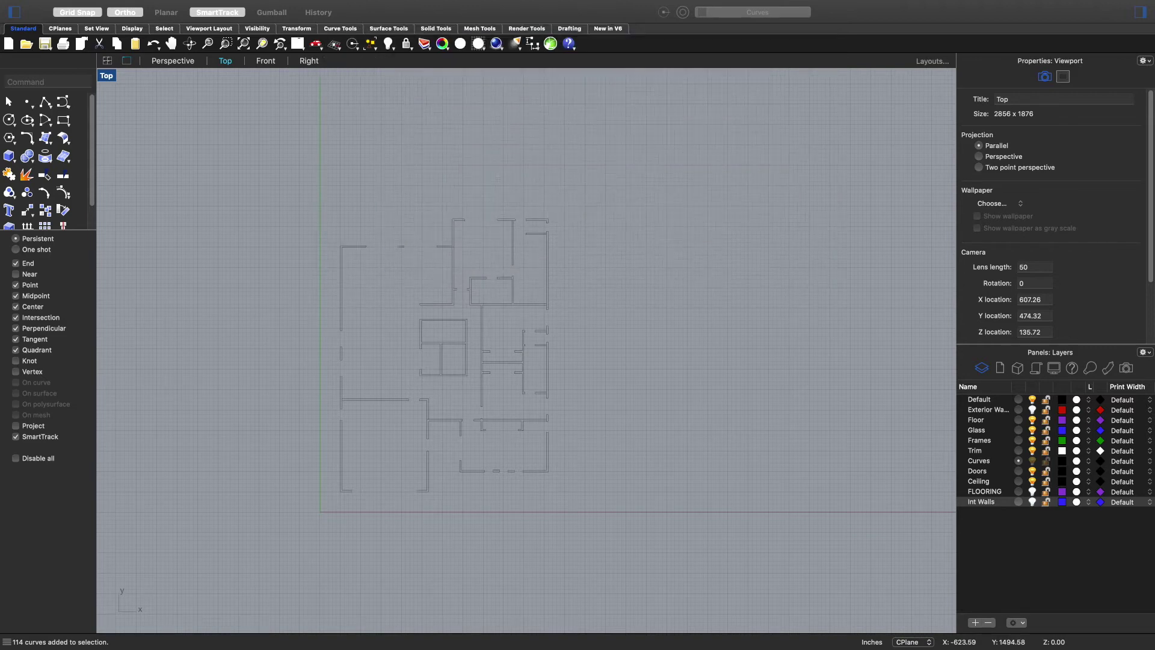
- Create a new layer named Windows
{"action": "scroll", "coordinate": [518, 242], "scroll_direction": "up", "scroll_amount": 4}
{"action": "scroll", "coordinate": [493, 240], "scroll_direction": "left", "scroll_amount": 3}
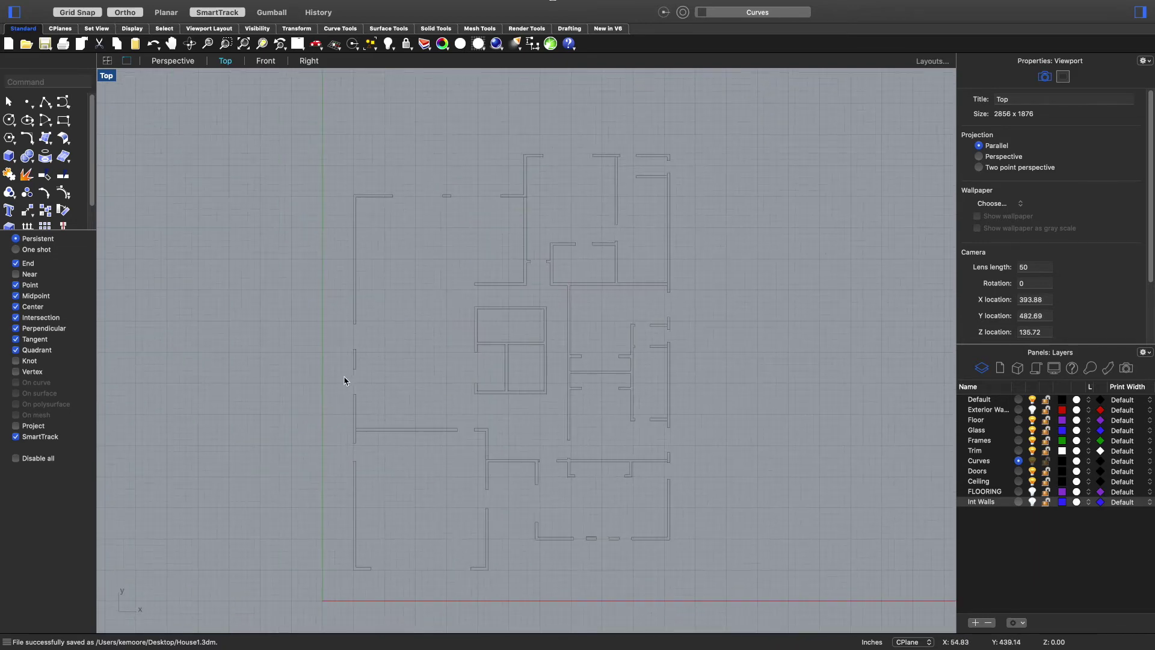
{"action": "scroll", "coordinate": [335, 394], "scroll_direction": "up", "scroll_amount": 5}
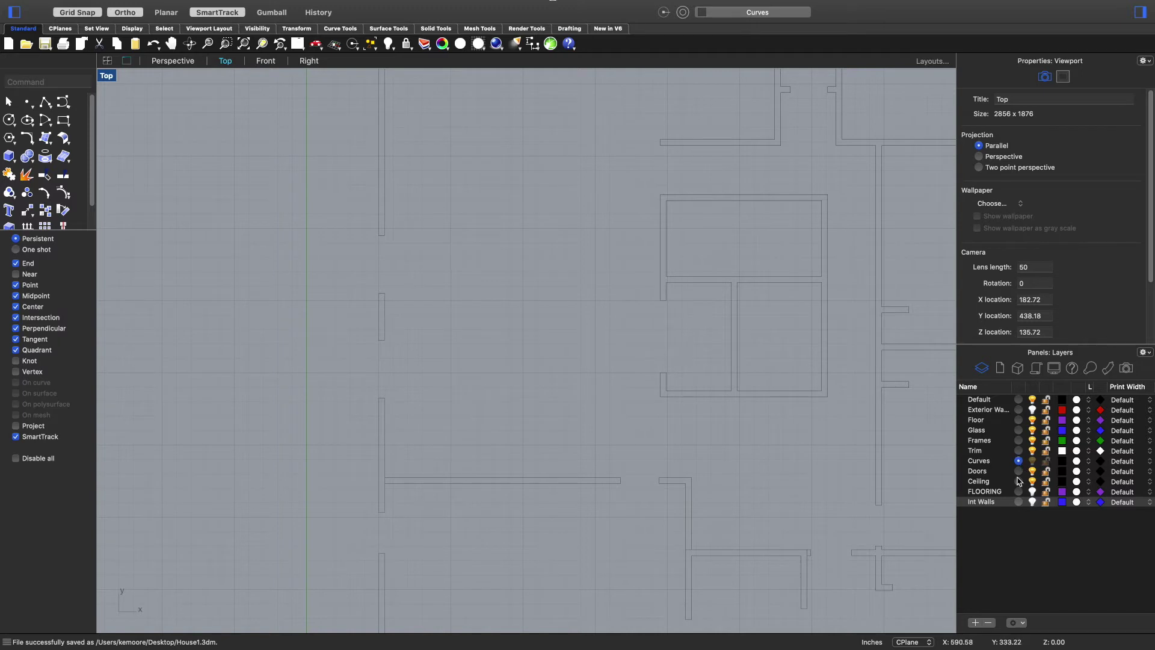
{"action": "left_click", "coordinate": [976, 622]}
{"action": "type", "text": "W"}
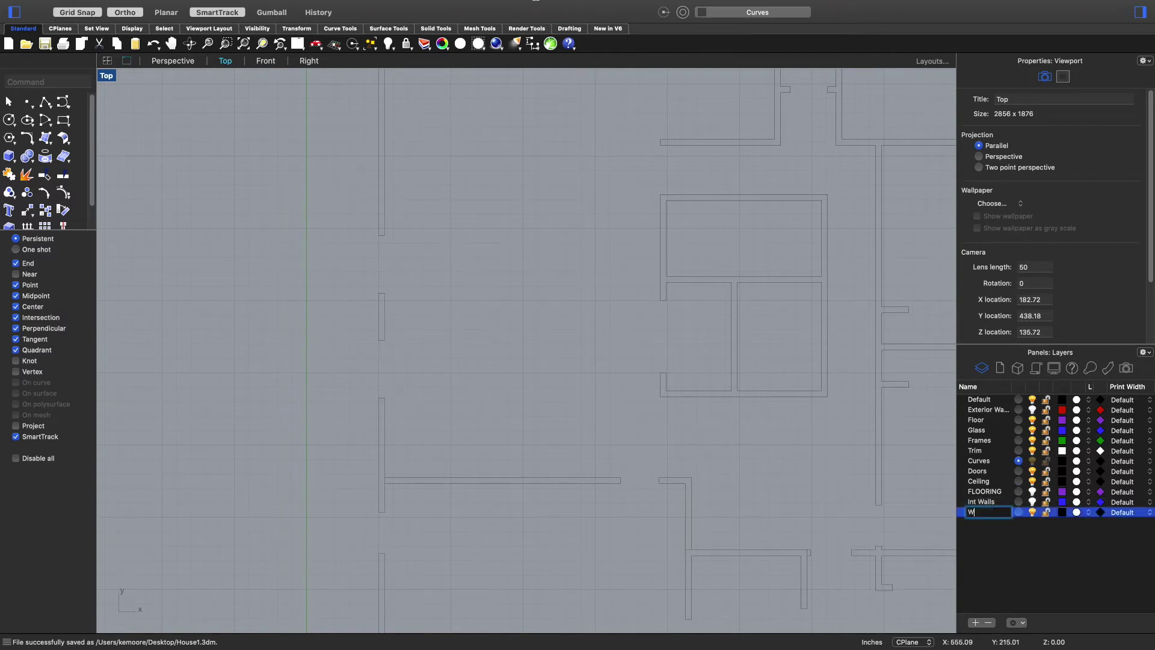
{"action": "type", "text": "indows"}
{"action": "key", "text": "Return"}
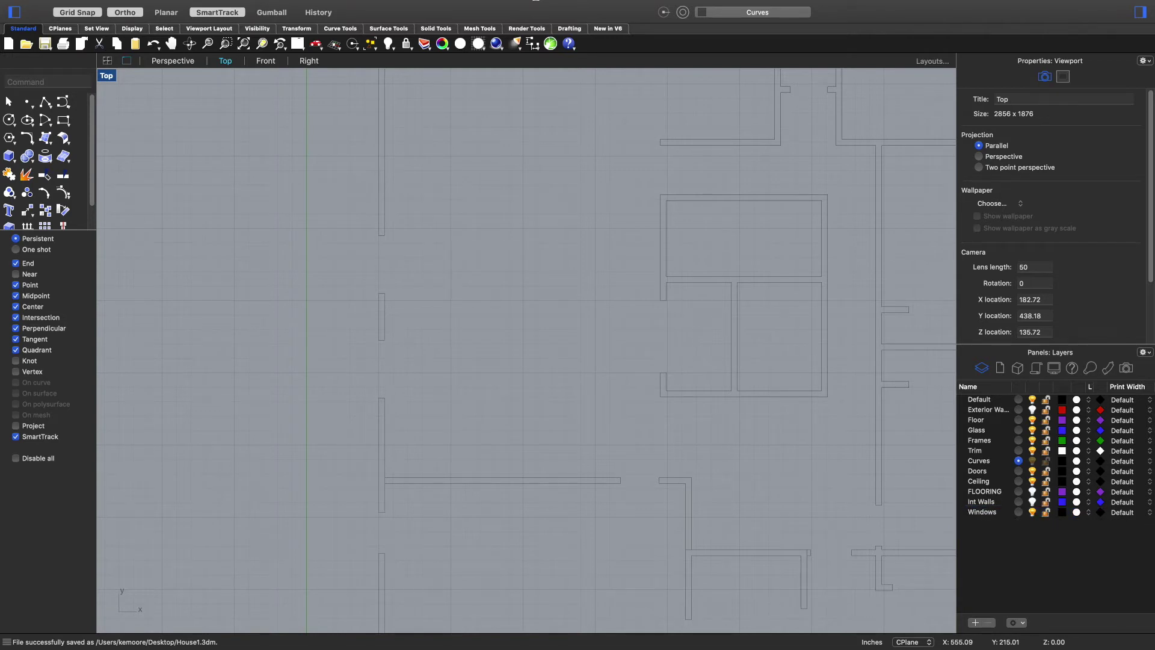
- Set the Windows layer's colour to Blueberry and make it the current layer
{"action": "left_click", "coordinate": [1062, 512]}
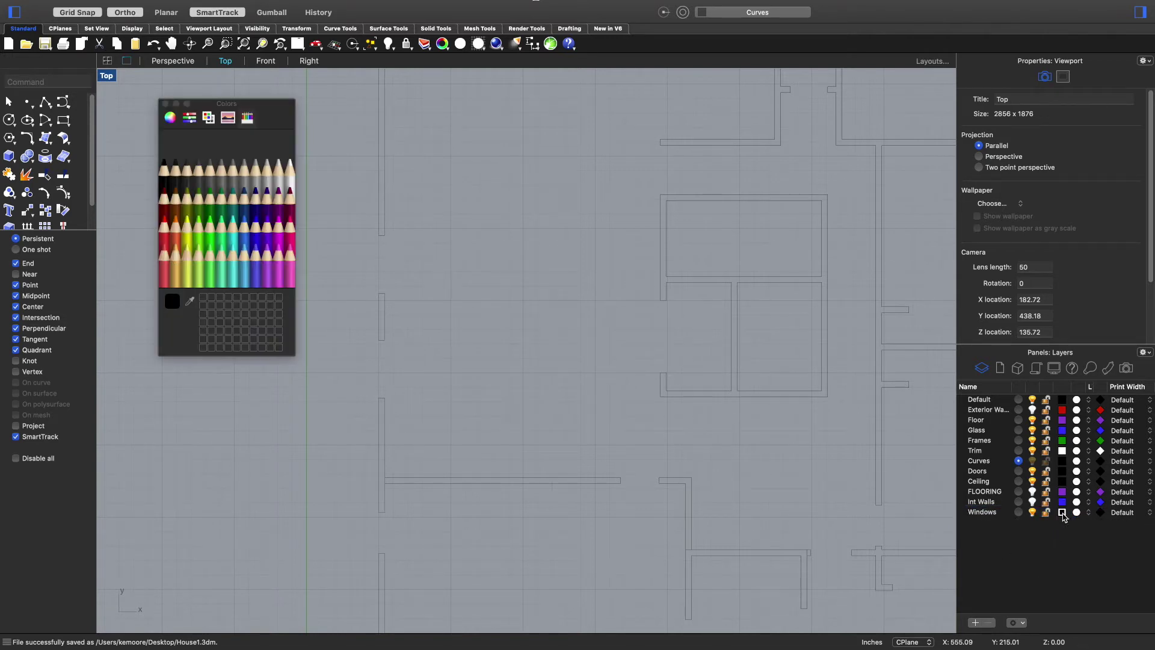
{"action": "left_click", "coordinate": [255, 224]}
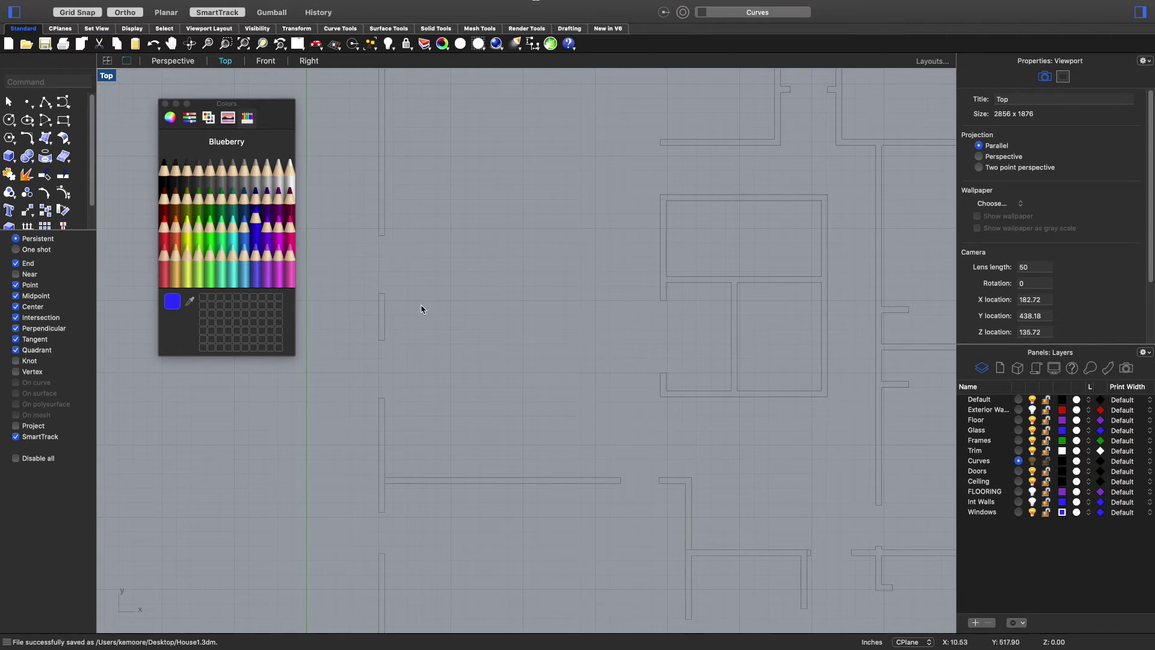
{"action": "left_click", "coordinate": [165, 105]}
{"action": "left_click", "coordinate": [1019, 512]}
- Draw a rectangle in the Top view filling the window gap between the short exterior wall segment and the longer one below it
{"action": "scroll", "coordinate": [391, 361], "scroll_direction": "up", "scroll_amount": 5}
{"action": "type", "text": "rect"}
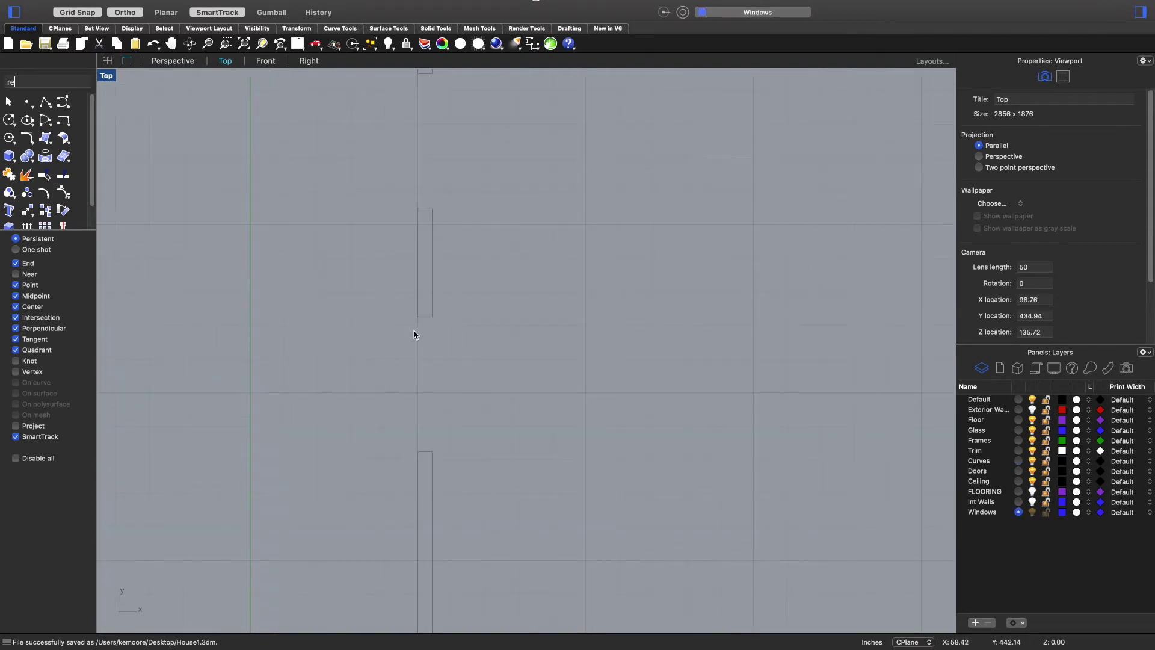
{"action": "key", "text": "Return"}
{"action": "left_click", "coordinate": [416, 319]}
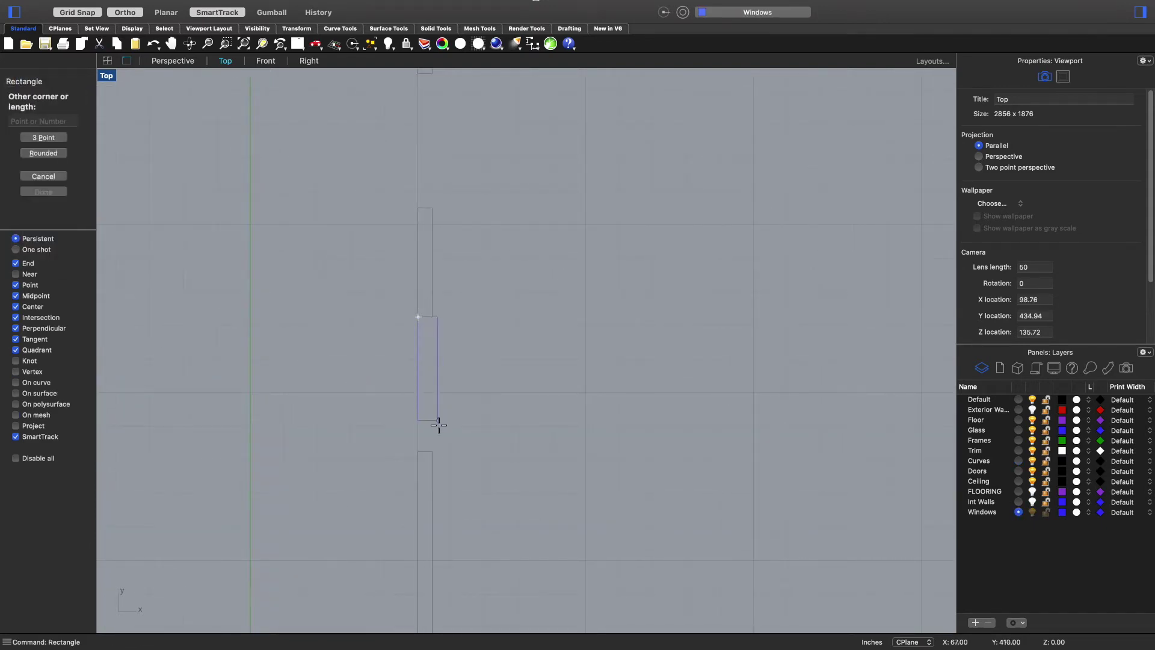
{"action": "left_click", "coordinate": [432, 452]}
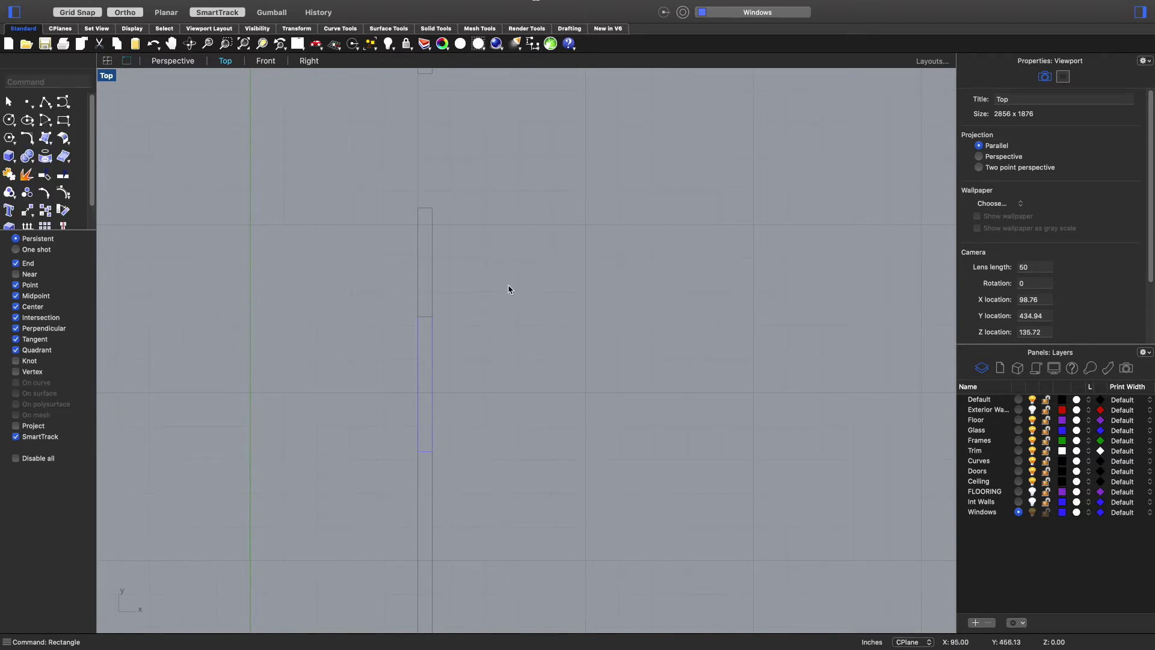
- Extrude the window gap rectangle 4' (48 inches) upward as a solid in the Perspective view
{"action": "left_click", "coordinate": [174, 61]}
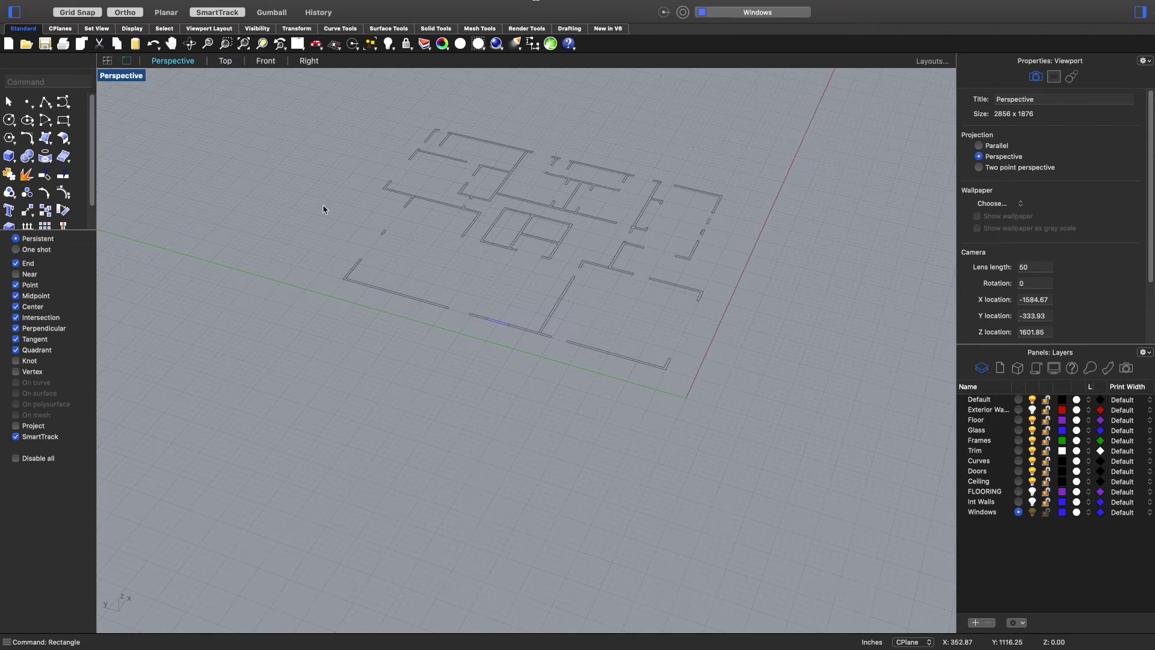
{"action": "scroll", "coordinate": [500, 323], "scroll_direction": "up", "scroll_amount": 5}
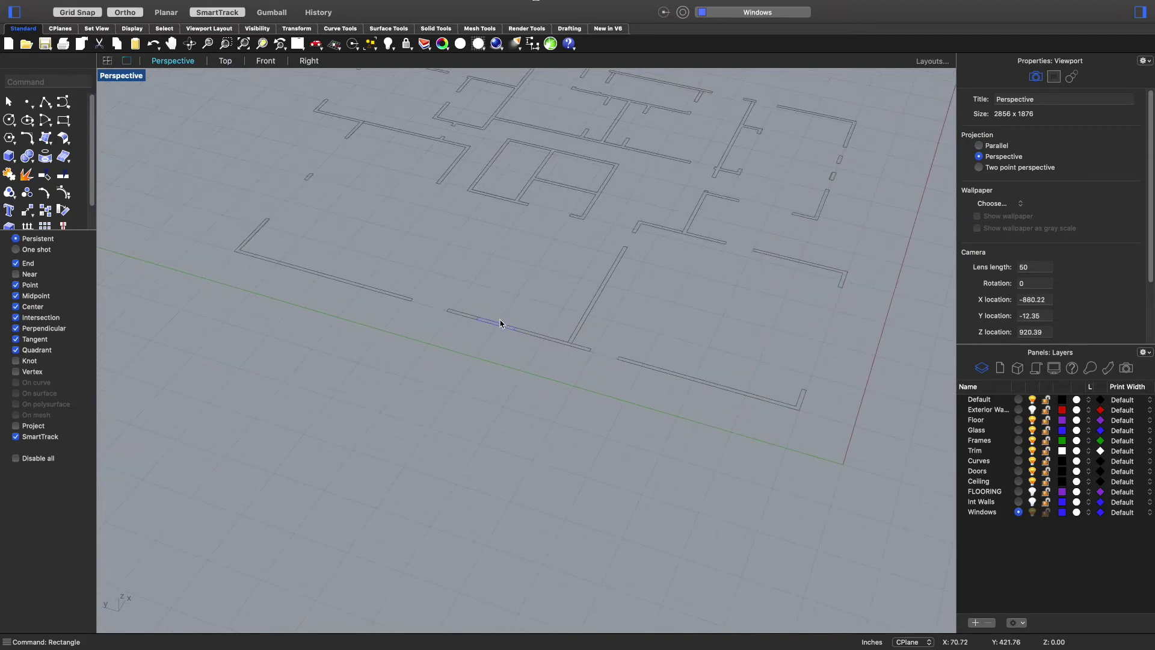
{"action": "left_click", "coordinate": [495, 329]}
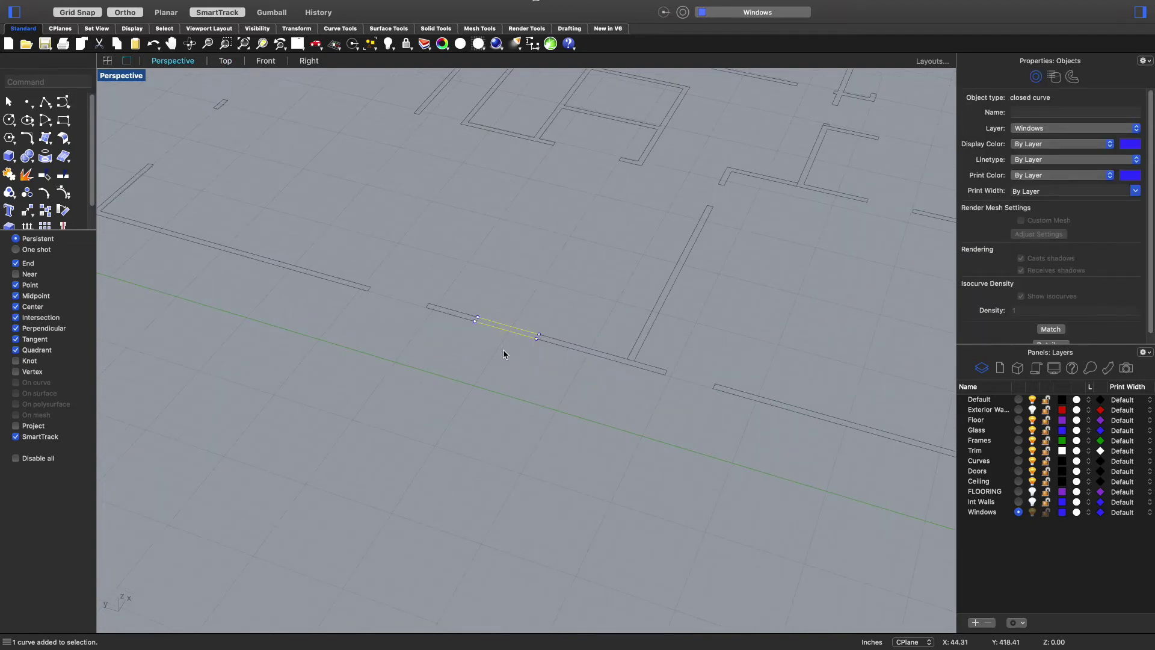
{"action": "type", "text": "ExtrudeCrv"}
{"action": "key", "text": "Return"}
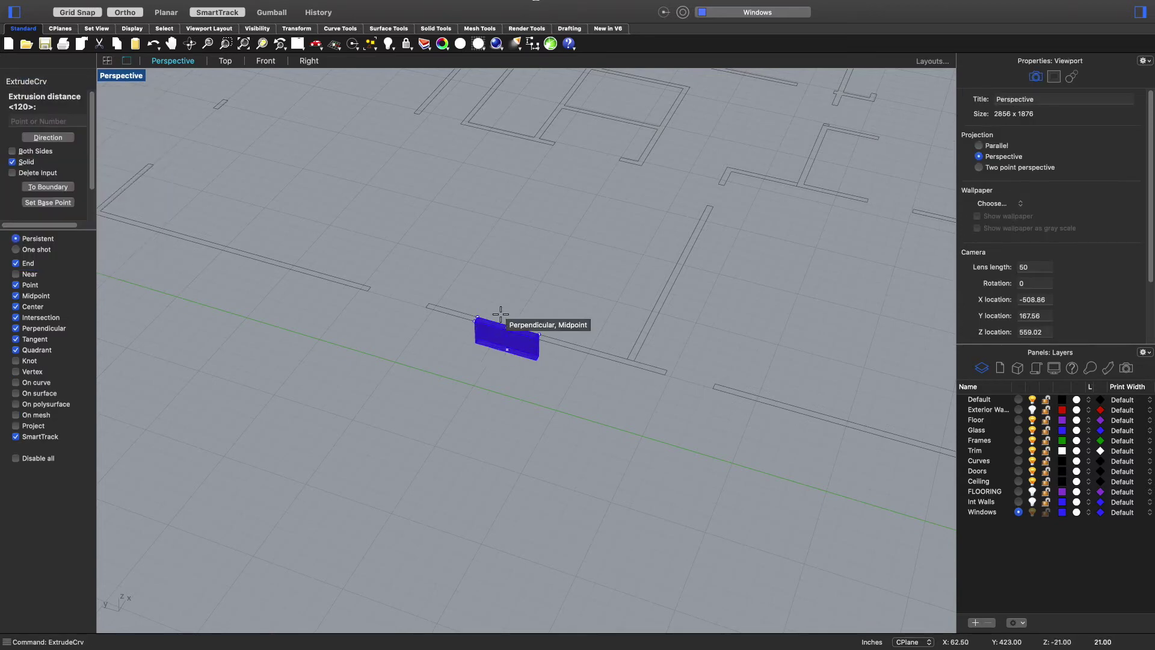
{"action": "type", "text": "48"}
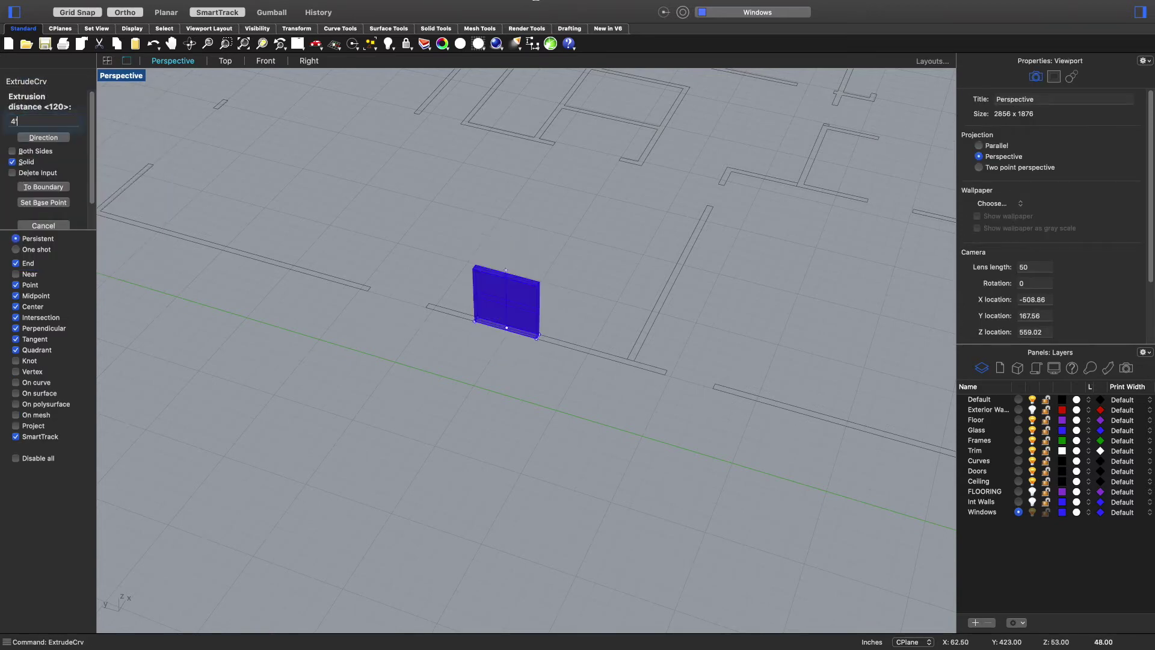
{"action": "key", "text": "Return"}
- Copy the extruded block from its base corner into the neighbouring window gap along the same exterior wall
{"action": "scroll", "coordinate": [604, 271], "scroll_direction": "down", "scroll_amount": 2}
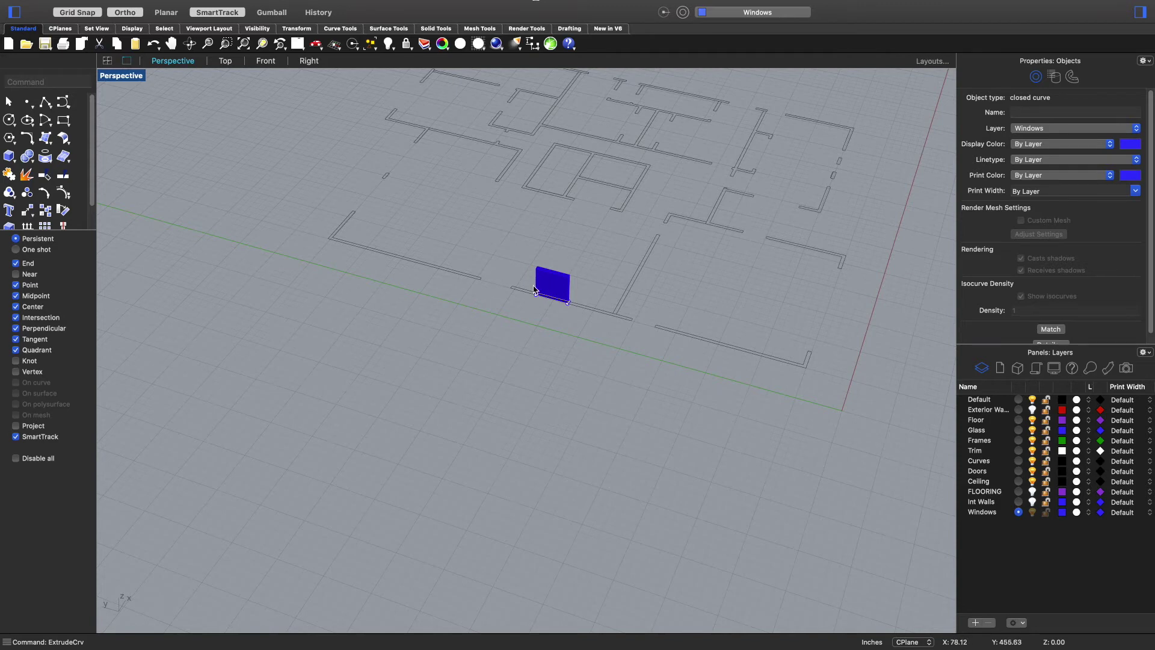
{"action": "scroll", "coordinate": [537, 292], "scroll_direction": "up", "scroll_amount": 3}
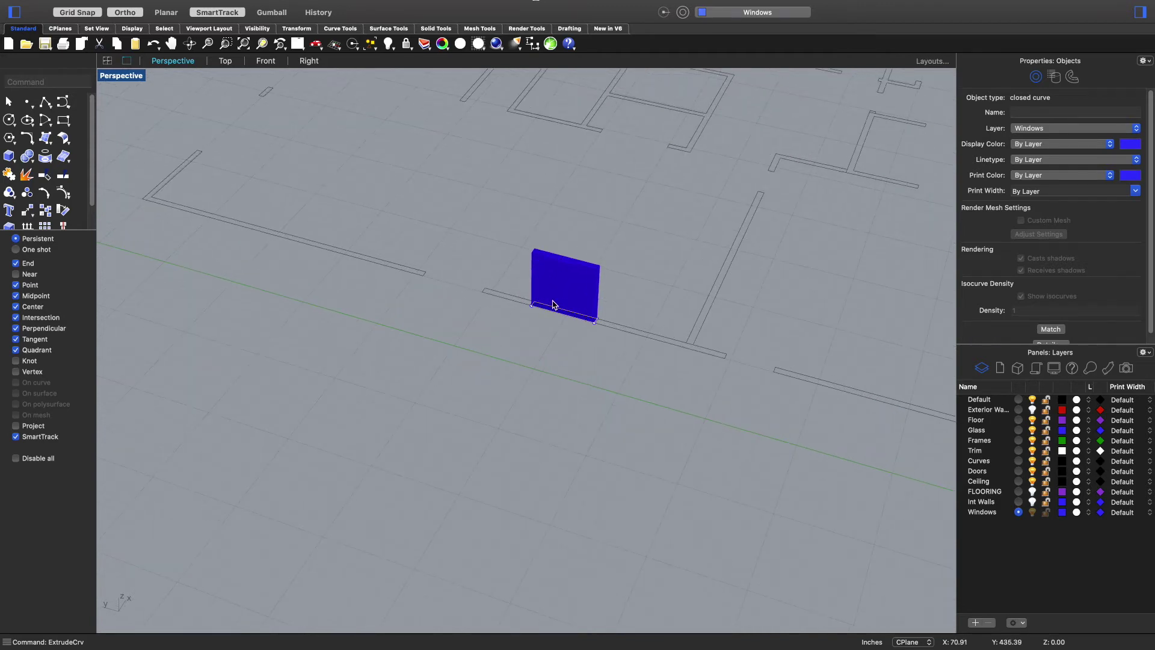
{"action": "left_click", "coordinate": [555, 304]}
{"action": "type", "text": "C"}
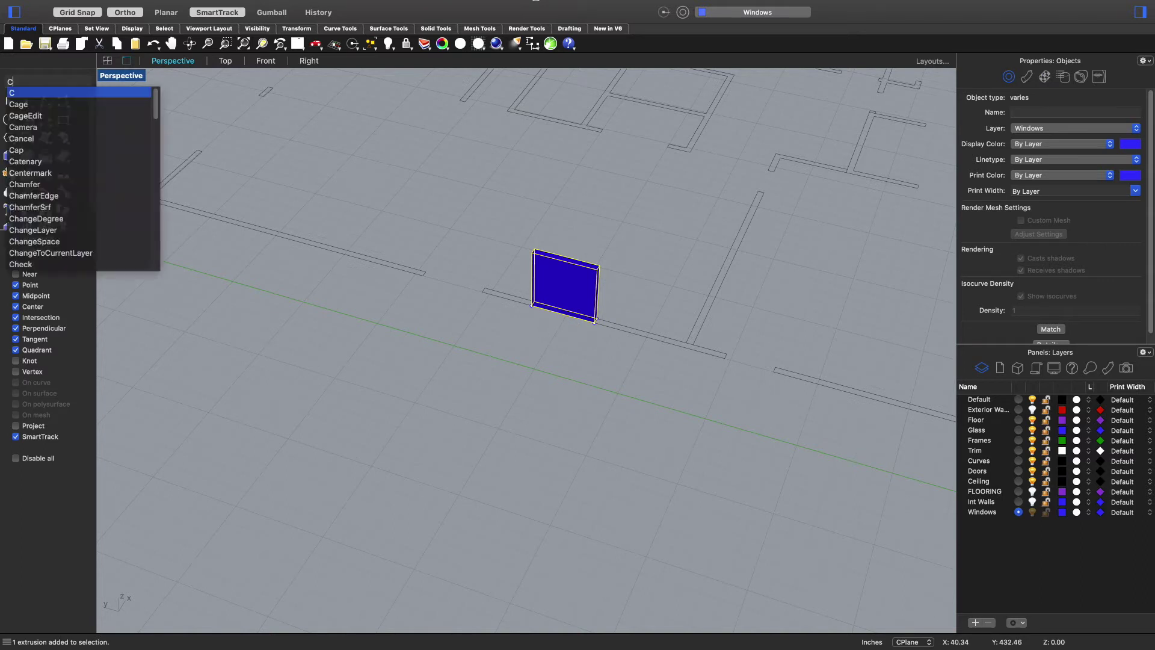
{"action": "type", "text": "opy"}
{"action": "key", "text": "Return"}
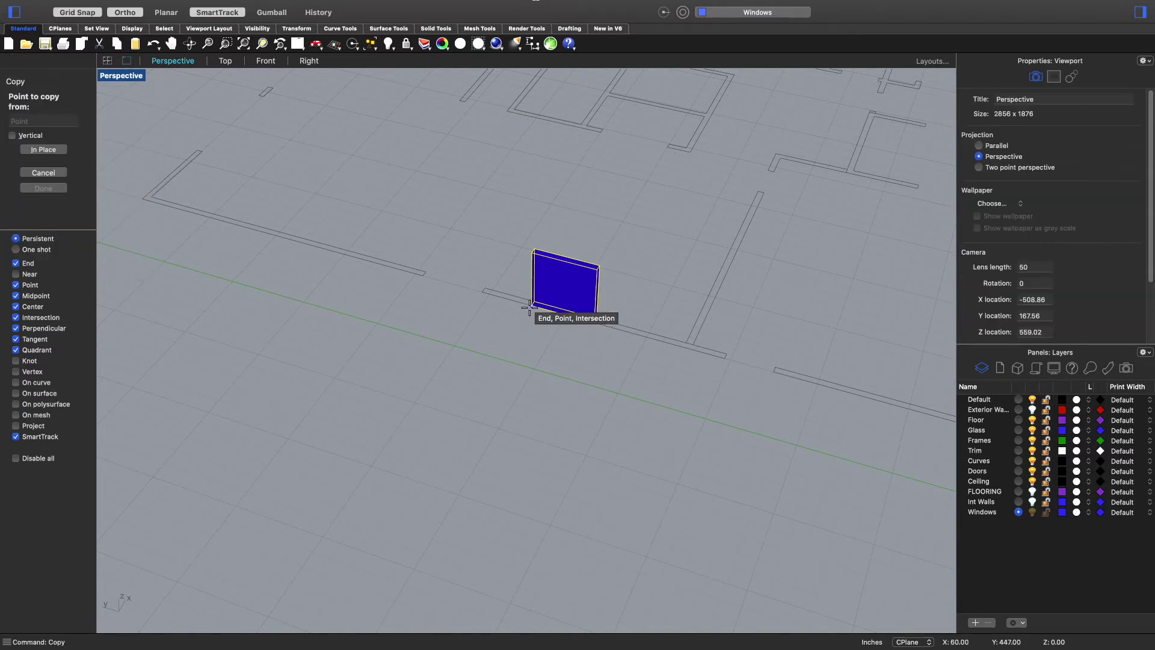
{"action": "left_click", "coordinate": [530, 306]}
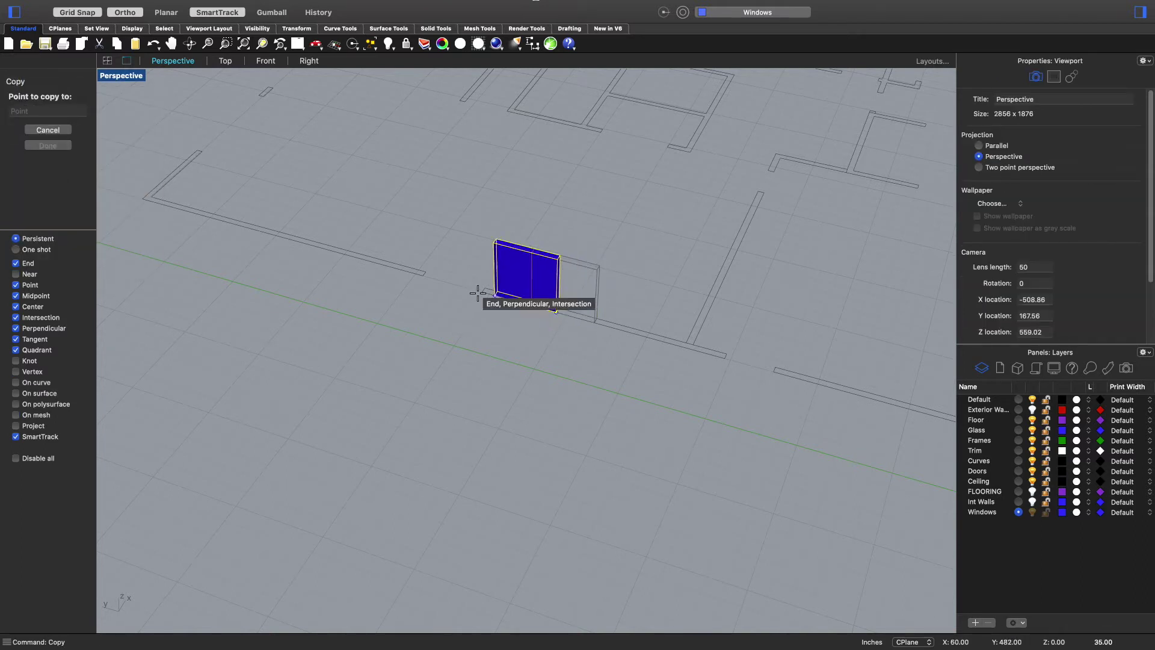
{"action": "left_click", "coordinate": [419, 278]}
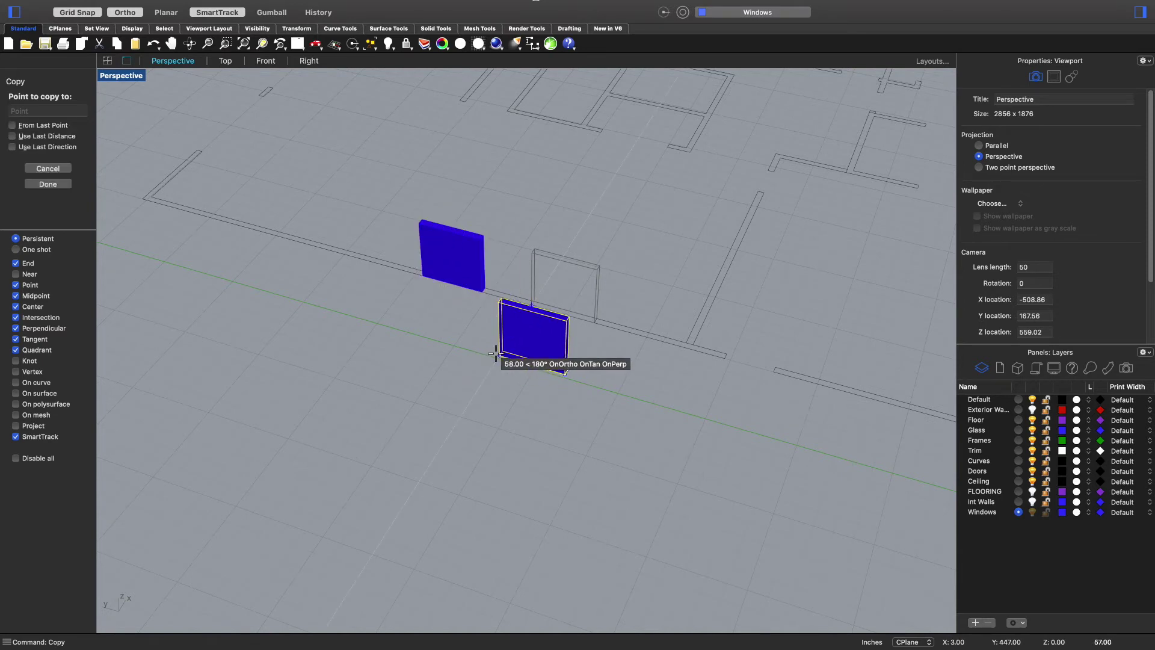
{"action": "key", "text": "Return"}
- Deselect the block and show the exterior walls layer around the two window blocks
{"action": "scroll", "coordinate": [682, 365], "scroll_direction": "down", "scroll_amount": 3}
{"action": "scroll", "coordinate": [590, 310], "scroll_direction": "up", "scroll_amount": 3}
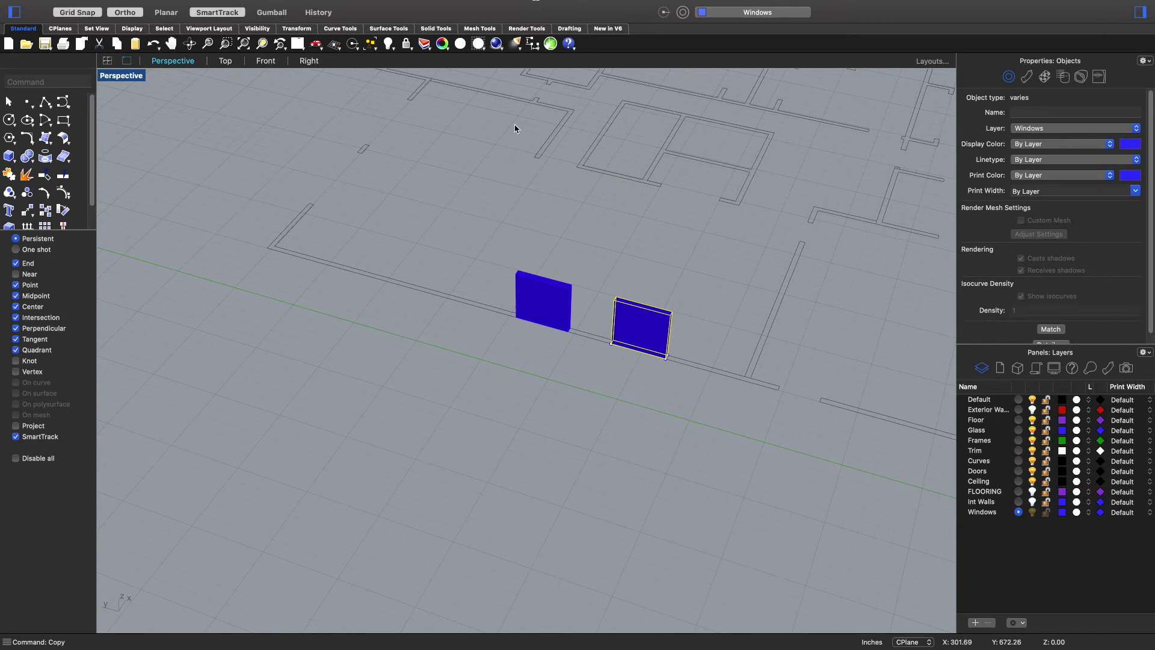
{"action": "right_click_drag", "start_coordinate": [820, 325], "coordinate": [736, 338]}
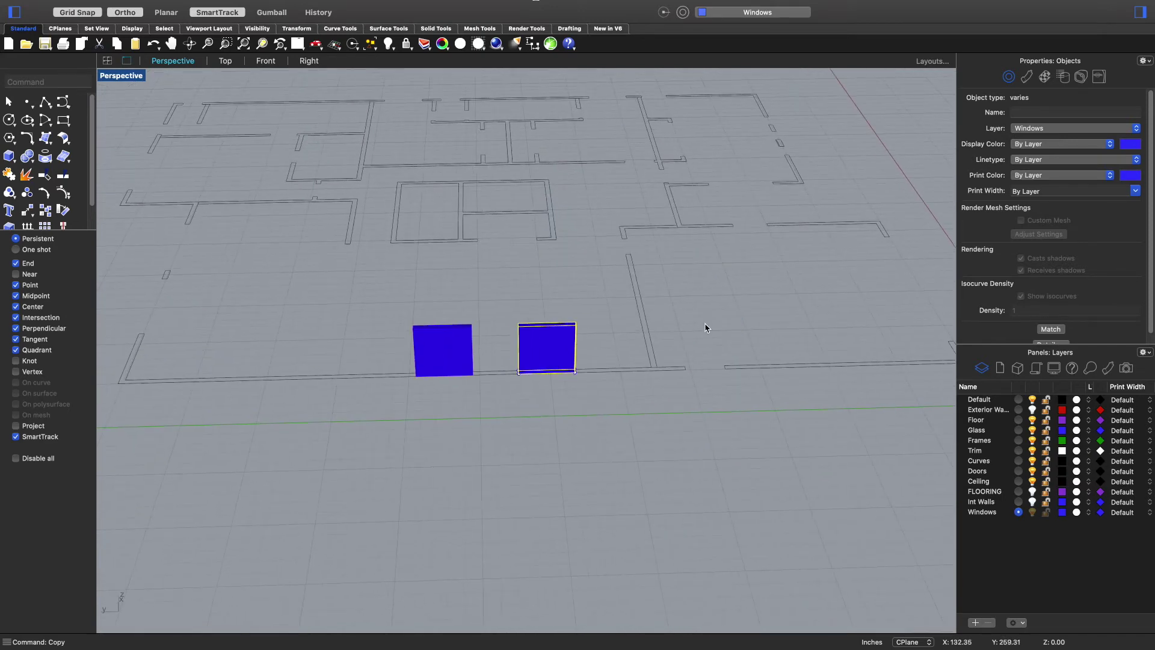
{"action": "scroll", "coordinate": [480, 315], "scroll_direction": "up", "scroll_amount": 3}
{"action": "left_click", "coordinate": [605, 444]}
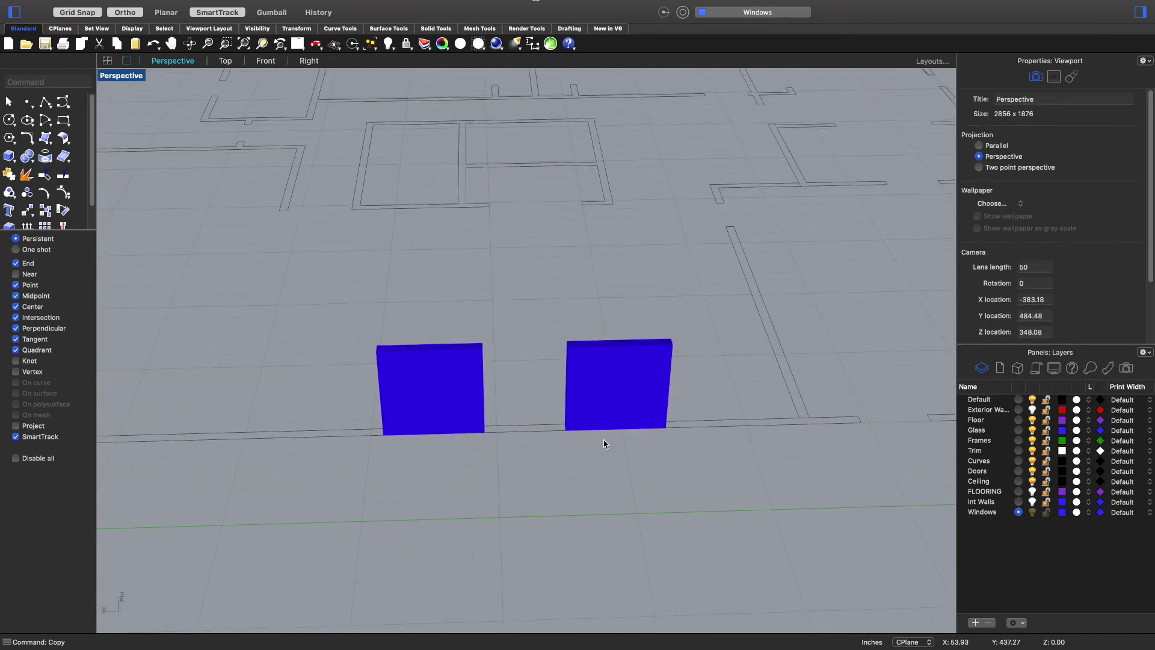
{"action": "left_click", "coordinate": [1033, 410]}
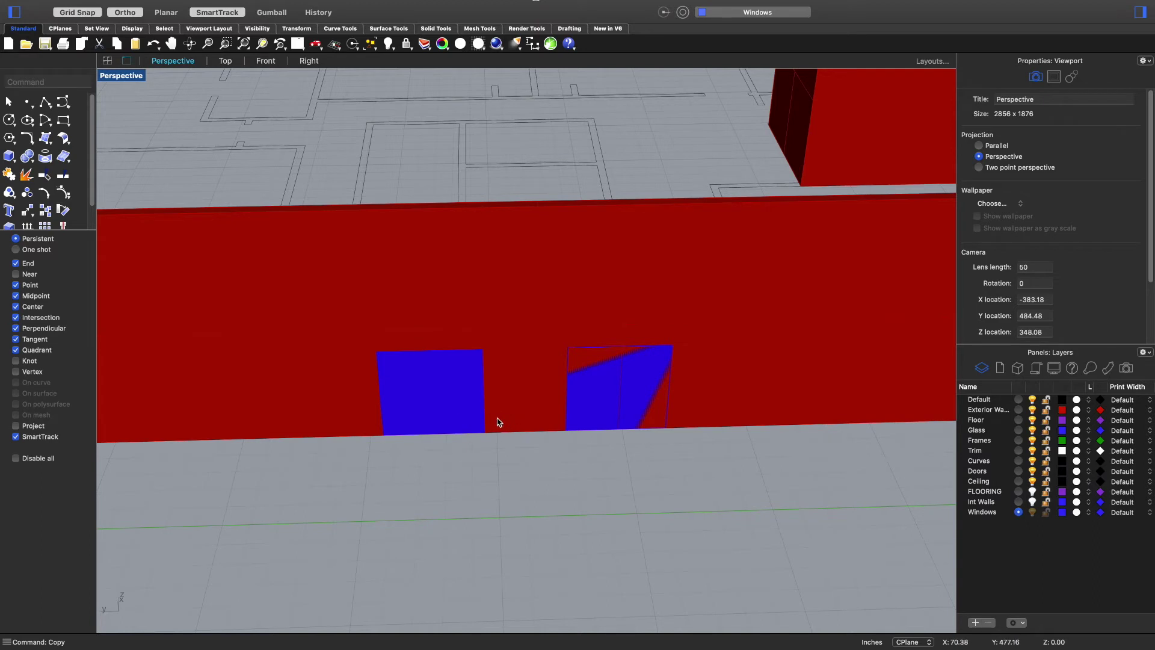
- Select the base curves of both window blocks and move them vertically from the blocks' bottom corner to their top corner
{"action": "left_click", "coordinate": [446, 407]}
{"action": "left_click", "coordinate": [573, 520]}
{"action": "left_click", "coordinate": [441, 400]}
{"action": "left_click", "coordinate": [614, 501]}
{"action": "left_click_drag", "start_coordinate": [351, 479], "coordinate": [715, 325]}
{"action": "left_click", "coordinate": [581, 459]}
{"action": "left_click_drag", "start_coordinate": [558, 439], "coordinate": [696, 409]}
{"action": "left_click_drag", "start_coordinate": [360, 448], "coordinate": [527, 416]}
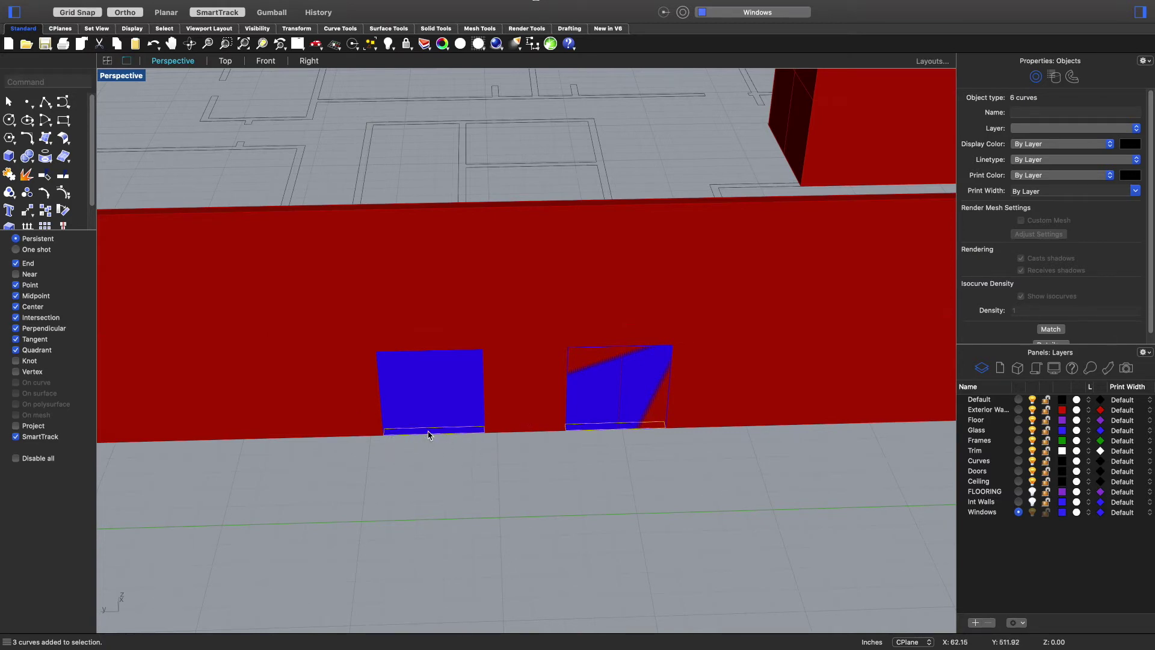
{"action": "type", "text": "move"}
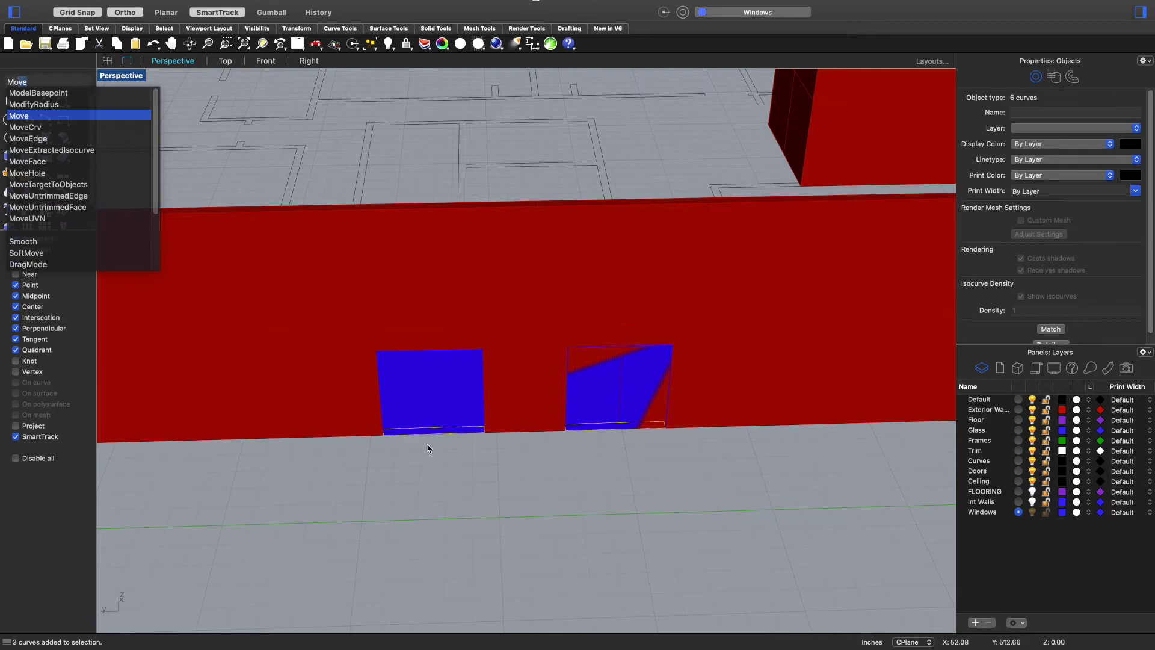
{"action": "key", "text": "Return"}
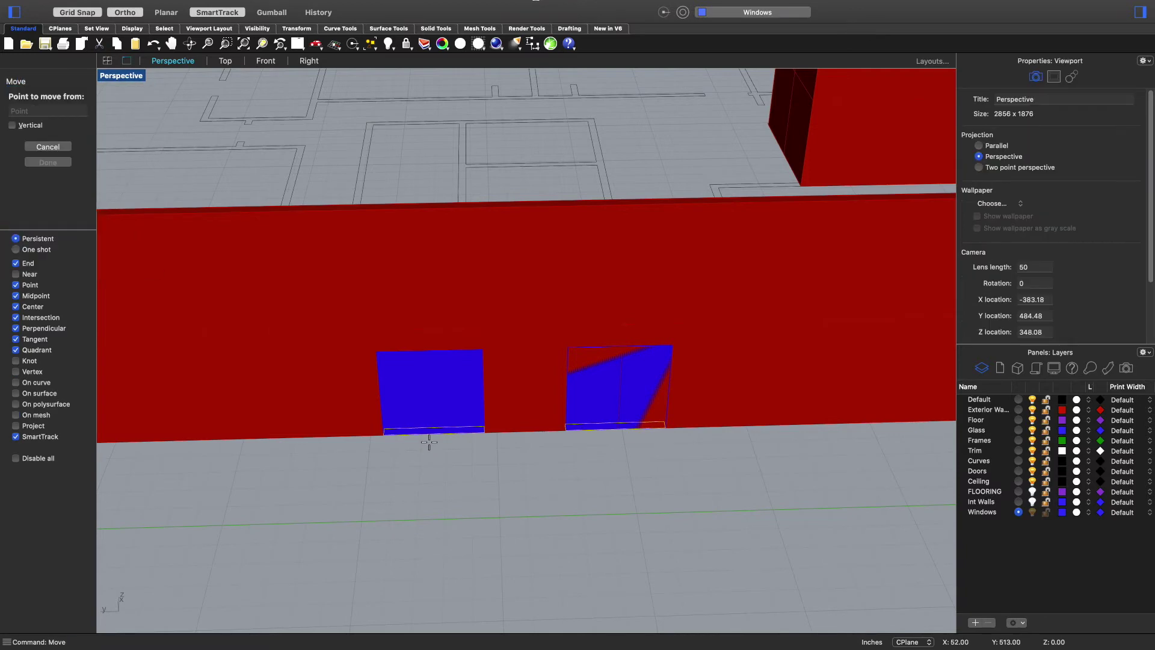
{"action": "left_click", "coordinate": [484, 431]}
{"action": "left_click", "coordinate": [486, 349]}
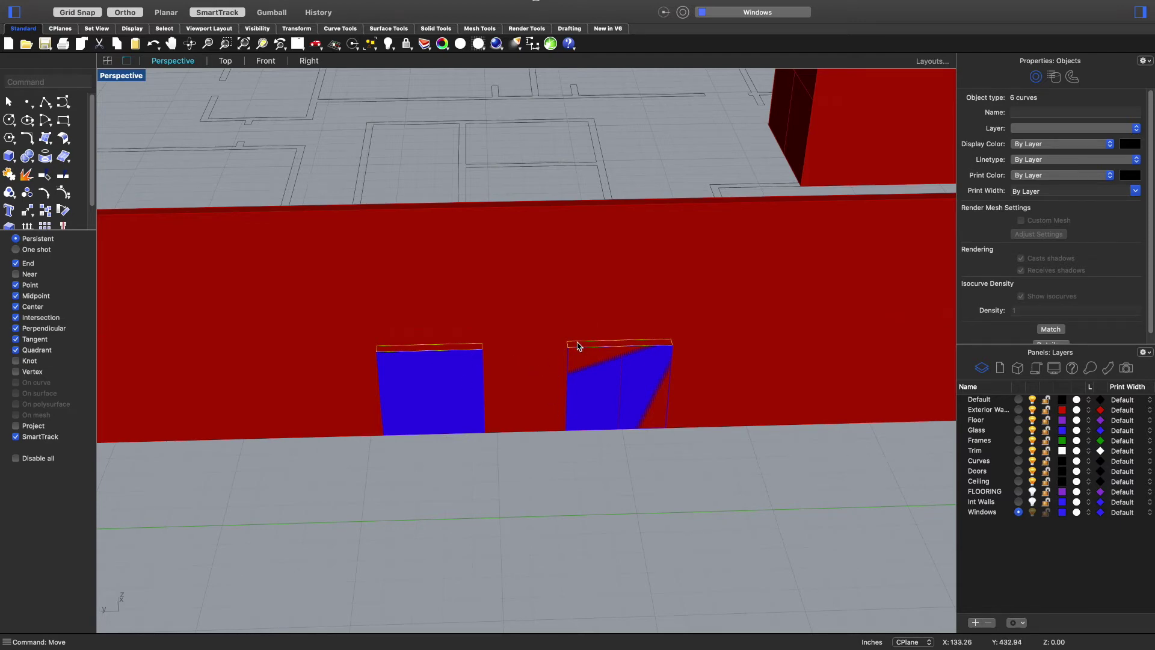
- Extrude the raised window curves upward as solids to form the window-opening blocks
{"action": "type", "text": "ExtrudeCrv"}
{"action": "key", "text": "Return"}
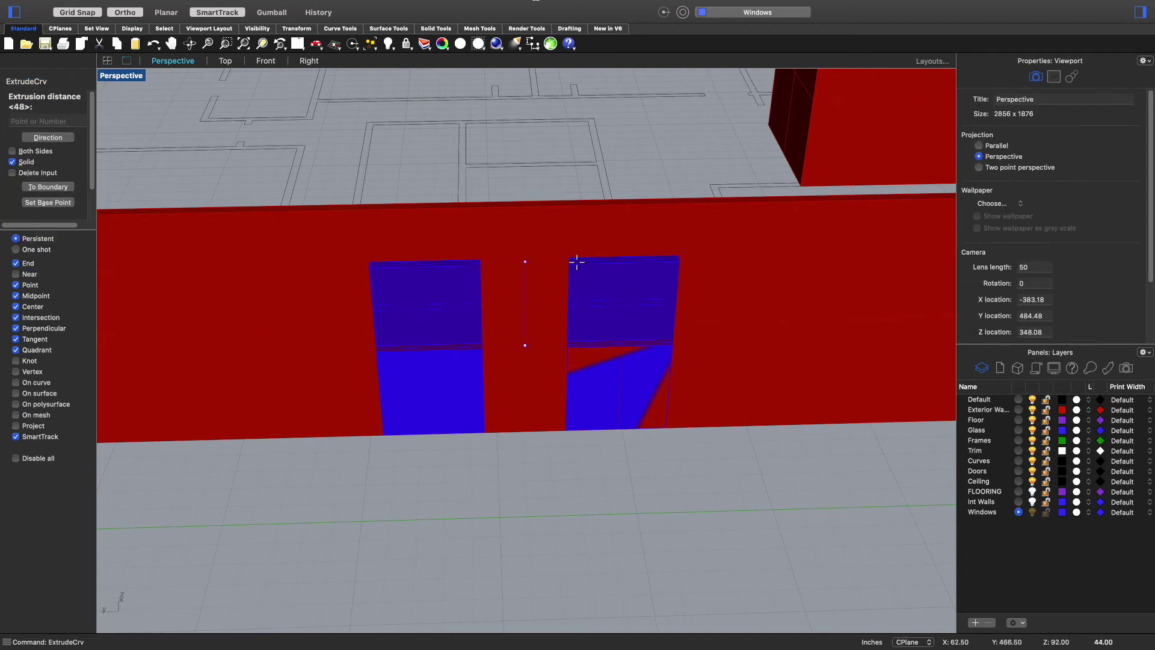
{"action": "key", "text": "Escape"}
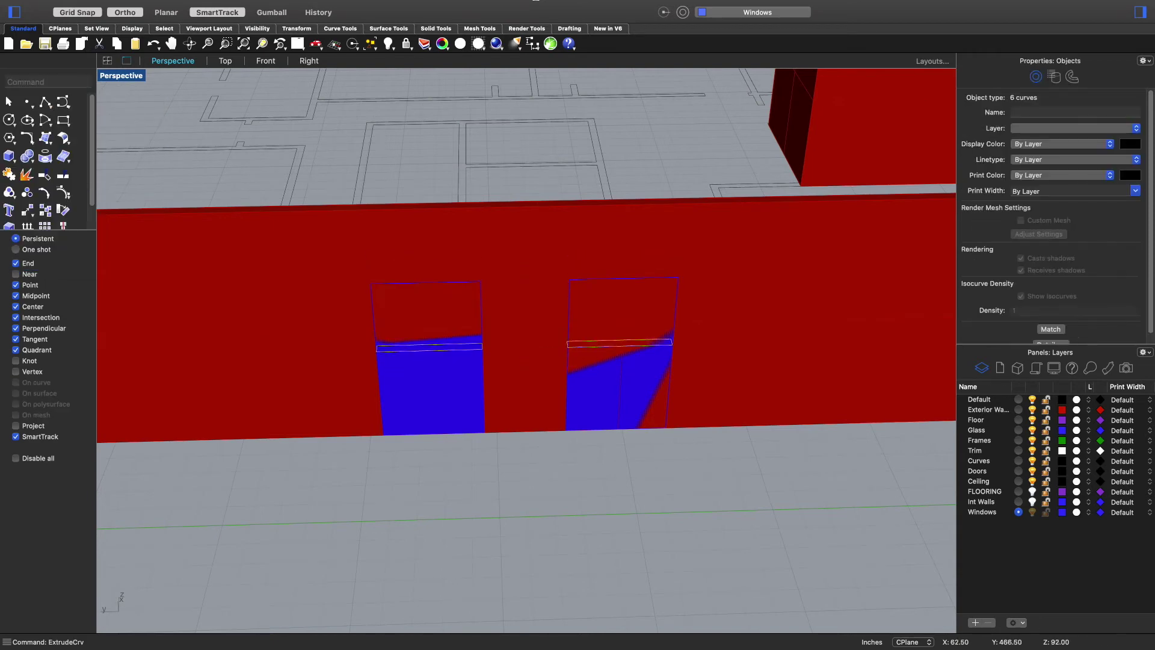
- Delete the two lower blocks beneath the window-opening blocks in the exterior wall
{"action": "mouse_move", "coordinate": [498, 449]}
{"action": "right_mouse_down"}
{"action": "mouse_move", "coordinate": [516, 472]}
{"action": "mouse_move", "coordinate": [571, 463]}
{"action": "mouse_move", "coordinate": [507, 459]}
{"action": "right_mouse_up"}
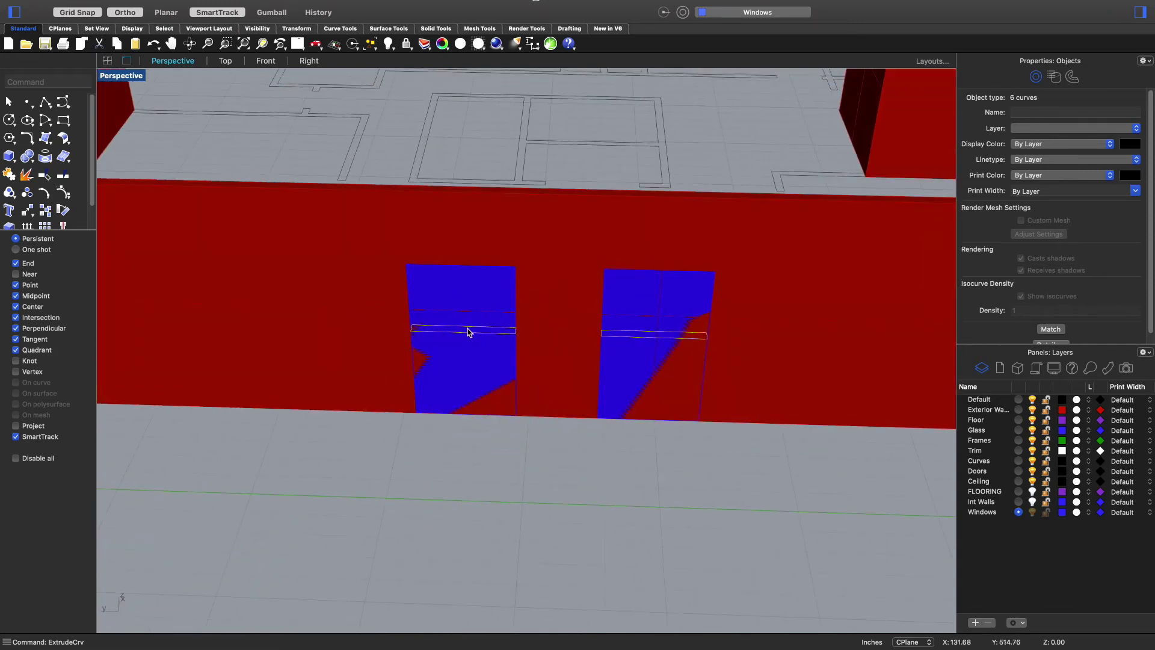
{"action": "left_click", "coordinate": [455, 425]}
{"action": "left_click", "coordinate": [474, 387]}
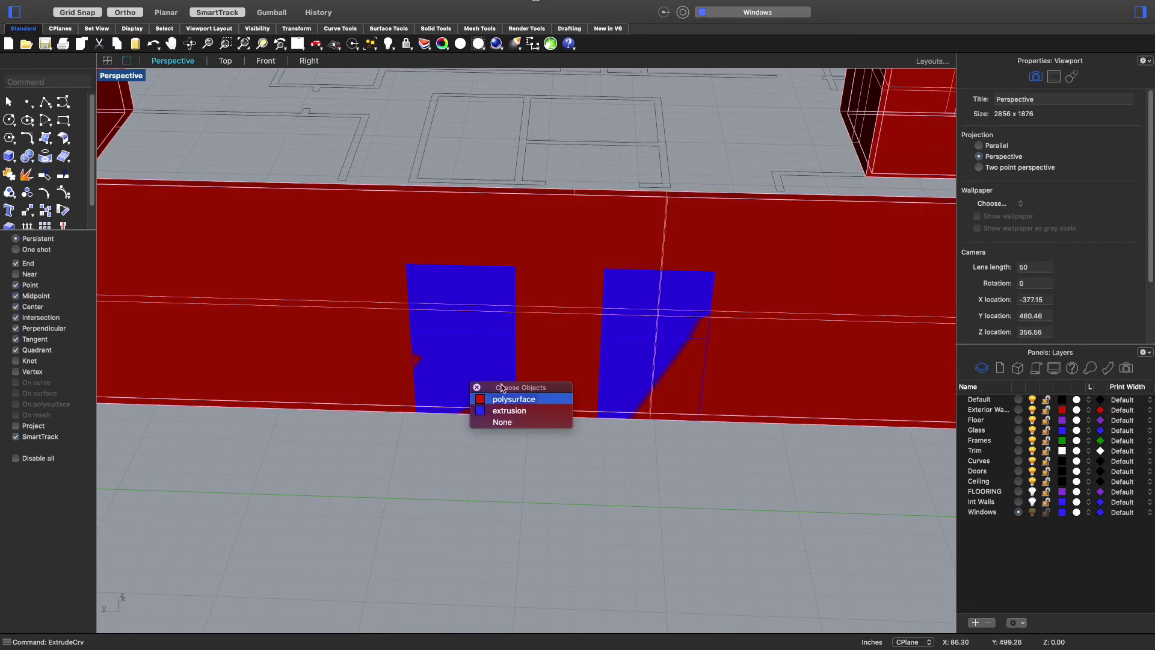
{"action": "left_click", "coordinate": [497, 412]}
{"action": "left_click", "coordinate": [682, 379], "text": "shift"}
{"action": "left_click", "coordinate": [684, 401]}
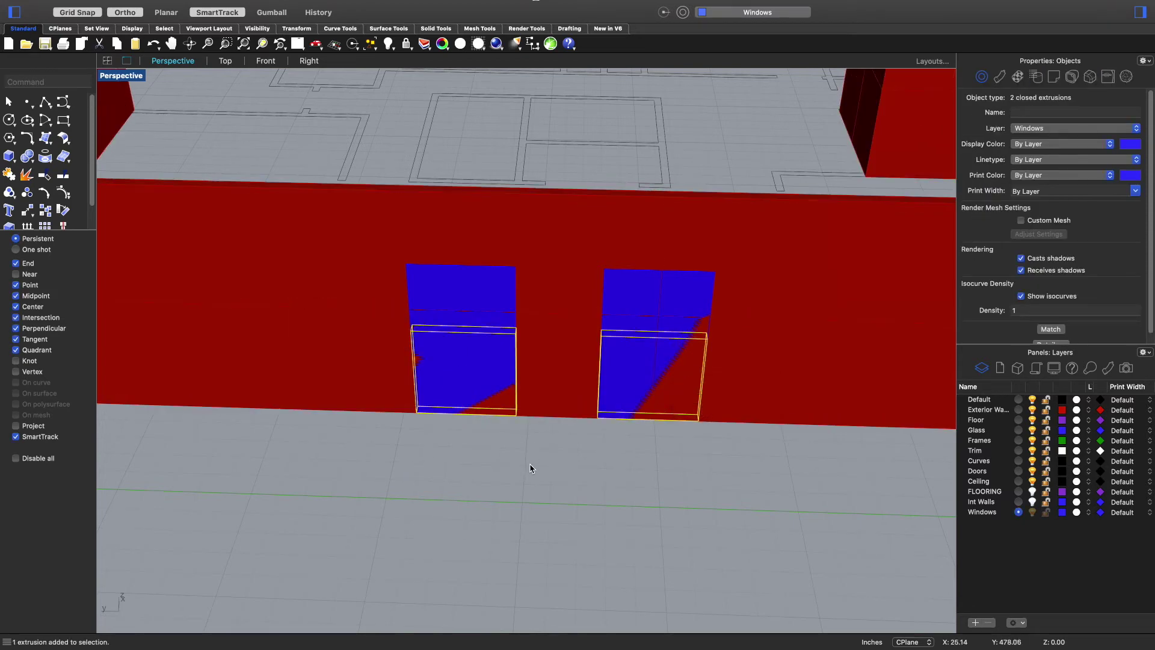
{"action": "key", "text": "Delete"}
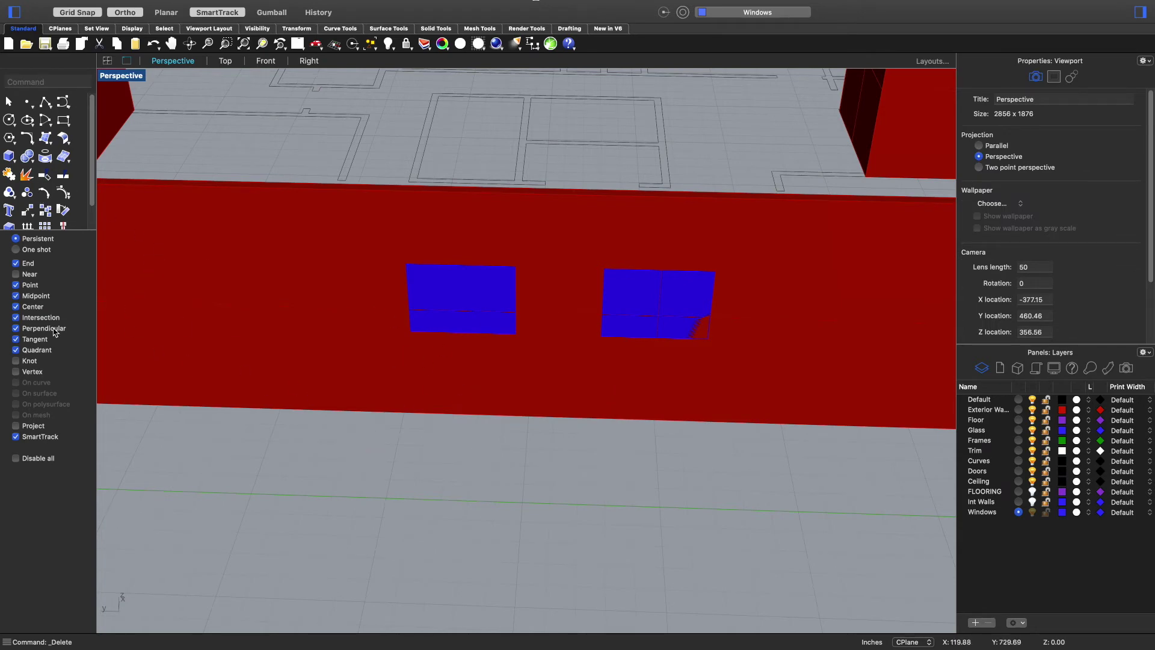
- Subtract the two window blocks from the exterior wall with Boolean Difference, deleting the input blocks
{"action": "left_click", "coordinate": [28, 157]}
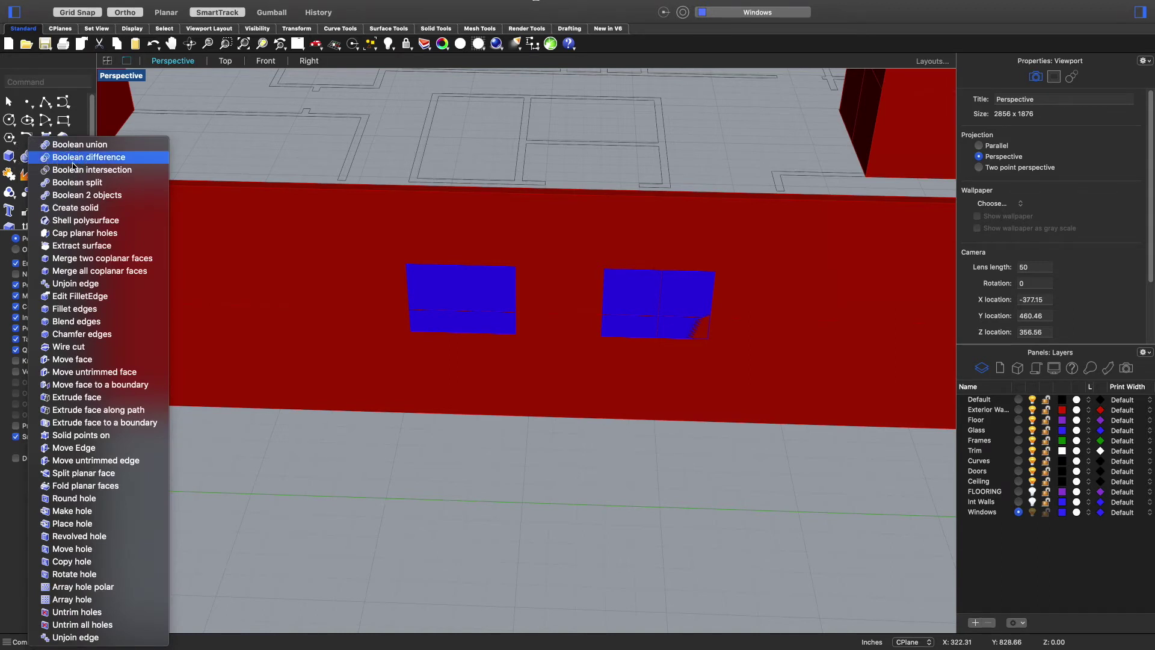
{"action": "left_click", "coordinate": [73, 160]}
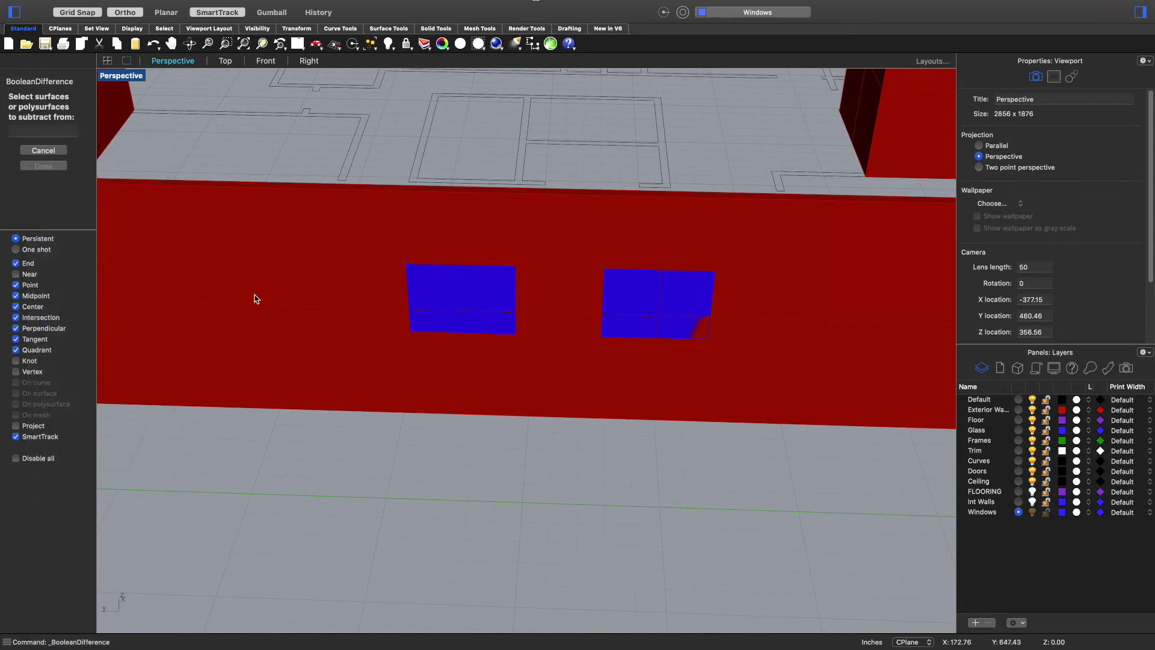
{"action": "left_click", "coordinate": [552, 380]}
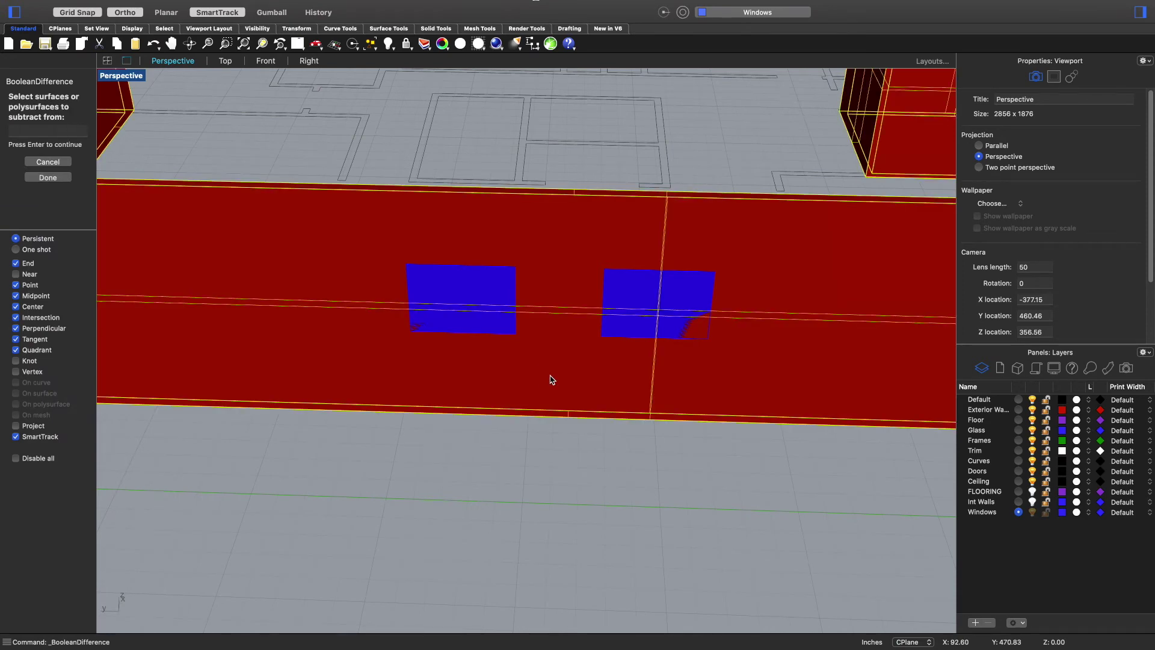
{"action": "key", "text": "Return"}
{"action": "left_click", "coordinate": [473, 294]}
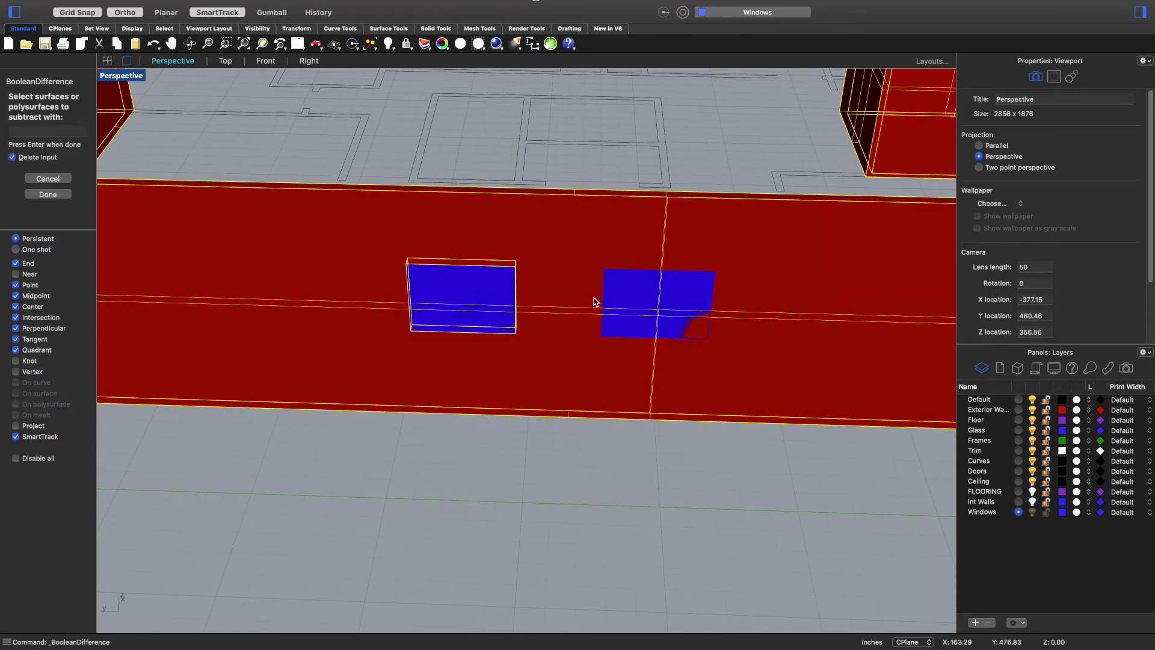
{"action": "left_click", "coordinate": [629, 298]}
{"action": "key", "text": "Return"}
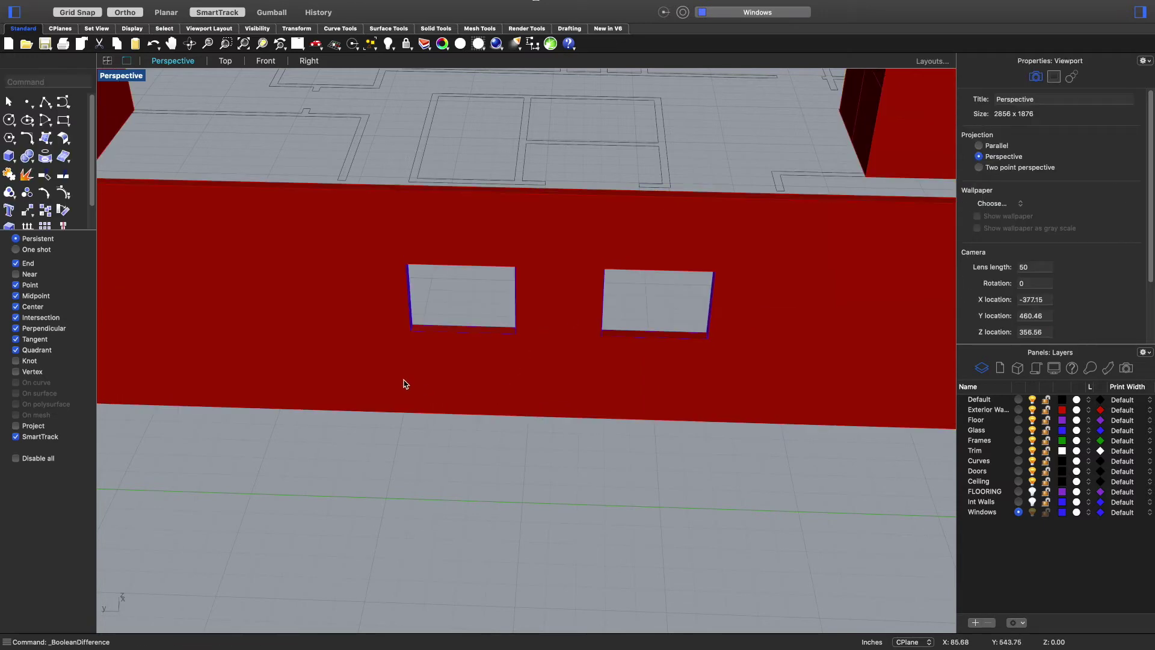
{"action": "scroll", "coordinate": [423, 271], "scroll_direction": "up", "scroll_amount": 3}
{"action": "left_click_drag", "start_coordinate": [340, 515], "coordinate": [347, 452]}
{"action": "left_click_drag", "start_coordinate": [333, 508], "coordinate": [608, 222]}
{"action": "key", "text": "Escape"}
- Select the two leftover extrusion surfaces at the sides of the first window opening and delete them
{"action": "scroll", "coordinate": [413, 387], "scroll_direction": "up", "scroll_amount": 5}
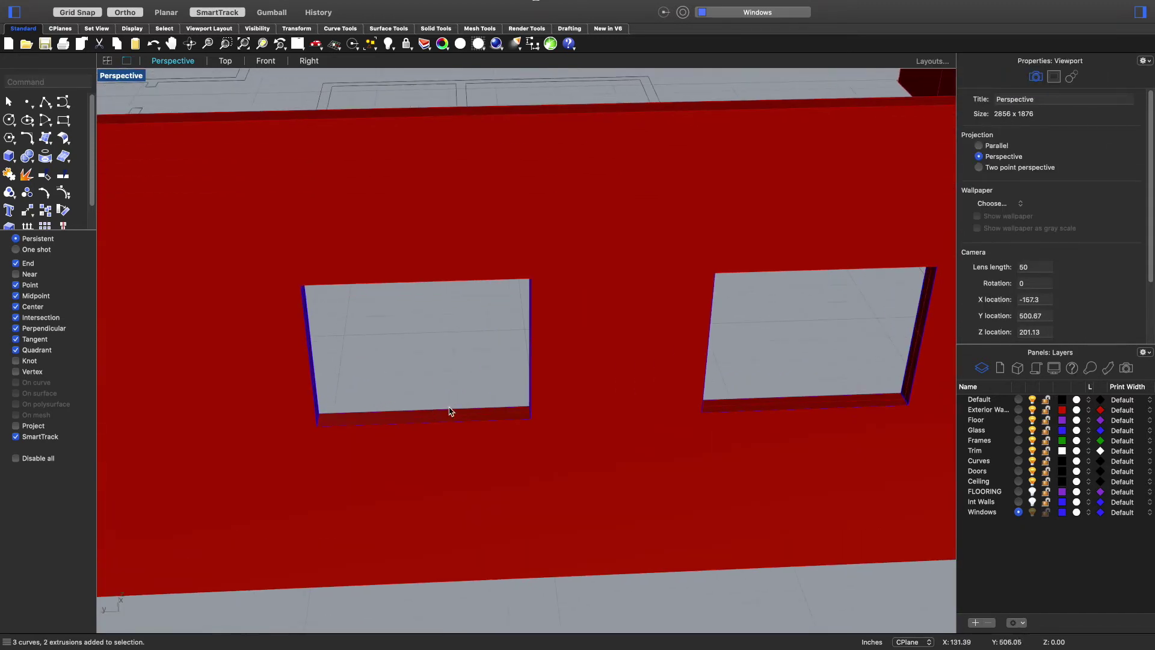
{"action": "right_click_drag", "start_coordinate": [444, 377], "coordinate": [500, 417]}
{"action": "left_click", "coordinate": [500, 418]}
{"action": "left_click", "coordinate": [488, 475]}
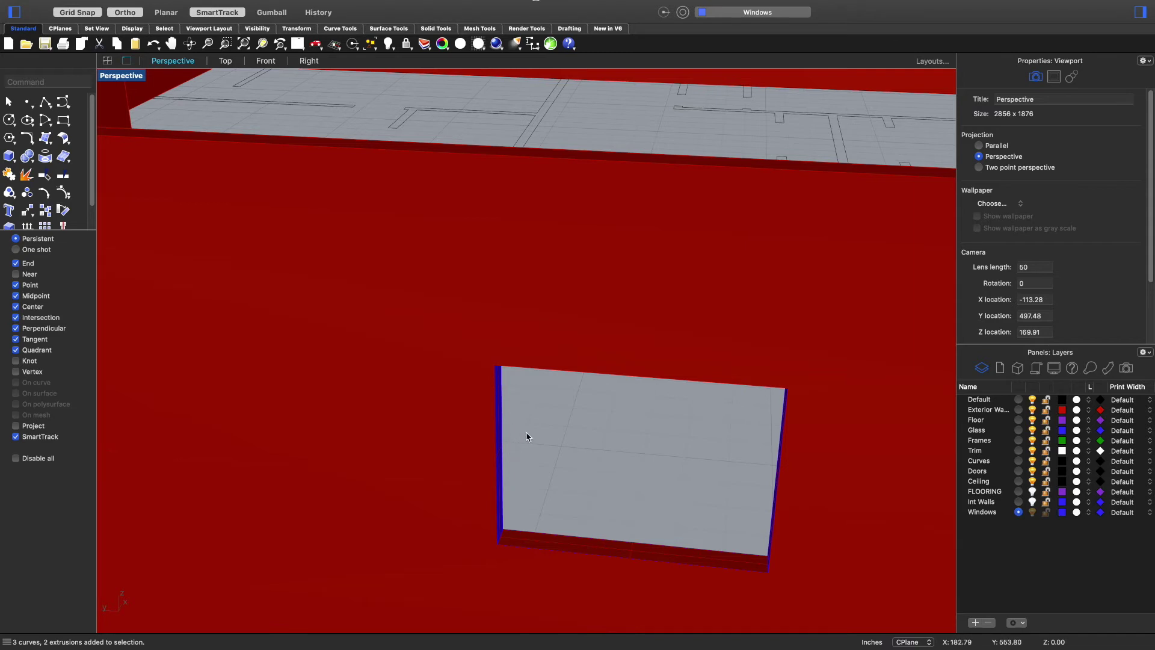
{"action": "scroll", "coordinate": [678, 489], "scroll_direction": "down", "scroll_amount": 3}
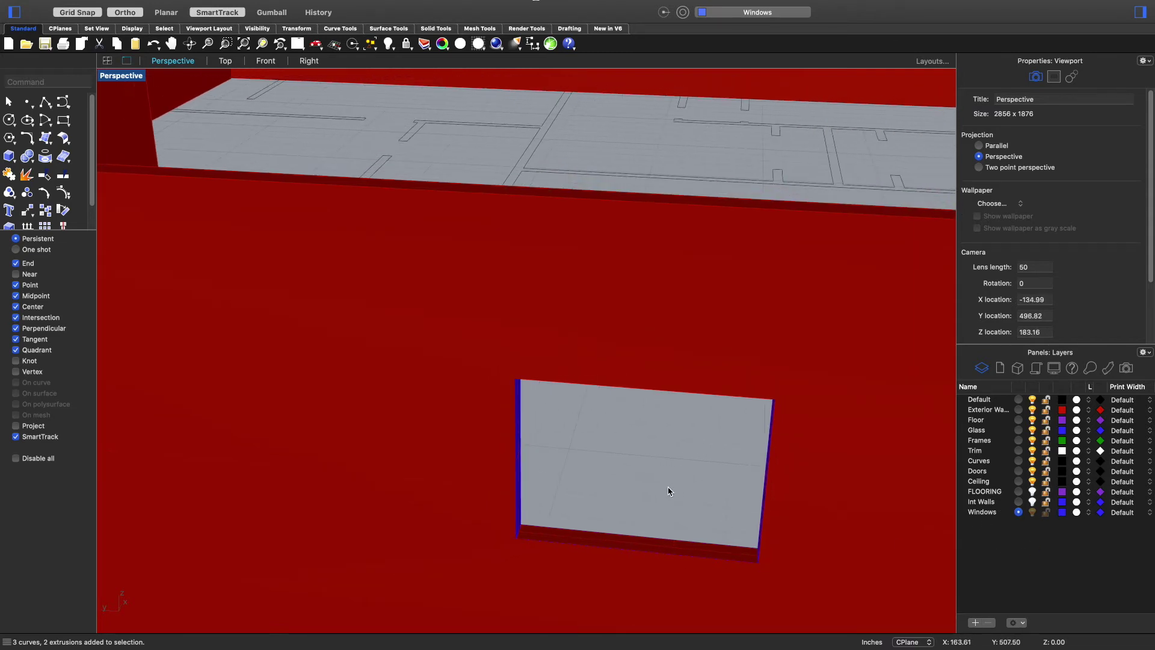
{"action": "left_click", "coordinate": [518, 505]}
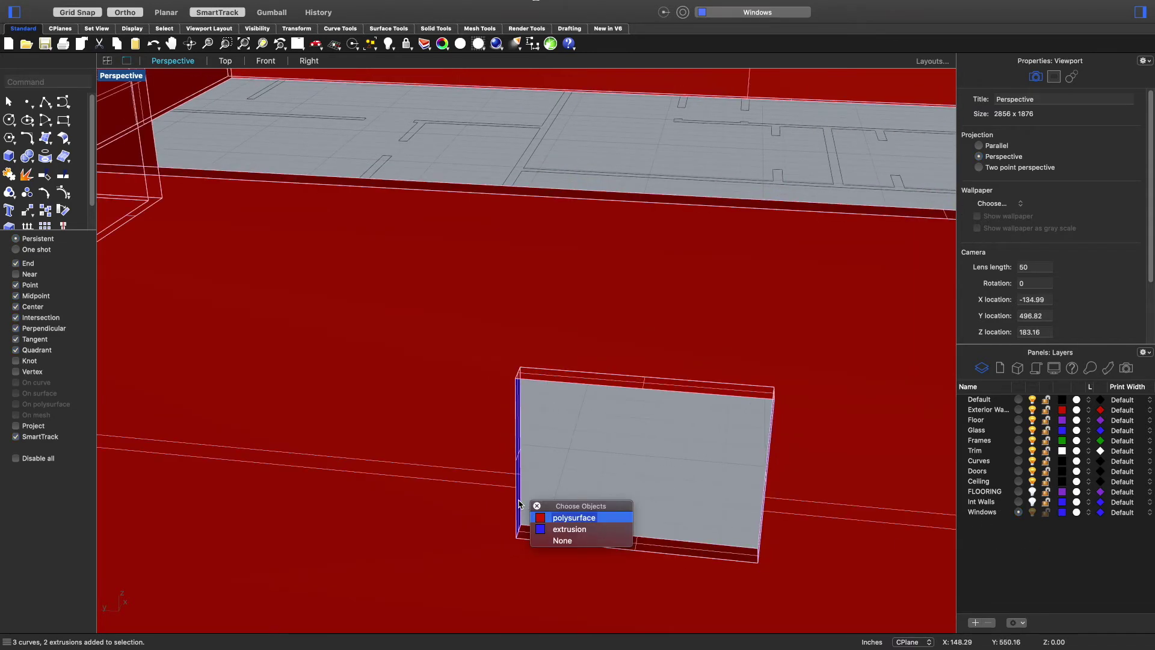
{"action": "left_click", "coordinate": [560, 529]}
{"action": "right_click_drag", "start_coordinate": [661, 530], "coordinate": [532, 503]}
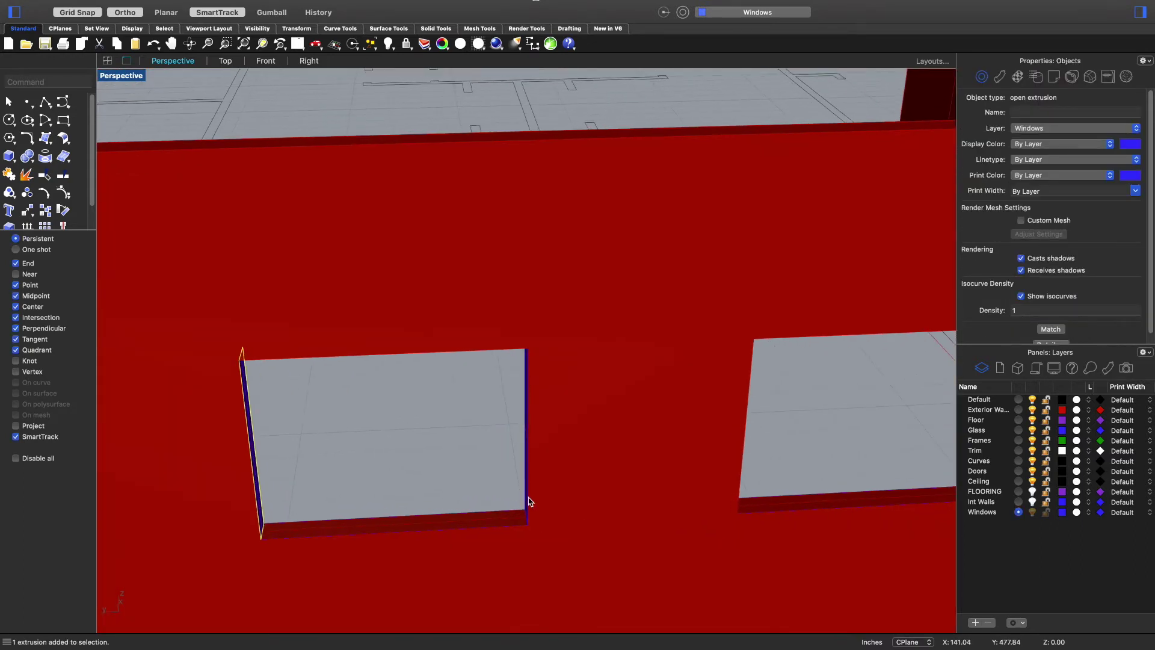
{"action": "left_click", "coordinate": [528, 496], "text": "shift"}
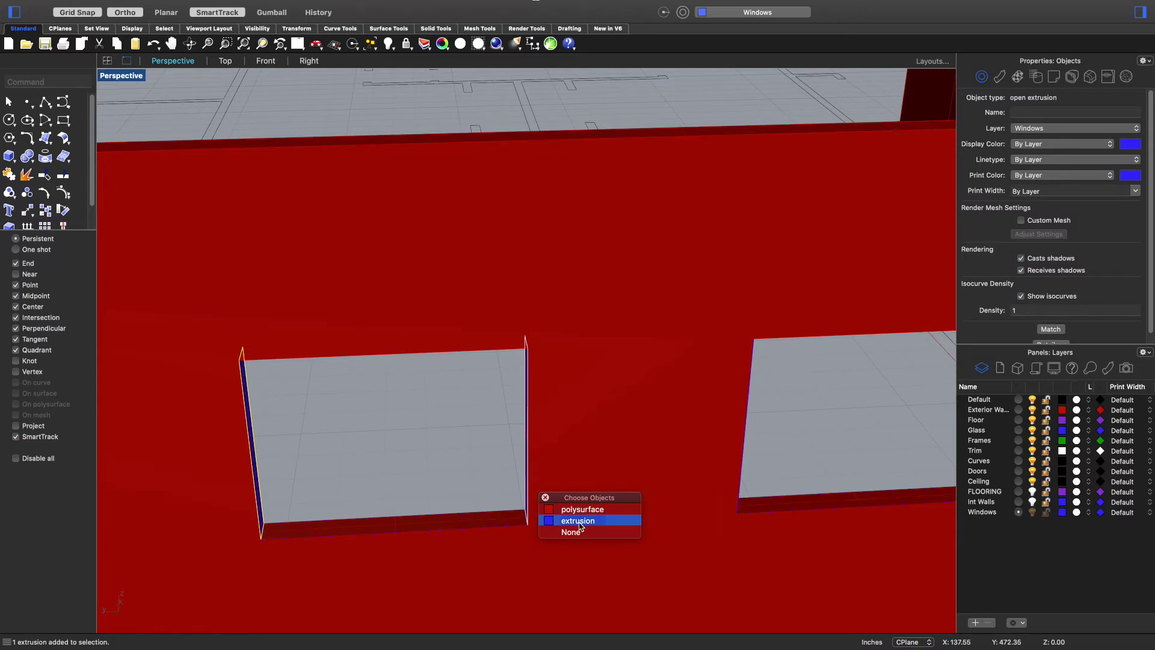
{"action": "left_click", "coordinate": [579, 524]}
{"action": "key", "text": "Delete"}
- Delete the leftover extrusion surfaces at the sides of the second window opening
{"action": "right_click_drag", "start_coordinate": [788, 522], "coordinate": [716, 617]}
{"action": "left_click_drag", "start_coordinate": [706, 629], "coordinate": [764, 473]}
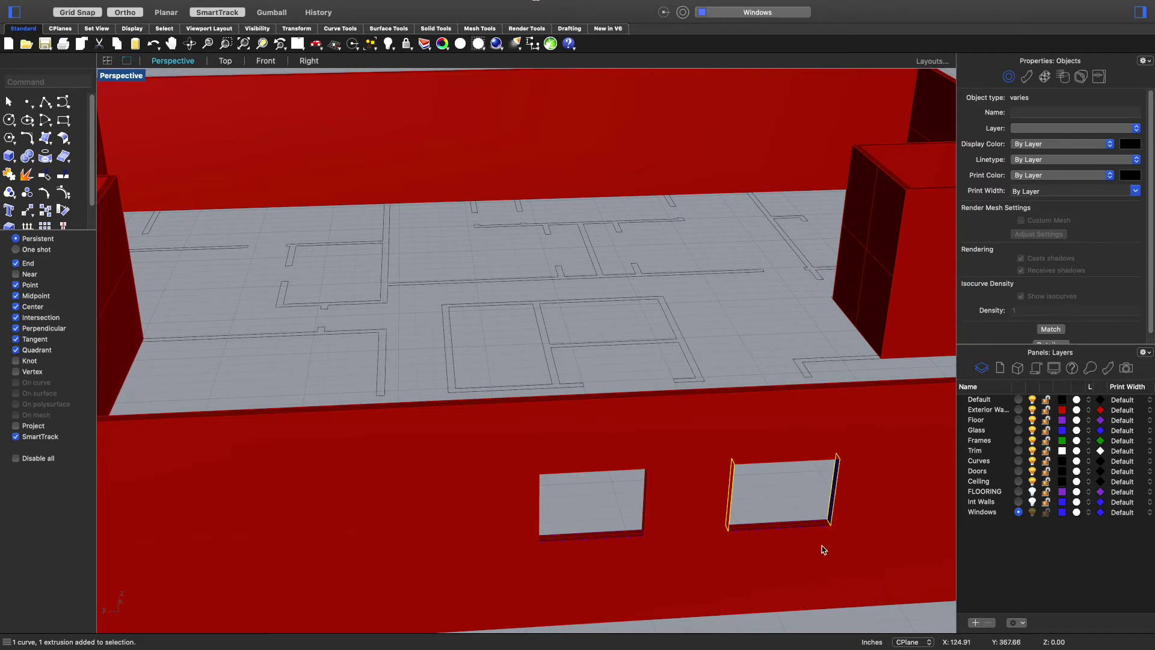
{"action": "key", "text": "Delete"}
{"action": "scroll", "coordinate": [569, 573], "scroll_direction": "down", "scroll_amount": 8}
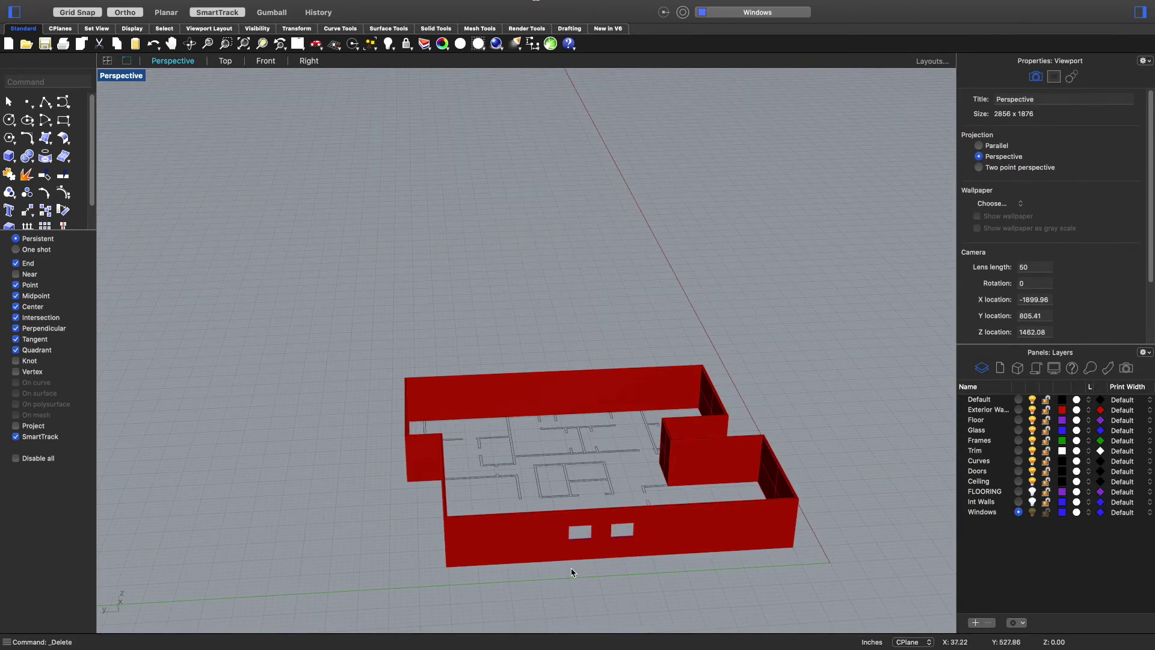
{"action": "left_click_drag", "start_coordinate": [545, 592], "coordinate": [638, 531]}
{"action": "scroll", "coordinate": [607, 534], "scroll_direction": "up", "scroll_amount": 5}
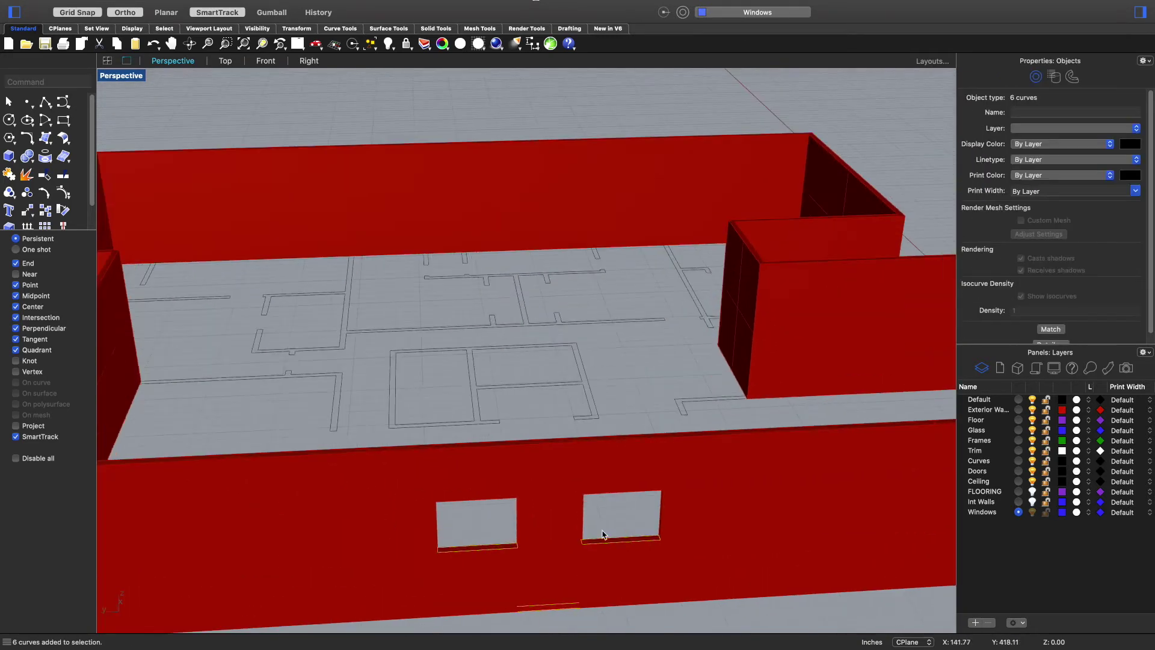
{"action": "left_click", "coordinate": [606, 623]}
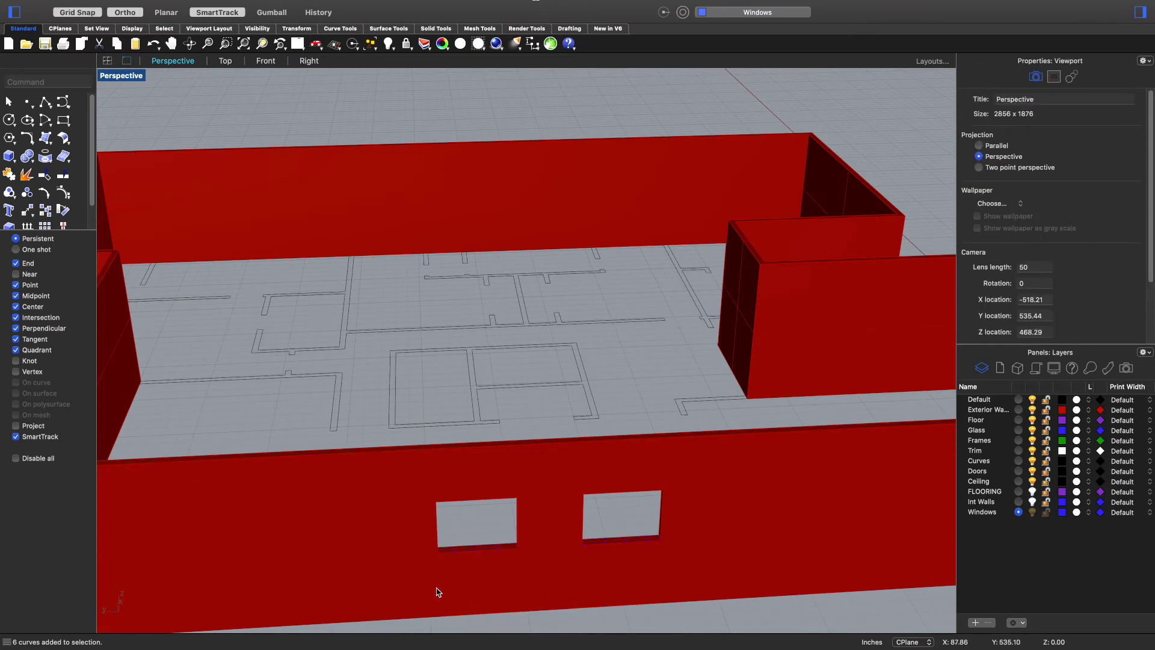
{"action": "scroll", "coordinate": [470, 602], "scroll_direction": "down", "scroll_amount": 5}
{"action": "scroll", "coordinate": [515, 563], "scroll_direction": "up", "scroll_amount": 5}
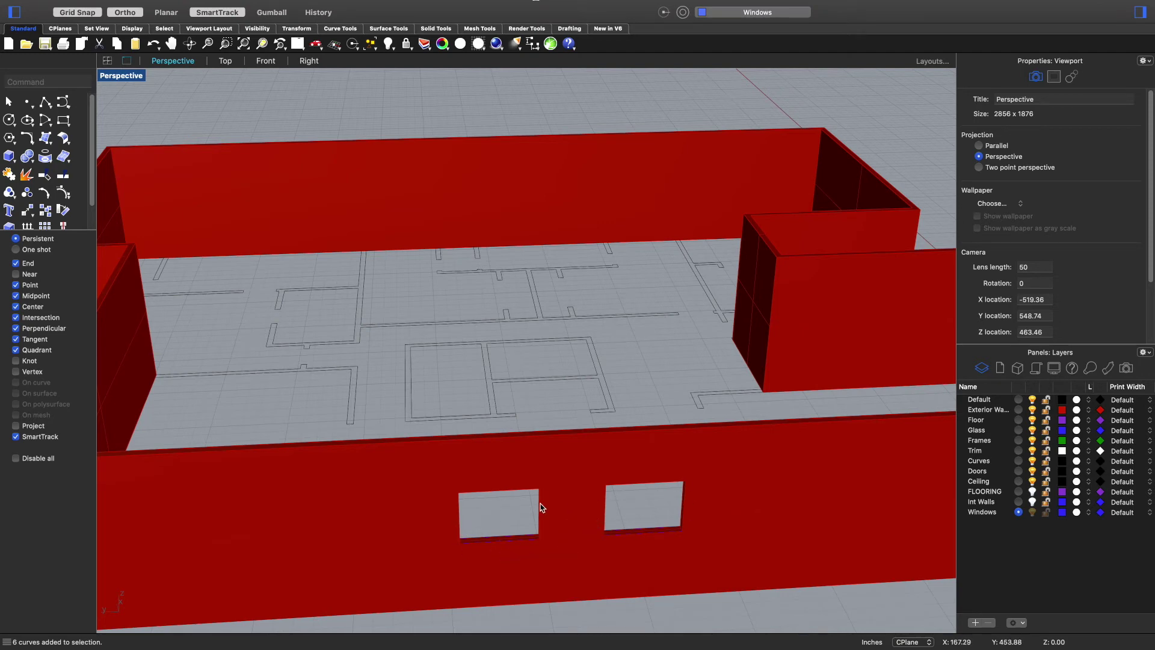
{"action": "scroll", "coordinate": [581, 561], "scroll_direction": "down", "scroll_amount": 3}
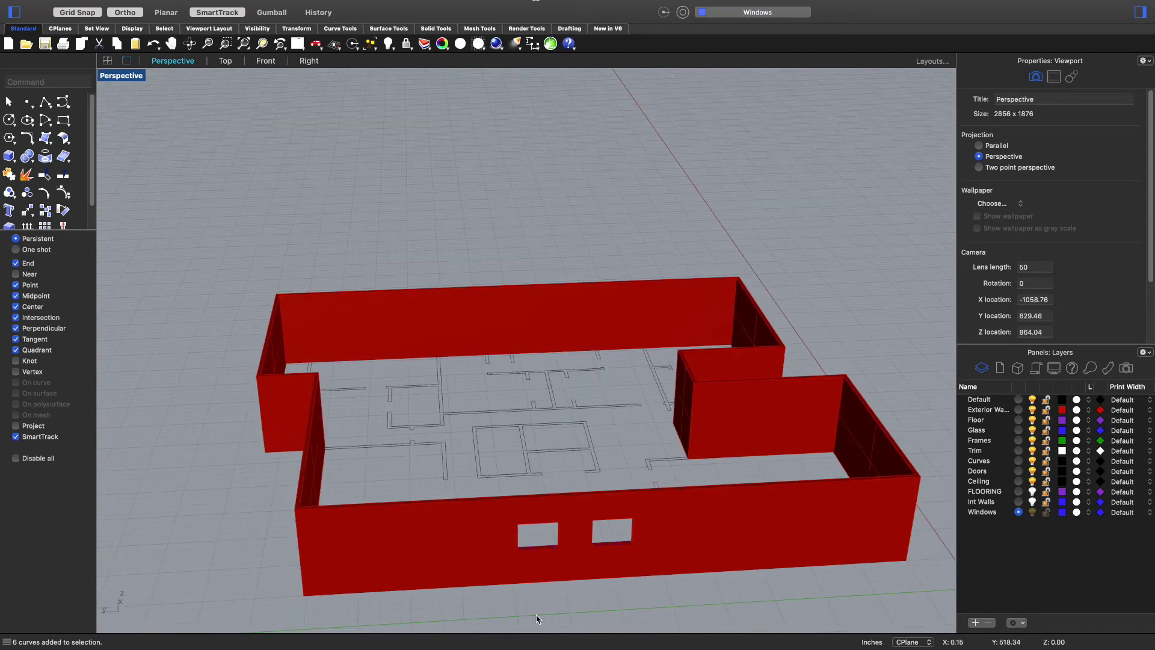
- Select only the curves at the sills of the two window openings, excluding the ground-level ones, and isolate them
{"action": "scroll", "coordinate": [537, 618], "scroll_direction": "up", "scroll_amount": 2}
{"action": "left_click_drag", "start_coordinate": [487, 595], "coordinate": [751, 435]}
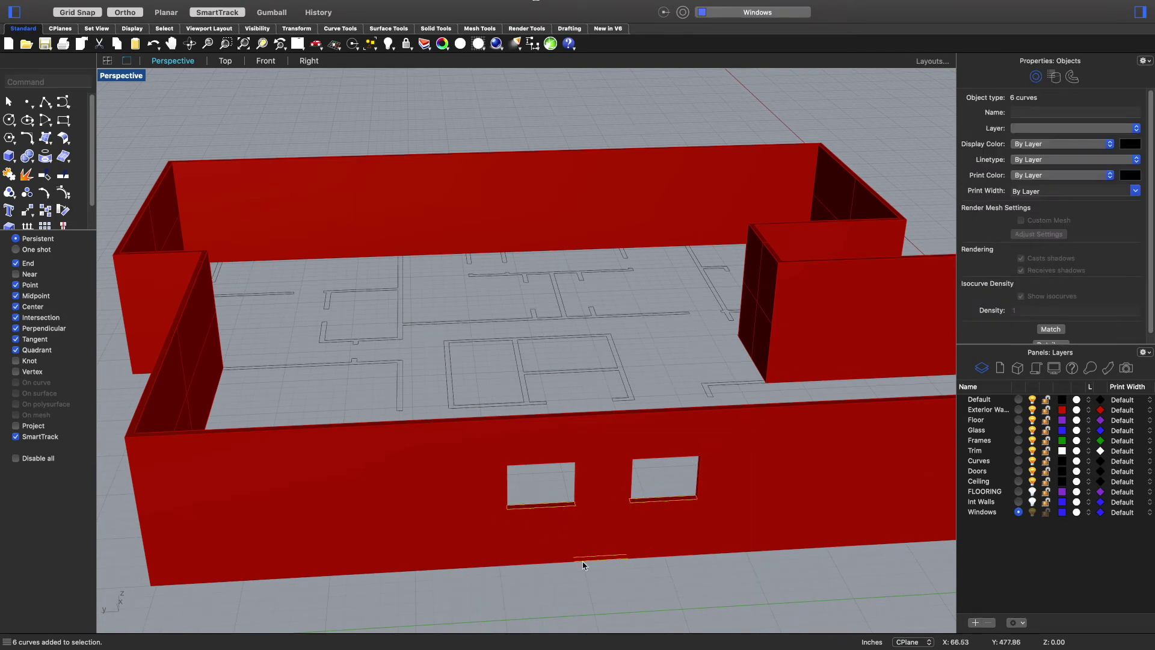
{"action": "left_click_drag", "start_coordinate": [565, 583], "coordinate": [662, 535], "text": "super"}
{"action": "left_click", "coordinate": [388, 43]}
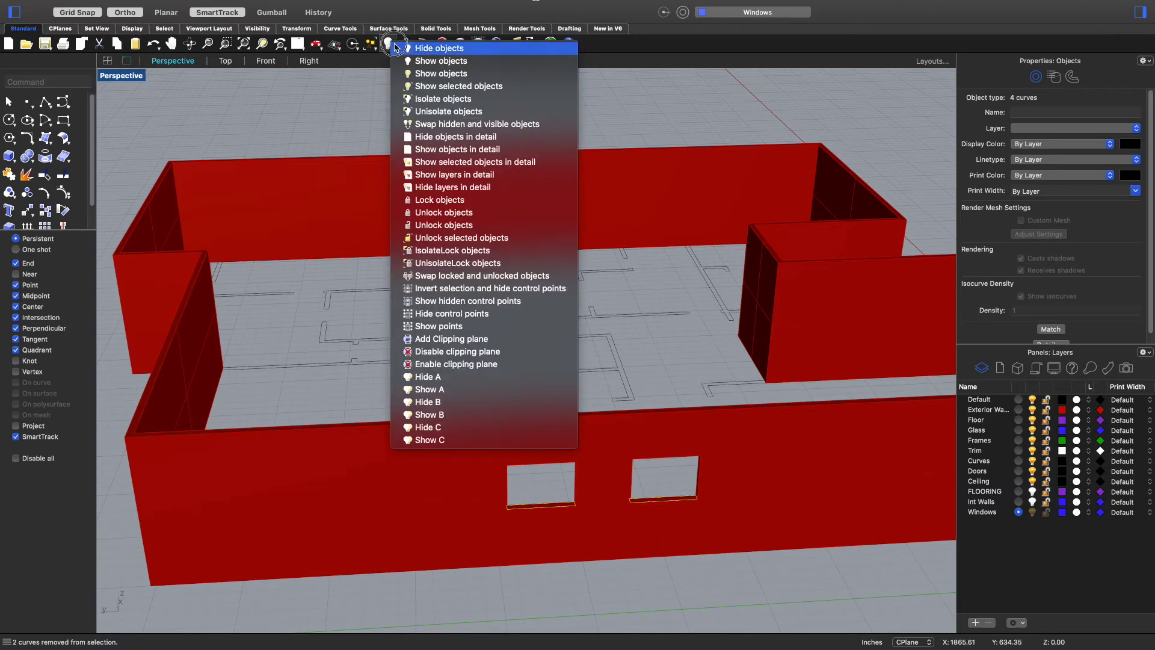
{"action": "left_click", "coordinate": [440, 99]}
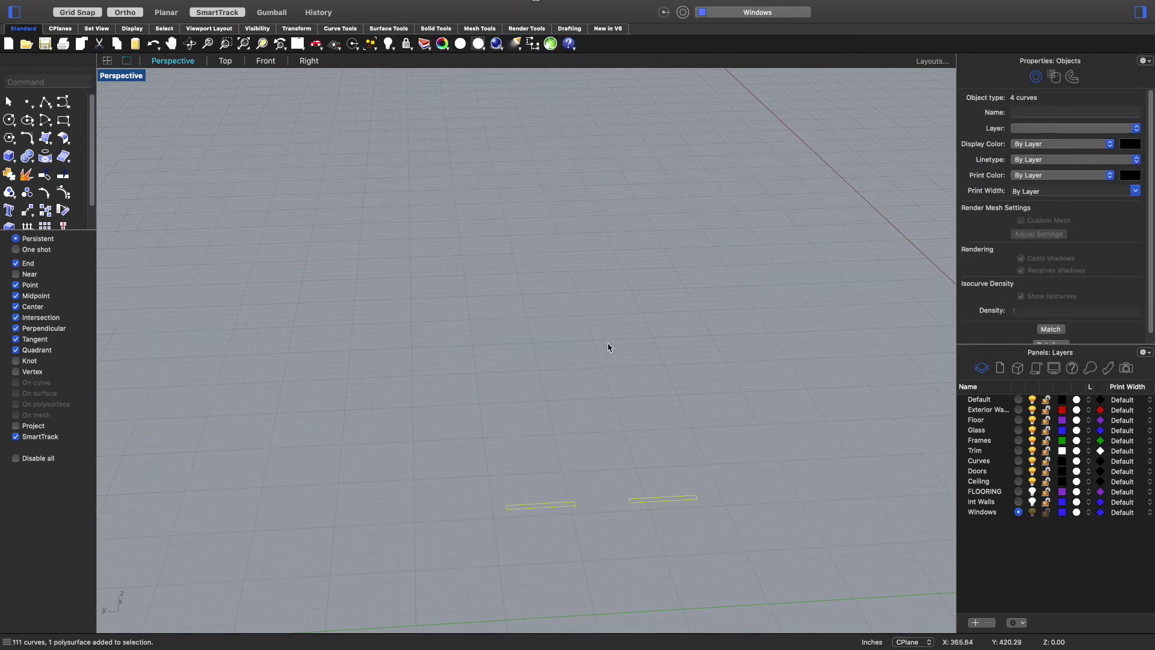
{"action": "right_click", "coordinate": [587, 324]}
{"action": "mouse_move", "coordinate": [640, 329]}
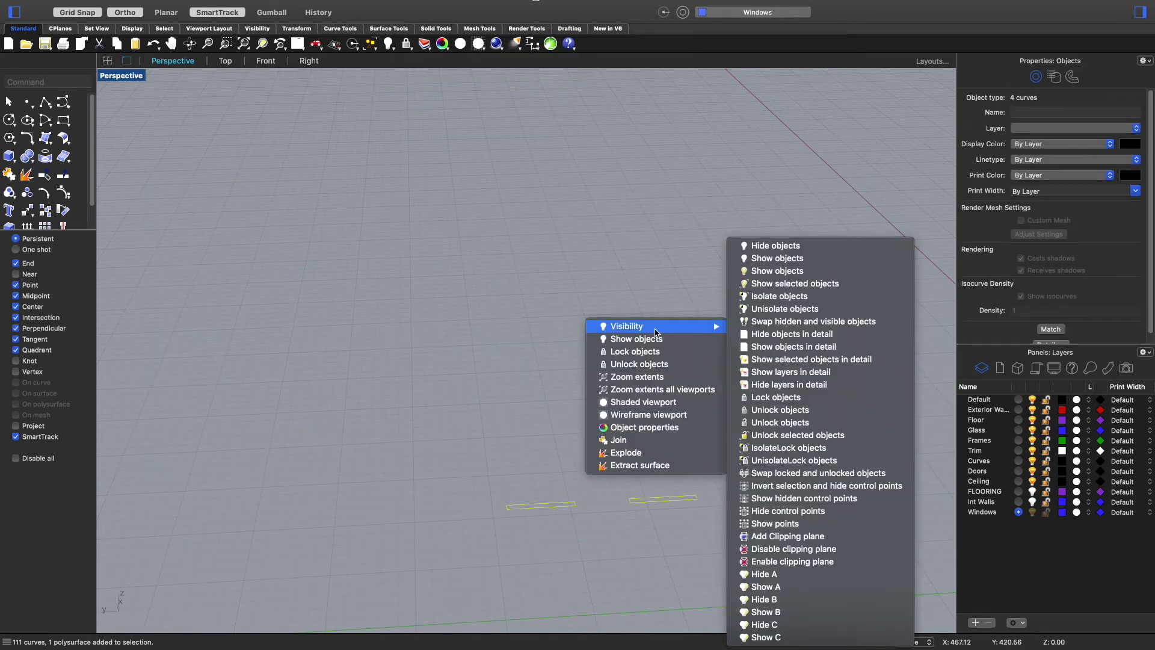
{"action": "key", "text": "Escape"}
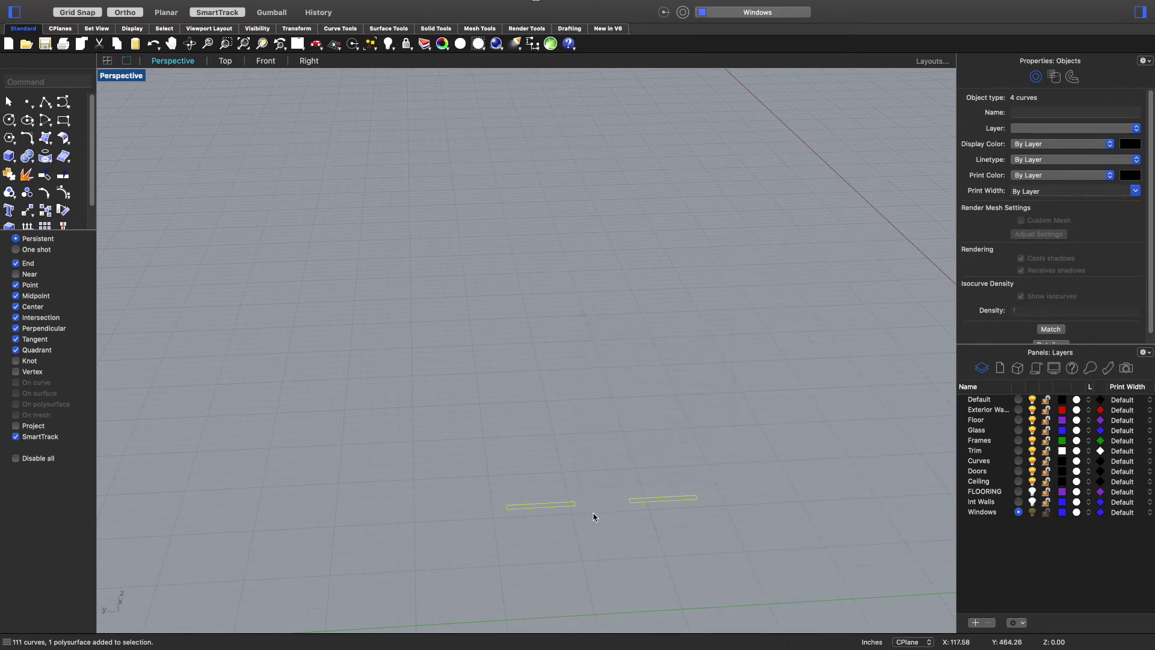
- Switch to the Top viewport to work on the two isolated window outlines from above
{"action": "scroll", "coordinate": [589, 537], "scroll_direction": "up", "scroll_amount": 5}
{"action": "scroll", "coordinate": [680, 539], "scroll_direction": "down", "scroll_amount": 2}
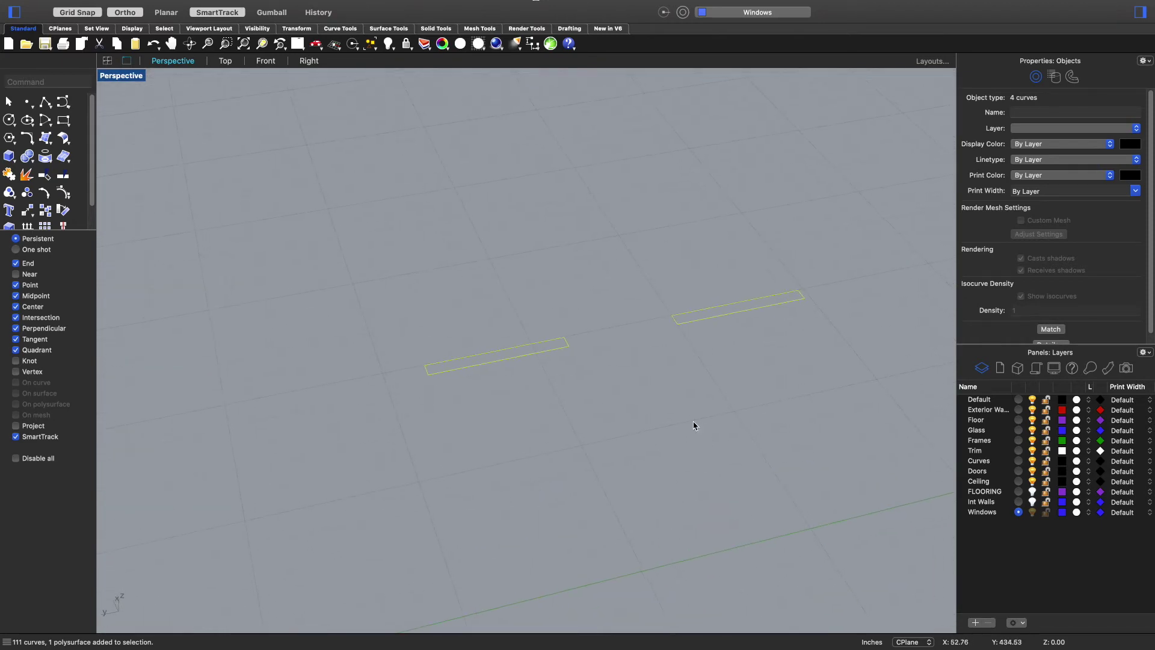
{"action": "left_click", "coordinate": [226, 63]}
{"action": "scroll", "coordinate": [467, 413], "scroll_direction": "down", "scroll_amount": 3}
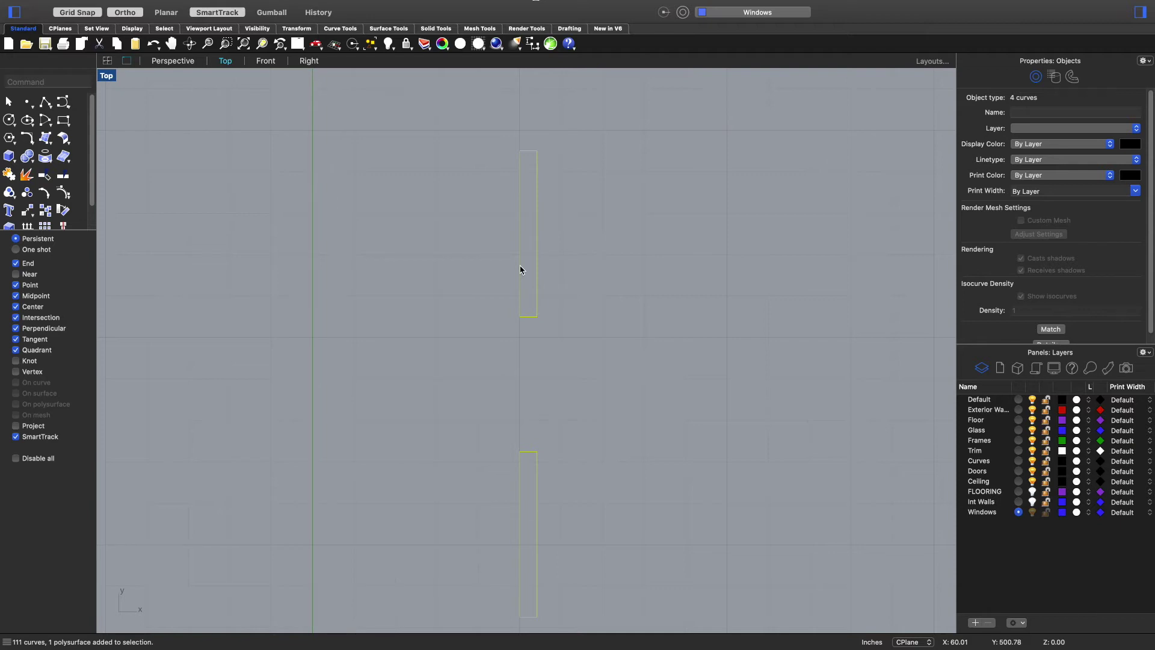
- Draw a rectangle over the left half of the upper window outline, from bottom-edge midpoint to top-left corner, and delete it
{"action": "type", "text": "rec"}
{"action": "key", "text": "Return"}
{"action": "left_click", "coordinate": [529, 317]}
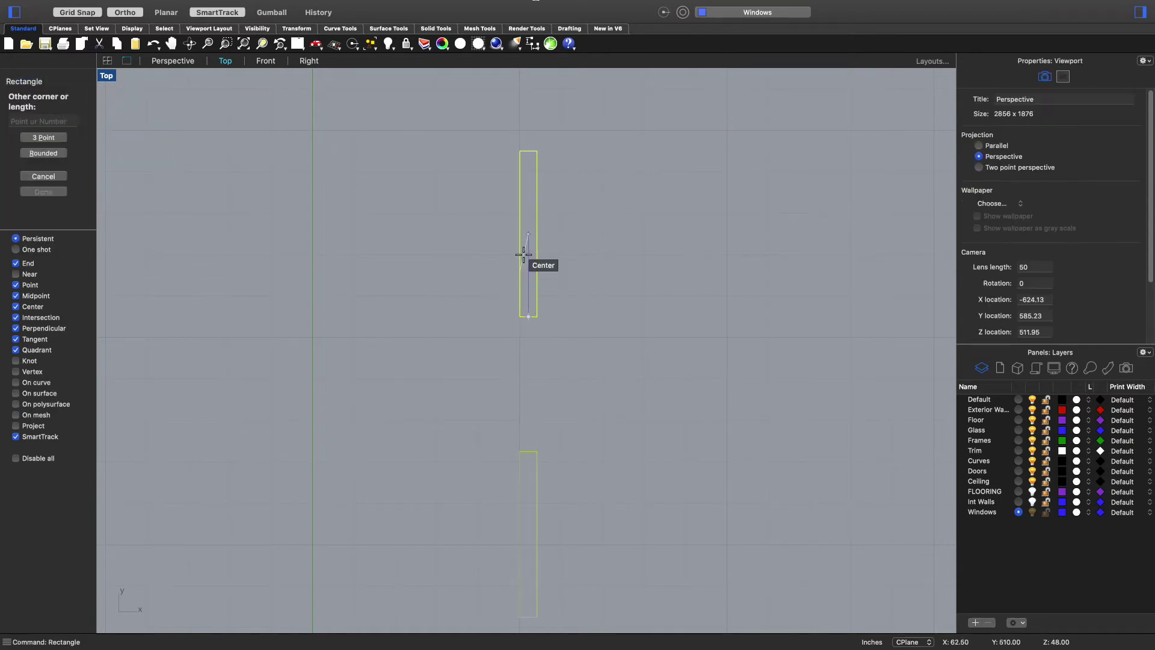
{"action": "scroll", "coordinate": [523, 153], "scroll_direction": "up", "scroll_amount": 5}
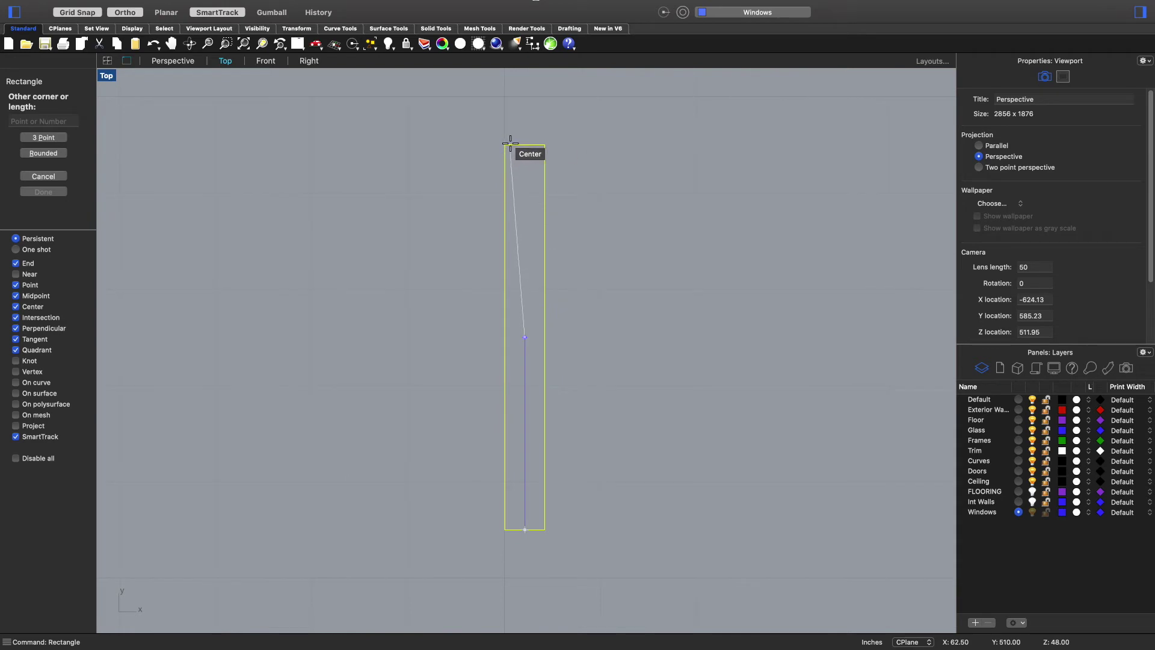
{"action": "left_click", "coordinate": [504, 144]}
{"action": "left_click", "coordinate": [525, 190]}
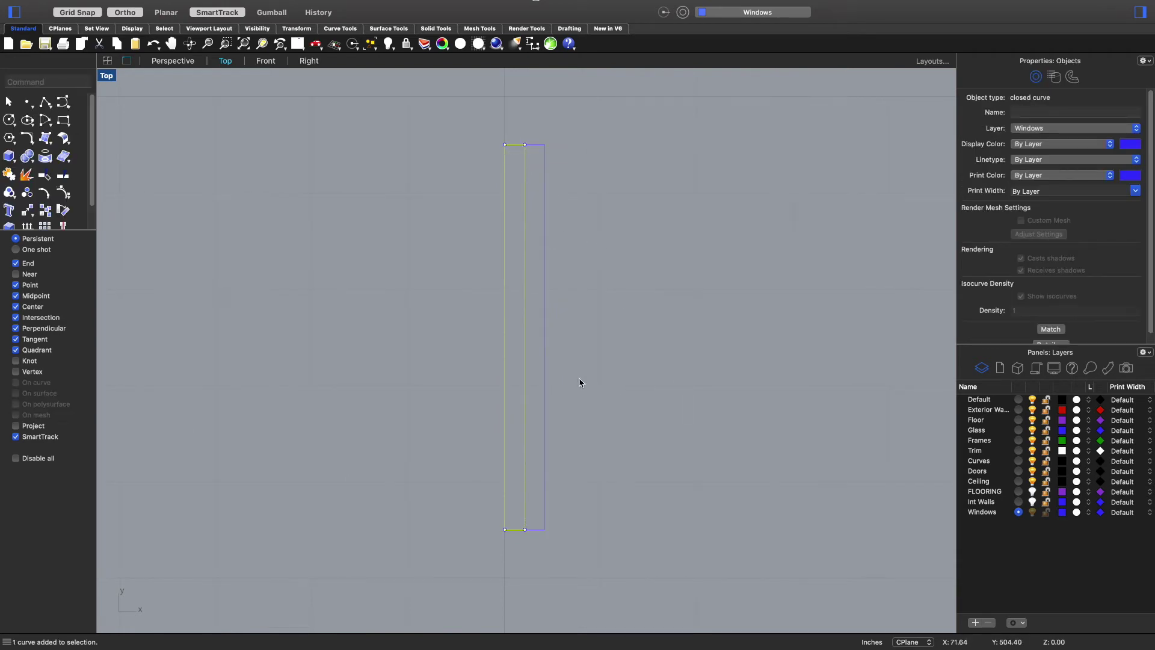
{"action": "left_click", "coordinate": [631, 204]}
{"action": "left_click", "coordinate": [525, 222]}
{"action": "key", "text": "Delete"}
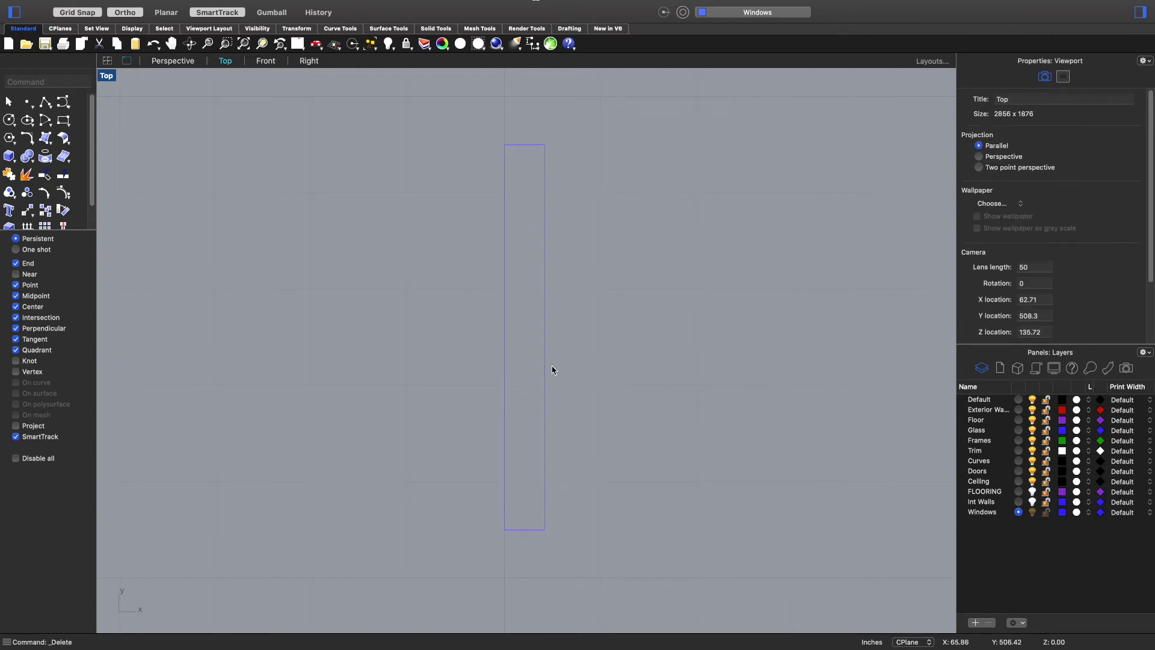
- Draw a centre line through the upper window outline from its top-edge midpoint to its bottom-edge midpoint
{"action": "type", "text": "line"}
{"action": "key", "text": "Return"}
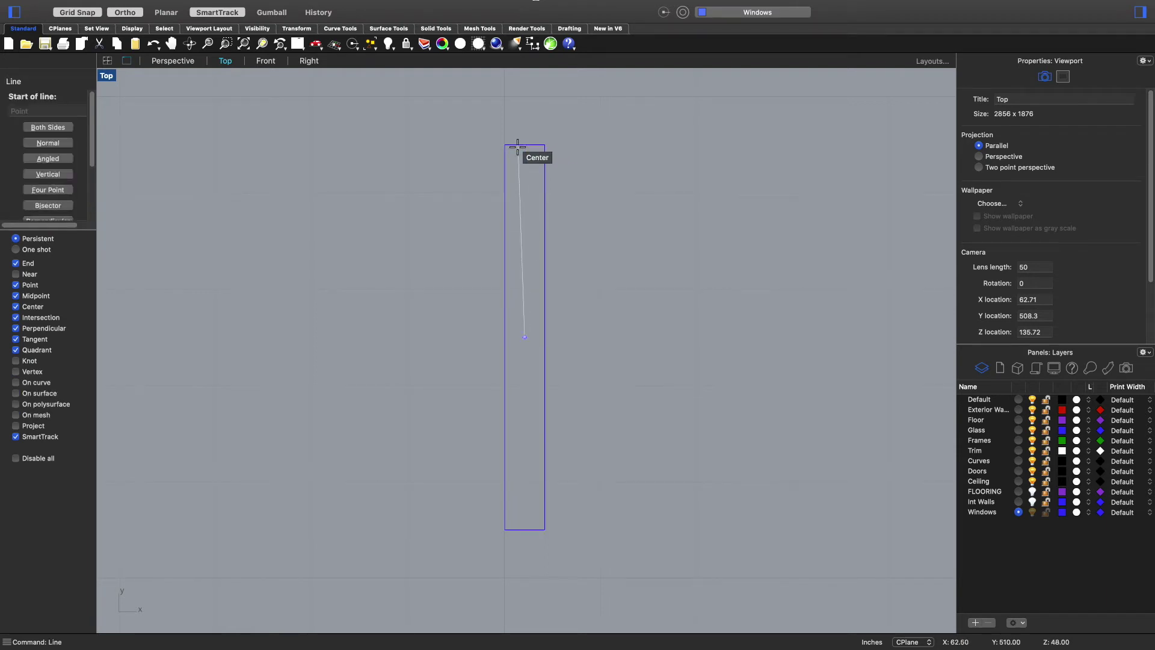
{"action": "left_click", "coordinate": [525, 145]}
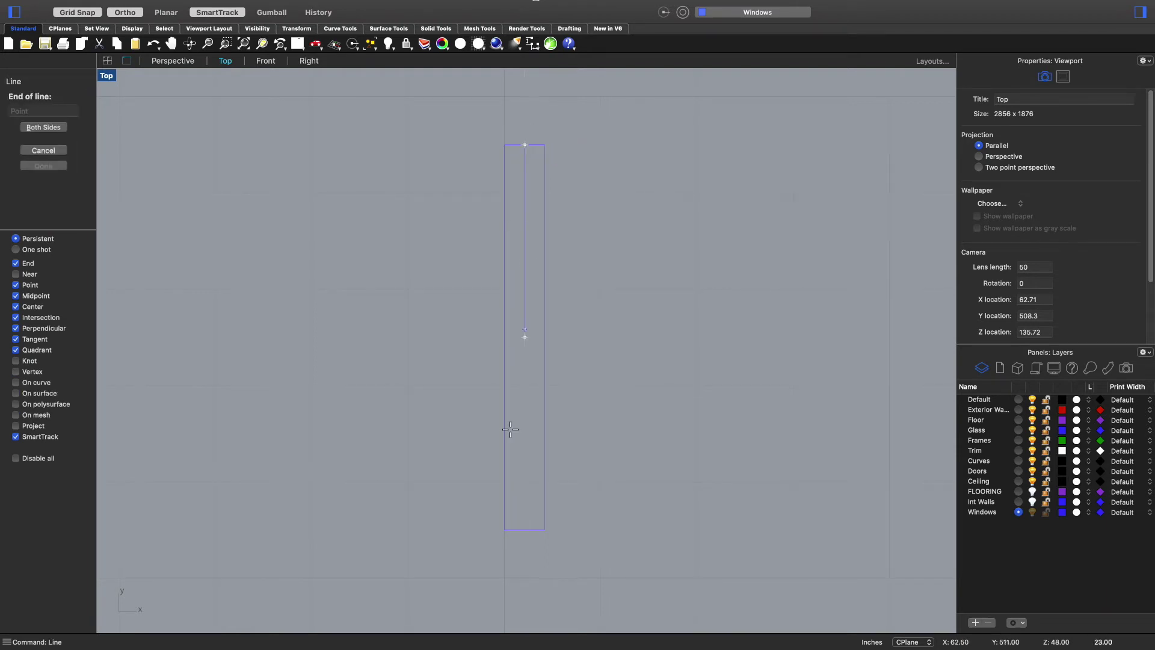
{"action": "left_click", "coordinate": [524, 531]}
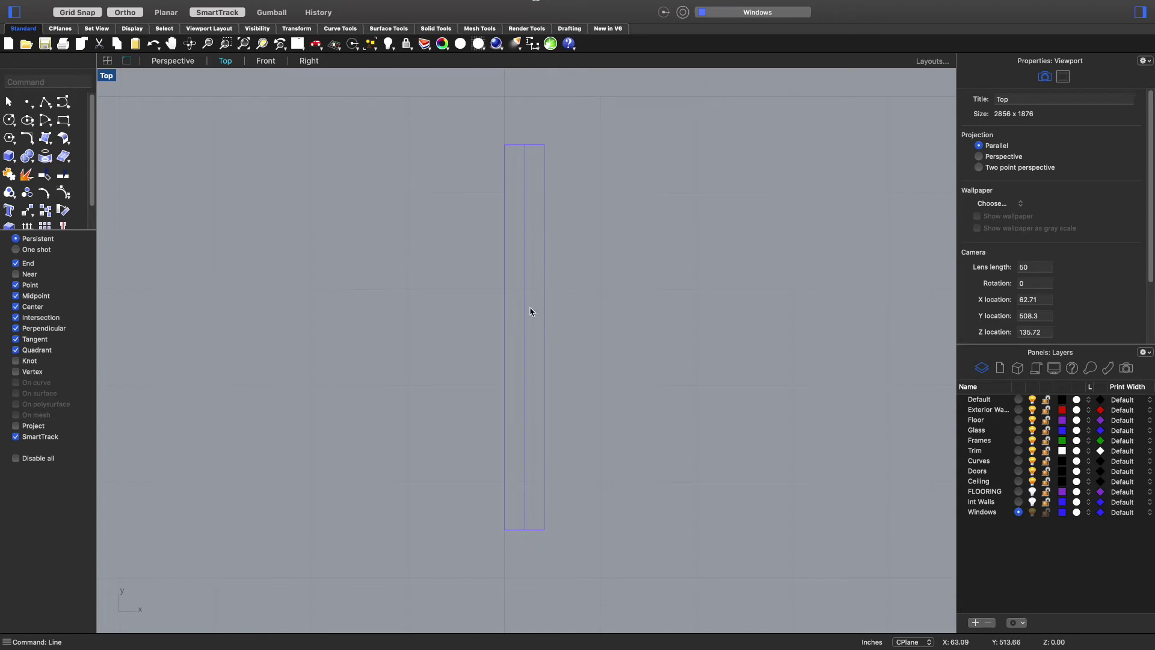
- Offset the window outline's centre line by 0.5 inch to both sides and delete the original line
{"action": "type", "text": "Offset"}
{"action": "key", "text": "Return"}
{"action": "type", "text": "."}
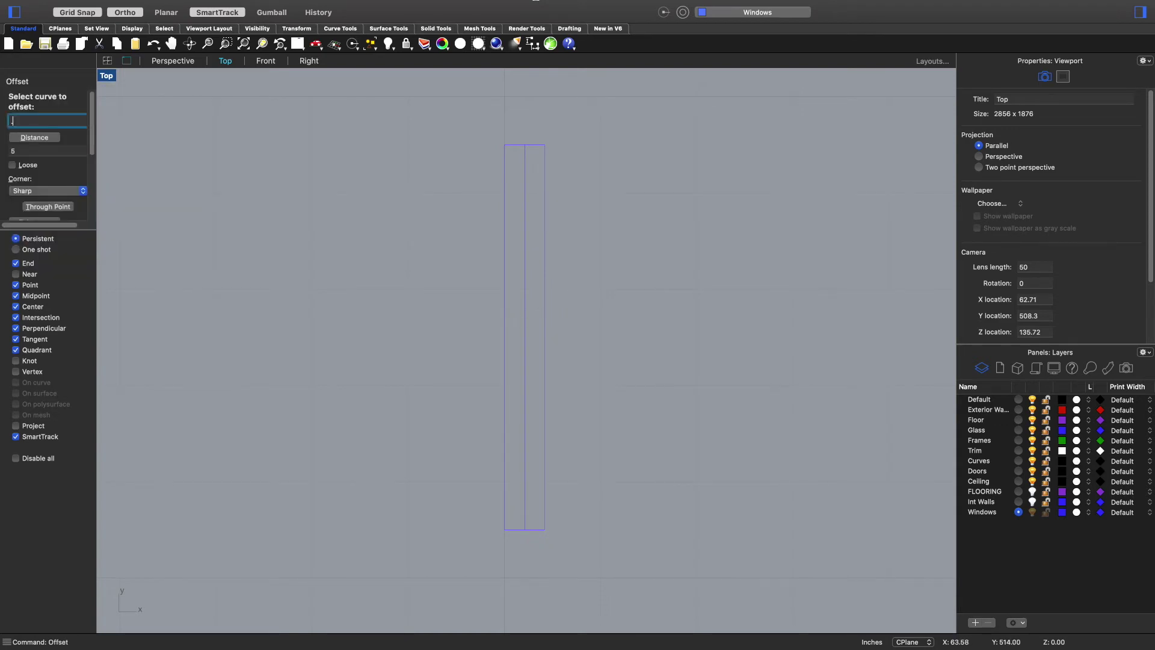
{"action": "type", "text": "5"}
{"action": "key", "text": "Return"}
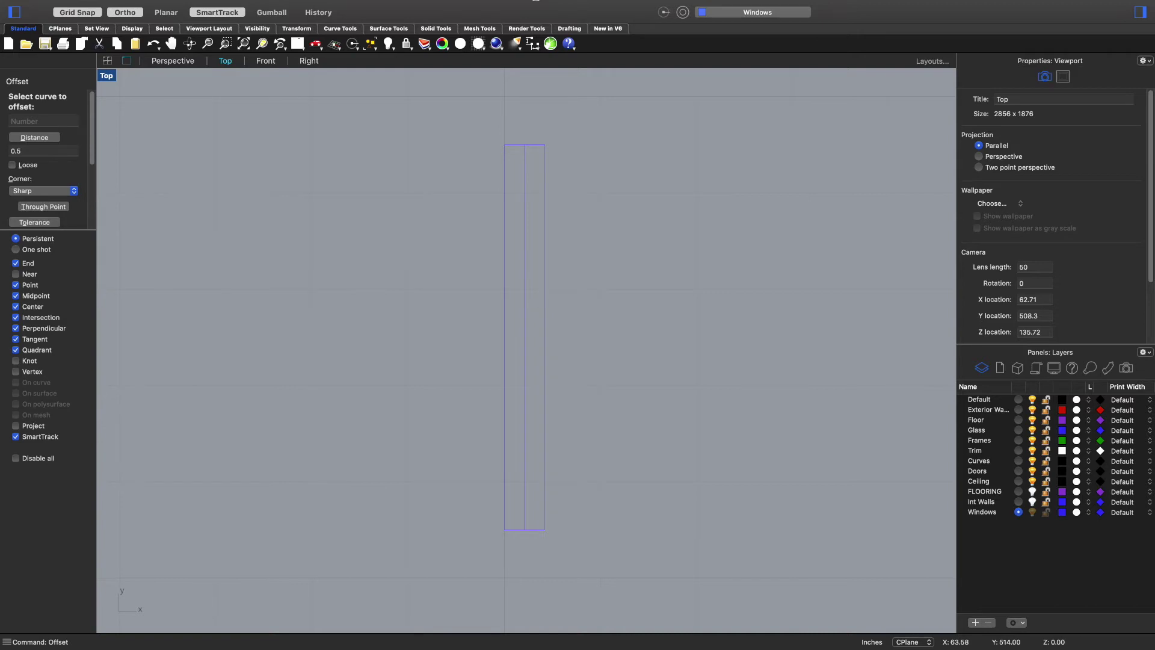
{"action": "left_click", "coordinate": [526, 340]}
{"action": "left_click", "coordinate": [534, 343]}
{"action": "left_click", "coordinate": [536, 343]}
{"action": "left_click", "coordinate": [526, 316]}
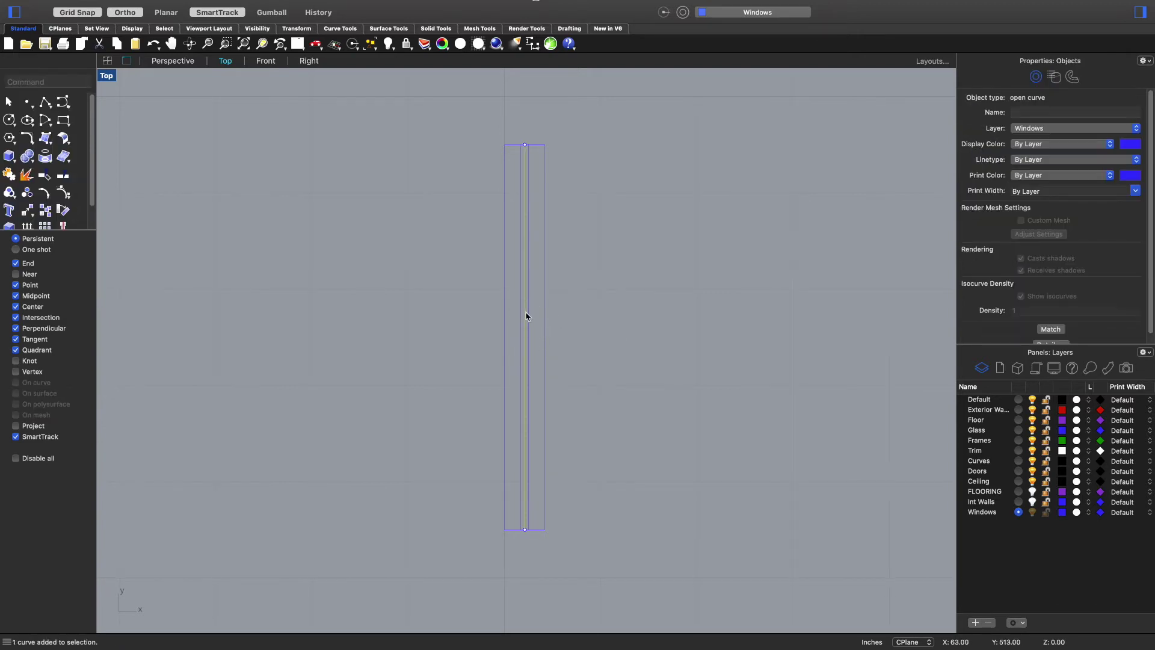
{"action": "key", "text": "Delete"}
- Draw a short line connecting the midpoints of the two offset lines inside the window outline
{"action": "type", "text": "Line"}
{"action": "type", "text": "e"}
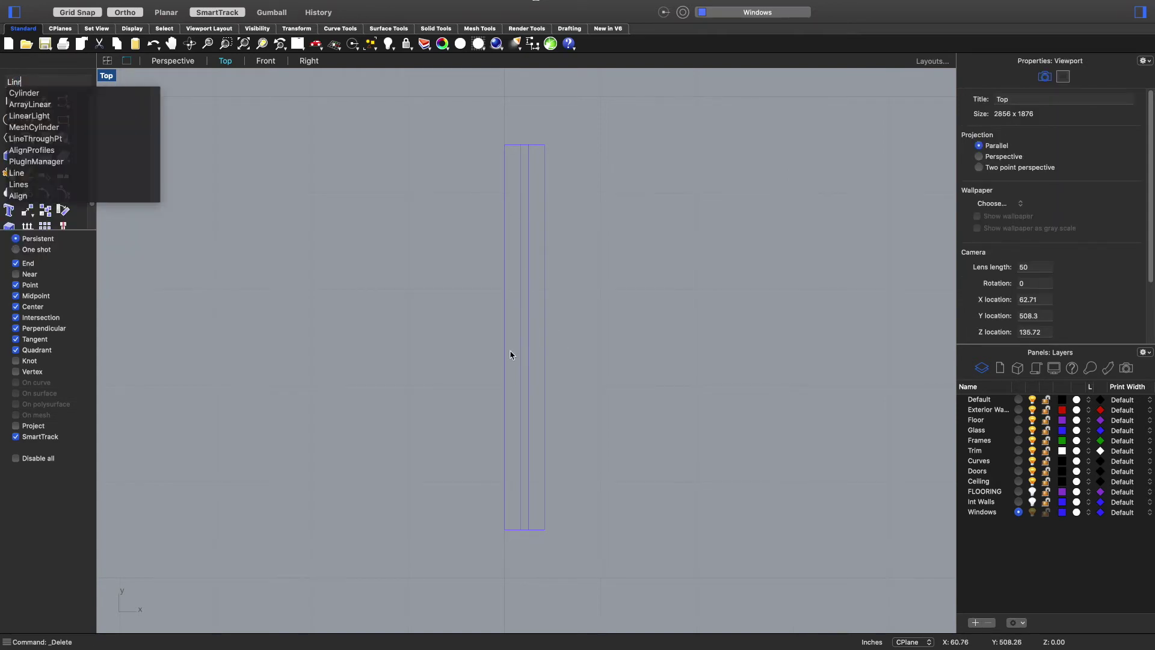
{"action": "key", "text": "Return"}
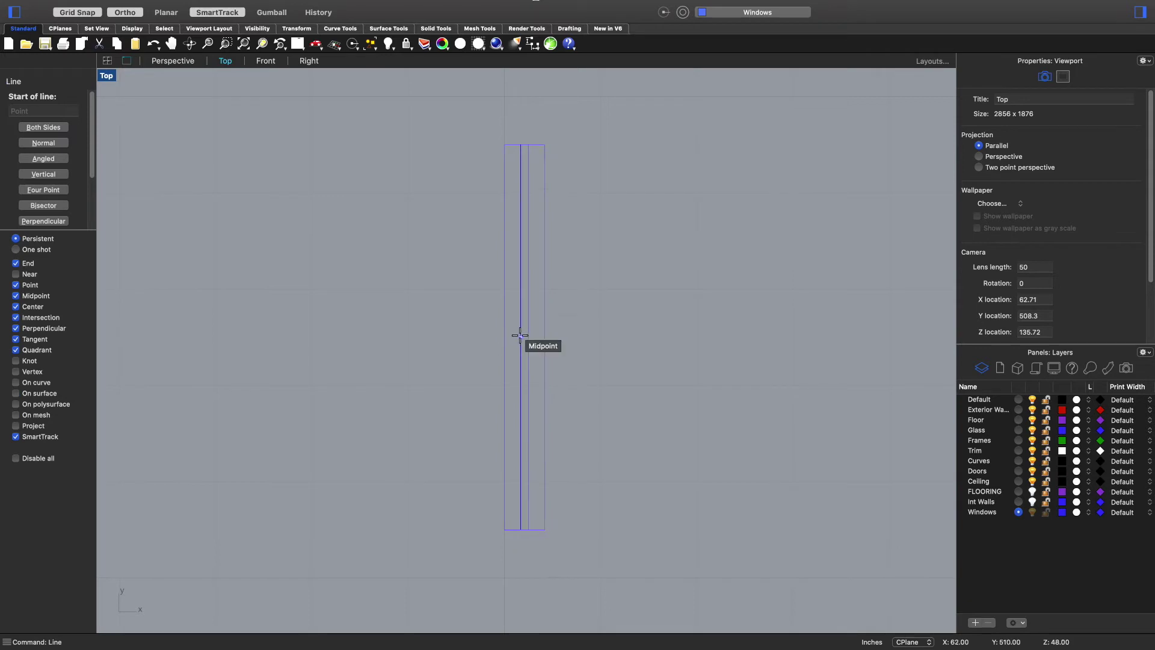
{"action": "left_click", "coordinate": [520, 337]}
{"action": "left_click", "coordinate": [532, 337]}
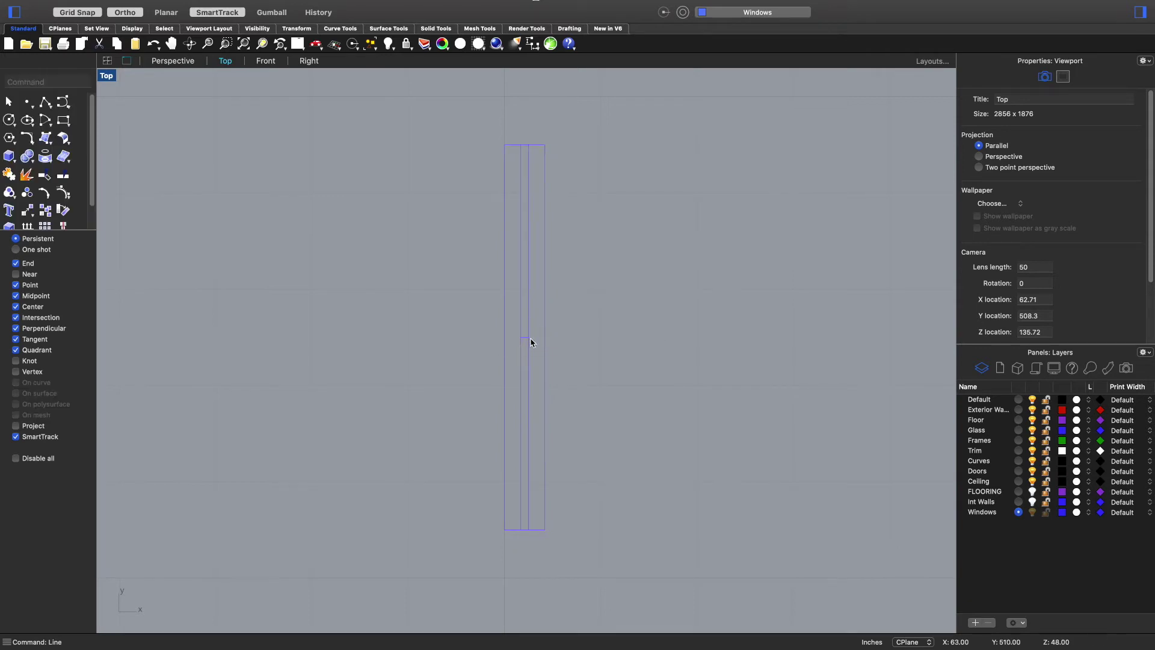
- Trim away the lower halves of the two offset lines, using the short connecting line as the cutting object
{"action": "scroll", "coordinate": [526, 346], "scroll_direction": "up", "scroll_amount": 3}
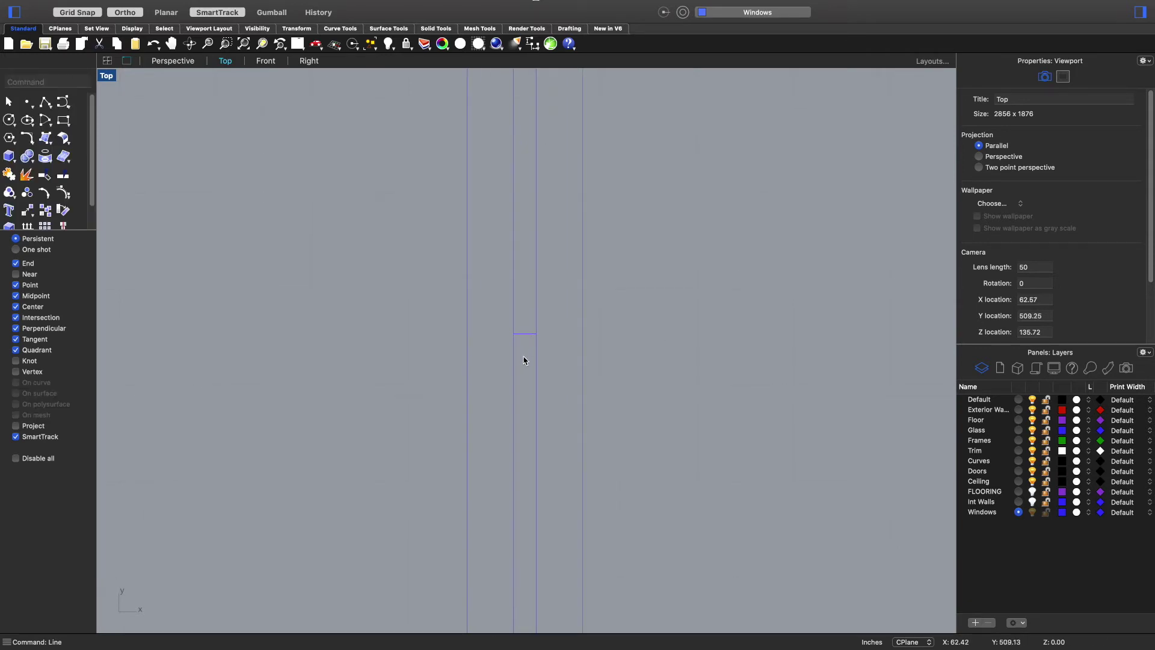
{"action": "type", "text": "Trim"}
{"action": "key", "text": "Return"}
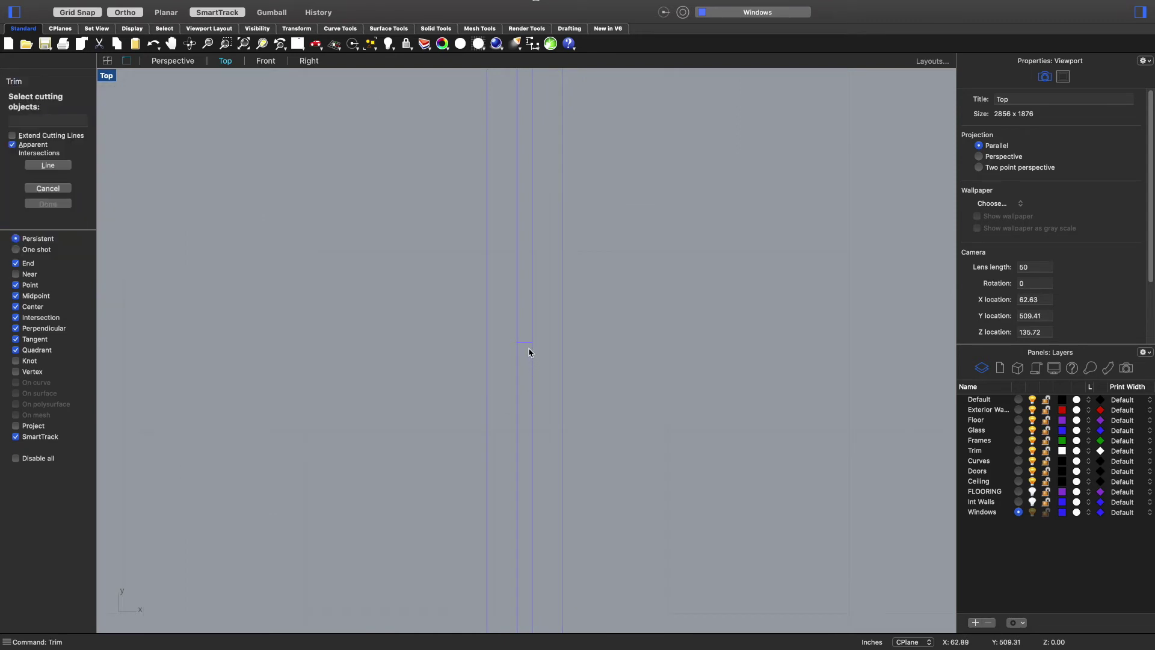
{"action": "left_click", "coordinate": [527, 343]}
{"action": "key", "text": "Return"}
{"action": "left_click", "coordinate": [531, 359]}
{"action": "left_click", "coordinate": [516, 360]}
{"action": "scroll", "coordinate": [524, 367], "scroll_direction": "down", "scroll_amount": 5}
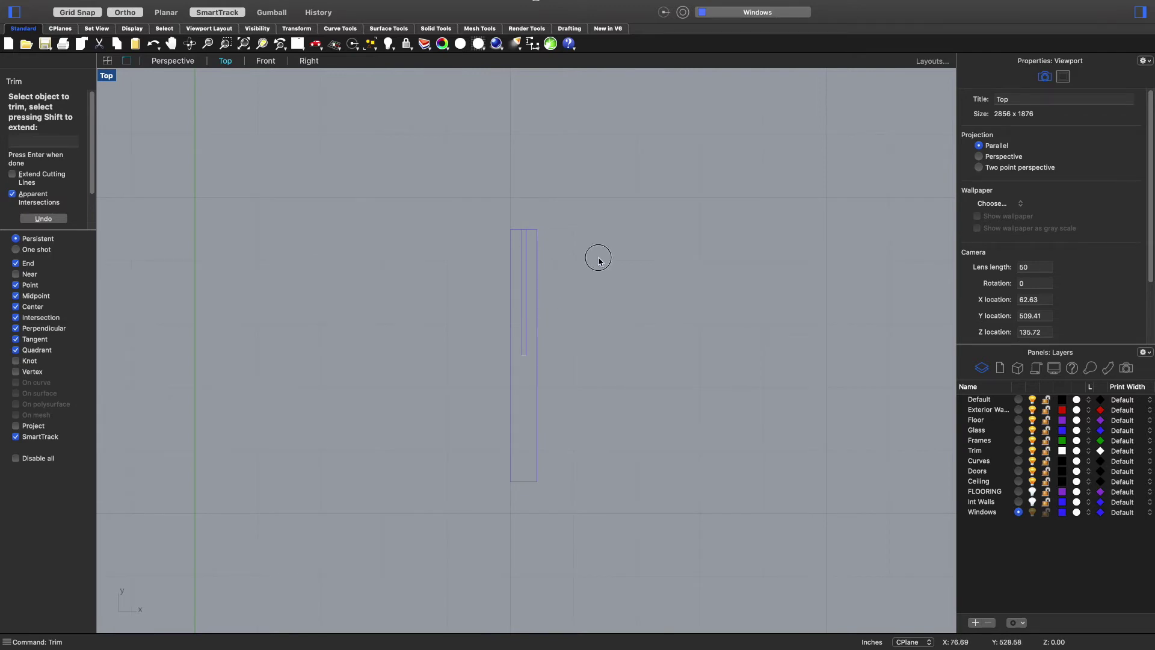
- Close the top of the narrow profile with a short line between the upper endpoints of the two offset lines
{"action": "key", "text": "Return"}
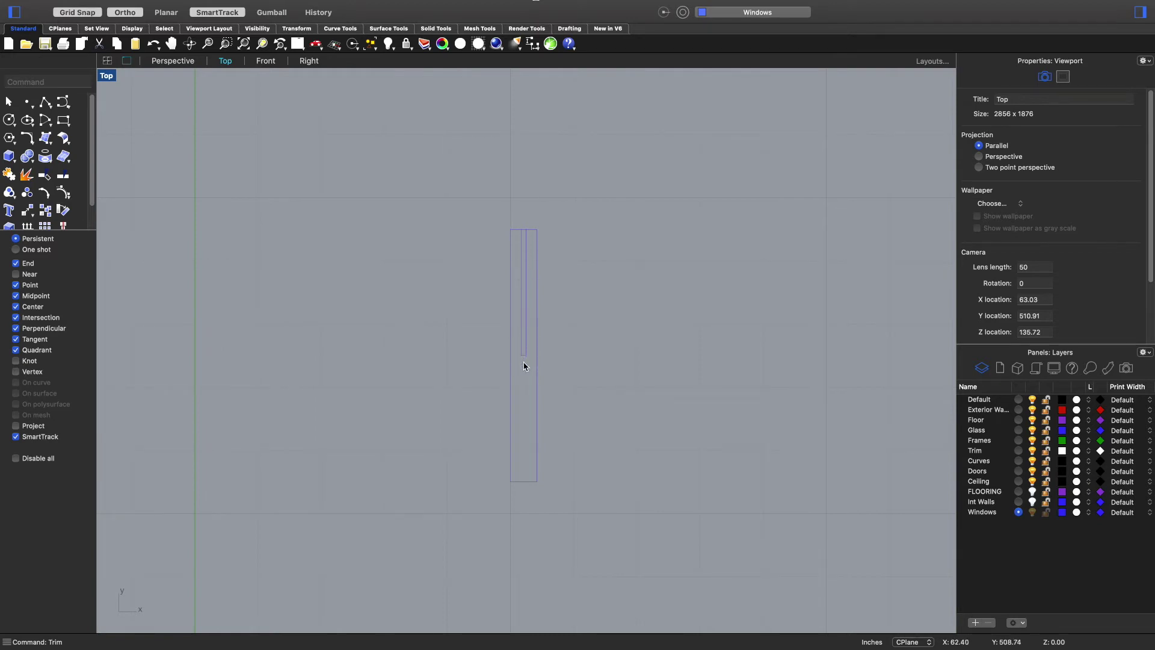
{"action": "left_click_drag", "start_coordinate": [485, 216], "coordinate": [571, 369]}
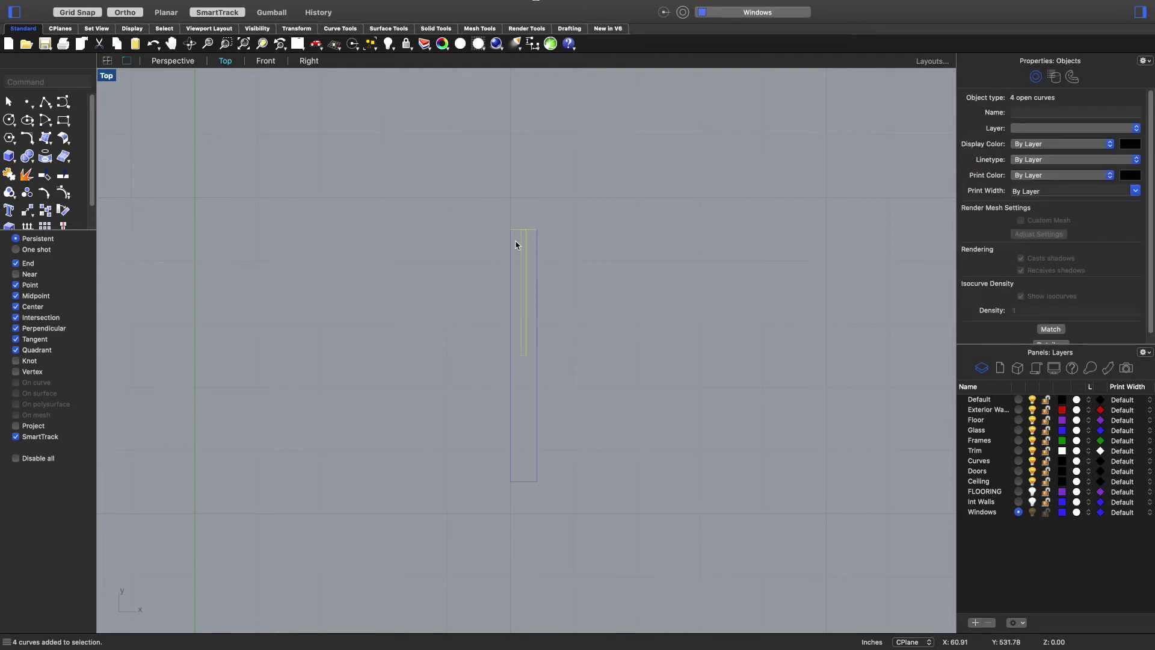
{"action": "key", "text": "Escape"}
{"action": "scroll", "coordinate": [521, 236], "scroll_direction": "up", "scroll_amount": 4}
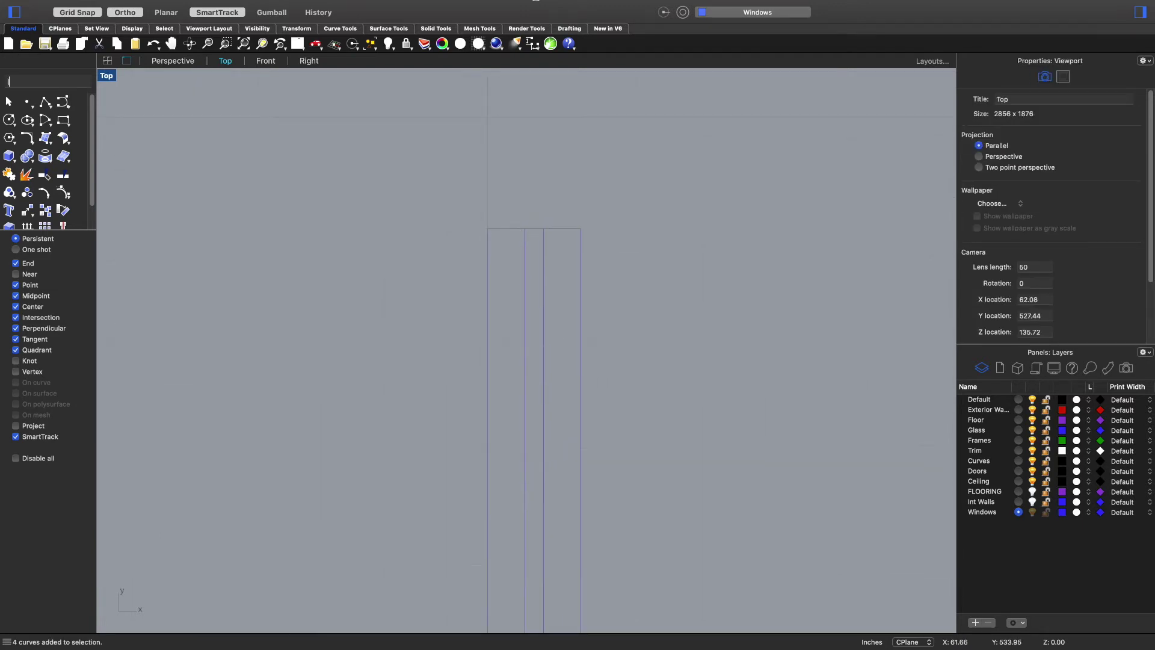
{"action": "key", "text": "Return"}
{"action": "left_click", "coordinate": [525, 229]}
{"action": "left_click", "coordinate": [545, 228]}
{"action": "scroll", "coordinate": [536, 355], "scroll_direction": "down", "scroll_amount": 5}
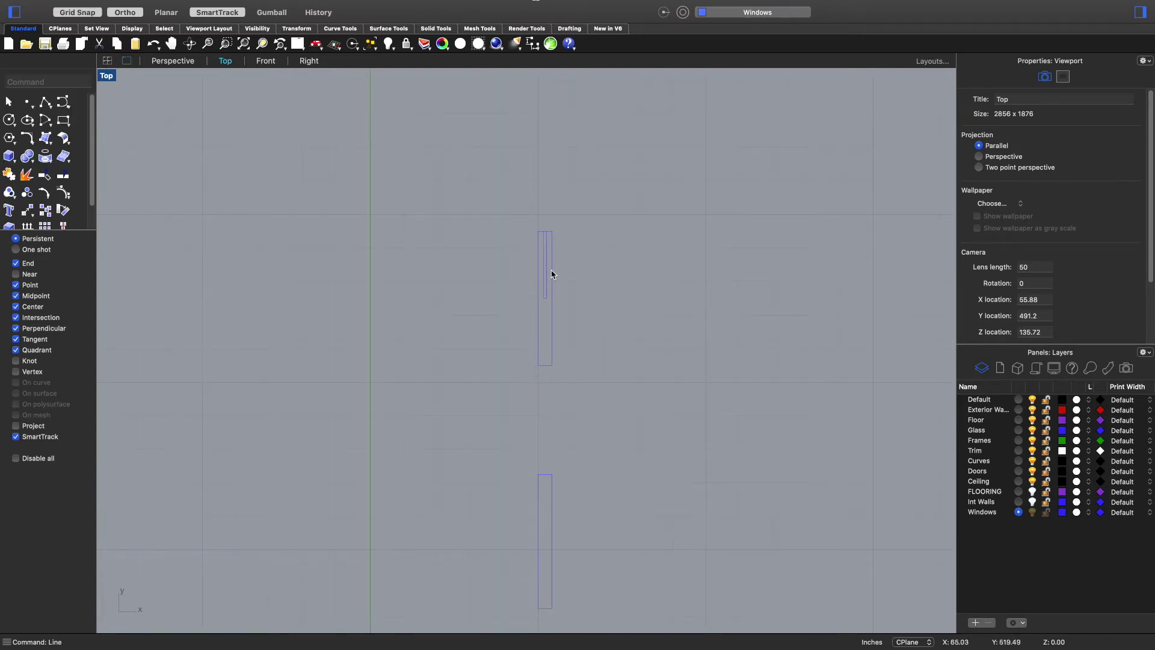
- Extrude the four curves of the narrow window profile upward 36 inches as a solid
{"action": "left_click_drag", "start_coordinate": [512, 356], "coordinate": [556, 170]}
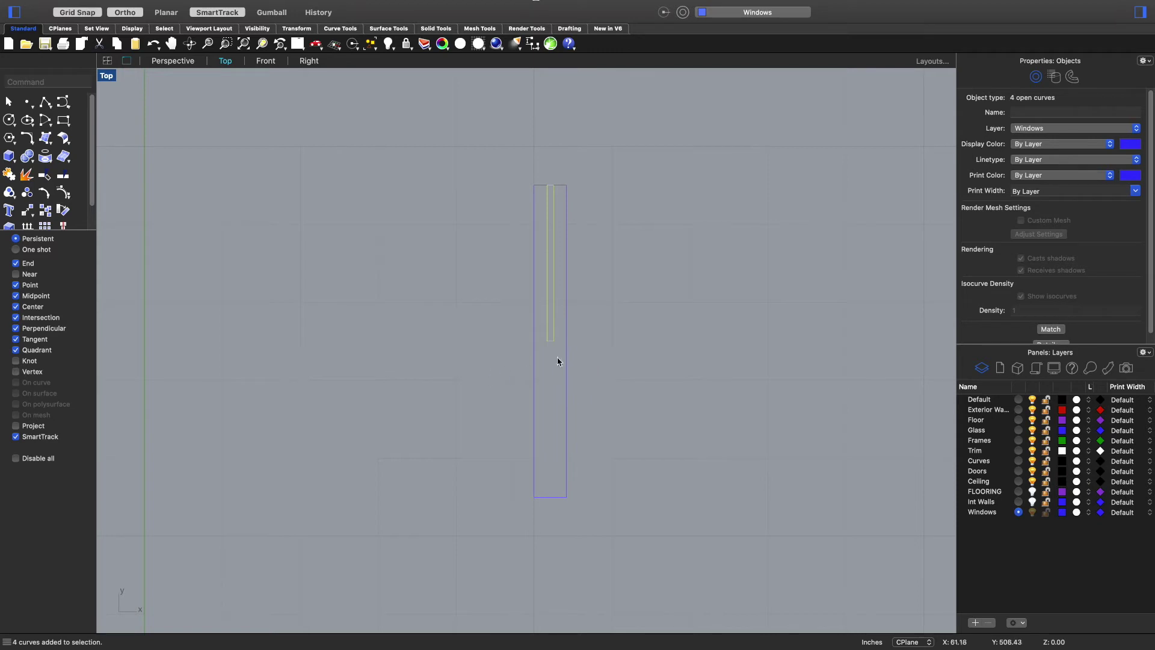
{"action": "left_click", "coordinate": [173, 61]}
{"action": "scroll", "coordinate": [434, 378], "scroll_direction": "up", "scroll_amount": 2}
{"action": "type", "text": "ExtrudeCrv"}
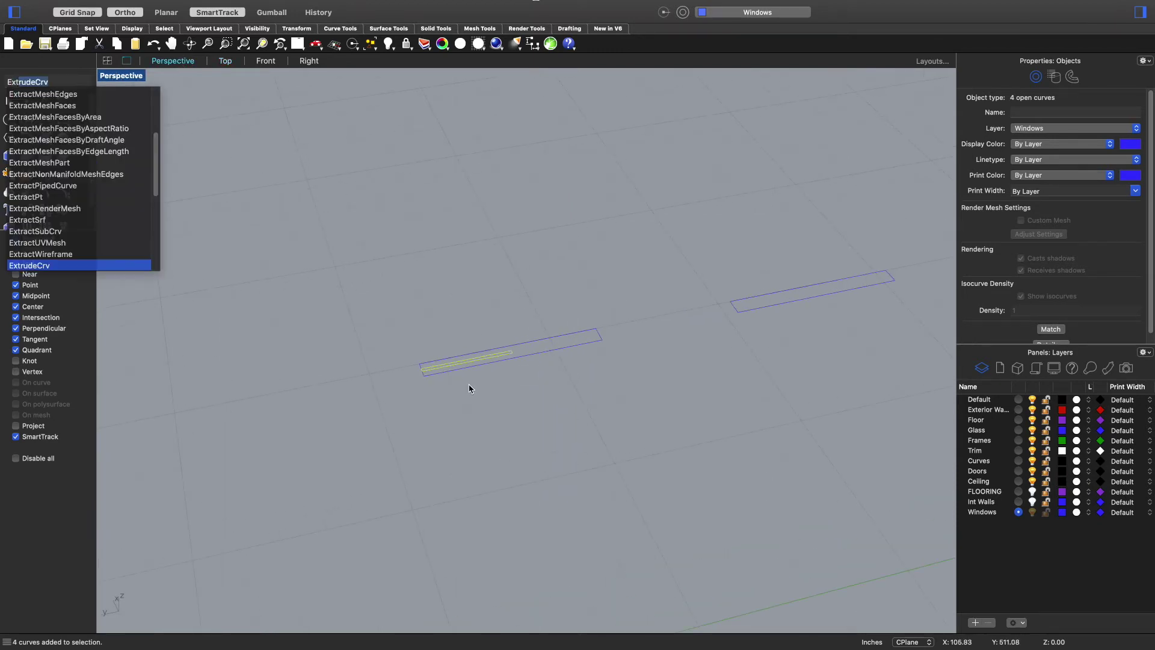
{"action": "key", "text": "Return"}
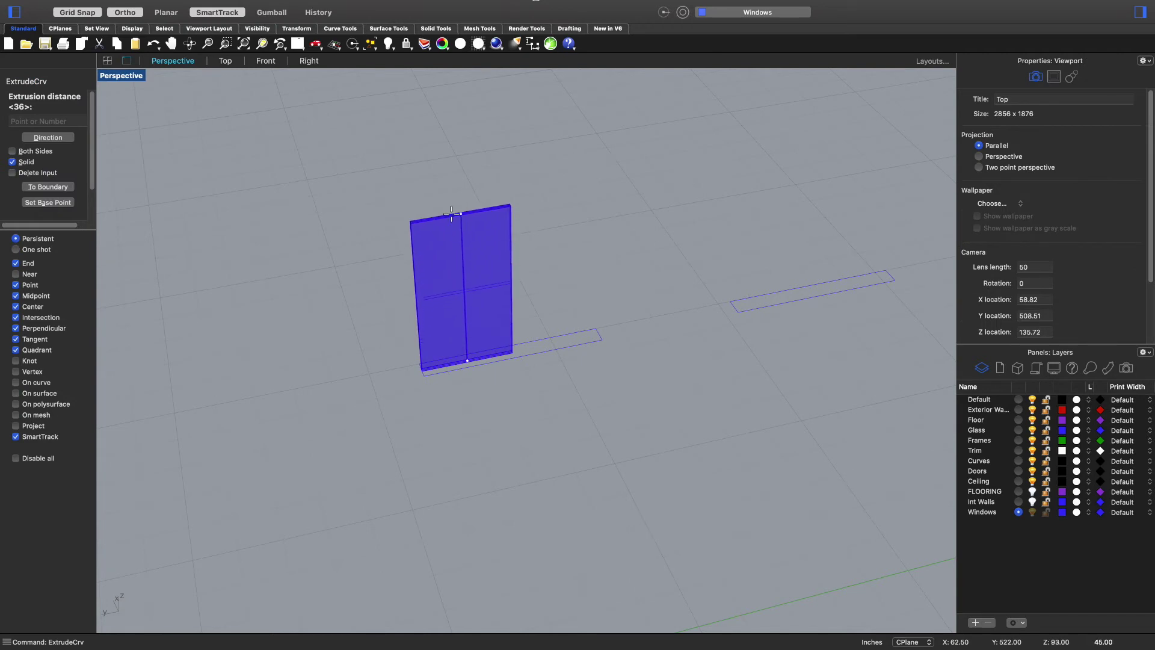
{"action": "key", "text": "Return"}
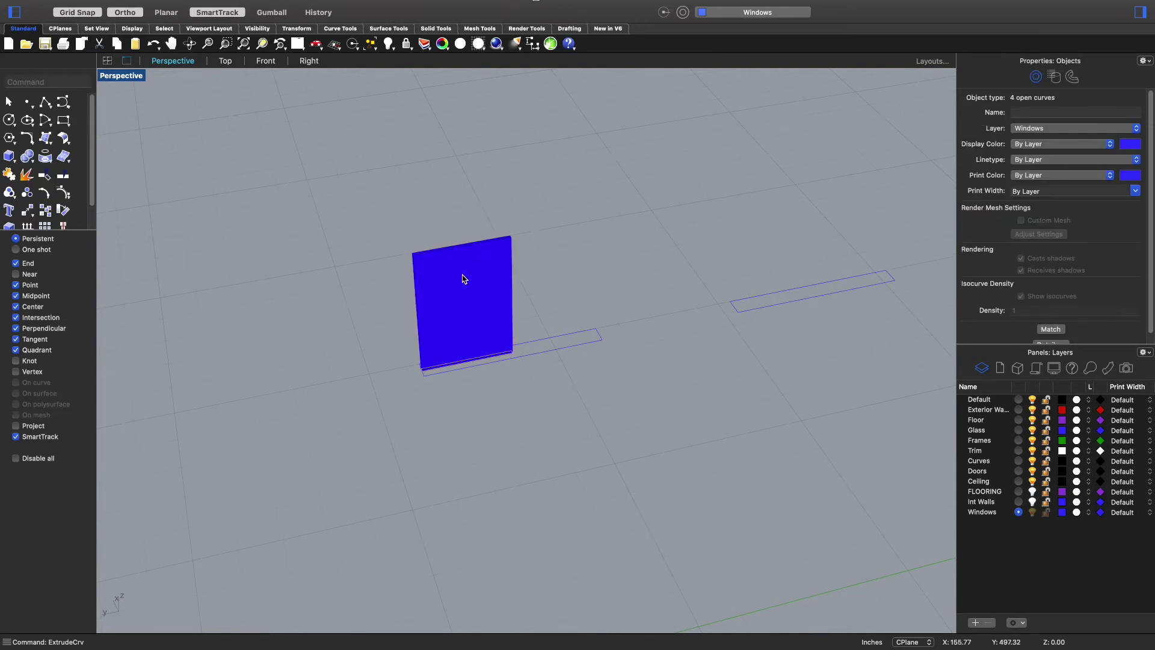
{"action": "key", "text": "Escape"}
- Switch the Right viewport to the Left view and frame the extruded window panel
{"action": "scroll", "coordinate": [442, 279], "scroll_direction": "down", "scroll_amount": 10}
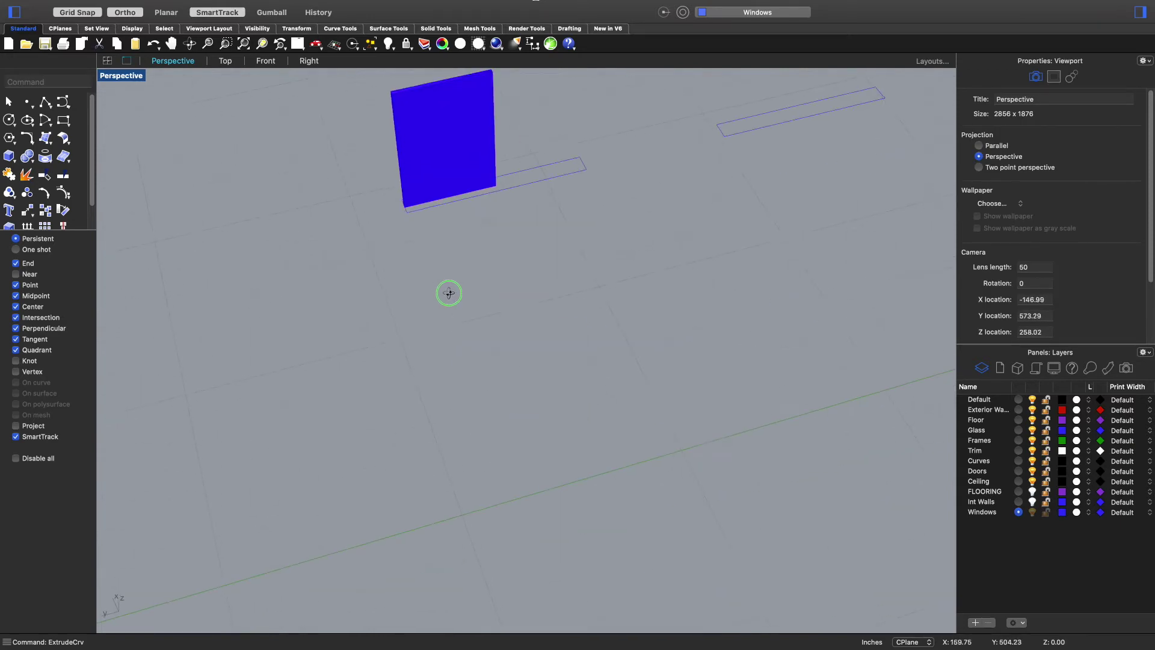
{"action": "scroll", "coordinate": [431, 131], "scroll_direction": "up", "scroll_amount": 3}
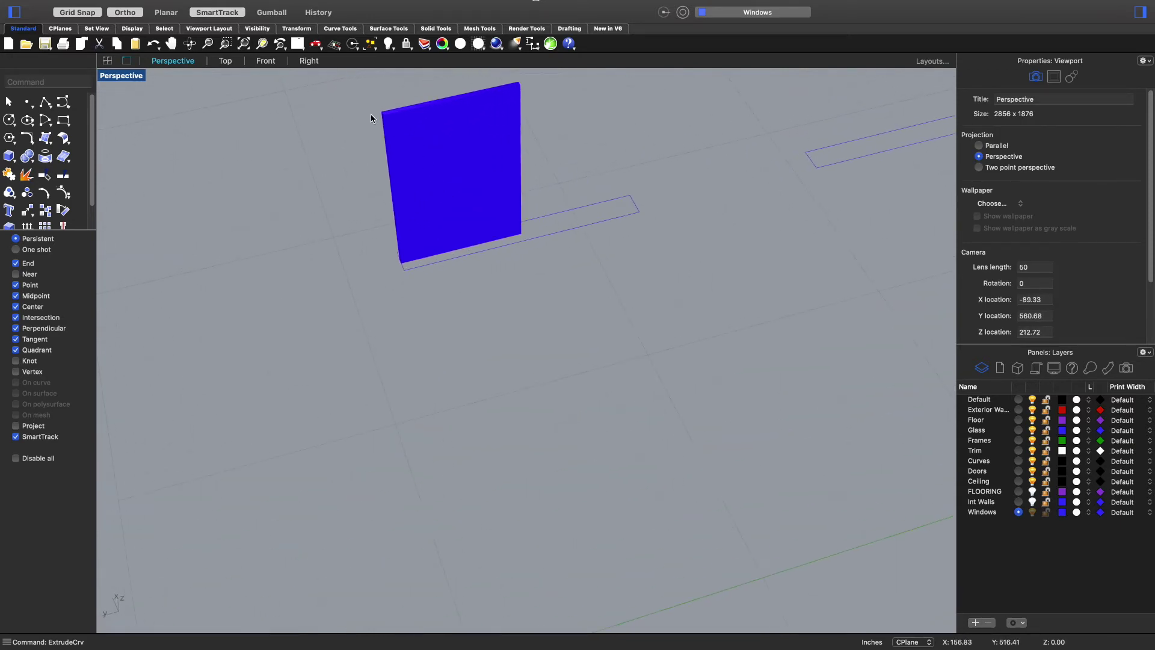
{"action": "left_click", "coordinate": [309, 61]}
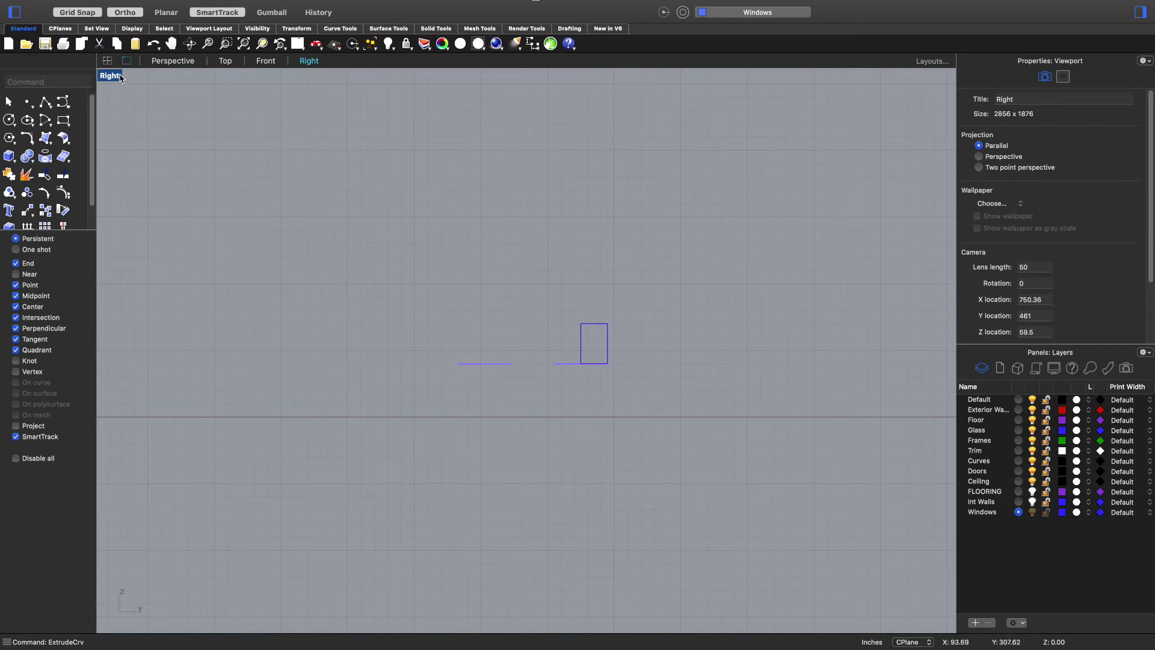
{"action": "right_click", "coordinate": [542, 231]}
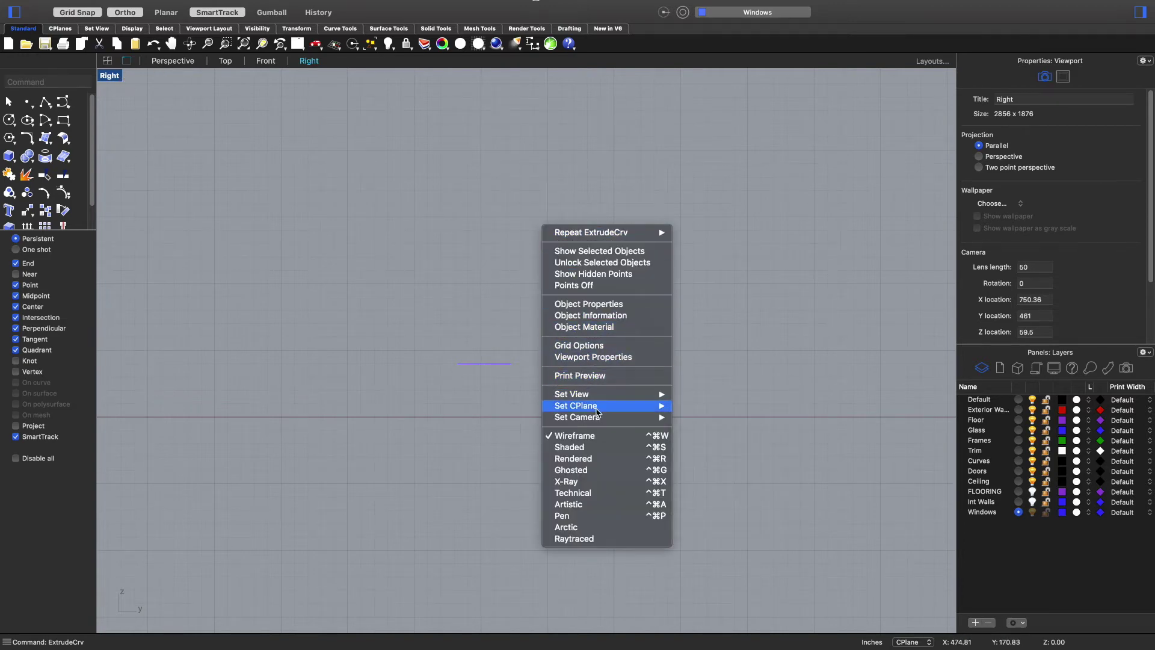
{"action": "mouse_move", "coordinate": [632, 394]}
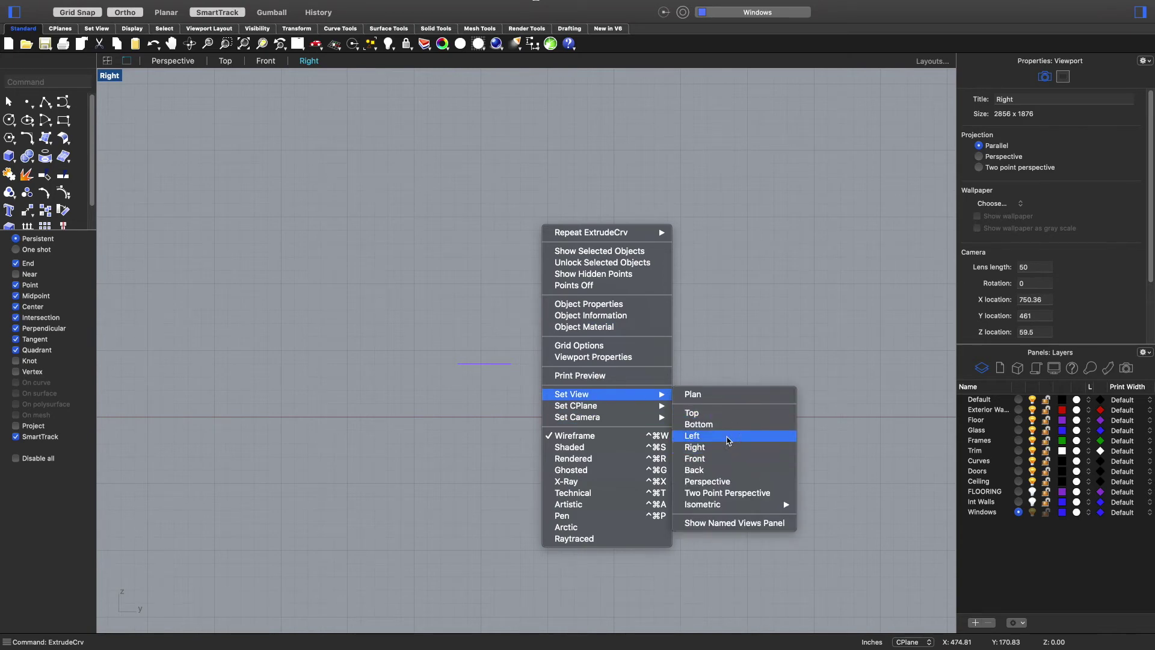
{"action": "left_click", "coordinate": [727, 437]}
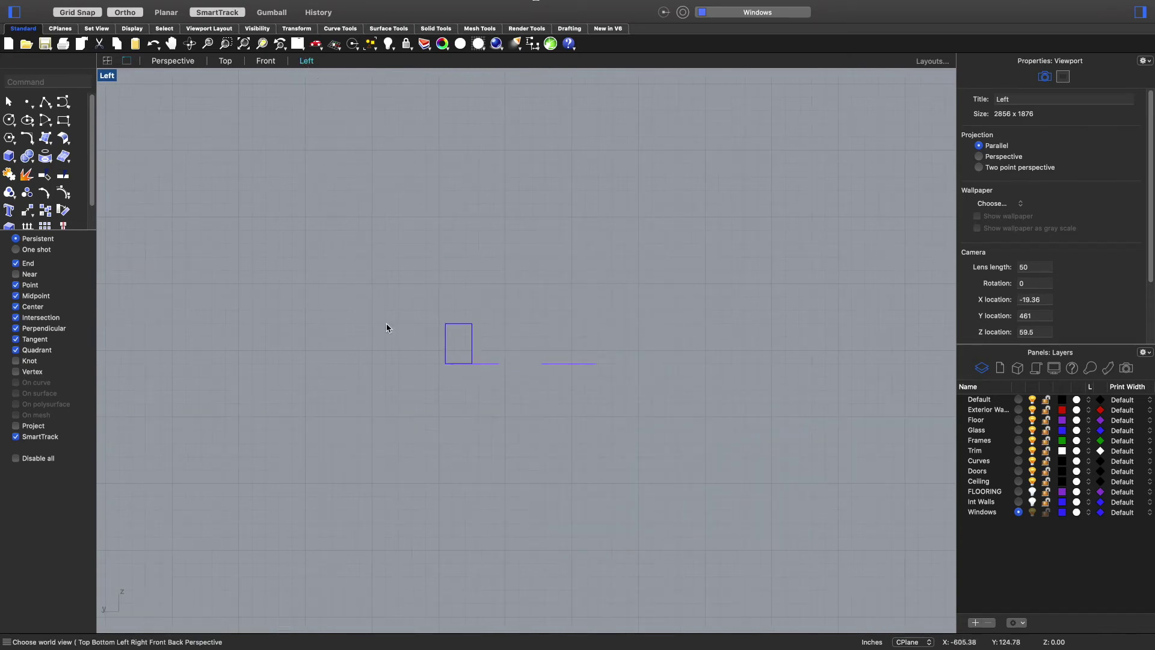
{"action": "scroll", "coordinate": [438, 388], "scroll_direction": "up", "scroll_amount": 5}
{"action": "scroll", "coordinate": [356, 286], "scroll_direction": "up", "scroll_amount": 3}
{"action": "scroll", "coordinate": [343, 302], "scroll_direction": "down", "scroll_amount": 3}
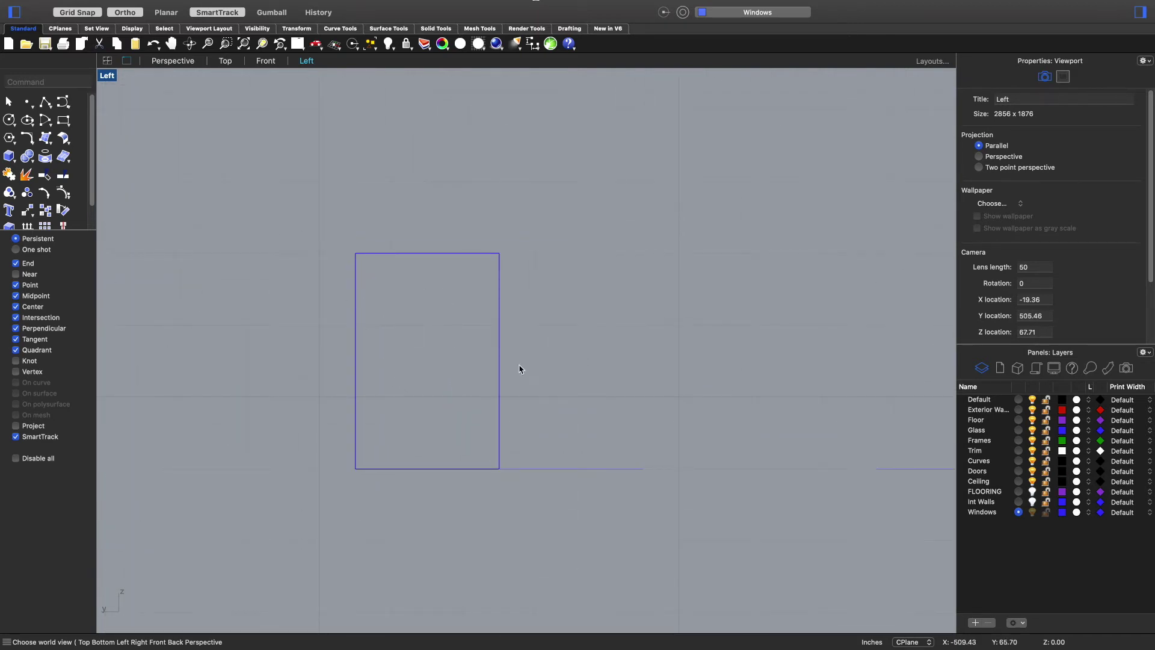
{"action": "type", "text": "rec"}
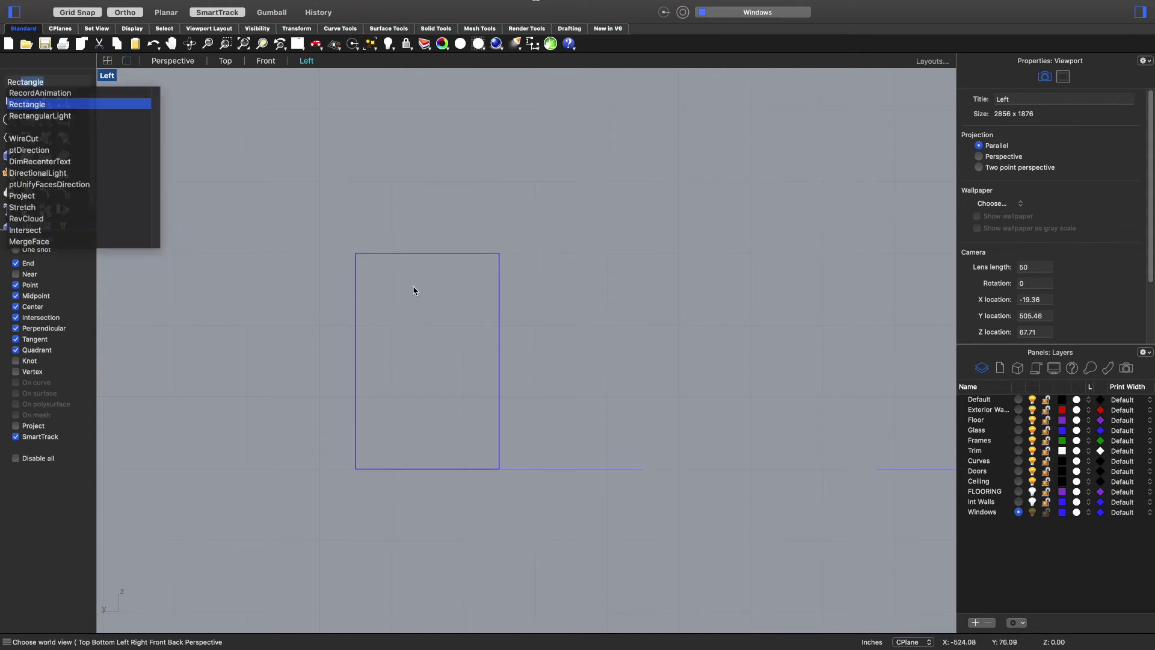
{"action": "key", "text": "Return"}
{"action": "left_click", "coordinate": [385, 277]}
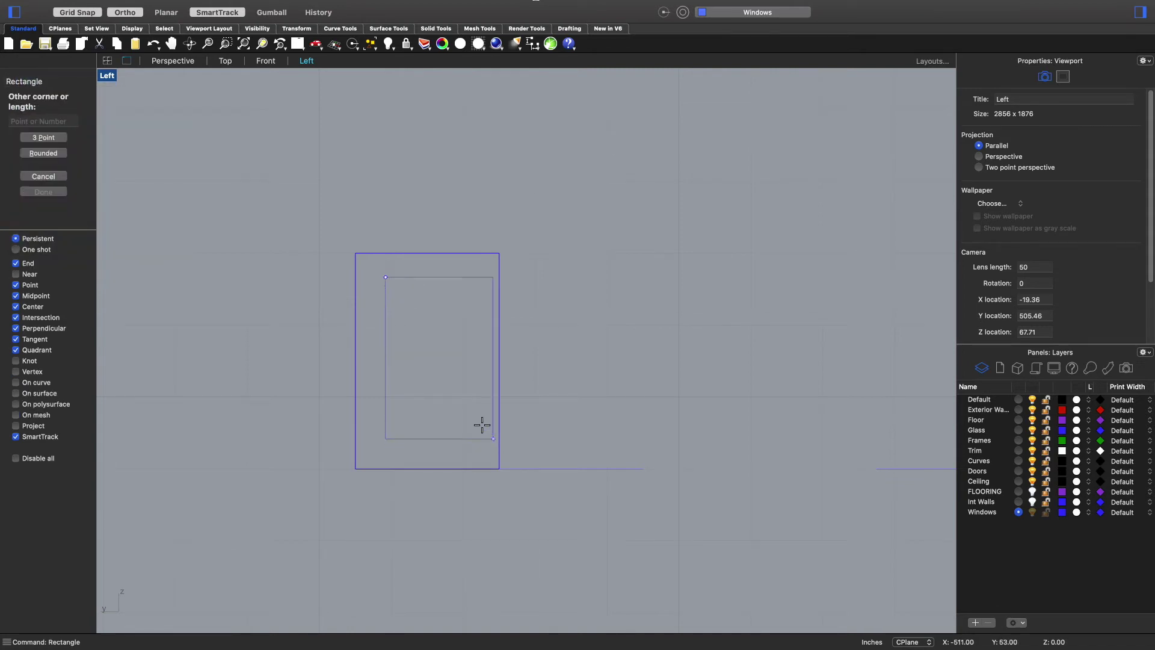
{"action": "key", "text": "Escape"}
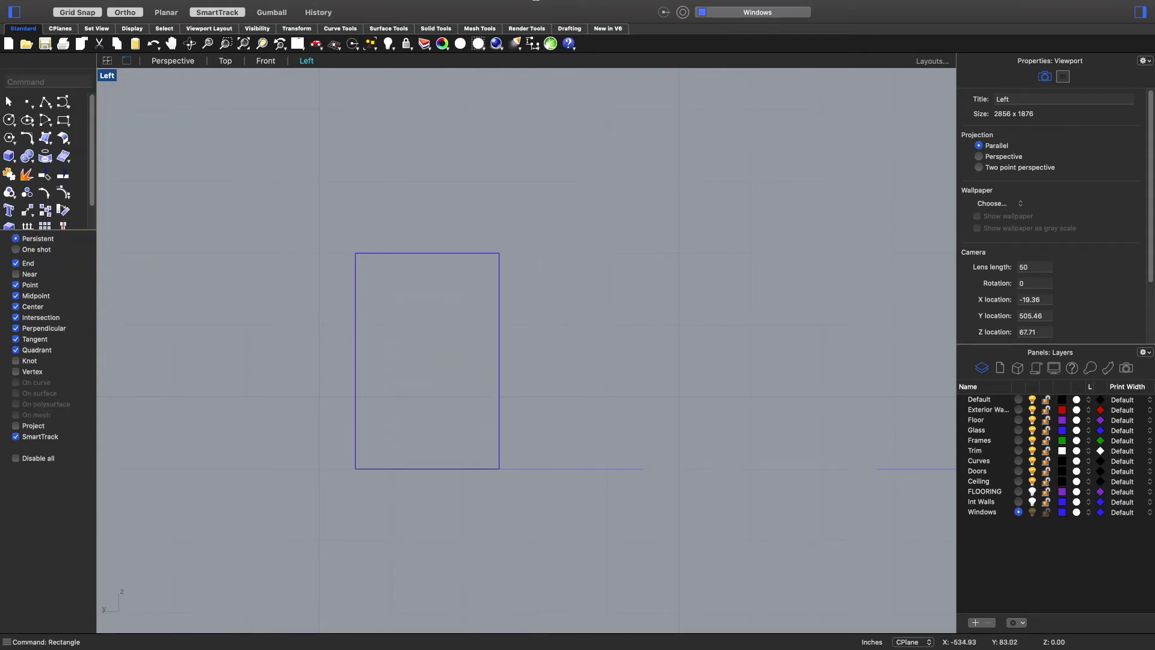
- Draw a rectangle over the extruded panel's outline, from its upper corner to the diagonally opposite lower corner
{"action": "key", "text": "Return"}
{"action": "left_click", "coordinate": [355, 253]}
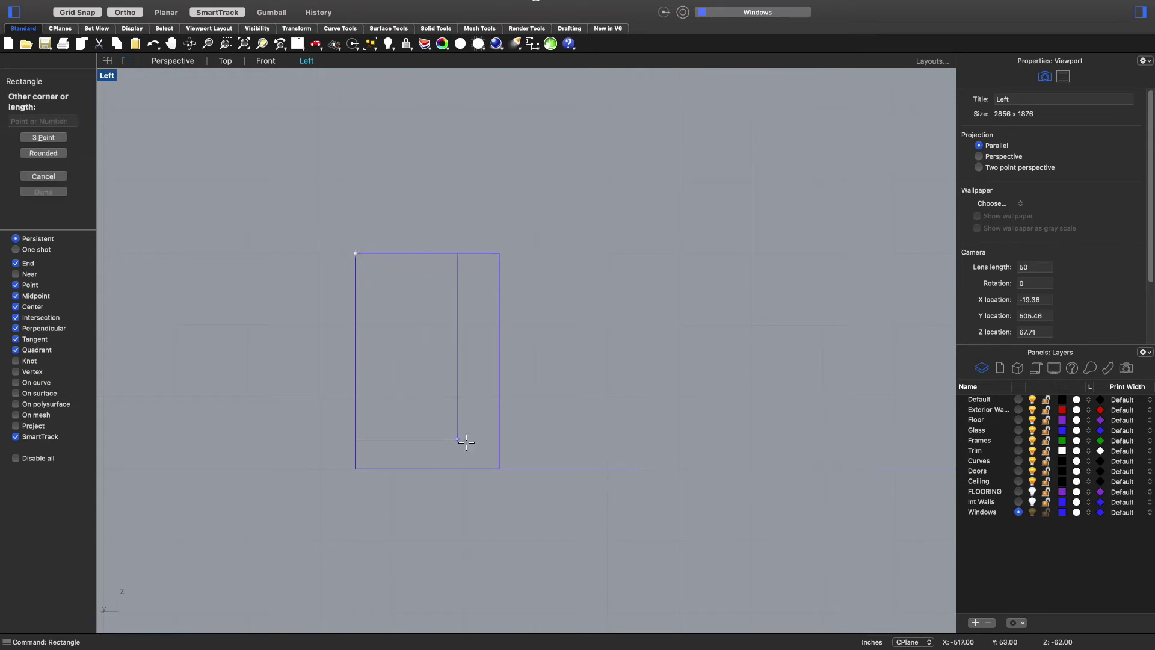
{"action": "left_click", "coordinate": [500, 469]}
- Offset the panel's outline rectangle 1 inch inward with sharp corners
{"action": "type", "text": "offset"}
{"action": "key", "text": "Return"}
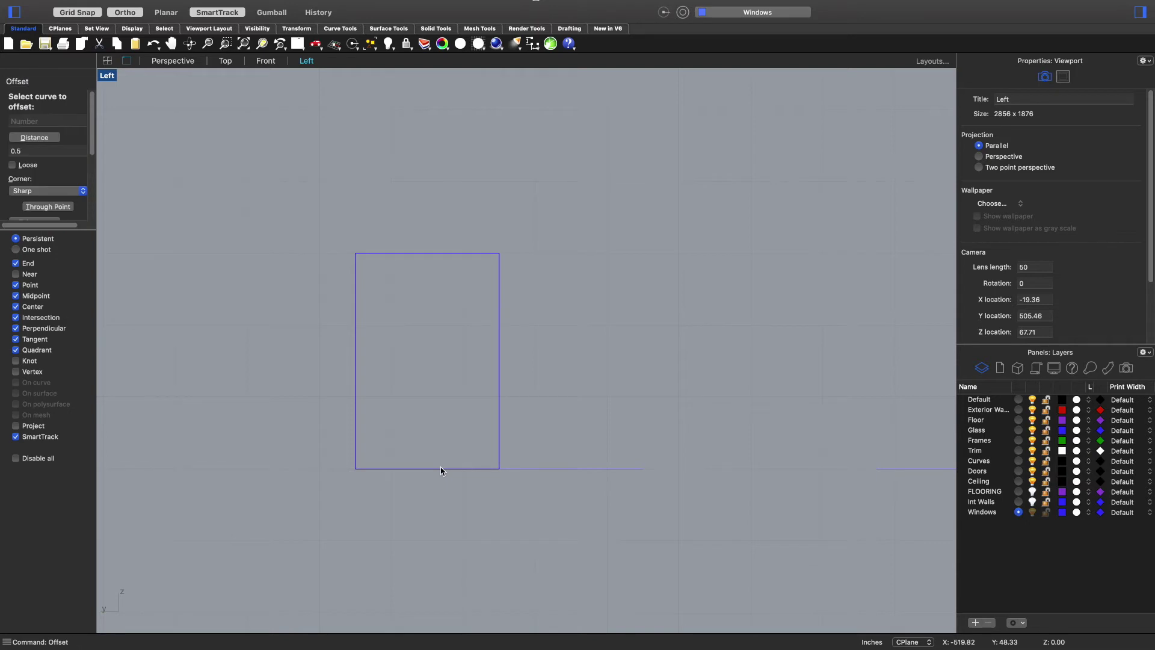
{"action": "type", "text": "1"}
{"action": "key", "text": "Return"}
{"action": "left_click", "coordinate": [429, 474]}
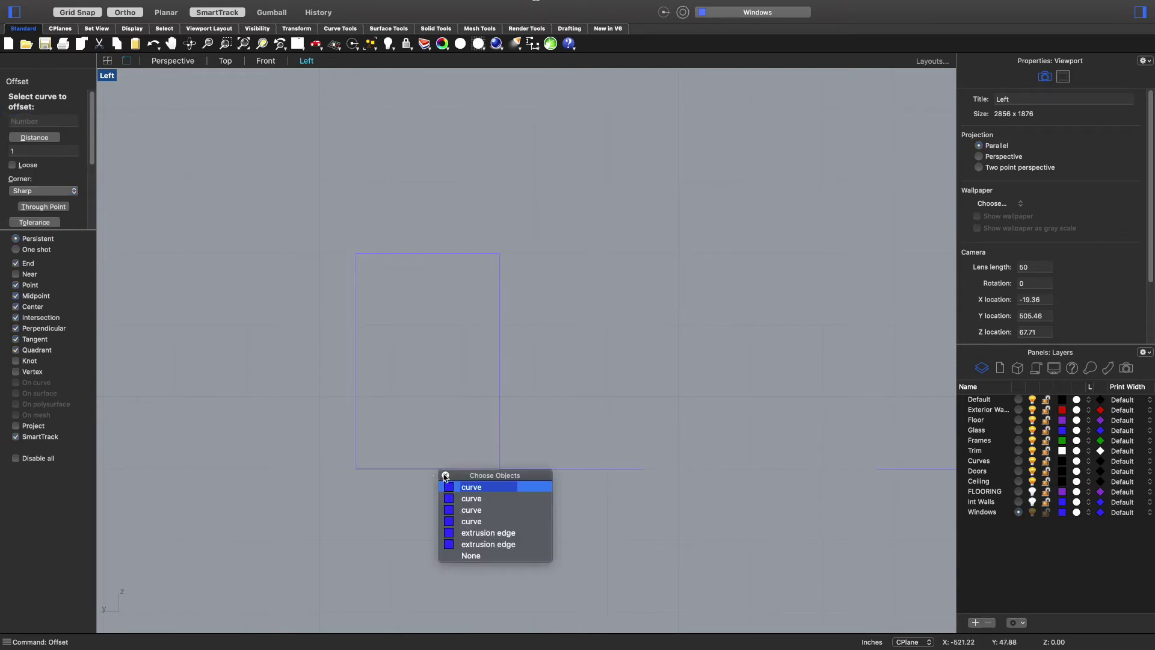
{"action": "left_click", "coordinate": [461, 483]}
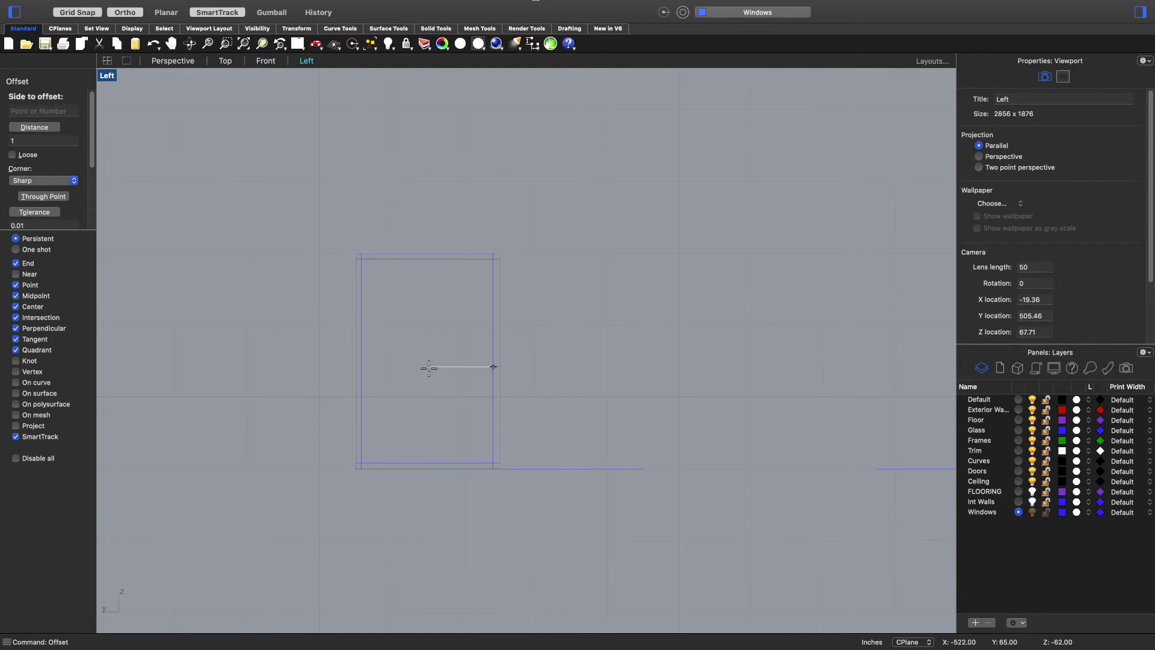
{"action": "left_click", "coordinate": [428, 367]}
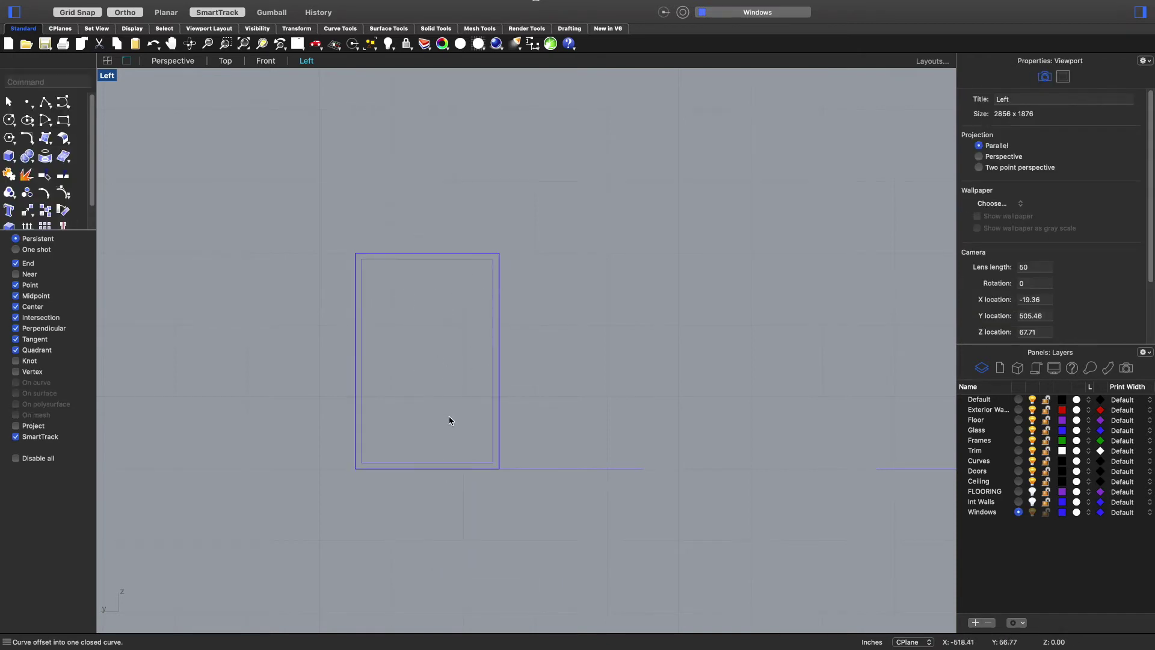
- Extrude the inner offset rectangle as a solid block about 29 inches deep, perpendicular to the panel in the Perspective view
{"action": "left_click", "coordinate": [173, 61]}
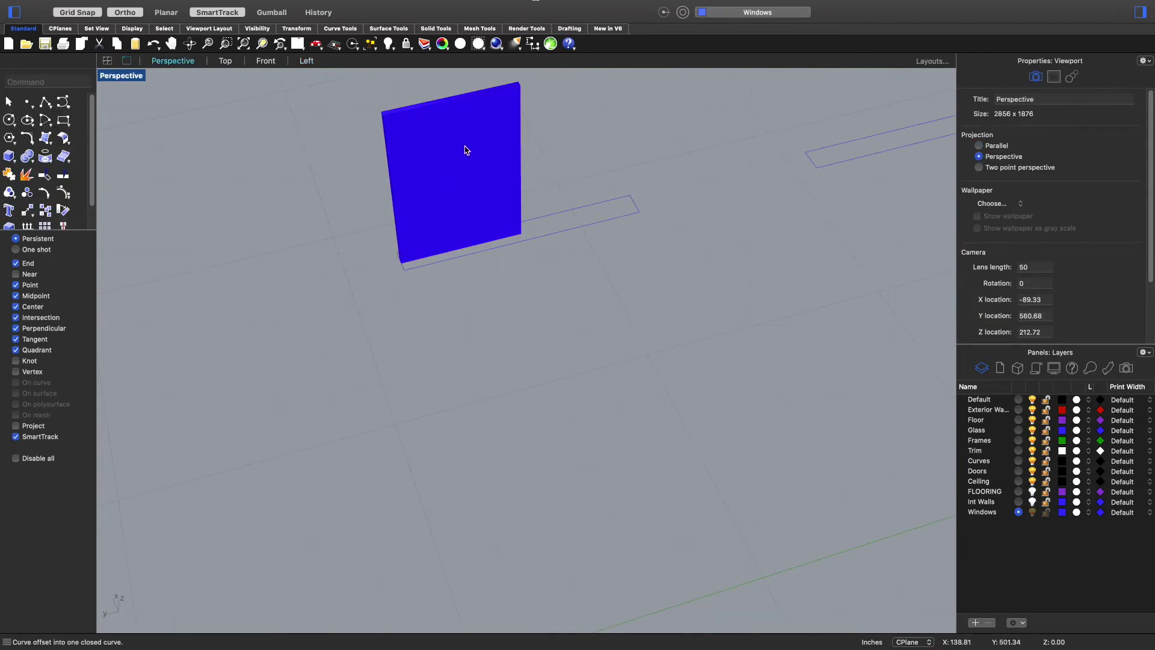
{"action": "left_click", "coordinate": [445, 109]}
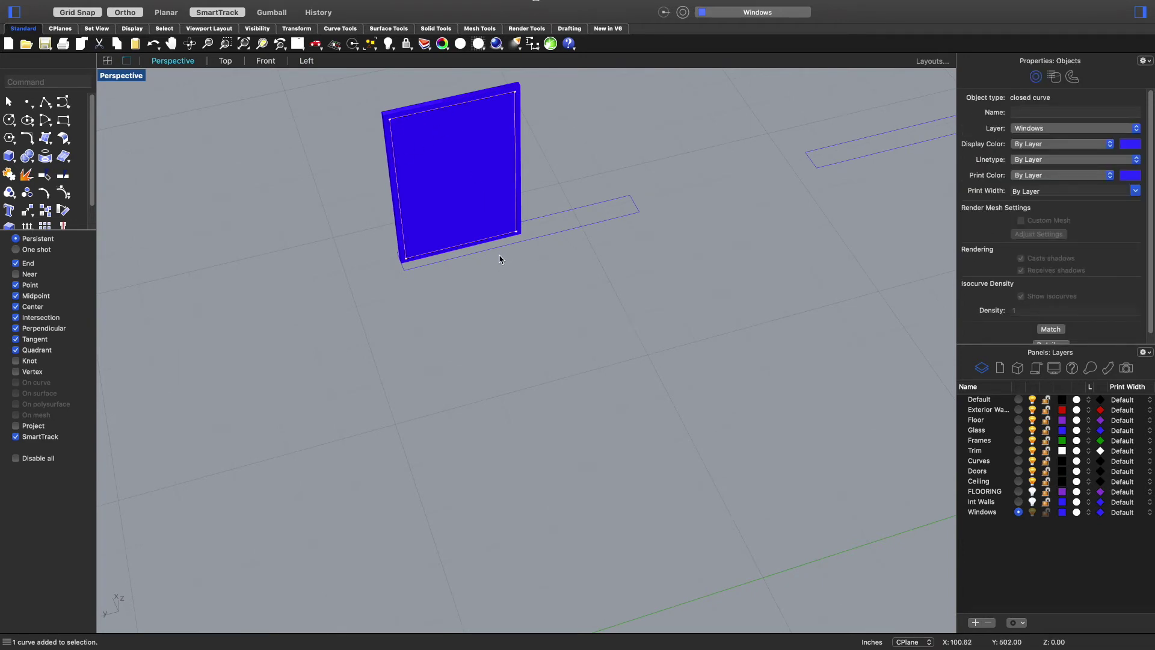
{"action": "type", "text": "Extr"}
{"action": "key", "text": "Return"}
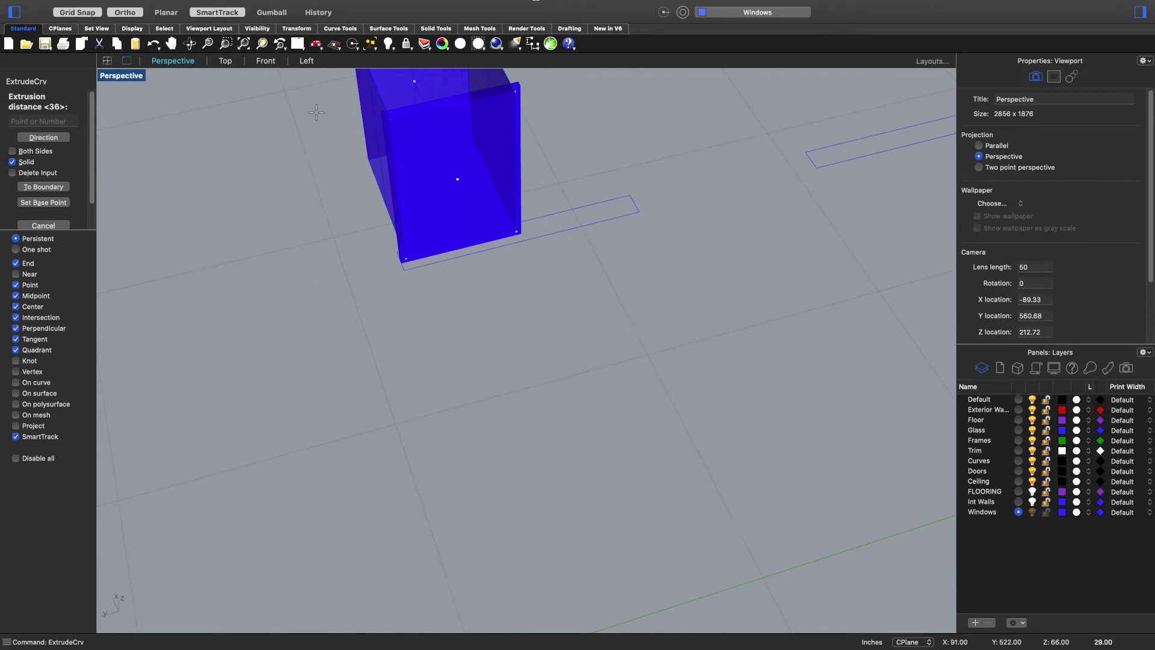
{"action": "left_click", "coordinate": [317, 111]}
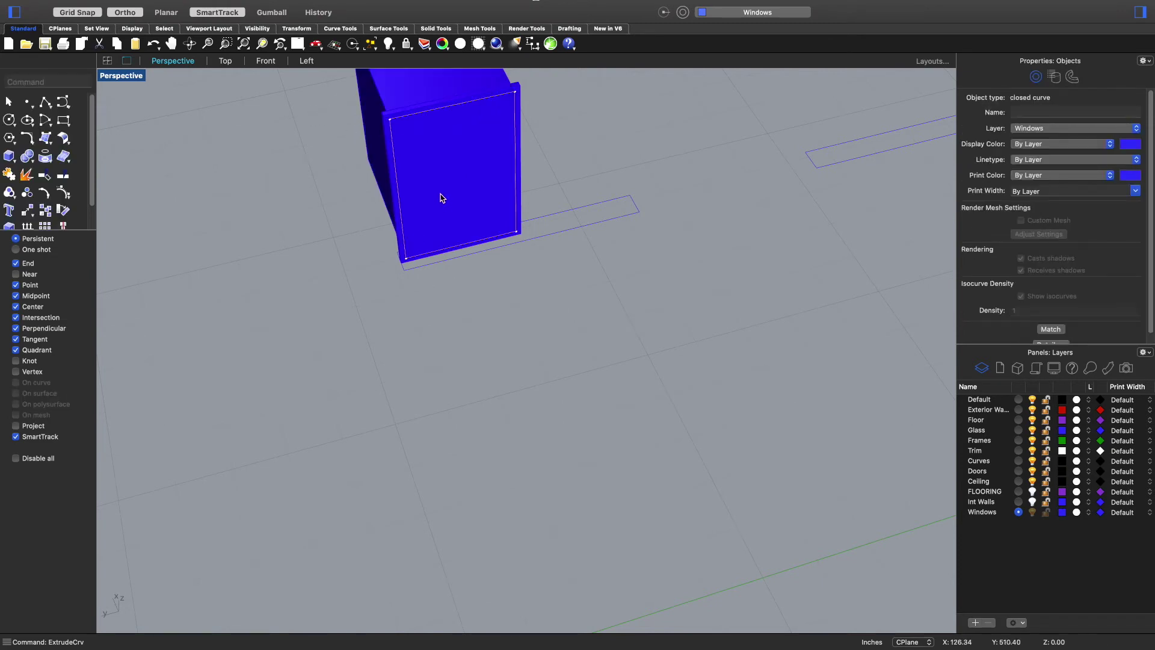
- Try to cut the extruded block out of the window panel with a Boolean difference, and undo it
{"action": "left_click_drag", "start_coordinate": [28, 163], "coordinate": [374, 327]}
{"action": "left_click", "coordinate": [401, 236]}
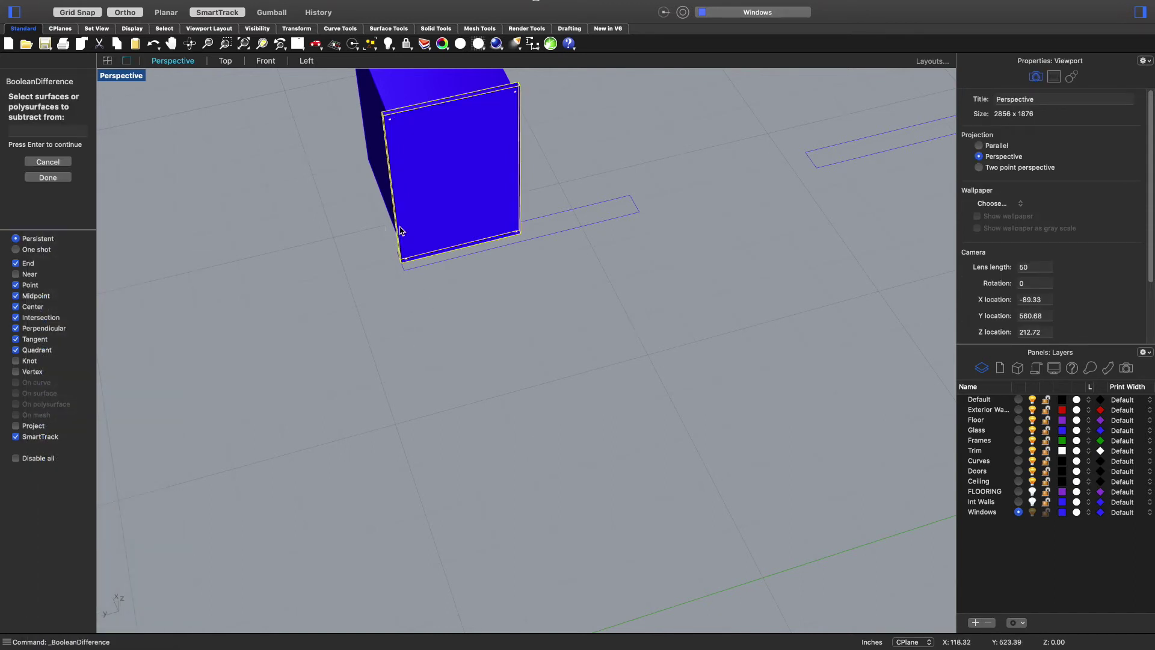
{"action": "key", "text": "Return"}
{"action": "left_click", "coordinate": [415, 86]}
{"action": "key", "text": "Return"}
{"action": "scroll", "coordinate": [413, 170], "scroll_direction": "up", "scroll_amount": 5}
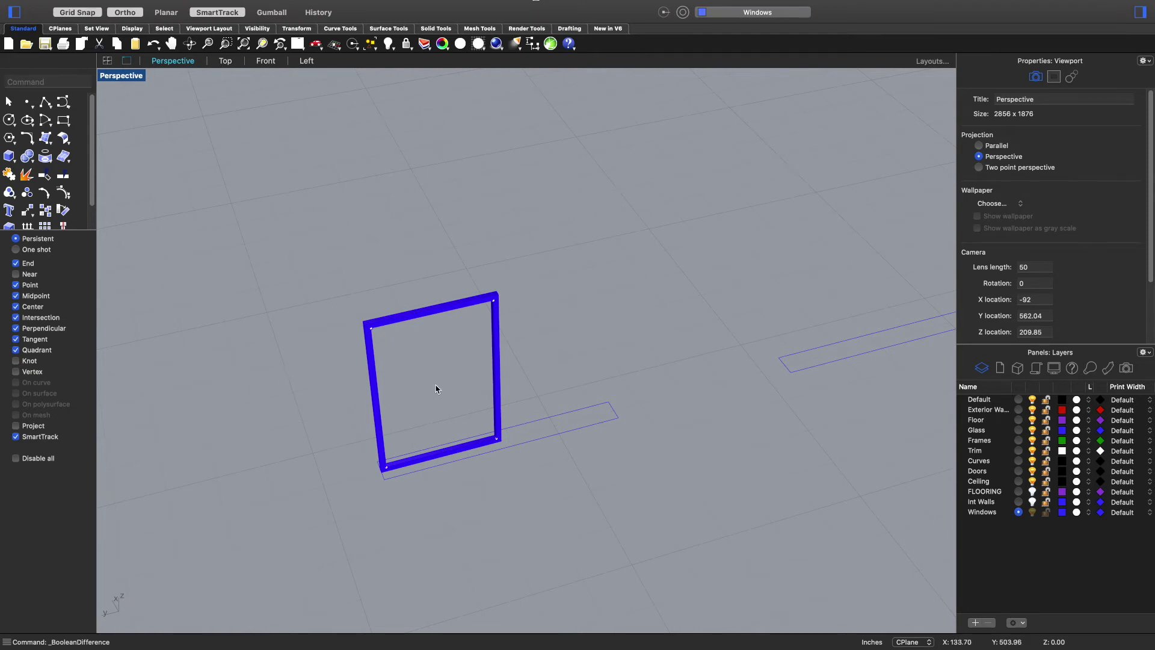
{"action": "key", "text": "super+z"}
- Turn on the Gumball and move the extruded block through the window panel so that it protrudes from both faces
{"action": "left_click", "coordinate": [503, 391]}
{"action": "left_click", "coordinate": [428, 263]}
{"action": "left_click", "coordinate": [271, 13]}
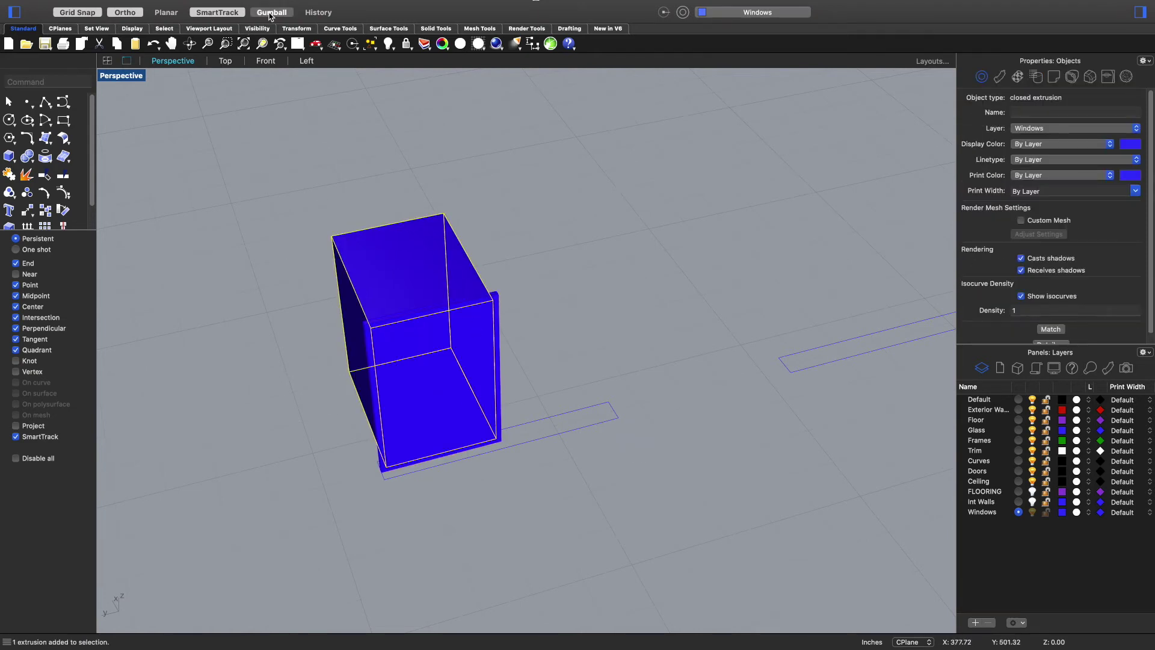
{"action": "left_click", "coordinate": [403, 313]}
{"action": "scroll", "coordinate": [328, 418], "scroll_direction": "left", "scroll_amount": 5}
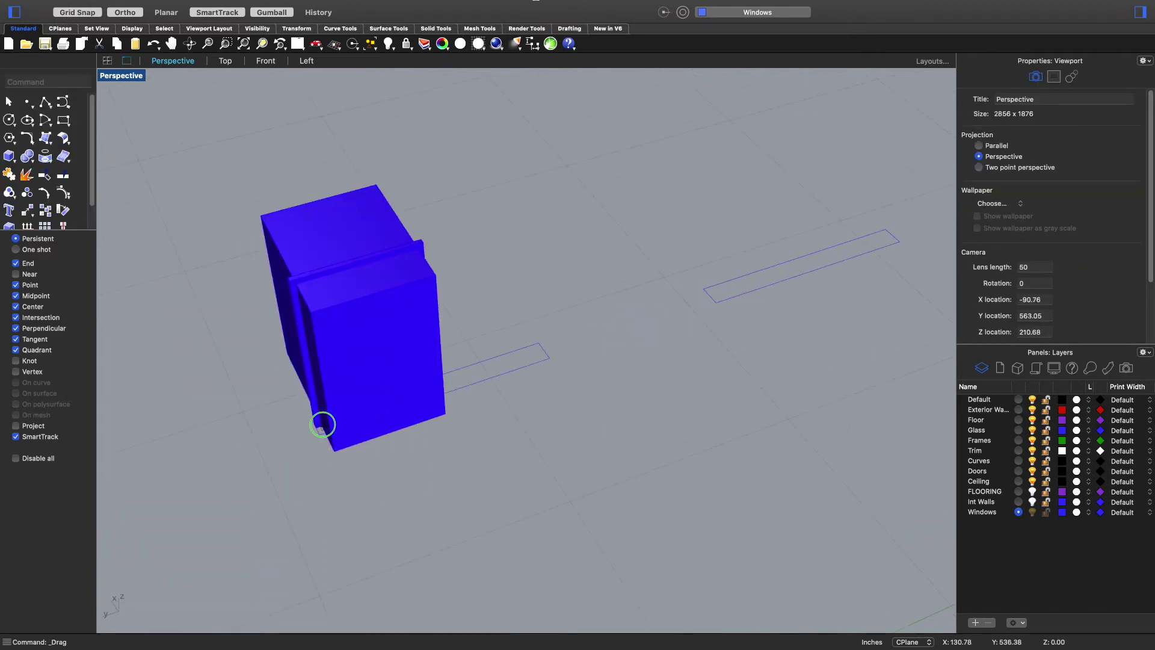
{"action": "scroll", "coordinate": [658, 467], "scroll_direction": "left", "scroll_amount": 5}
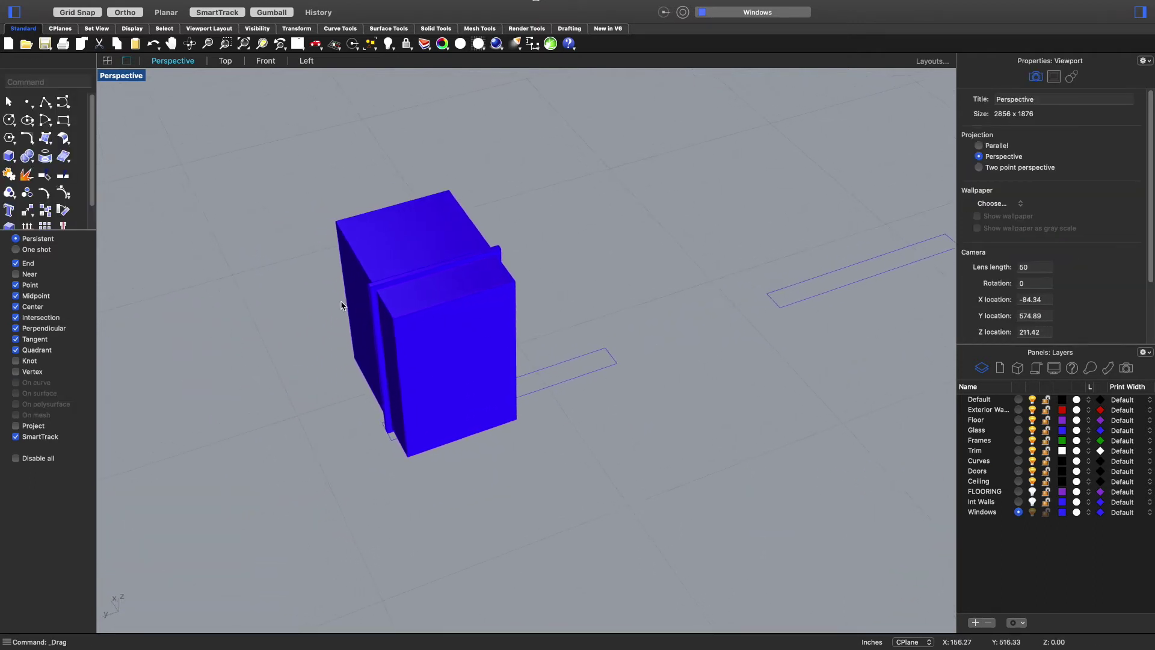
{"action": "left_click", "coordinate": [341, 305]}
{"action": "scroll", "coordinate": [319, 354], "scroll_direction": "down", "scroll_amount": 5}
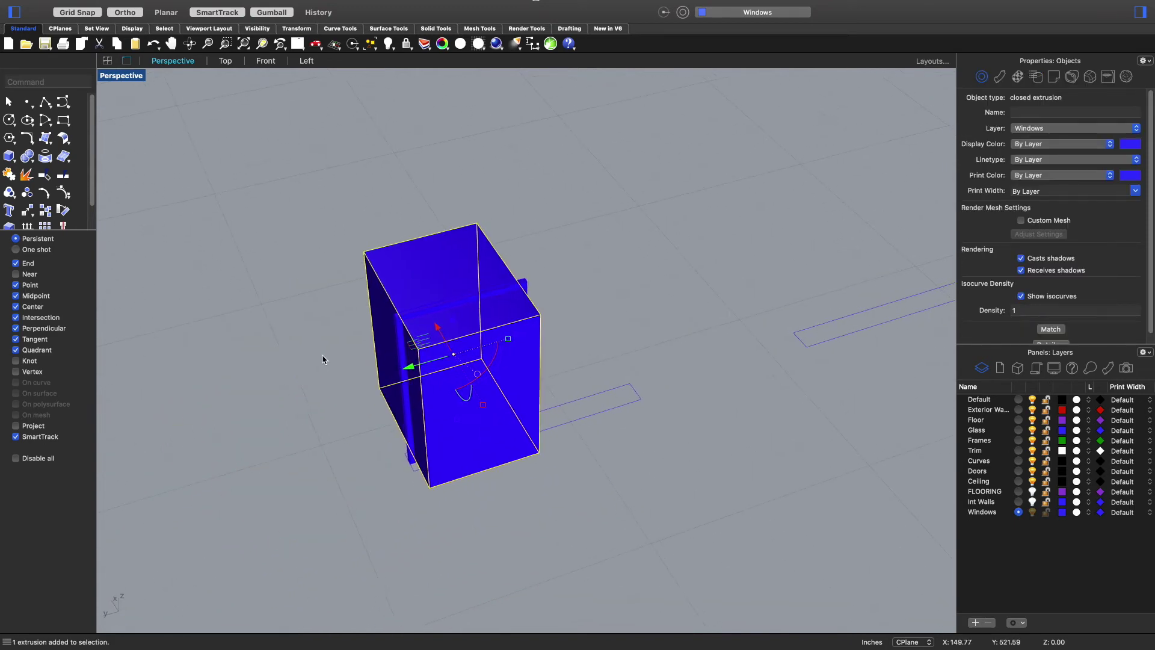
{"action": "left_click", "coordinate": [334, 352]}
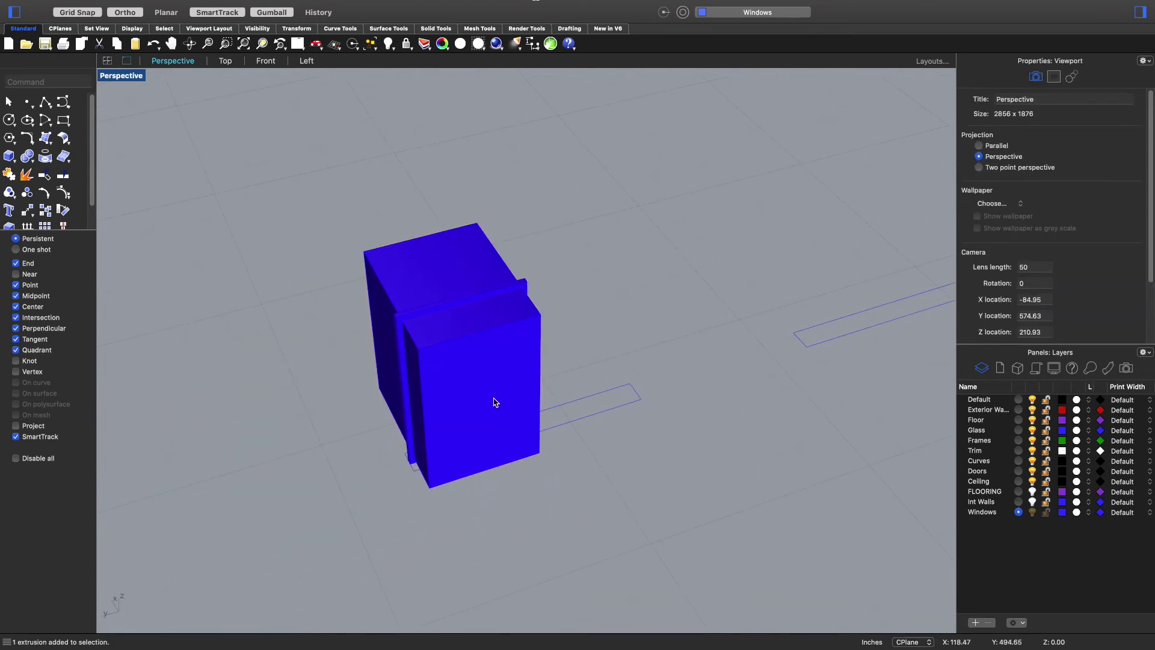
- Subtract the repositioned block from the window panel with a Boolean difference to make a hollow window frame
{"action": "left_click_drag", "start_coordinate": [27, 156], "coordinate": [90, 156]}
{"action": "left_click", "coordinate": [420, 313]}
{"action": "key", "text": "Return"}
{"action": "left_click", "coordinate": [405, 268]}
{"action": "key", "text": "Return"}
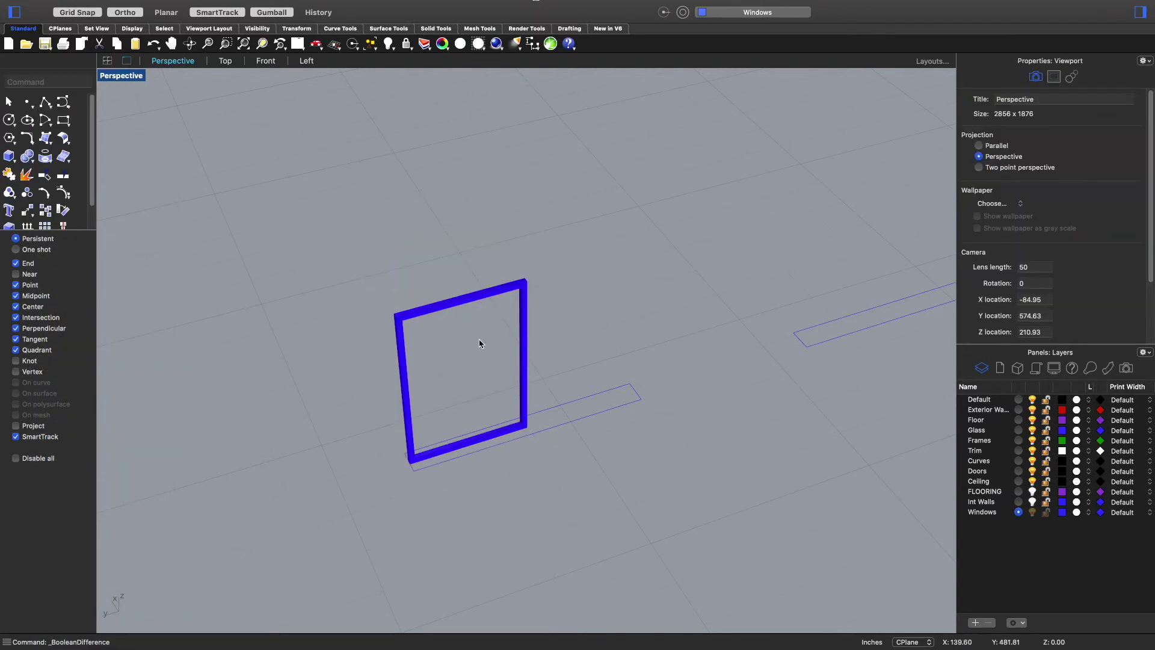
- Examine the hollow window frame from several angles and distances in the Perspective view
{"action": "scroll", "coordinate": [435, 458], "scroll_direction": "up", "scroll_amount": 1}
{"action": "scroll", "coordinate": [435, 458], "scroll_direction": "up", "scroll_amount": 1}
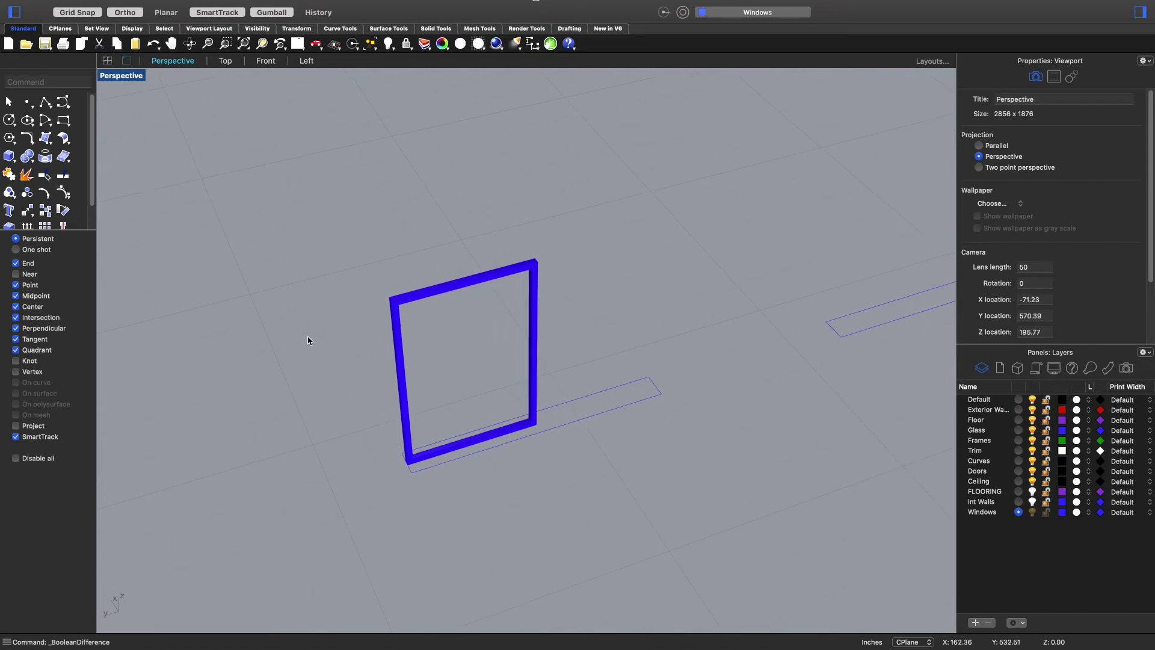
{"action": "scroll", "coordinate": [537, 338], "scroll_direction": "down", "scroll_amount": 2}
{"action": "scroll", "coordinate": [536, 349], "scroll_direction": "up", "scroll_amount": 1}
{"action": "scroll", "coordinate": [538, 351], "scroll_direction": "down", "scroll_amount": 1}
{"action": "type", "text": "Zoom"}
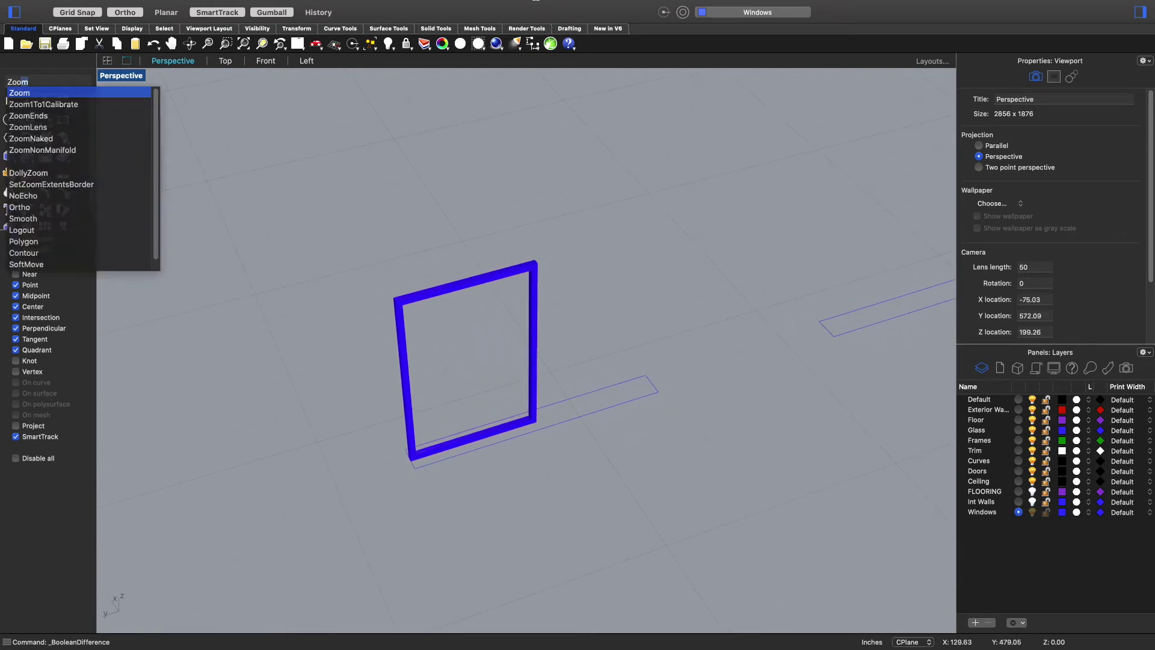
{"action": "key", "text": "Return"}
{"action": "type", "text": "e"}
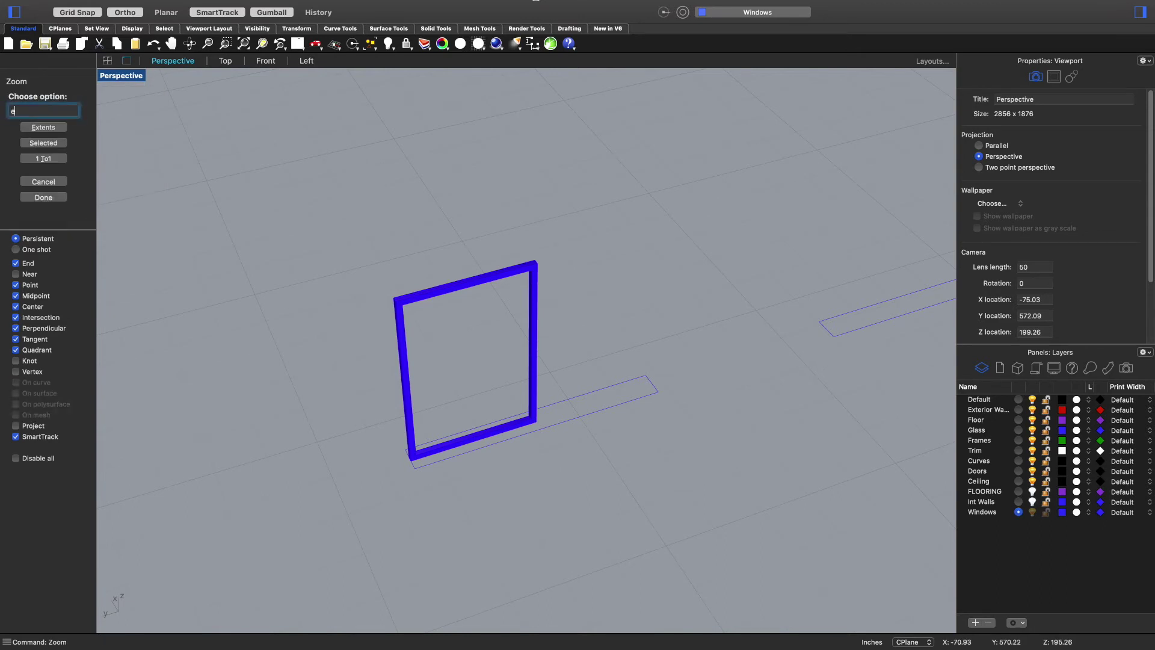
{"action": "key", "text": "Return"}
{"action": "right_click", "coordinate": [274, 340]}
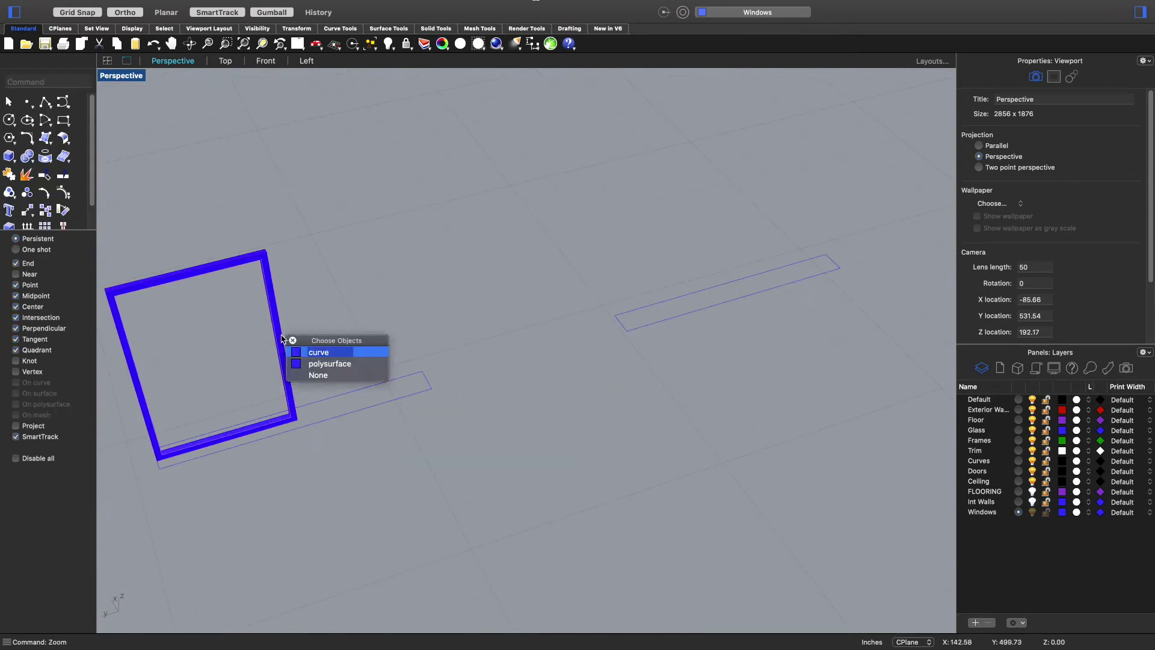
{"action": "scroll", "coordinate": [278, 304], "scroll_direction": "down", "scroll_amount": 5}
{"action": "mouse_move", "coordinate": [278, 304]}
{"action": "right_mouse_down"}
{"action": "mouse_move", "coordinate": [312, 302]}
{"action": "mouse_move", "coordinate": [282, 302]}
{"action": "right_mouse_up"}
{"action": "scroll", "coordinate": [281, 349], "scroll_direction": "up", "scroll_amount": 5}
{"action": "scroll", "coordinate": [410, 403], "scroll_direction": "down", "scroll_amount": 3}
{"action": "right_click_drag", "start_coordinate": [409, 402], "coordinate": [387, 392]}
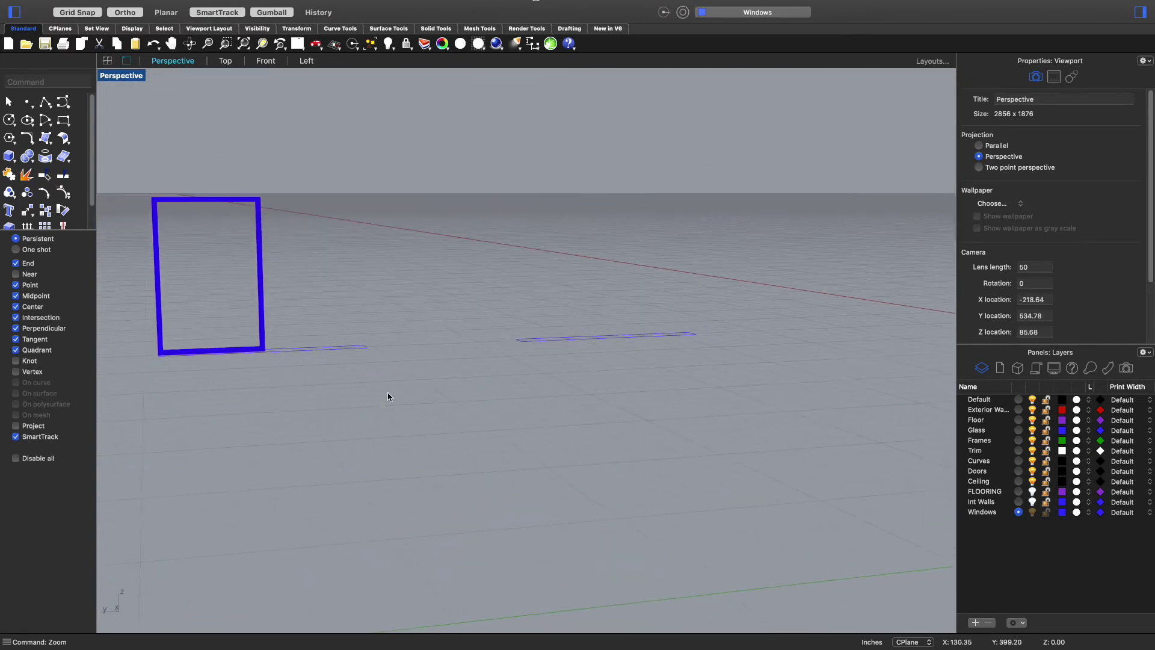
{"action": "right_click_drag", "start_coordinate": [188, 304], "coordinate": [211, 344]}
{"action": "scroll", "coordinate": [189, 426], "scroll_direction": "up", "scroll_amount": 8}
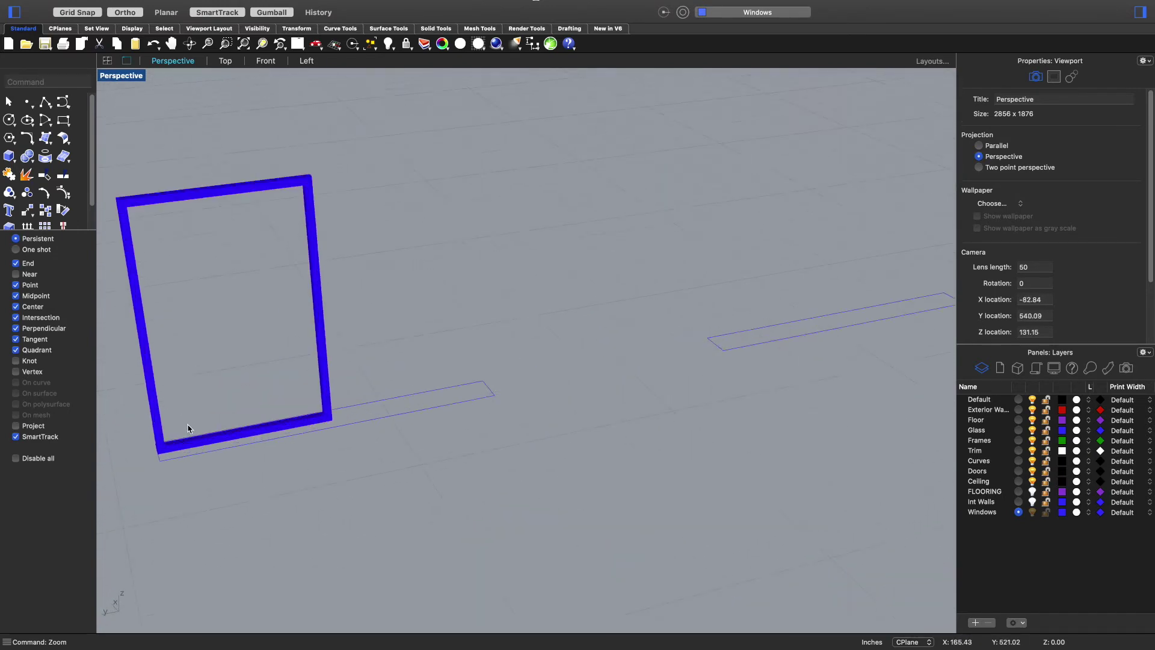
- Draw a 22-inch line along the bottom of the frame's opening, between its two lower inner corners
{"action": "scroll", "coordinate": [189, 434], "scroll_direction": "down", "scroll_amount": 2}
{"action": "type", "text": "line"}
{"action": "key", "text": "Return"}
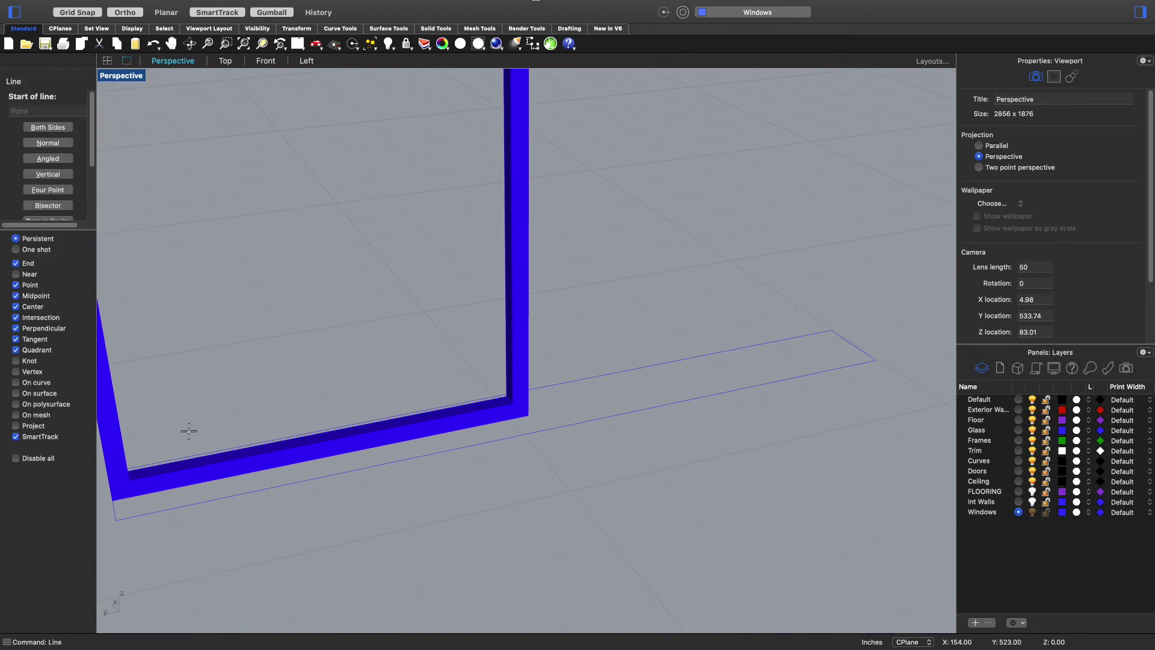
{"action": "left_click", "coordinate": [505, 398]}
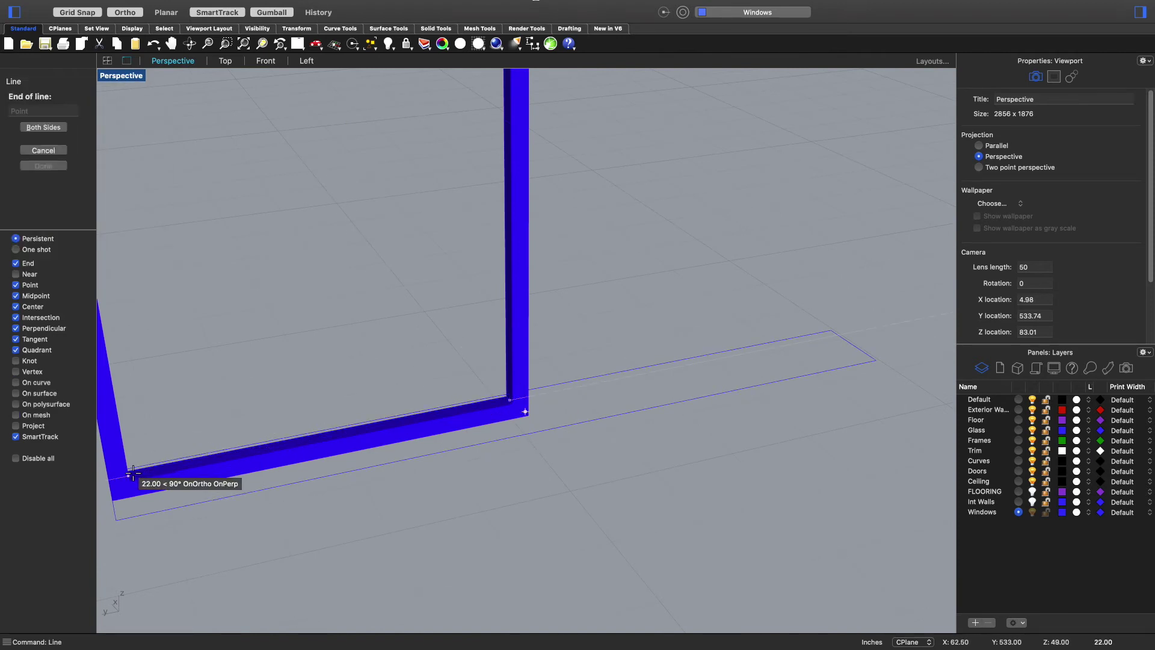
{"action": "scroll", "coordinate": [128, 477], "scroll_direction": "right", "scroll_amount": 10}
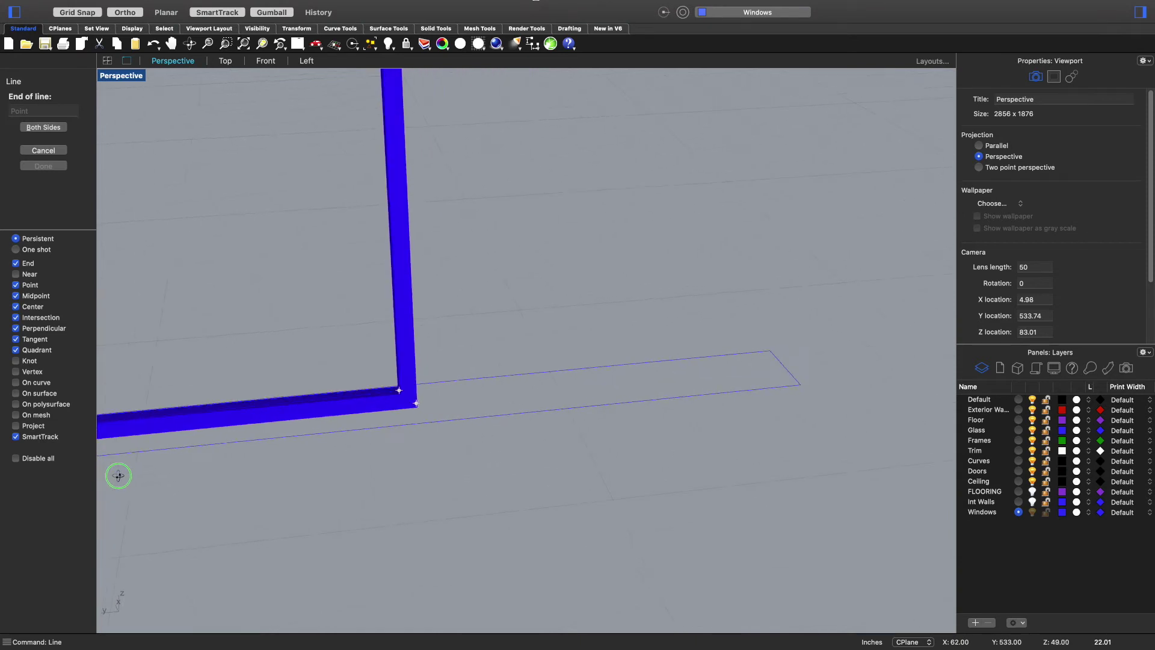
{"action": "scroll", "coordinate": [607, 517], "scroll_direction": "right", "scroll_amount": 5}
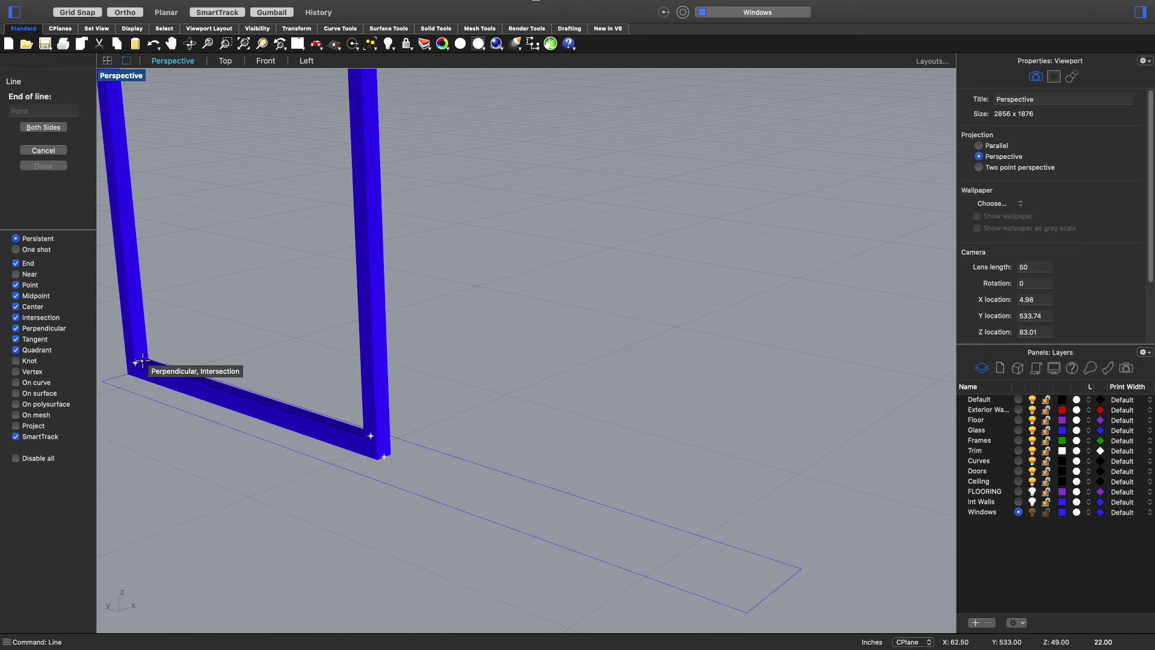
{"action": "left_click", "coordinate": [142, 361]}
- Extrude the bottom line upward to the frame's inner top edge to make a surface filling the opening
{"action": "left_click", "coordinate": [150, 370]}
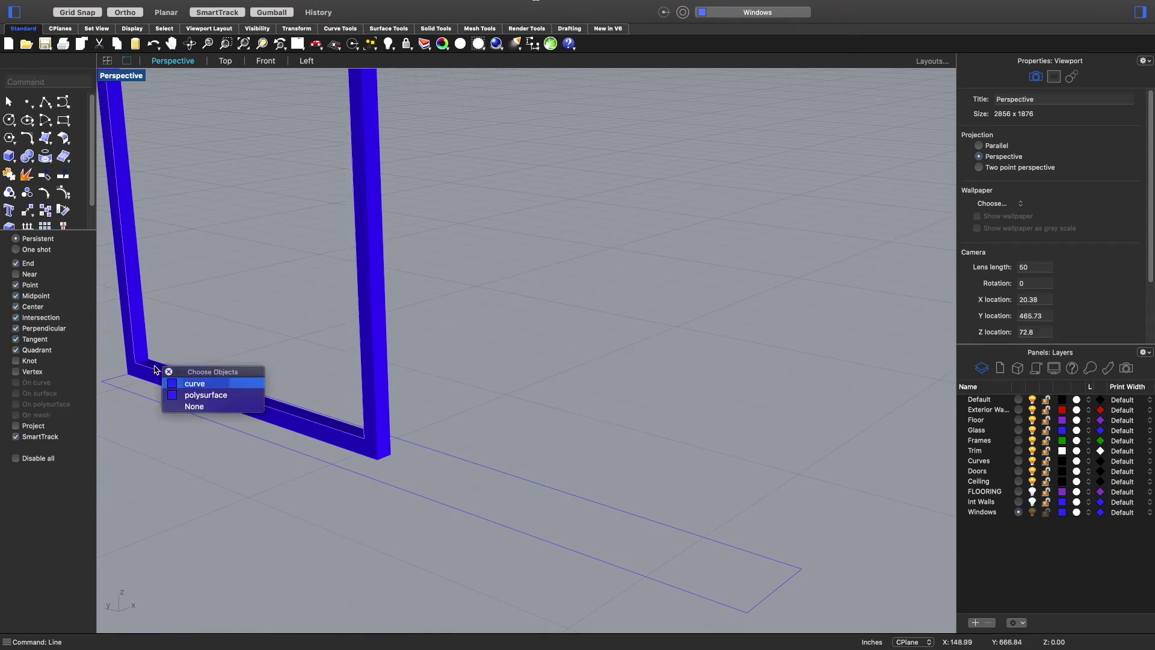
{"action": "left_click", "coordinate": [194, 406]}
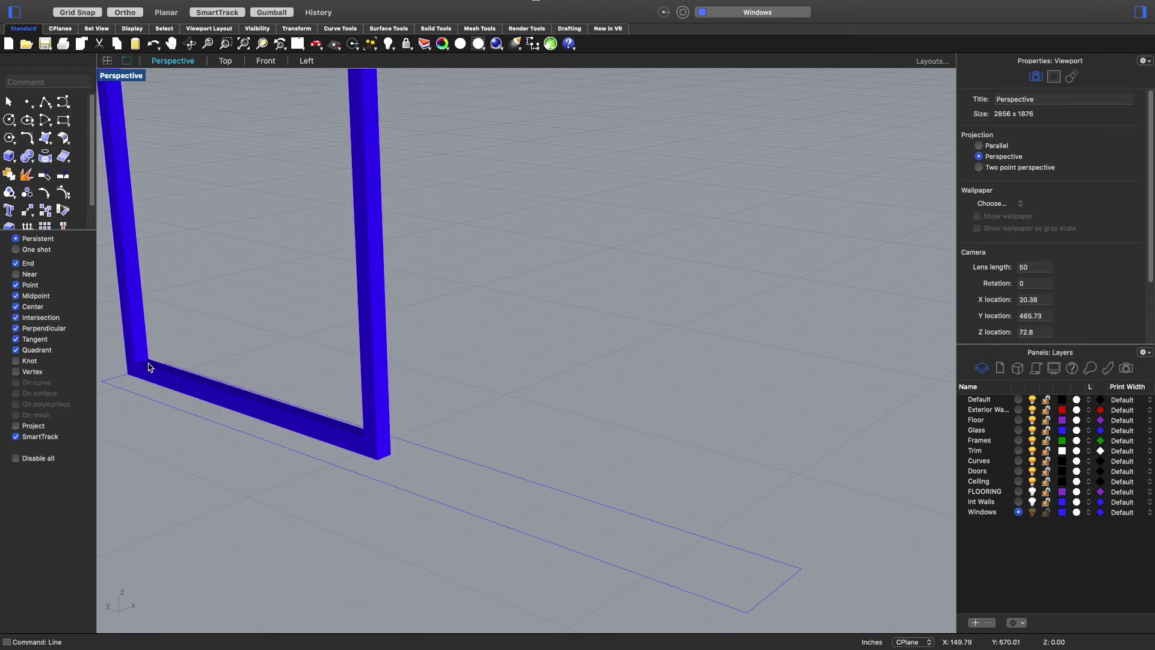
{"action": "scroll", "coordinate": [149, 368], "scroll_direction": "up", "scroll_amount": 5}
{"action": "left_click", "coordinate": [164, 423]}
{"action": "left_click", "coordinate": [199, 439]}
{"action": "scroll", "coordinate": [243, 419], "scroll_direction": "down", "scroll_amount": 5}
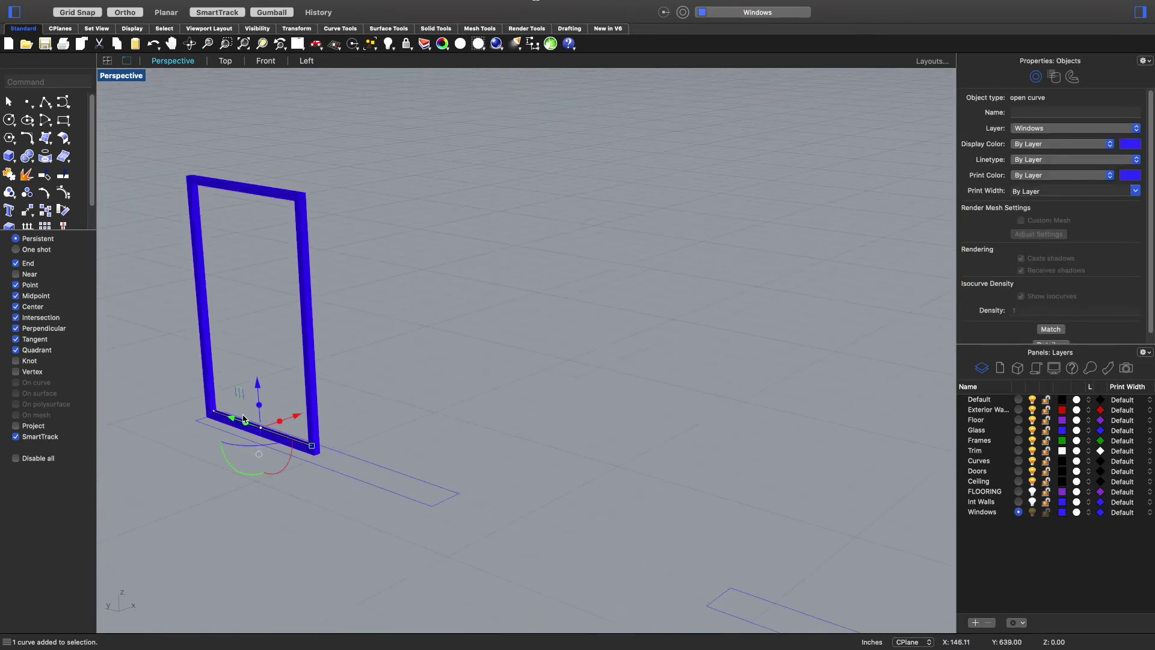
{"action": "type", "text": "ExtrudeCrv"}
{"action": "key", "text": "Return"}
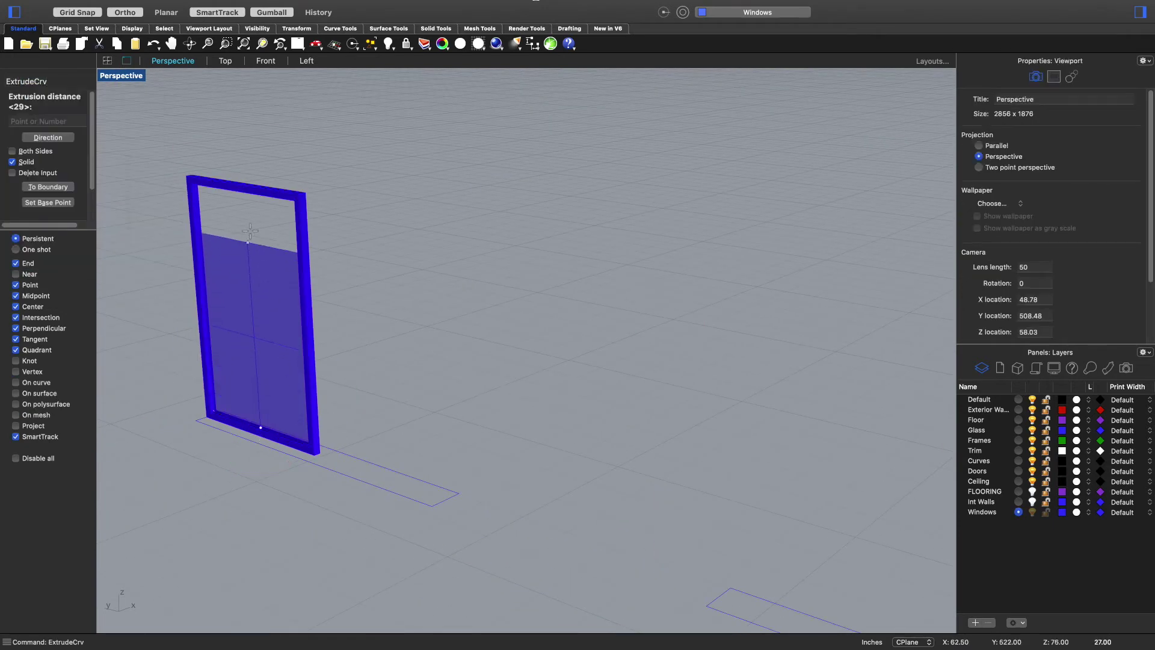
{"action": "left_click", "coordinate": [244, 196]}
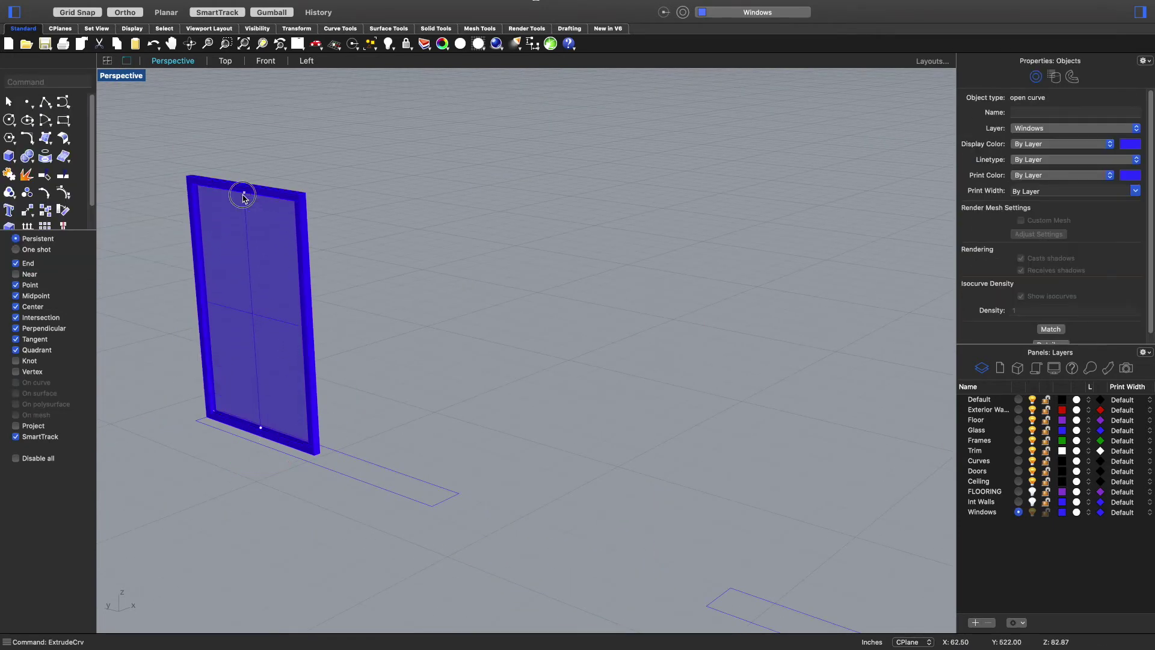
{"action": "right_click_drag", "start_coordinate": [402, 284], "coordinate": [313, 283]}
{"action": "scroll", "coordinate": [276, 196], "scroll_direction": "up", "scroll_amount": 3}
{"action": "left_click", "coordinate": [275, 196]}
{"action": "type", "text": "ExtrudeCrv"}
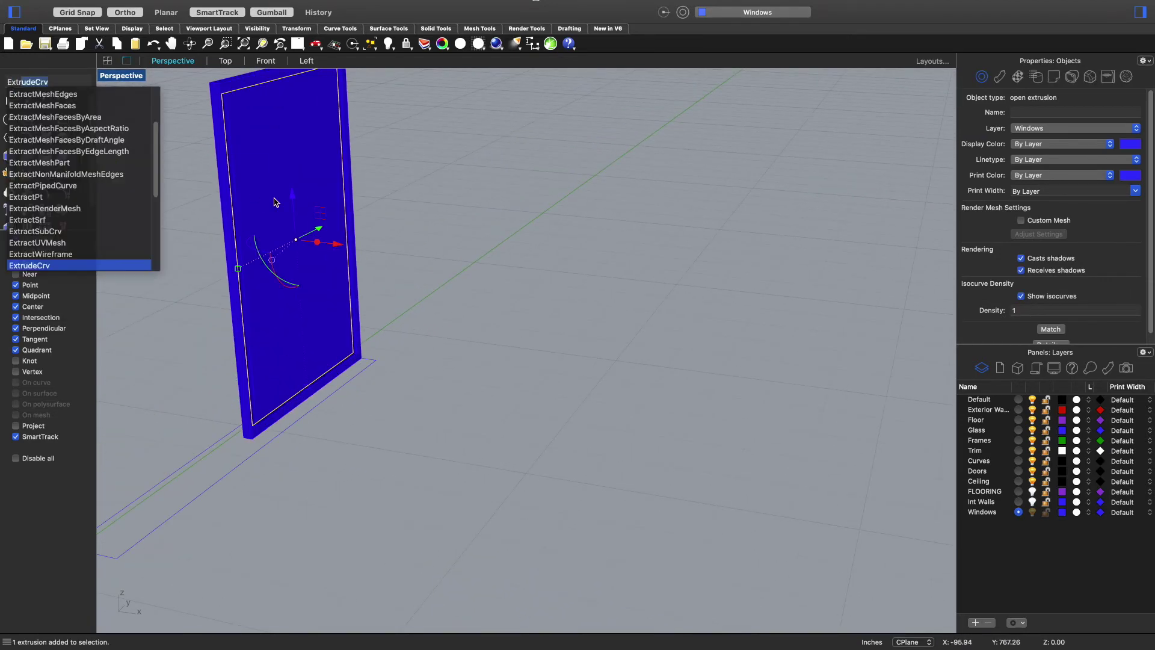
{"action": "key", "text": "Return"}
{"action": "key", "text": "Escape"}
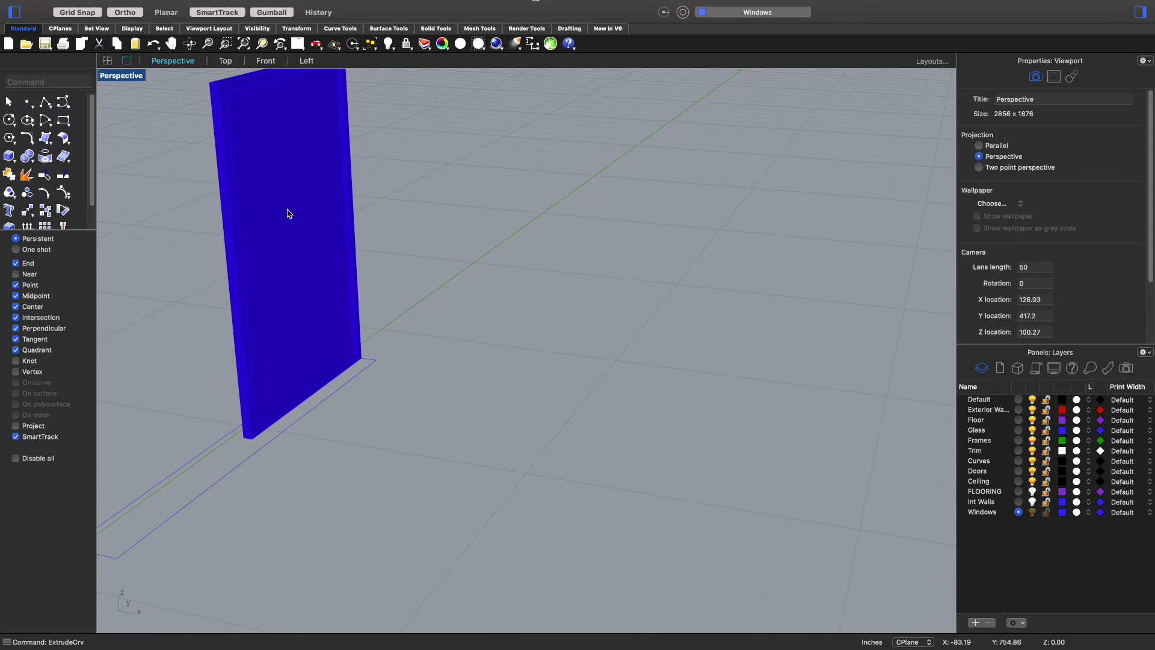
- Extrude the surface filling the frame's opening as a solid 0.25 inch thick with ExtrudeSrf
{"action": "type", "text": "extrudes"}
{"action": "key", "text": "Return"}
{"action": "left_click", "coordinate": [288, 211]}
{"action": "key", "text": "Return"}
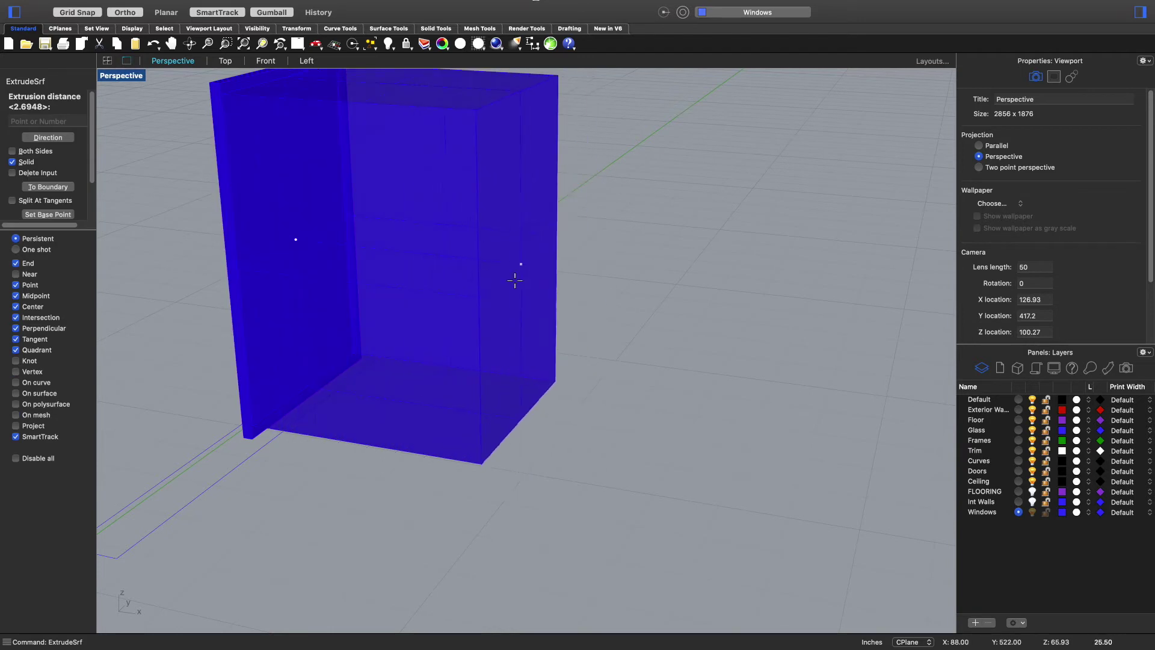
{"action": "type", "text": ".25"}
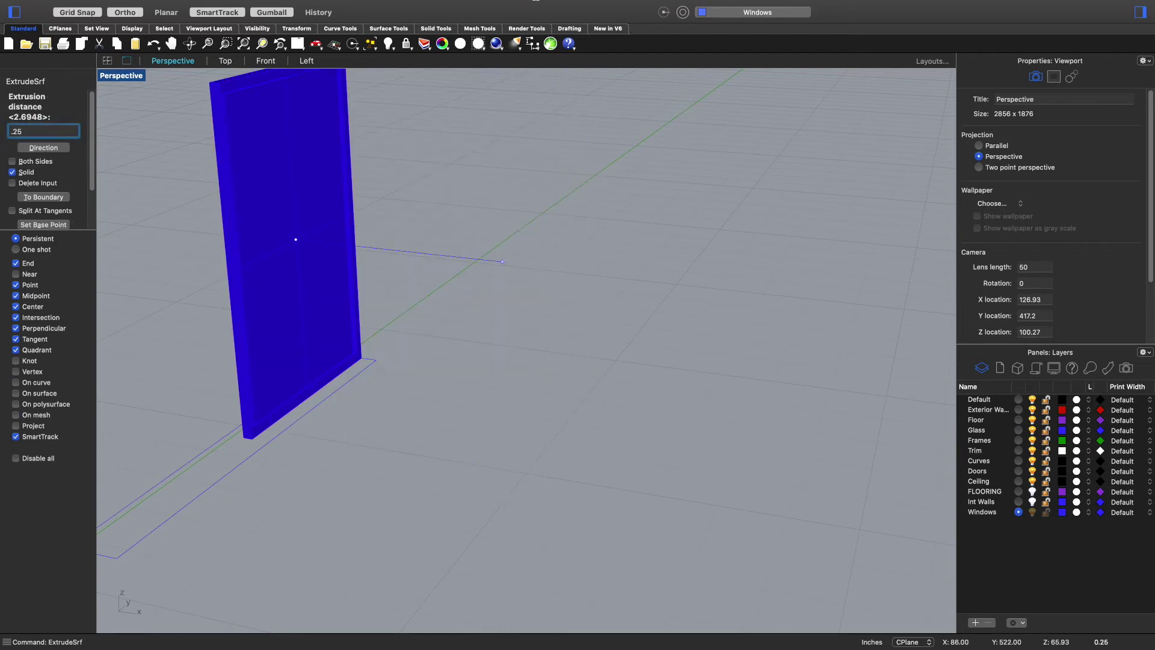
{"action": "key", "text": "Return"}
{"action": "left_click", "coordinate": [446, 285]}
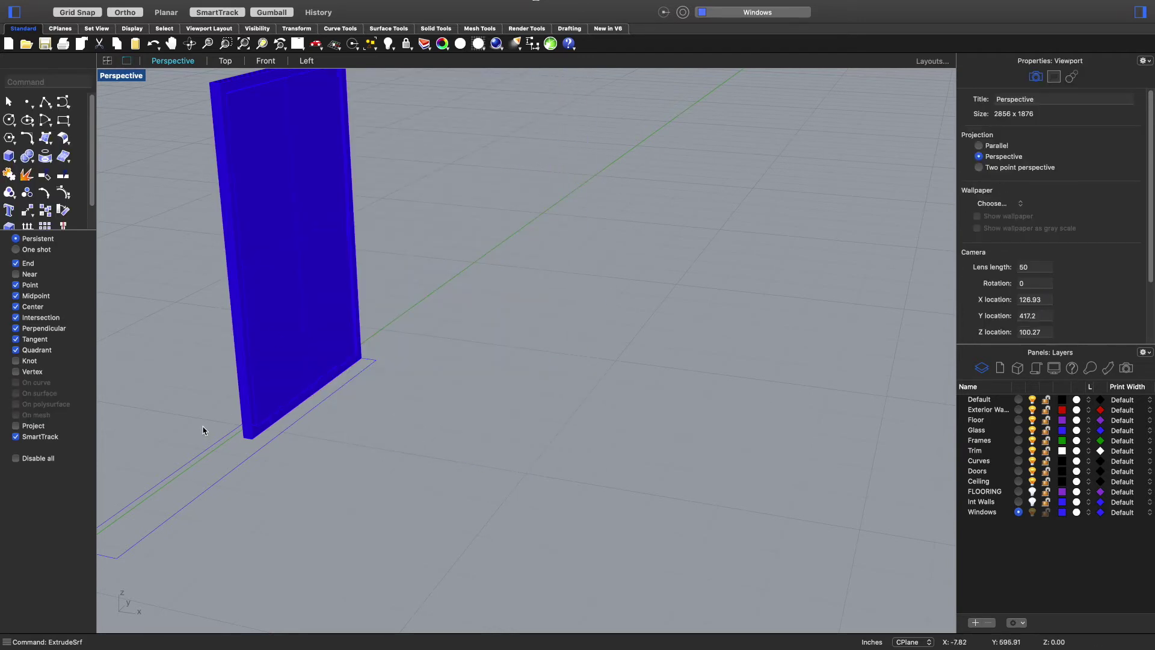
- Examine both faces of the window frame to check how the pane sits inside it
{"action": "scroll", "coordinate": [299, 287], "scroll_direction": "down", "scroll_amount": 3}
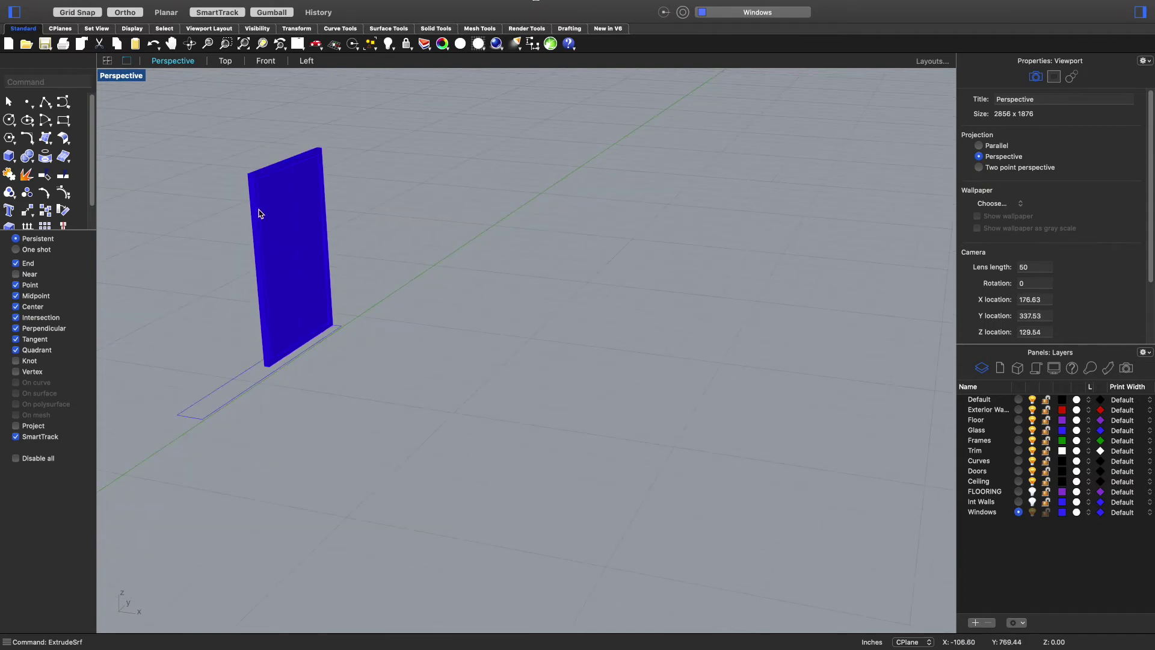
{"action": "right_click_drag", "start_coordinate": [207, 193], "coordinate": [307, 193]}
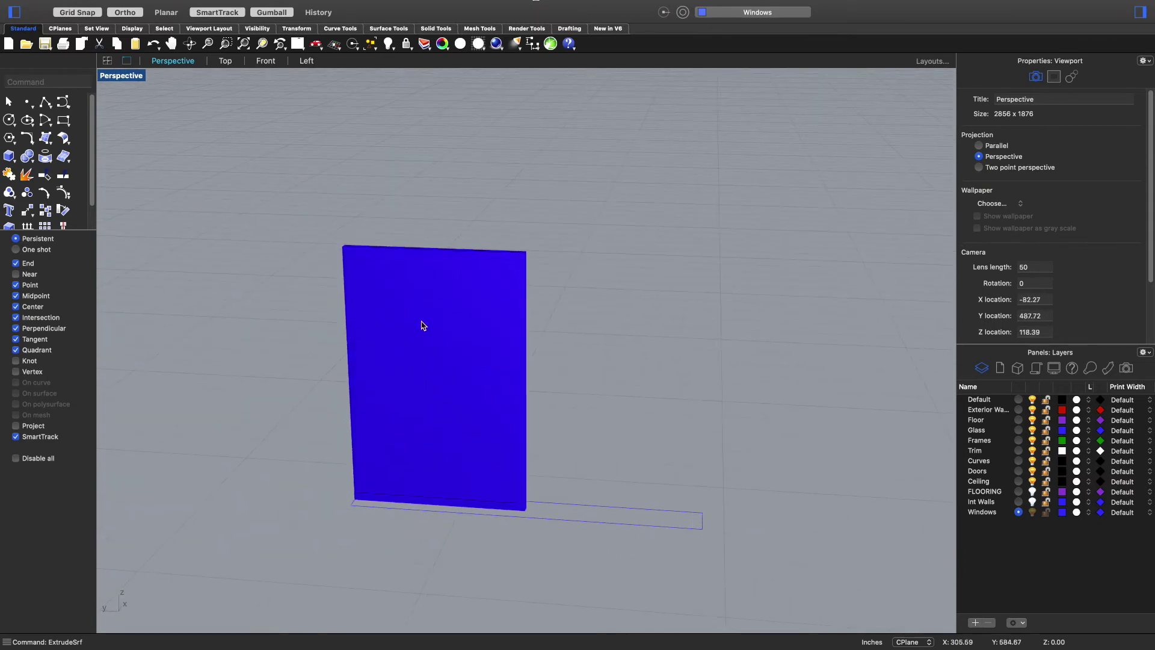
{"action": "scroll", "coordinate": [423, 325], "scroll_direction": "up", "scroll_amount": 2}
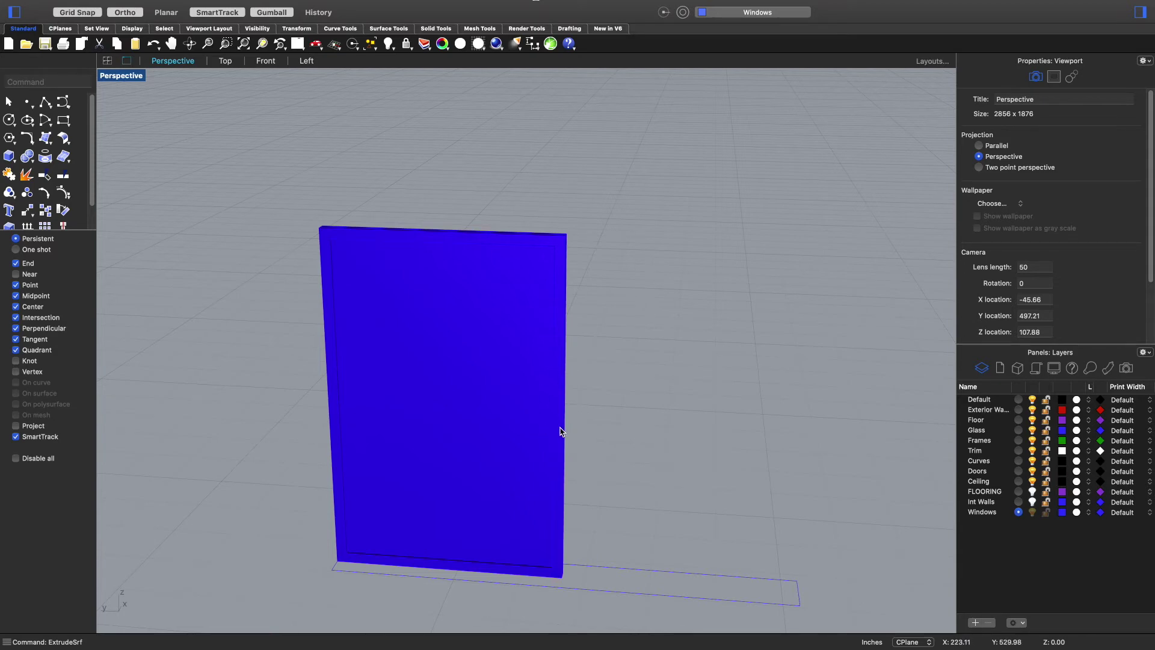
{"action": "right_click_drag", "start_coordinate": [636, 430], "coordinate": [621, 431]}
{"action": "scroll", "coordinate": [559, 454], "scroll_direction": "down", "scroll_amount": 3}
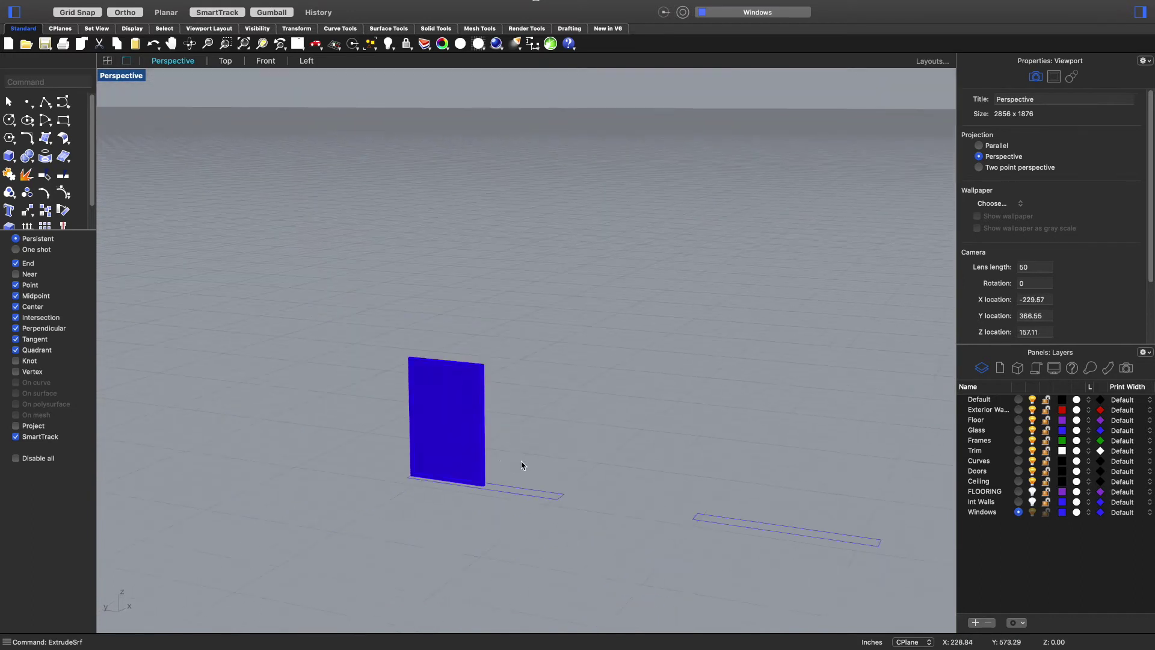
{"action": "right_click_drag", "start_coordinate": [521, 467], "coordinate": [480, 485]}
{"action": "scroll", "coordinate": [480, 485], "scroll_direction": "up", "scroll_amount": 5}
{"action": "right_click_drag", "start_coordinate": [406, 520], "coordinate": [317, 515]}
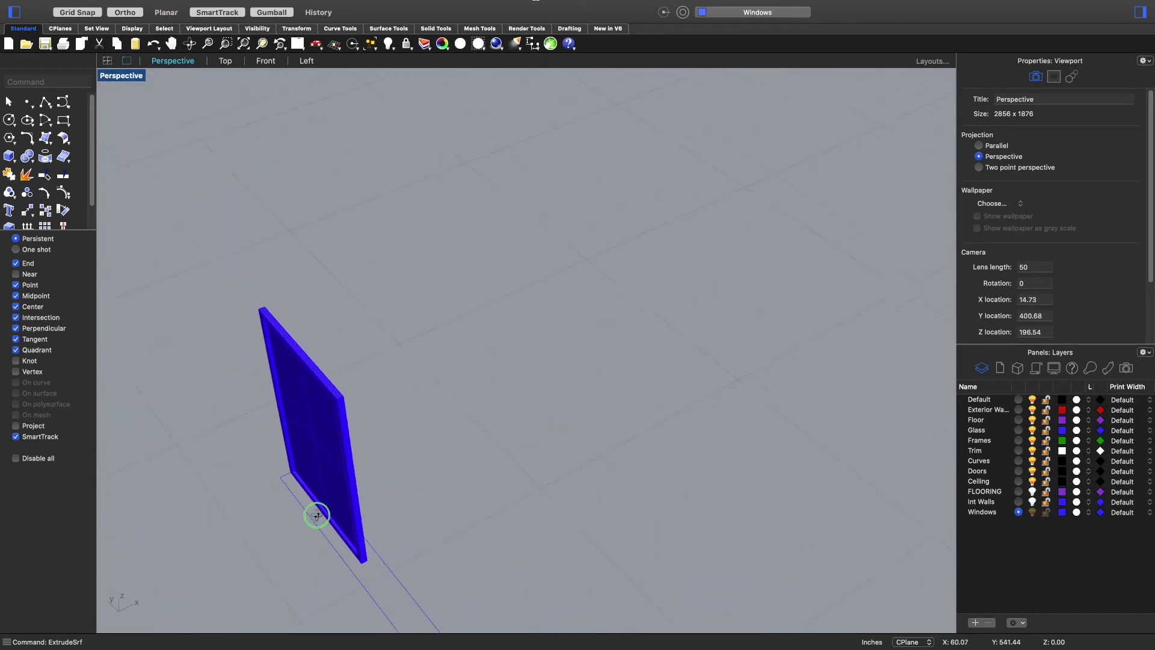
- Copy the window frame with its pane 24 inches sideways from corner to corner, placing the copy directly beside the original
{"action": "left_click", "coordinate": [335, 437]}
{"action": "key", "text": "Escape"}
{"action": "right_click_drag", "start_coordinate": [369, 369], "coordinate": [371, 335]}
{"action": "left_click_drag", "start_coordinate": [370, 244], "coordinate": [251, 287]}
{"action": "right_click_drag", "start_coordinate": [324, 384], "coordinate": [286, 504]}
{"action": "type", "text": "opy"}
{"action": "key", "text": "Return"}
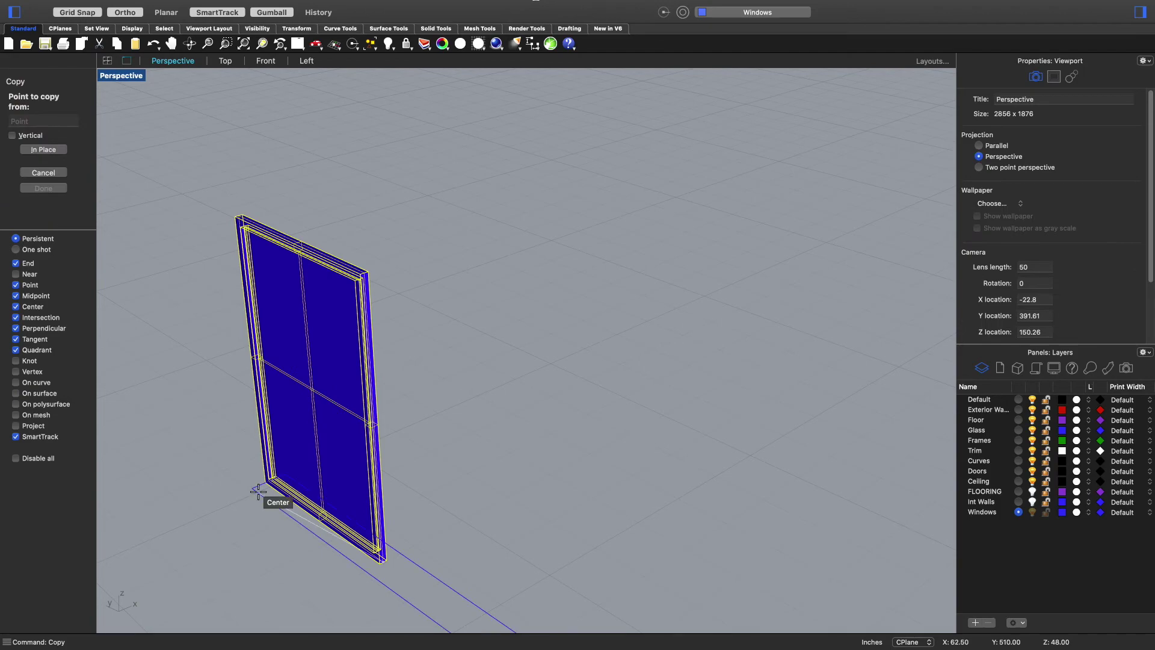
{"action": "scroll", "coordinate": [265, 490], "scroll_direction": "up", "scroll_amount": 10}
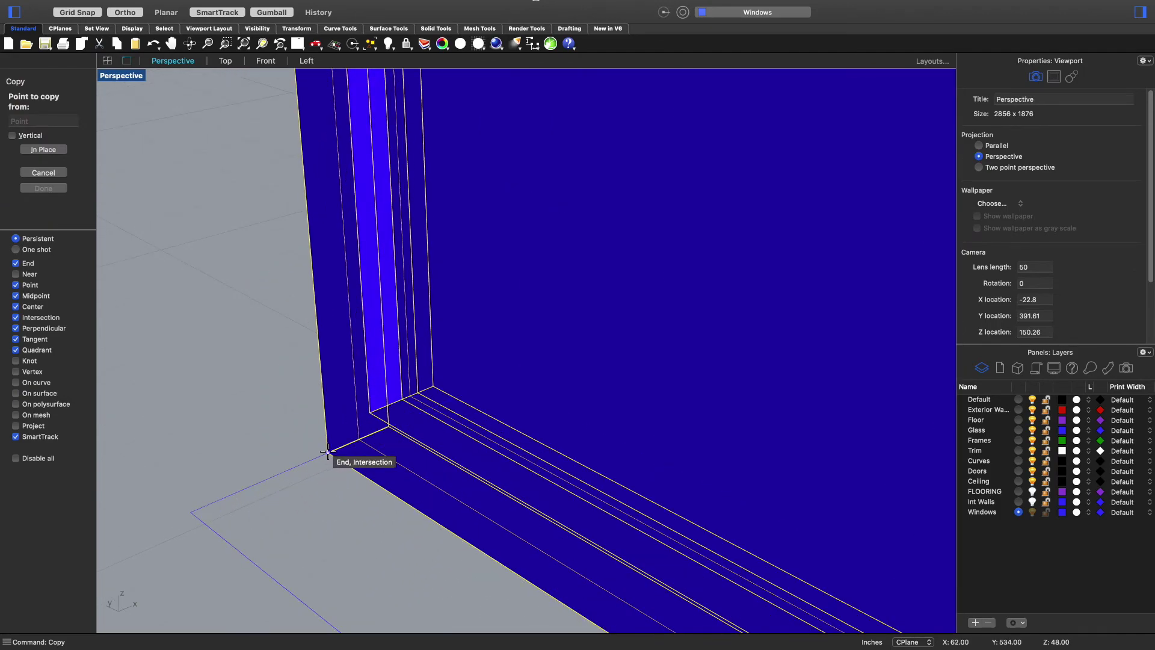
{"action": "left_click", "coordinate": [328, 451]}
{"action": "scroll", "coordinate": [328, 451], "scroll_direction": "down", "scroll_amount": 10}
{"action": "scroll", "coordinate": [439, 516], "scroll_direction": "up", "scroll_amount": 10}
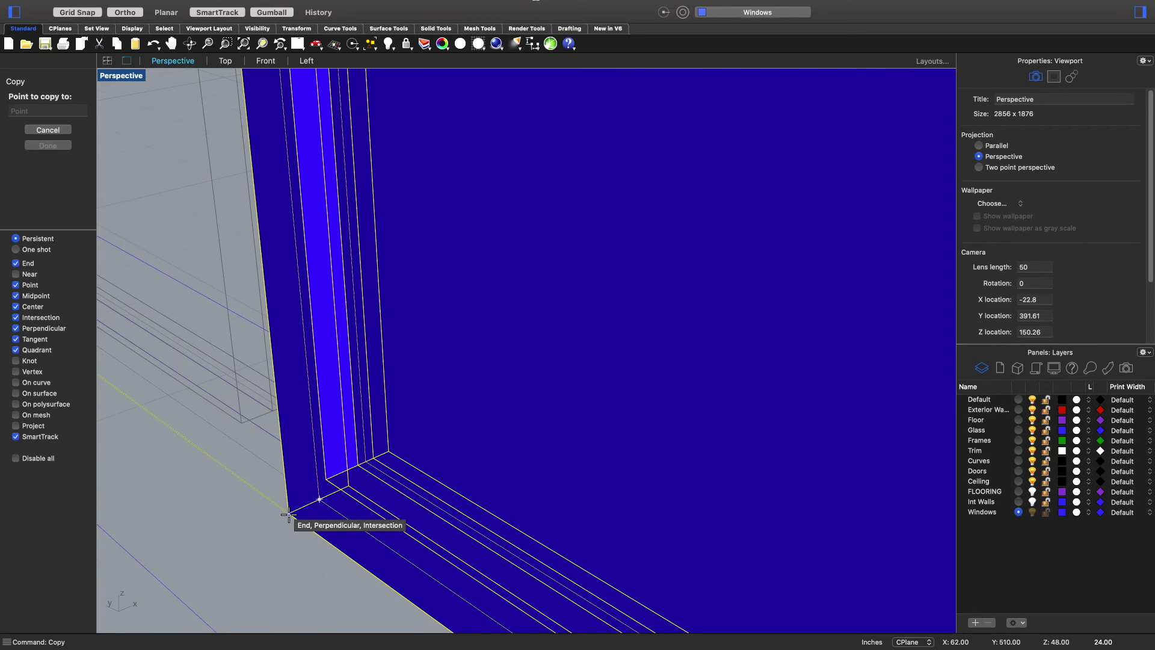
{"action": "left_click", "coordinate": [288, 514]}
{"action": "scroll", "coordinate": [295, 520], "scroll_direction": "down", "scroll_amount": 10}
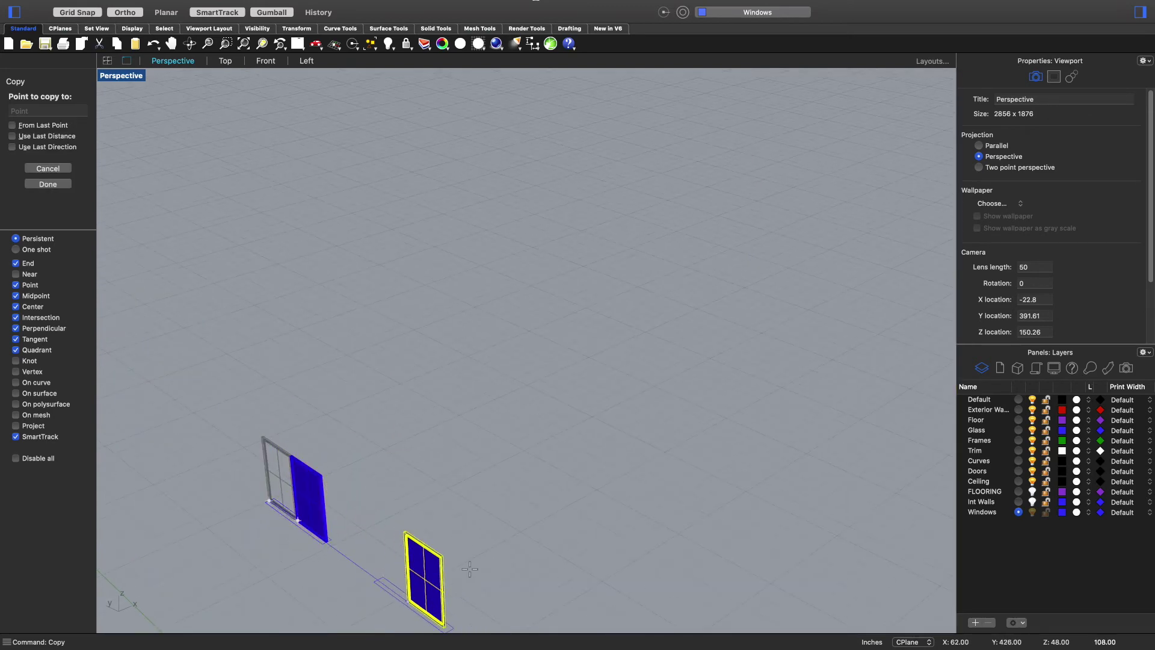
{"action": "key", "text": "Return"}
{"action": "scroll", "coordinate": [325, 501], "scroll_direction": "up", "scroll_amount": 5}
{"action": "key", "text": "Escape"}
- Move the original sash frame 0.5 inch in the negative X direction, perpendicular to the window plane
{"action": "right_click_drag", "start_coordinate": [325, 501], "coordinate": [307, 426]}
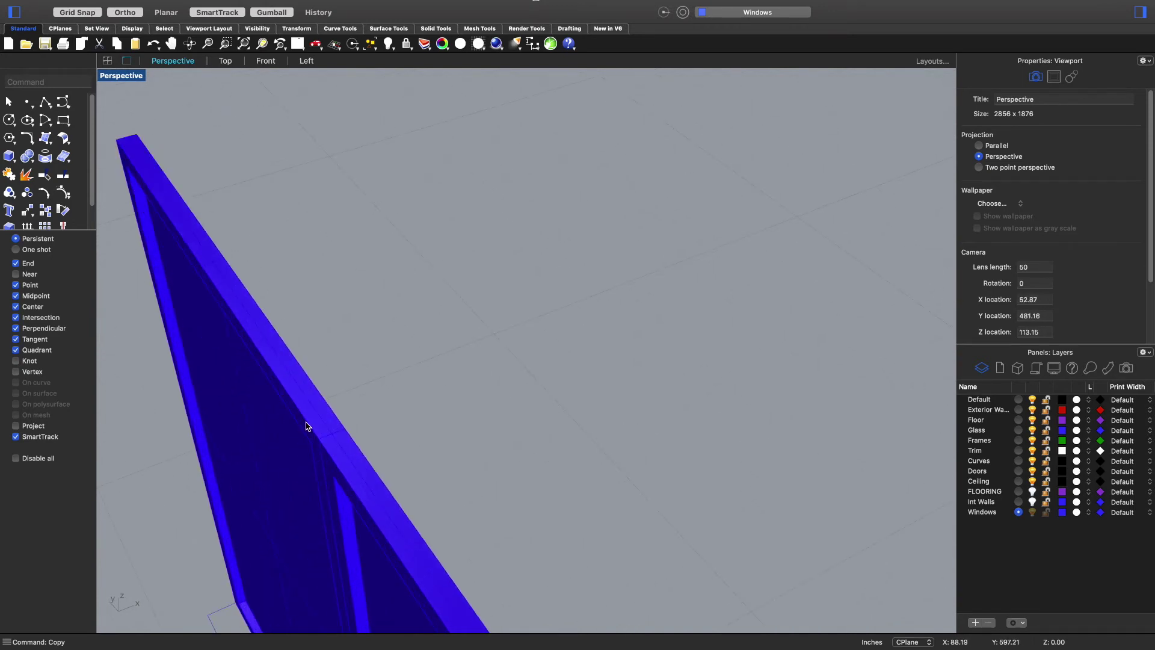
{"action": "left_click", "coordinate": [278, 452]}
{"action": "left_click", "coordinate": [340, 451]}
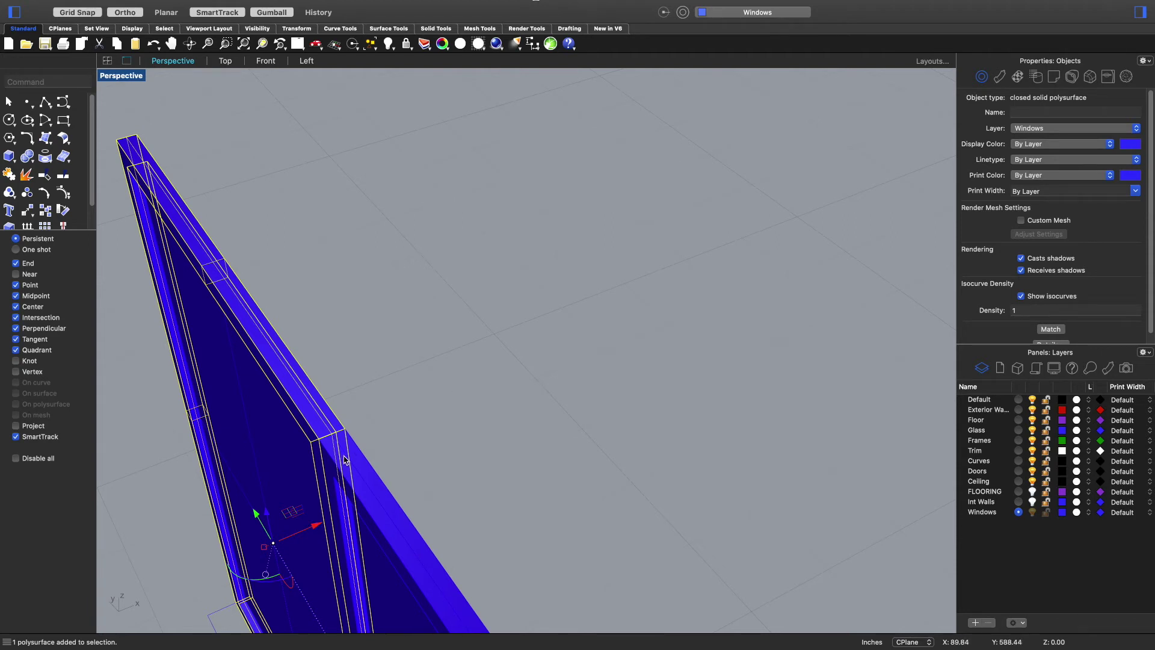
{"action": "type", "text": "m"}
{"action": "key", "text": "Return"}
{"action": "left_click", "coordinate": [464, 399]}
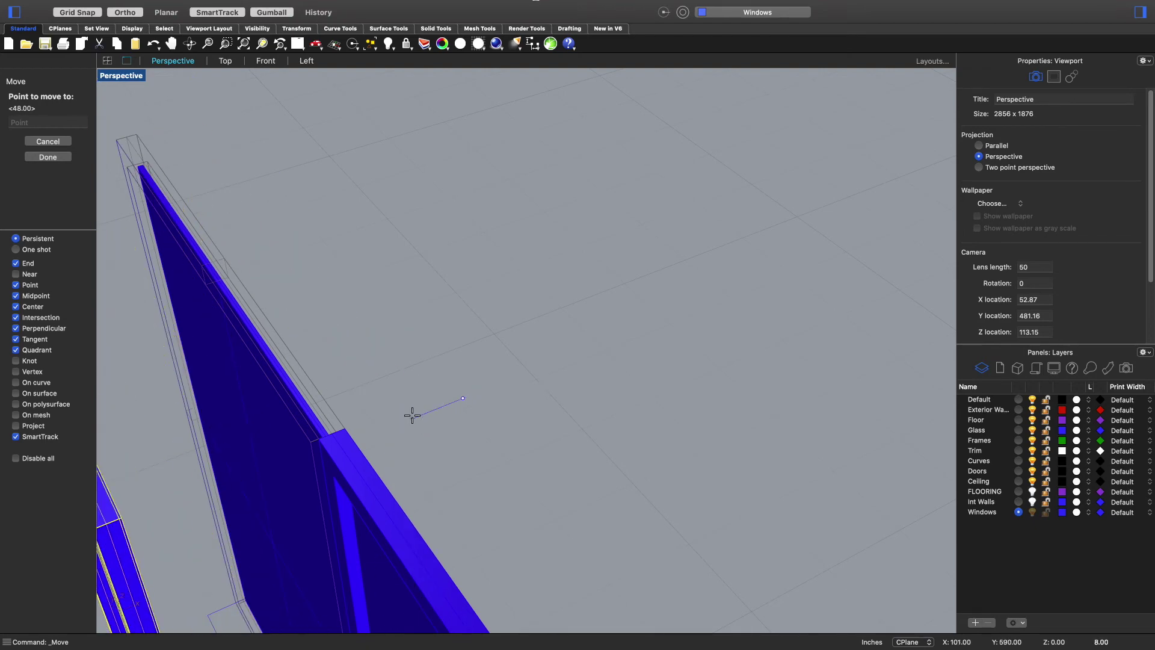
{"action": "type", "text": ".5"}
{"action": "key", "text": "Return"}
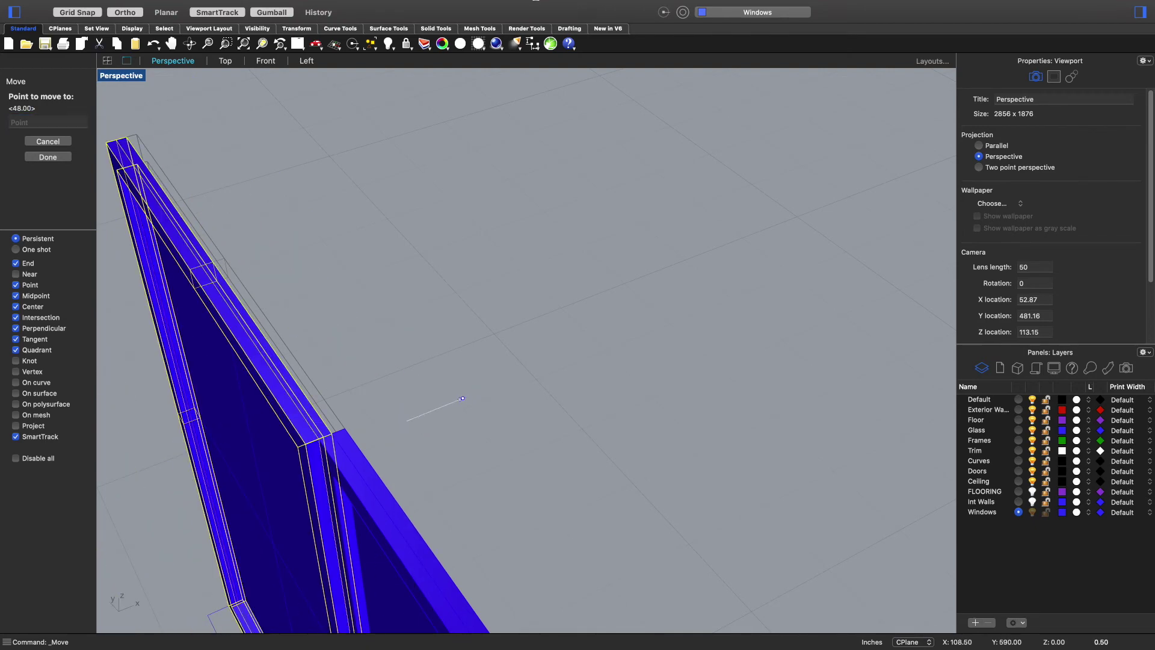
{"action": "left_click", "coordinate": [423, 415]}
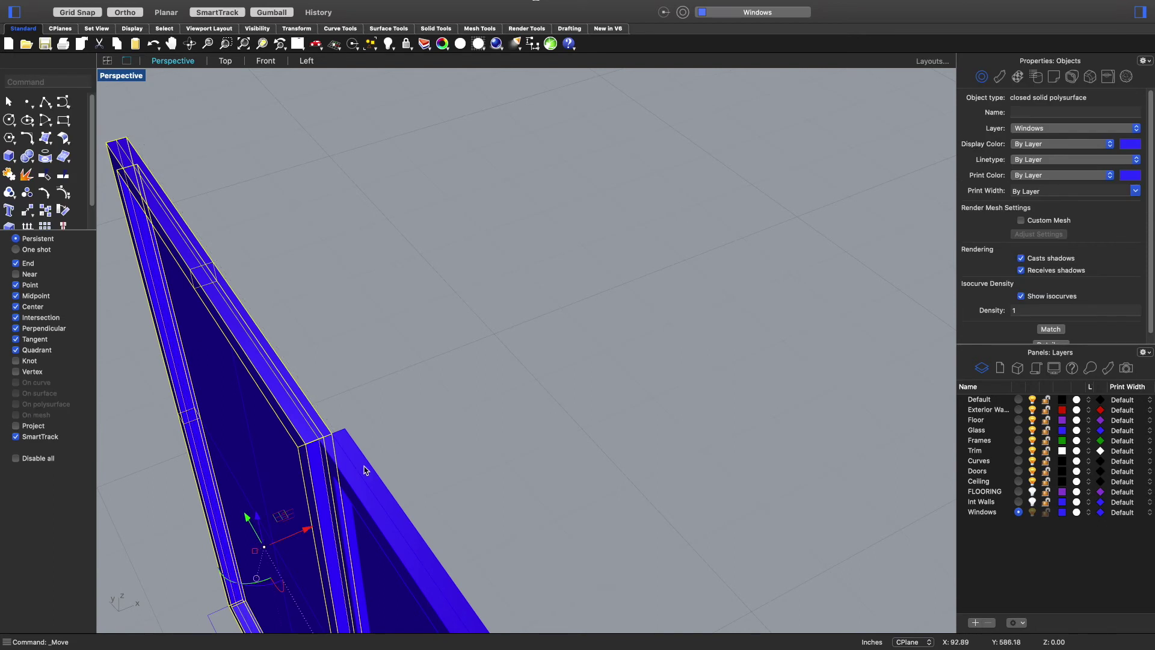
{"action": "key", "text": "Escape"}
- Move the second sash's frame and pane 0.5 inch in the positive X direction, away from the first sash
{"action": "left_click", "coordinate": [370, 502]}
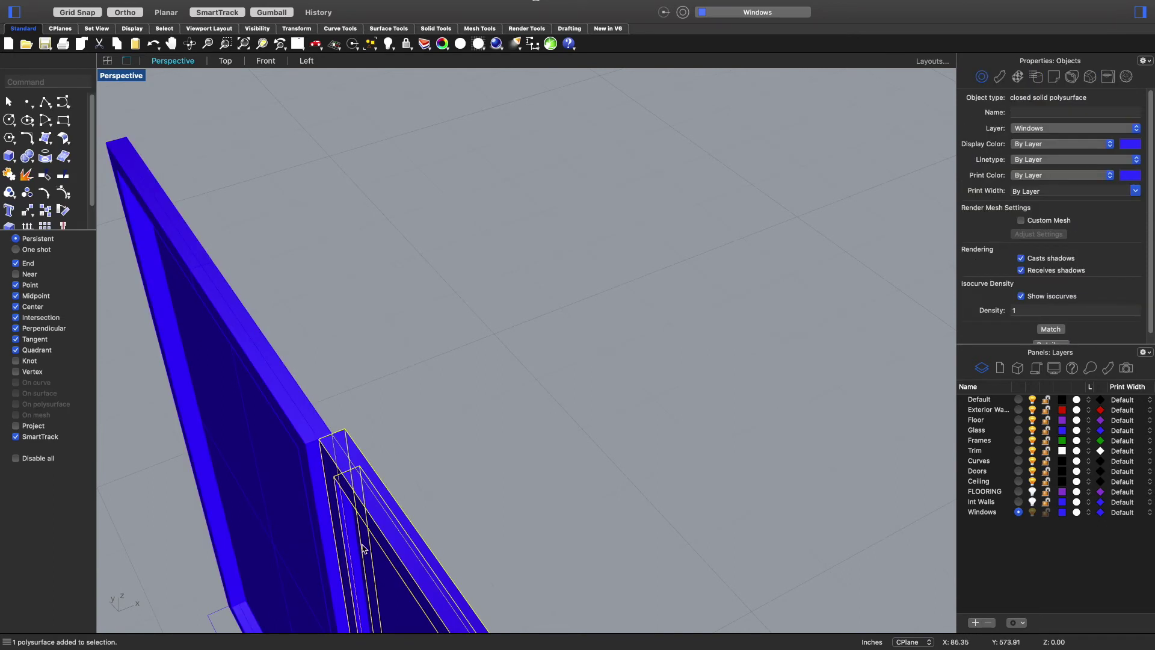
{"action": "left_click", "coordinate": [391, 523]}
{"action": "key", "text": "Escape"}
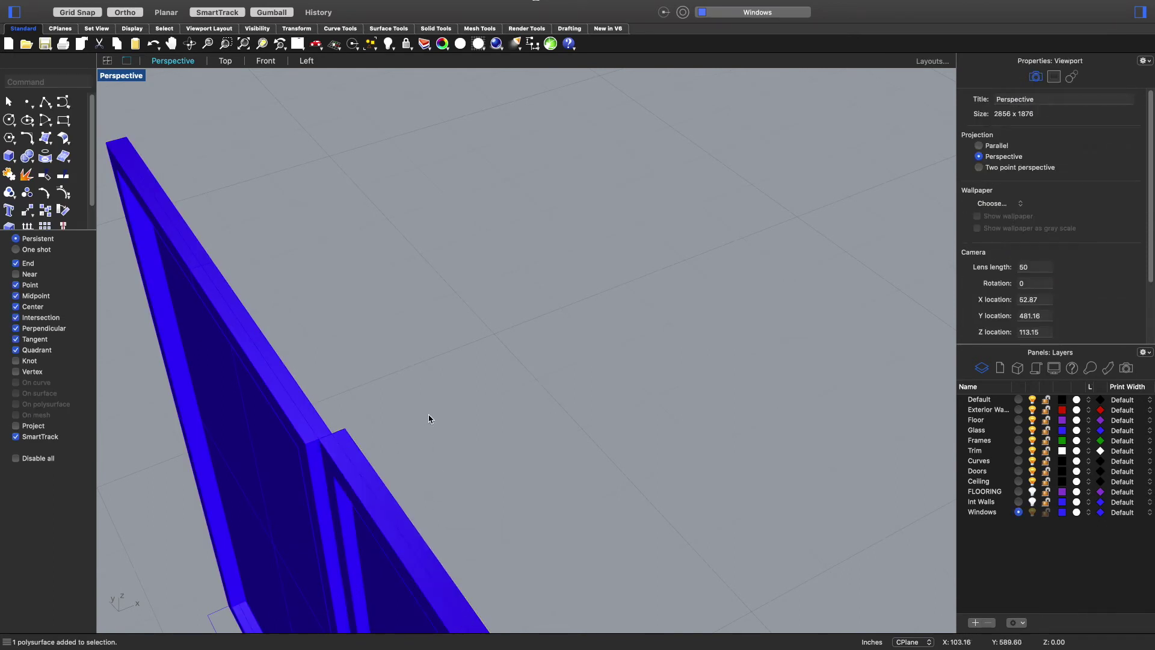
{"action": "type", "text": "m"}
{"action": "key", "text": "Return"}
{"action": "left_click", "coordinate": [385, 512]}
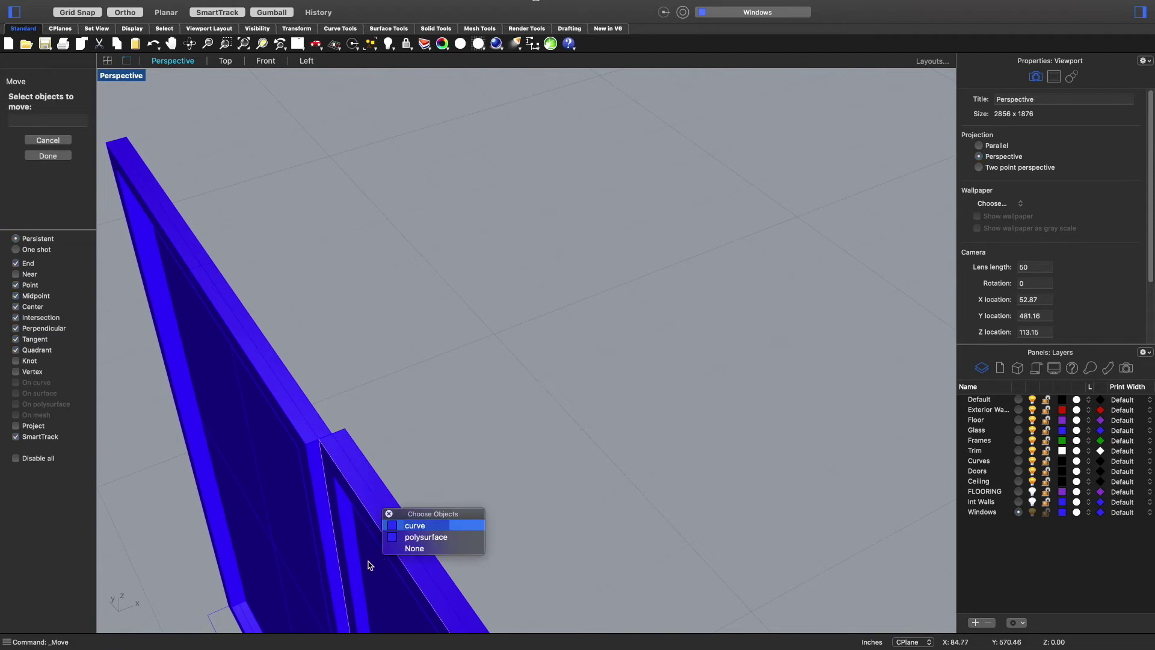
{"action": "left_click", "coordinate": [413, 538]}
{"action": "left_click", "coordinate": [382, 581]}
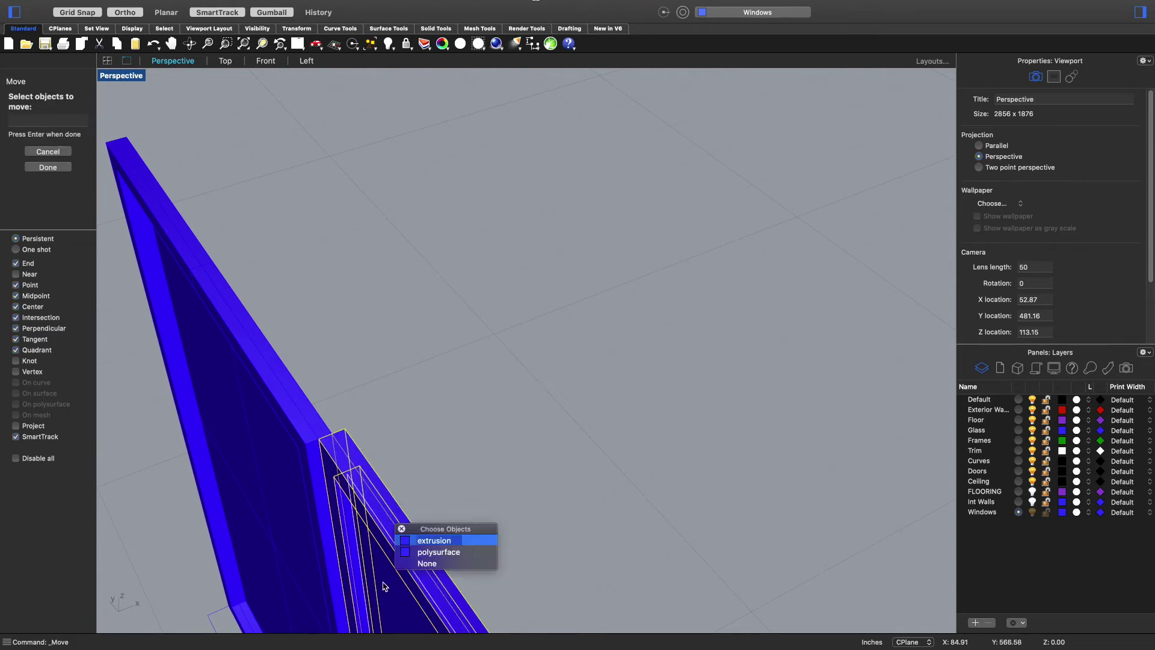
{"action": "left_click", "coordinate": [429, 553]}
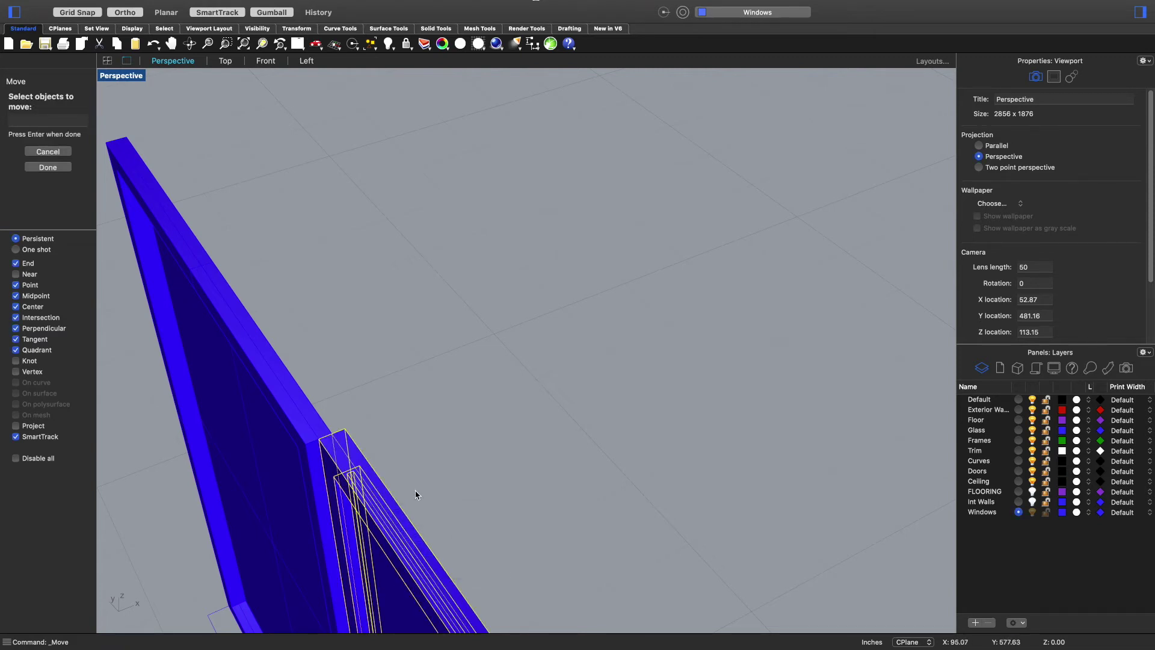
{"action": "key", "text": "Return"}
{"action": "left_click", "coordinate": [414, 467]}
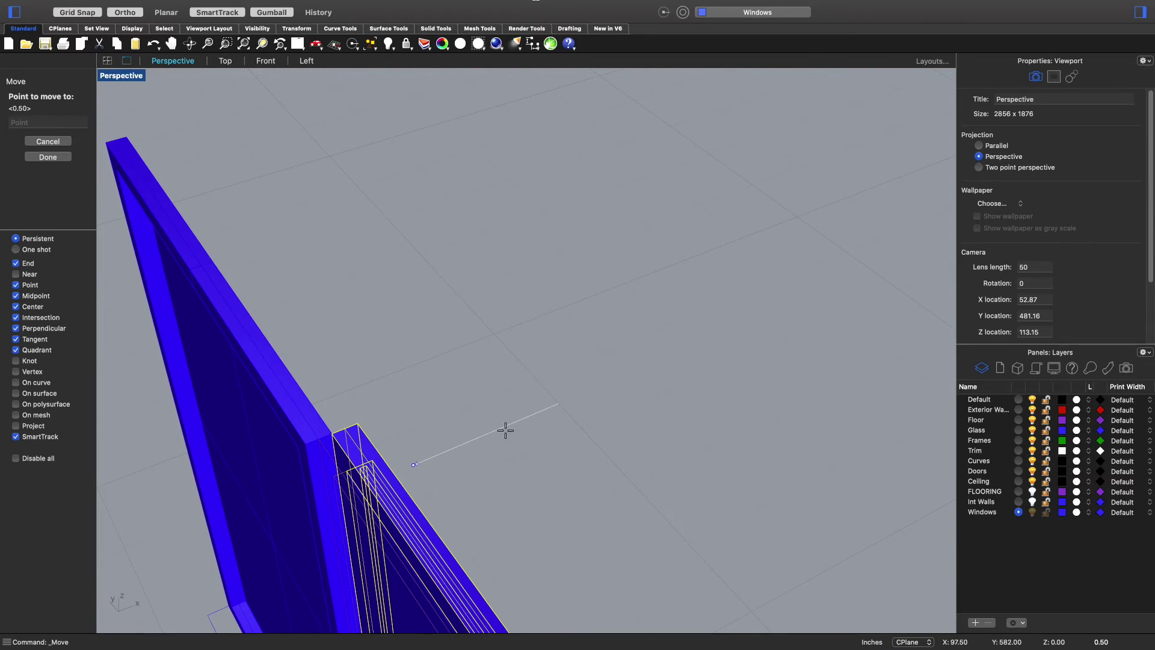
{"action": "key", "text": "Escape"}
- Make Exterior Walls the current layer and show all hidden objects around the window sashes
{"action": "mouse_move", "coordinate": [526, 394]}
{"action": "right_mouse_down"}
{"action": "mouse_move", "coordinate": [748, 429]}
{"action": "mouse_move", "coordinate": [697, 434]}
{"action": "mouse_move", "coordinate": [714, 480]}
{"action": "mouse_move", "coordinate": [725, 469]}
{"action": "mouse_move", "coordinate": [552, 395]}
{"action": "mouse_move", "coordinate": [513, 405]}
{"action": "right_mouse_up"}
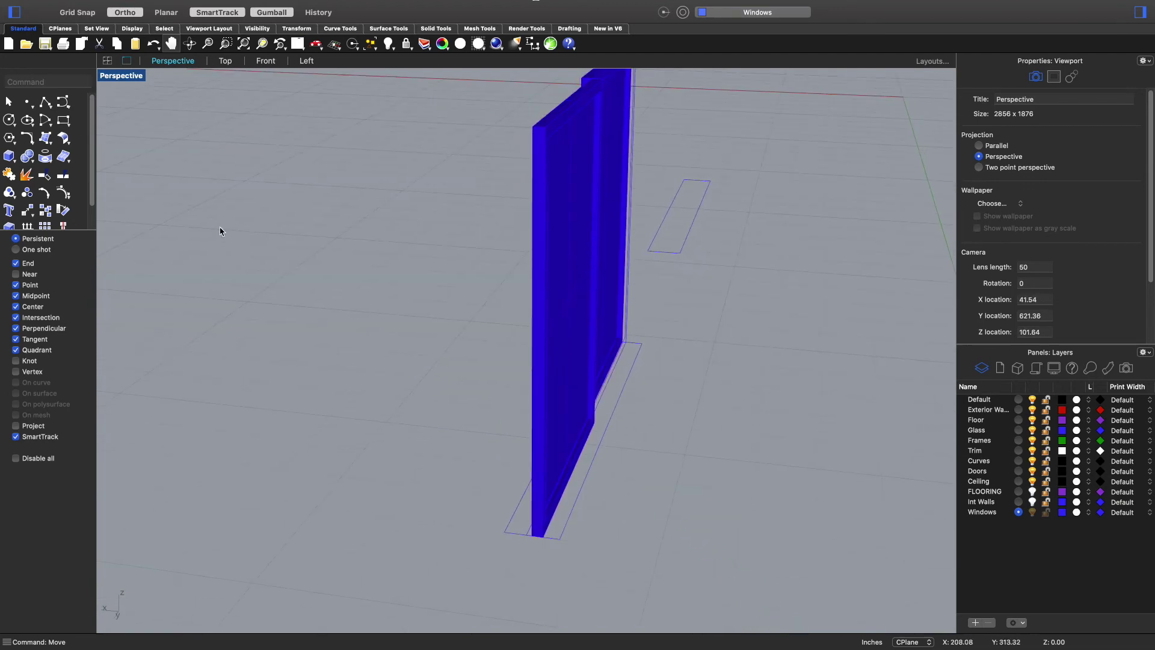
{"action": "left_click", "coordinate": [1019, 410]}
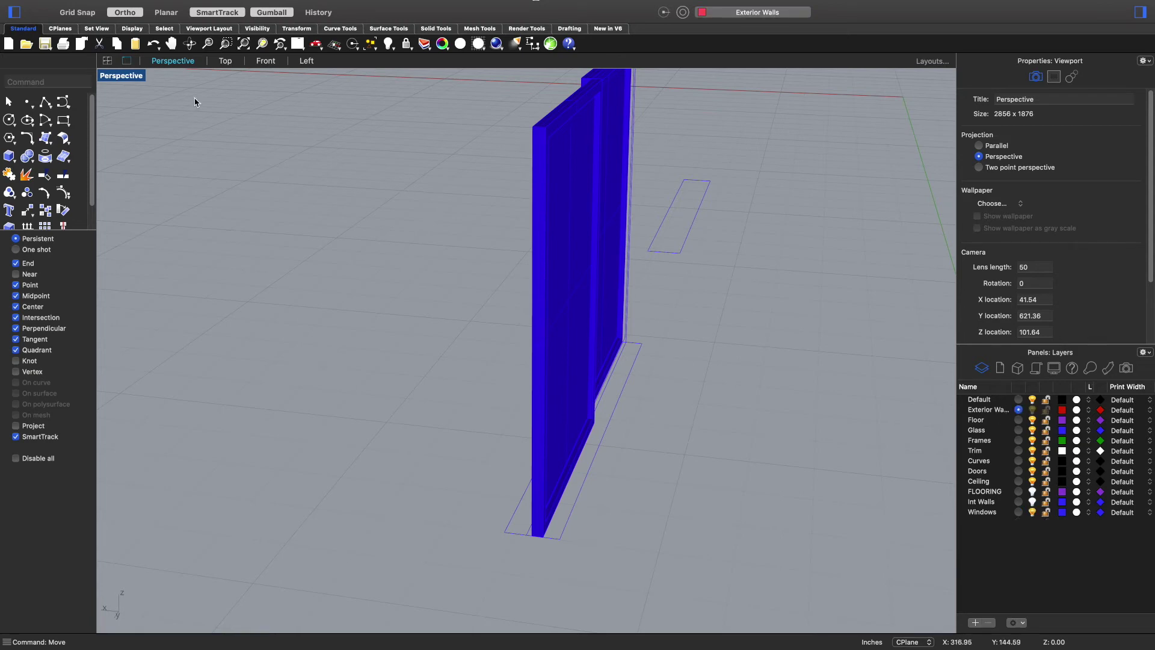
{"action": "left_click", "coordinate": [387, 47]}
- Examine how the paired sashes sit in the wall opening from inside and outside the house
{"action": "scroll", "coordinate": [369, 302], "scroll_direction": "up", "scroll_amount": 5}
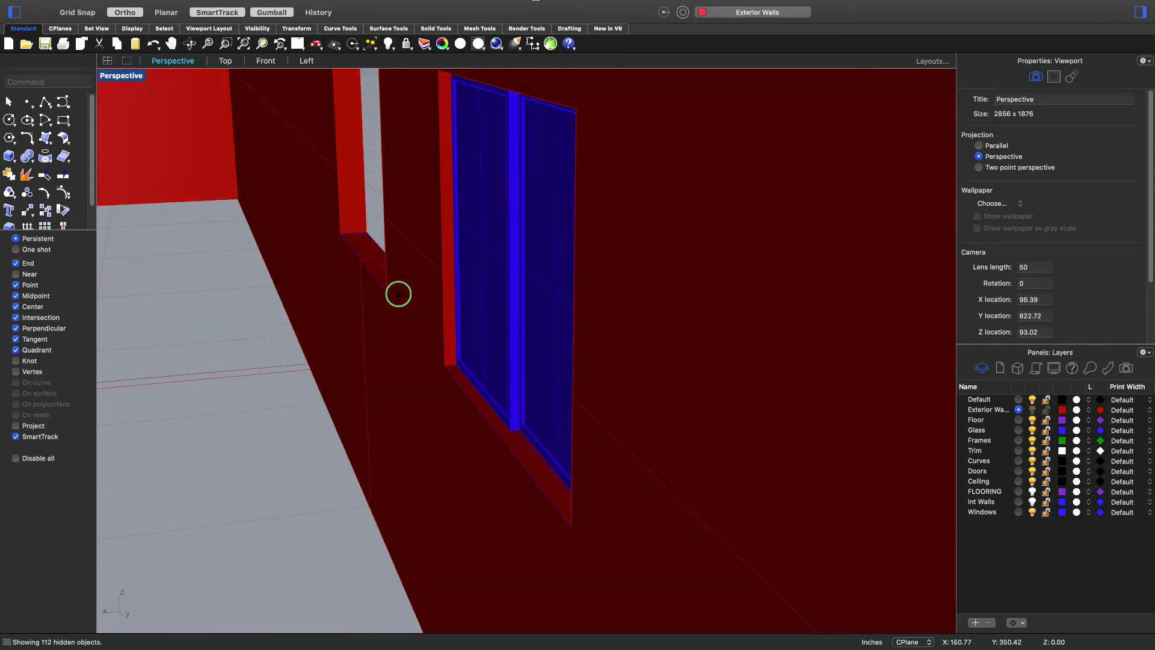
{"action": "scroll", "coordinate": [346, 290], "scroll_direction": "up", "scroll_amount": 2}
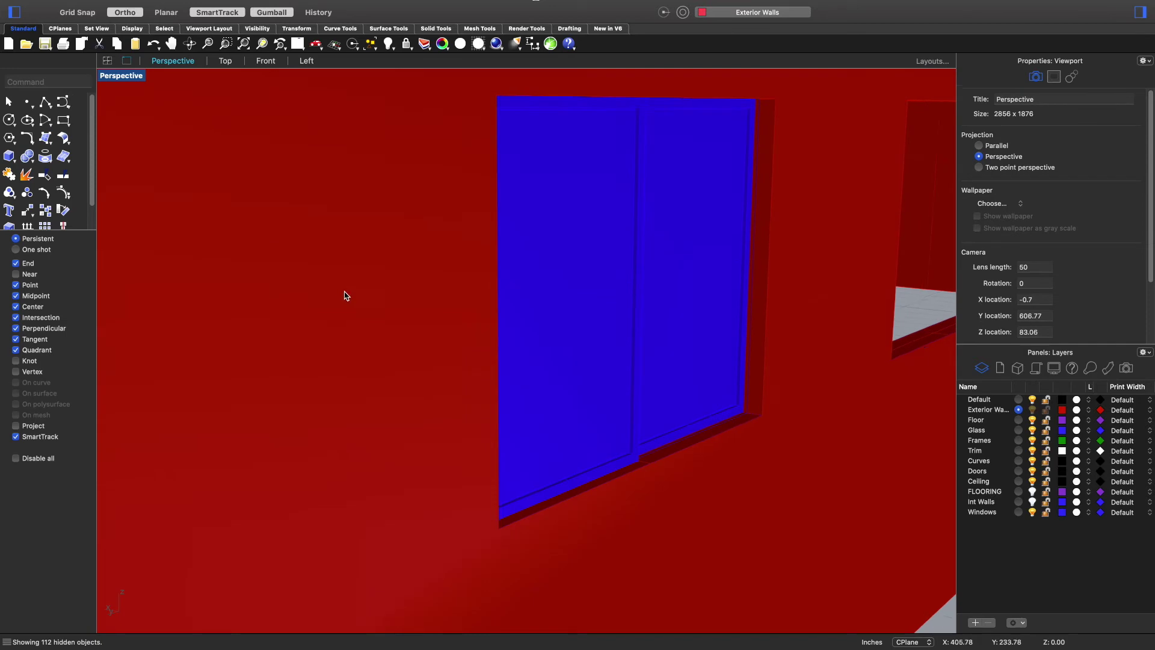
{"action": "scroll", "coordinate": [540, 392], "scroll_direction": "down", "scroll_amount": 10}
{"action": "right_click_drag", "start_coordinate": [449, 433], "coordinate": [412, 416]}
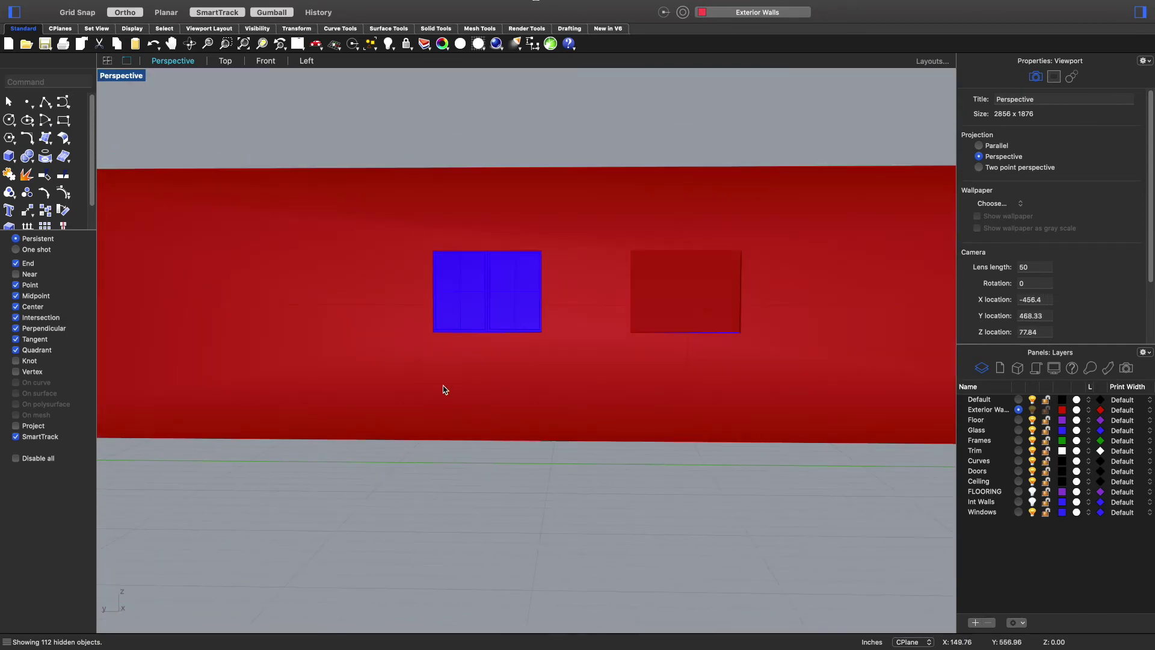
{"action": "scroll", "coordinate": [511, 277], "scroll_direction": "up", "scroll_amount": 8}
{"action": "scroll", "coordinate": [416, 344], "scroll_direction": "up", "scroll_amount": 4}
{"action": "mouse_move", "coordinate": [465, 323]}
{"action": "right_mouse_down"}
{"action": "mouse_move", "coordinate": [455, 316]}
{"action": "mouse_move", "coordinate": [474, 324]}
{"action": "right_mouse_up"}
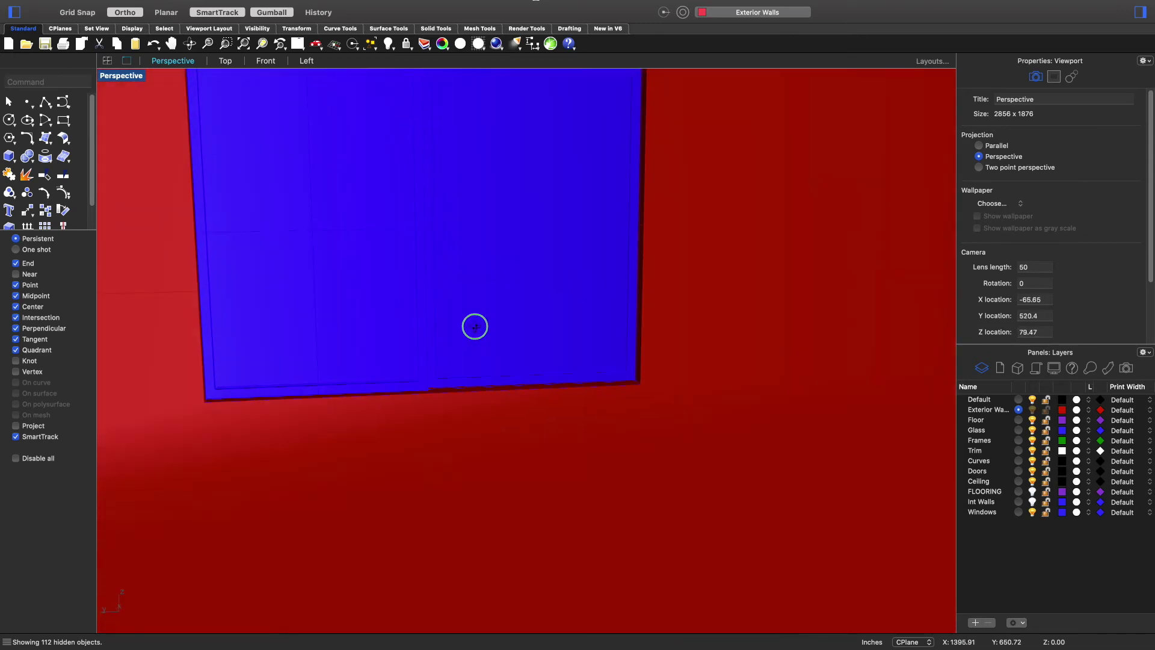
{"action": "scroll", "coordinate": [475, 328], "scroll_direction": "down", "scroll_amount": 5}
{"action": "scroll", "coordinate": [482, 325], "scroll_direction": "down", "scroll_amount": 2}
{"action": "left_click_drag", "start_coordinate": [330, 548], "coordinate": [597, 174]}
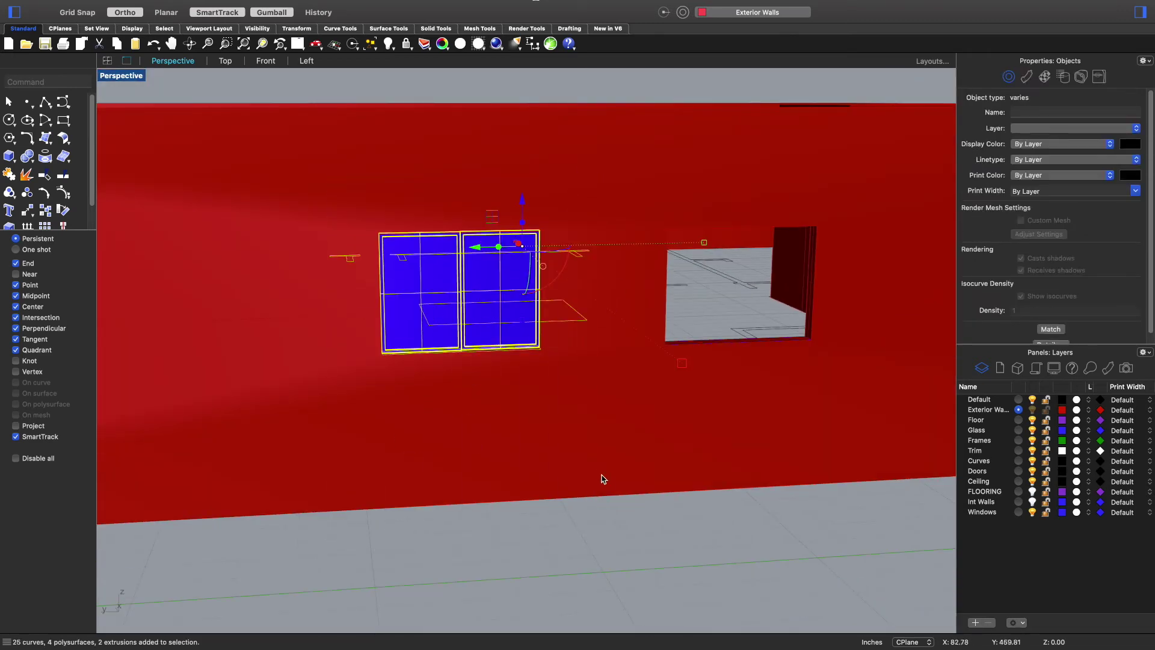
{"action": "key", "text": "Escape"}
{"action": "right_click_drag", "start_coordinate": [524, 462], "coordinate": [560, 492]}
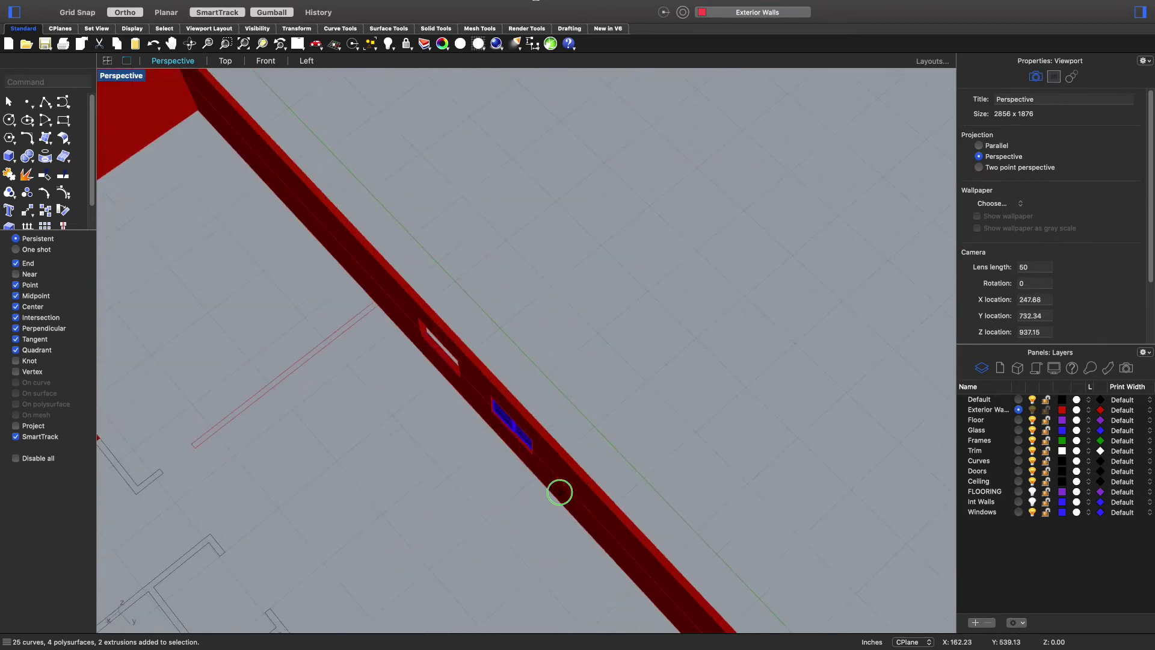
{"action": "left_click_drag", "start_coordinate": [444, 490], "coordinate": [558, 379]}
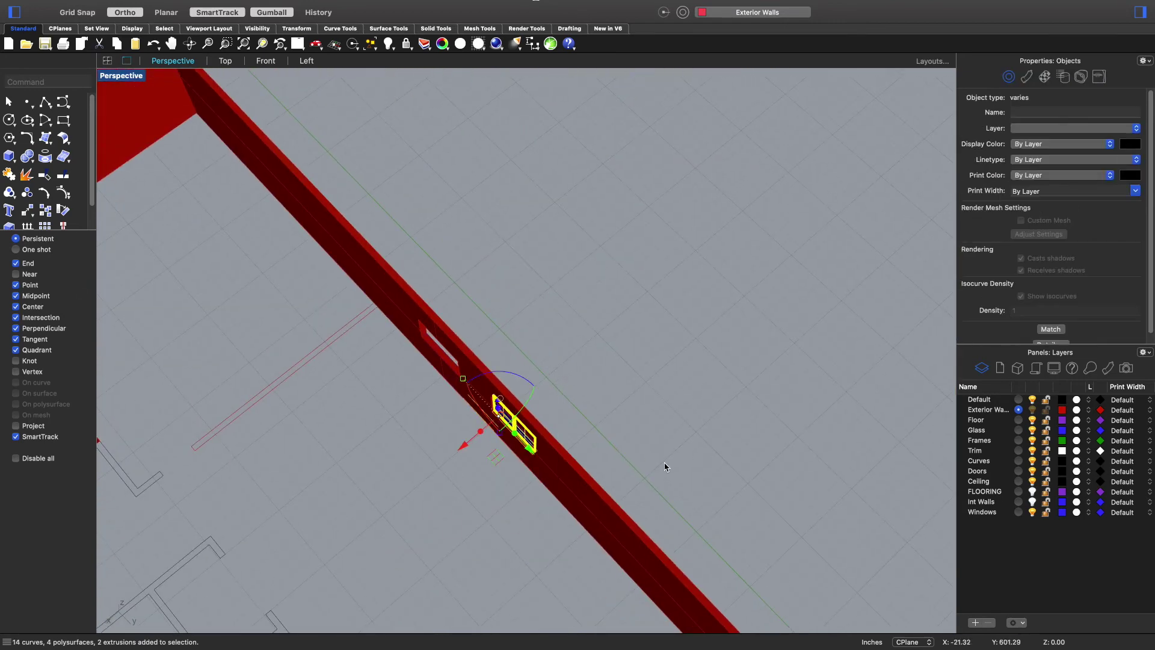
{"action": "key", "text": "Escape"}
{"action": "right_click_drag", "start_coordinate": [482, 480], "coordinate": [546, 434]}
{"action": "left_click", "coordinate": [546, 435]}
{"action": "key", "text": "Escape"}
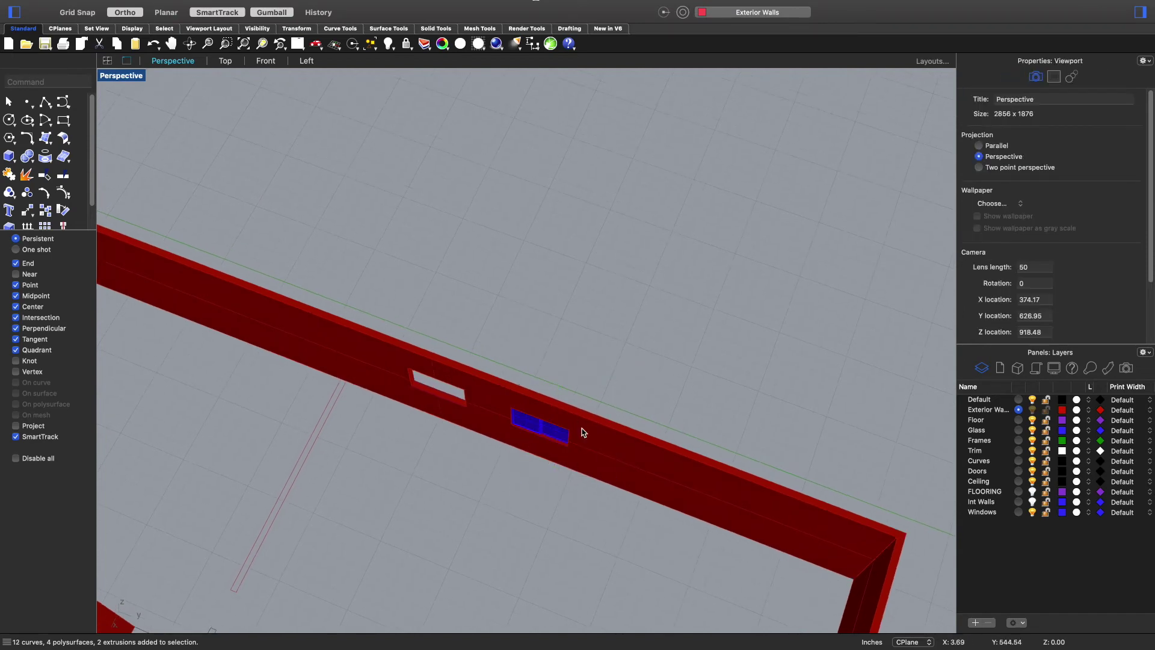
- Hide the two solid glass panes of the paired window sashes
{"action": "scroll", "coordinate": [534, 438], "scroll_direction": "up", "scroll_amount": 5}
{"action": "right_click_drag", "start_coordinate": [611, 457], "coordinate": [518, 449]}
{"action": "left_click", "coordinate": [518, 449]}
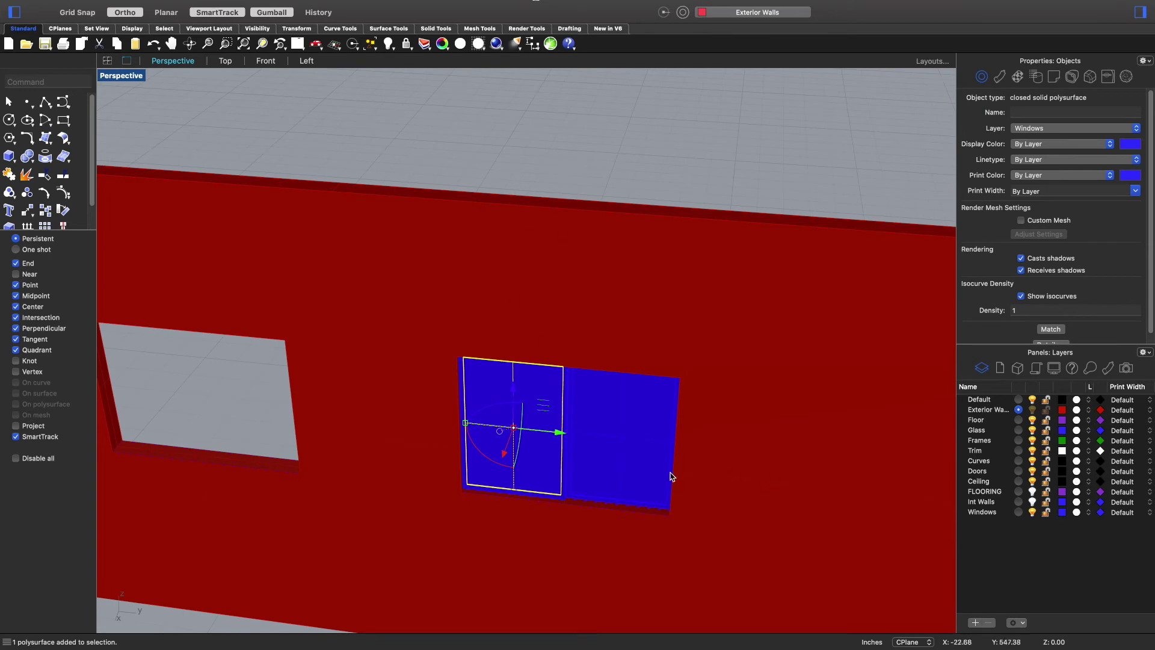
{"action": "left_click", "coordinate": [618, 451], "text": "shift"}
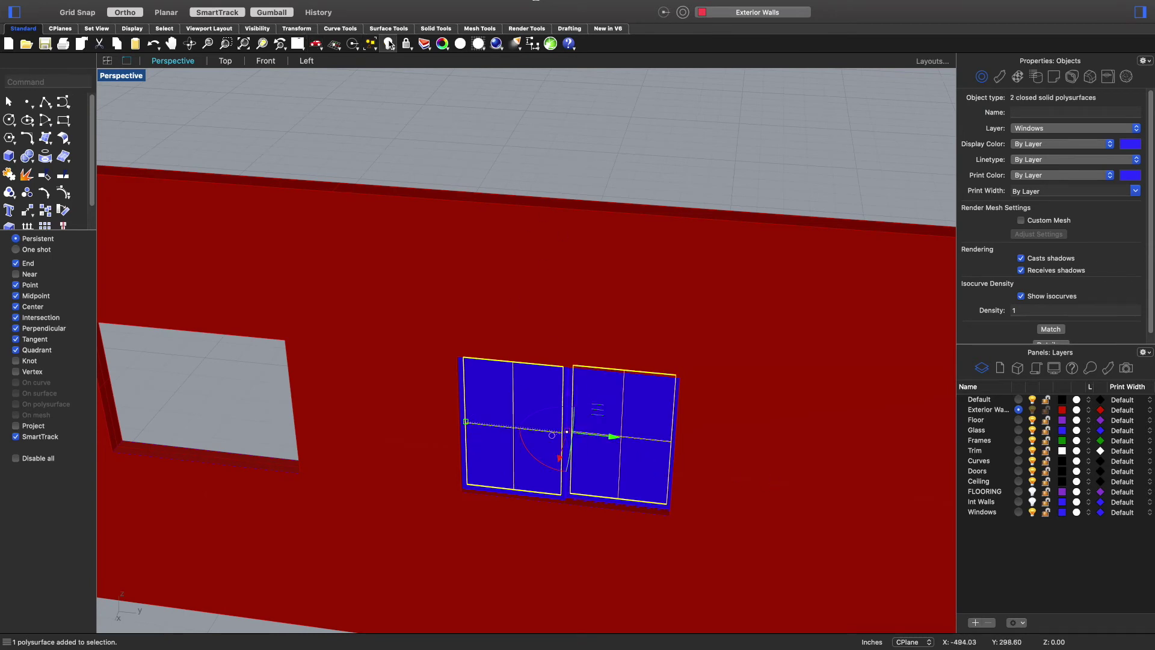
{"action": "key", "text": "Escape"}
- Hide both window sash frames and the leftover open extrusions inside them
{"action": "left_click", "coordinate": [569, 424]}
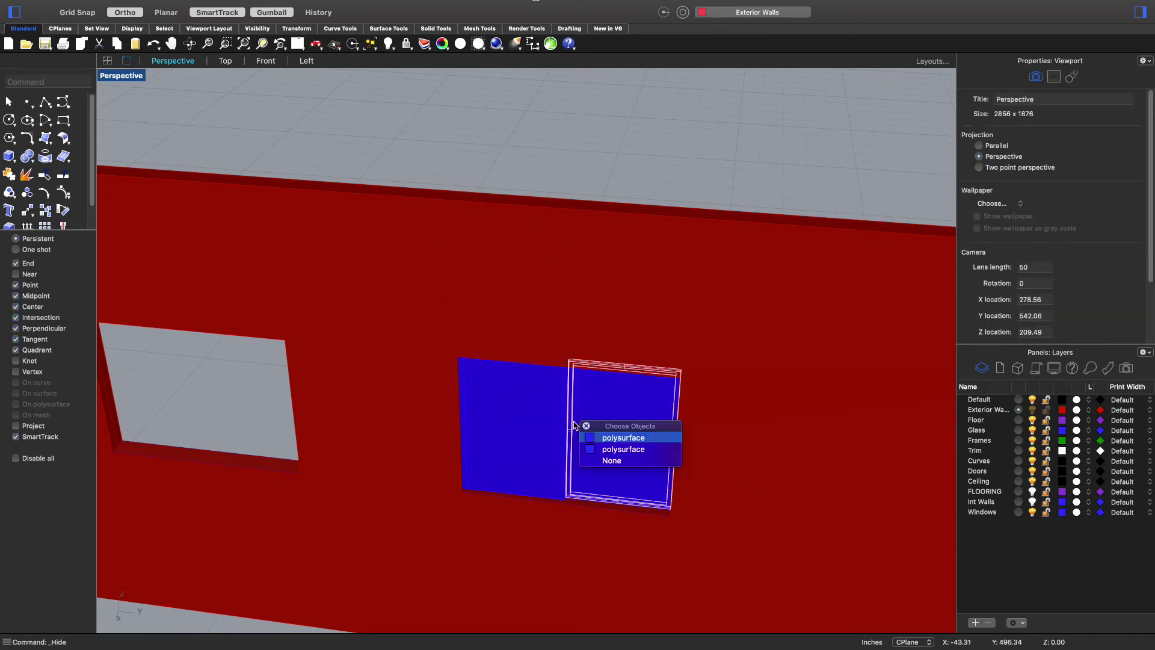
{"action": "key", "text": "Return"}
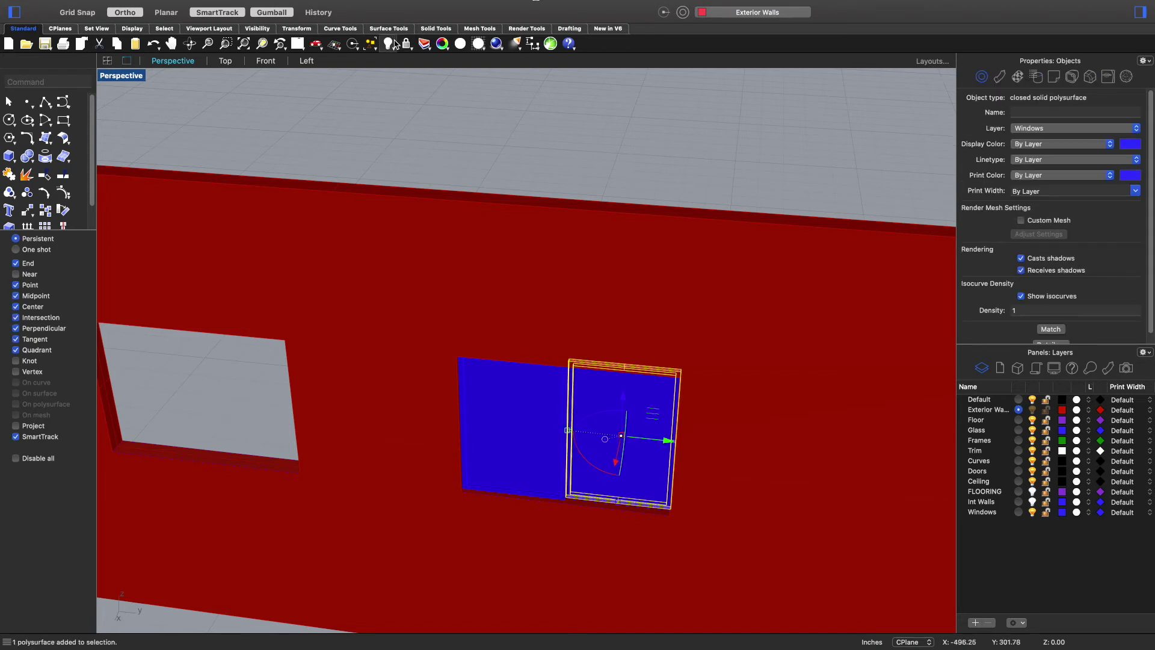
{"action": "key", "text": "Escape"}
{"action": "left_click", "coordinate": [606, 439]}
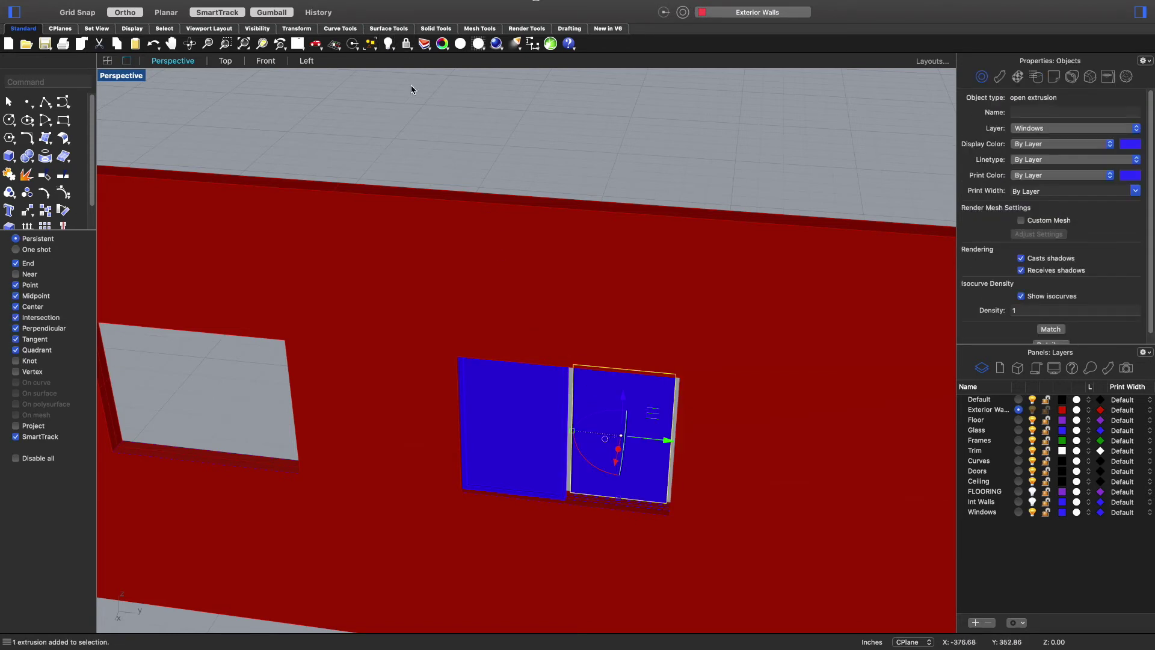
{"action": "key", "text": "Escape"}
{"action": "left_click", "coordinate": [516, 404]}
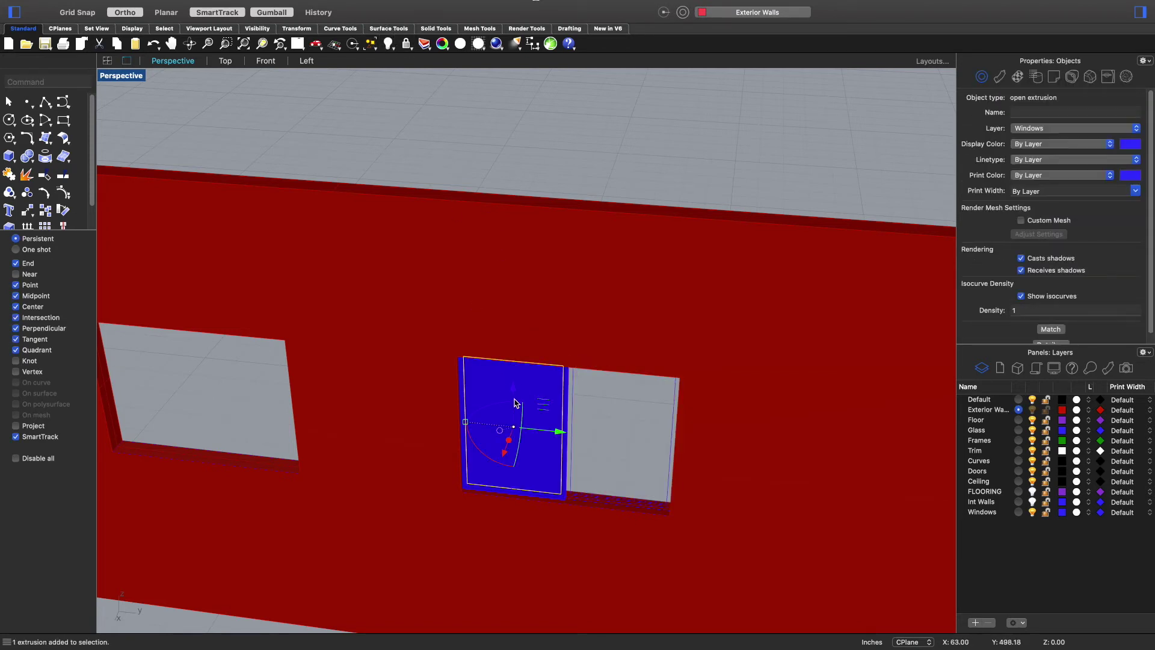
{"action": "left_click", "coordinate": [389, 43]}
{"action": "left_click", "coordinate": [566, 416]}
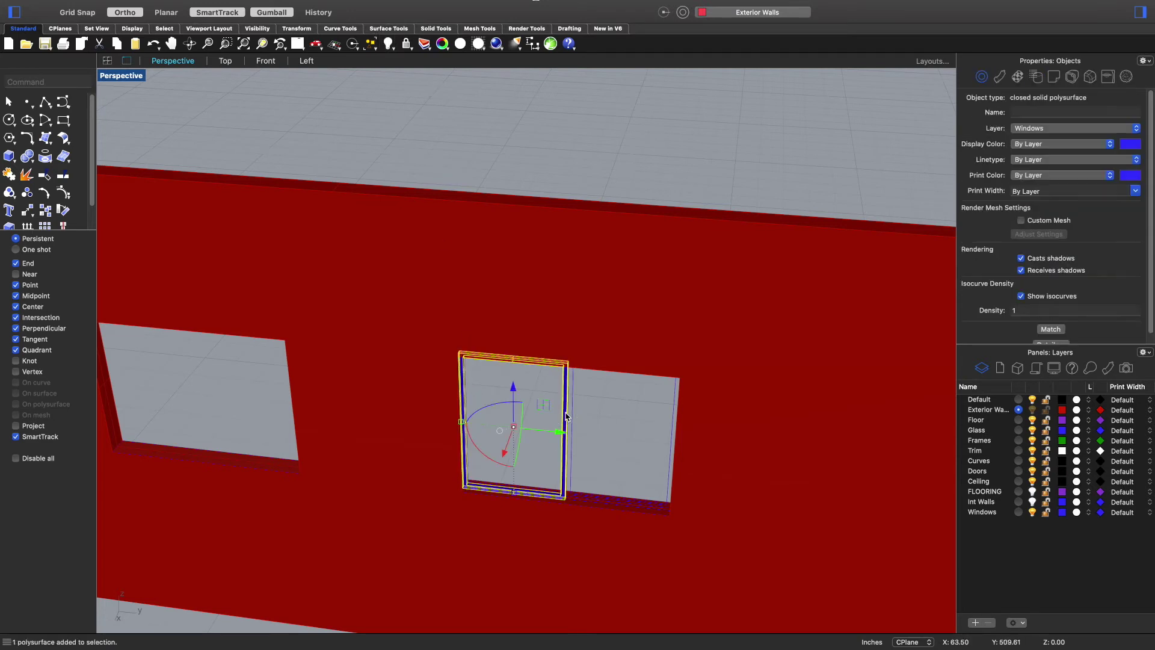
{"action": "left_click", "coordinate": [389, 44]}
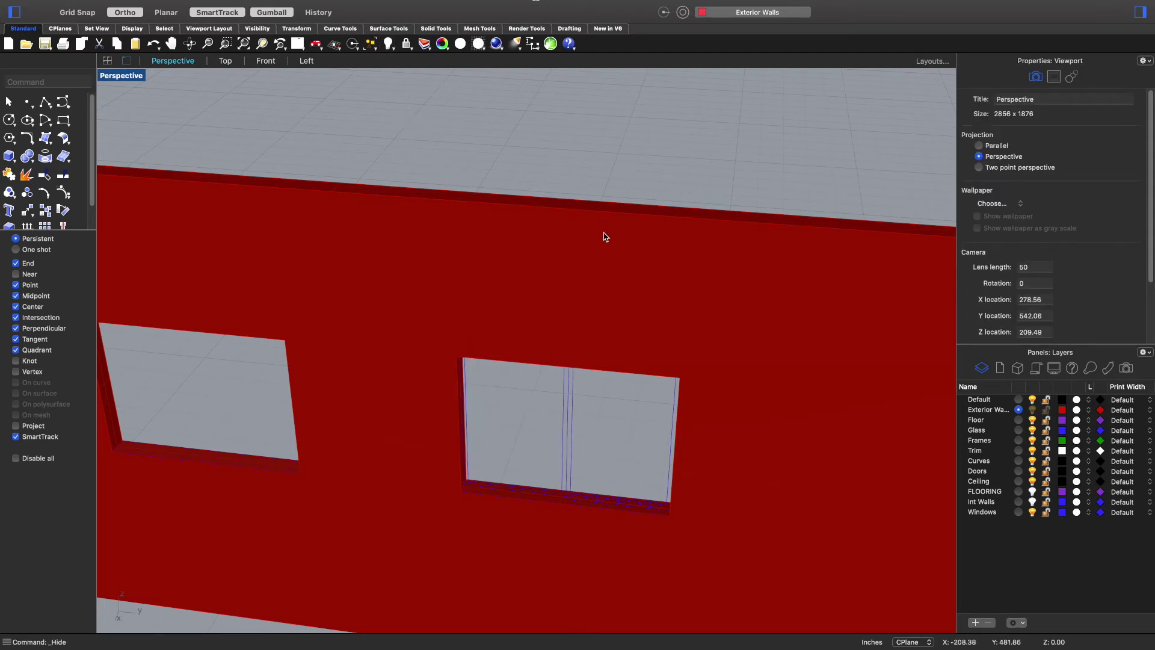
- Move the leftover construction curves around the window opening to the Curves layer and hide them
{"action": "scroll", "coordinate": [541, 265], "scroll_direction": "down", "scroll_amount": 3}
{"action": "left_click_drag", "start_coordinate": [612, 580], "coordinate": [651, 566]}
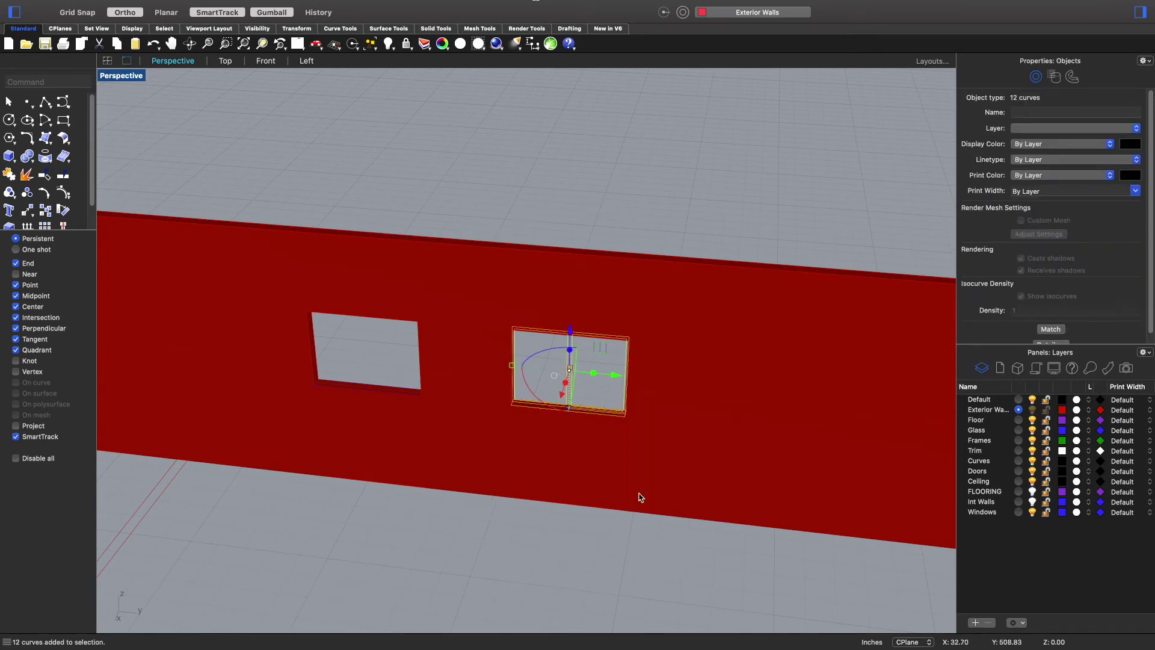
{"action": "right_click", "coordinate": [980, 466]}
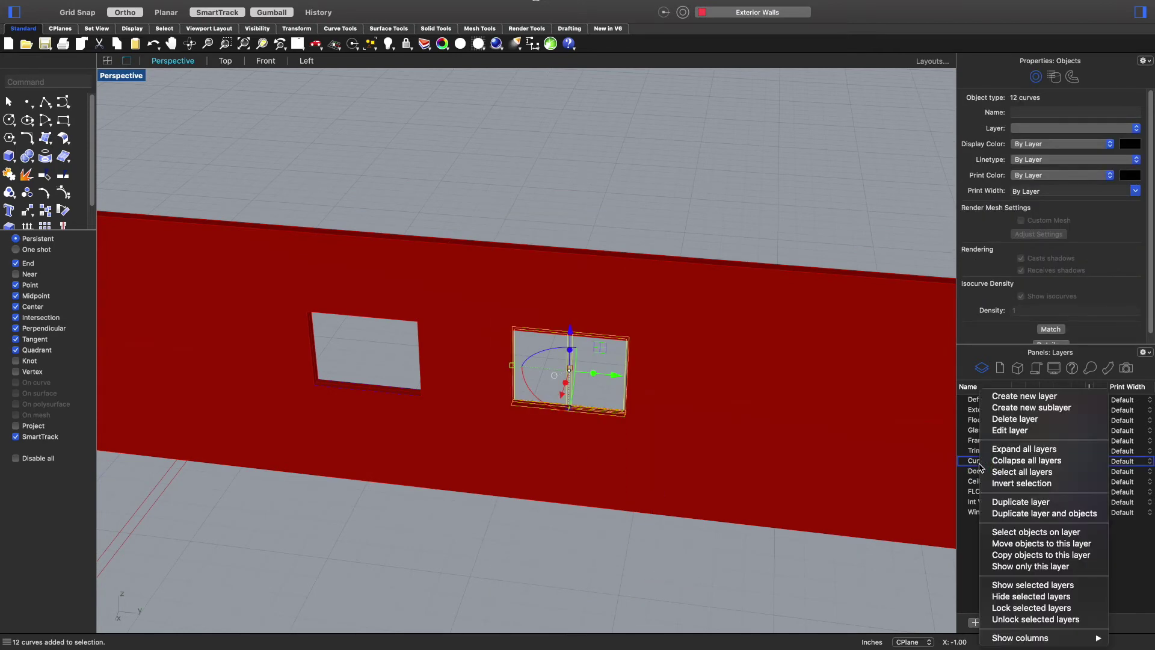
{"action": "left_click", "coordinate": [1016, 544]}
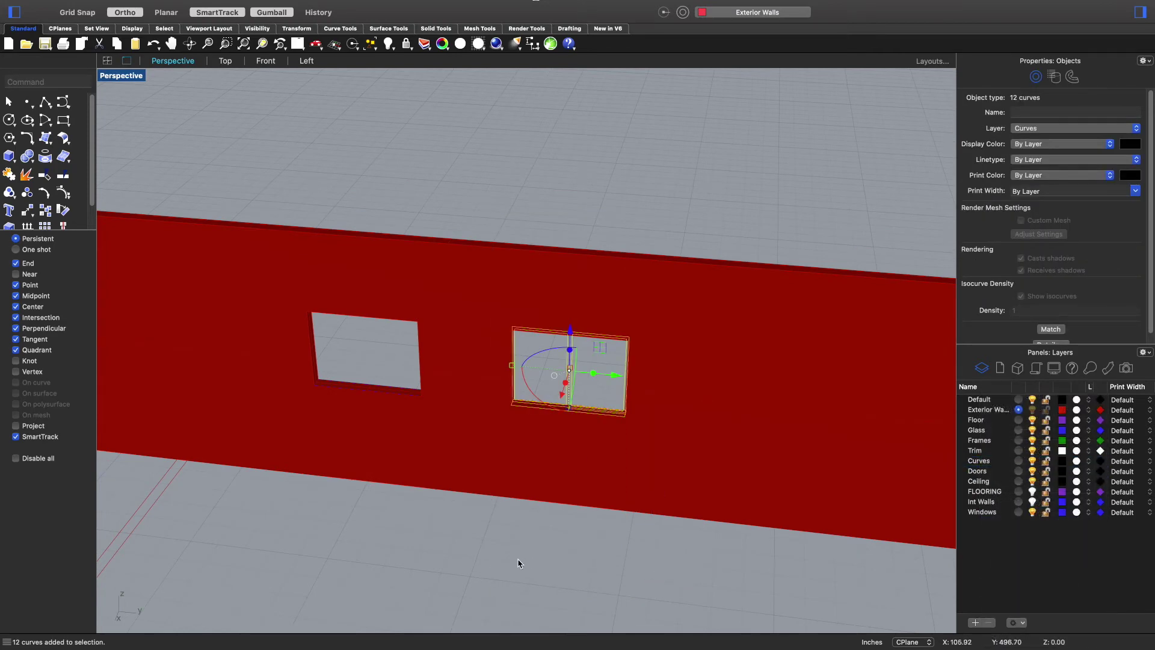
{"action": "left_click", "coordinate": [518, 561]}
{"action": "left_click_drag", "start_coordinate": [454, 581], "coordinate": [688, 295]}
{"action": "left_click", "coordinate": [387, 45]}
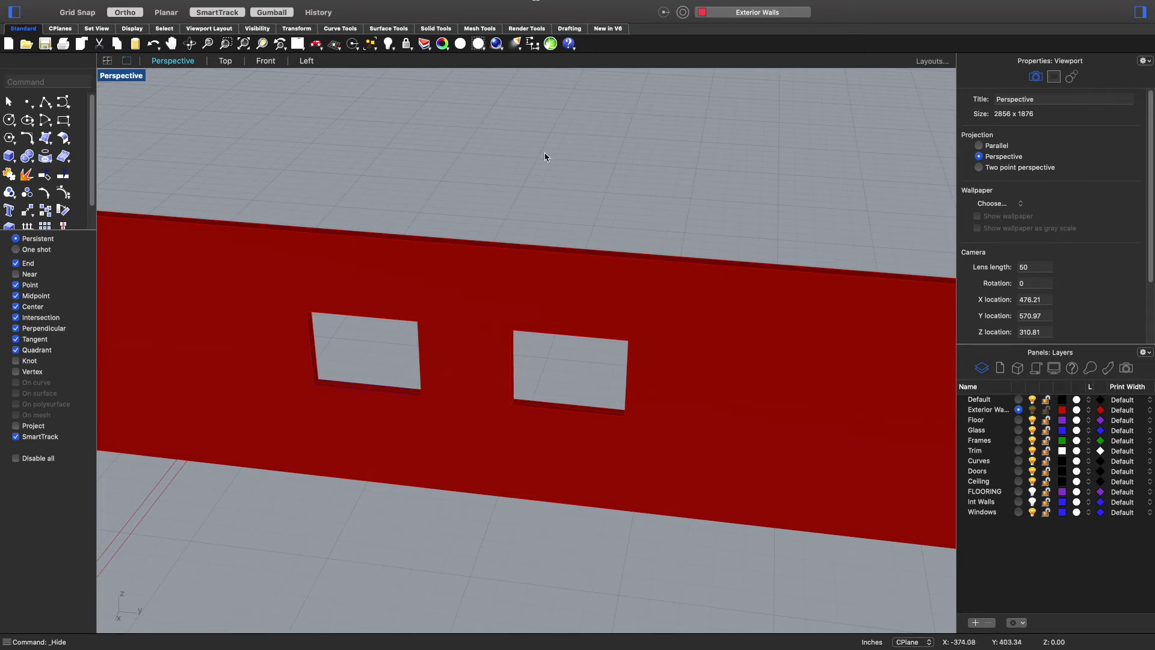
- Bring back only the two sash frames and their solid glass panes with ShowSelected
{"action": "right_click", "coordinate": [602, 163]}
{"action": "left_click", "coordinate": [626, 185]}
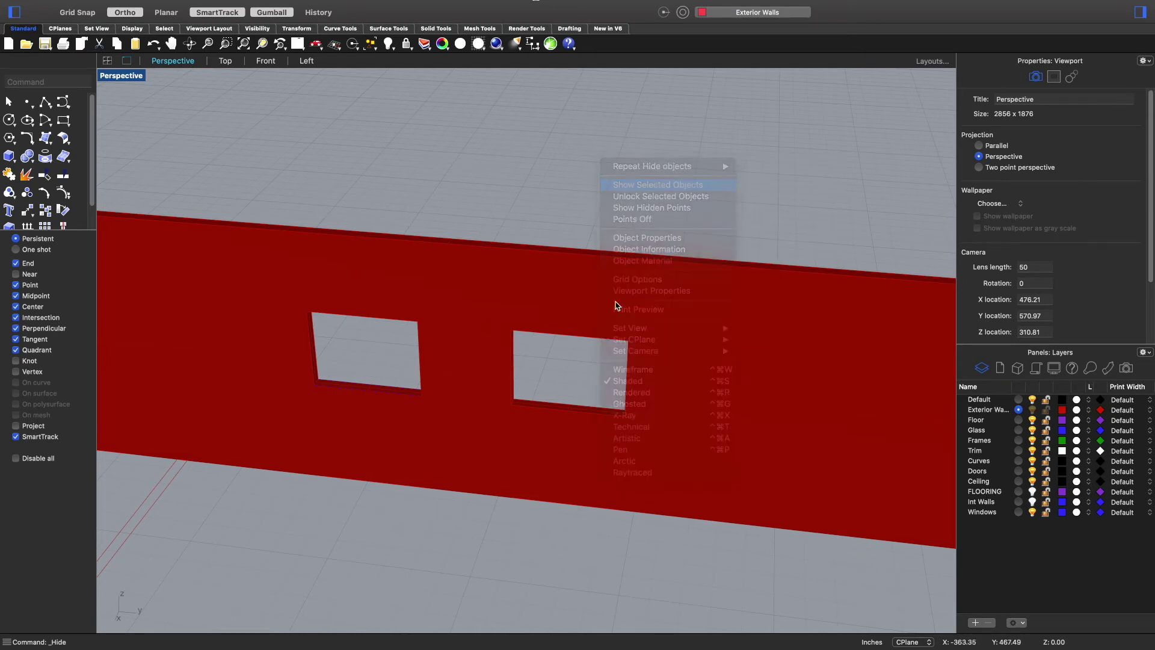
{"action": "left_click", "coordinate": [543, 380]}
{"action": "left_click", "coordinate": [588, 377]}
{"action": "scroll", "coordinate": [574, 370], "scroll_direction": "up", "scroll_amount": 5}
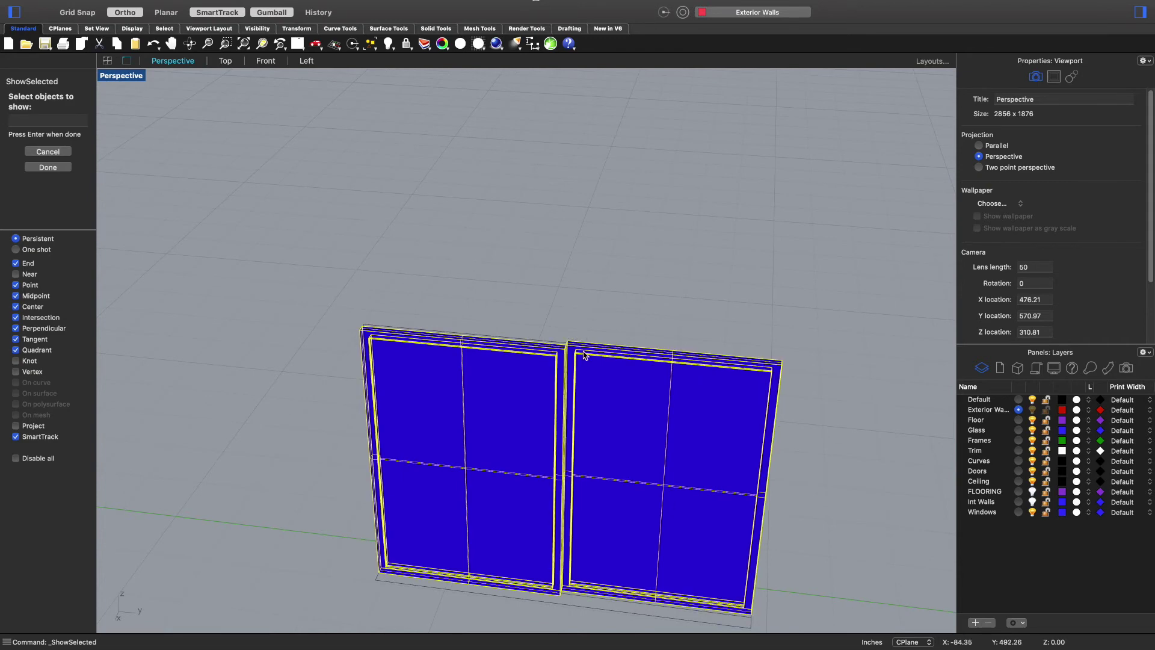
{"action": "key", "text": "Return"}
- Group the two sash frames and their glass panes into one window unit
{"action": "scroll", "coordinate": [624, 405], "scroll_direction": "down", "scroll_amount": 5}
{"action": "right_click_drag", "start_coordinate": [625, 405], "coordinate": [457, 211]}
{"action": "left_click_drag", "start_coordinate": [457, 211], "coordinate": [740, 543]}
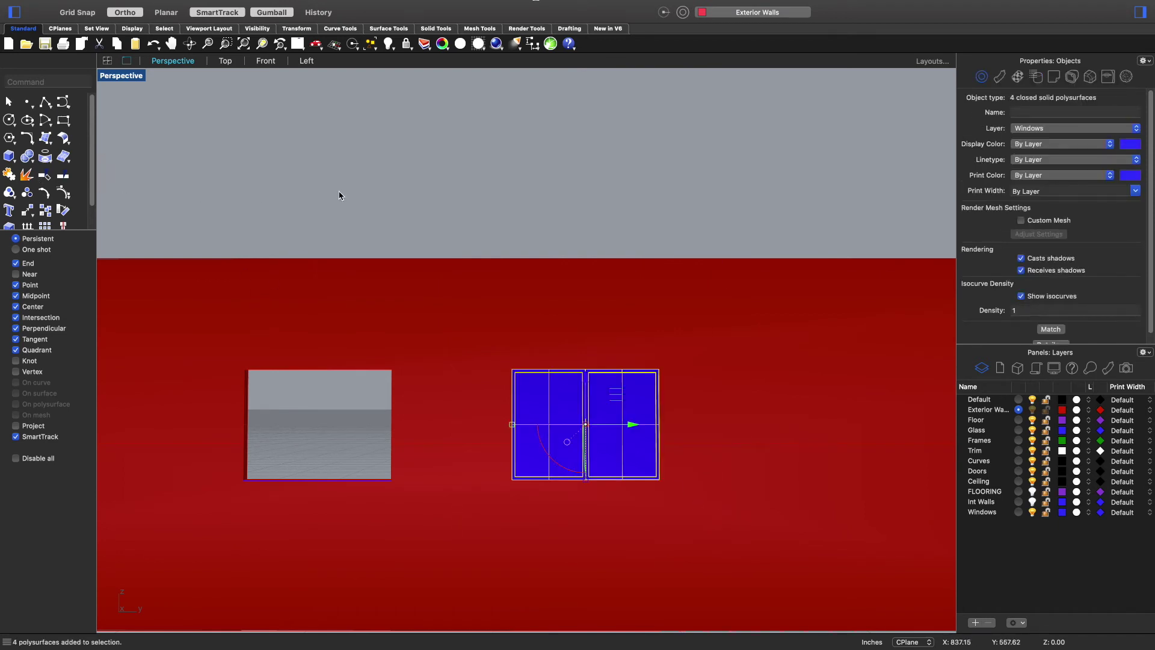
{"action": "type", "text": "up"}
{"action": "key", "text": "Return"}
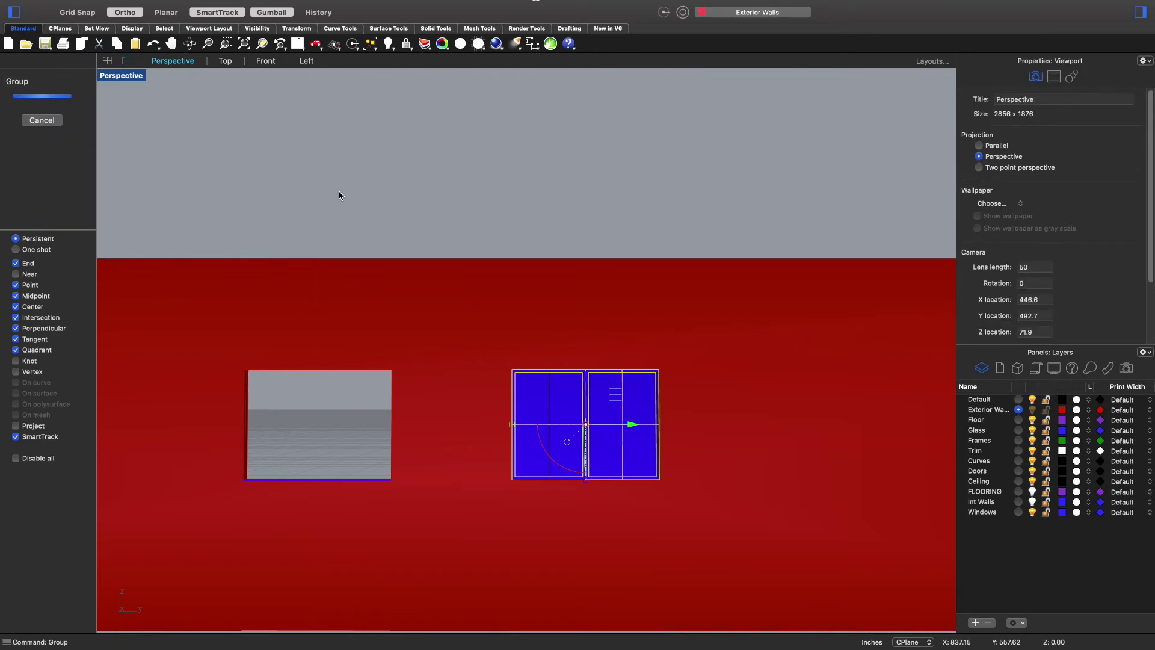
- Select the grouped window in the exterior wall and examine its position beside the empty opening
{"action": "scroll", "coordinate": [340, 195], "scroll_direction": "up", "scroll_amount": 3}
{"action": "scroll", "coordinate": [578, 295], "scroll_direction": "down", "scroll_amount": 4}
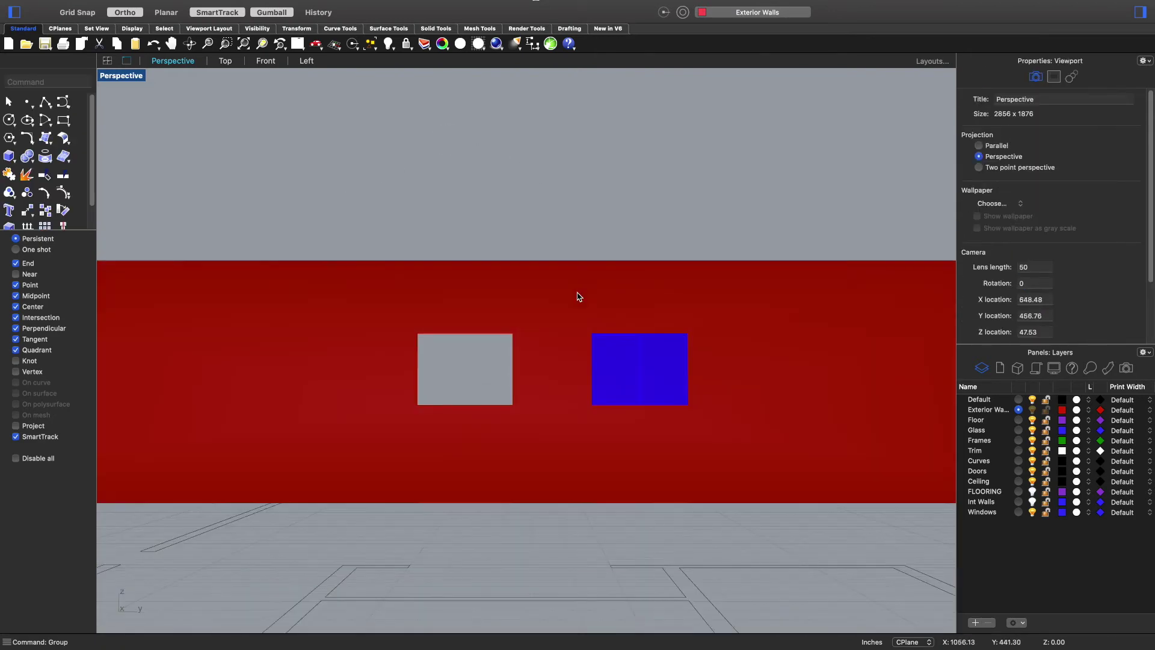
{"action": "left_click", "coordinate": [644, 376]}
{"action": "right_click_drag", "start_coordinate": [655, 381], "coordinate": [464, 497]}
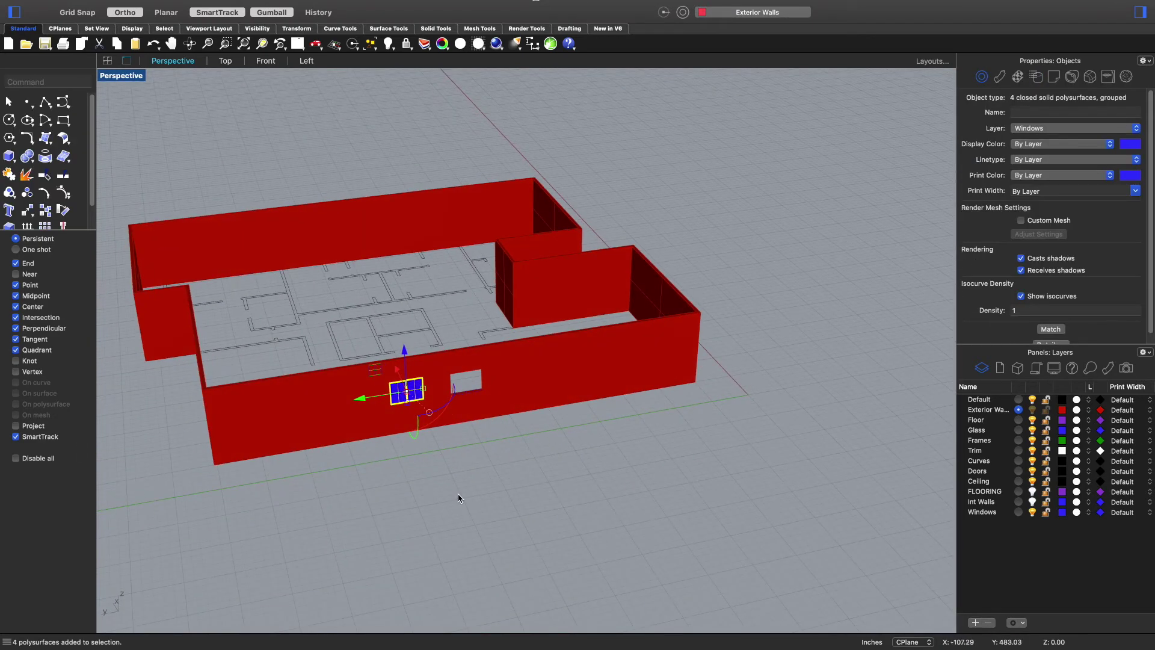
{"action": "key", "text": "Escape"}
{"action": "scroll", "coordinate": [409, 397], "scroll_direction": "up", "scroll_amount": 5}
{"action": "left_click", "coordinate": [426, 364]}
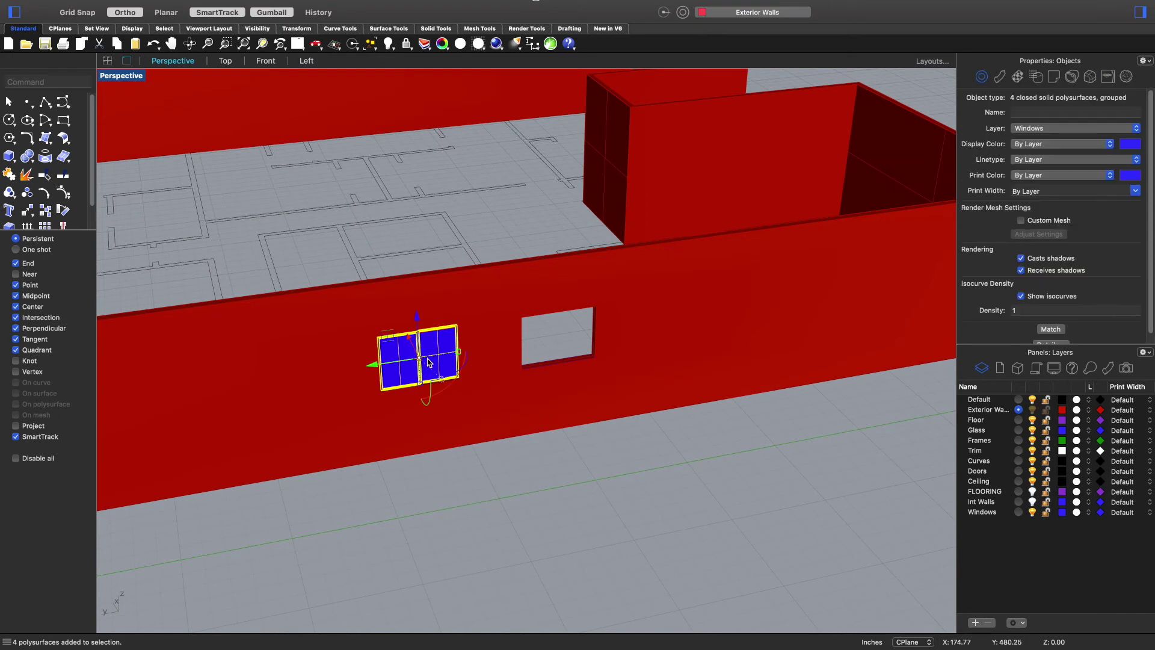
- Copy the grouped window from its wall opening's lower outer corner to the matching corner of the adjacent empty opening
{"action": "type", "text": "Copy"}
{"action": "key", "text": "Return"}
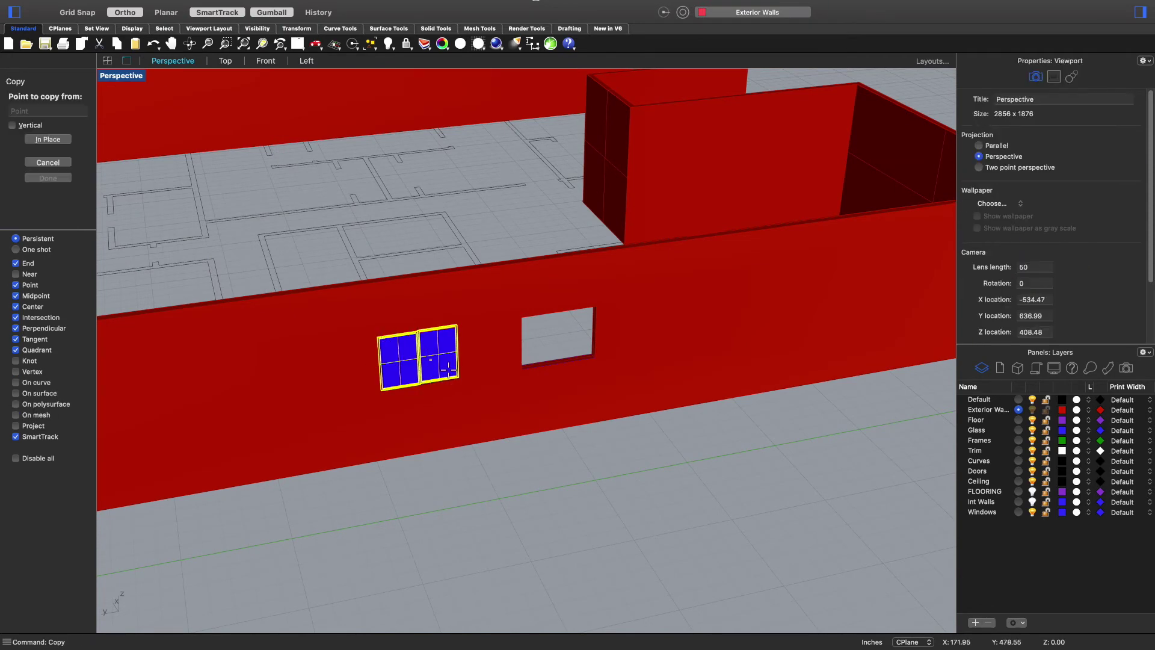
{"action": "scroll", "coordinate": [453, 381], "scroll_direction": "up", "scroll_amount": 5}
{"action": "left_click", "coordinate": [563, 445]}
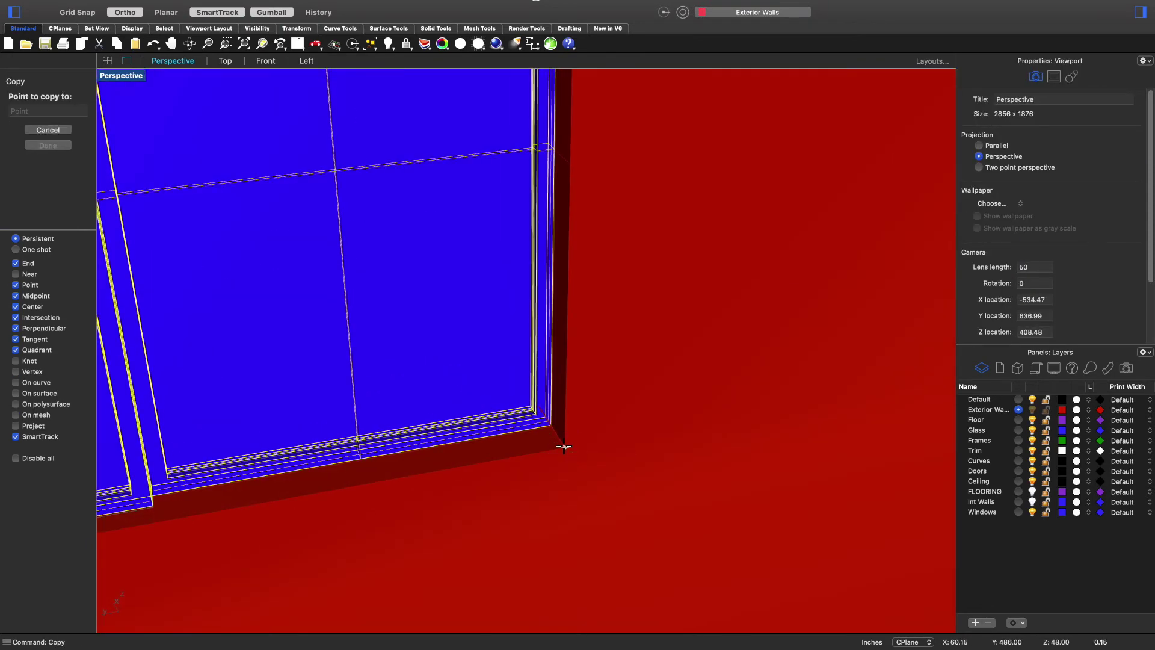
{"action": "scroll", "coordinate": [563, 445], "scroll_direction": "down", "scroll_amount": 5}
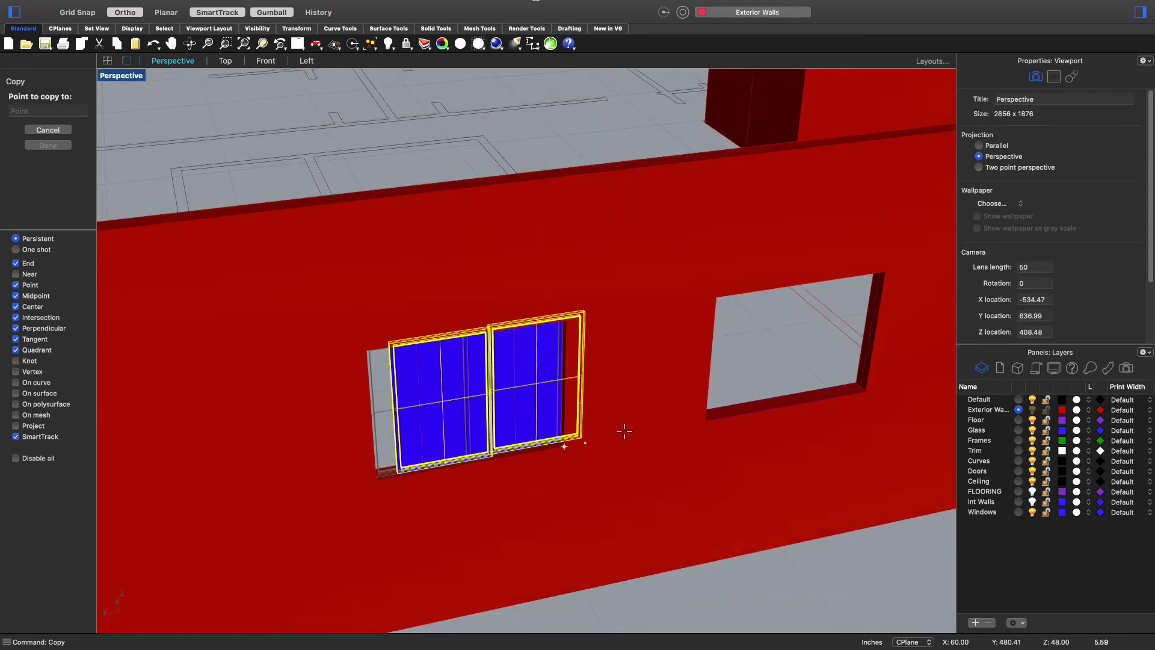
{"action": "left_click", "coordinate": [866, 391]}
{"action": "key", "text": "Return"}
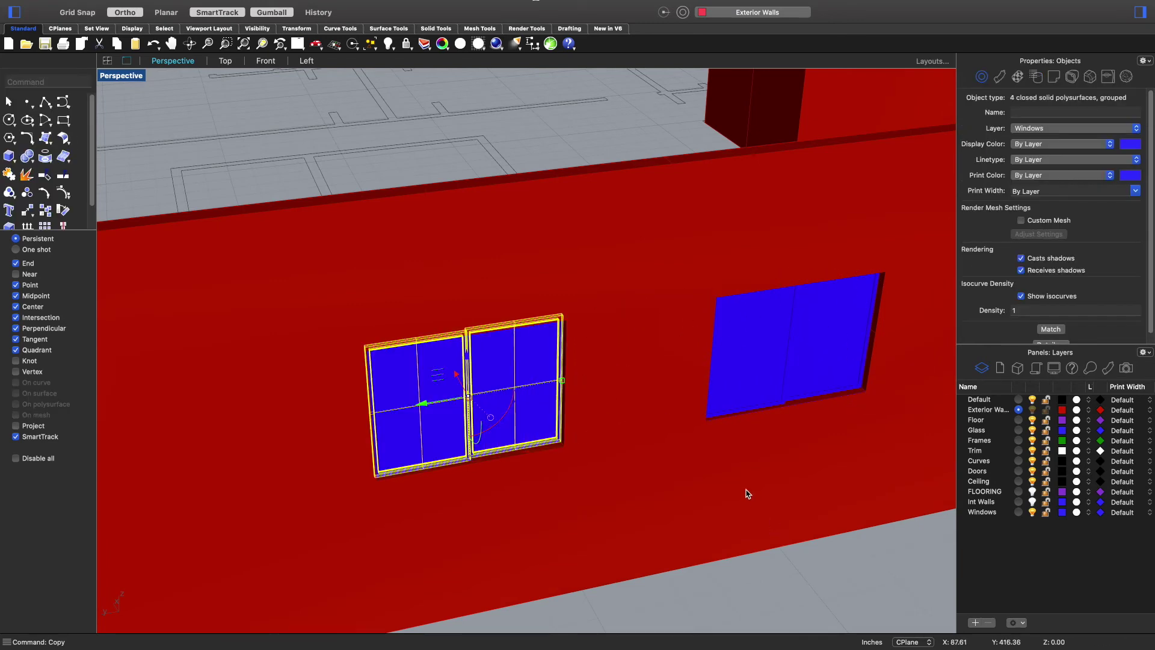
{"action": "key", "text": "Escape"}
{"action": "scroll", "coordinate": [862, 596], "scroll_direction": "down", "scroll_amount": 3}
{"action": "right_click_drag", "start_coordinate": [853, 588], "coordinate": [661, 503]}
{"action": "right_click_drag", "start_coordinate": [578, 539], "coordinate": [626, 617]}
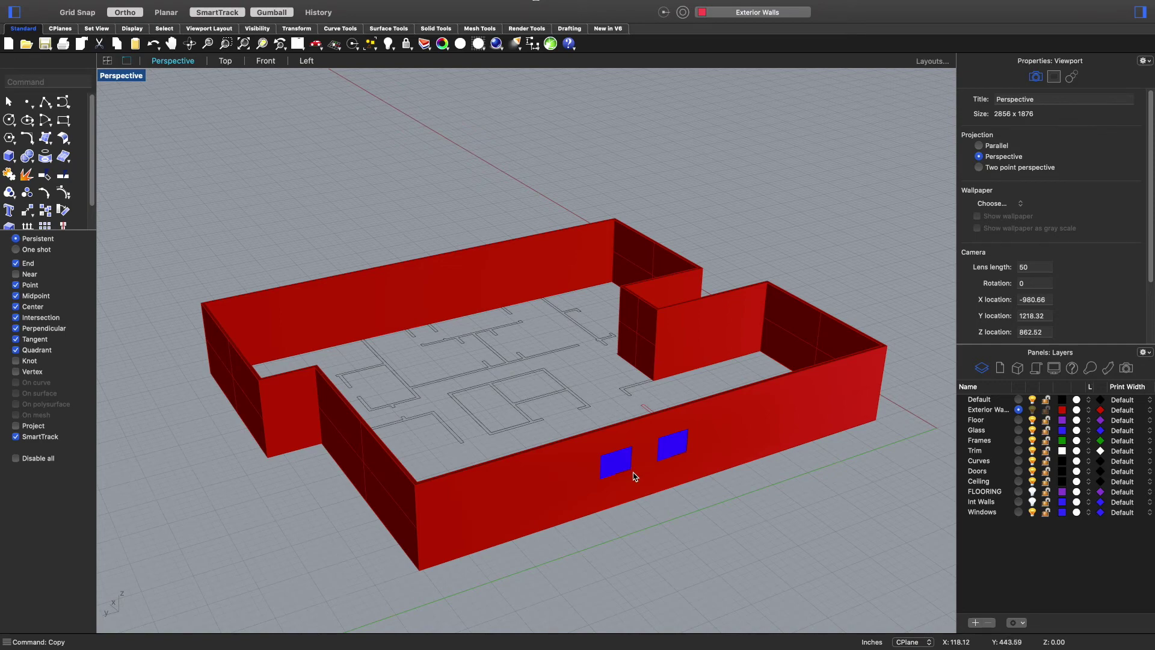
{"action": "scroll", "coordinate": [633, 475], "scroll_direction": "up", "scroll_amount": 5}
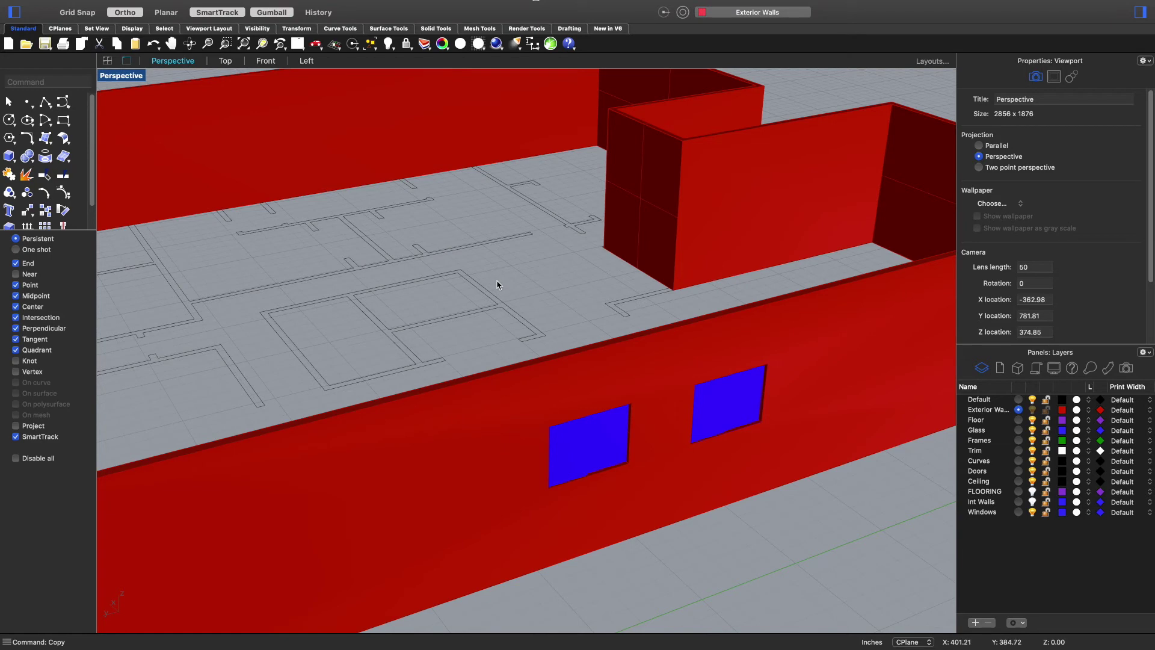
{"action": "scroll", "coordinate": [557, 274], "scroll_direction": "left", "scroll_amount": 10}
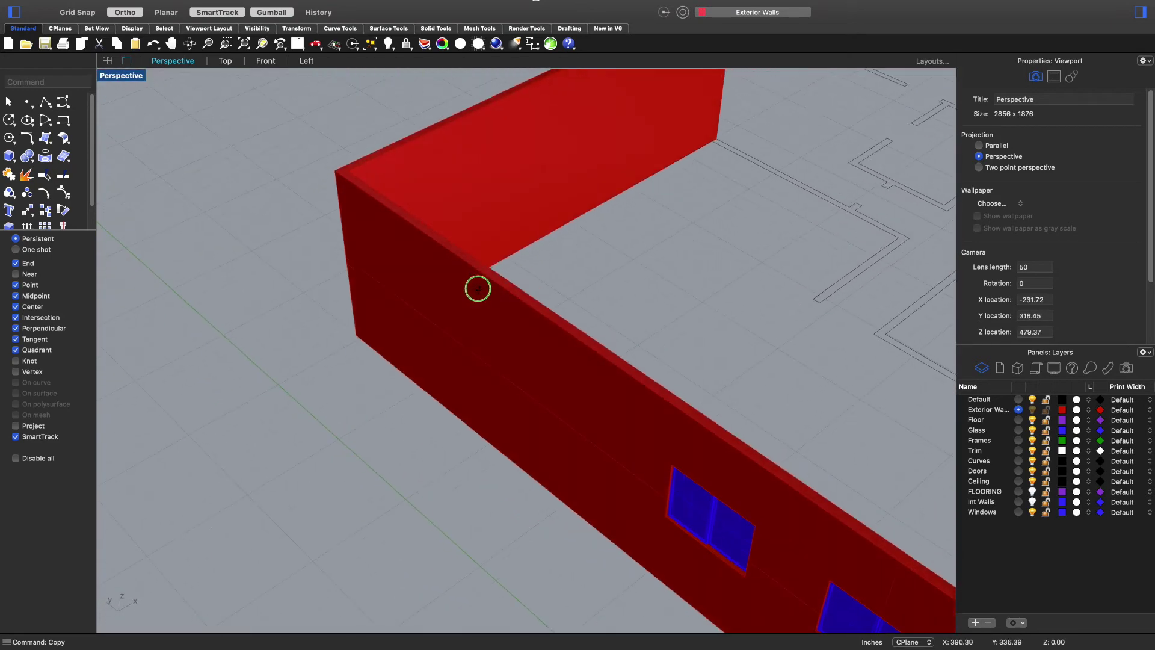
- Examine the exterior walls and window openings from several angles, including an overview of the whole floor plan
{"action": "scroll", "coordinate": [487, 285], "scroll_direction": "left", "scroll_amount": 10}
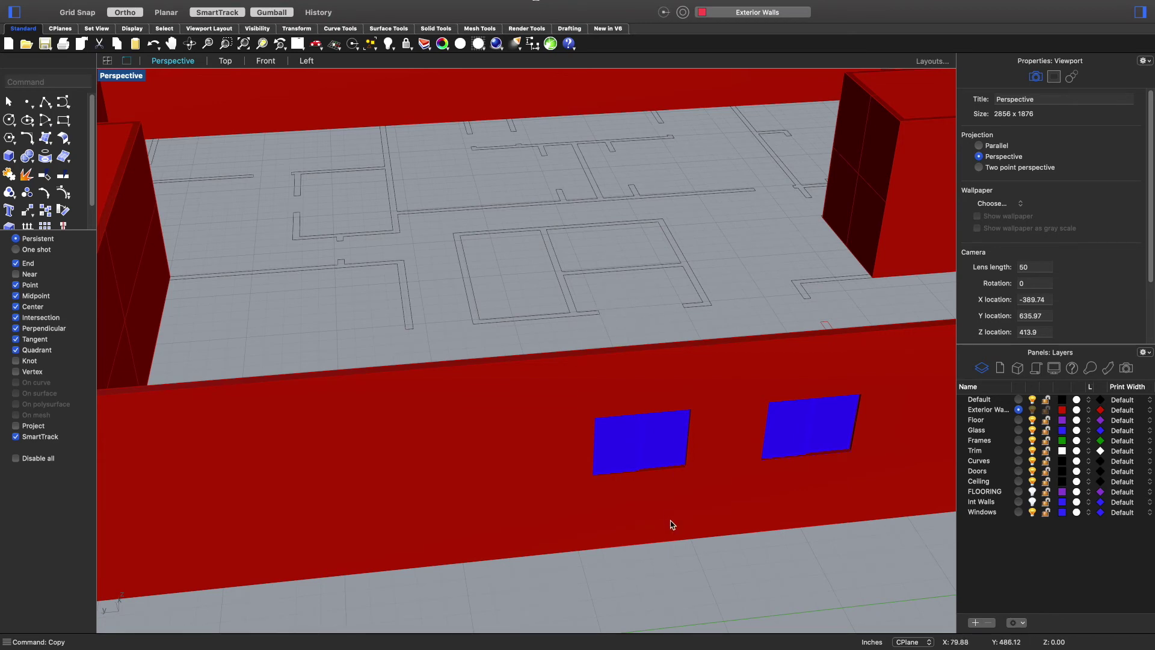
{"action": "scroll", "coordinate": [550, 470], "scroll_direction": "left", "scroll_amount": 10}
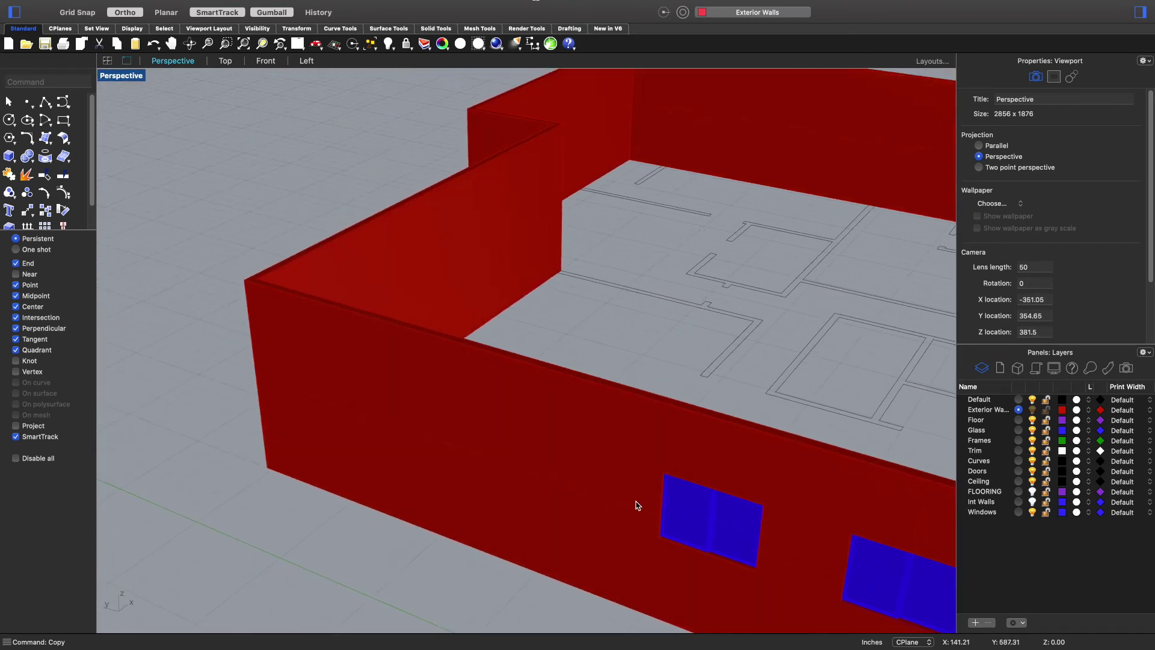
{"action": "scroll", "coordinate": [631, 475], "scroll_direction": "left", "scroll_amount": 10}
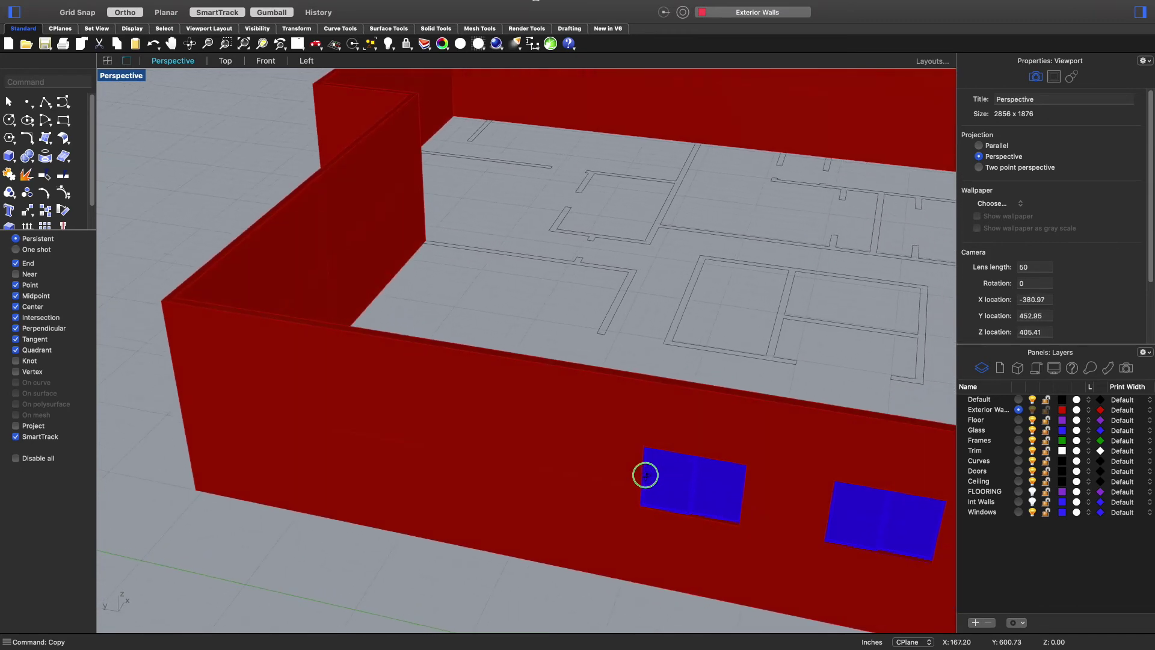
{"action": "right_click_drag", "start_coordinate": [587, 479], "coordinate": [552, 477]}
{"action": "scroll", "coordinate": [523, 490], "scroll_direction": "down", "scroll_amount": 10}
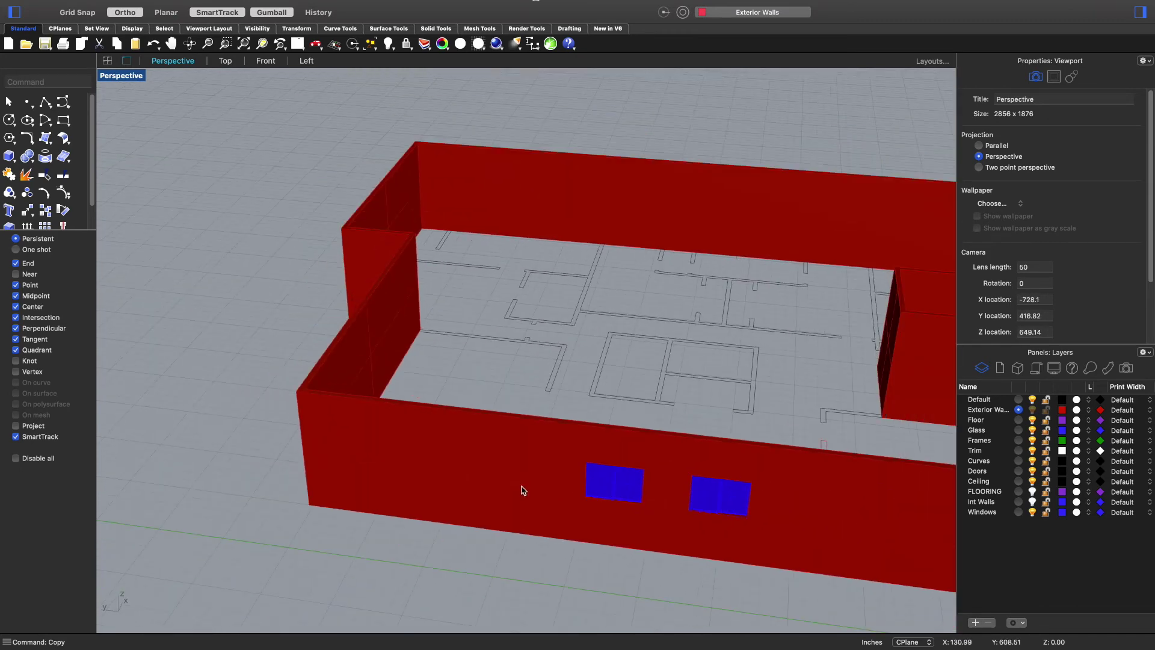
{"action": "scroll", "coordinate": [771, 462], "scroll_direction": "left", "scroll_amount": 10}
{"action": "scroll", "coordinate": [777, 457], "scroll_direction": "left", "scroll_amount": 10}
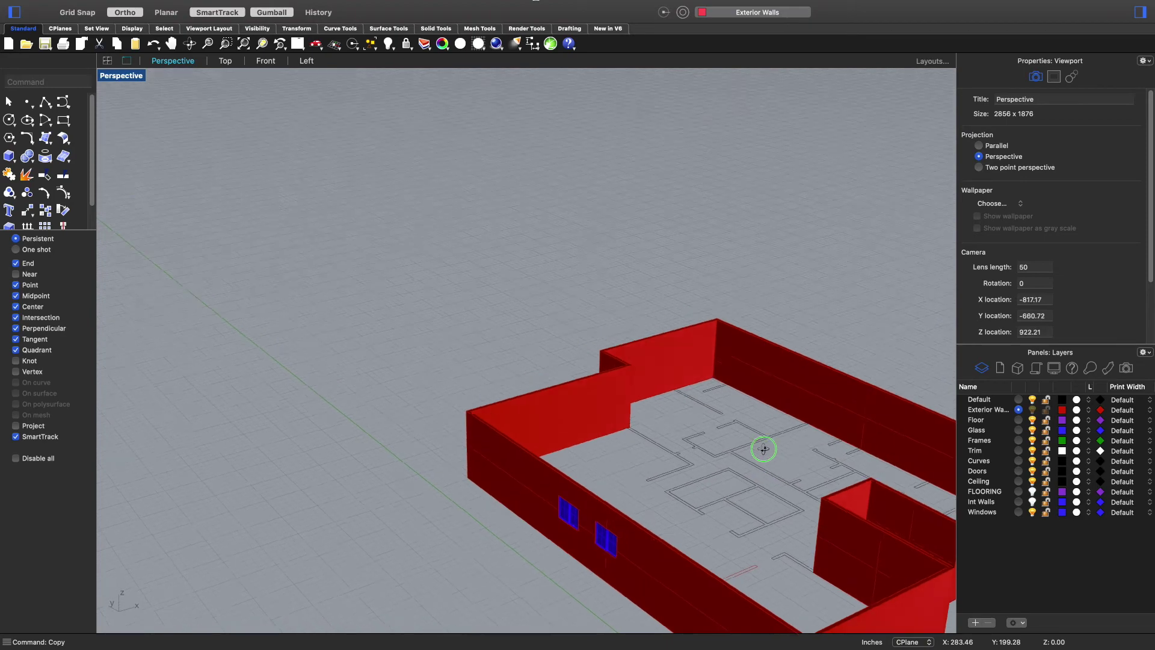
{"action": "scroll", "coordinate": [730, 463], "scroll_direction": "down", "scroll_amount": 10}
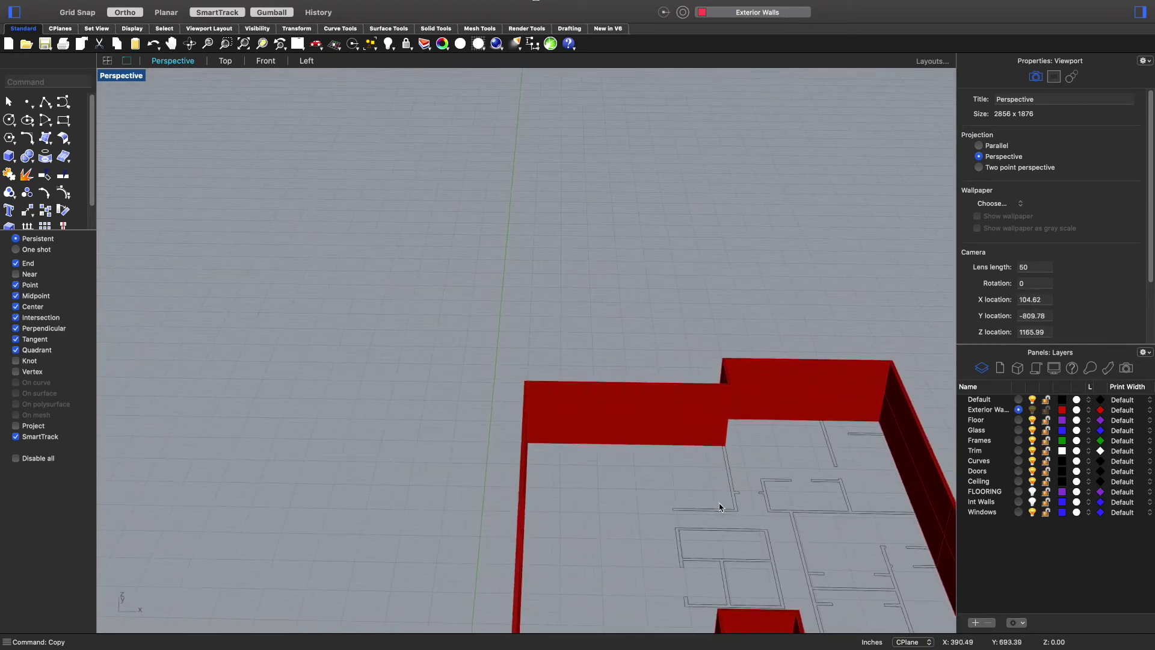
{"action": "scroll", "coordinate": [683, 577], "scroll_direction": "up", "scroll_amount": 5}
{"action": "scroll", "coordinate": [664, 571], "scroll_direction": "down", "scroll_amount": 5}
{"action": "scroll", "coordinate": [664, 571], "scroll_direction": "left", "scroll_amount": 5}
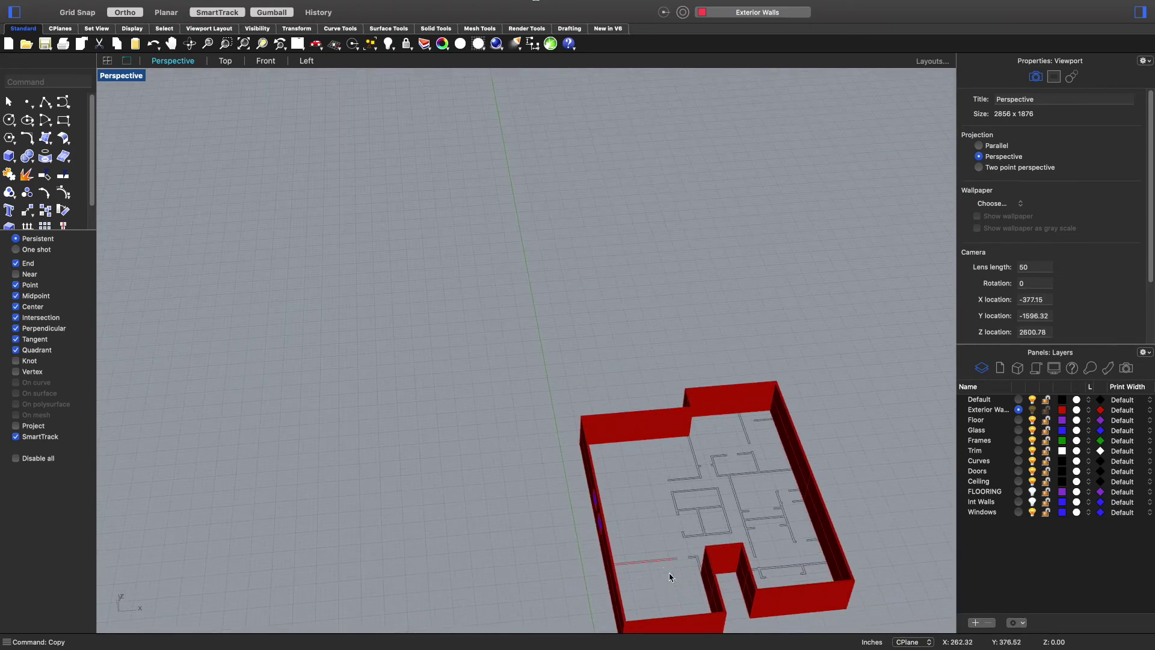
- Hide the solid exterior walls so the floor plan linework is exposed
{"action": "left_click", "coordinate": [623, 442]}
{"action": "left_click", "coordinate": [643, 469]}
{"action": "scroll", "coordinate": [635, 439], "scroll_direction": "up", "scroll_amount": 10}
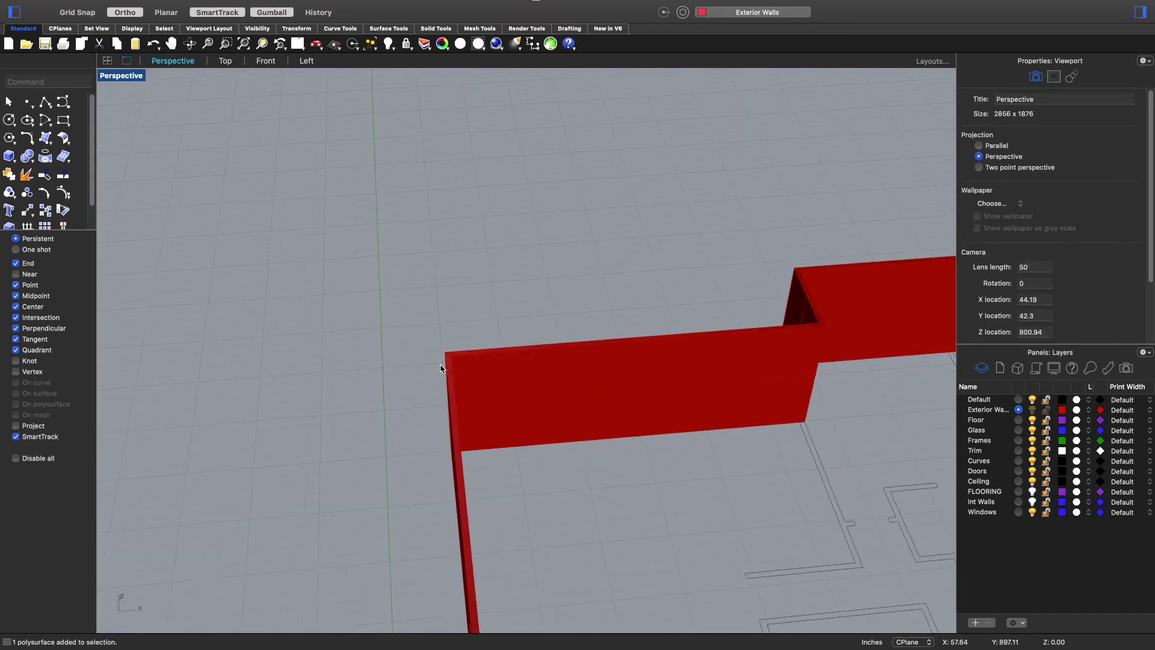
{"action": "scroll", "coordinate": [446, 458], "scroll_direction": "left", "scroll_amount": 5}
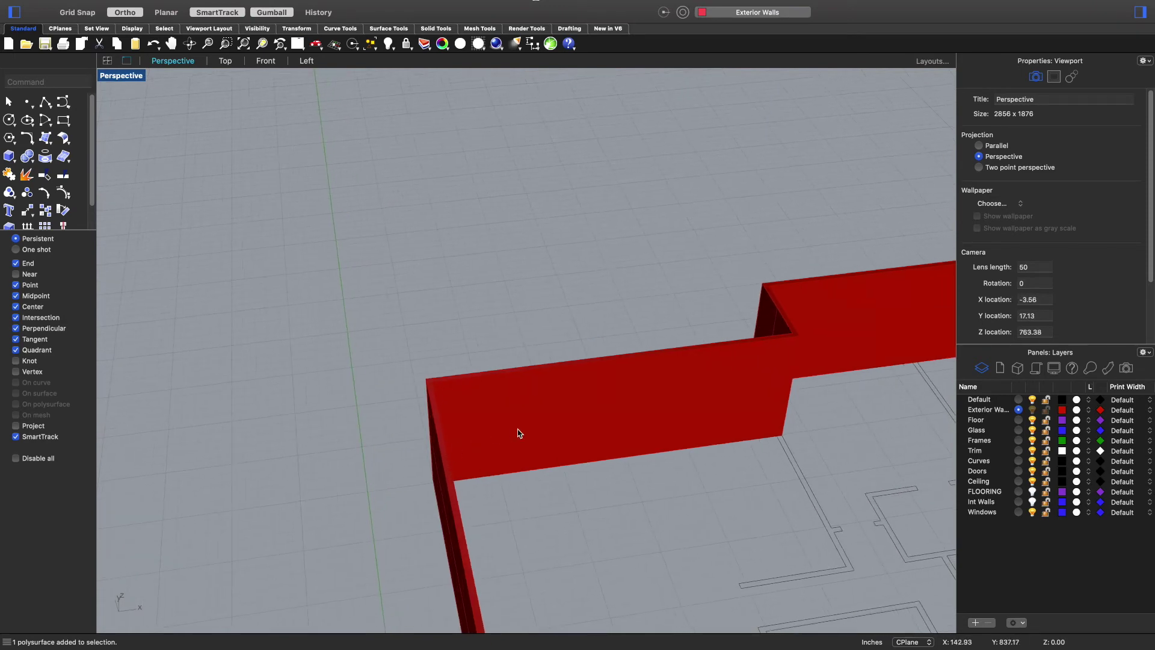
{"action": "left_click", "coordinate": [547, 398]}
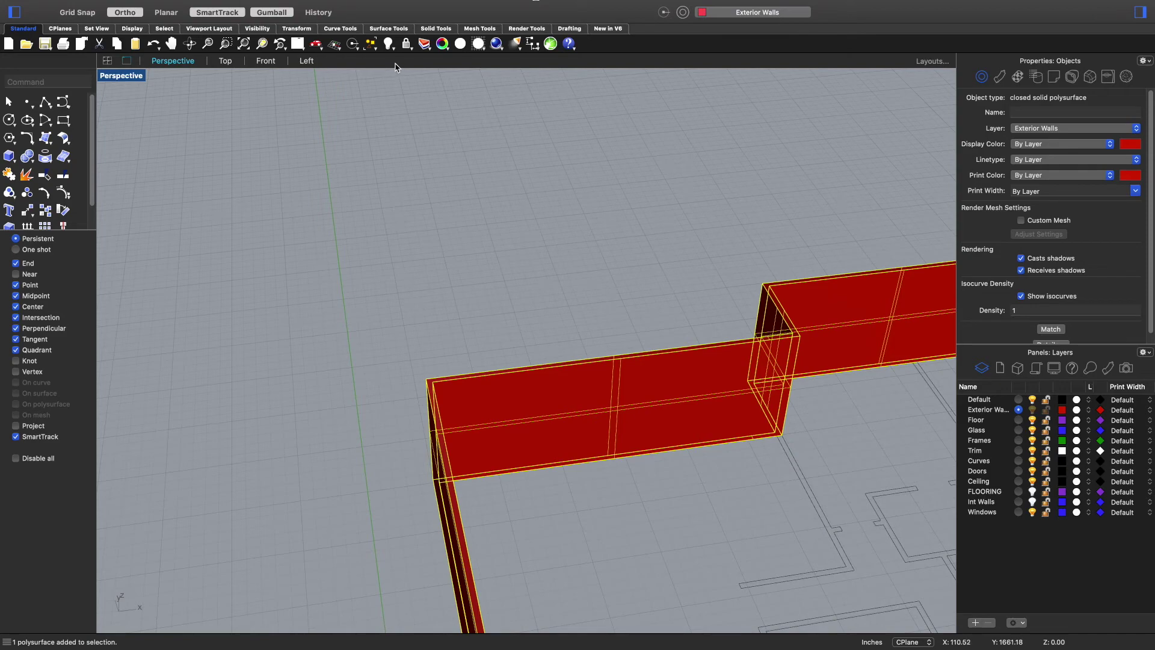
{"action": "left_click", "coordinate": [388, 43]}
- Start a polyline at the outer plan corner nearest the windows and trace the stepped end of the building to its far corner
{"action": "scroll", "coordinate": [508, 452], "scroll_direction": "down", "scroll_amount": 2}
{"action": "scroll", "coordinate": [508, 451], "scroll_direction": "down", "scroll_amount": 5}
{"action": "scroll", "coordinate": [431, 531], "scroll_direction": "left", "scroll_amount": 10}
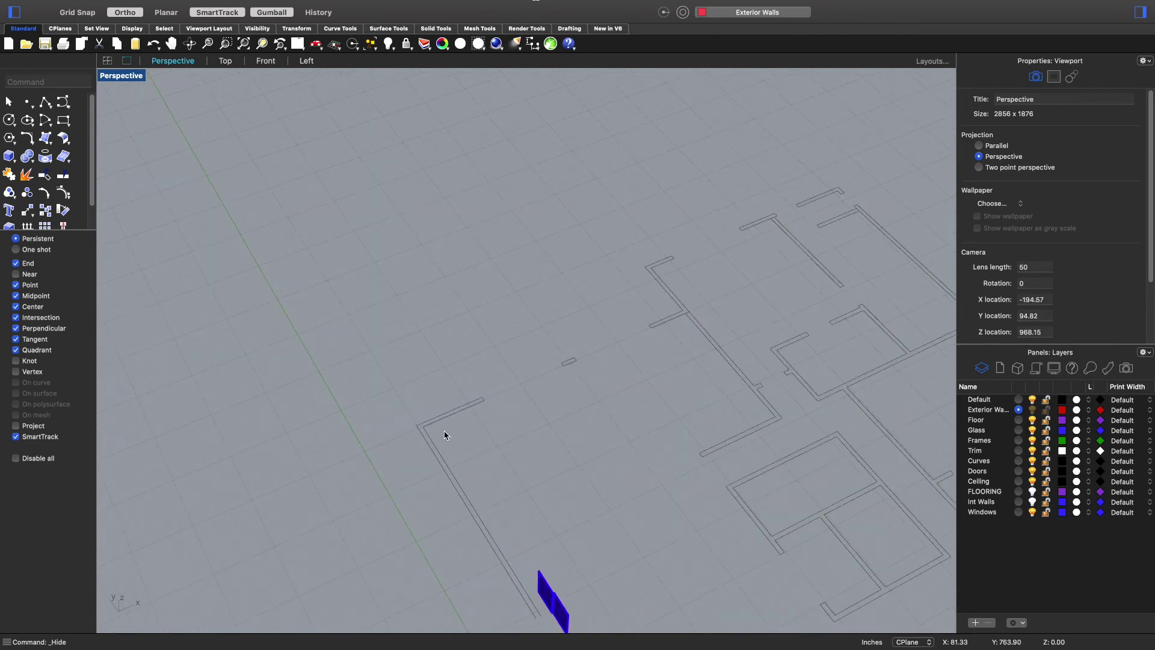
{"action": "type", "text": "Po"}
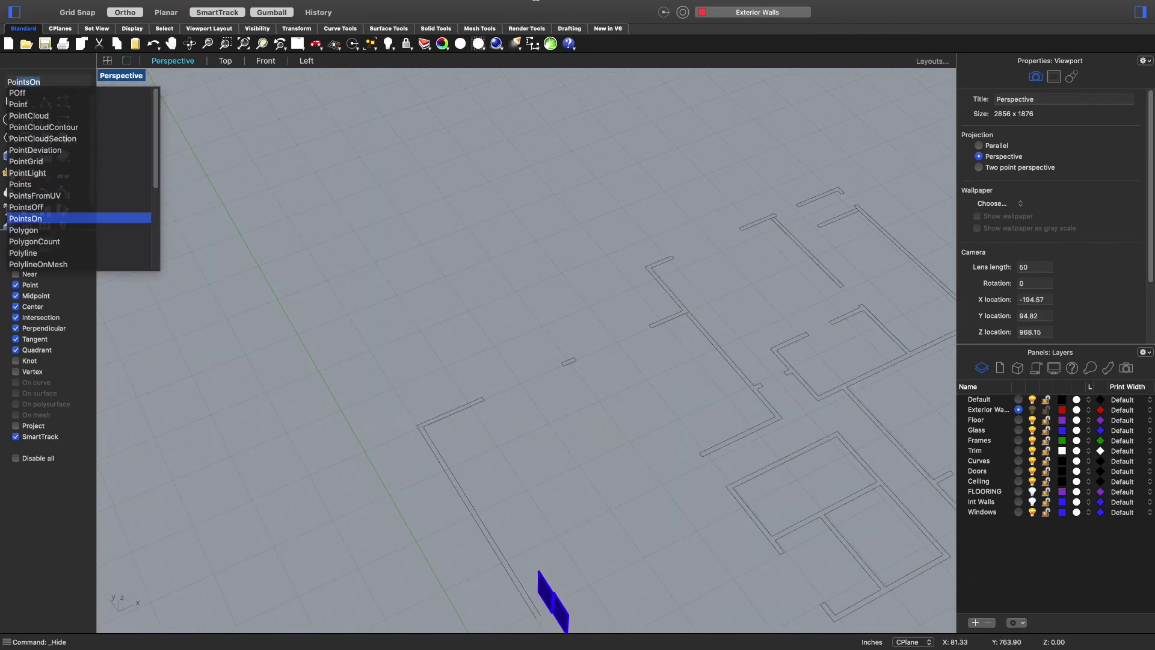
{"action": "type", "text": "lyline"}
{"action": "key", "text": "Return"}
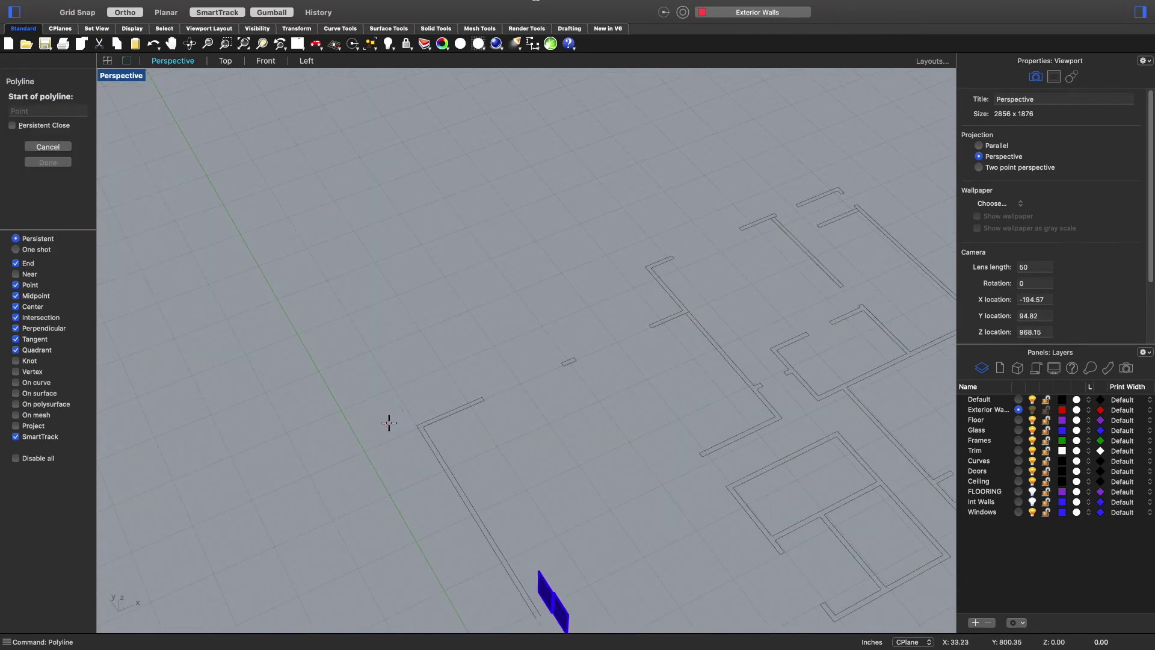
{"action": "left_click", "coordinate": [417, 426]}
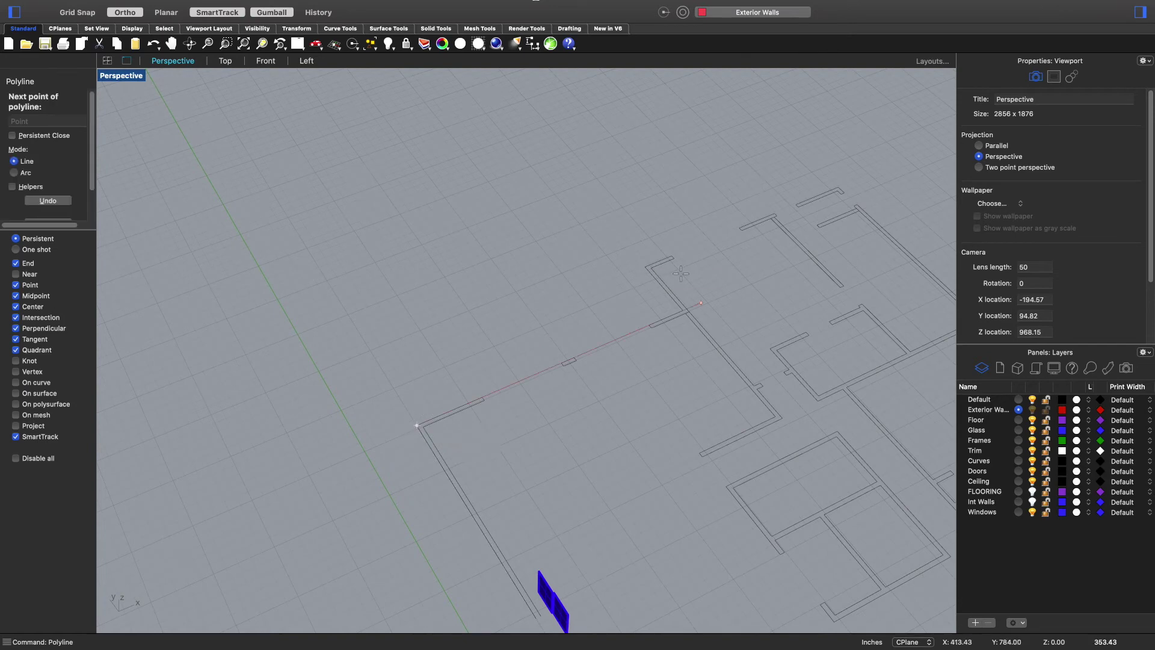
{"action": "left_click", "coordinate": [683, 311]}
{"action": "left_click", "coordinate": [646, 267]}
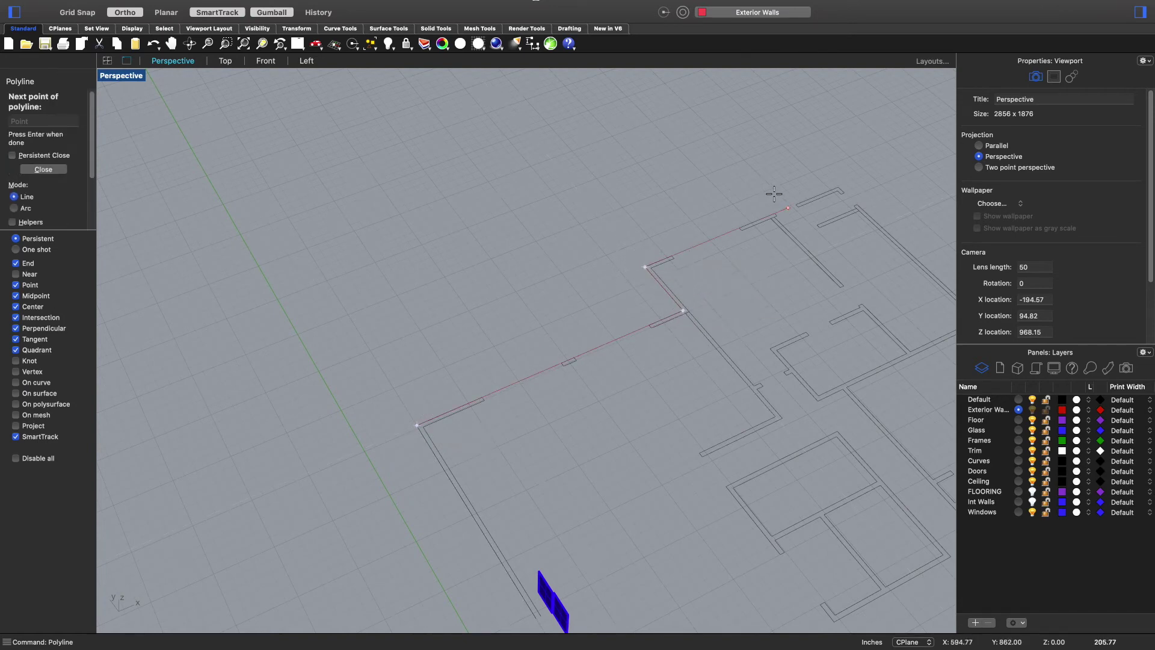
{"action": "left_click", "coordinate": [835, 184]}
- Continue the polyline down the long outer wall and around the inner corners of the recess on the adjoining side
{"action": "scroll", "coordinate": [873, 210], "scroll_direction": "down", "scroll_amount": 5}
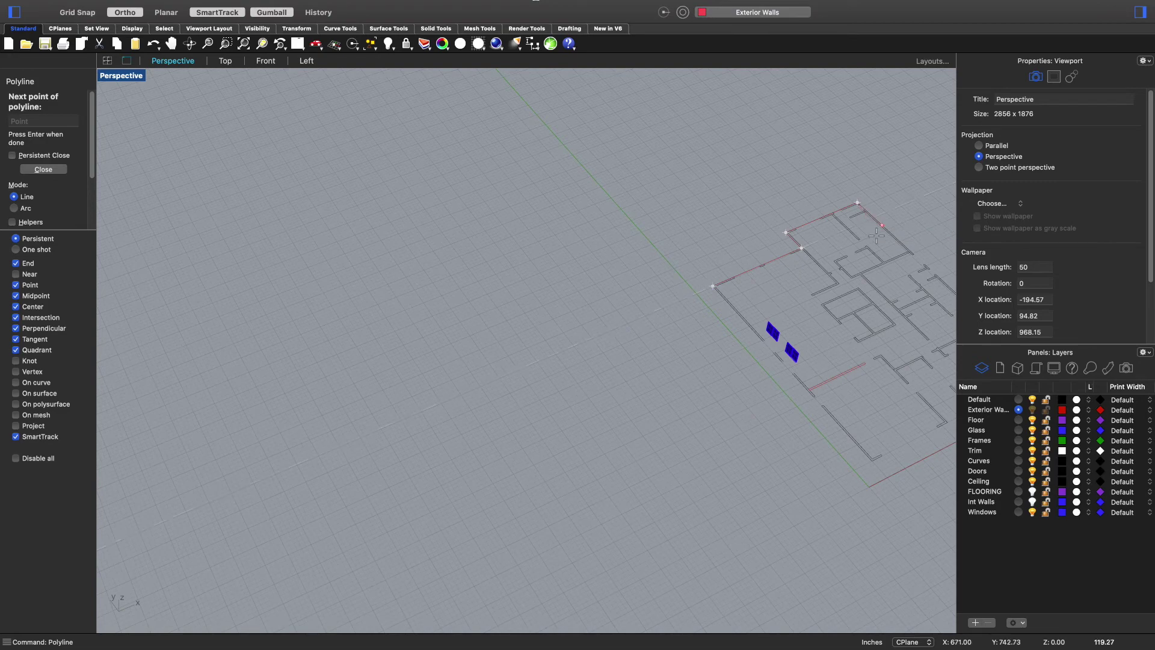
{"action": "right_click_drag", "start_coordinate": [768, 194], "coordinate": [479, 198], "text": "shift"}
{"action": "scroll", "coordinate": [638, 323], "scroll_direction": "up", "scroll_amount": 8}
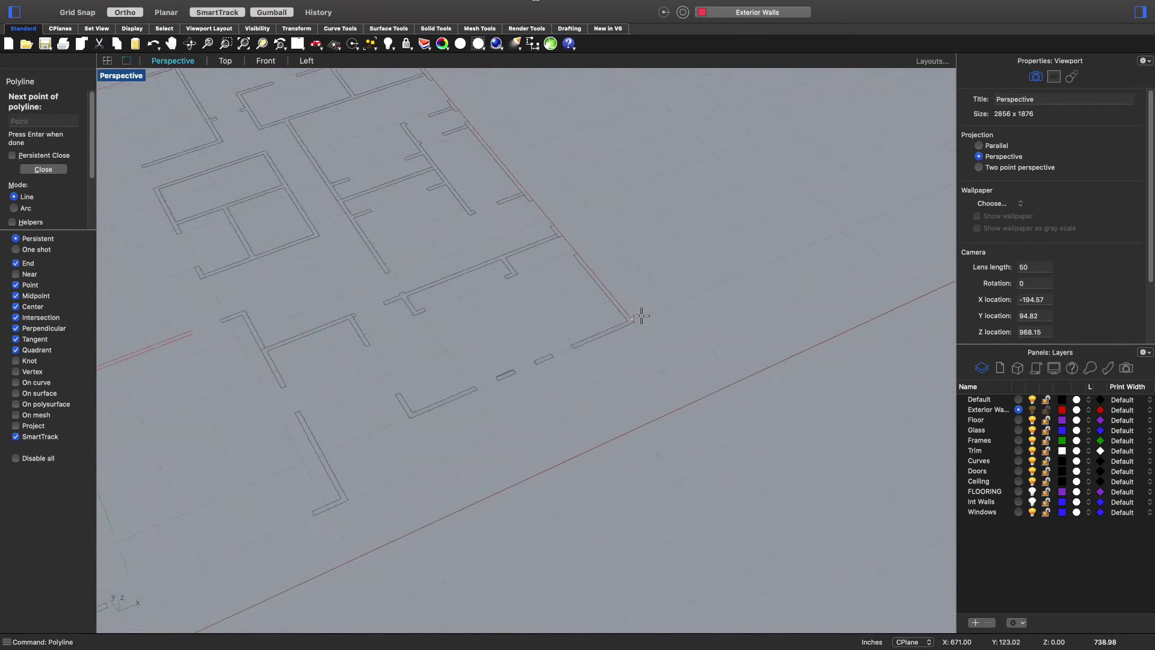
{"action": "left_click", "coordinate": [632, 323]}
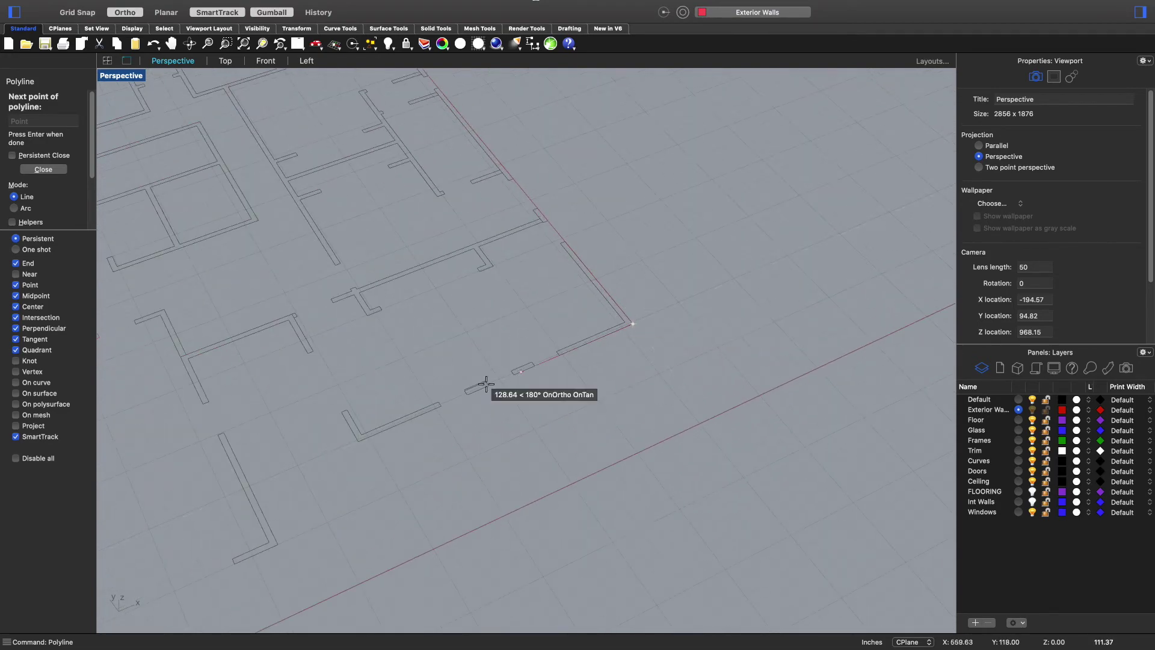
{"action": "left_click", "coordinate": [359, 441]}
{"action": "left_click", "coordinate": [289, 320]}
{"action": "left_click", "coordinate": [188, 359]}
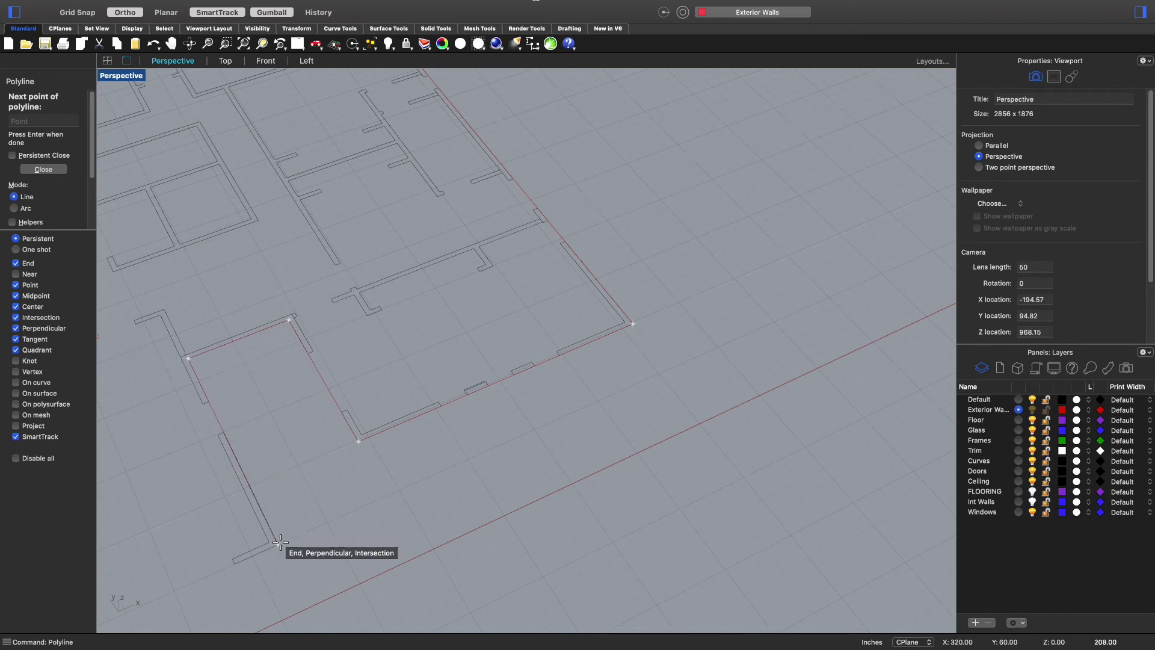
- Trace the remaining outer corners of the plan and close the polyline at its starting point
{"action": "scroll", "coordinate": [247, 556], "scroll_direction": "down", "scroll_amount": 4}
{"action": "scroll", "coordinate": [120, 608], "scroll_direction": "up", "scroll_amount": 4}
{"action": "left_click", "coordinate": [185, 591]}
{"action": "scroll", "coordinate": [181, 596], "scroll_direction": "down", "scroll_amount": 4}
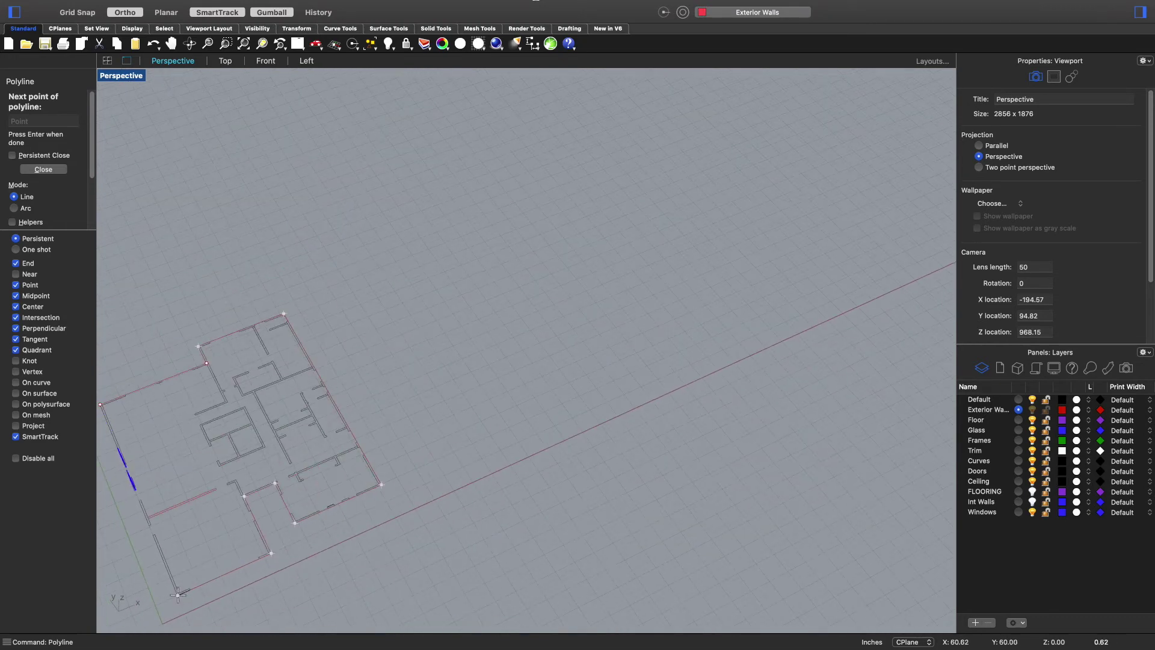
{"action": "scroll", "coordinate": [121, 411], "scroll_direction": "up", "scroll_amount": 6}
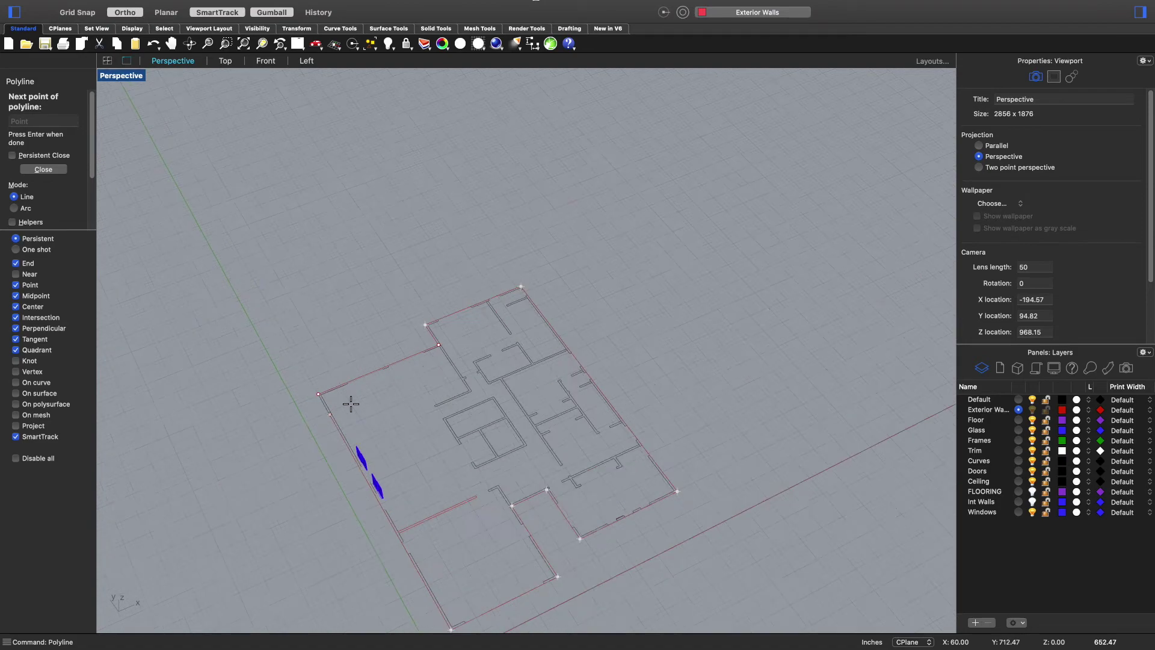
{"action": "left_click", "coordinate": [278, 382]}
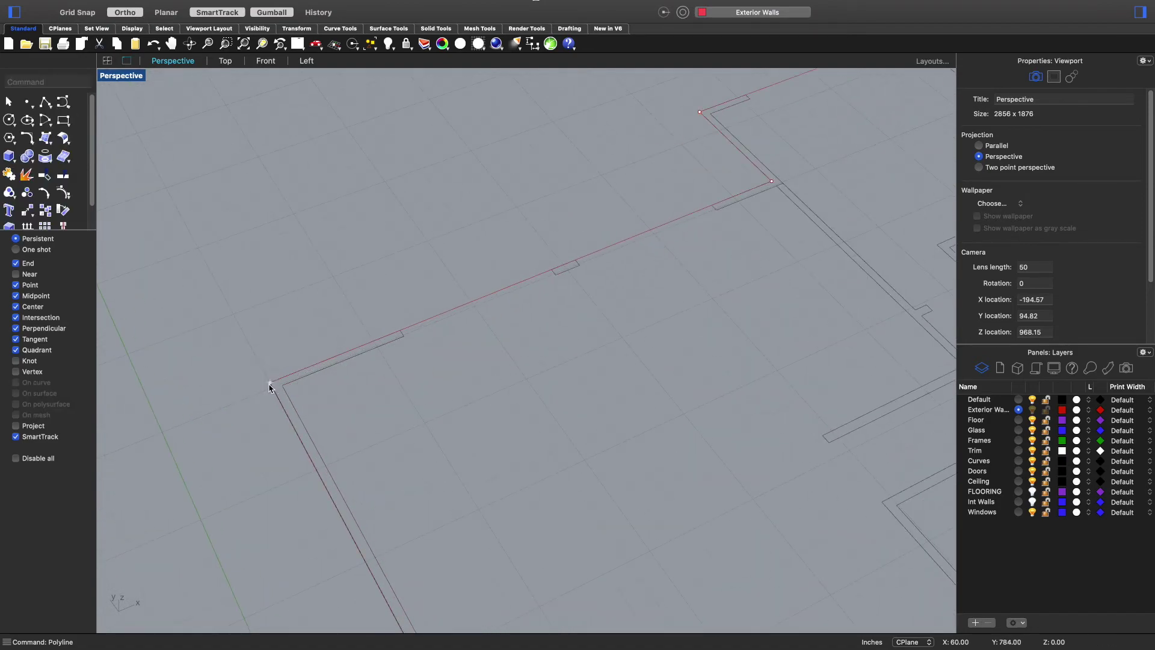
- Extrude the closed red perimeter curve into a thin solid slab with ExtrudeCrv
{"action": "left_click", "coordinate": [287, 428]}
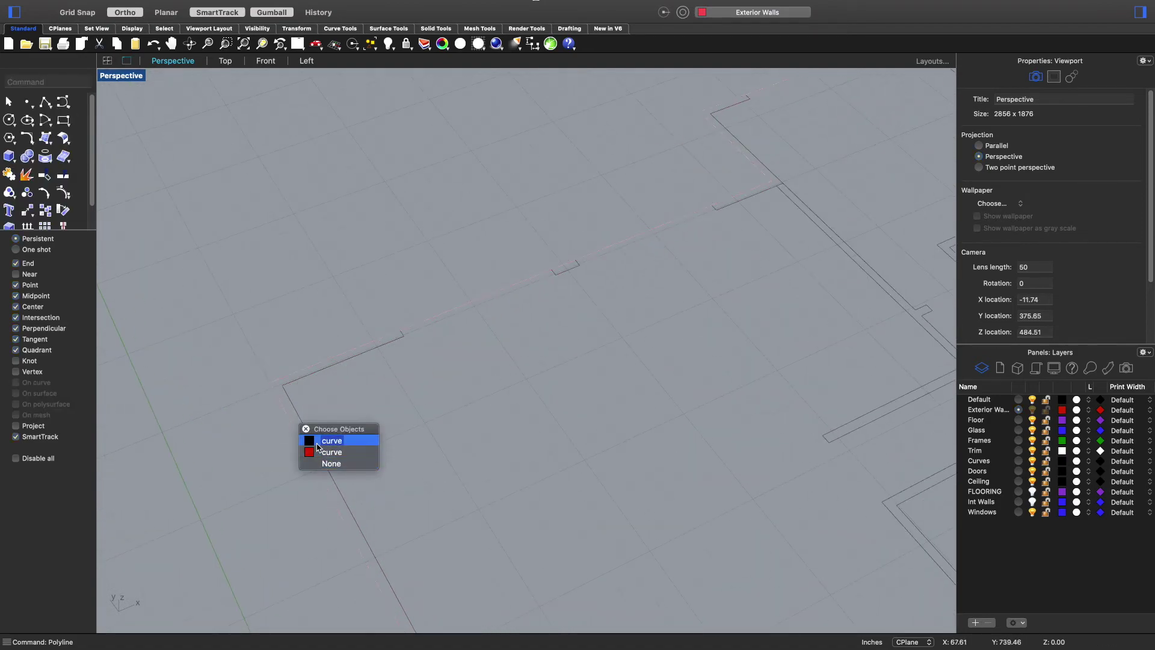
{"action": "left_click", "coordinate": [341, 456]}
{"action": "scroll", "coordinate": [373, 460], "scroll_direction": "down", "scroll_amount": 10}
{"action": "scroll", "coordinate": [477, 463], "scroll_direction": "up", "scroll_amount": 5}
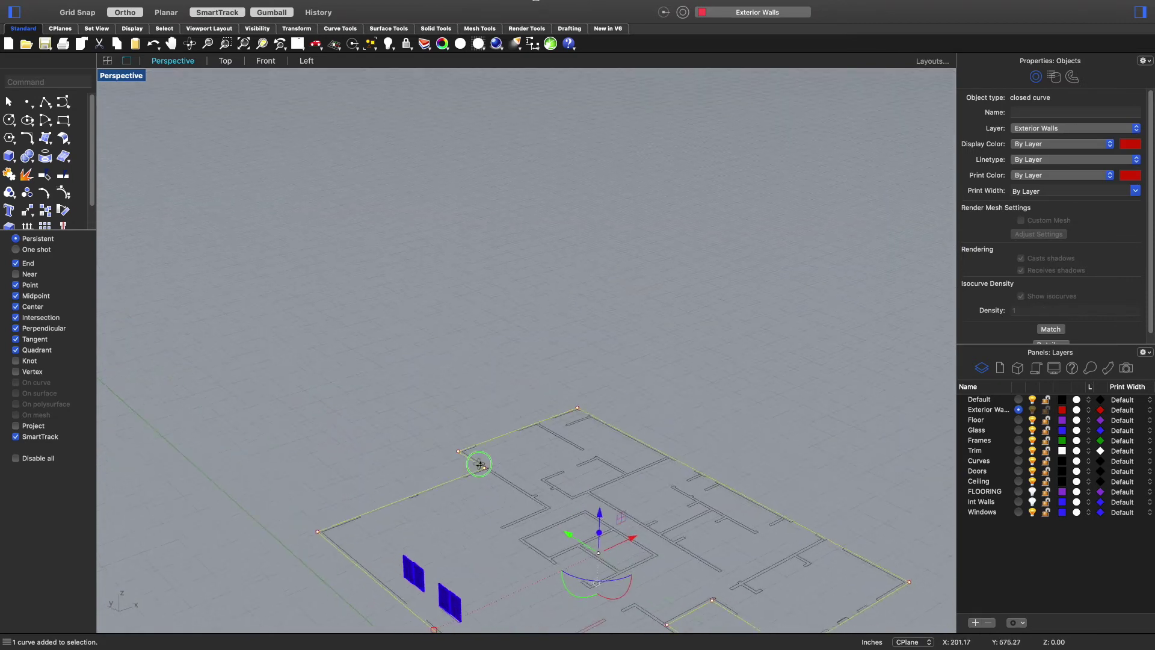
{"action": "right_click_drag", "start_coordinate": [533, 476], "coordinate": [512, 502]}
{"action": "type", "text": "ExtrudeCrv"}
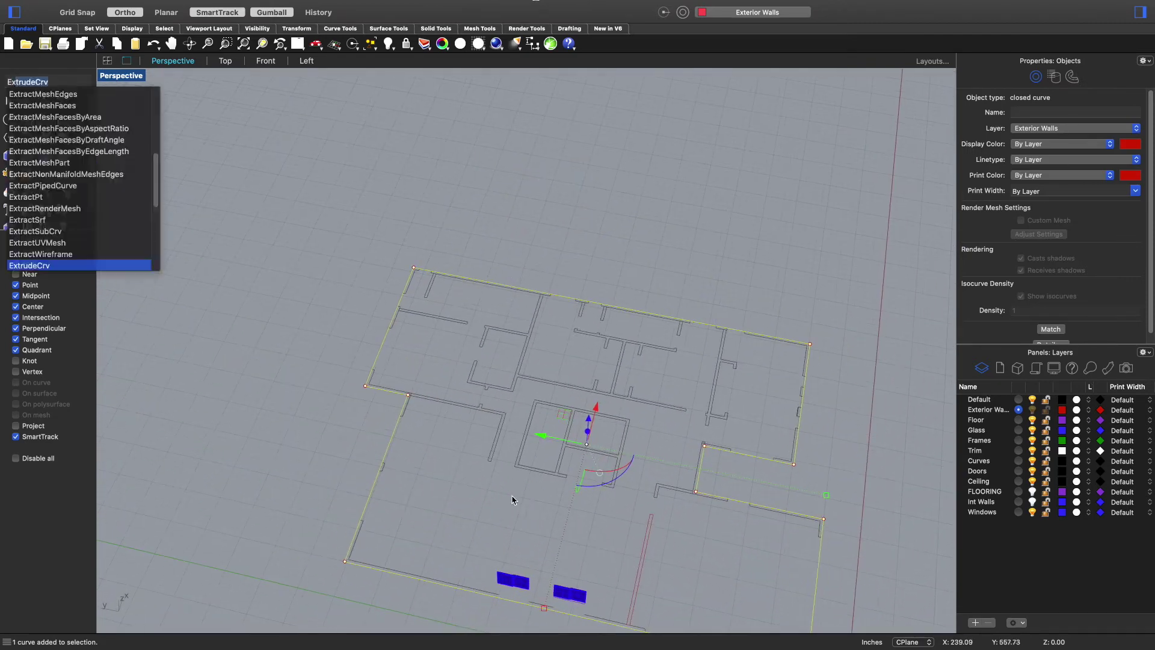
{"action": "key", "text": "Return"}
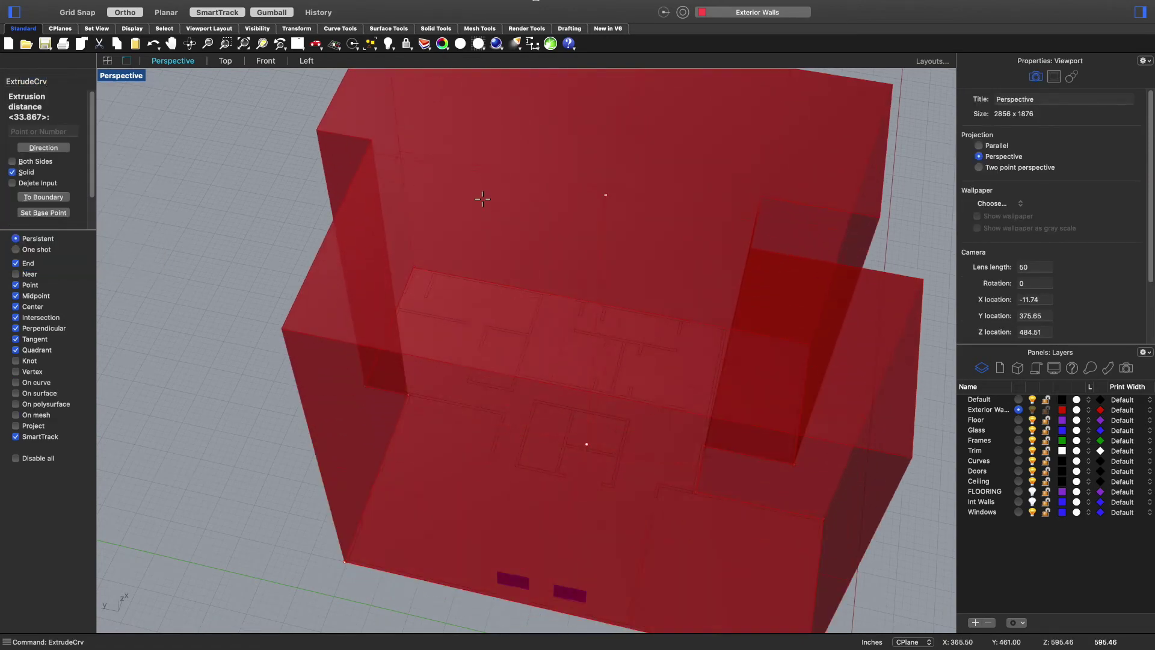
{"action": "key", "text": "Escape"}
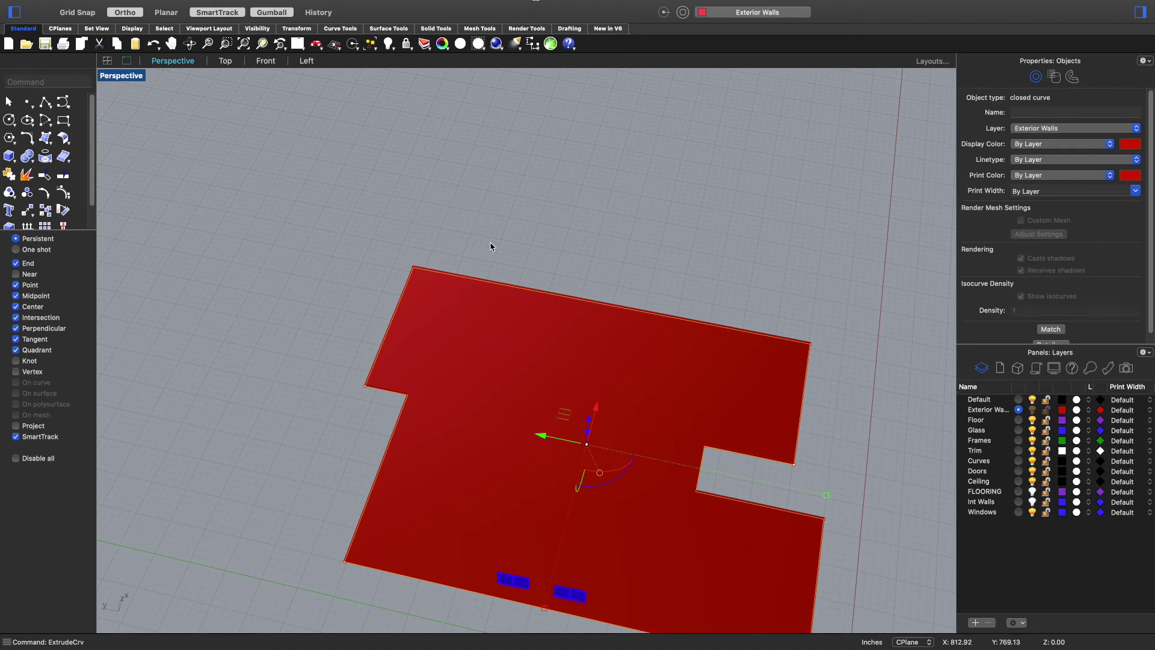
- Move the closed perimeter curve up 10' in the Z direction
{"action": "right_click_drag", "start_coordinate": [542, 480], "coordinate": [562, 529]}
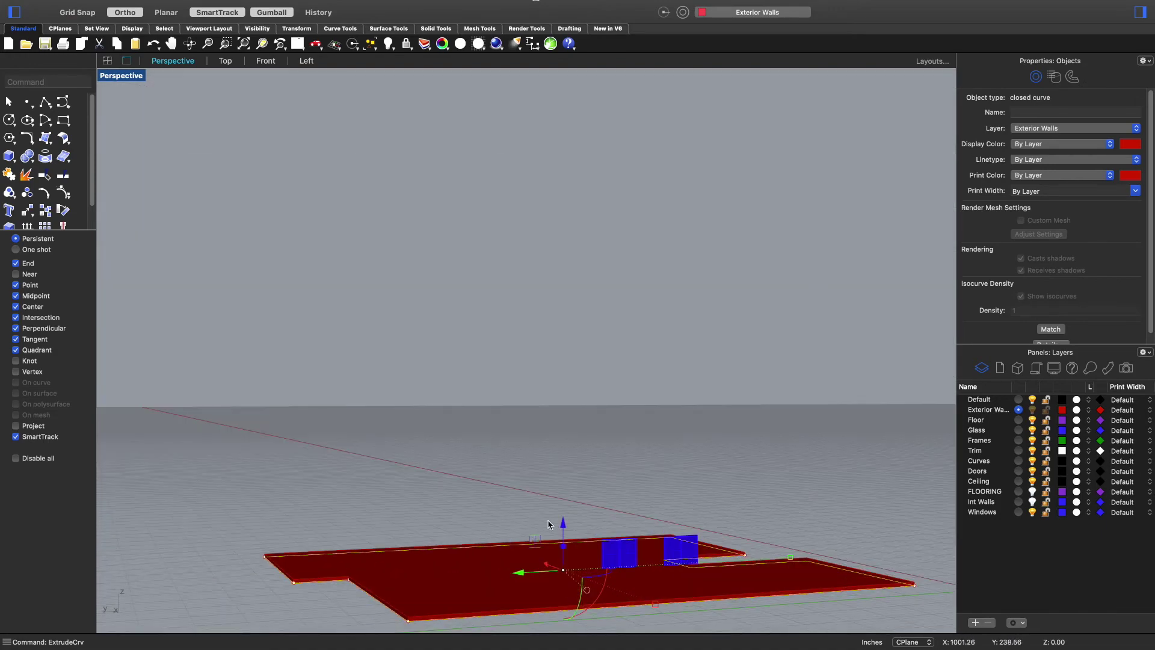
{"action": "left_click", "coordinate": [564, 523]}
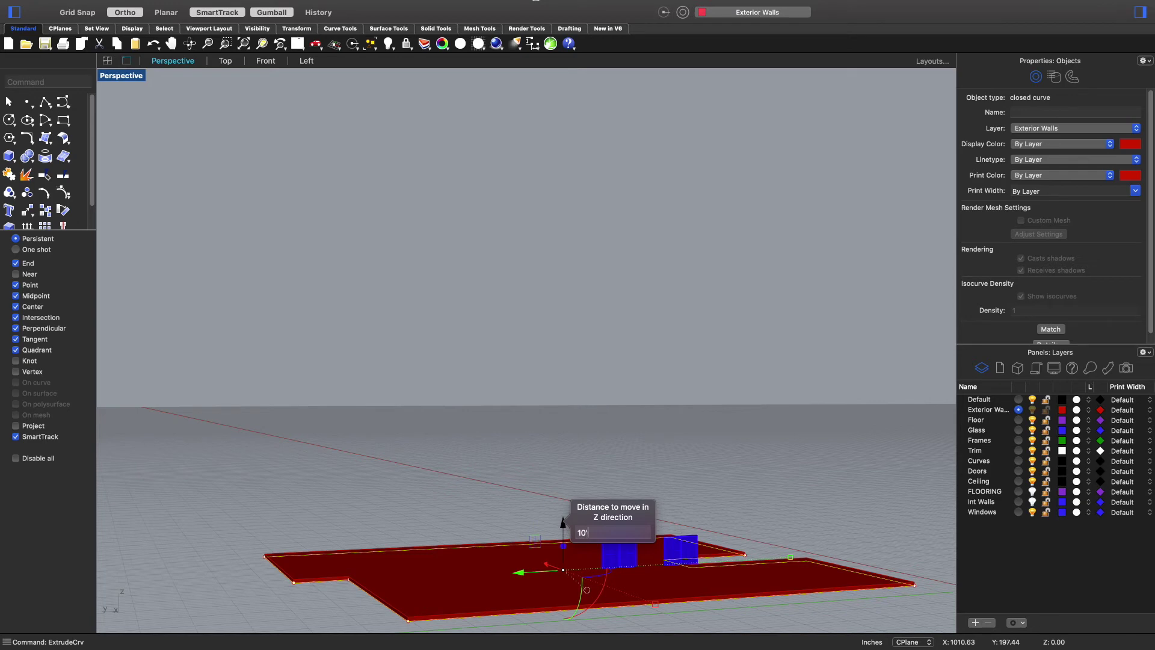
{"action": "key", "text": "Return"}
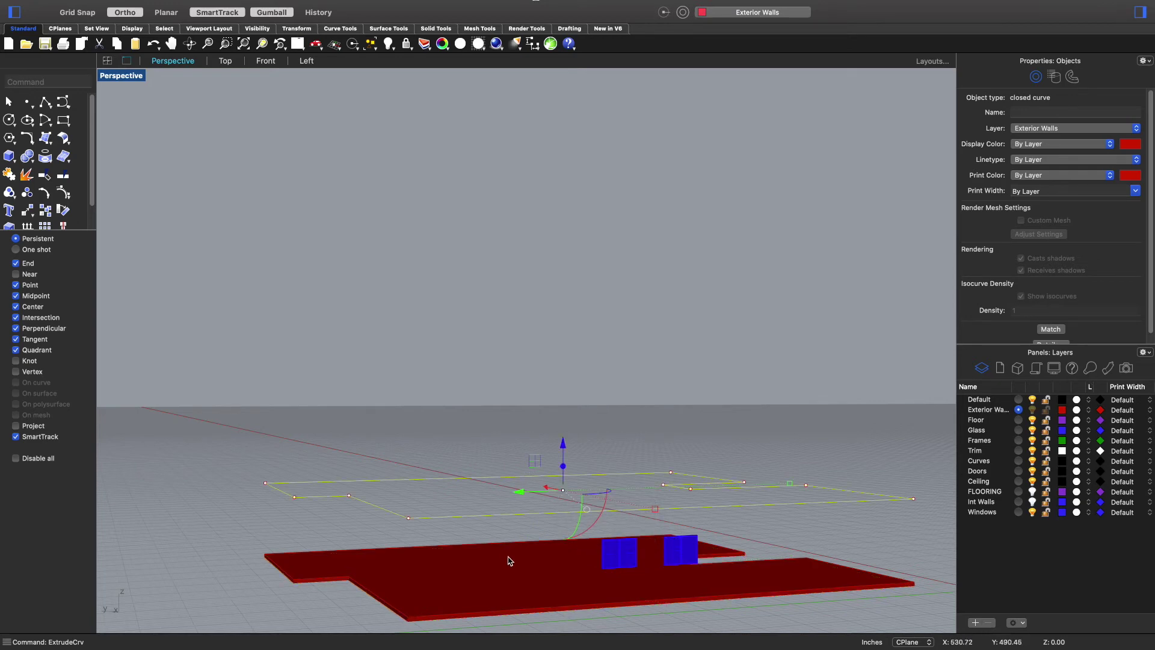
- Try deleting the raised perimeter curve, undo the deletion, and hide the curve instead
{"action": "key", "text": "Delete"}
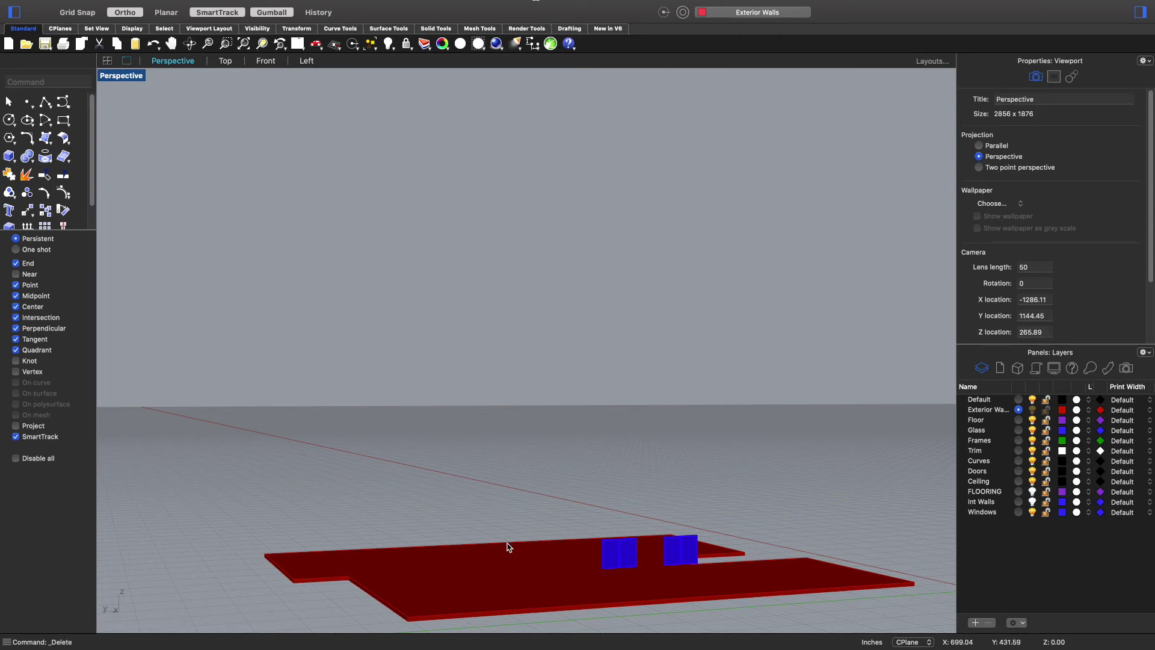
{"action": "key", "text": "ctrl+z"}
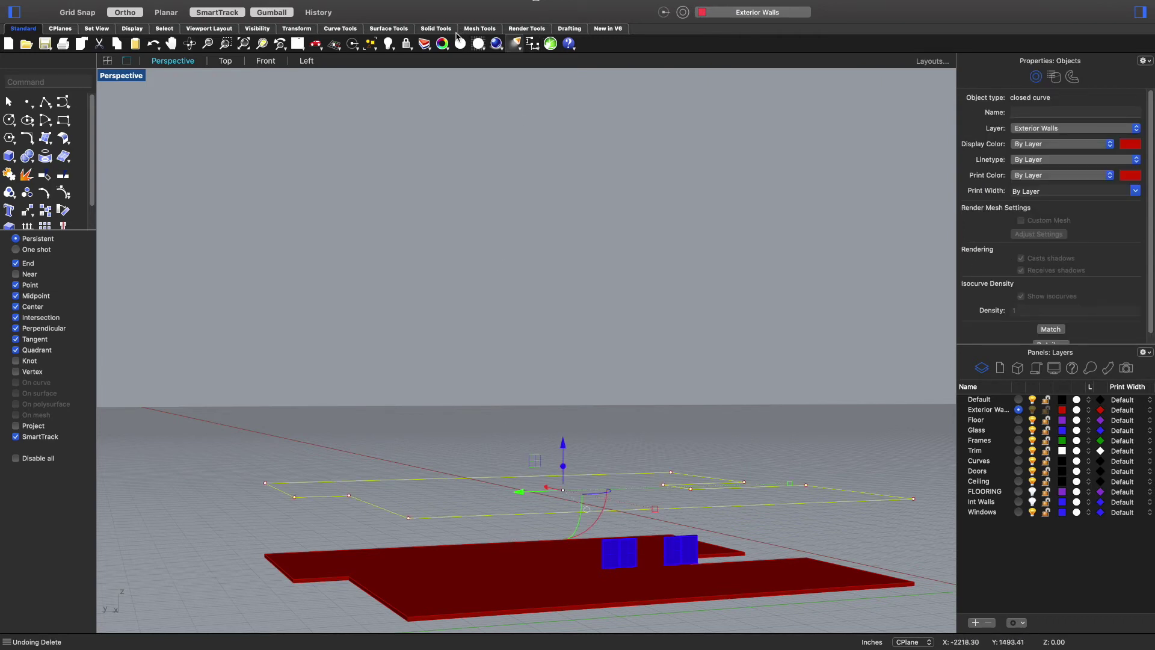
{"action": "left_click", "coordinate": [389, 45]}
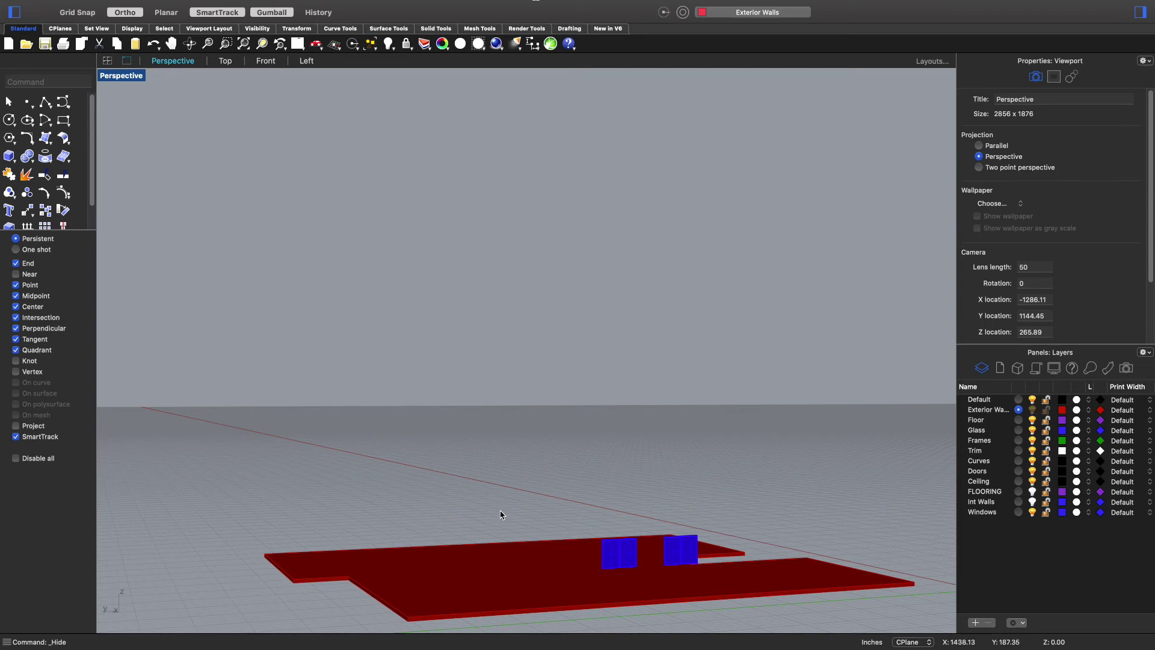
- Move the extruded slab up 10' in the Z direction and deselect it
{"action": "left_click", "coordinate": [523, 563]}
{"action": "left_click", "coordinate": [564, 521]}
{"action": "type", "text": "10'"}
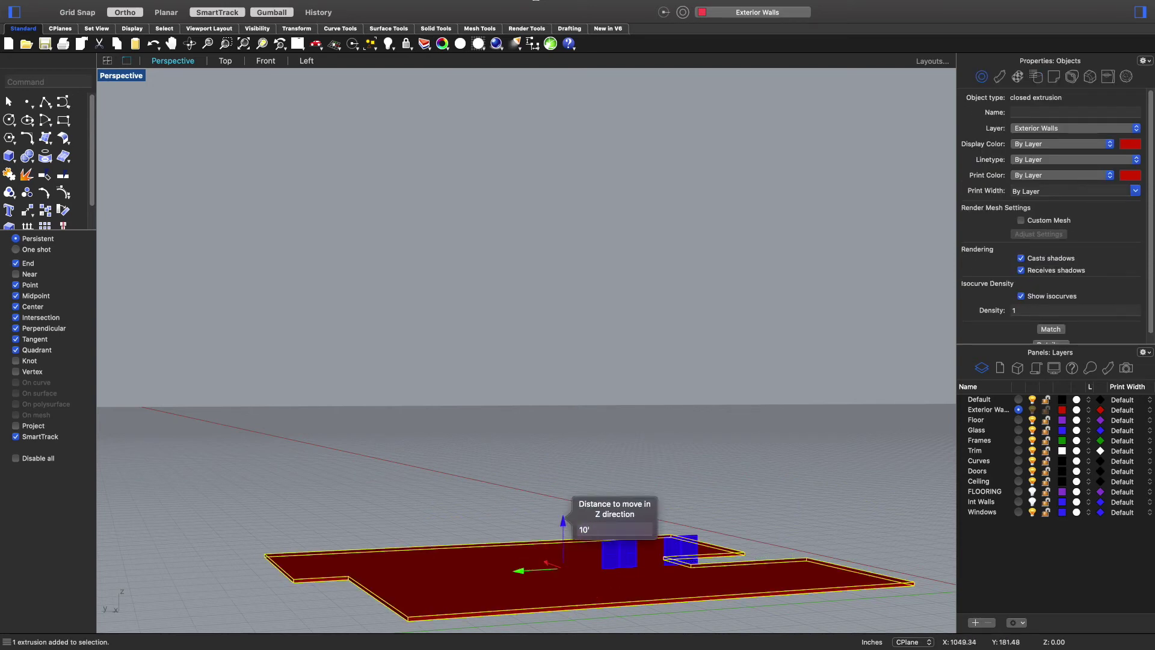
{"action": "key", "text": "Return"}
{"action": "left_click", "coordinate": [502, 399]}
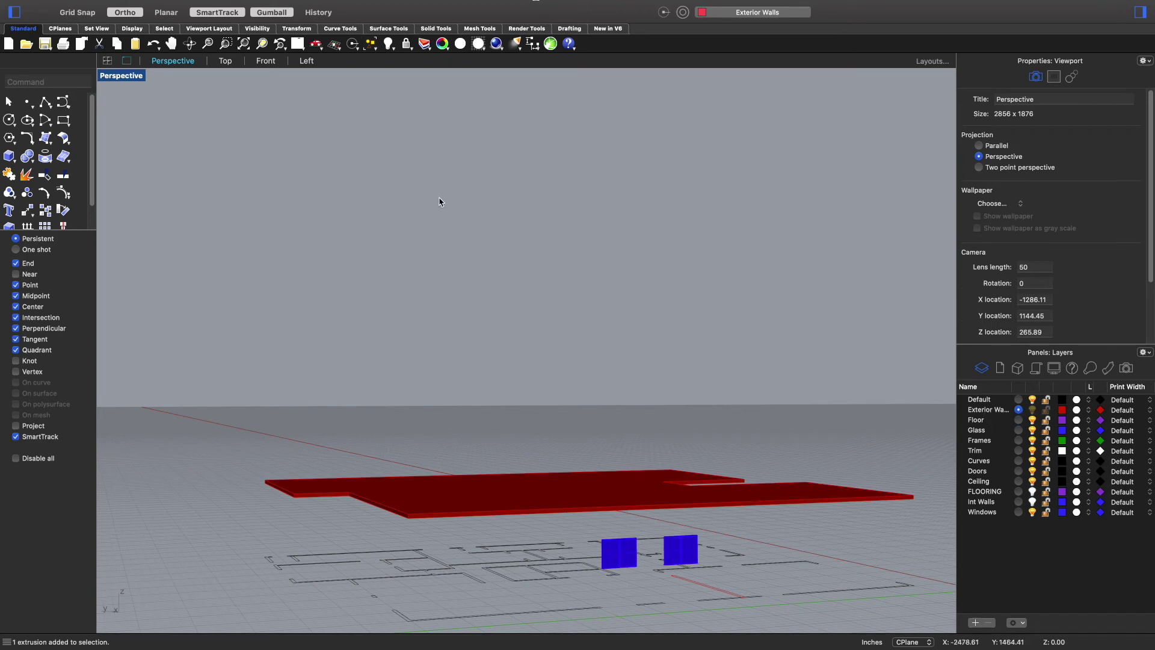
- Unhide the exterior walls with ShowSelected and check how the slab sits on them from above and underneath
{"action": "right_click", "coordinate": [495, 287]}
{"action": "left_click", "coordinate": [539, 309]}
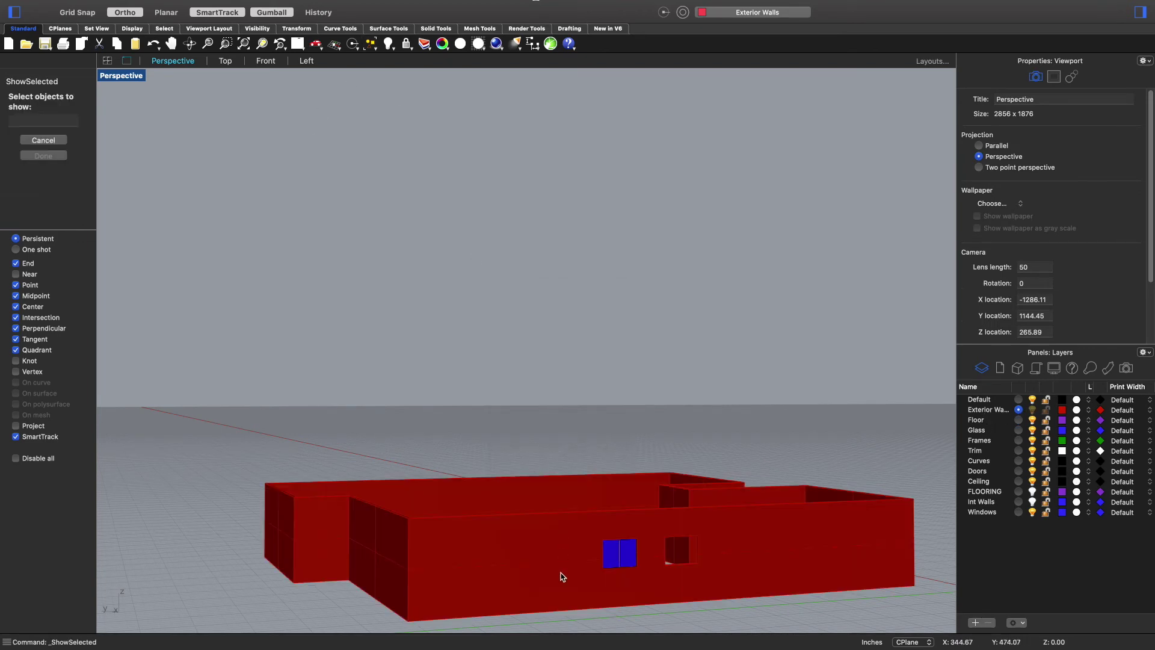
{"action": "left_click", "coordinate": [557, 558]}
{"action": "key", "text": "Return"}
{"action": "right_click_drag", "start_coordinate": [144, 325], "coordinate": [315, 510]}
{"action": "left_click", "coordinate": [313, 509]}
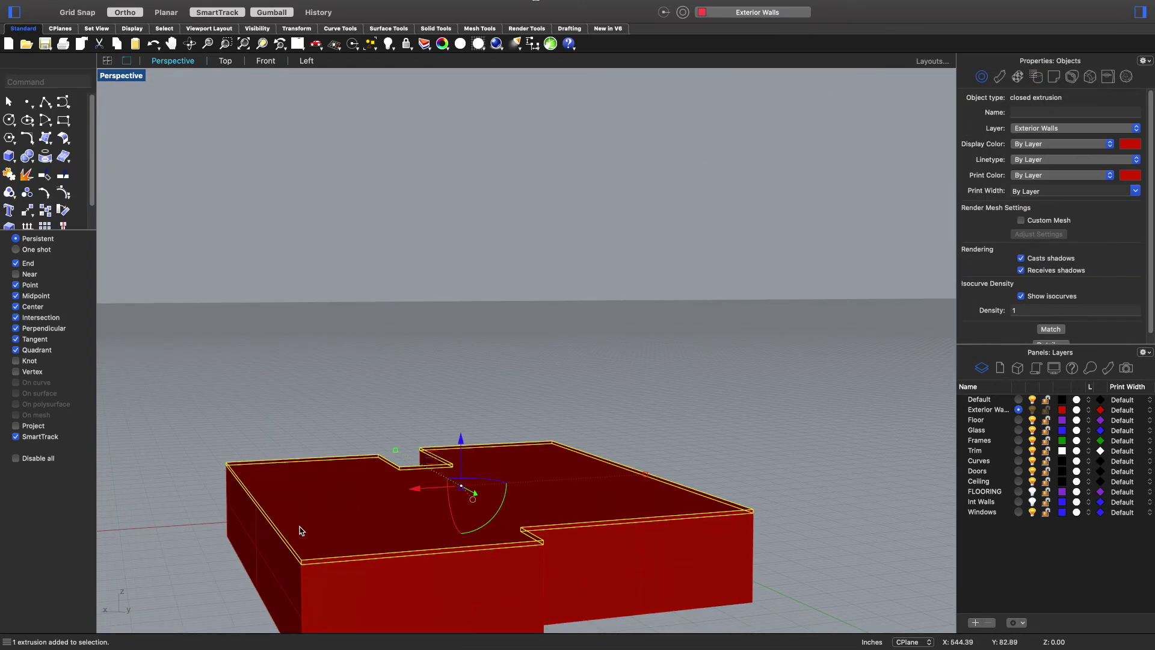
{"action": "scroll", "coordinate": [266, 500], "scroll_direction": "up", "scroll_amount": 10}
{"action": "right_click_drag", "start_coordinate": [370, 248], "coordinate": [264, 216]}
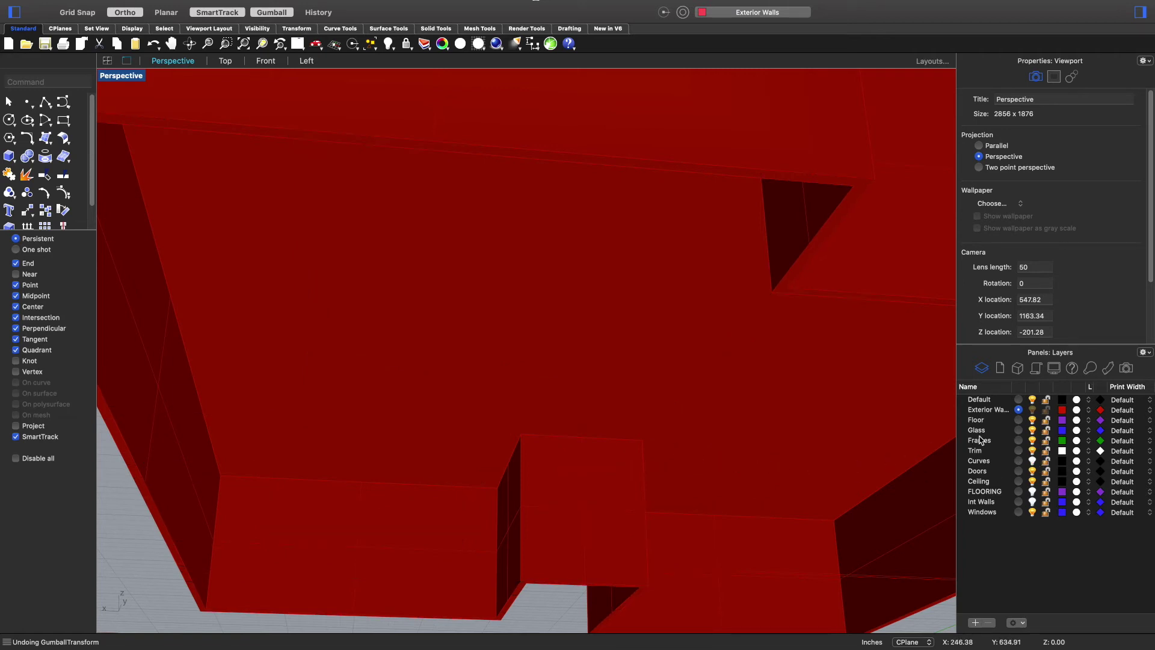
- Make the FLOORING layer visible to bring back the house floor, and end the ShowSelected command
{"action": "left_click", "coordinate": [1032, 420]}
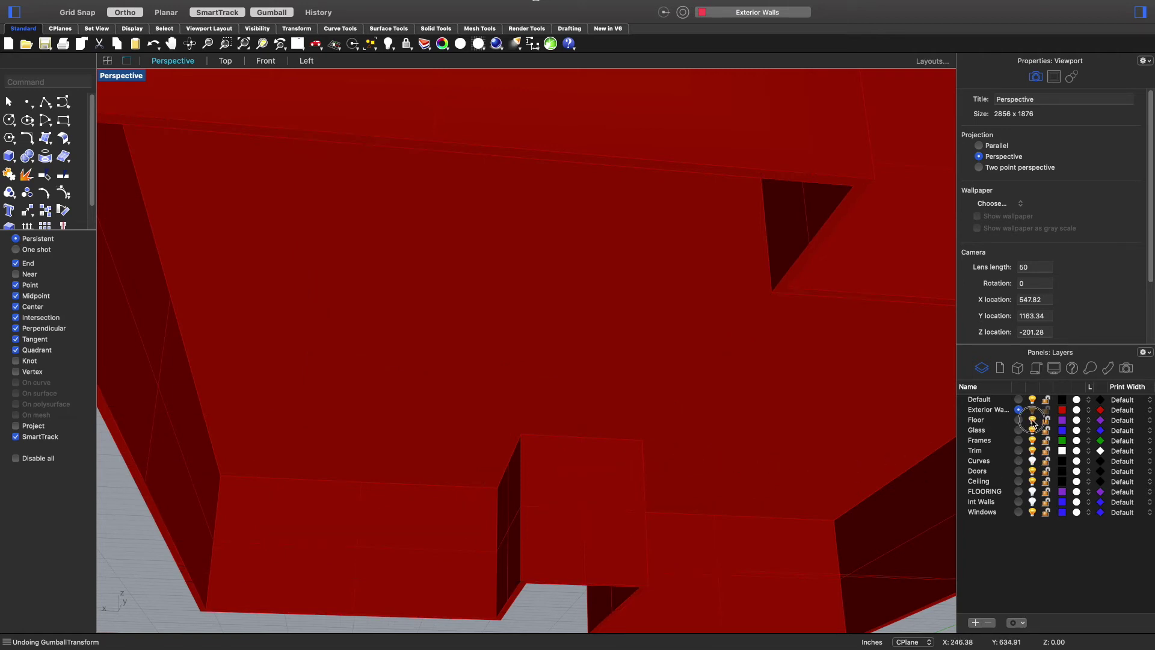
{"action": "left_click", "coordinate": [987, 421]}
{"action": "right_click_drag", "start_coordinate": [338, 323], "coordinate": [437, 279]}
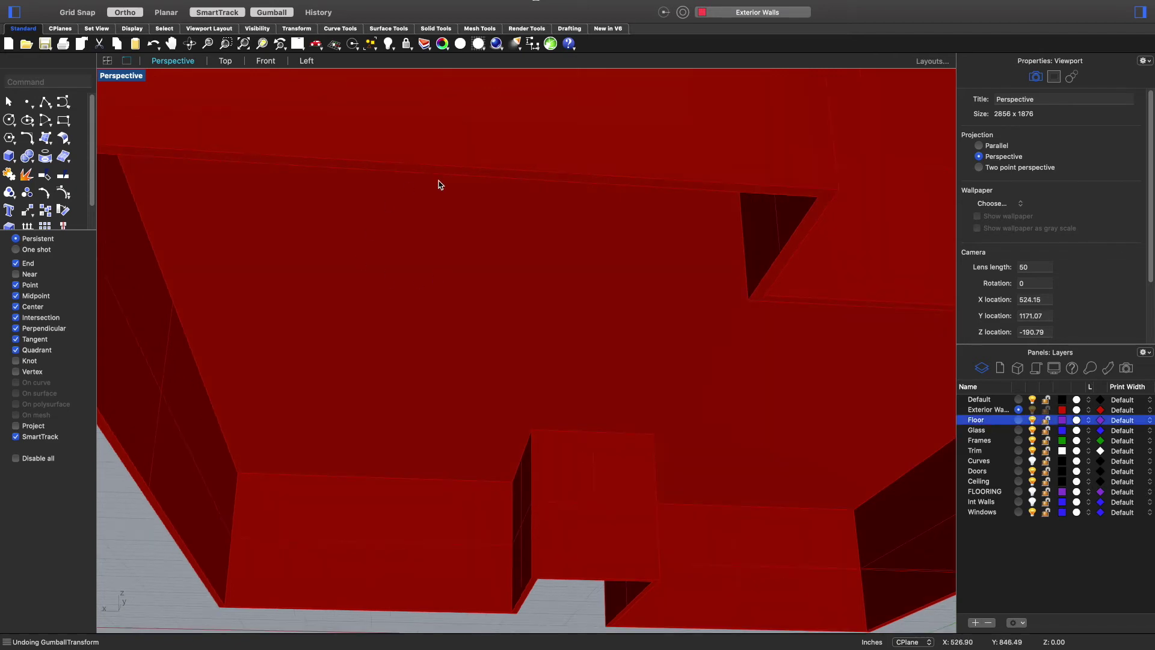
{"action": "right_click", "coordinate": [463, 290]}
{"action": "left_click", "coordinate": [498, 309]}
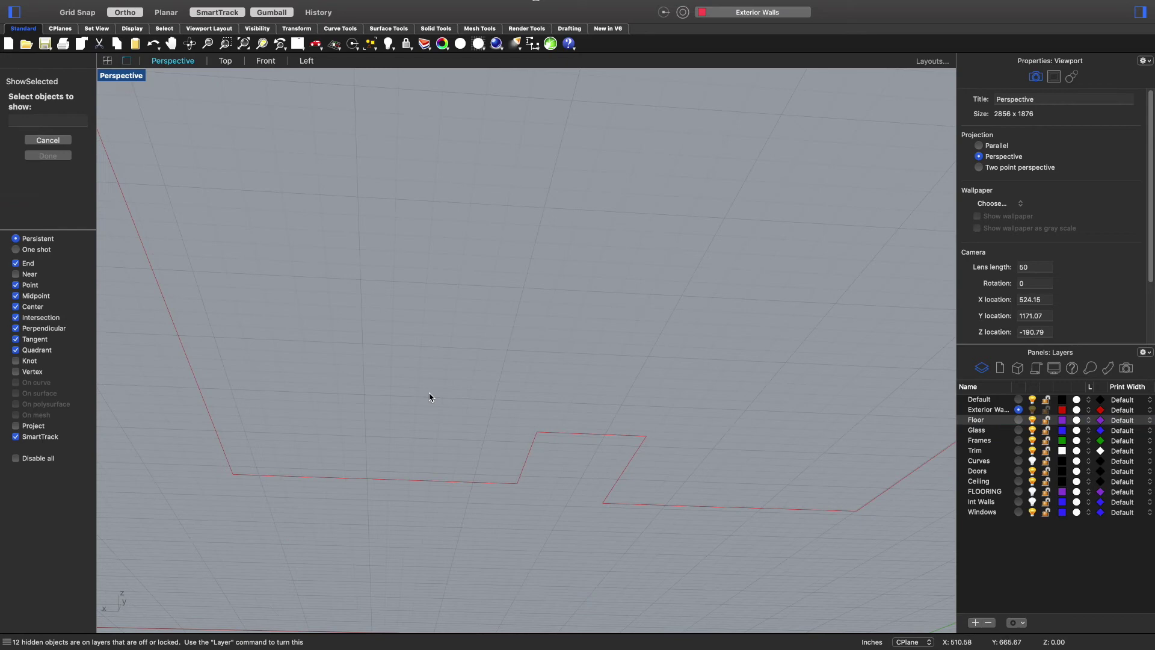
{"action": "scroll", "coordinate": [429, 396], "scroll_direction": "down", "scroll_amount": 5}
{"action": "right_click_drag", "start_coordinate": [477, 421], "coordinate": [527, 449]}
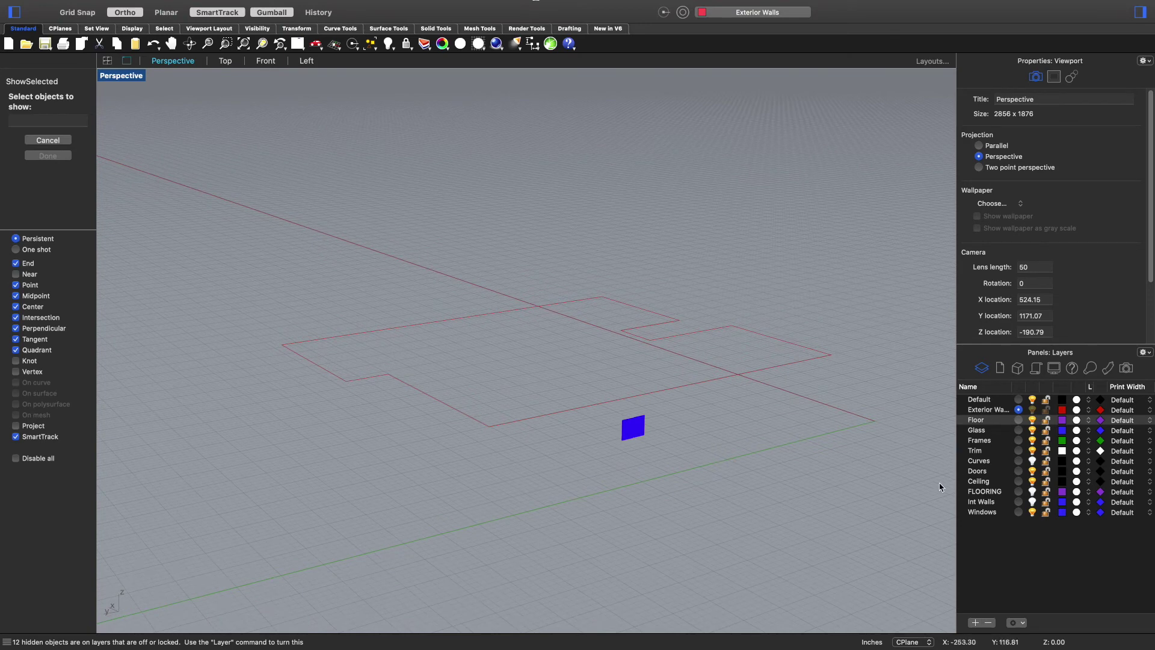
{"action": "left_click", "coordinate": [1032, 500]}
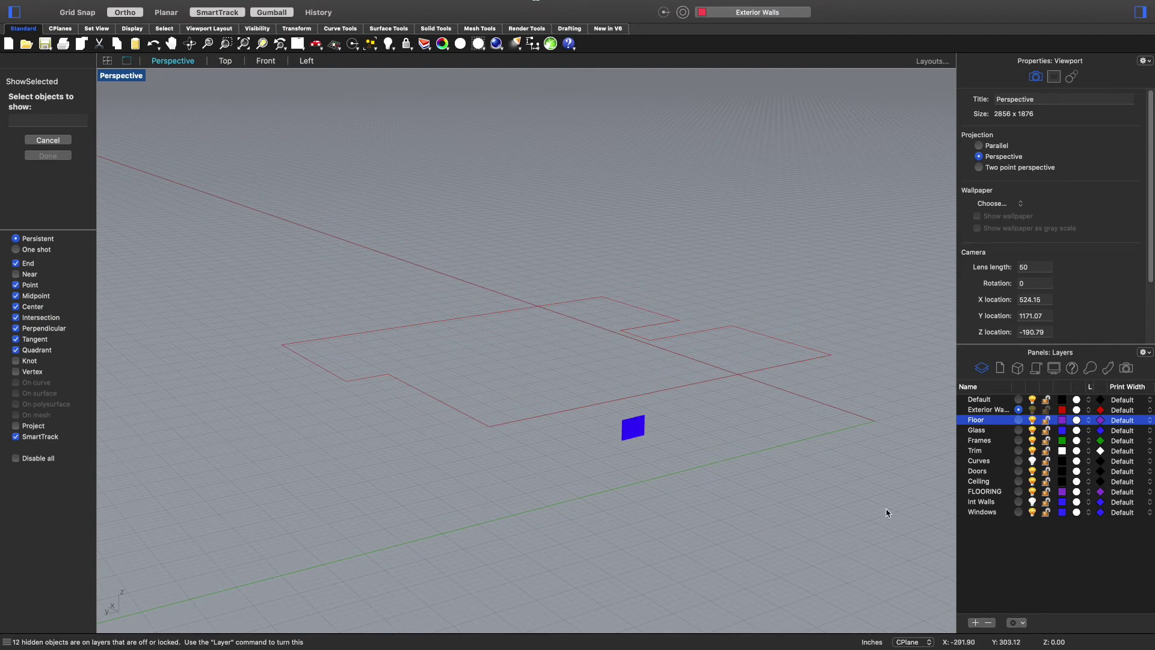
{"action": "key", "text": "Return"}
- Bring the perspective view inside the house to examine the floor, walls, ceiling and windows
{"action": "right_click_drag", "start_coordinate": [682, 468], "coordinate": [359, 317]}
{"action": "mouse_move", "coordinate": [487, 517]}
{"action": "right_mouse_down"}
{"action": "mouse_move", "coordinate": [472, 496]}
{"action": "mouse_move", "coordinate": [510, 511]}
{"action": "mouse_move", "coordinate": [474, 505]}
{"action": "right_mouse_up"}
{"action": "right_click_drag", "start_coordinate": [799, 523], "coordinate": [389, 452]}
{"action": "scroll", "coordinate": [556, 562], "scroll_direction": "up", "scroll_amount": 10}
{"action": "scroll", "coordinate": [542, 506], "scroll_direction": "up", "scroll_amount": 5}
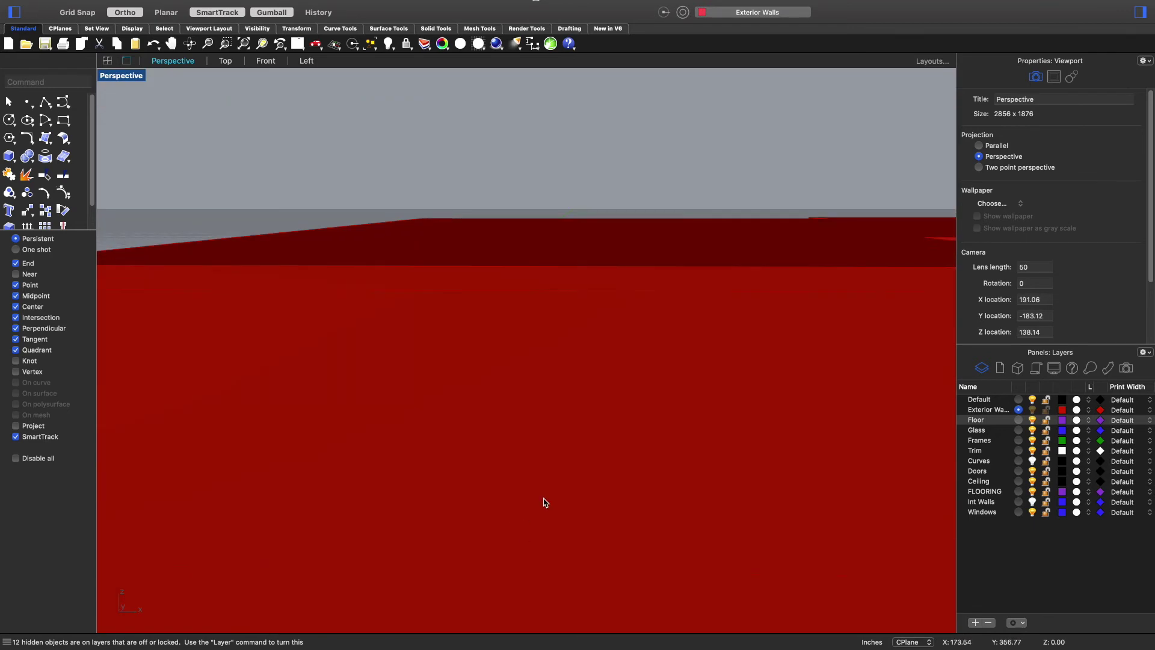
{"action": "scroll", "coordinate": [532, 511], "scroll_direction": "up", "scroll_amount": 3}
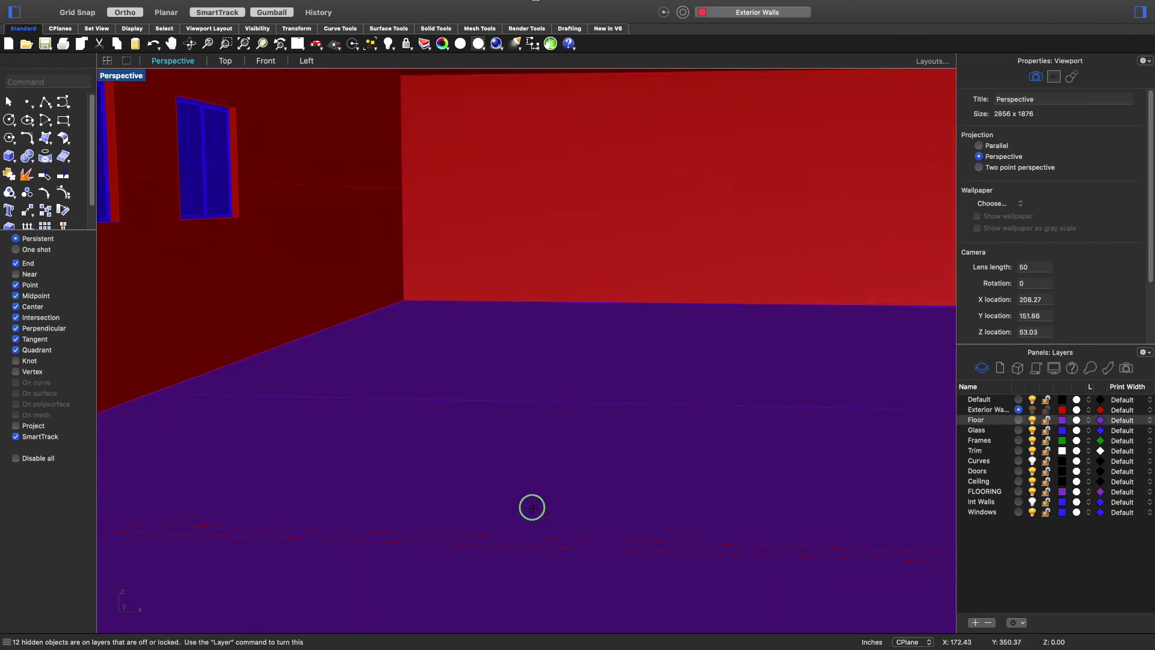
{"action": "scroll", "coordinate": [602, 470], "scroll_direction": "up", "scroll_amount": 2}
{"action": "right_click_drag", "start_coordinate": [605, 471], "coordinate": [689, 522]}
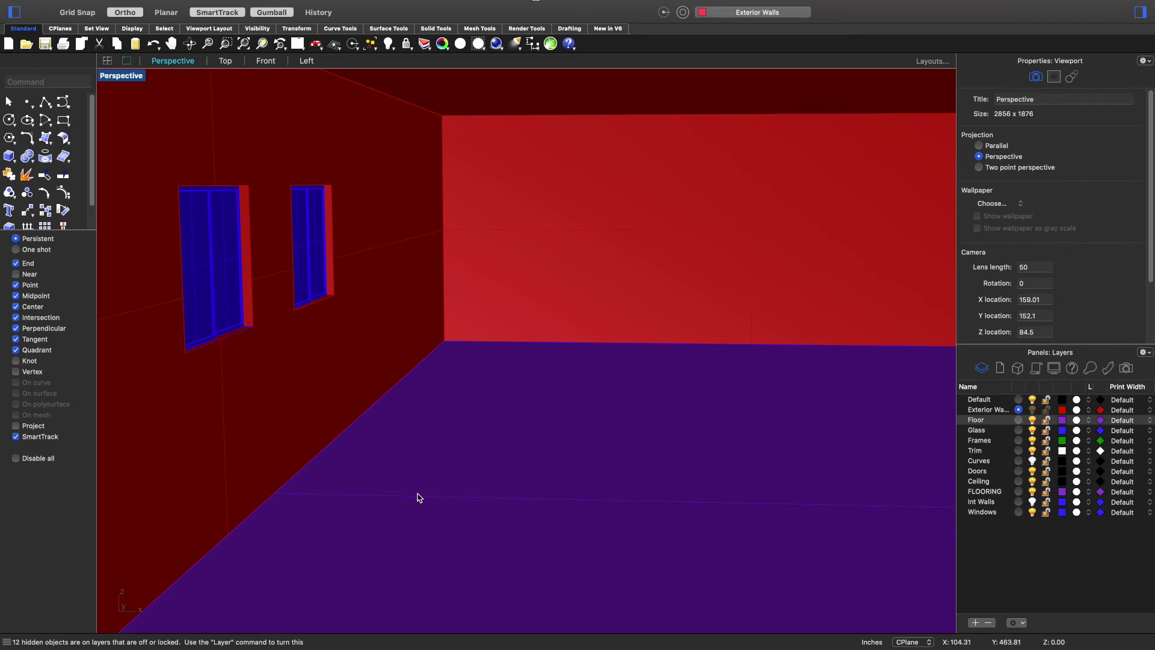
{"action": "mouse_move", "coordinate": [596, 521]}
{"action": "right_mouse_down"}
{"action": "mouse_move", "coordinate": [560, 521]}
{"action": "mouse_move", "coordinate": [580, 521]}
{"action": "right_mouse_up"}
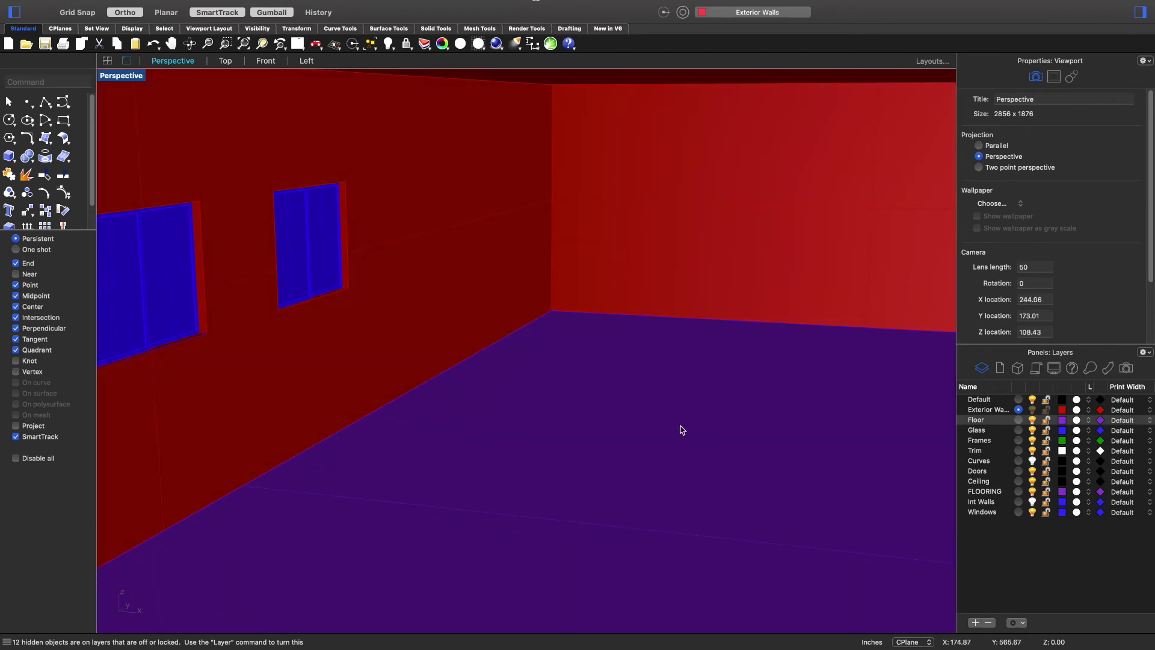
- Bring up the Materials settings, add a new Glass material to the model, and review its properties
{"action": "mouse_move", "coordinate": [792, 4]}
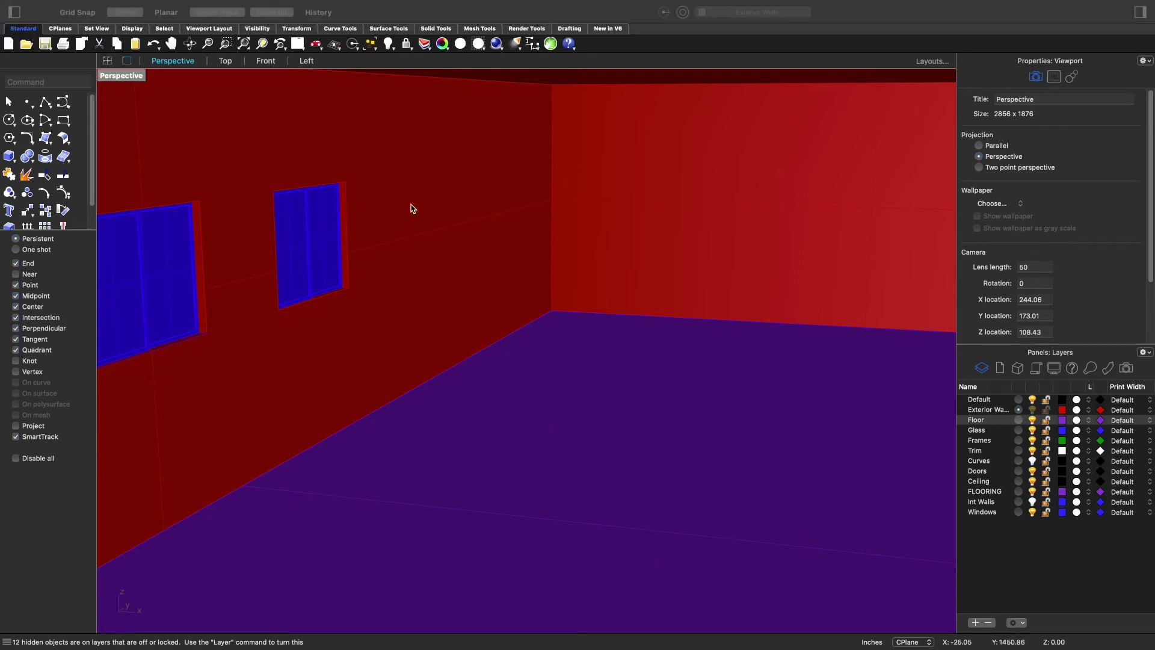
{"action": "left_click", "coordinate": [750, 367]}
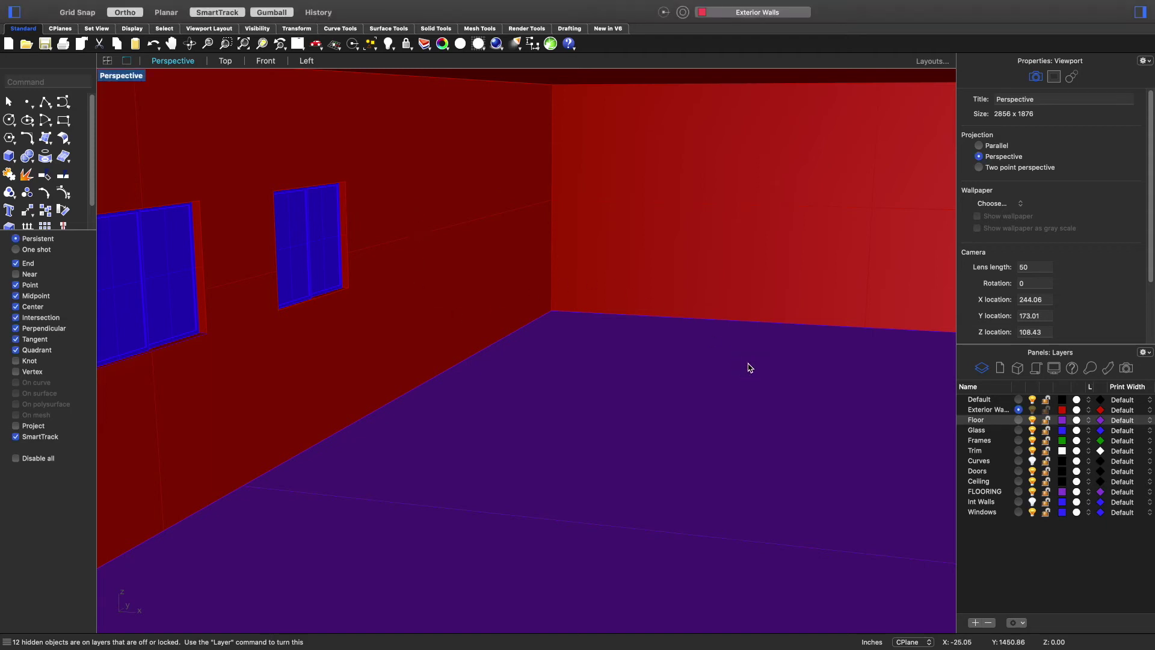
{"action": "type", "text": "Materials"}
{"action": "key", "text": "Return"}
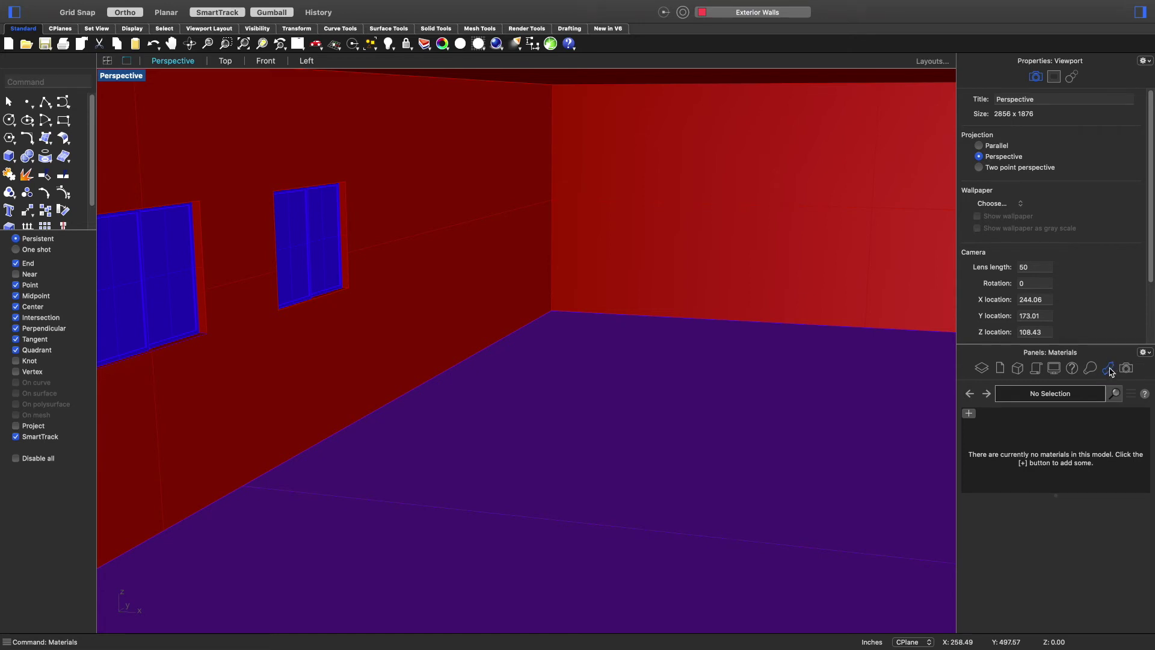
{"action": "left_click", "coordinate": [969, 414]}
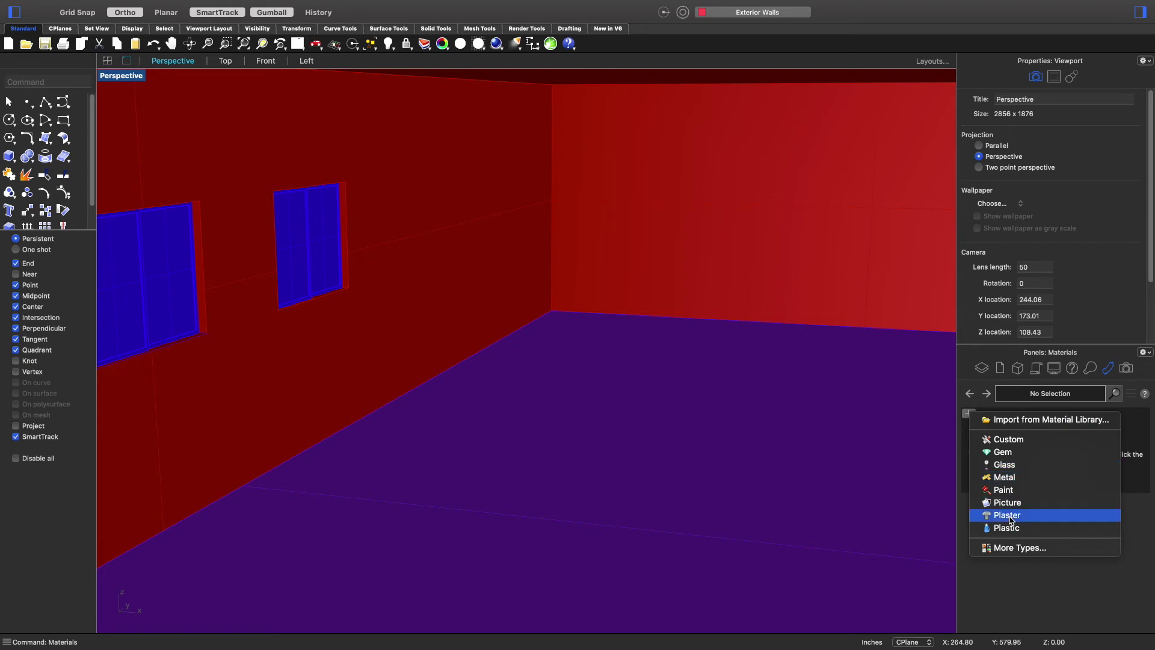
{"action": "left_click", "coordinate": [1007, 470]}
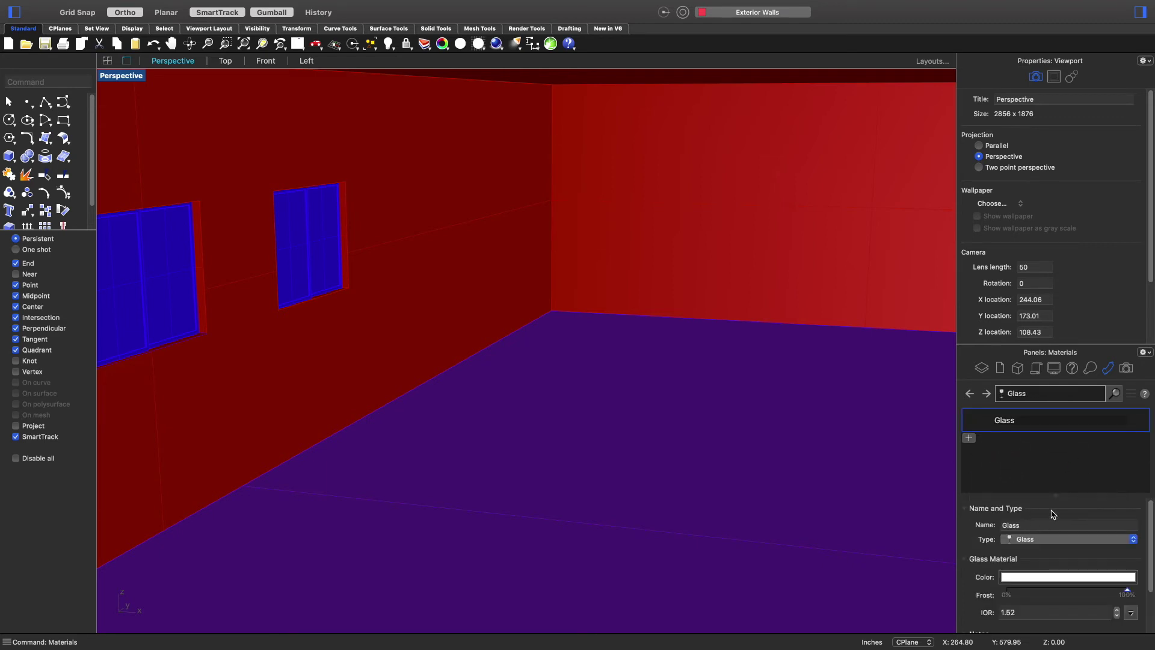
{"action": "scroll", "coordinate": [1031, 591], "scroll_direction": "down", "scroll_amount": 1}
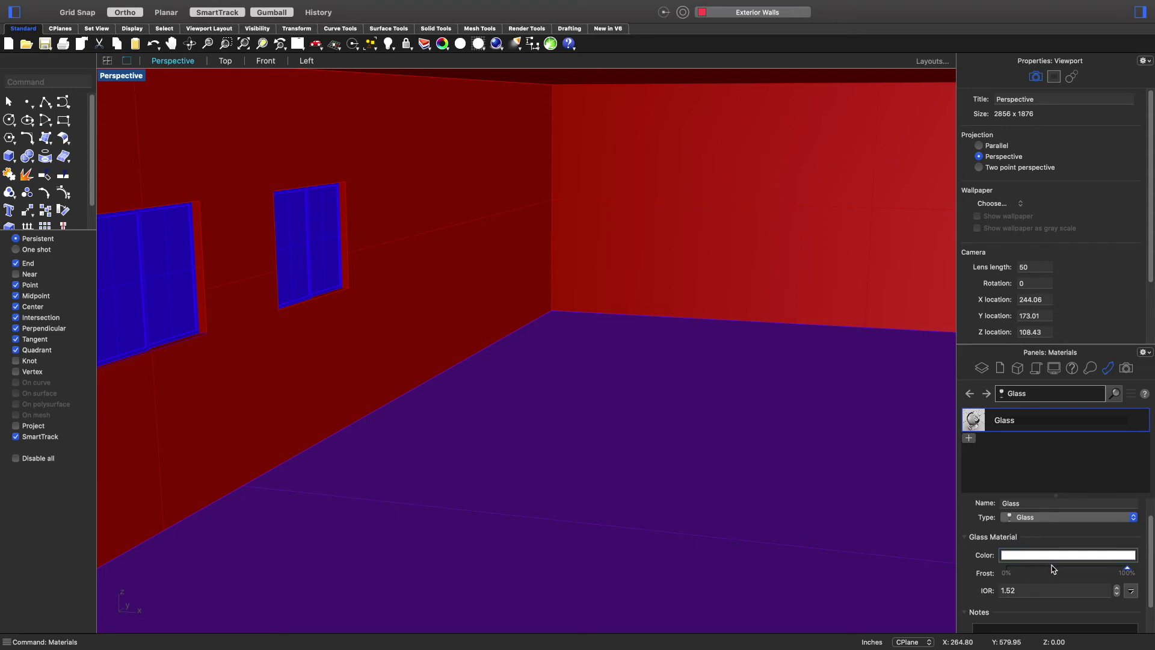
{"action": "scroll", "coordinate": [1067, 584], "scroll_direction": "down", "scroll_amount": 2}
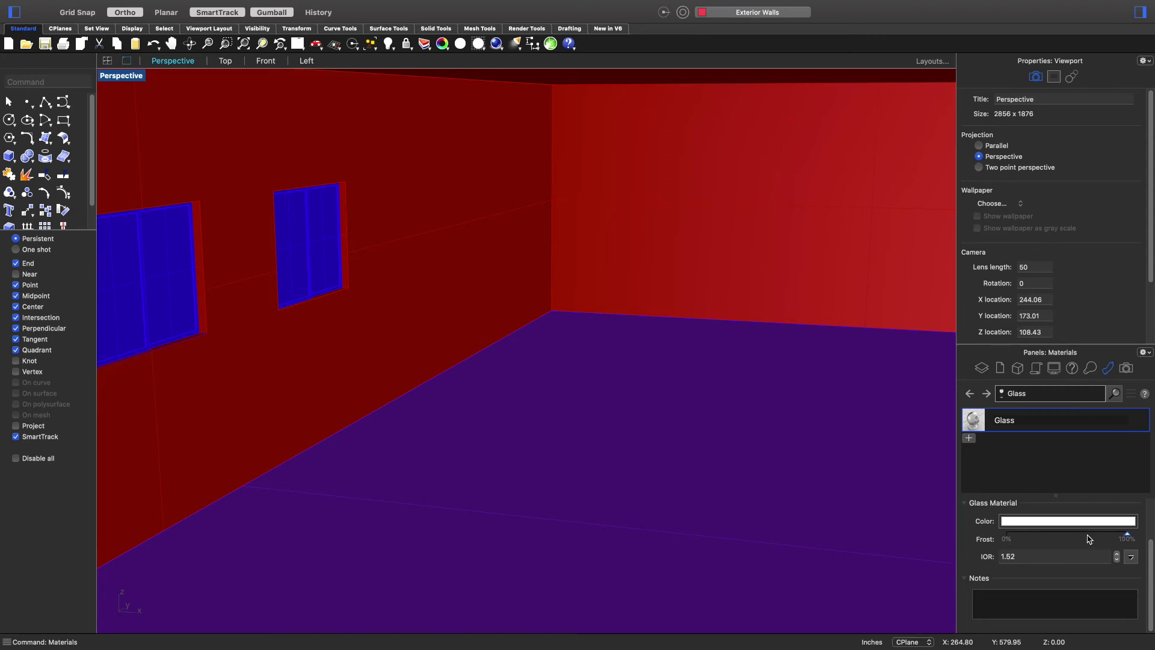
{"action": "left_click", "coordinate": [981, 429]}
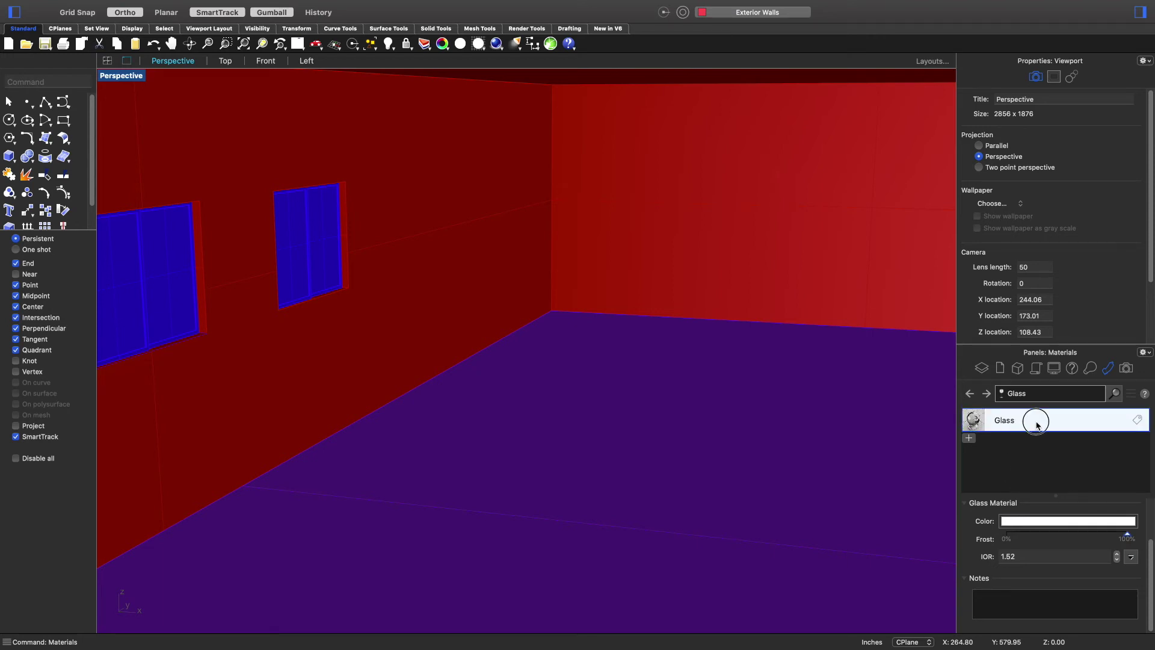
{"action": "right_click", "coordinate": [976, 427]}
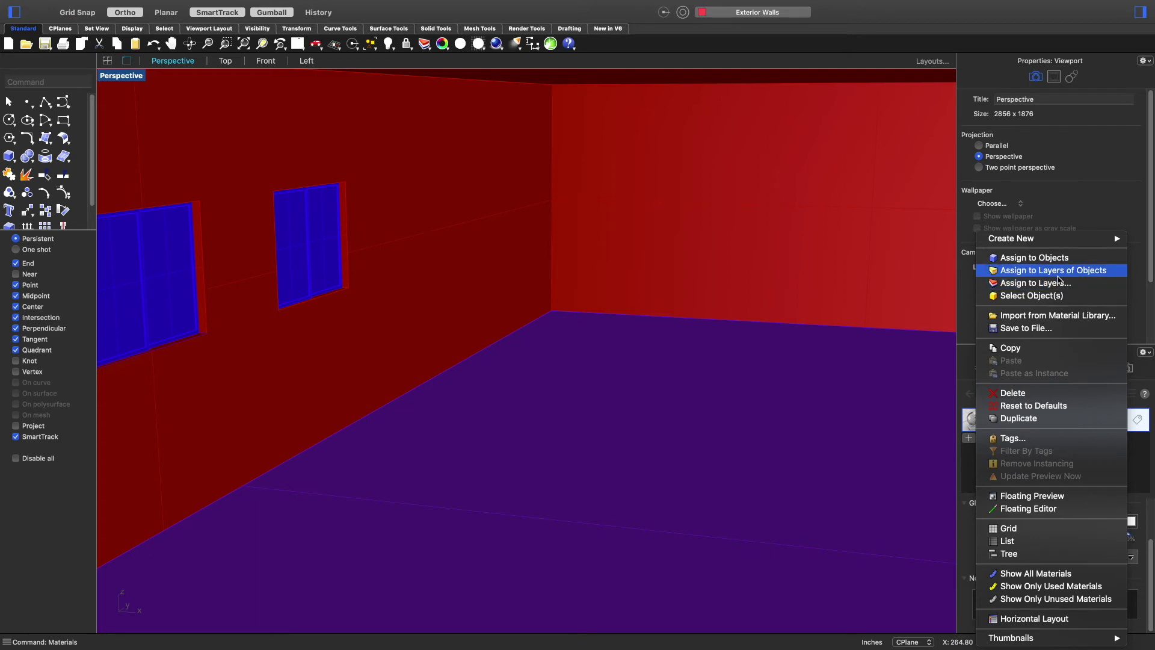
{"action": "left_click", "coordinate": [803, 392]}
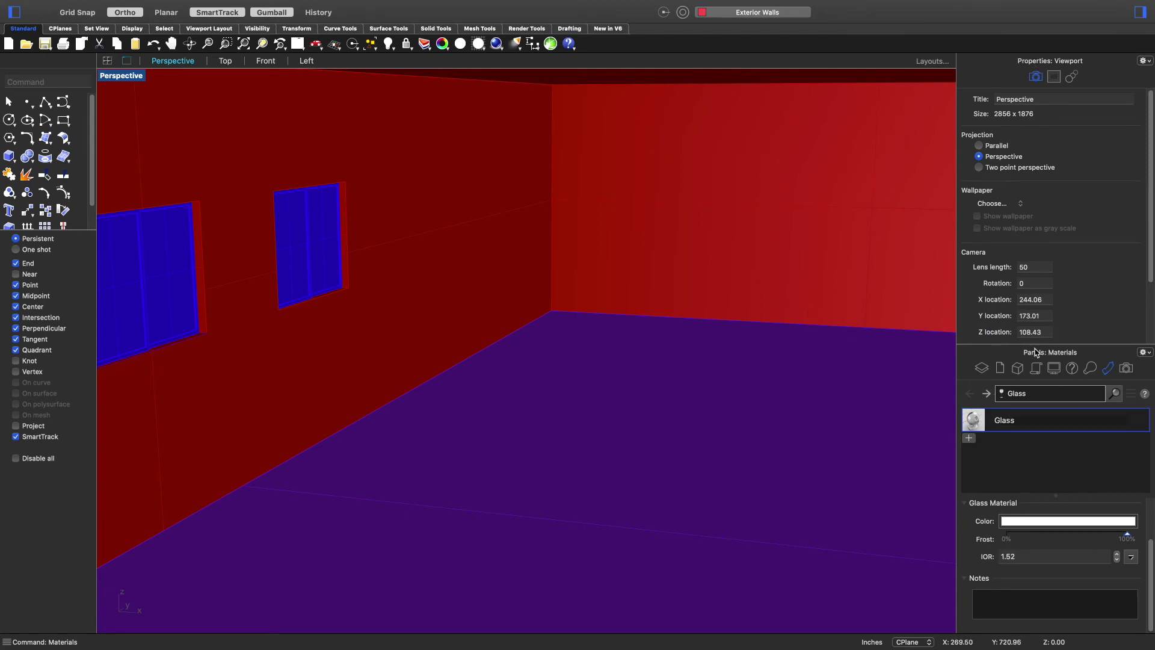
- Ungroup the two window assemblies on the exterior wall so their panes and frames become separate objects
{"action": "left_click", "coordinate": [982, 368]}
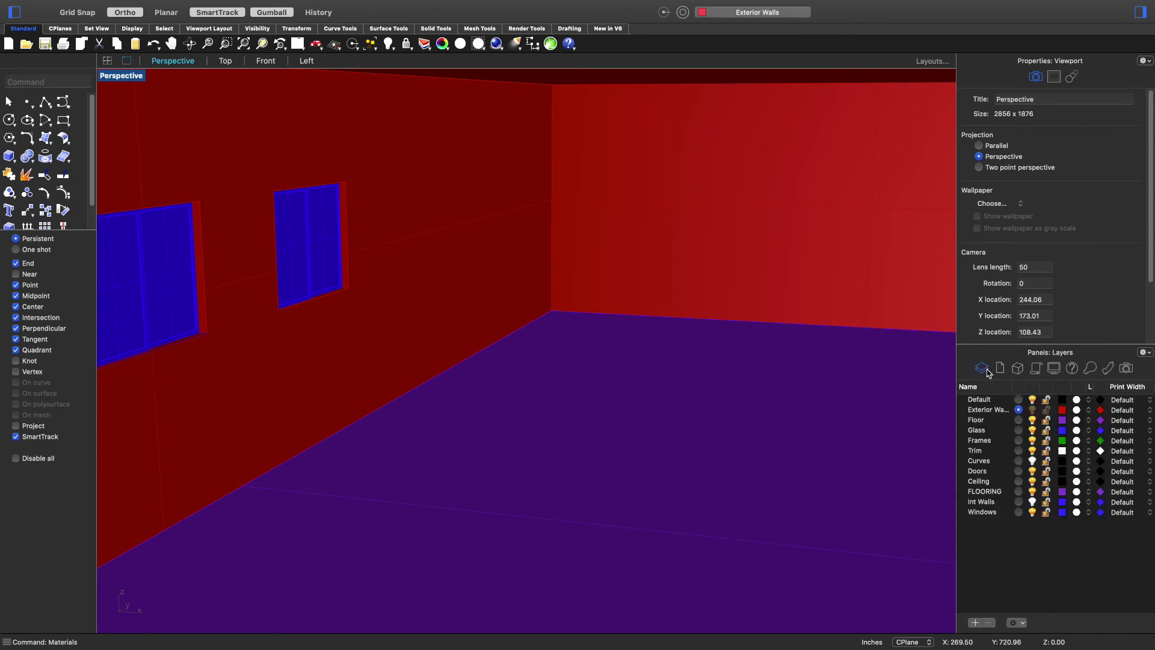
{"action": "left_click", "coordinate": [299, 272]}
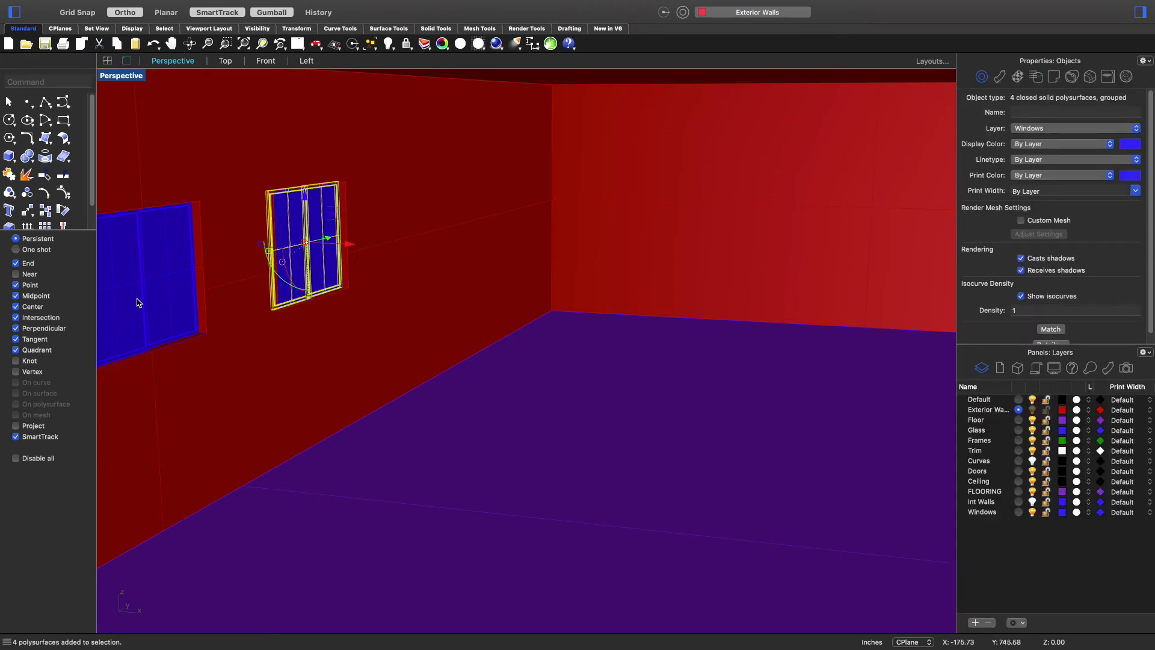
{"action": "left_click", "coordinate": [163, 302]}
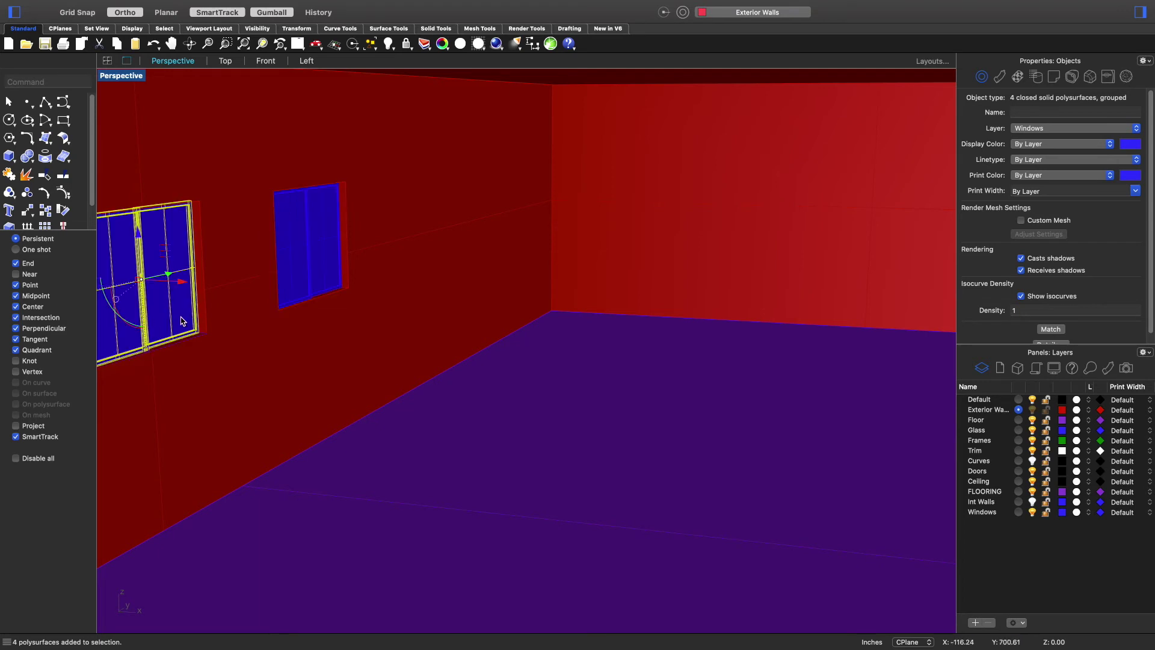
{"action": "type", "text": "Ungroup"}
{"action": "key", "text": "Return"}
- Select the four glass panes of the two windows and move them to the Glass layer
{"action": "left_click", "coordinate": [162, 294]}
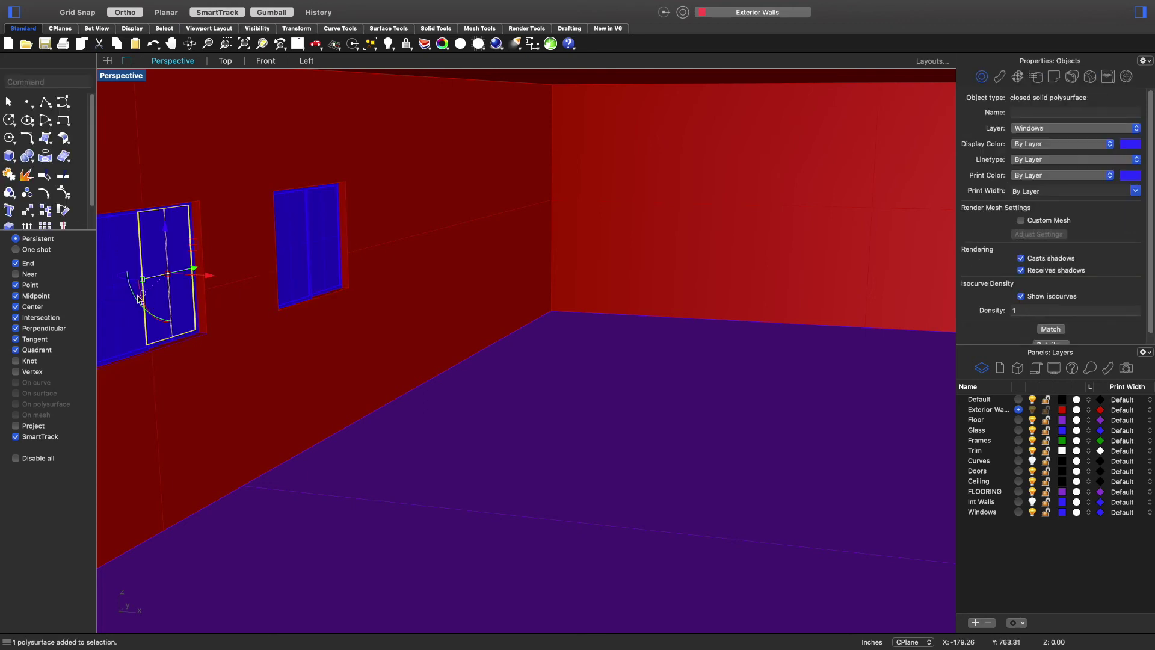
{"action": "left_click", "coordinate": [119, 248], "text": "shift"}
{"action": "left_click", "coordinate": [320, 225], "text": "shift"}
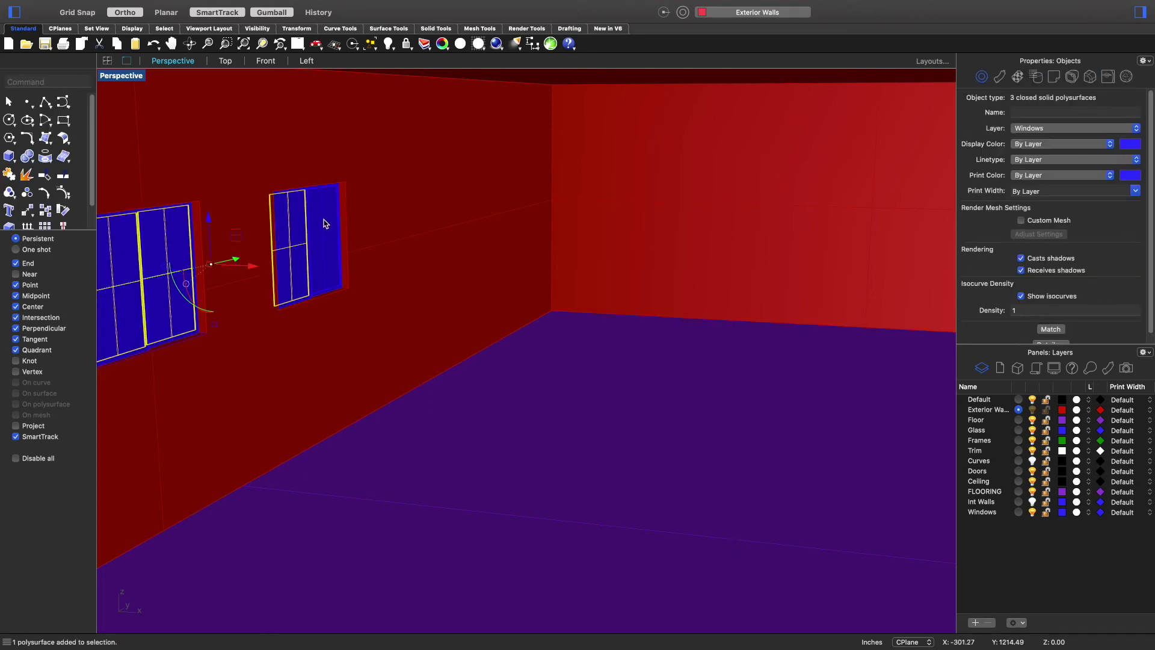
{"action": "left_click", "coordinate": [325, 223], "text": "shift"}
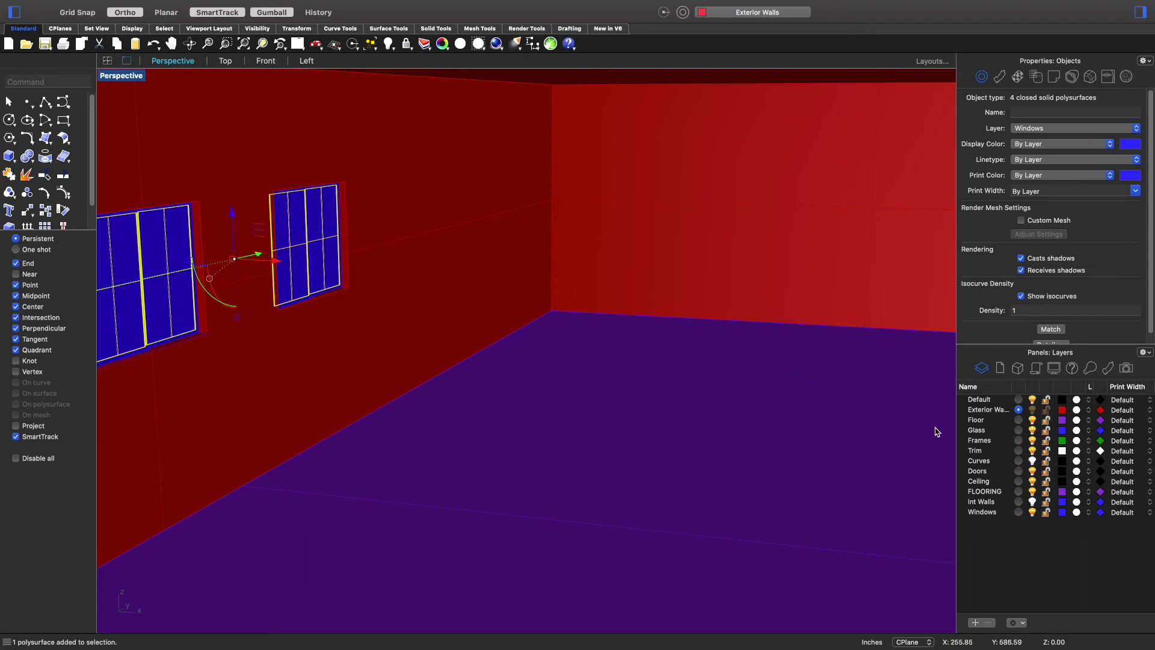
{"action": "right_click", "coordinate": [975, 430]}
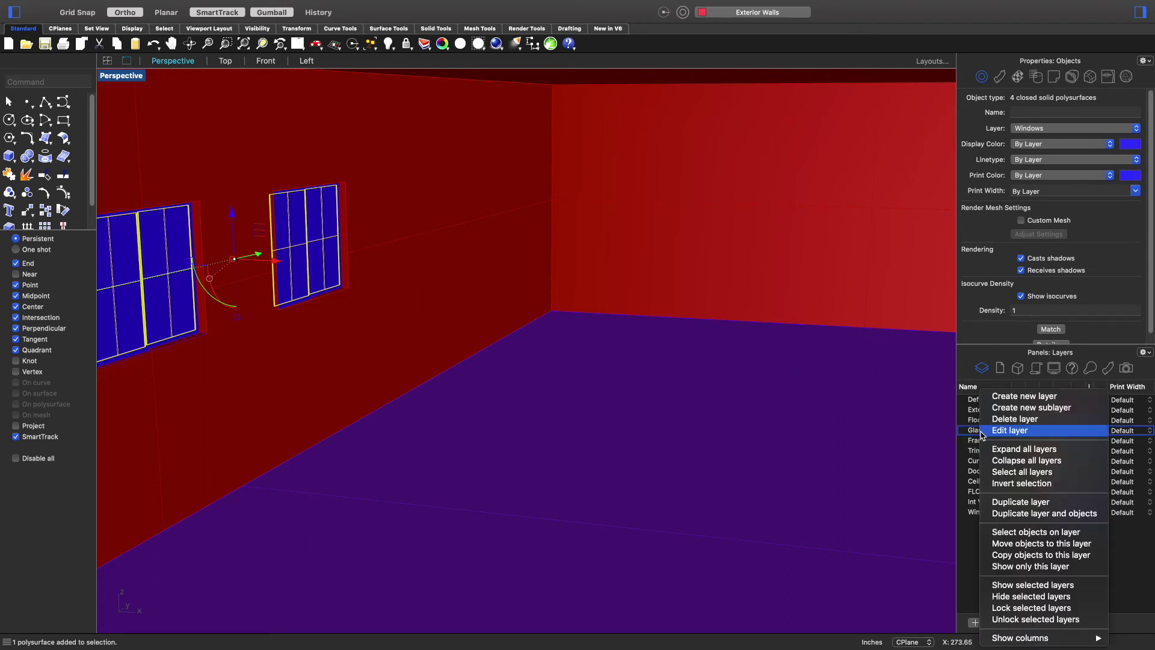
{"action": "left_click", "coordinate": [1035, 543]}
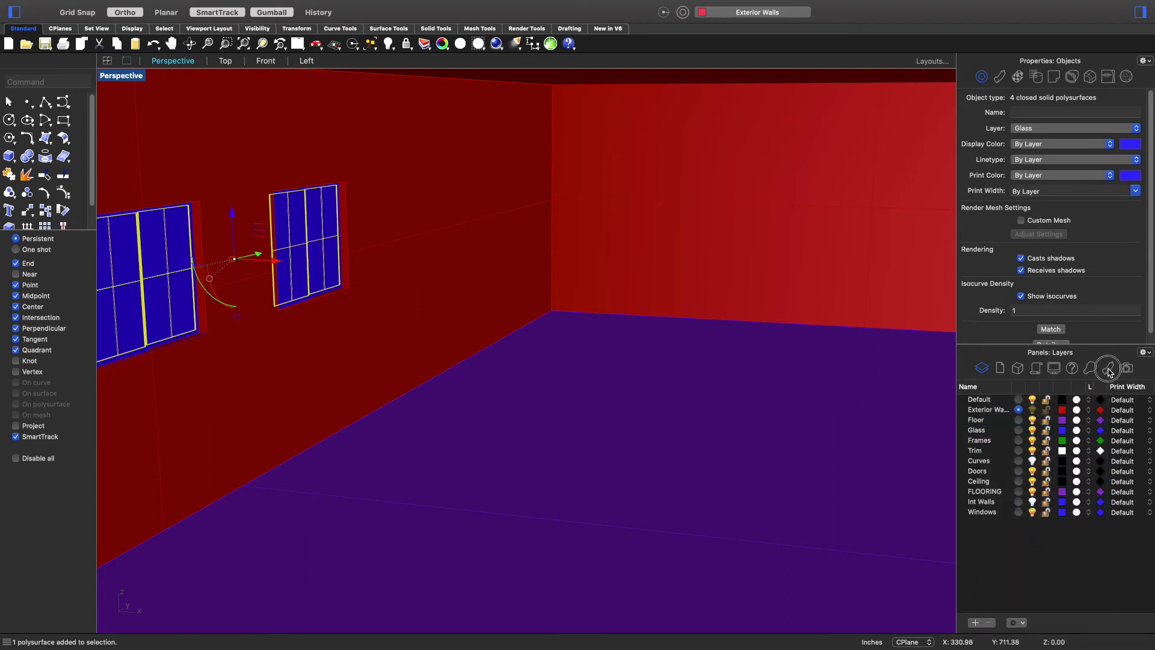
- Assign the Glass material to the Glass layer of the selected panes
{"action": "left_click", "coordinate": [1109, 370]}
{"action": "left_click", "coordinate": [1014, 422]}
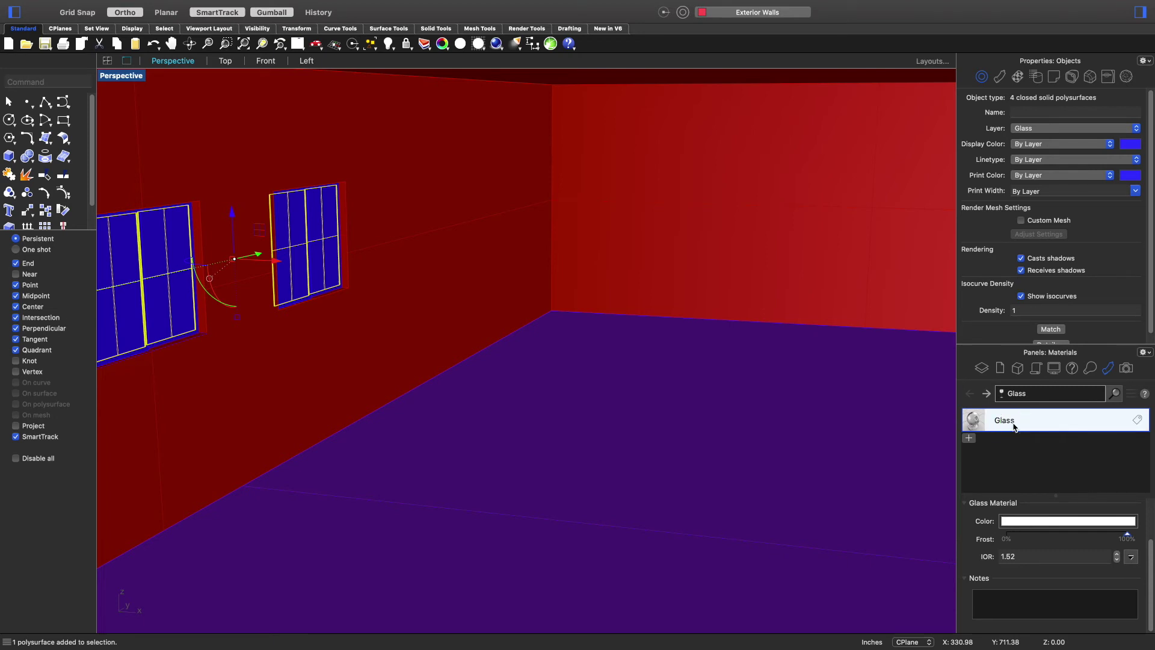
{"action": "right_click", "coordinate": [1015, 427]}
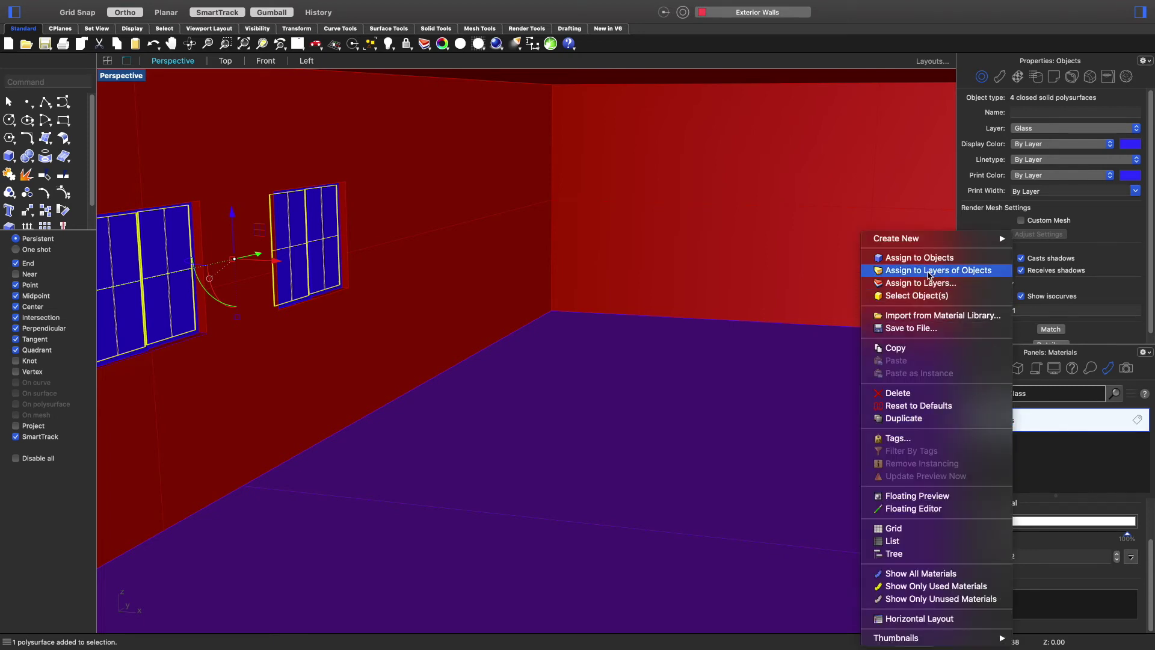
{"action": "left_click", "coordinate": [930, 272]}
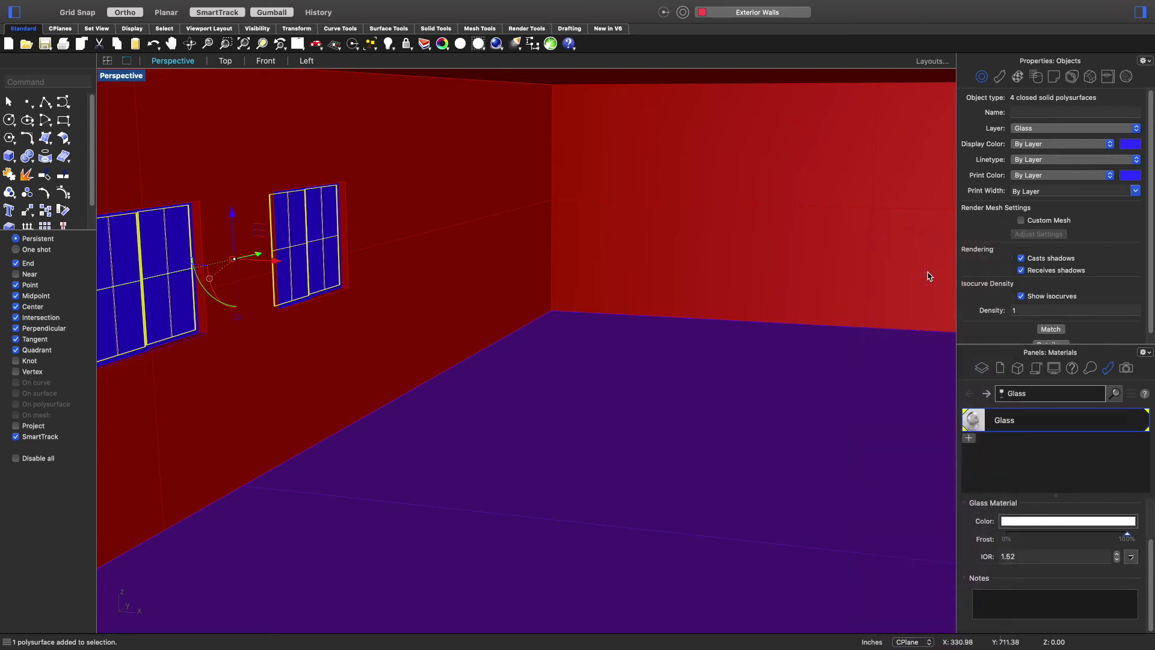
{"action": "right_click", "coordinate": [1002, 422]}
{"action": "left_click", "coordinate": [932, 283]}
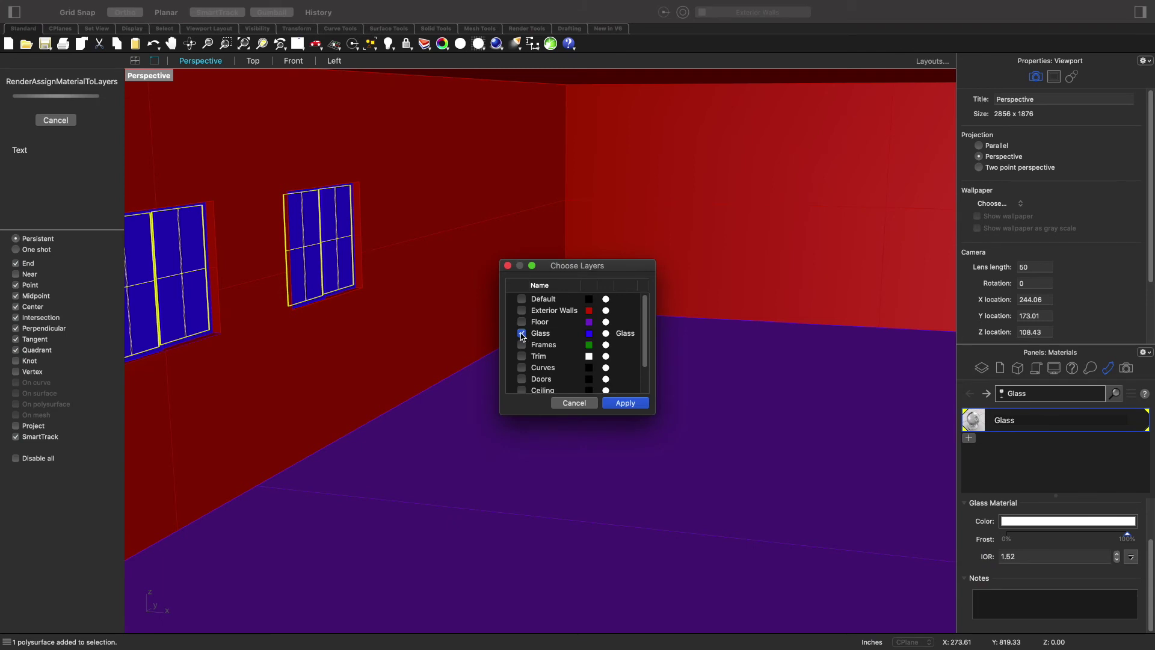
{"action": "left_click", "coordinate": [621, 404]}
- Switch the Perspective view to Rendered display mode and clear the object selection
{"action": "right_click", "coordinate": [564, 379]}
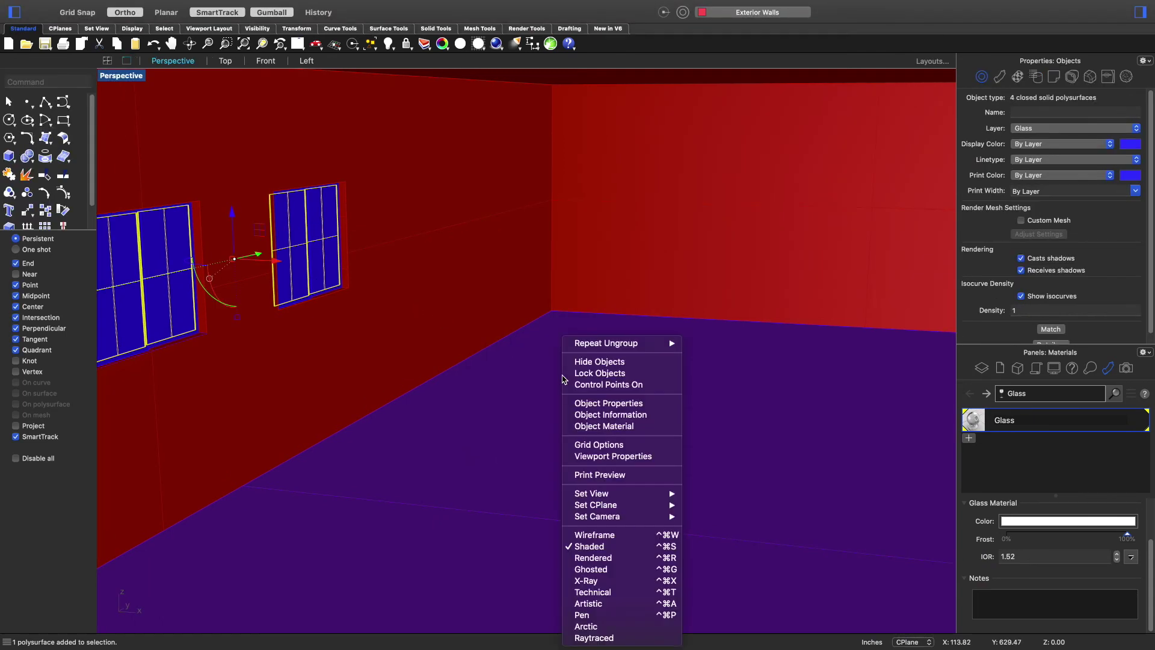
{"action": "left_click", "coordinate": [611, 558]}
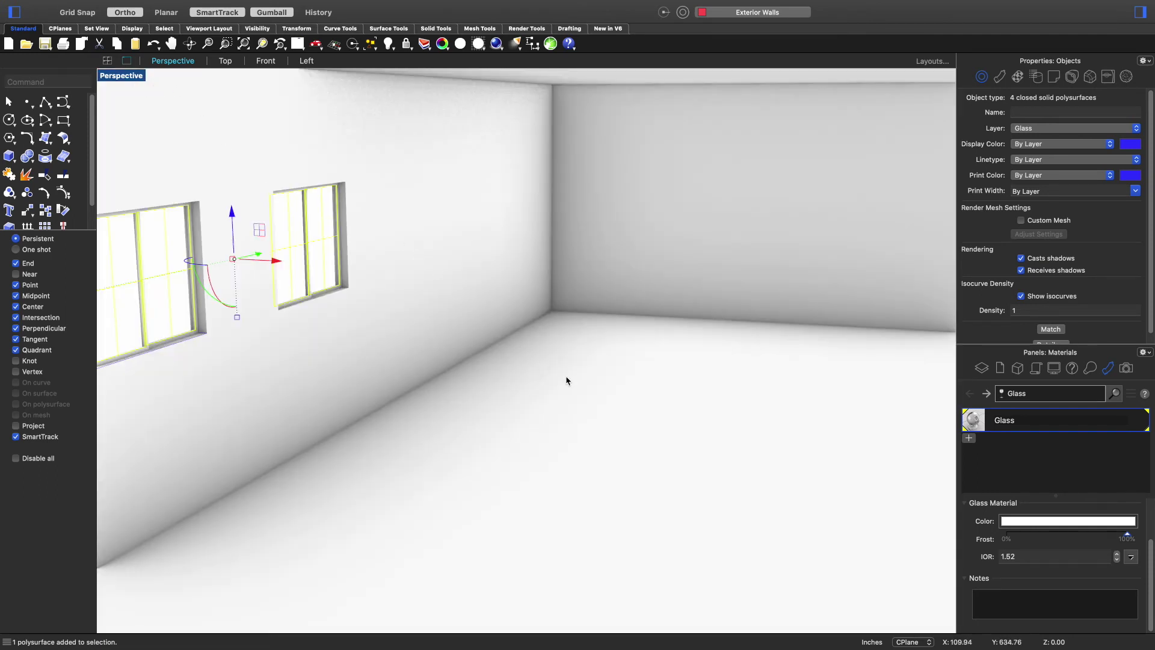
{"action": "left_click", "coordinate": [582, 381]}
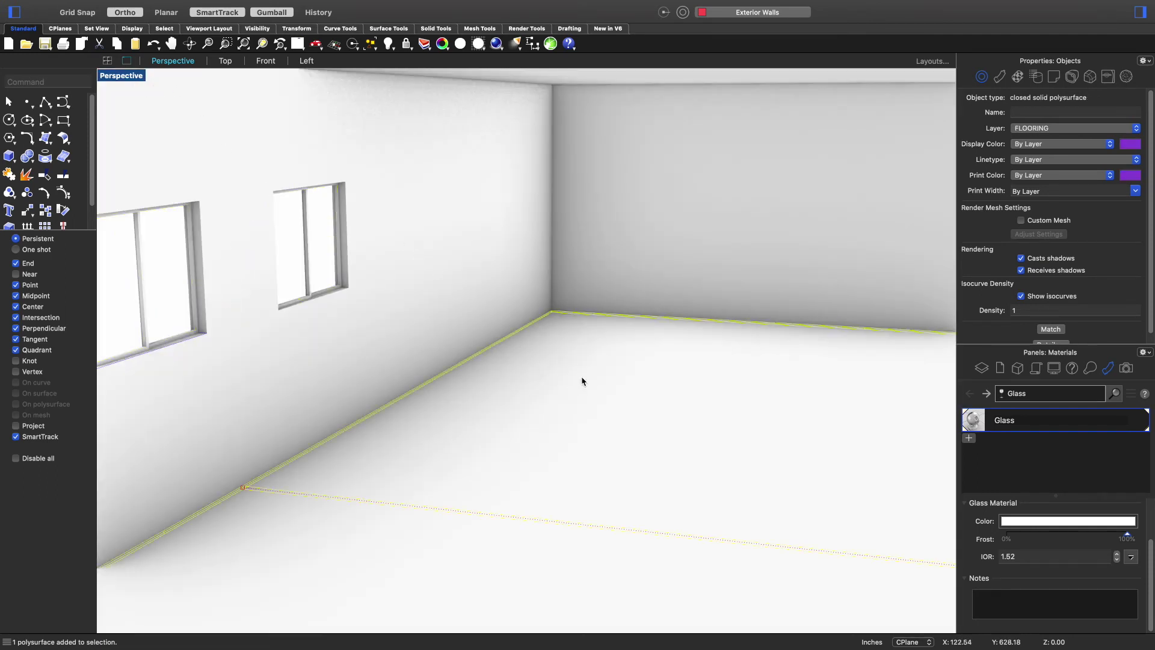
{"action": "key", "text": "Escape"}
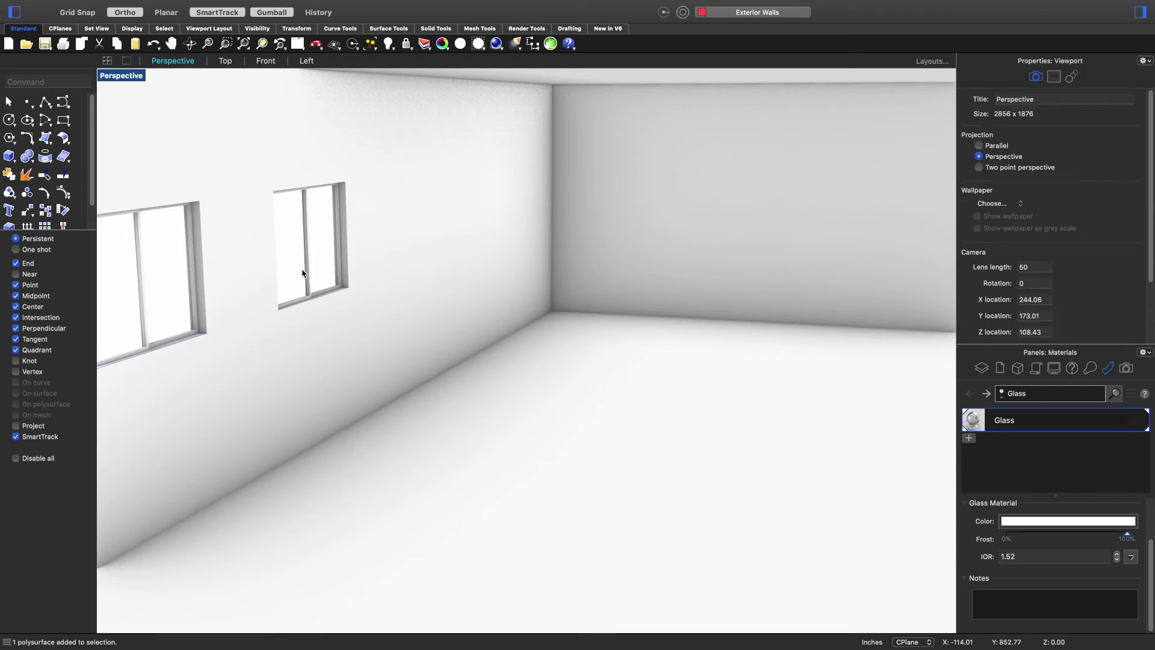
- Inspect the glass panes of the two windows from inside and outside the room
{"action": "scroll", "coordinate": [432, 324], "scroll_direction": "left", "scroll_amount": 3}
{"action": "scroll", "coordinate": [432, 324], "scroll_direction": "left", "scroll_amount": 6}
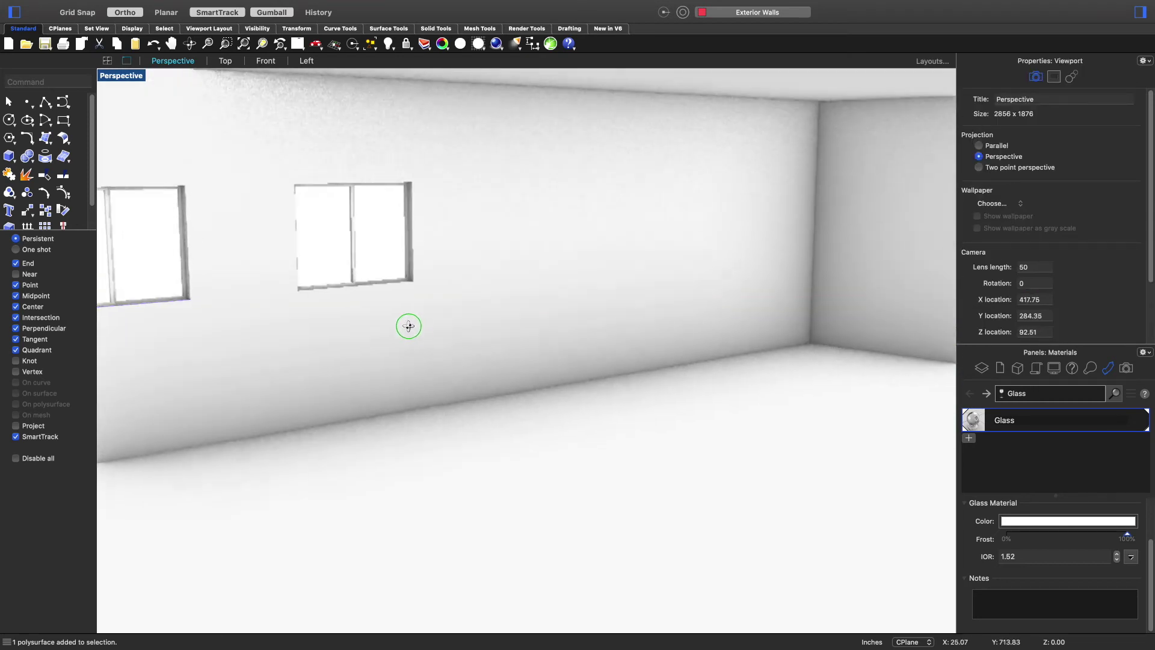
{"action": "scroll", "coordinate": [476, 326], "scroll_direction": "left", "scroll_amount": 8}
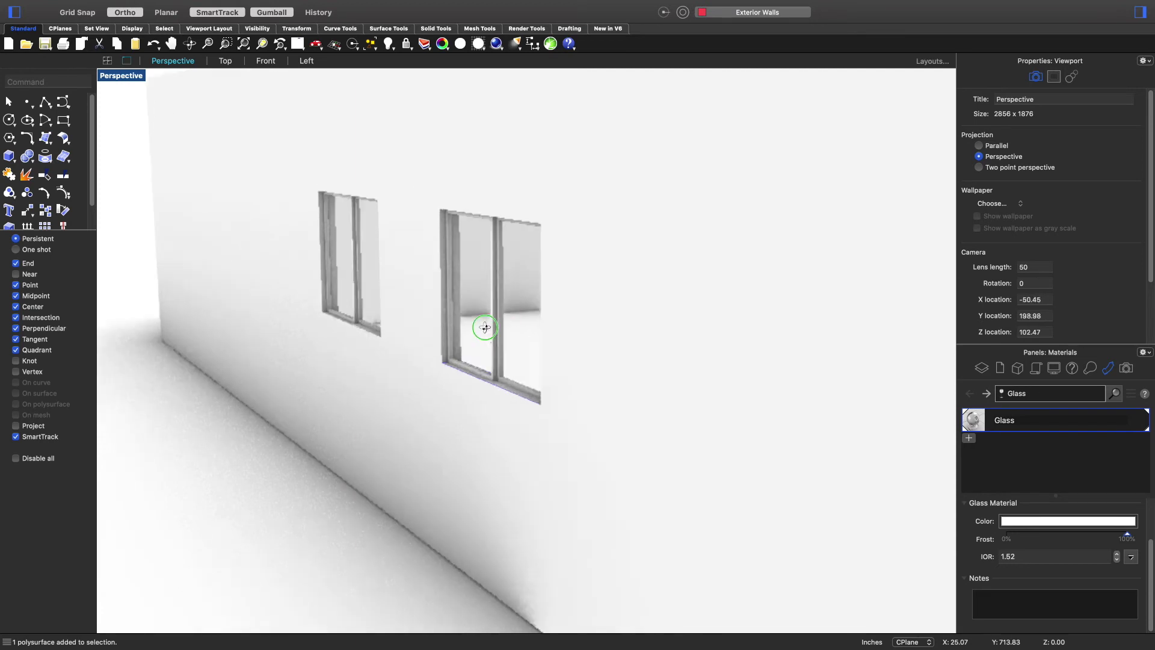
{"action": "scroll", "coordinate": [478, 329], "scroll_direction": "left", "scroll_amount": 8}
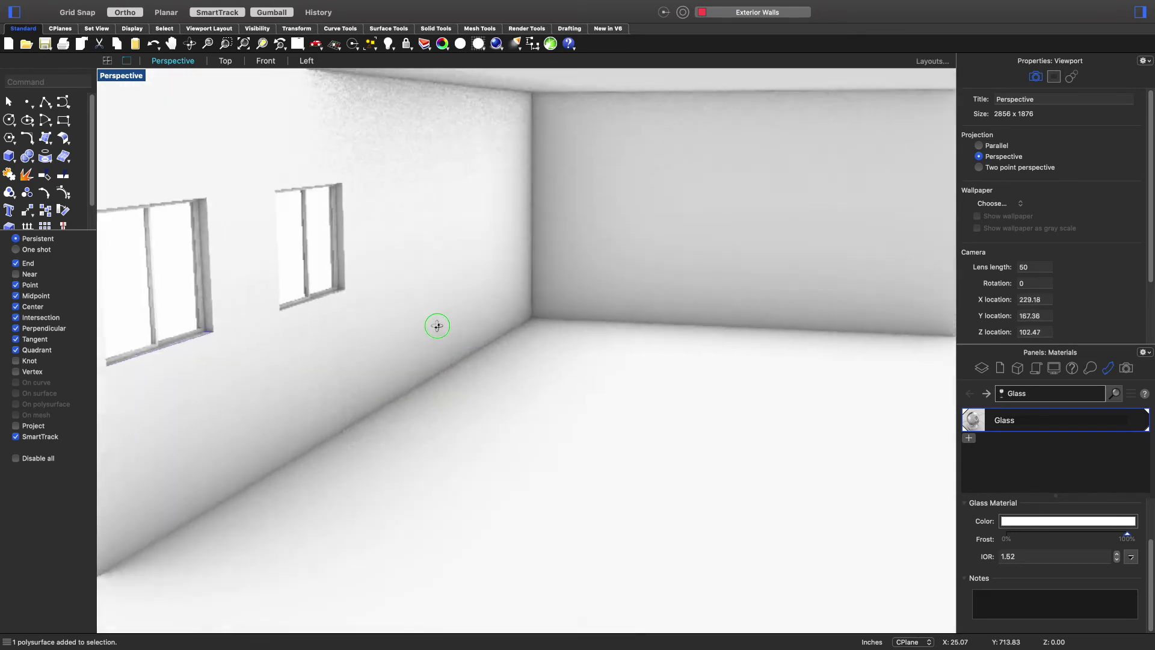
{"action": "scroll", "coordinate": [433, 328], "scroll_direction": "left", "scroll_amount": 2}
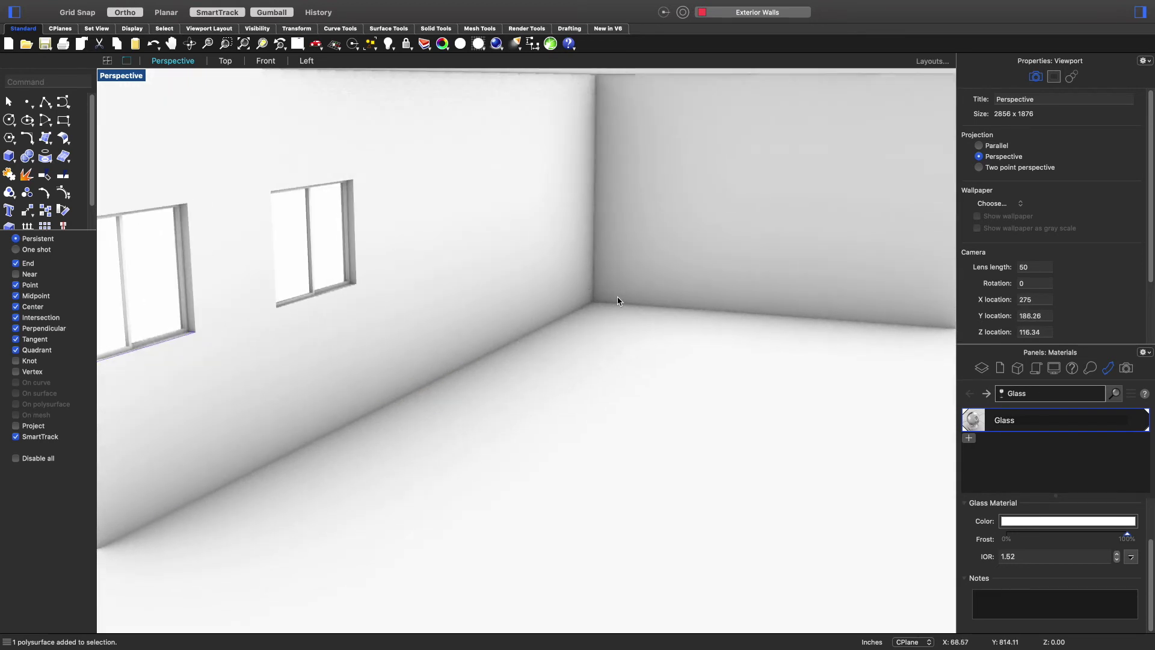
{"action": "left_click", "coordinate": [470, 276]}
{"action": "scroll", "coordinate": [470, 276], "scroll_direction": "up", "scroll_amount": 1}
- Add a new Metal material to the model and set its color to Black
{"action": "left_click", "coordinate": [969, 438]}
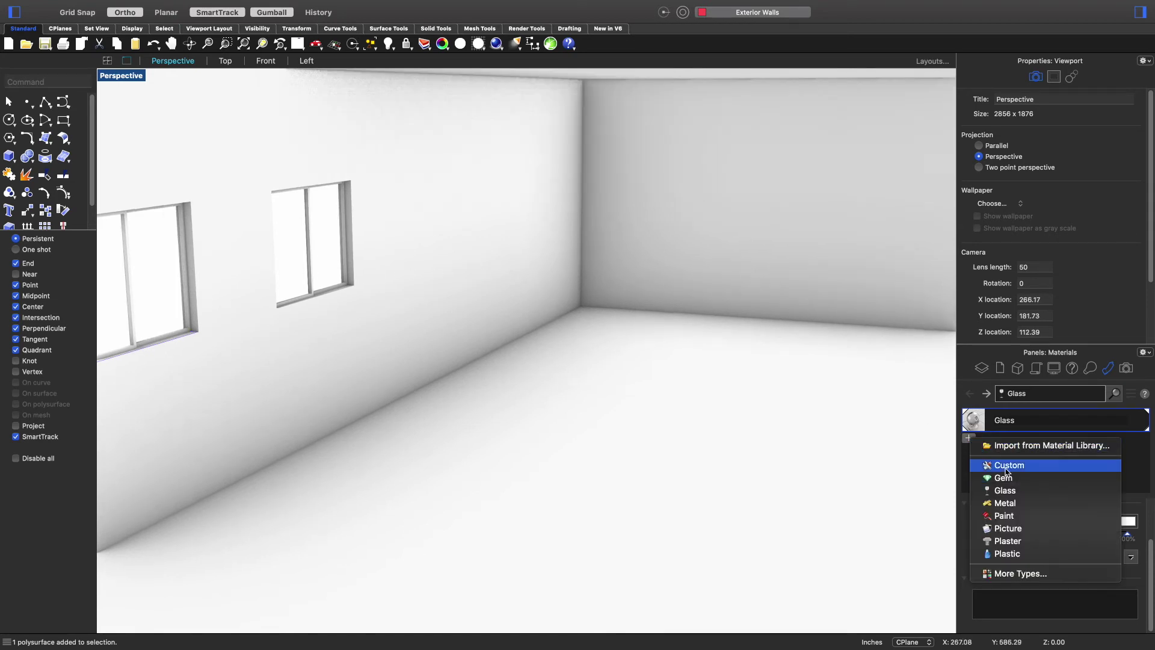
{"action": "left_click", "coordinate": [1015, 506]}
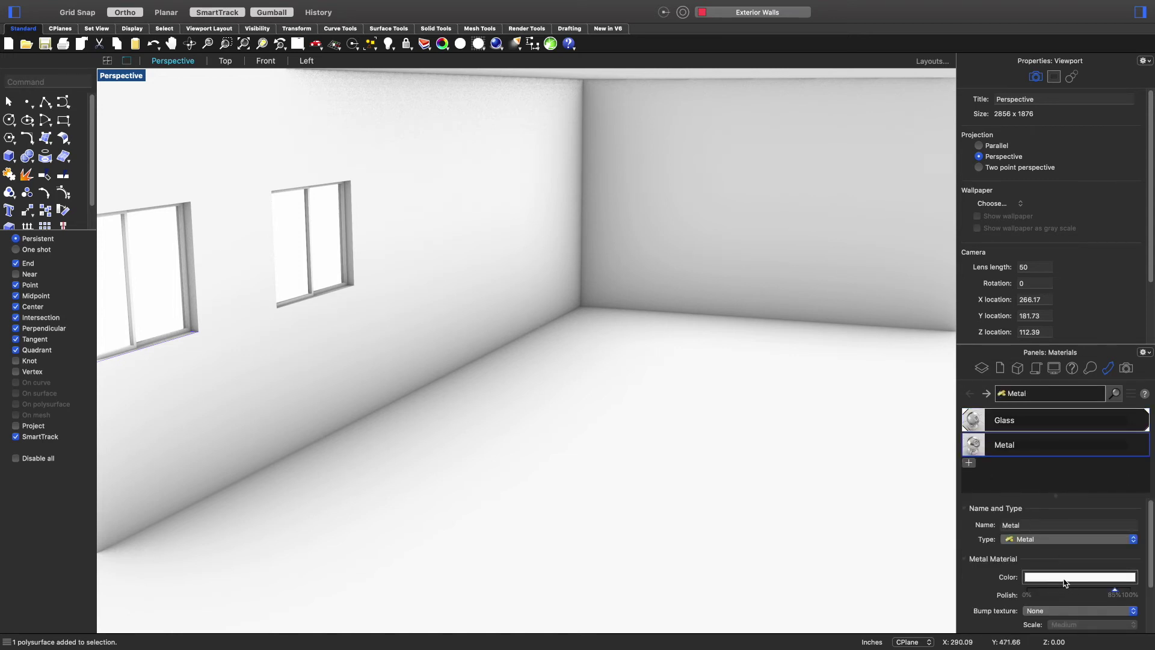
{"action": "left_click", "coordinate": [1065, 582]}
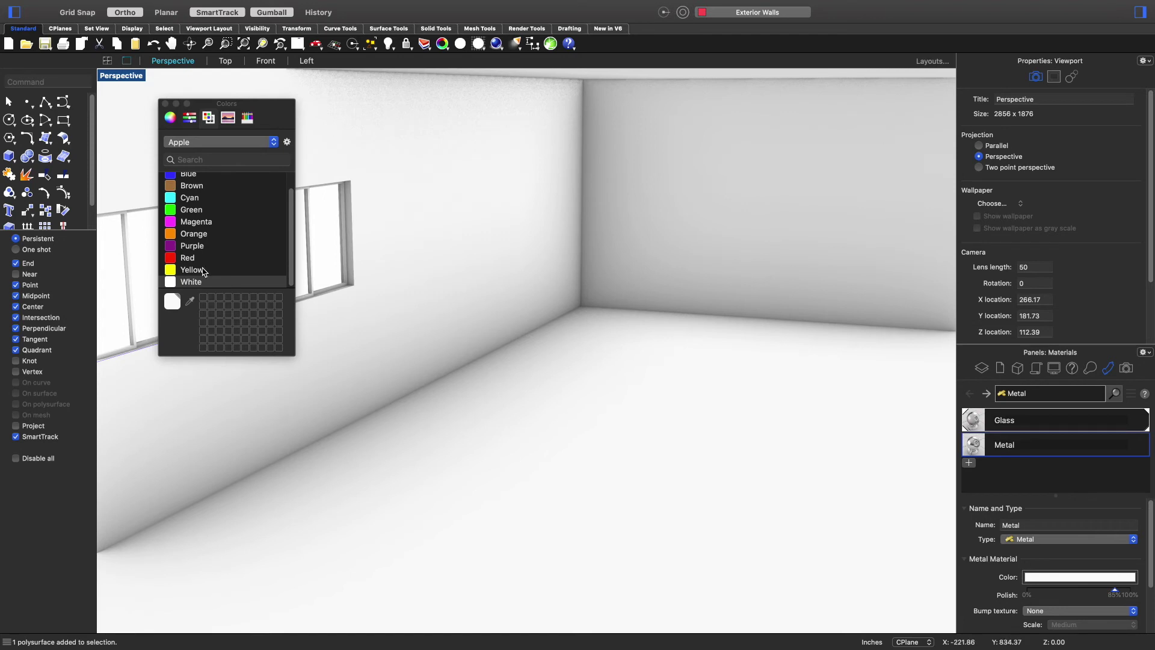
{"action": "scroll", "coordinate": [205, 271], "scroll_direction": "up", "scroll_amount": 2}
{"action": "left_click", "coordinate": [187, 178]}
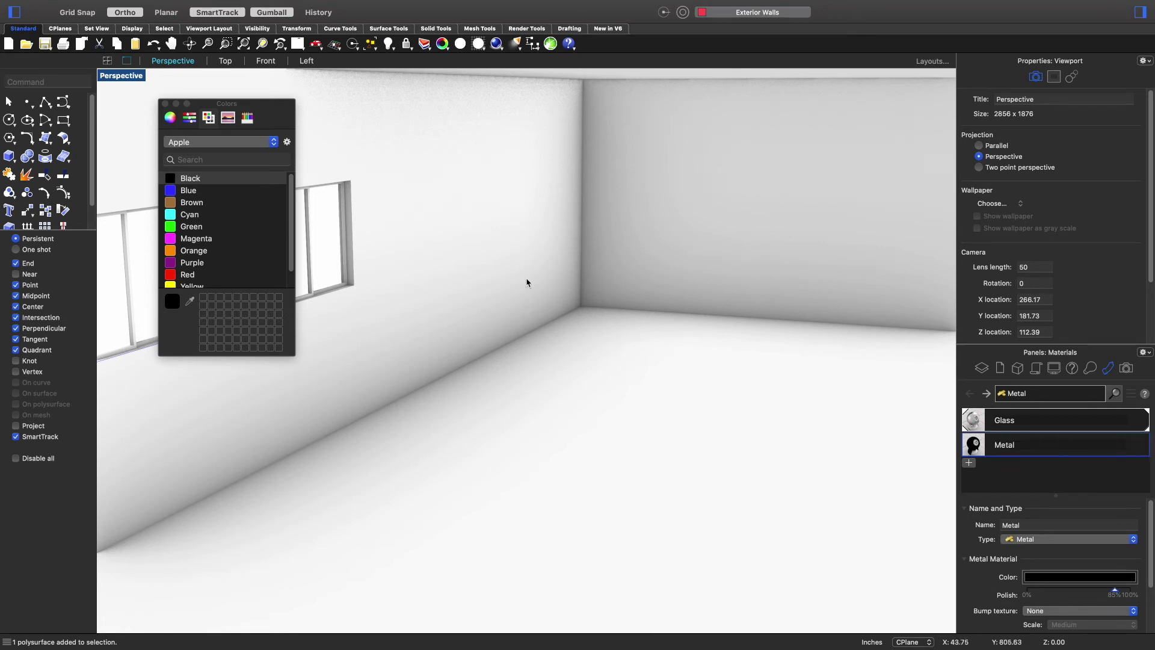
- Select the four frames of the two windows on the exterior wall and move them to the Frames layer
{"action": "left_click", "coordinate": [348, 244]}
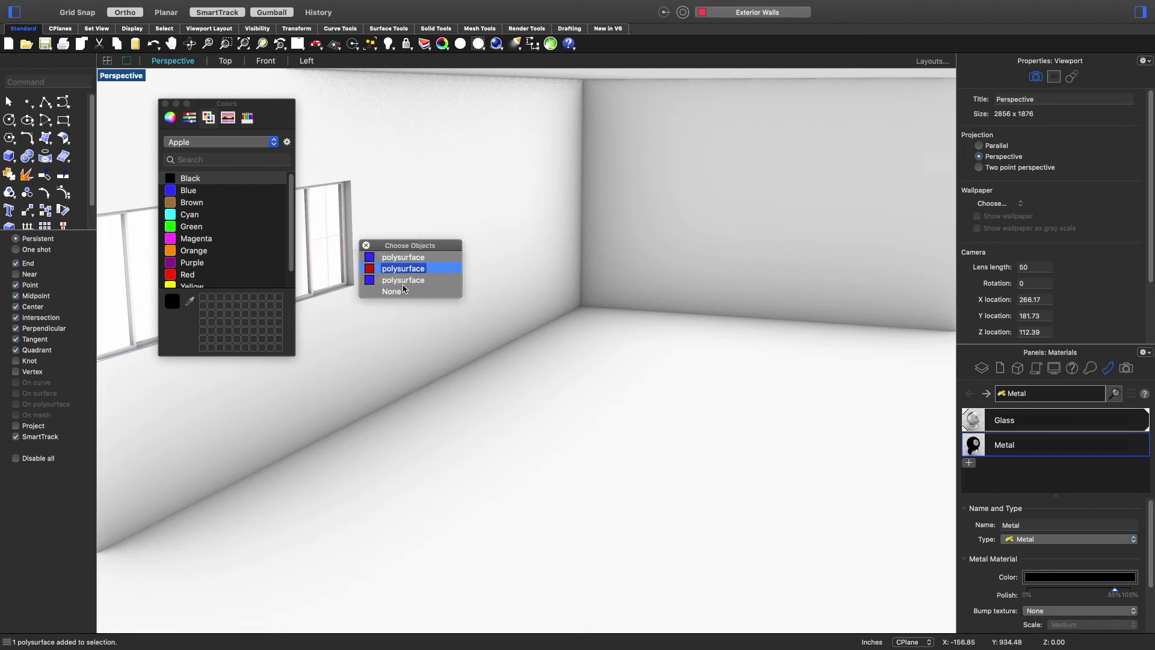
{"action": "left_click", "coordinate": [402, 279]}
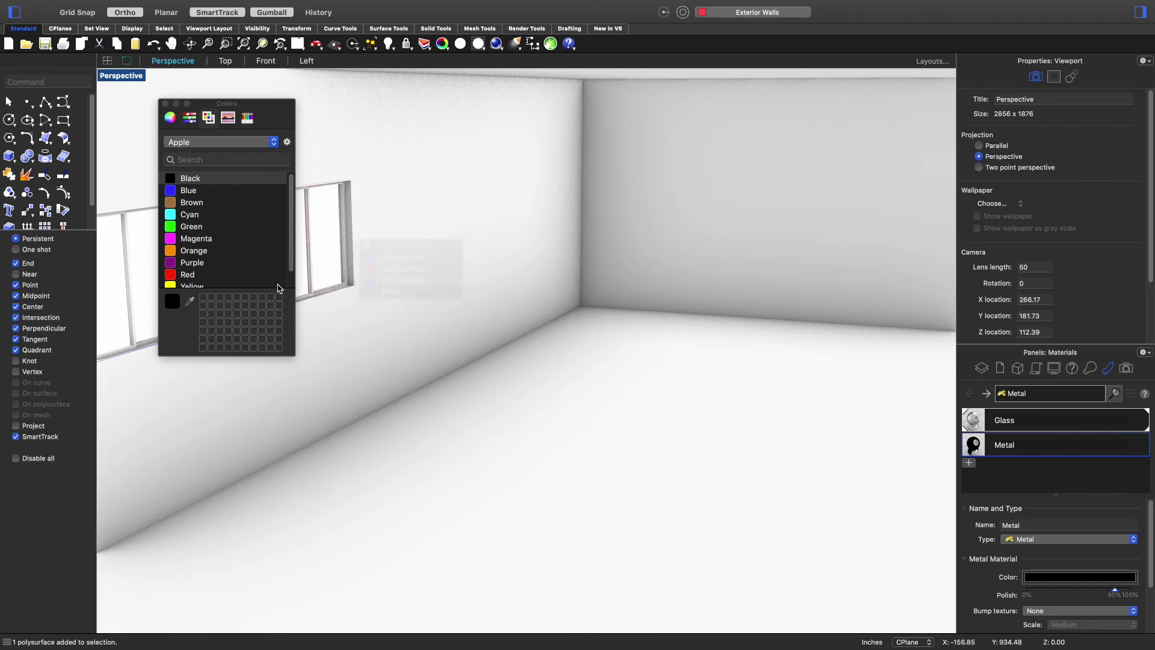
{"action": "left_click", "coordinate": [303, 300]}
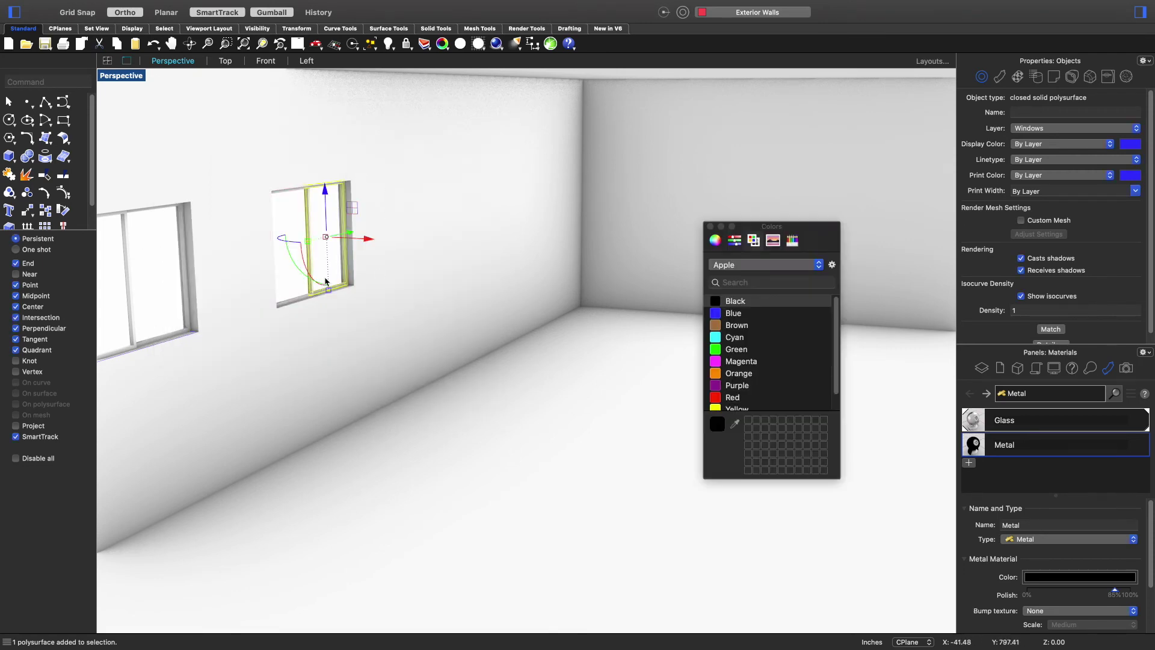
{"action": "left_click", "coordinate": [299, 303]}
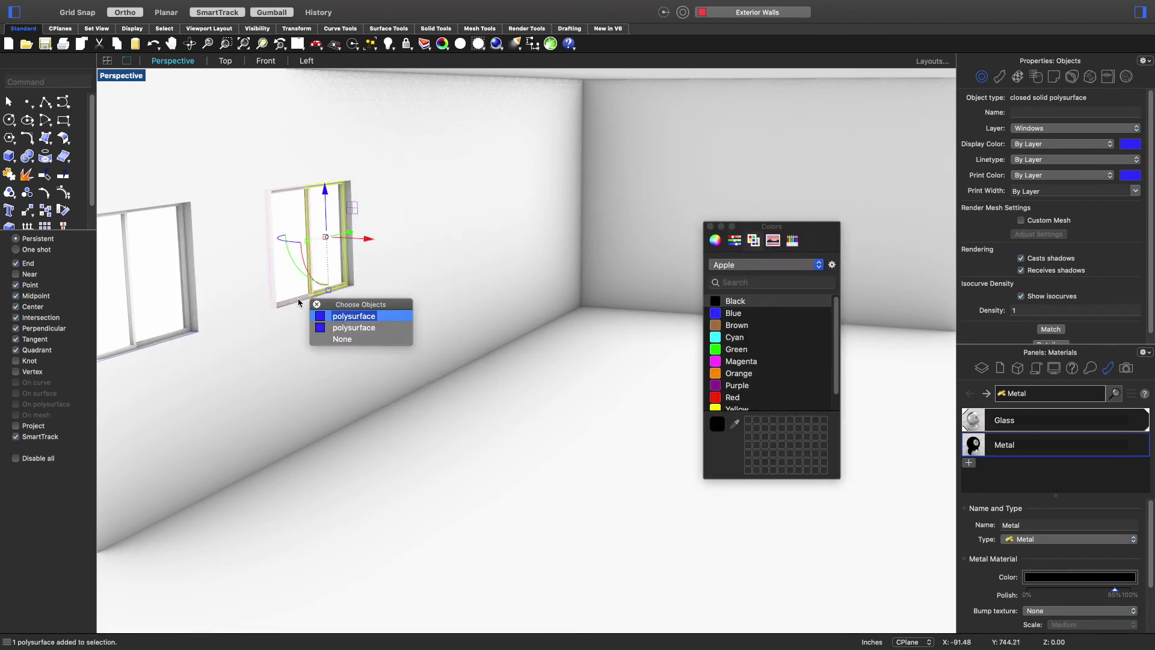
{"action": "left_click", "coordinate": [347, 328]}
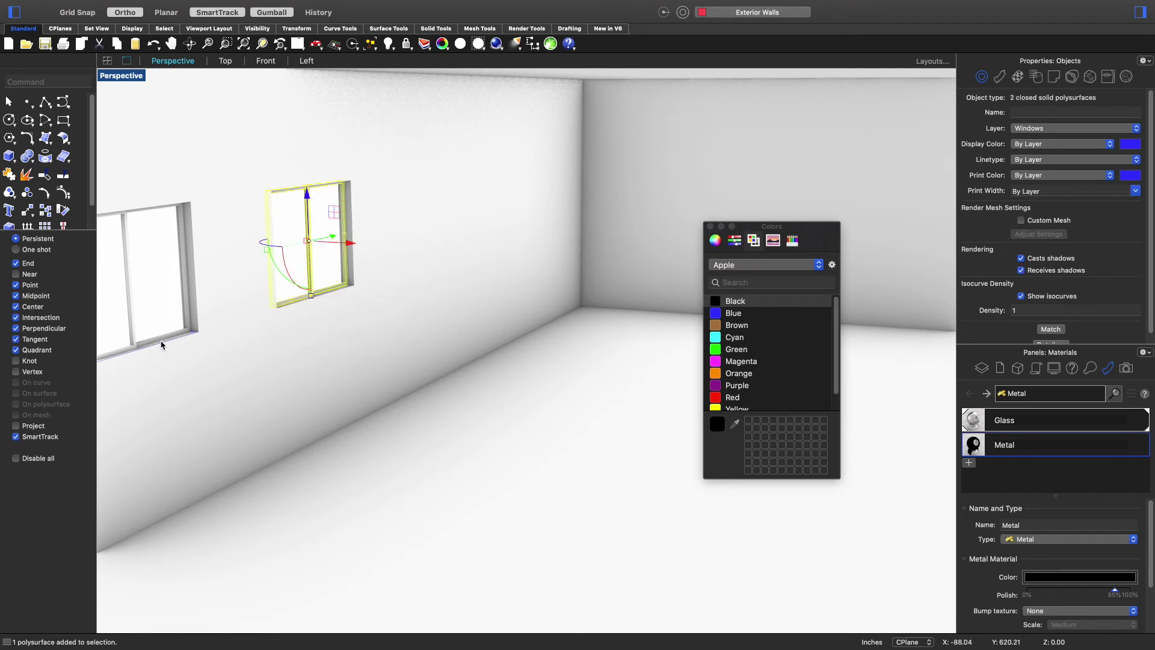
{"action": "left_click", "coordinate": [226, 336]}
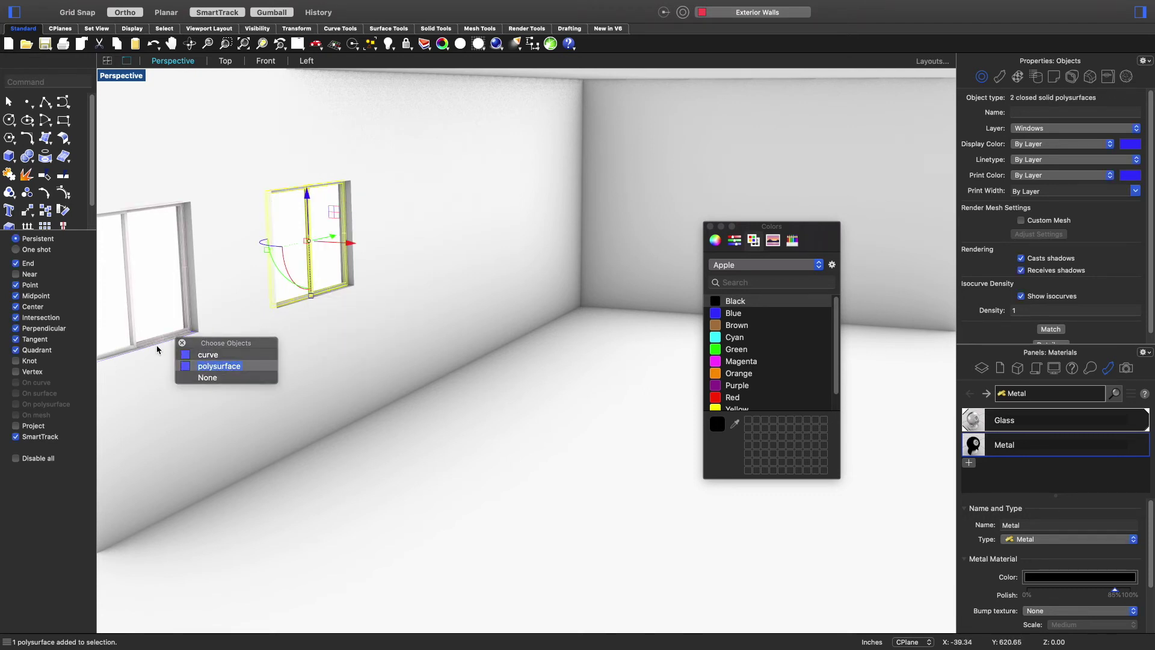
{"action": "left_click", "coordinate": [220, 368]}
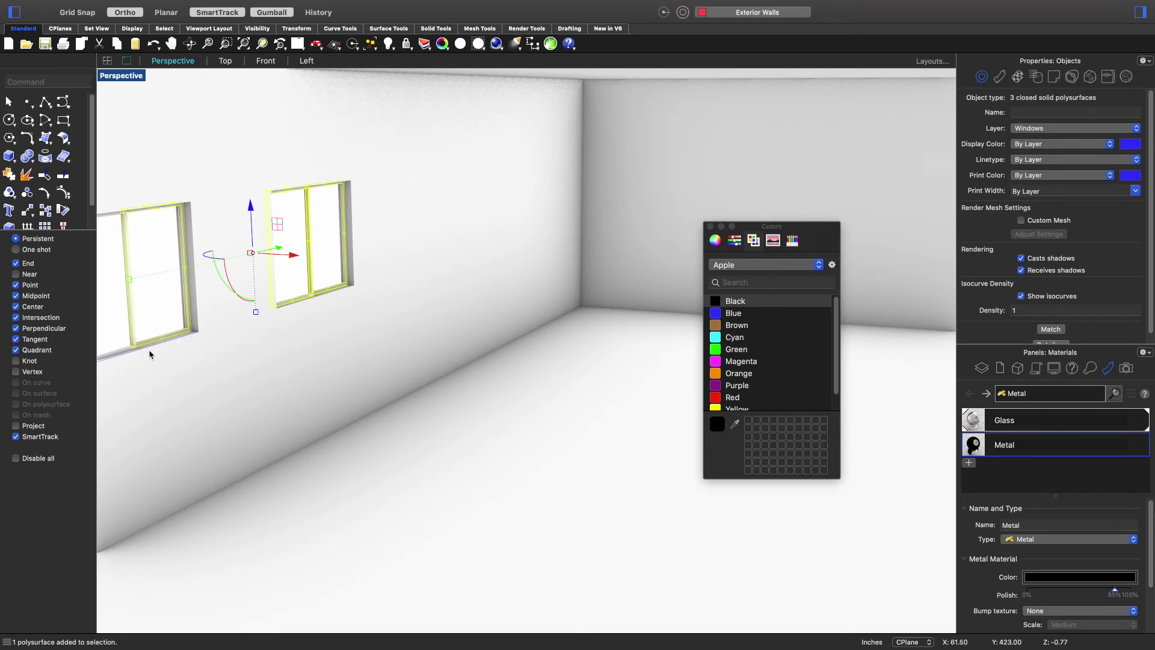
{"action": "left_click", "coordinate": [150, 355]}
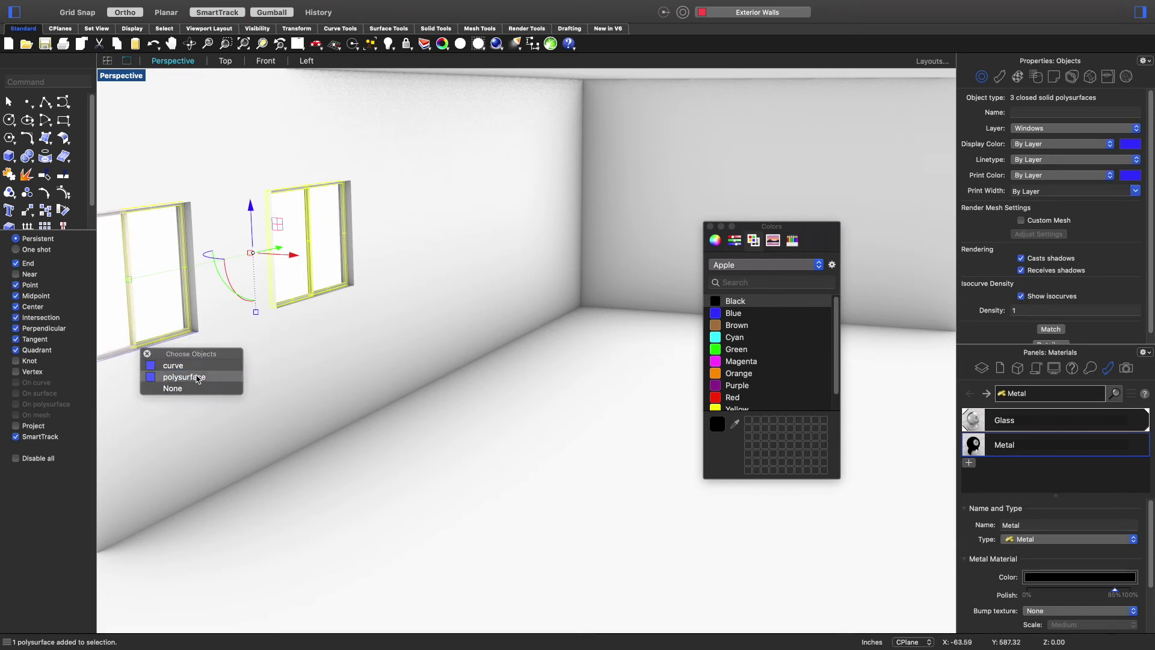
{"action": "left_click", "coordinate": [197, 378]}
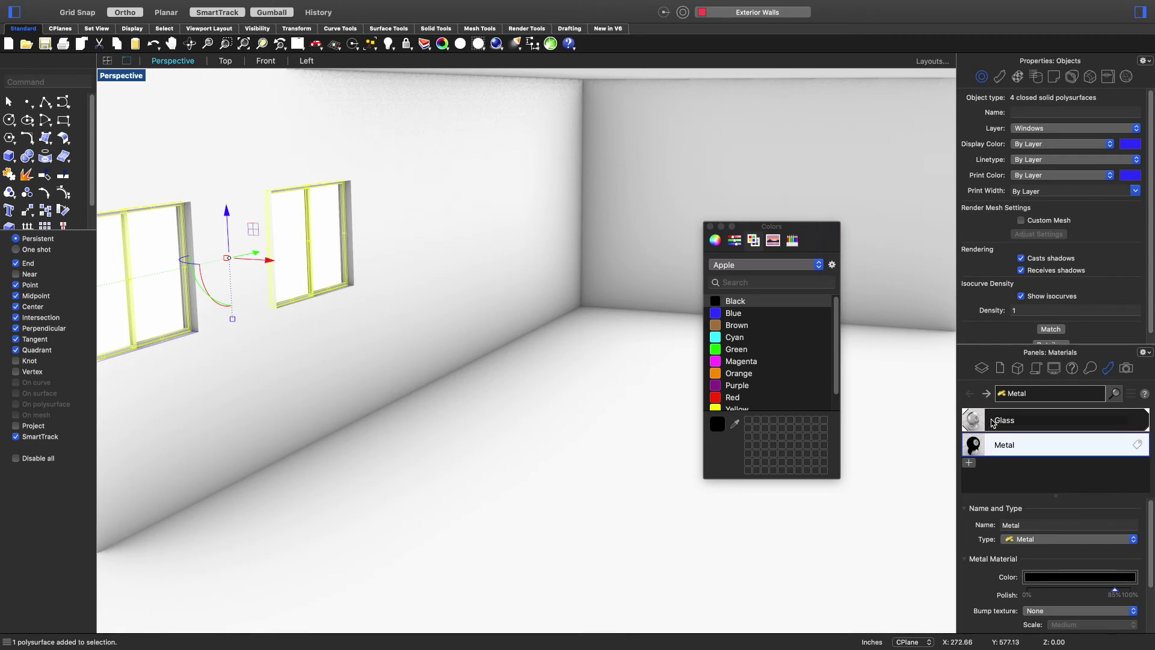
{"action": "left_click", "coordinate": [982, 368]}
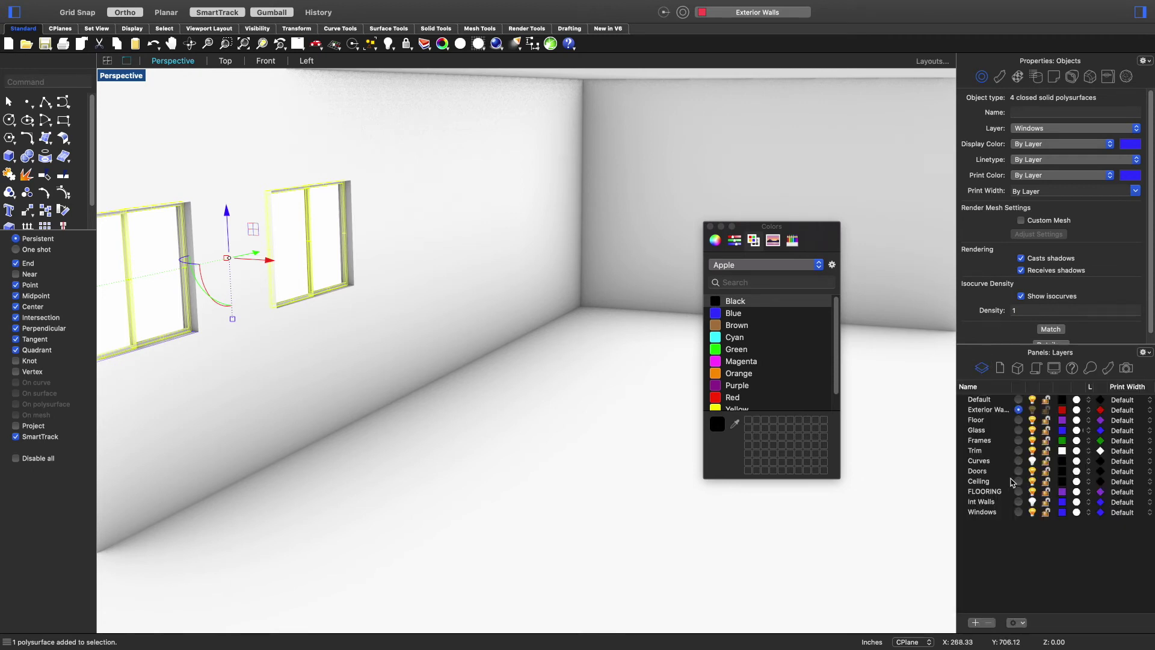
{"action": "right_click", "coordinate": [982, 444]}
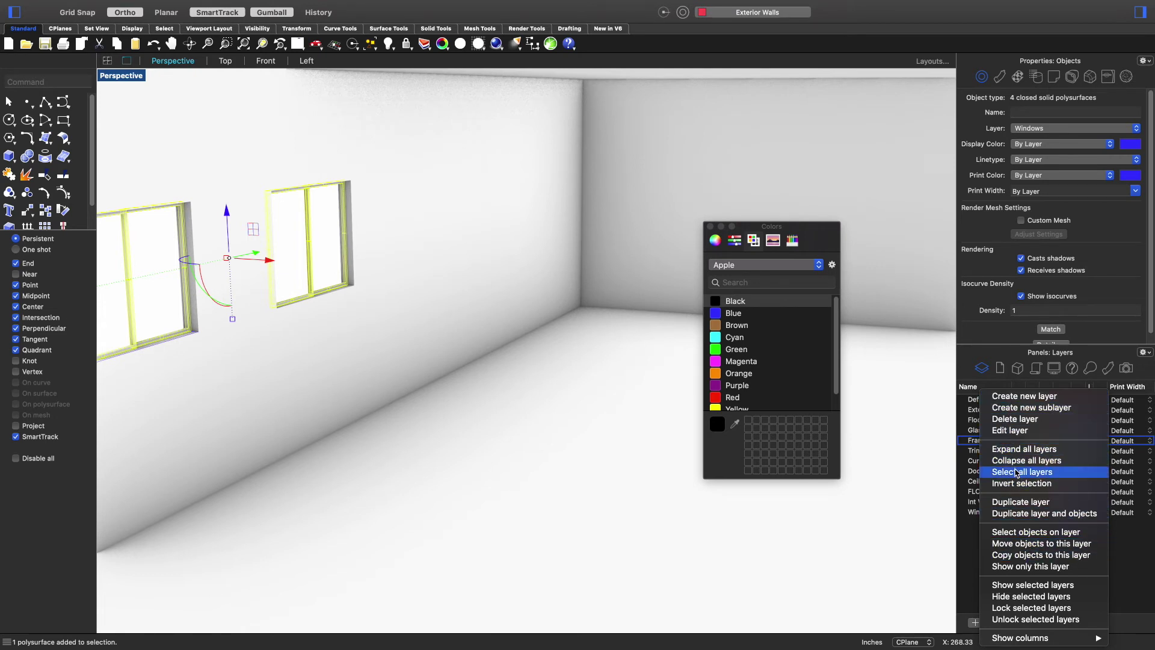
{"action": "left_click", "coordinate": [1033, 544]}
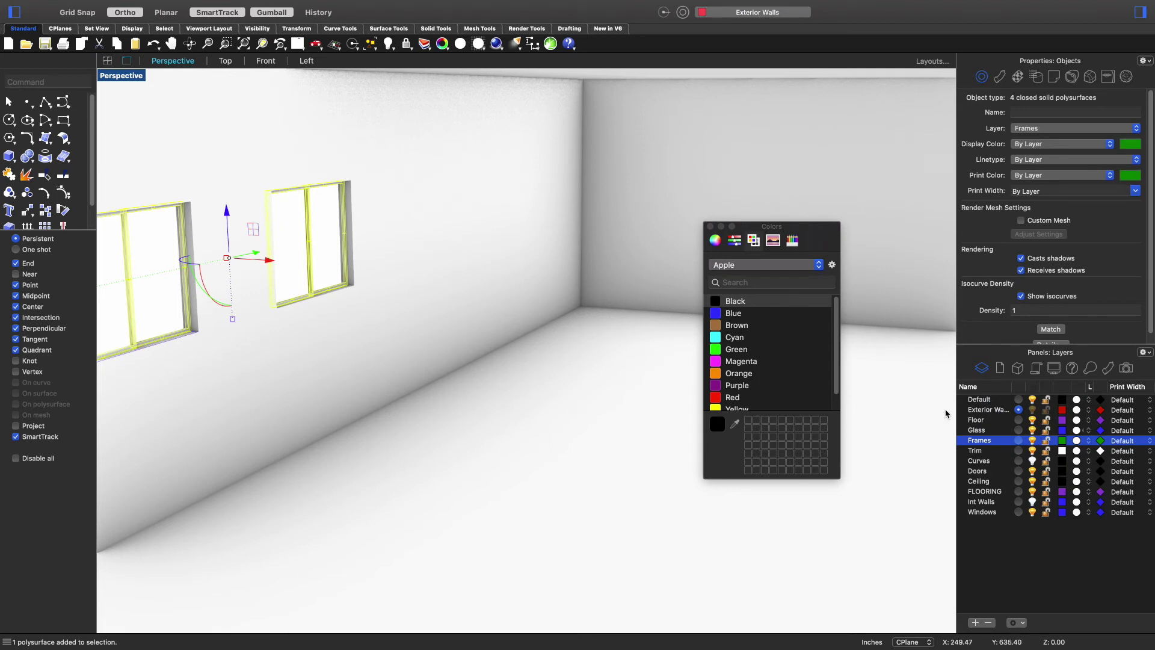
- Assign the black Metal material to the Frames layer and clear the selection
{"action": "left_click", "coordinate": [1109, 370]}
{"action": "left_click", "coordinate": [1003, 447]}
{"action": "right_click", "coordinate": [1004, 447]}
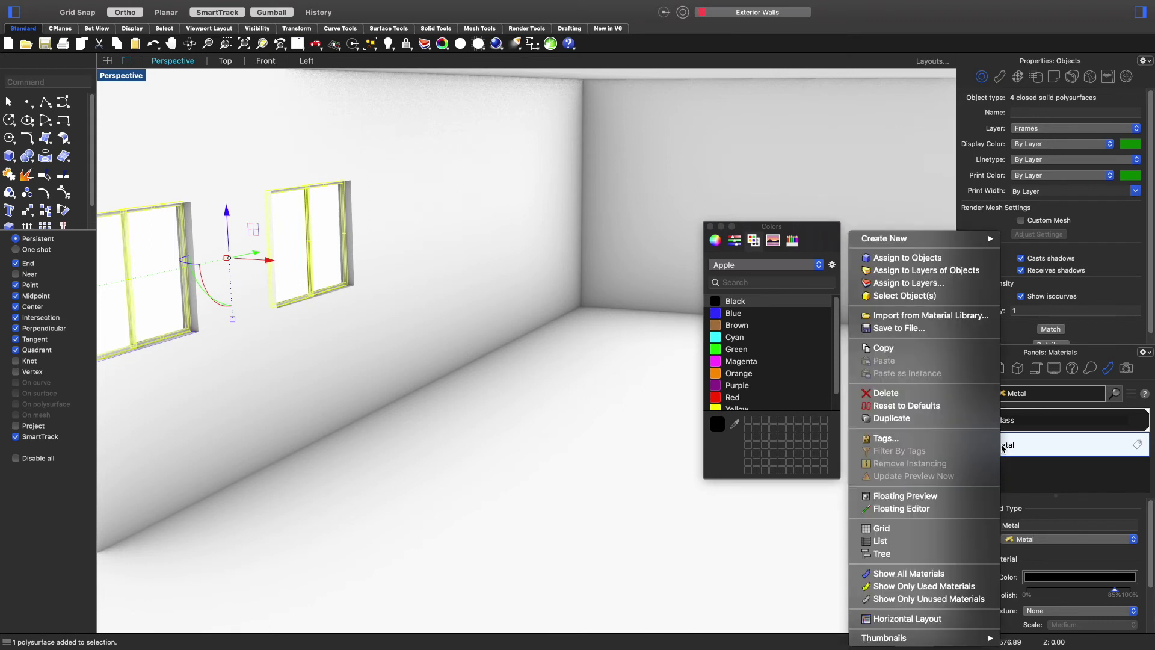
{"action": "left_click", "coordinate": [908, 283]}
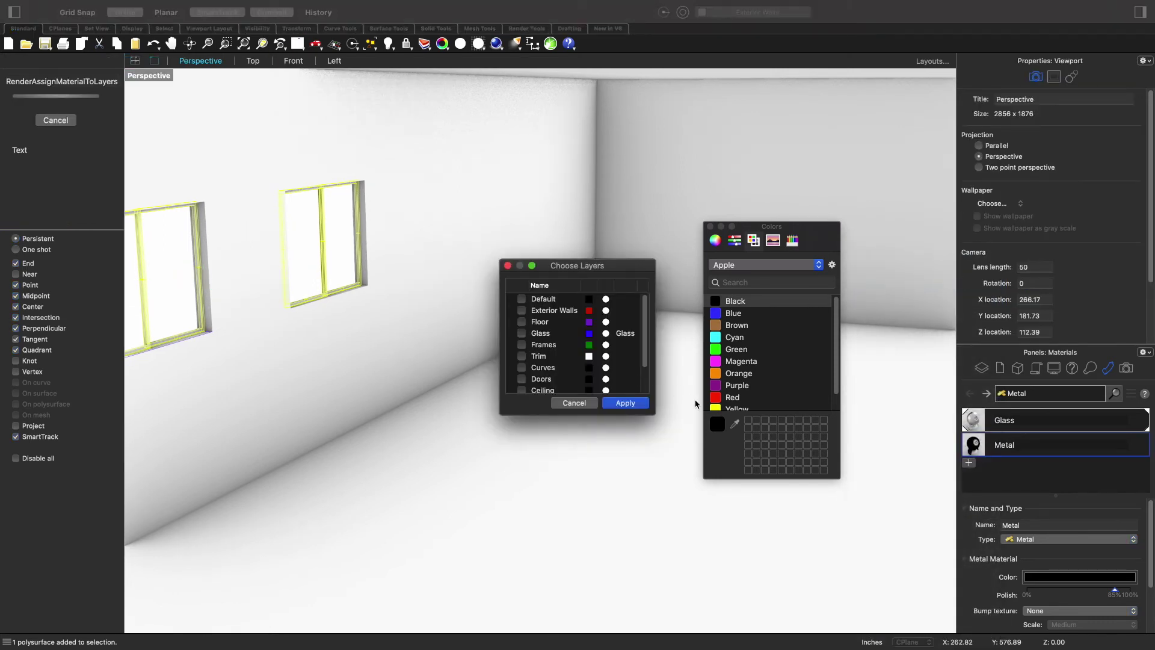
{"action": "left_click", "coordinate": [521, 346]}
{"action": "left_click", "coordinate": [624, 404]}
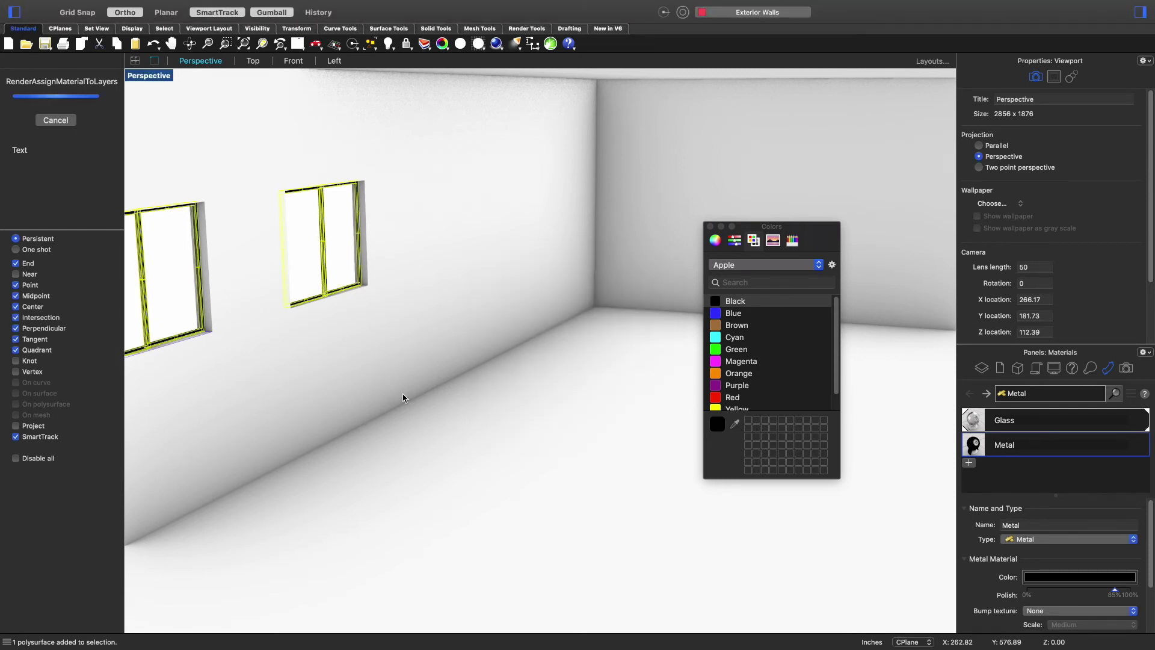
{"action": "left_click", "coordinate": [465, 424]}
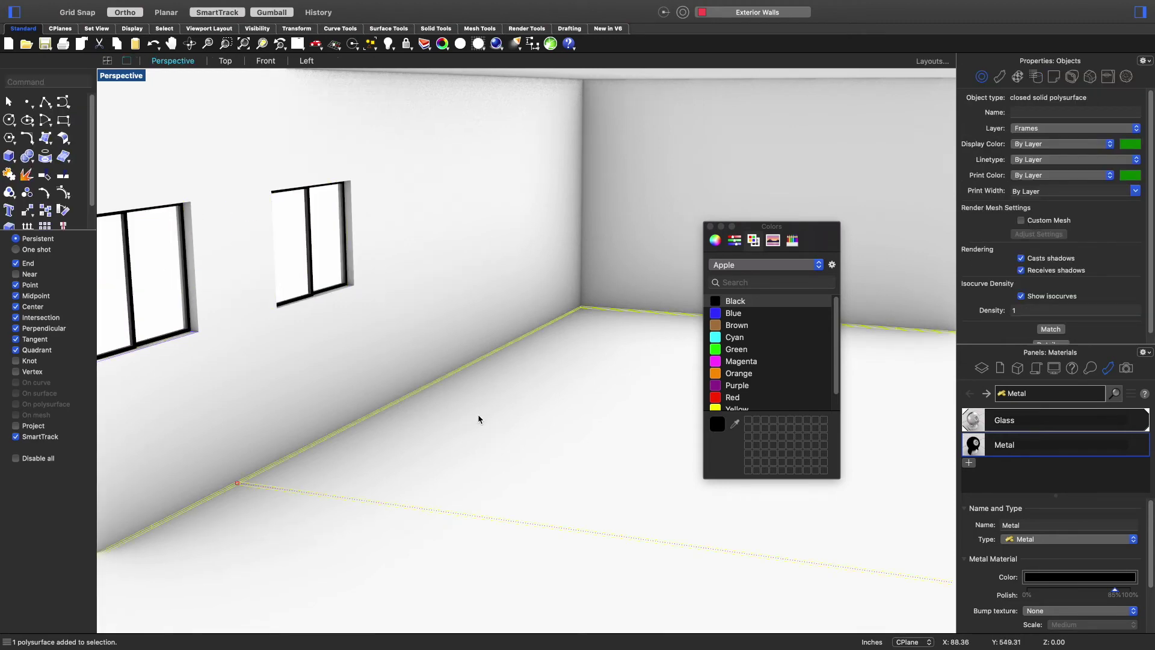
{"action": "left_click", "coordinate": [241, 287]}
- Examine the window frames and the whole house from outside, above and within the rooms in the rendered view
{"action": "left_click", "coordinate": [406, 381]}
{"action": "right_click_drag", "start_coordinate": [408, 382], "coordinate": [421, 418]}
{"action": "left_click", "coordinate": [233, 517]}
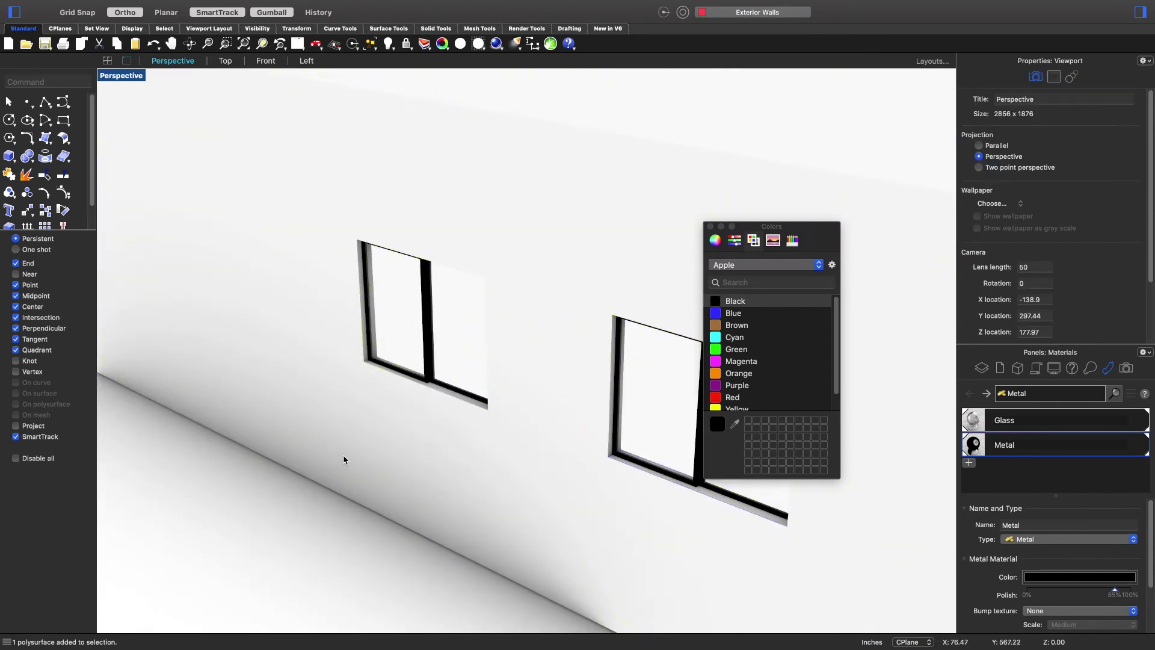
{"action": "scroll", "coordinate": [346, 458], "scroll_direction": "down", "scroll_amount": 5}
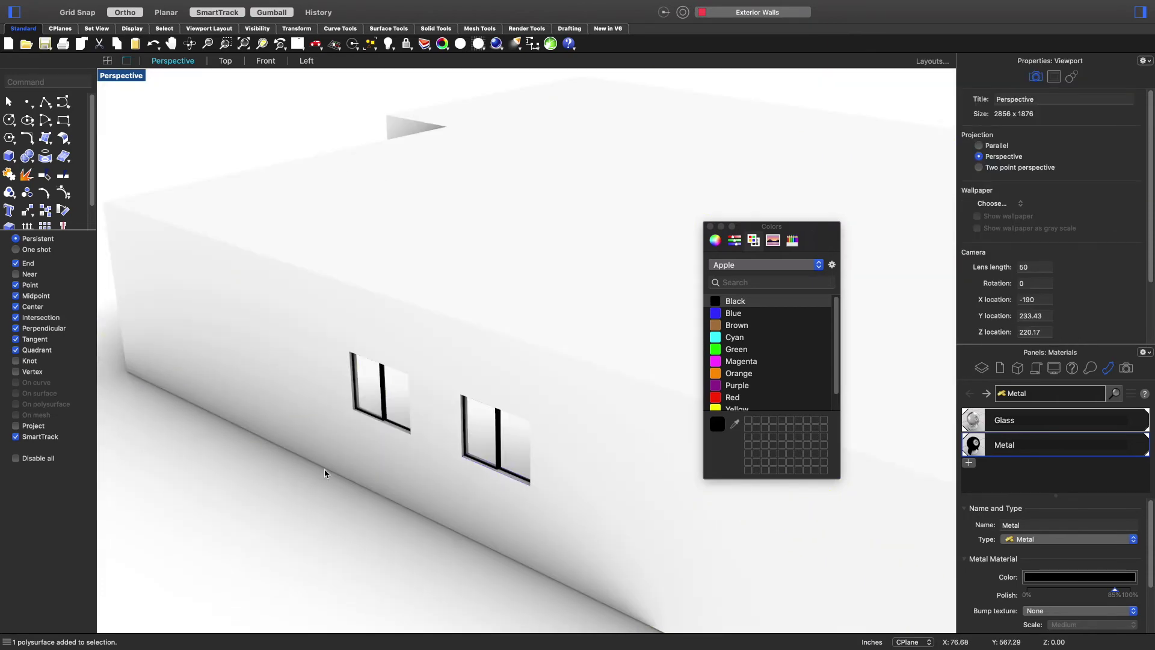
{"action": "scroll", "coordinate": [325, 474], "scroll_direction": "down", "scroll_amount": 5}
{"action": "right_click_drag", "start_coordinate": [399, 495], "coordinate": [452, 490]}
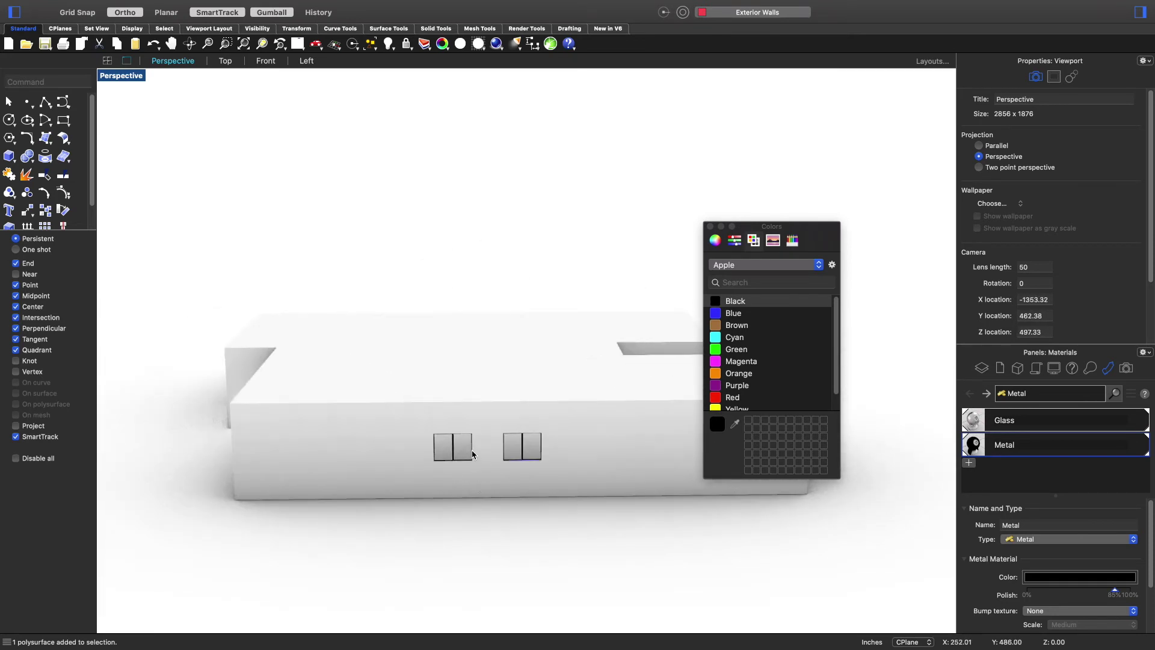
{"action": "scroll", "coordinate": [481, 424], "scroll_direction": "up", "scroll_amount": 5}
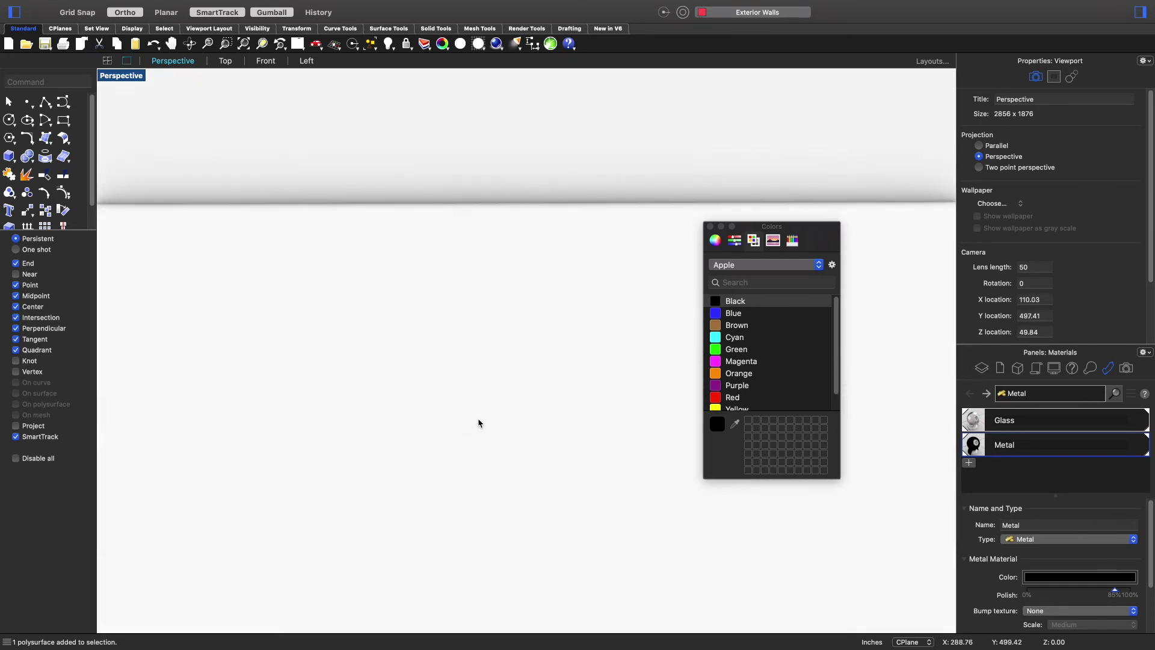
{"action": "scroll", "coordinate": [479, 423], "scroll_direction": "down", "scroll_amount": 10}
{"action": "right_click_drag", "start_coordinate": [518, 438], "coordinate": [343, 457]}
{"action": "left_click", "coordinate": [348, 464]}
{"action": "right_click_drag", "start_coordinate": [384, 567], "coordinate": [433, 573]}
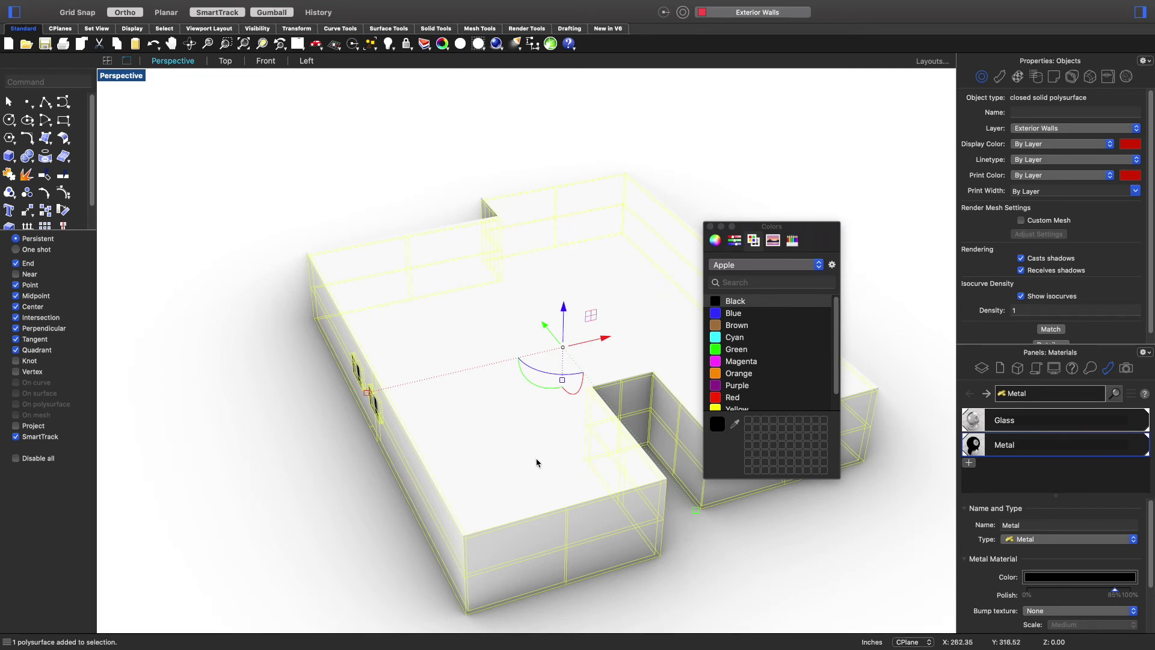
{"action": "left_click", "coordinate": [333, 489]}
{"action": "scroll", "coordinate": [299, 485], "scroll_direction": "right", "scroll_amount": 10}
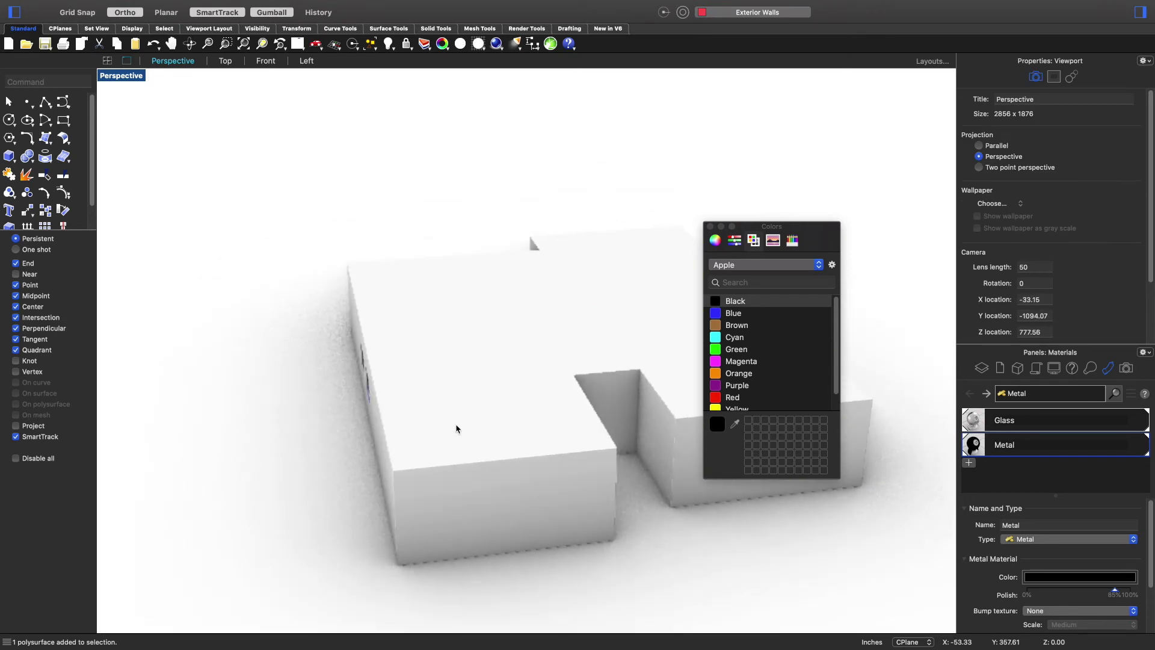
{"action": "scroll", "coordinate": [457, 431], "scroll_direction": "up", "scroll_amount": 5}
{"action": "scroll", "coordinate": [459, 432], "scroll_direction": "down", "scroll_amount": 5}
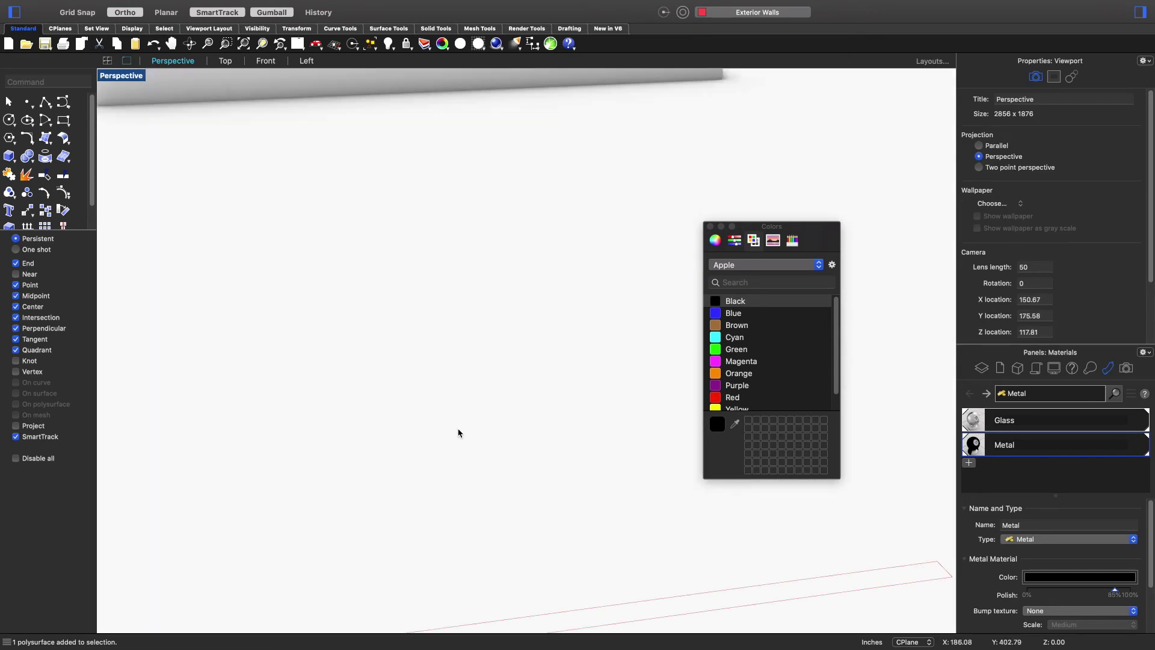
- Add a new Paint material to the model
{"action": "scroll", "coordinate": [458, 433], "scroll_direction": "down", "scroll_amount": 3}
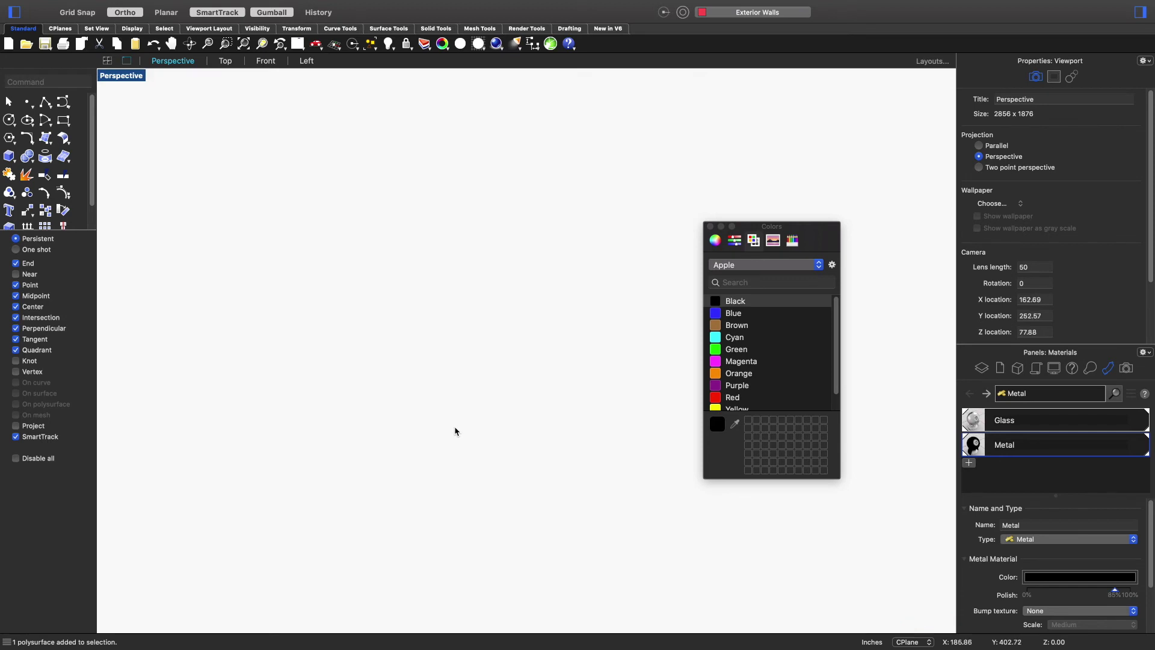
{"action": "scroll", "coordinate": [325, 379], "scroll_direction": "up", "scroll_amount": 10}
{"action": "scroll", "coordinate": [548, 303], "scroll_direction": "down", "scroll_amount": 1}
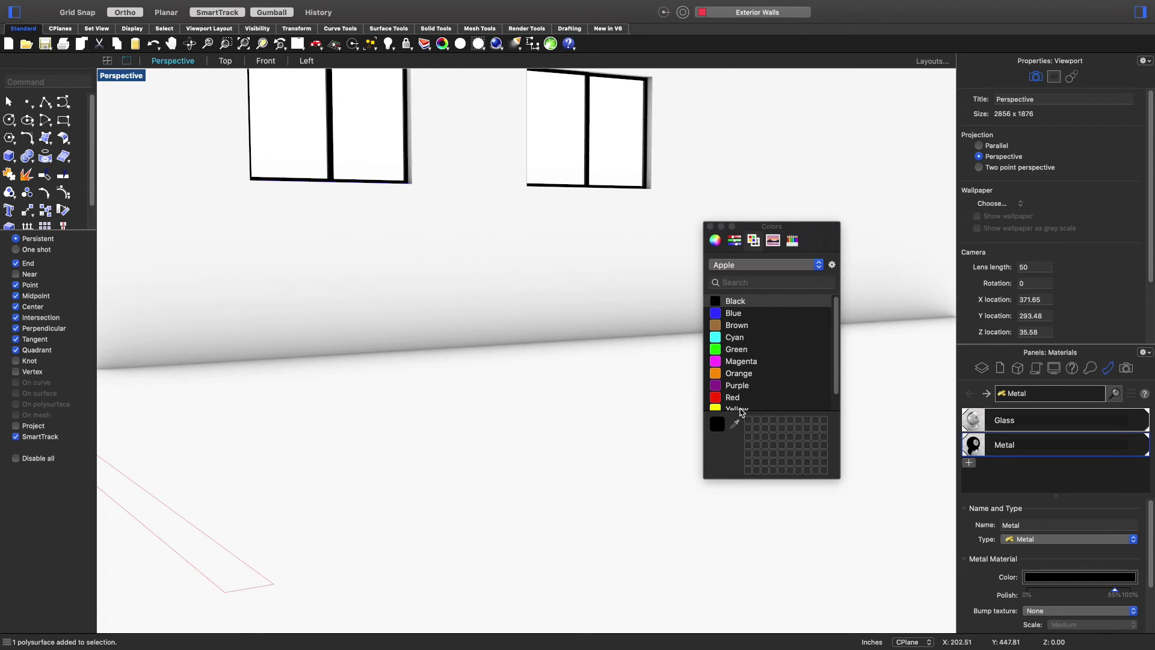
{"action": "left_click", "coordinate": [970, 462]}
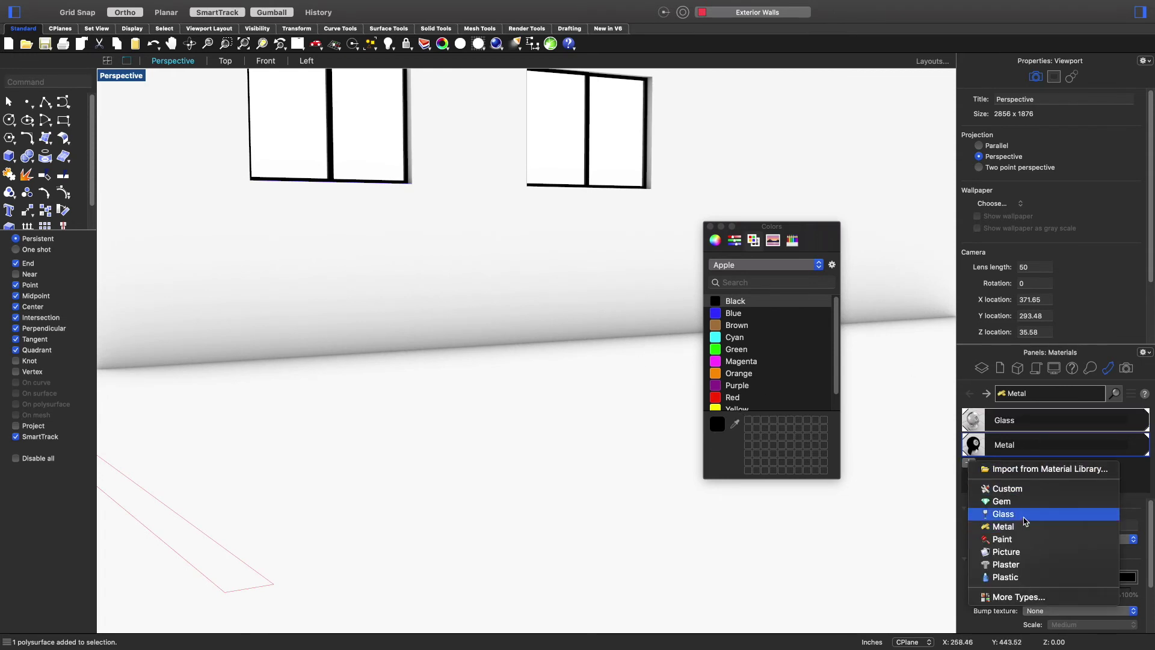
{"action": "left_click", "coordinate": [1026, 540]}
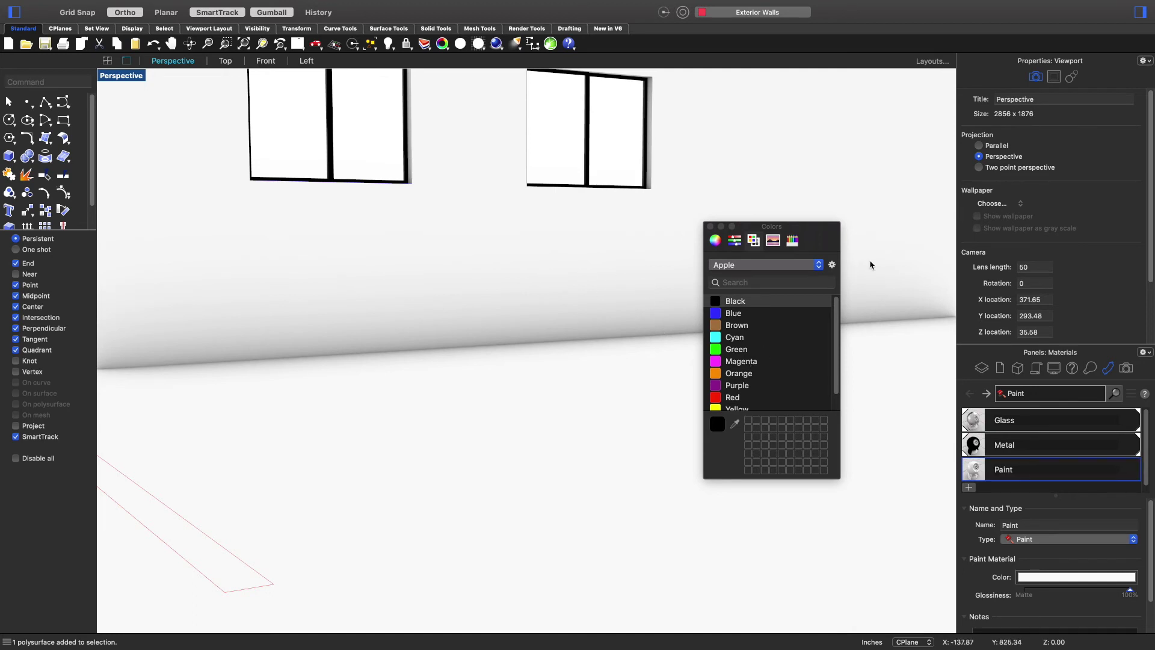
- Assign the Paint material to the Exterior Walls layer
{"action": "right_click", "coordinate": [981, 469]}
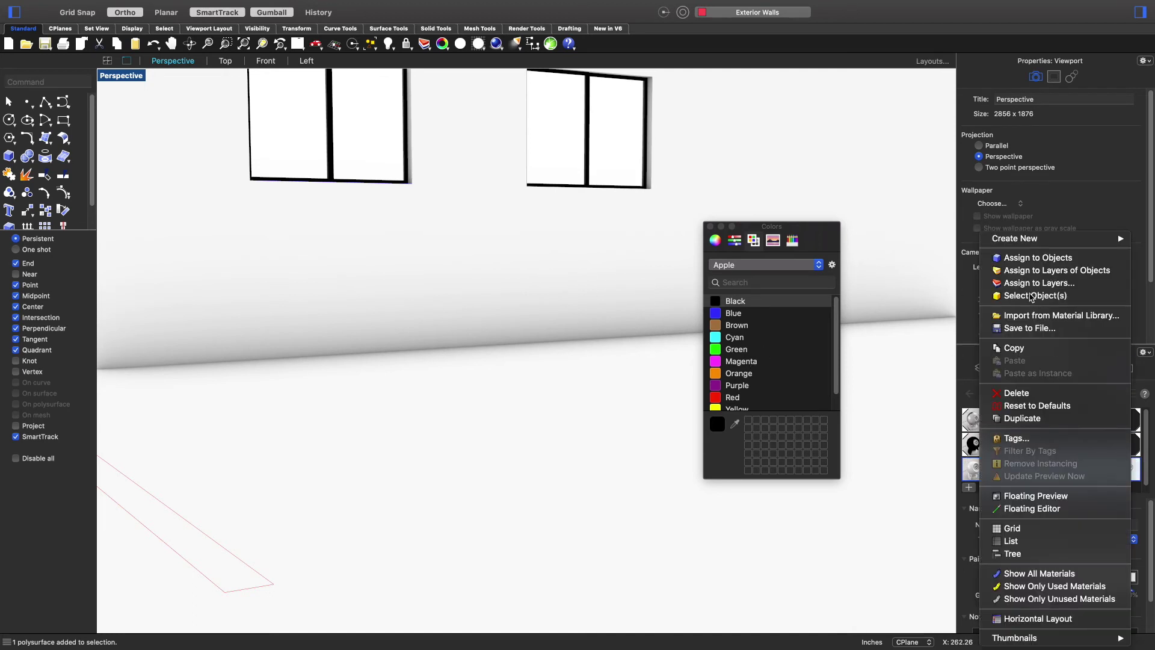
{"action": "left_click", "coordinate": [1029, 272]}
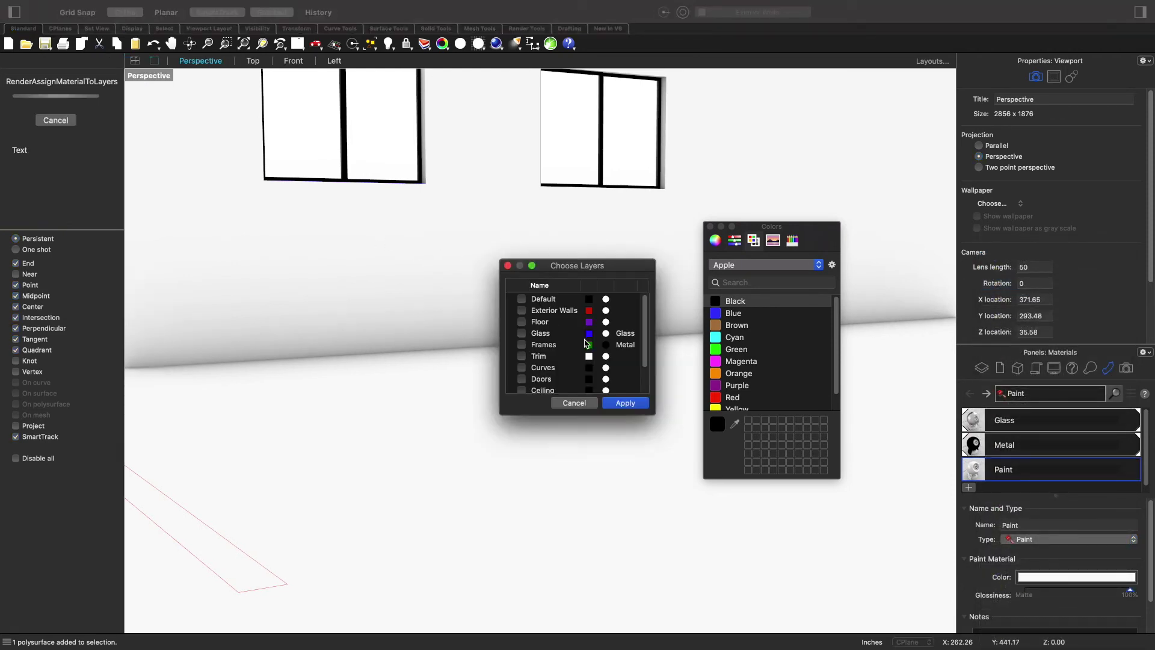
{"action": "left_click", "coordinate": [522, 311]}
{"action": "left_click", "coordinate": [627, 403]}
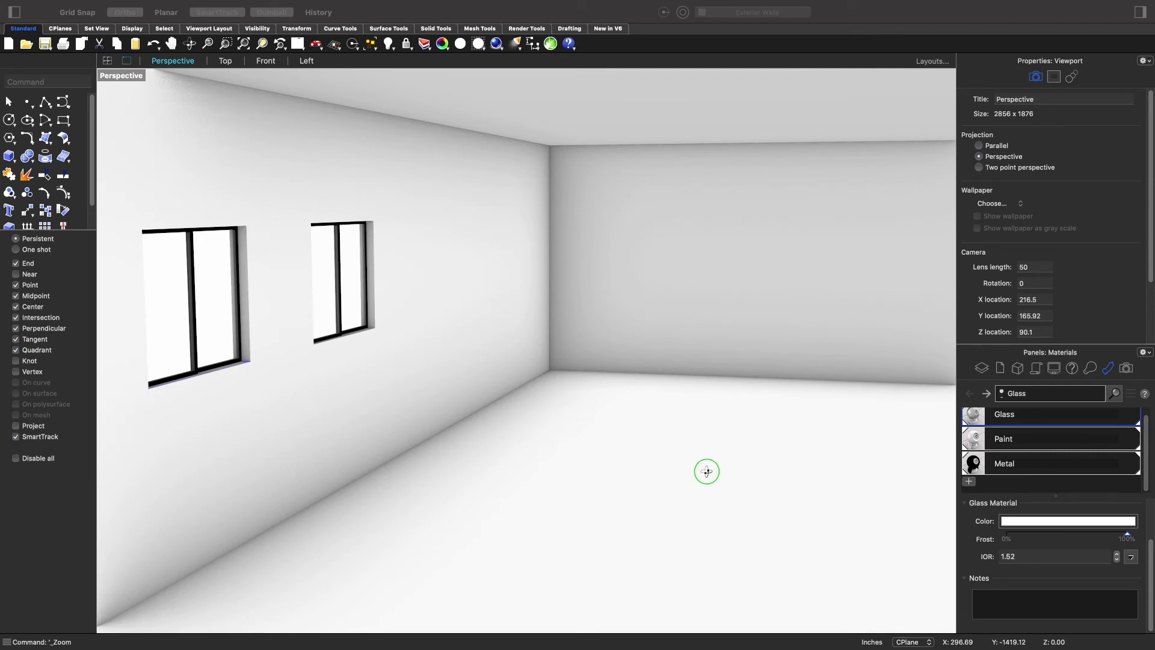
{"action": "left_click", "coordinate": [708, 472]}
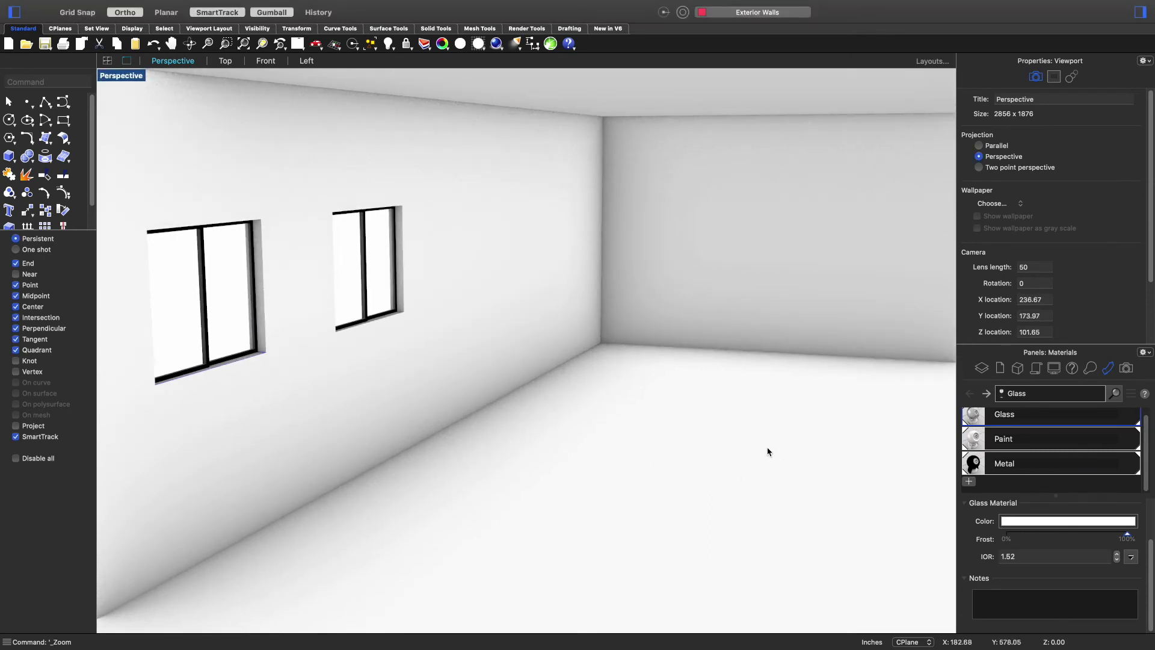
- Open the render material library for import and browse the Floor and Wall subfolders of the Architectural folder
{"action": "left_click", "coordinate": [968, 482]}
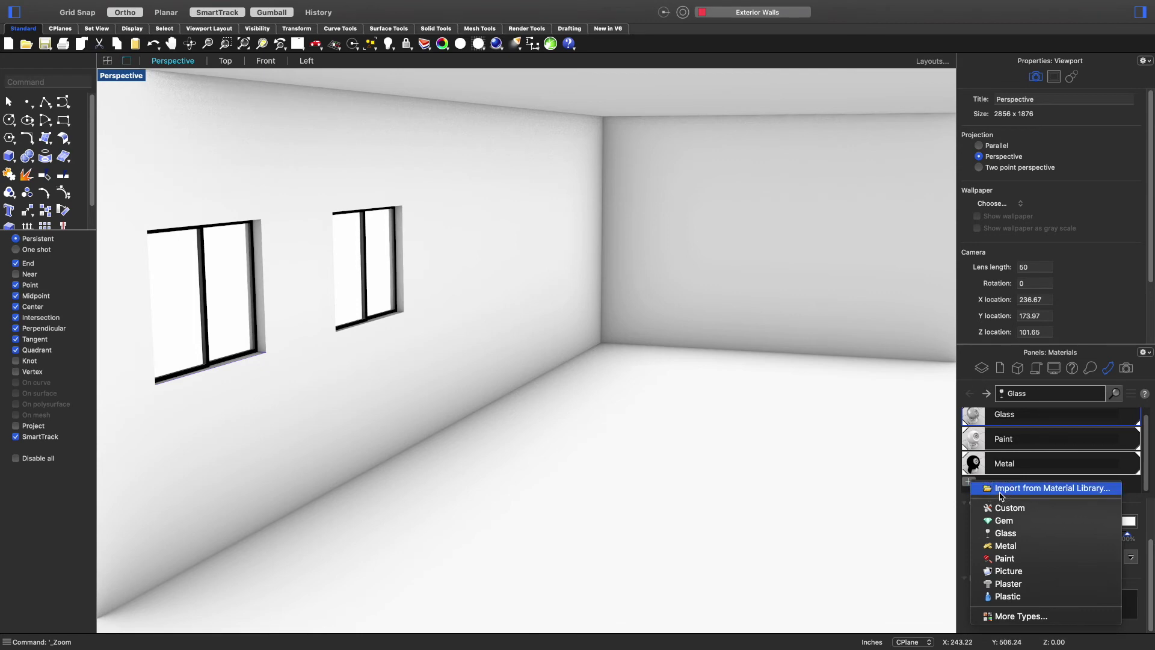
{"action": "left_click", "coordinate": [1001, 494]}
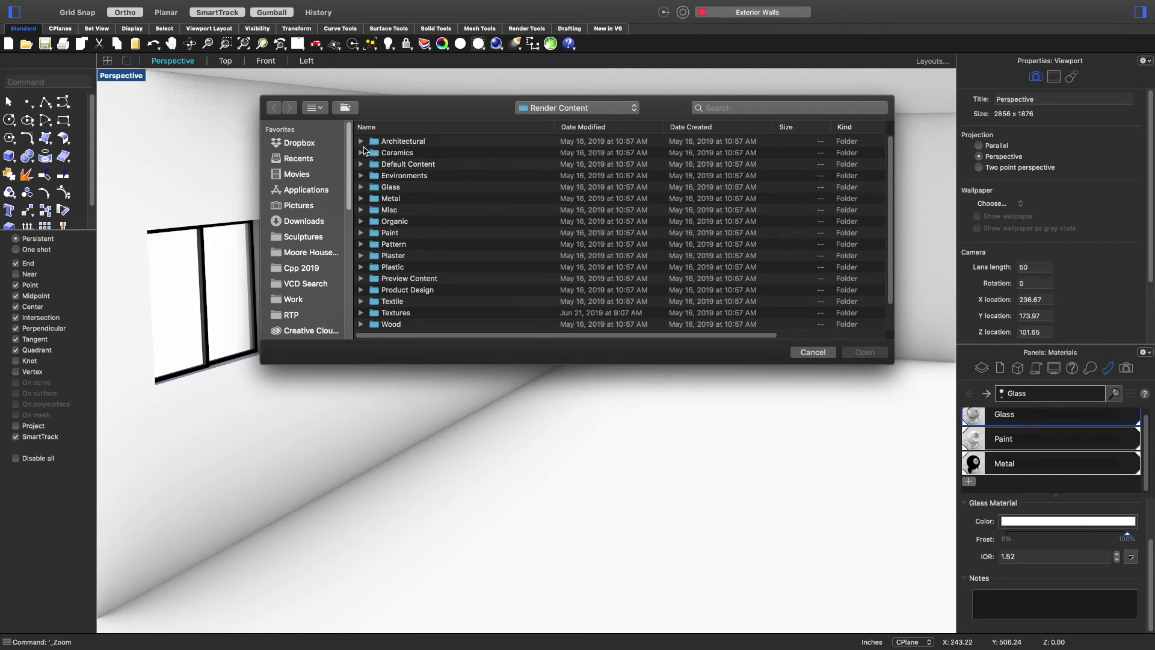
{"action": "left_click", "coordinate": [361, 141]}
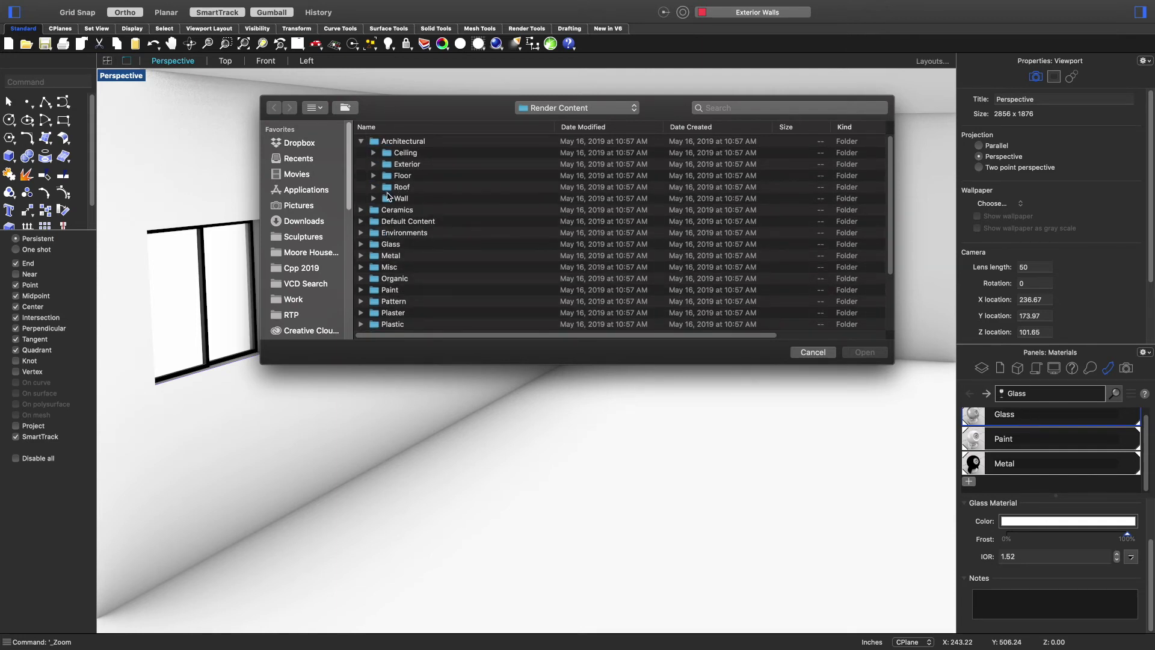
{"action": "left_click", "coordinate": [375, 175]}
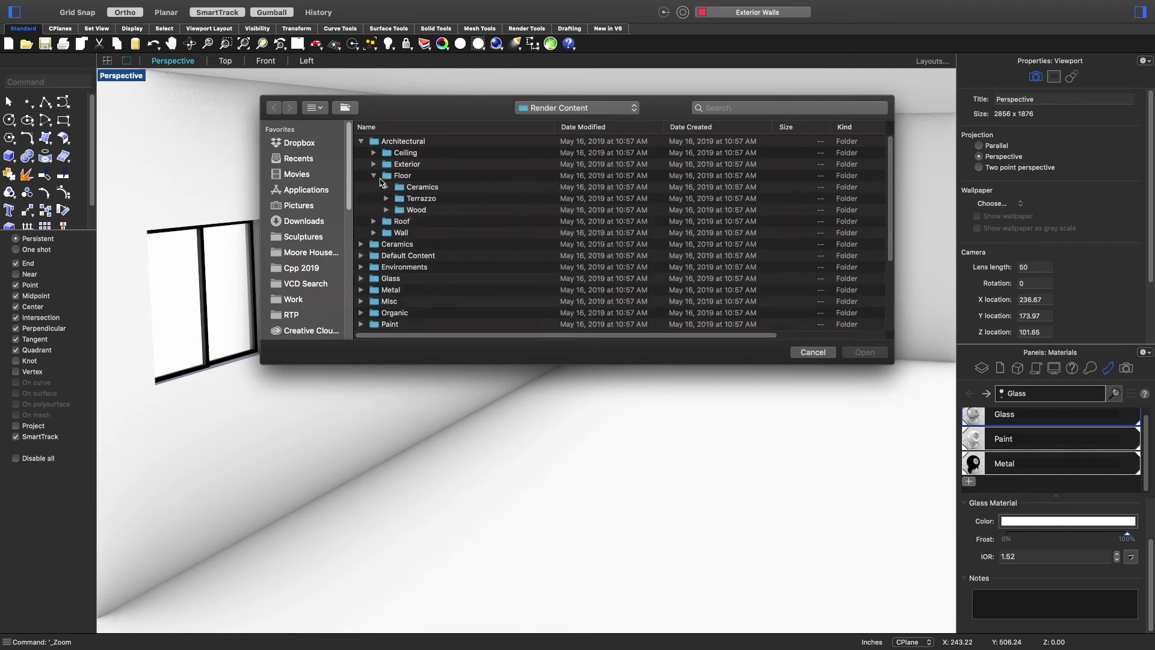
{"action": "left_click", "coordinate": [386, 211]}
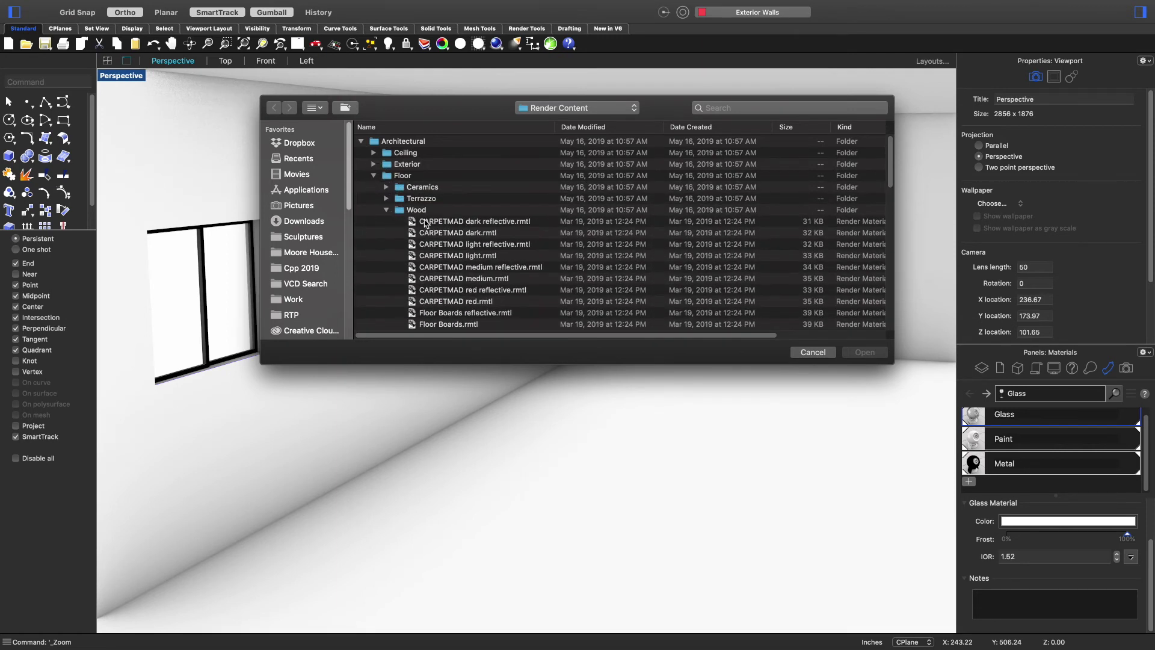
{"action": "left_click", "coordinate": [385, 188]}
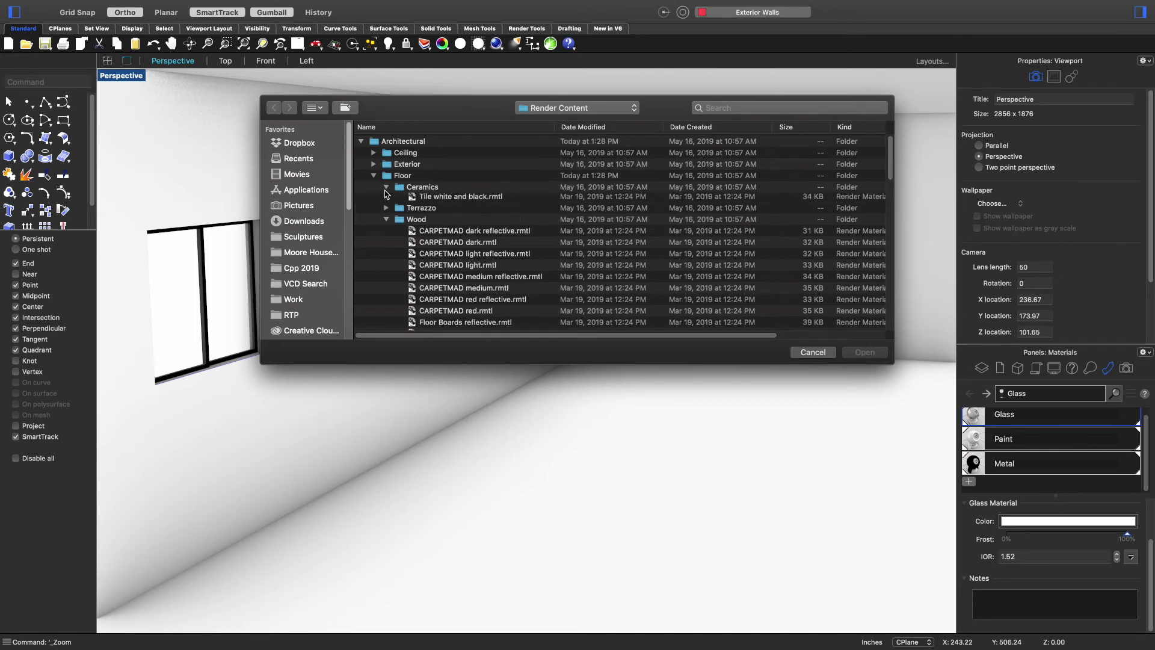
{"action": "left_click", "coordinate": [374, 175]}
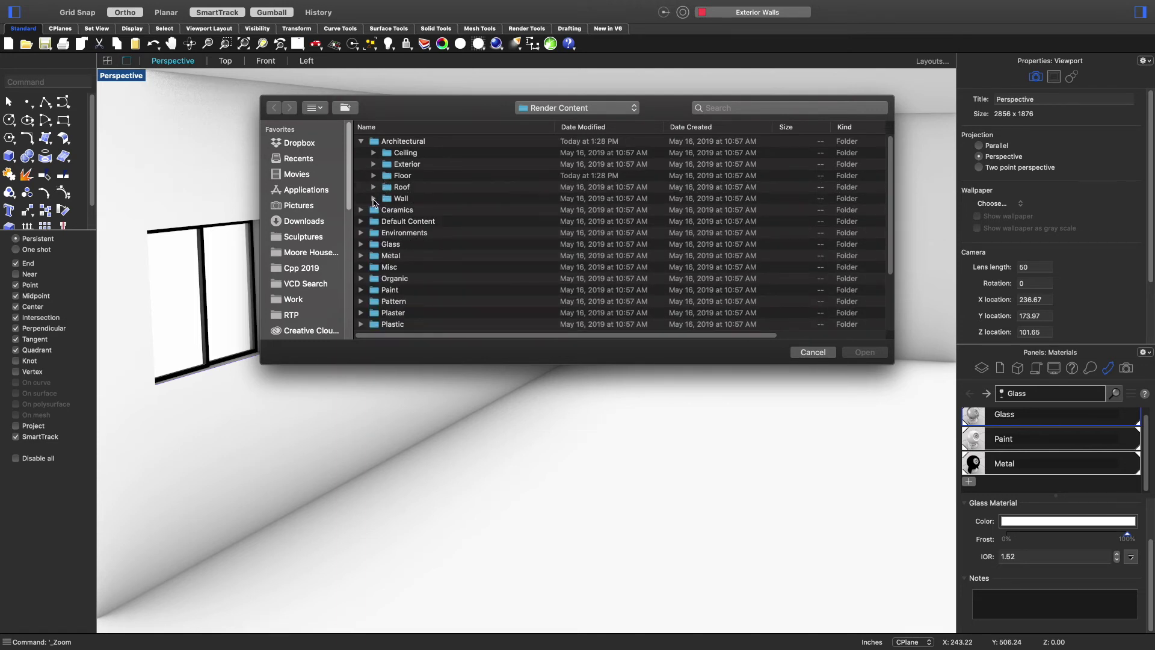
{"action": "left_click", "coordinate": [373, 198]}
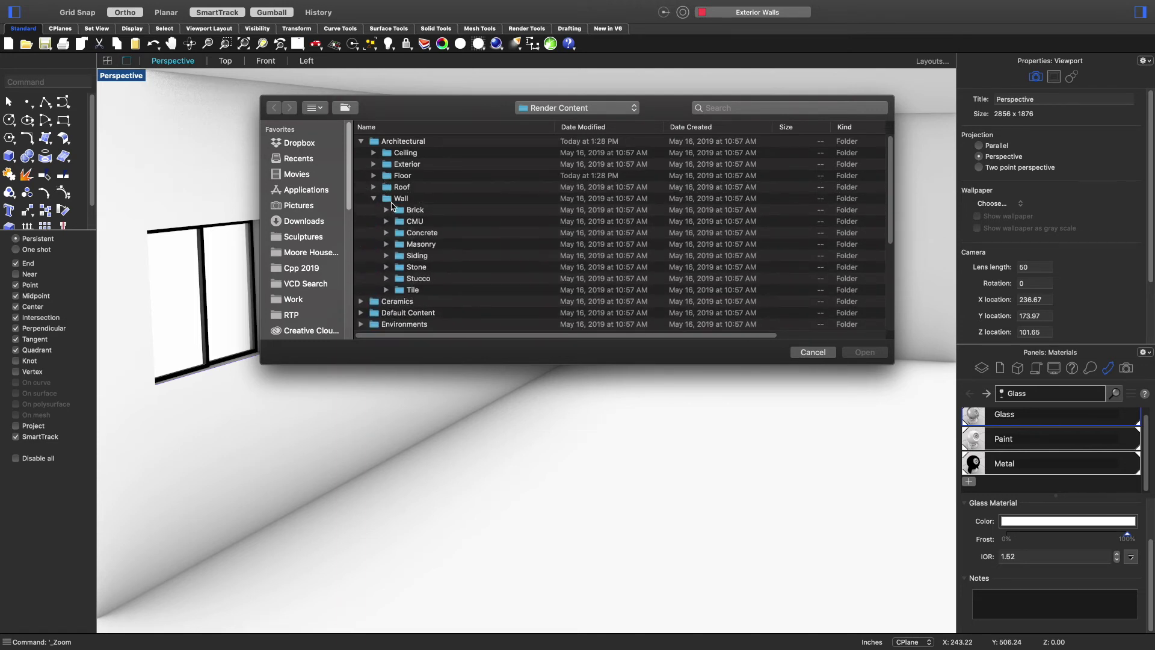
{"action": "left_click", "coordinate": [387, 233]}
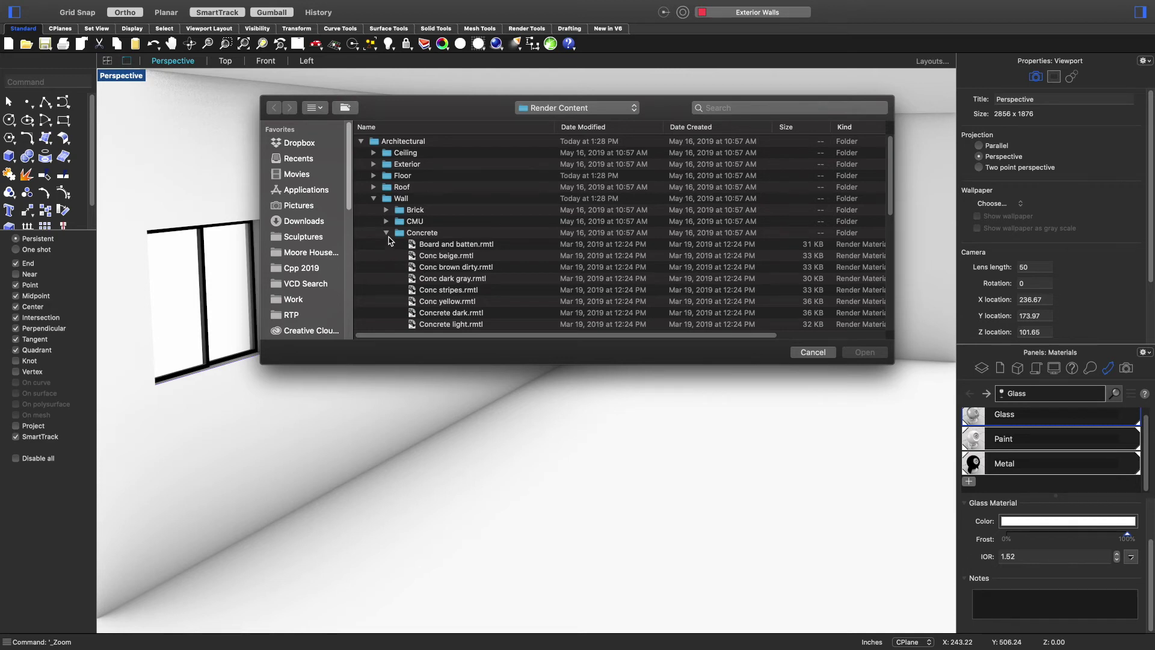
{"action": "left_click", "coordinate": [387, 233]}
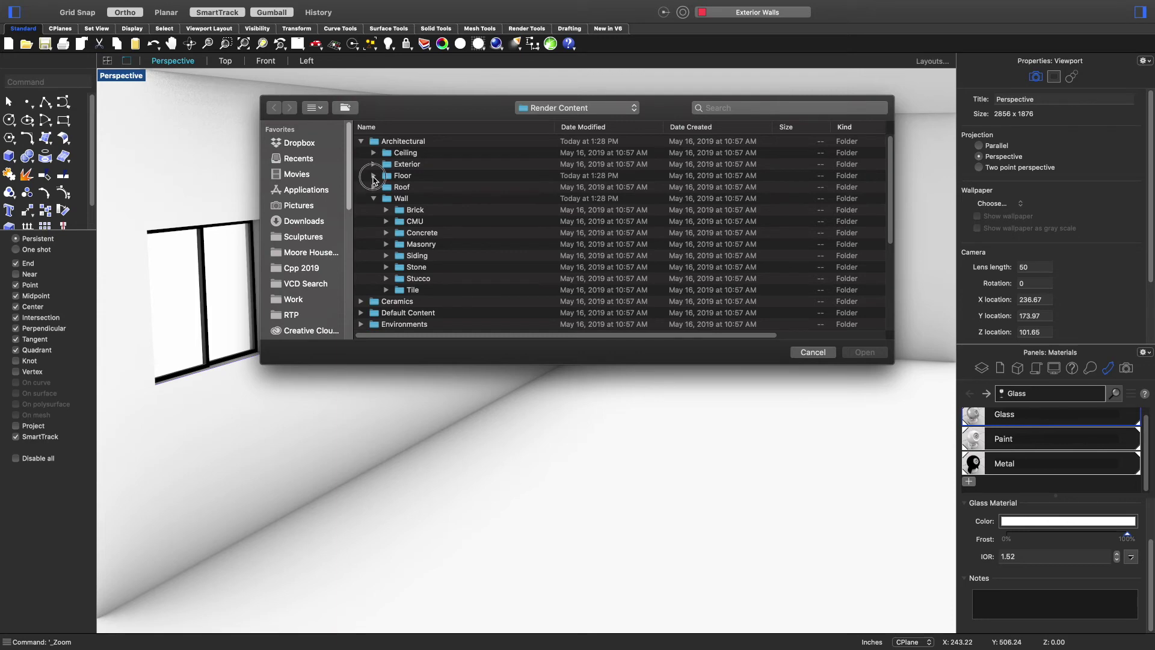
- Import the Floor Boards reflective material from the Wood subfolder of the Architectural Floor materials
{"action": "left_click", "coordinate": [374, 175]}
{"action": "left_click", "coordinate": [388, 188]}
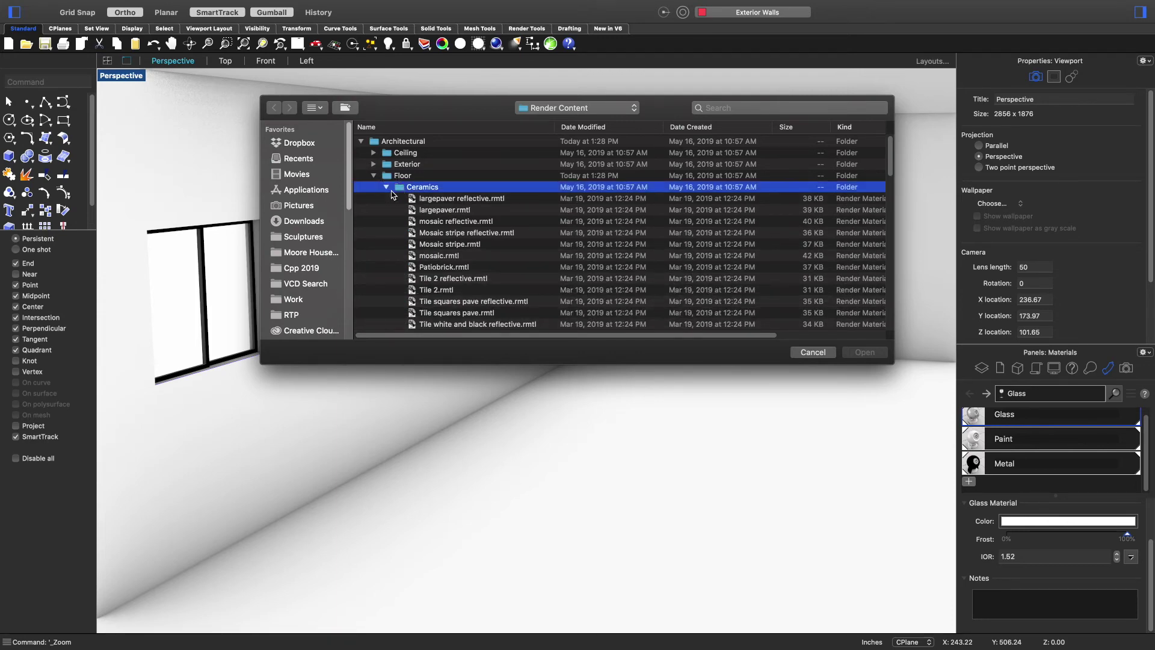
{"action": "left_click", "coordinate": [386, 187]}
{"action": "left_click", "coordinate": [387, 210]}
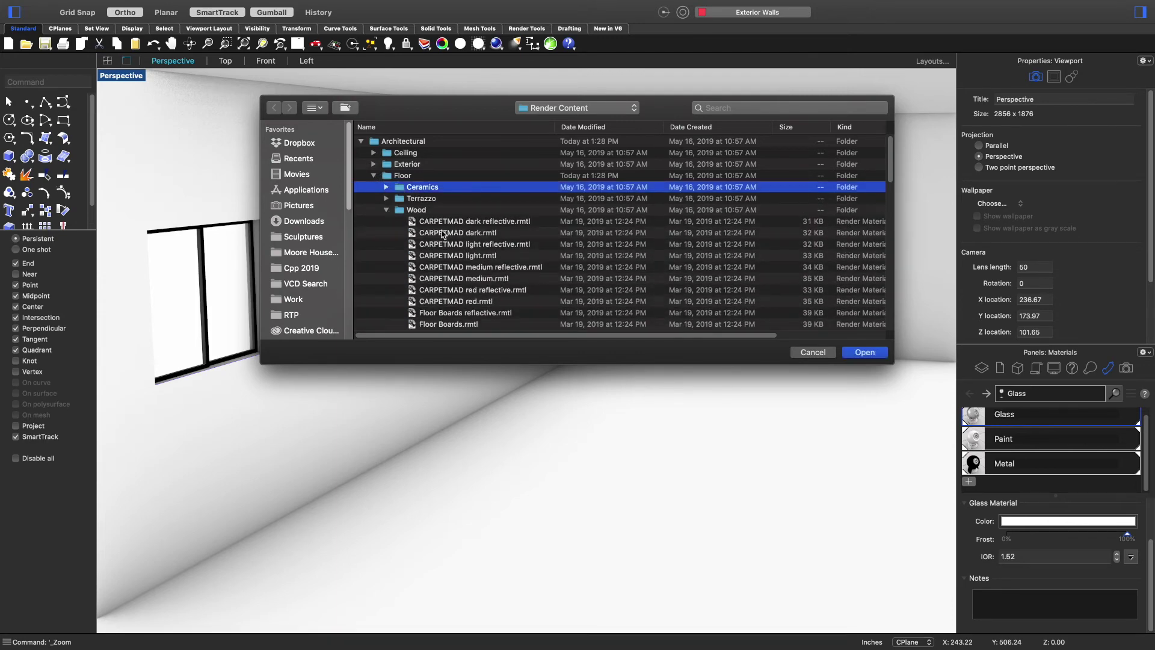
{"action": "scroll", "coordinate": [468, 282], "scroll_direction": "down", "scroll_amount": 3}
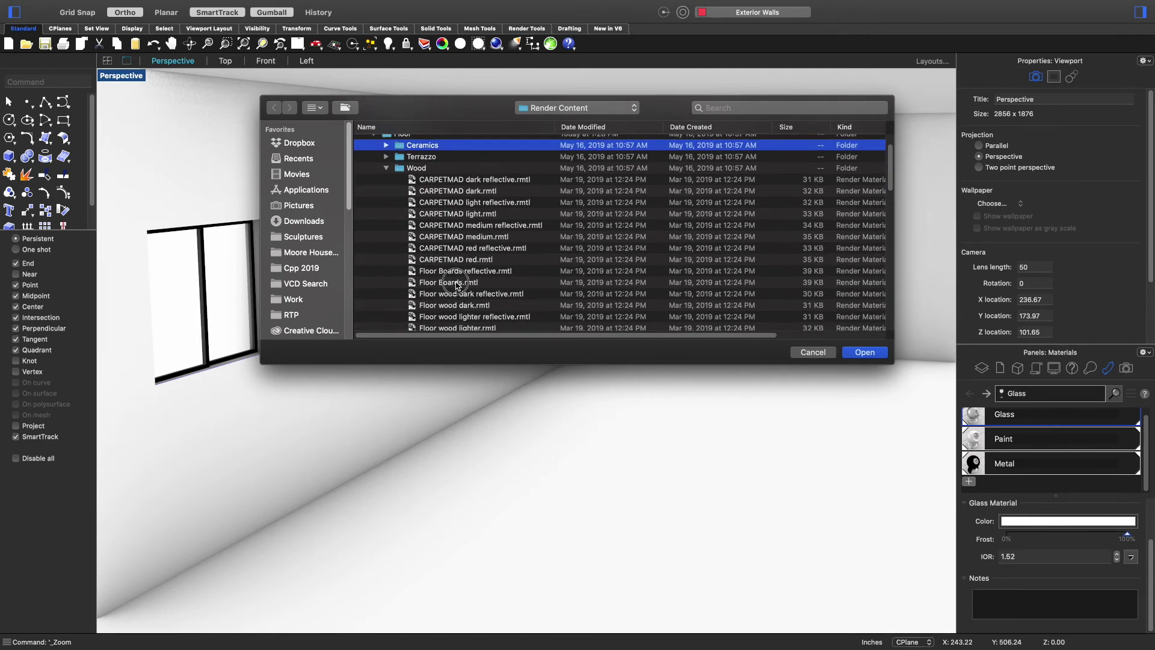
{"action": "left_click", "coordinate": [457, 283]}
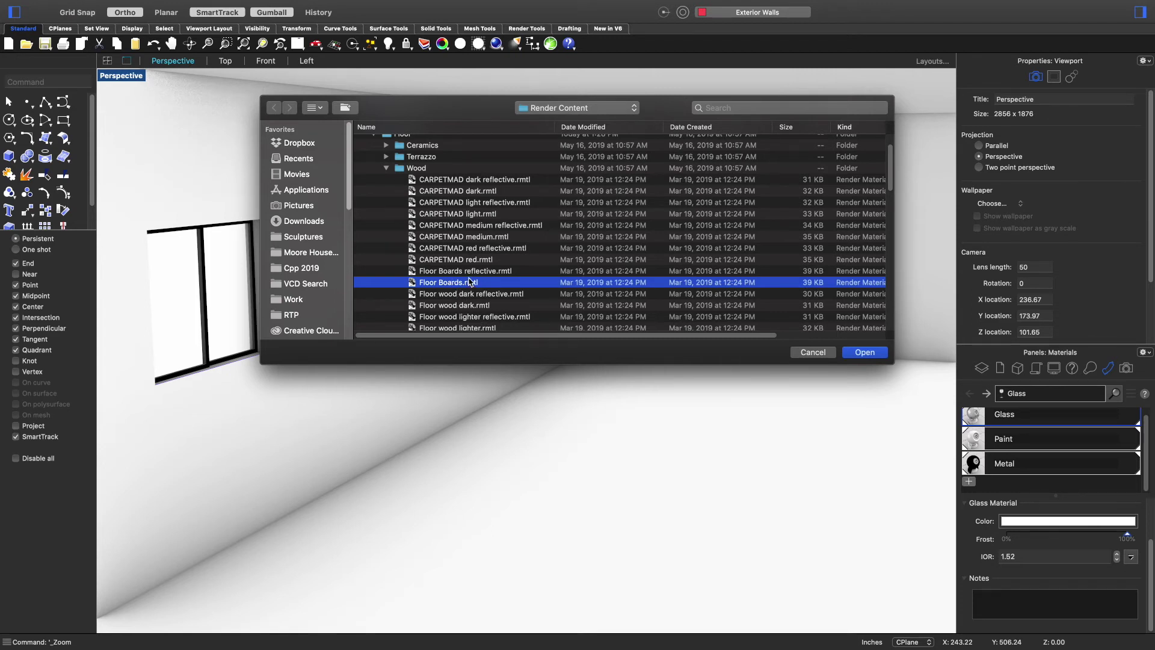
{"action": "left_click", "coordinate": [469, 273]}
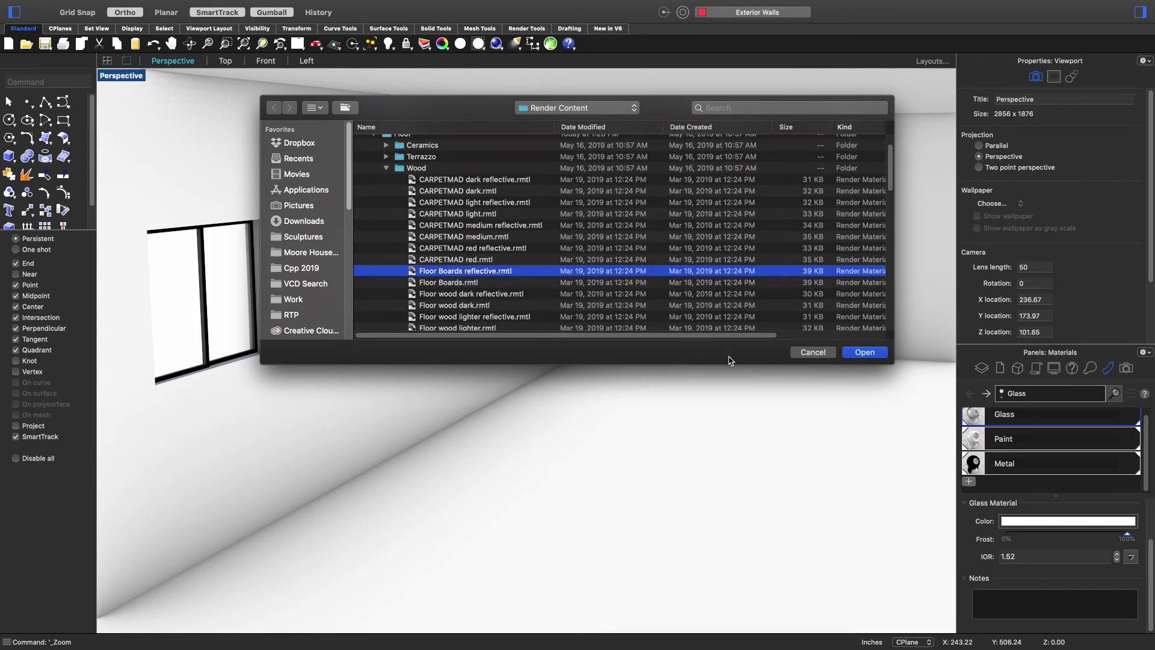
{"action": "left_click", "coordinate": [864, 353]}
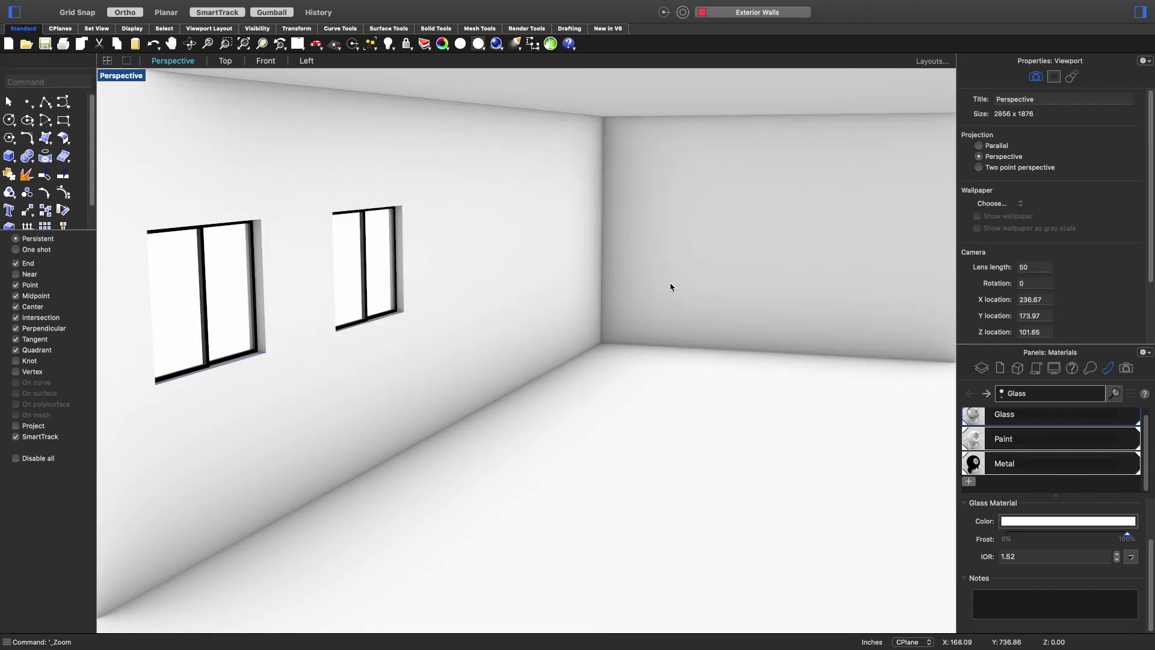
- Undo the deletion of the floor solid, check the layer list and return to the materials
{"action": "key", "text": "super+z"}
{"action": "left_click", "coordinate": [981, 368]}
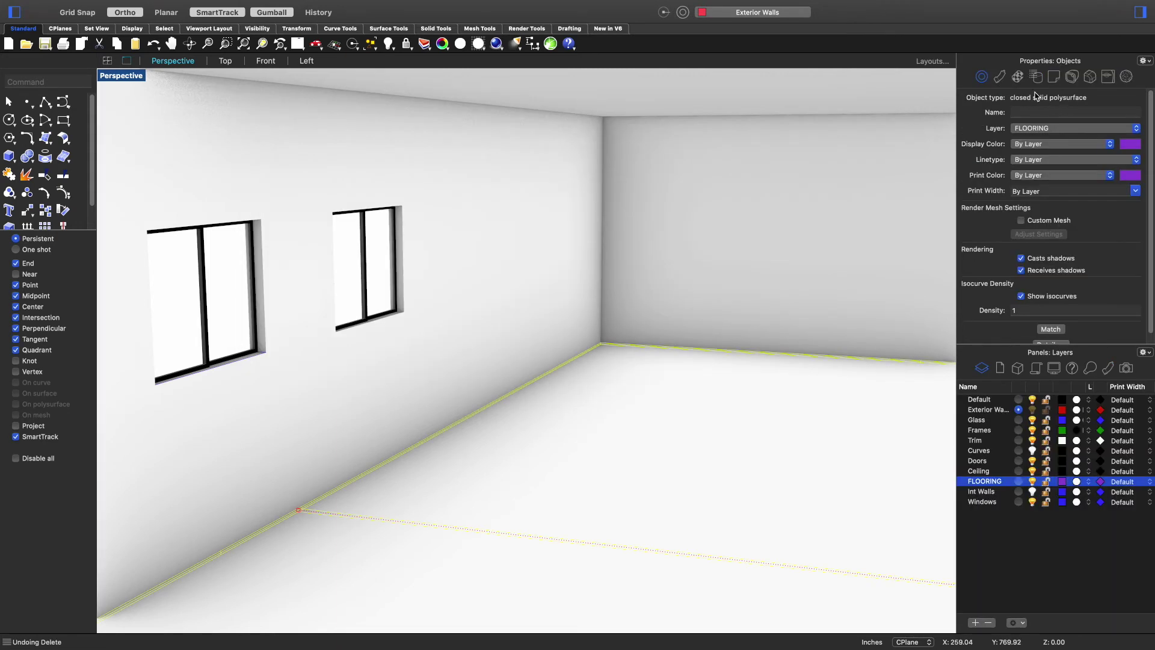
{"action": "left_click", "coordinate": [1112, 369]}
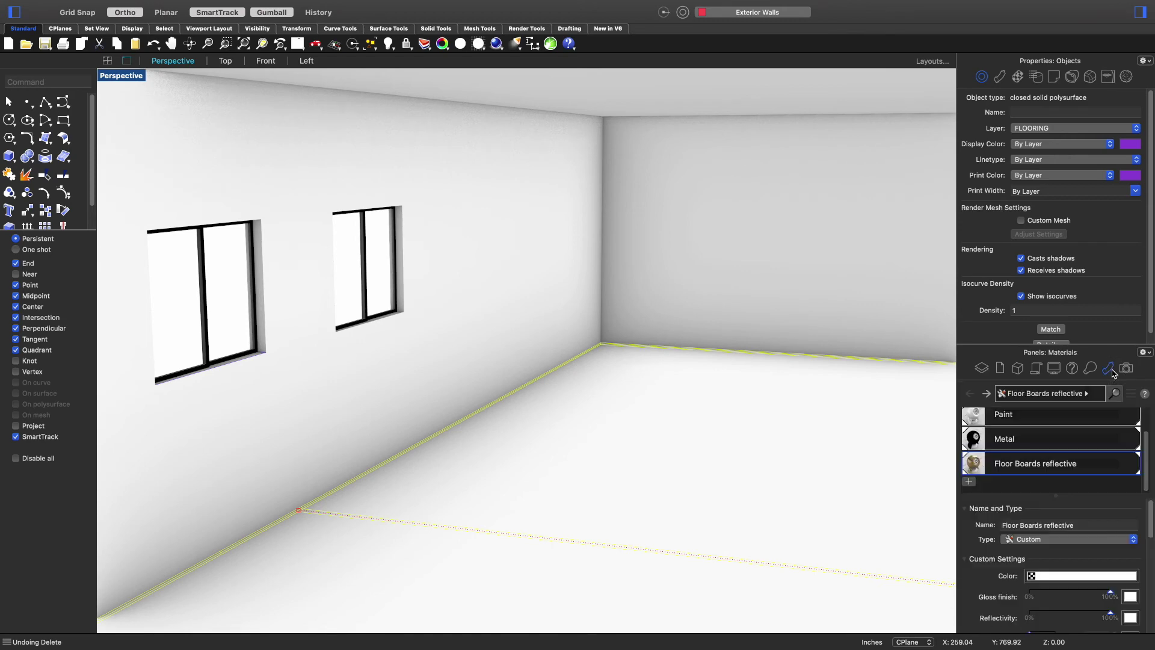
- Assign the Floor Boards reflective material to the FLOORING layer
{"action": "right_click", "coordinate": [1002, 463]}
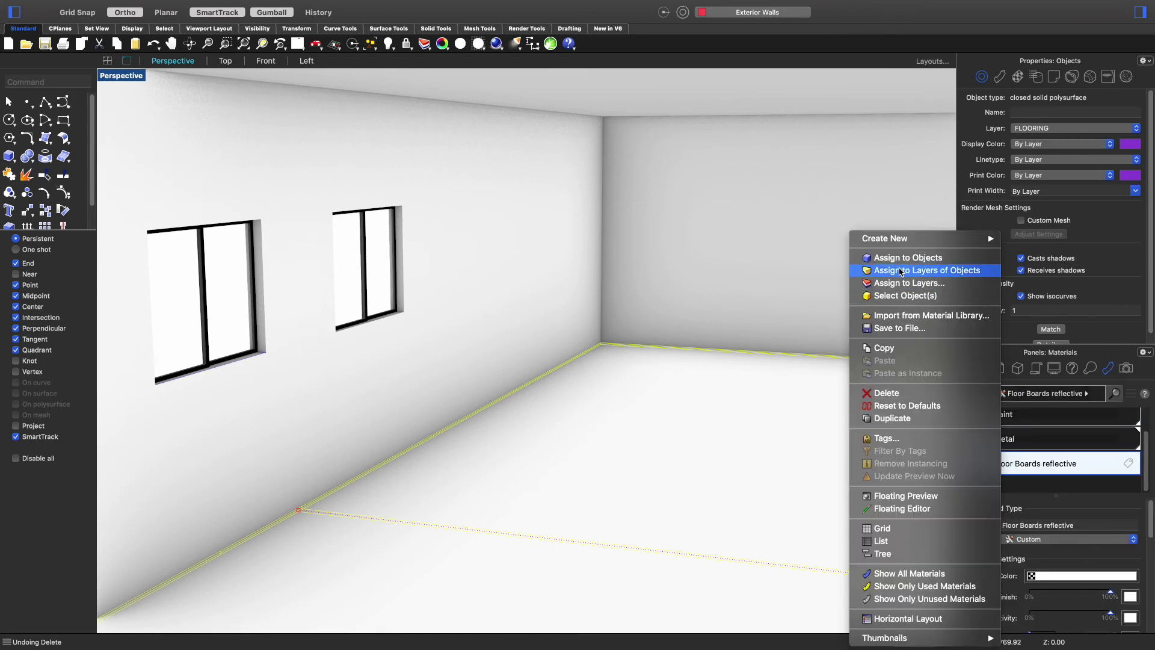
{"action": "left_click", "coordinate": [885, 283]}
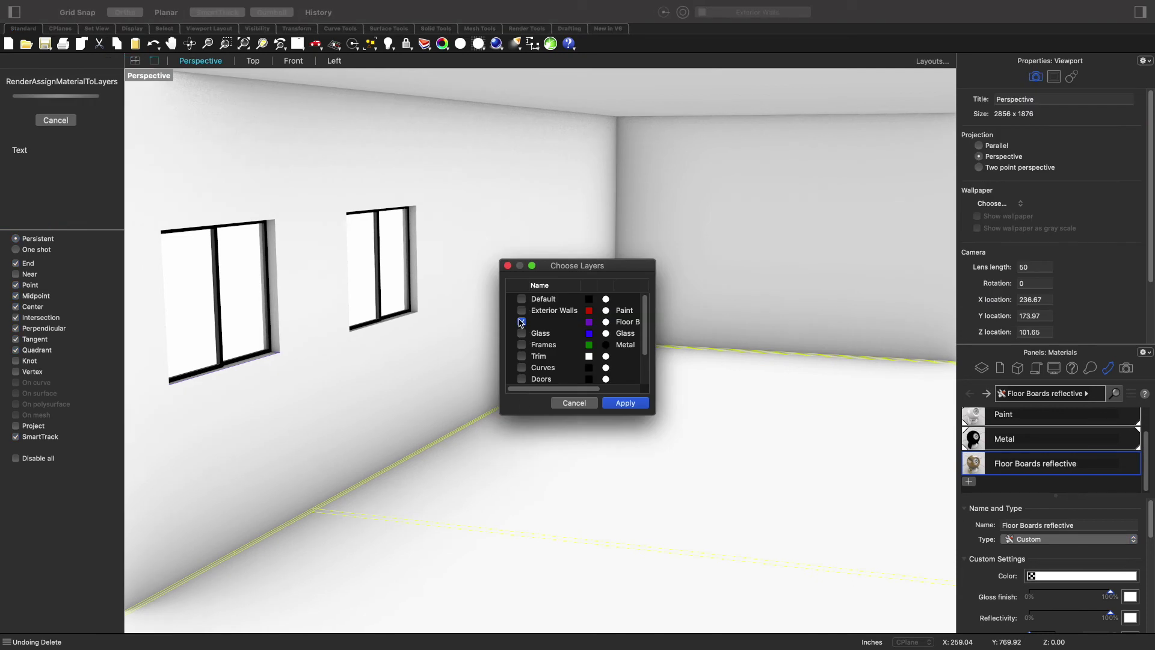
{"action": "scroll", "coordinate": [522, 358], "scroll_direction": "down", "scroll_amount": 3}
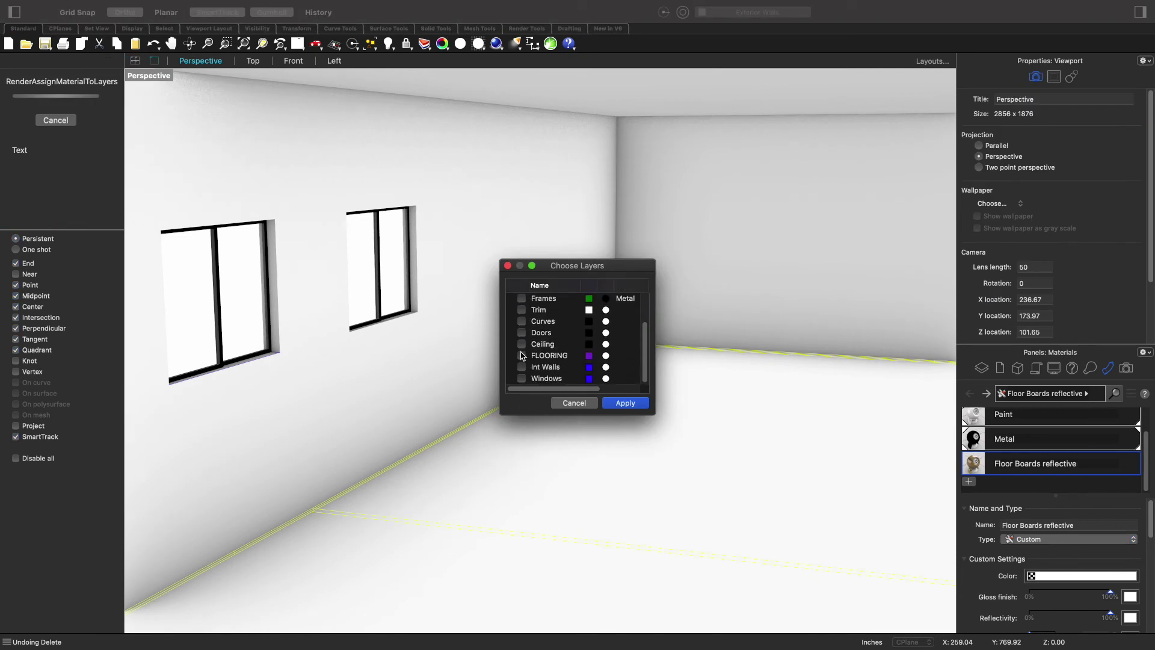
{"action": "left_click", "coordinate": [521, 355]}
{"action": "left_click", "coordinate": [626, 403]}
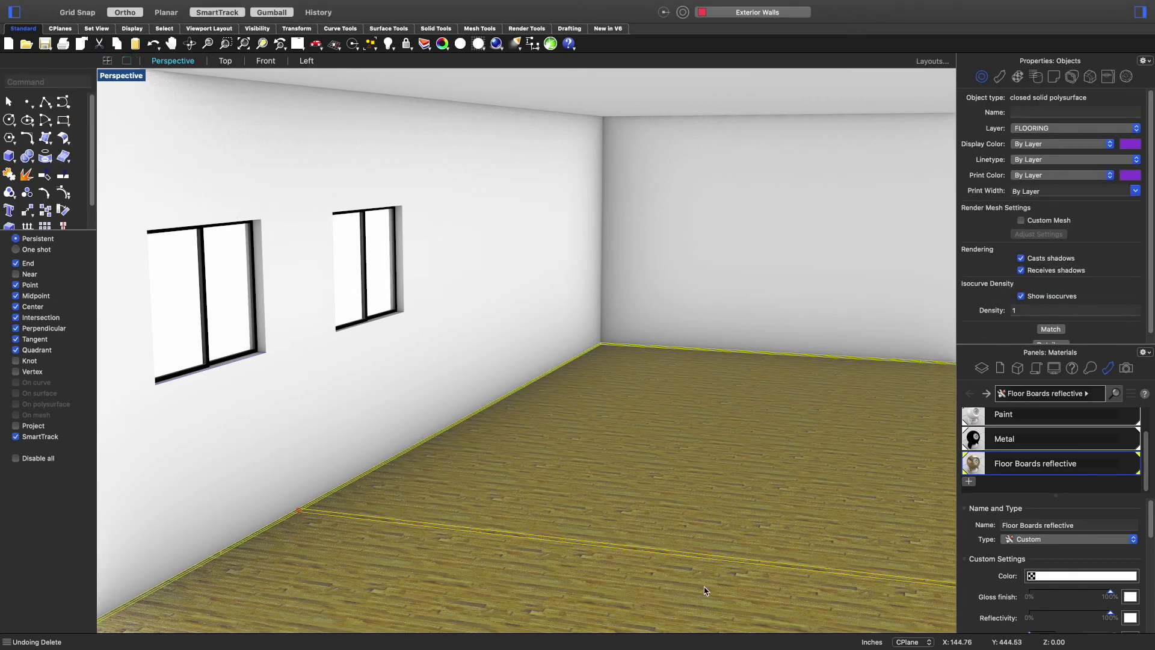
- Examine the wood floor in the room and the texture settings of the Floor Boards reflective material
{"action": "scroll", "coordinate": [709, 506], "scroll_direction": "up", "scroll_amount": 10}
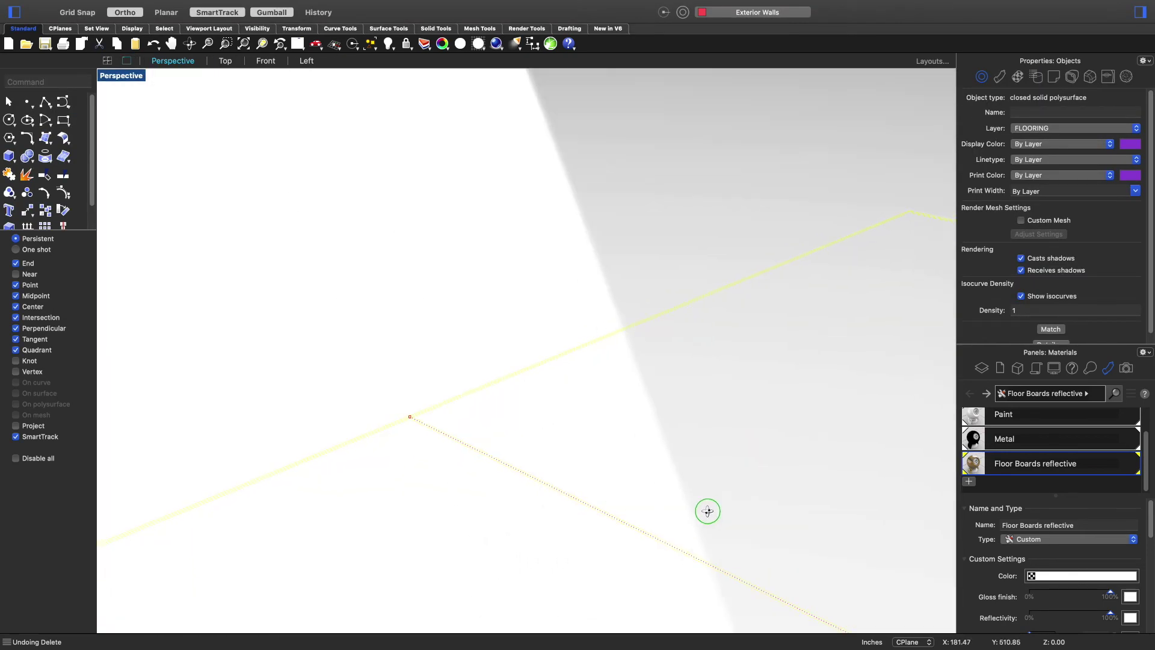
{"action": "scroll", "coordinate": [724, 505], "scroll_direction": "down", "scroll_amount": 10}
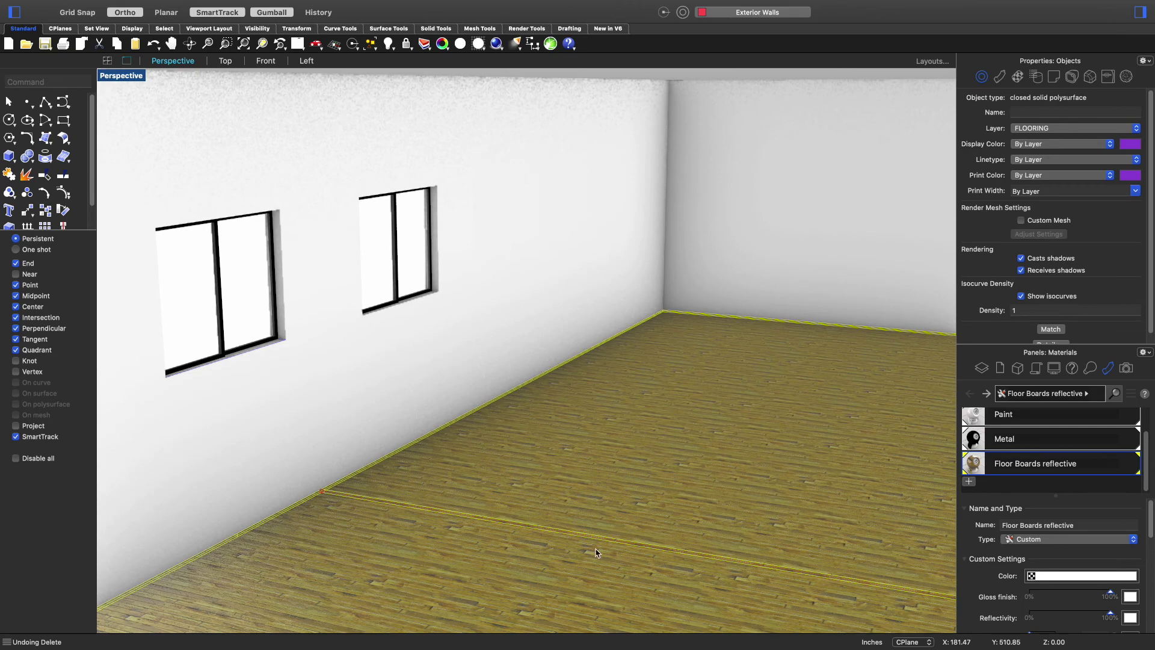
{"action": "scroll", "coordinate": [596, 553], "scroll_direction": "up", "scroll_amount": 3}
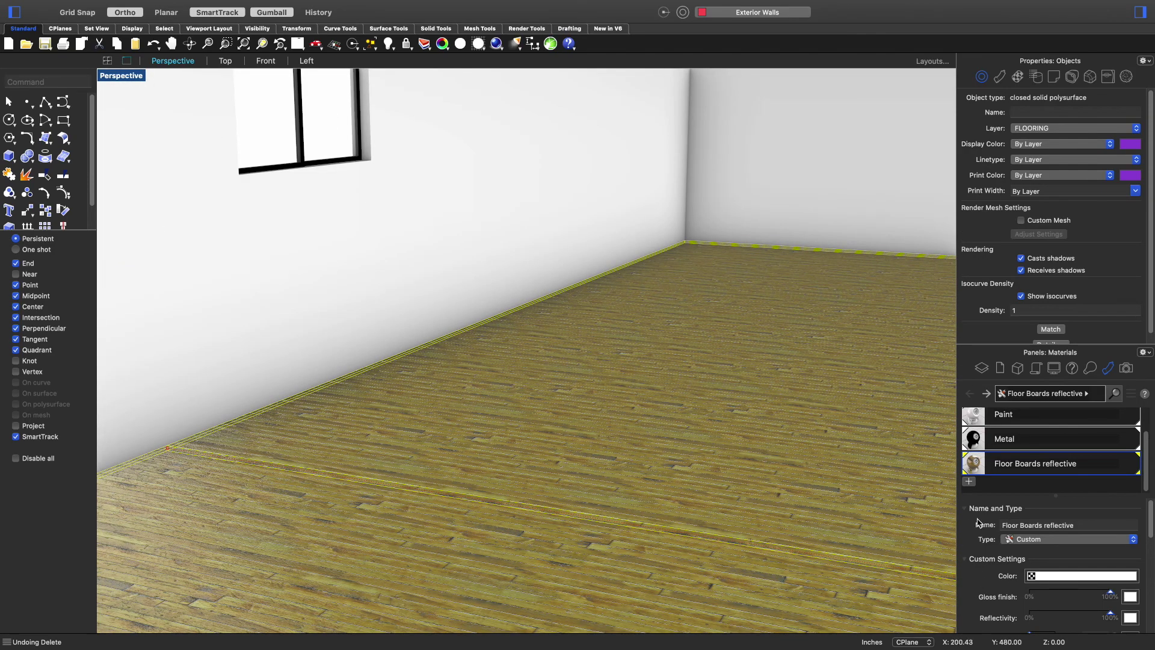
{"action": "scroll", "coordinate": [1002, 582], "scroll_direction": "down", "scroll_amount": 5}
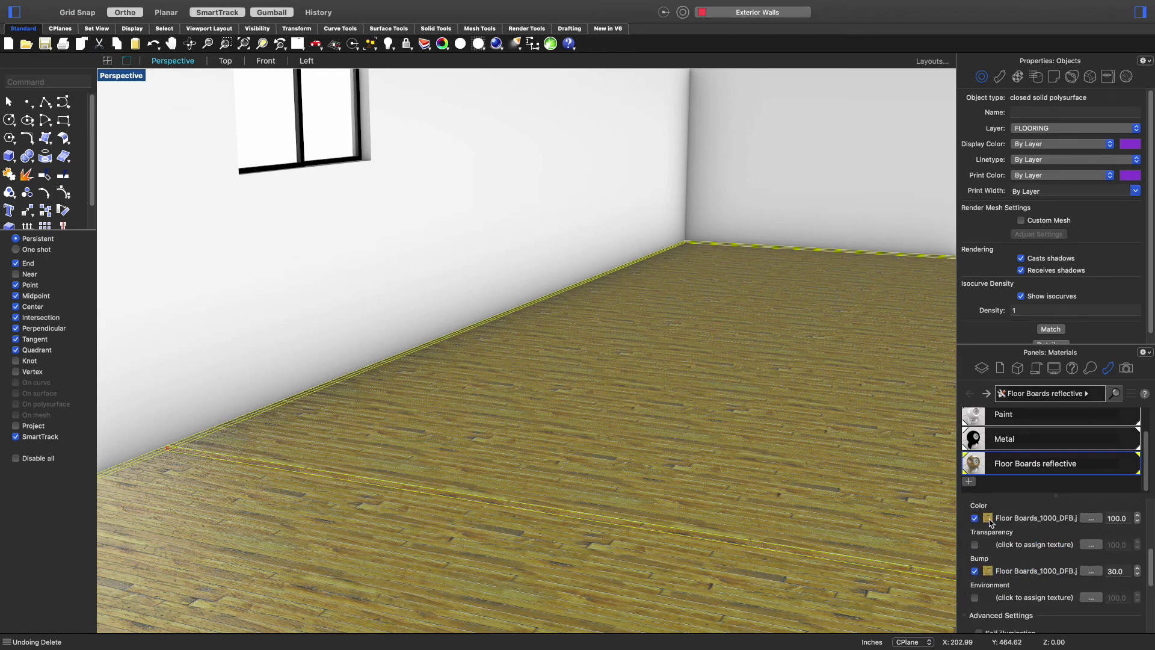
{"action": "scroll", "coordinate": [1029, 548], "scroll_direction": "down", "scroll_amount": 3}
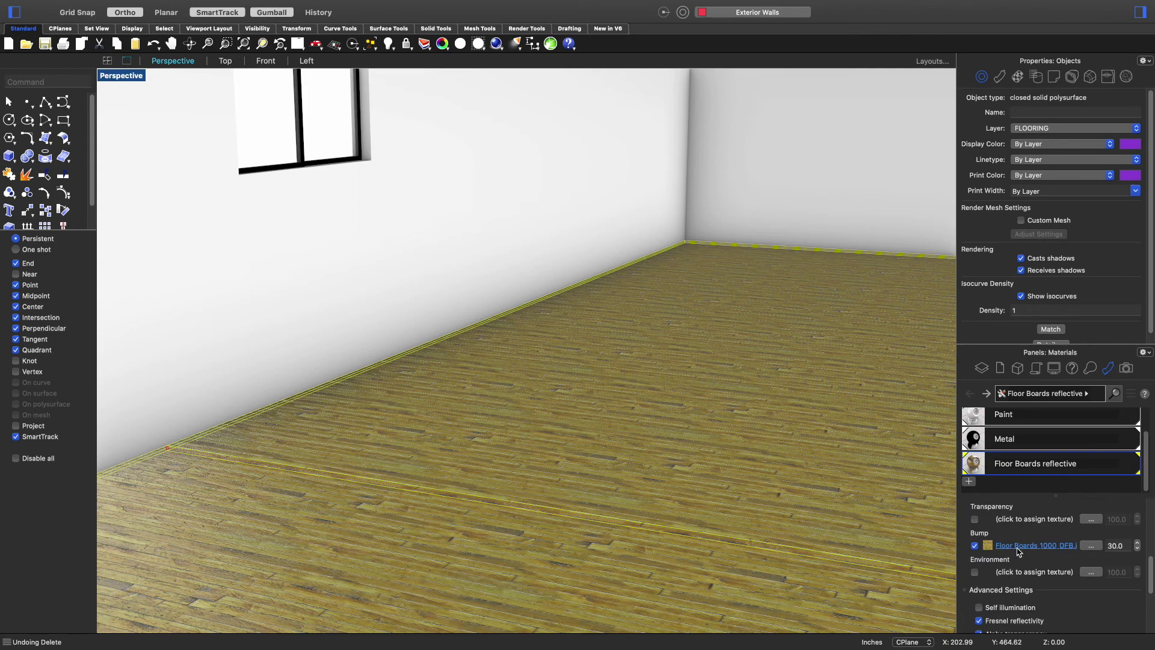
{"action": "scroll", "coordinate": [1012, 559], "scroll_direction": "up", "scroll_amount": 8}
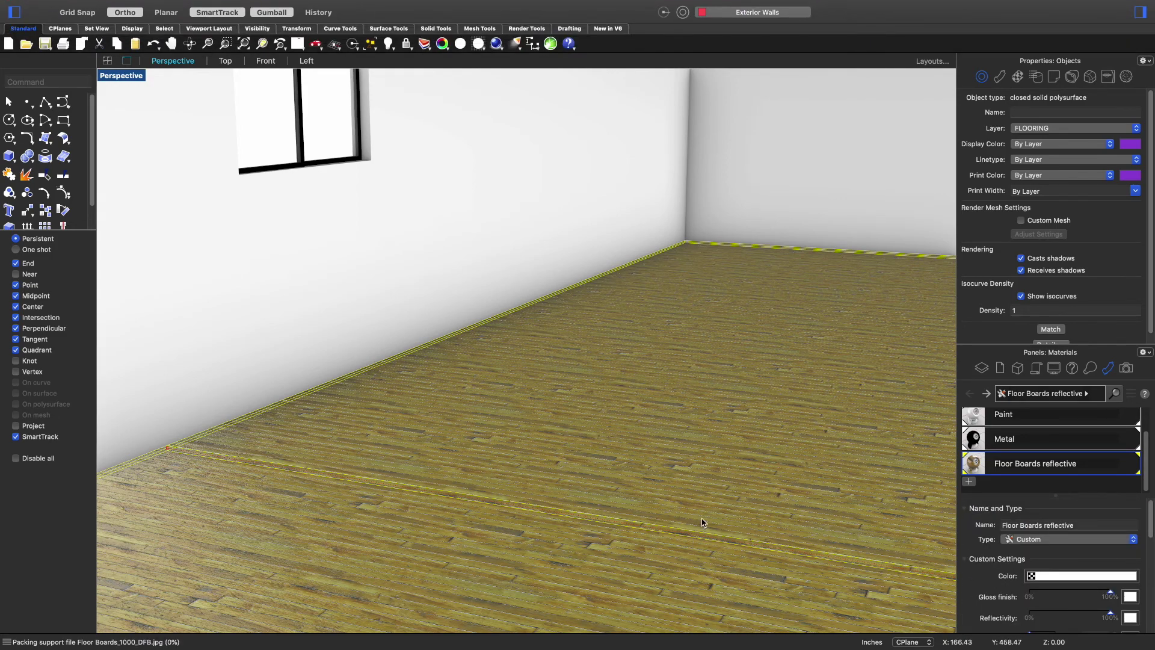
{"action": "scroll", "coordinate": [703, 522], "scroll_direction": "down", "scroll_amount": 5}
{"action": "scroll", "coordinate": [1045, 584], "scroll_direction": "down", "scroll_amount": 3}
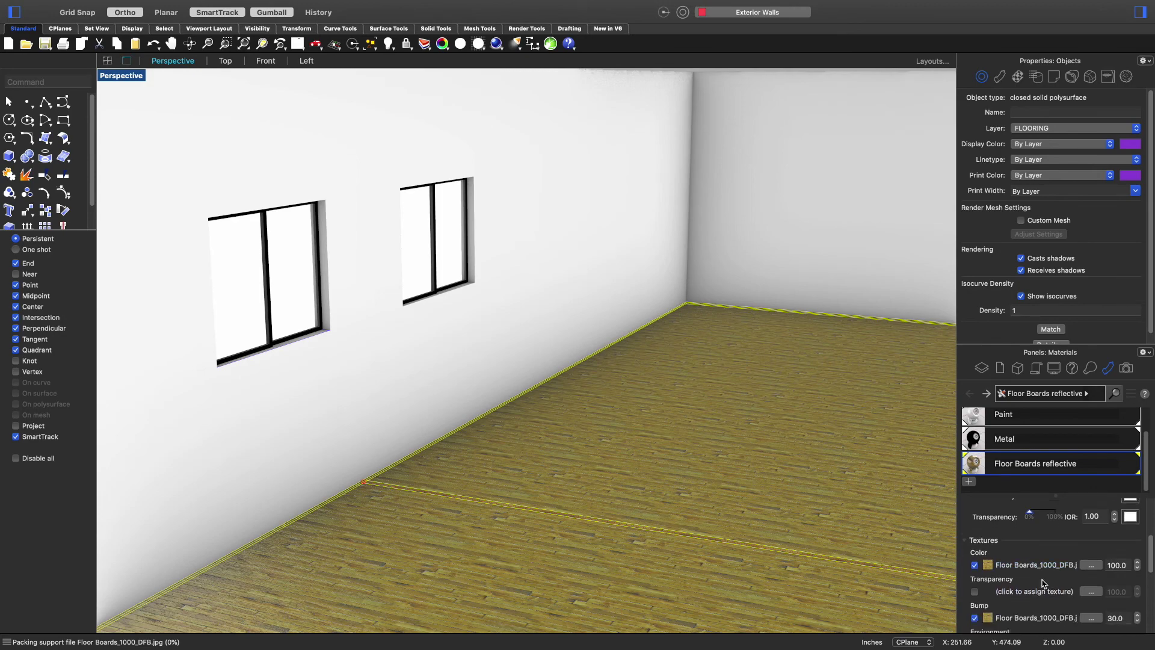
{"action": "scroll", "coordinate": [984, 568], "scroll_direction": "down", "scroll_amount": 1}
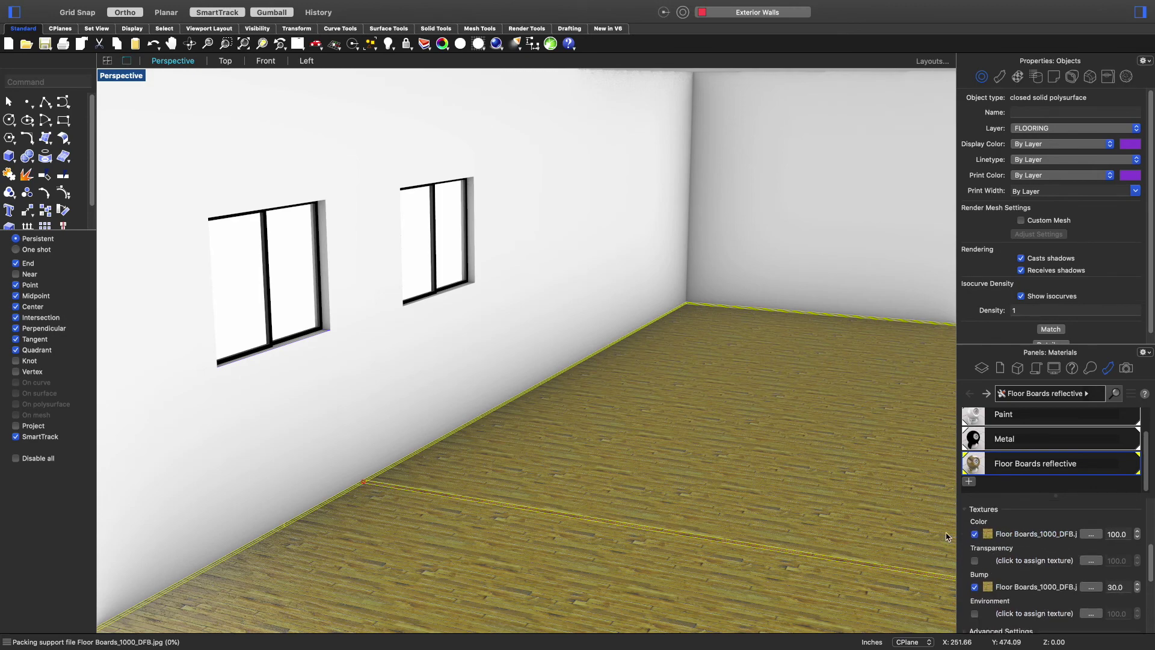
- Set the mapping size of the Floor Boards reflective material's color texture to 100 and its rotation to 90
{"action": "left_click", "coordinate": [1030, 534]}
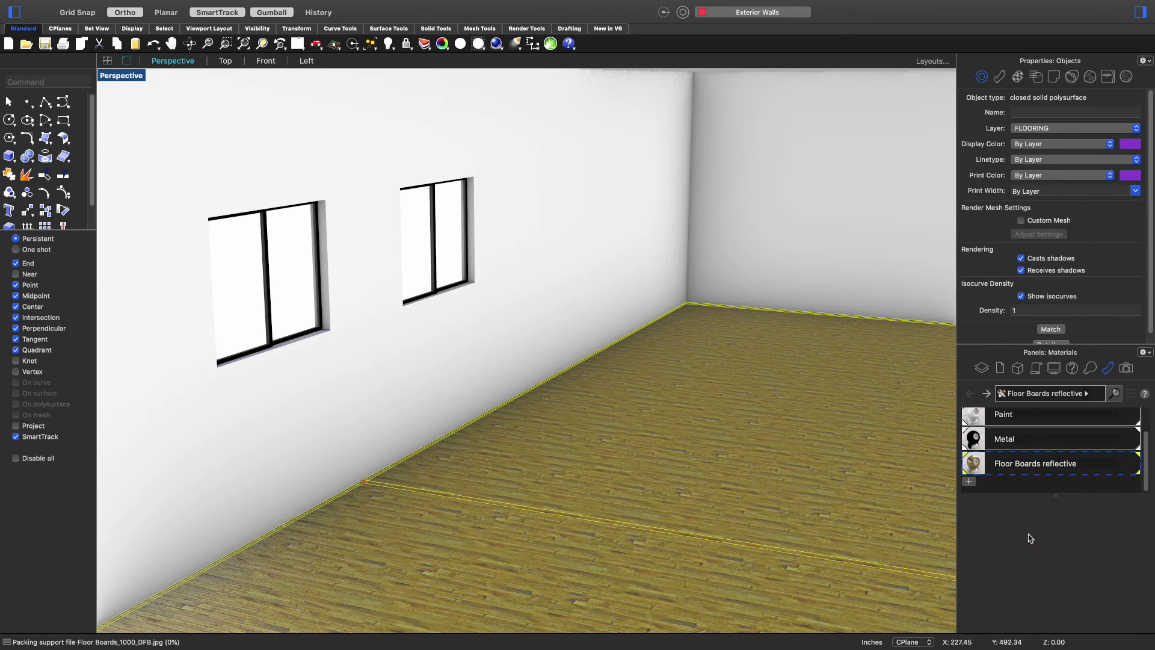
{"action": "scroll", "coordinate": [1030, 548], "scroll_direction": "down", "scroll_amount": 6}
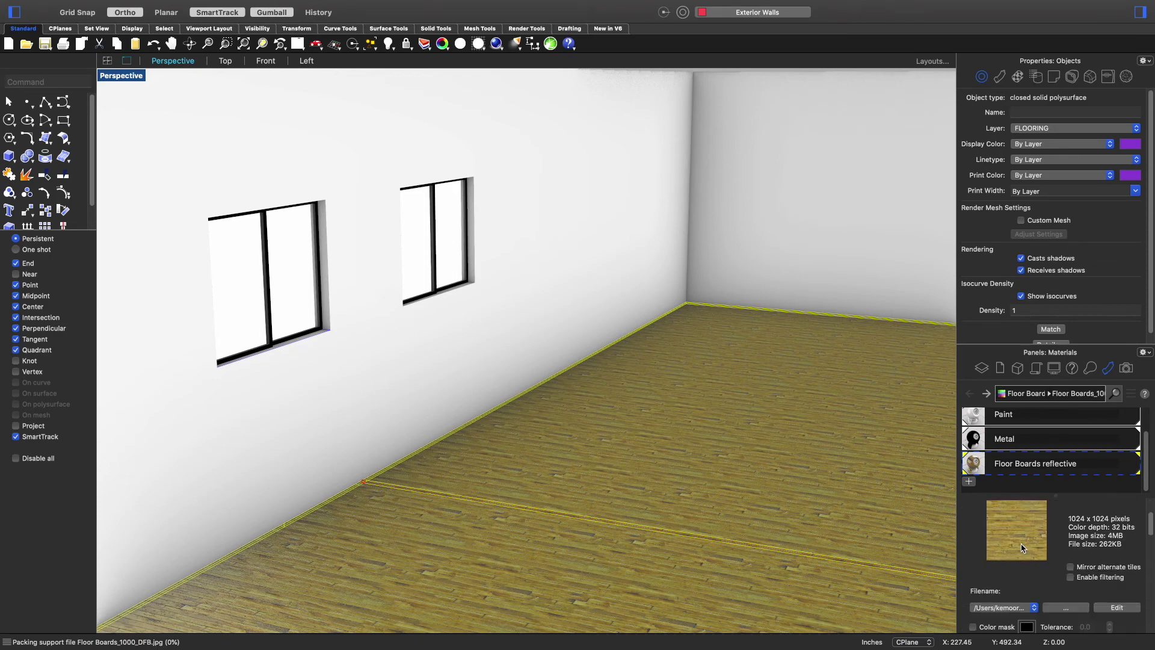
{"action": "left_click", "coordinate": [1064, 530]}
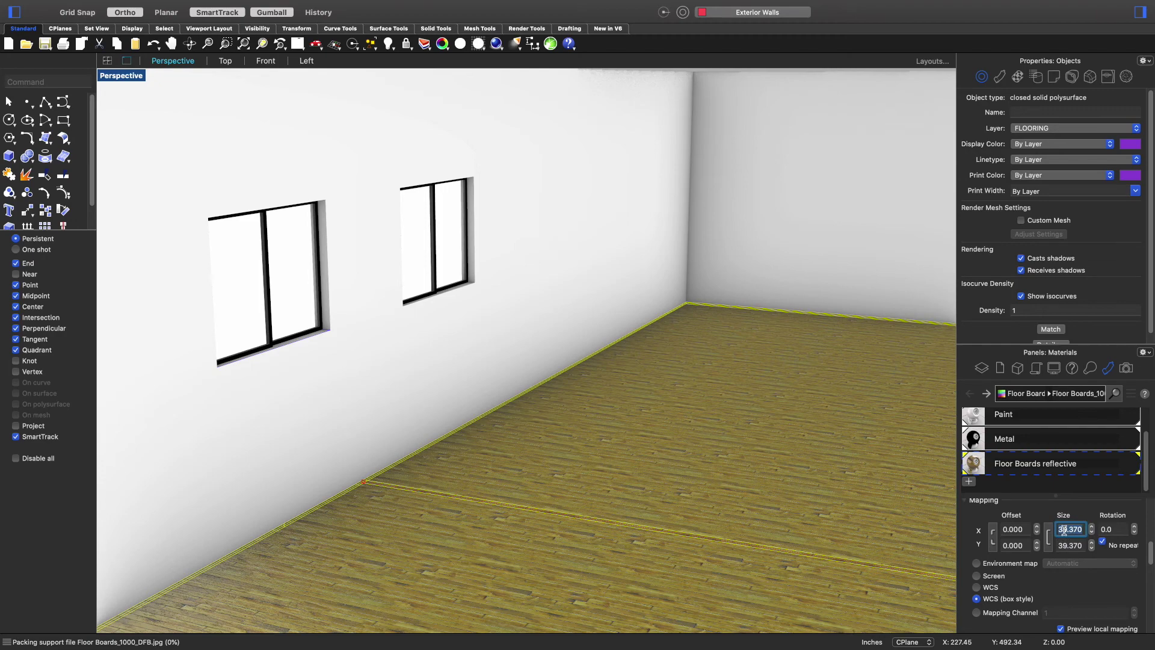
{"action": "type", "text": "100"}
{"action": "key", "text": "Tab"}
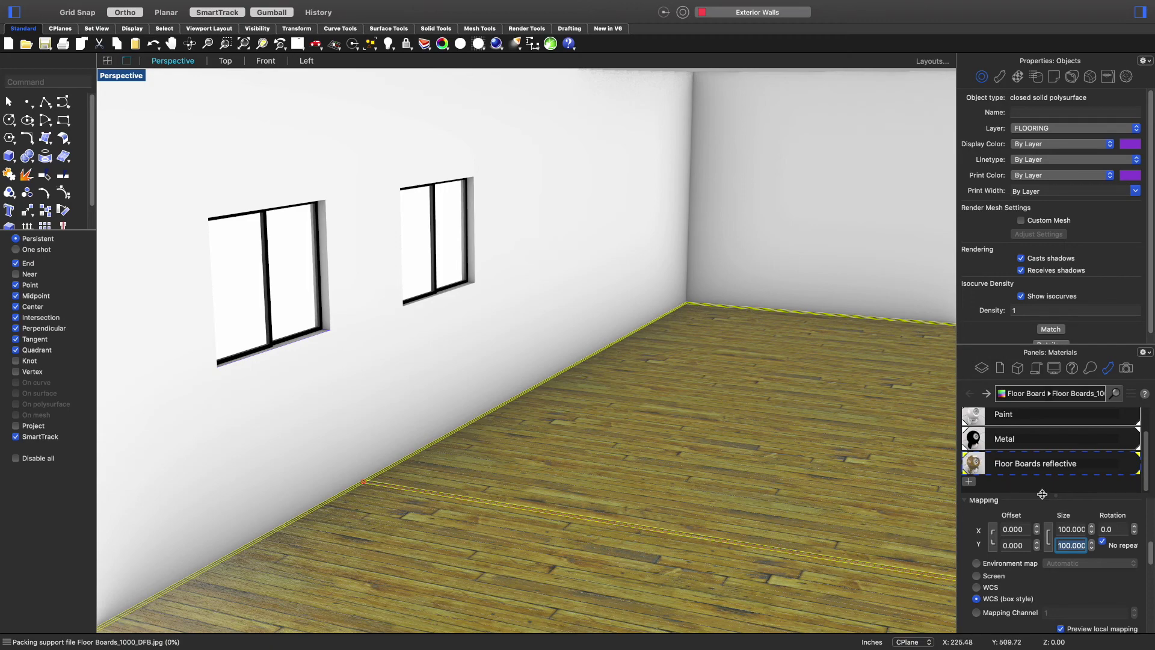
{"action": "left_click", "coordinate": [1105, 529]}
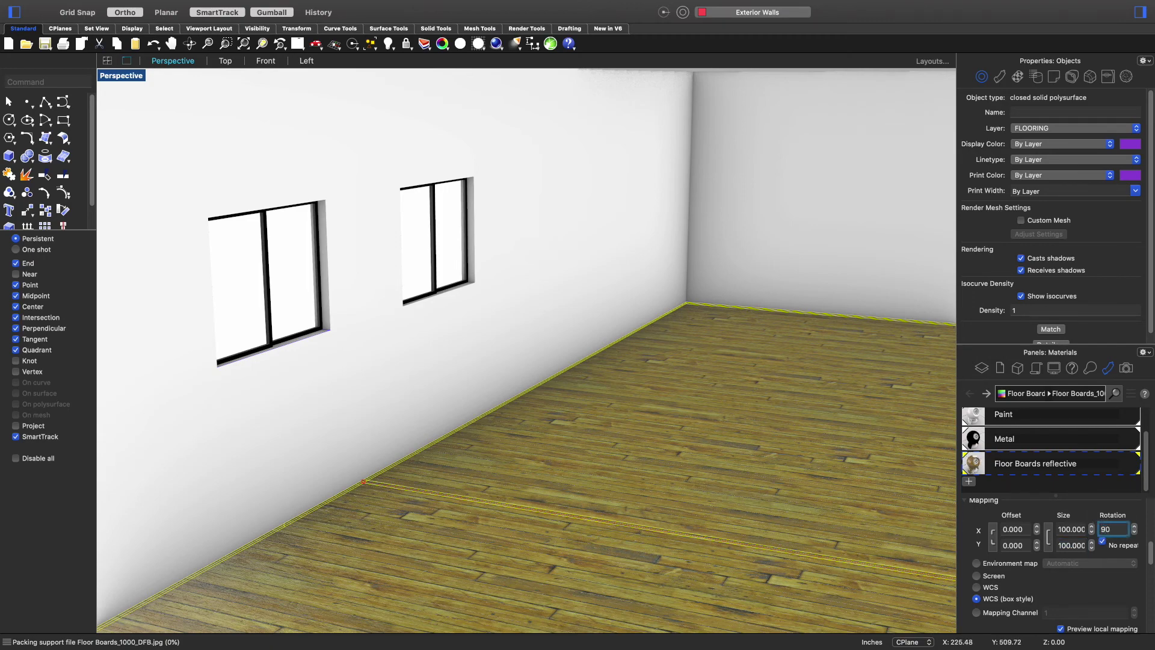
{"action": "key", "text": "Return"}
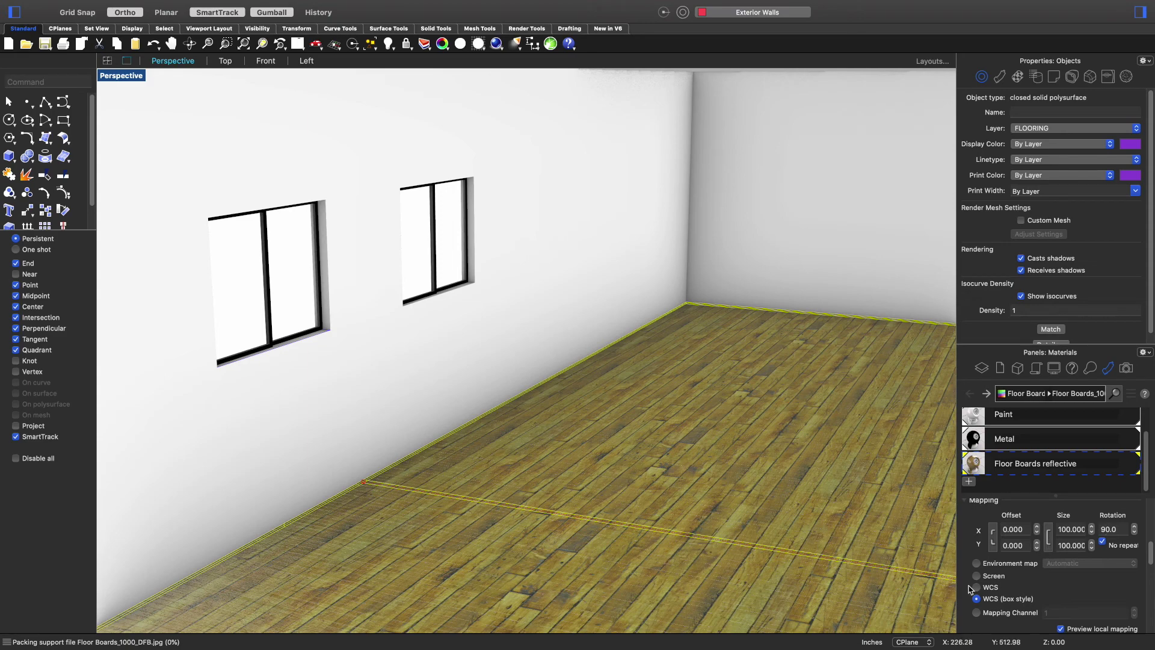
- Enter 100 as the mapping size and 90 as the rotation of the Floor Boards reflective material's bump texture
{"action": "left_click", "coordinate": [1019, 467]}
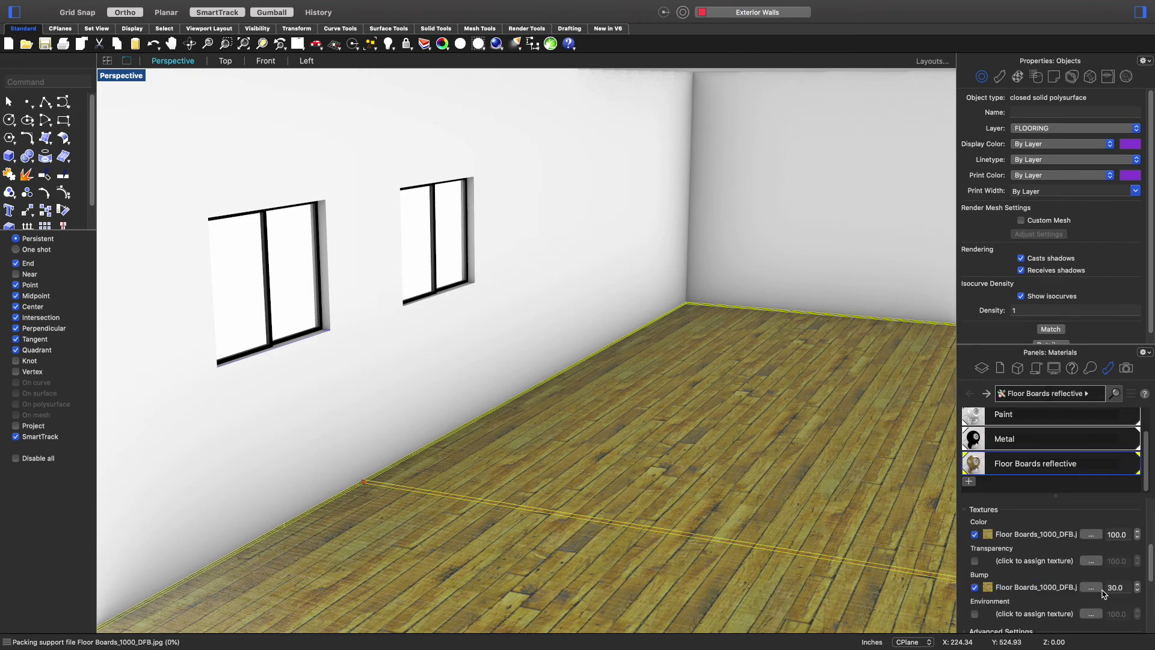
{"action": "left_click", "coordinate": [1033, 588]}
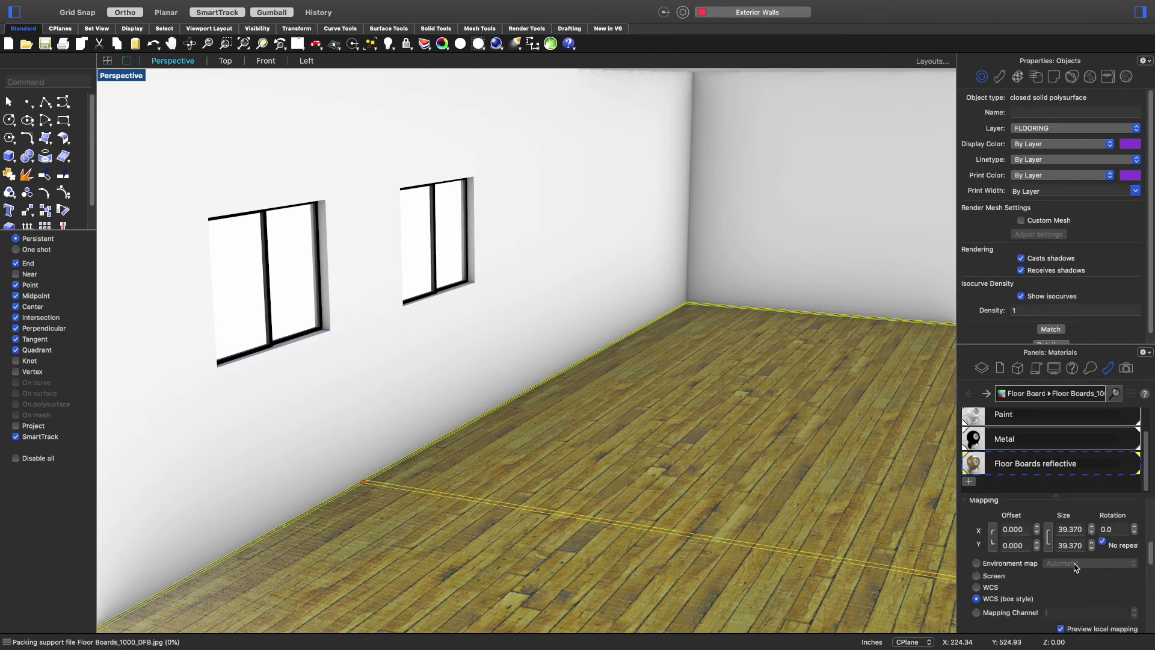
{"action": "left_click", "coordinate": [1063, 529]}
{"action": "type", "text": "100"}
{"action": "key", "text": "Return"}
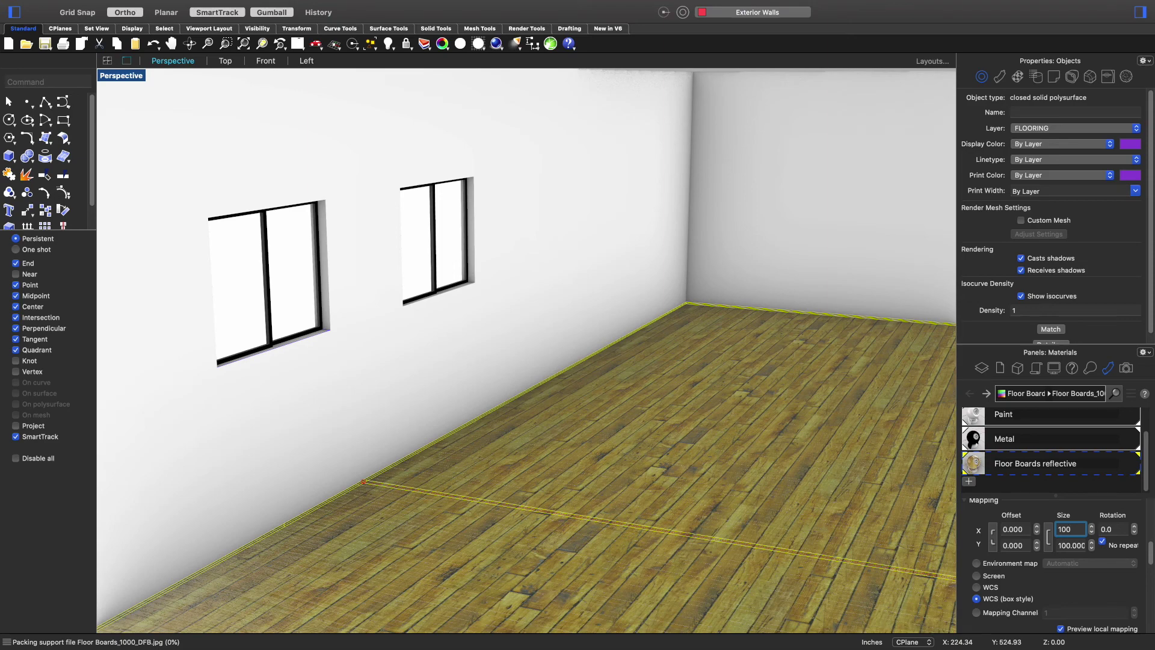
{"action": "key", "text": "Tab"}
{"action": "type", "text": "10"}
{"action": "key", "text": "Tab"}
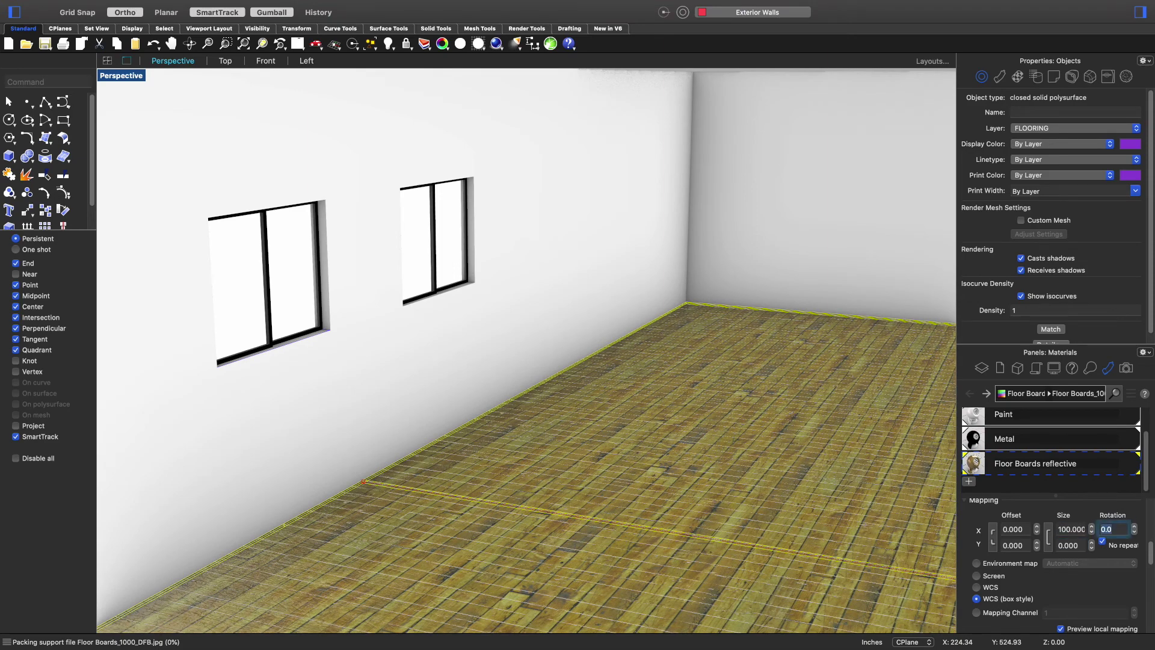
{"action": "type", "text": "90"}
{"action": "key", "text": "Return"}
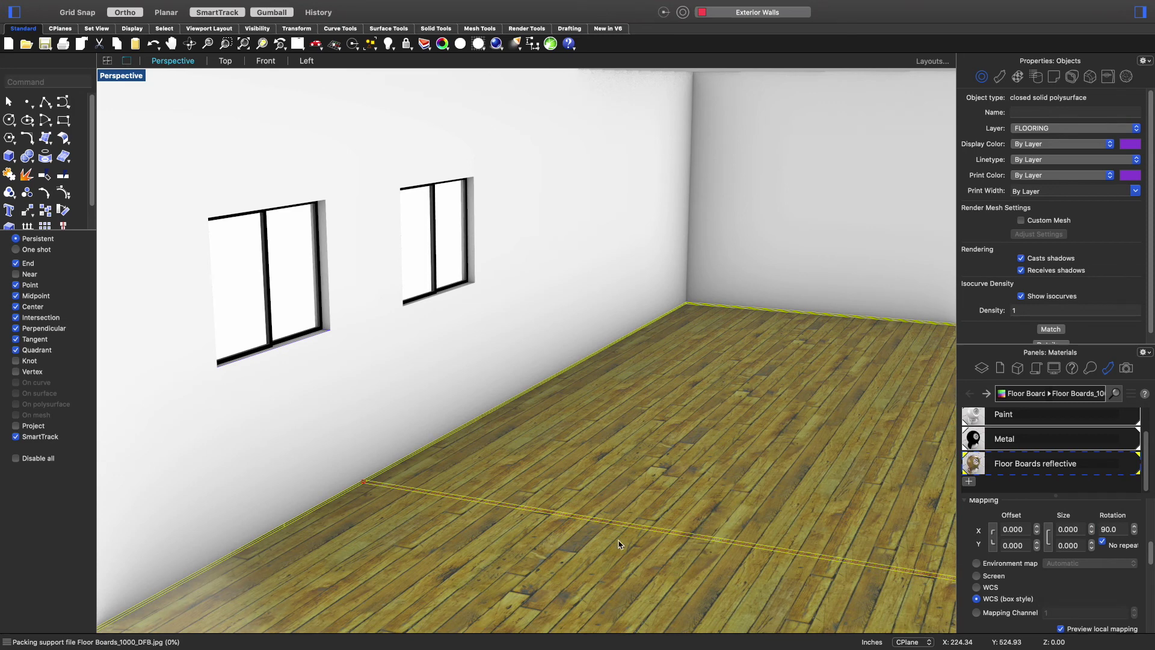
- Review the bump texture's settings and the floor boards in the room, and return to the Floor Boards reflective material
{"action": "scroll", "coordinate": [1016, 588], "scroll_direction": "up", "scroll_amount": 4}
{"action": "scroll", "coordinate": [1023, 595], "scroll_direction": "up", "scroll_amount": 8}
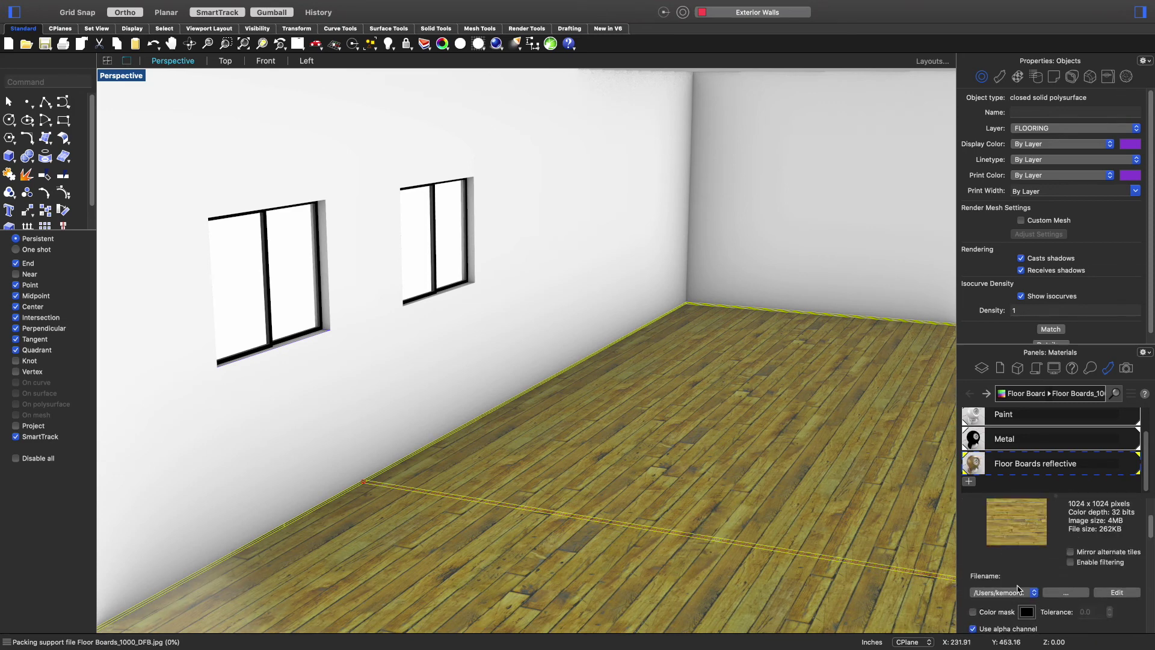
{"action": "scroll", "coordinate": [1049, 597], "scroll_direction": "down", "scroll_amount": 10}
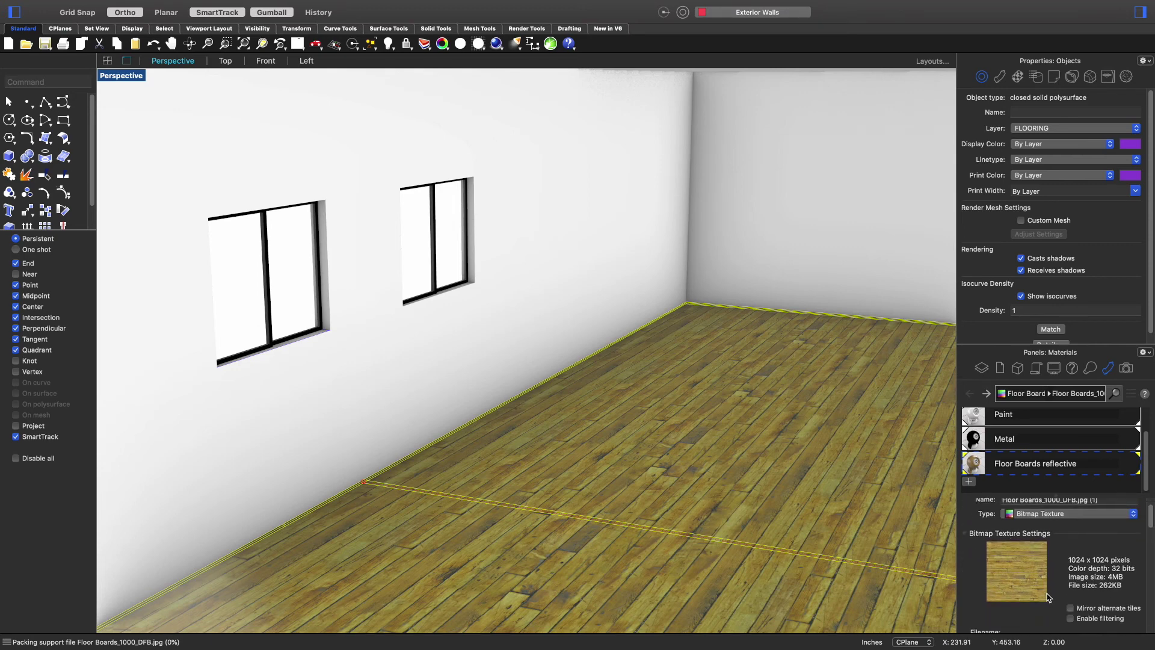
{"action": "scroll", "coordinate": [1046, 598], "scroll_direction": "down", "scroll_amount": 3}
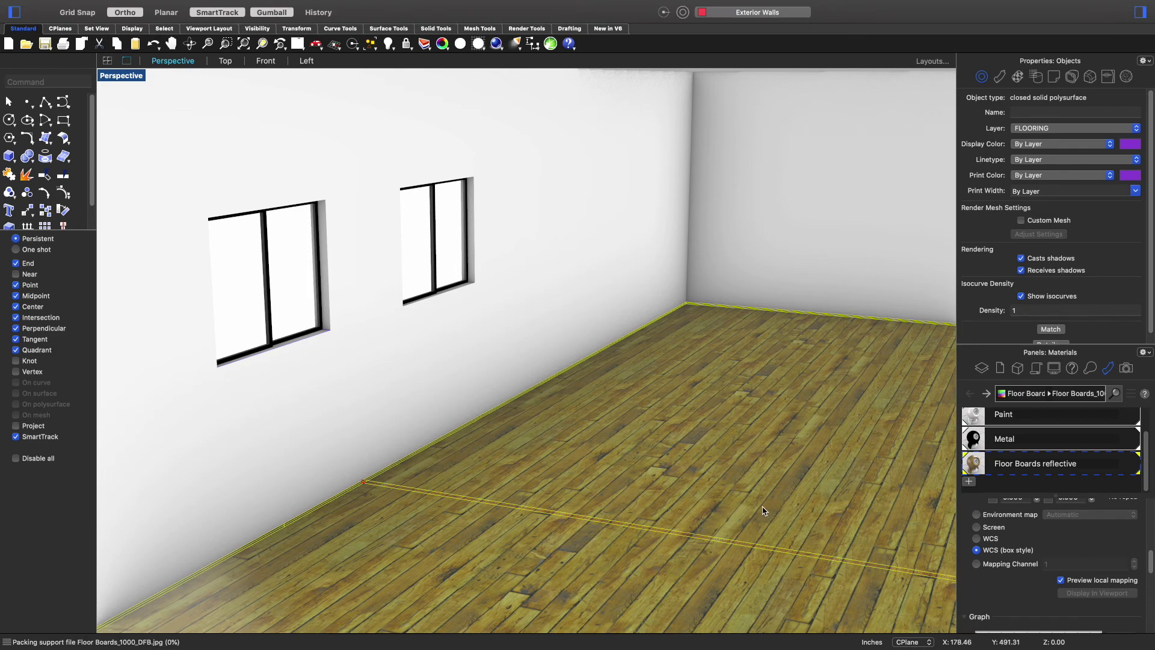
{"action": "scroll", "coordinate": [678, 542], "scroll_direction": "up", "scroll_amount": 6}
{"action": "scroll", "coordinate": [665, 548], "scroll_direction": "down", "scroll_amount": 8}
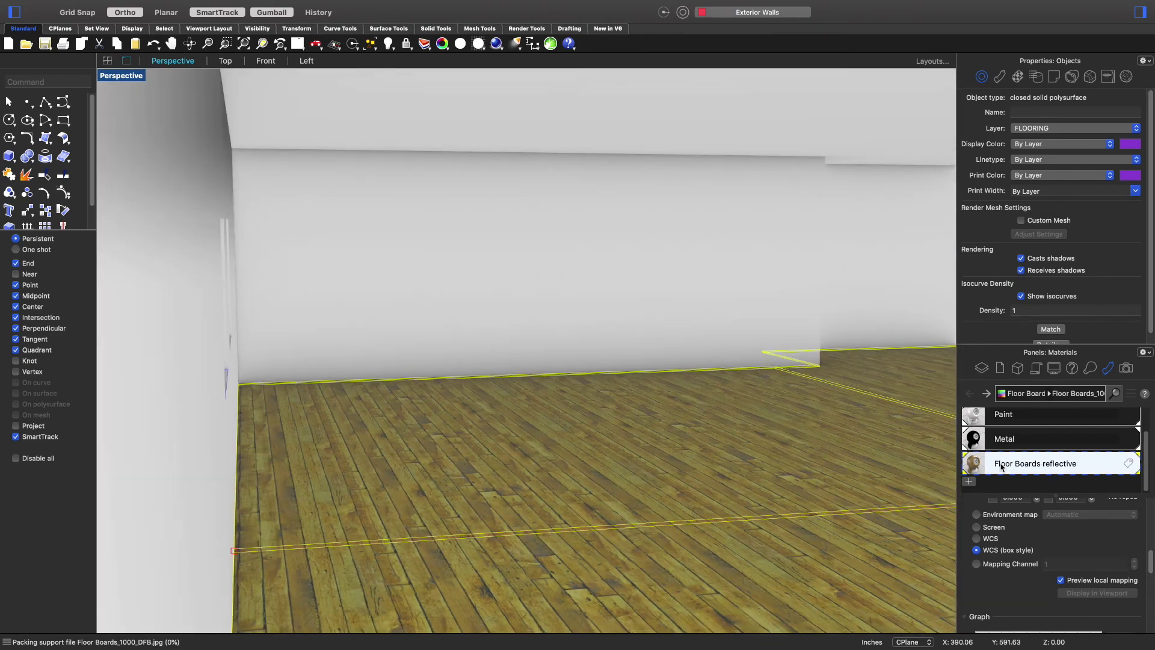
{"action": "left_click", "coordinate": [1002, 463]}
{"action": "scroll", "coordinate": [795, 410], "scroll_direction": "up", "scroll_amount": 5}
{"action": "scroll", "coordinate": [795, 410], "scroll_direction": "down", "scroll_amount": 8}
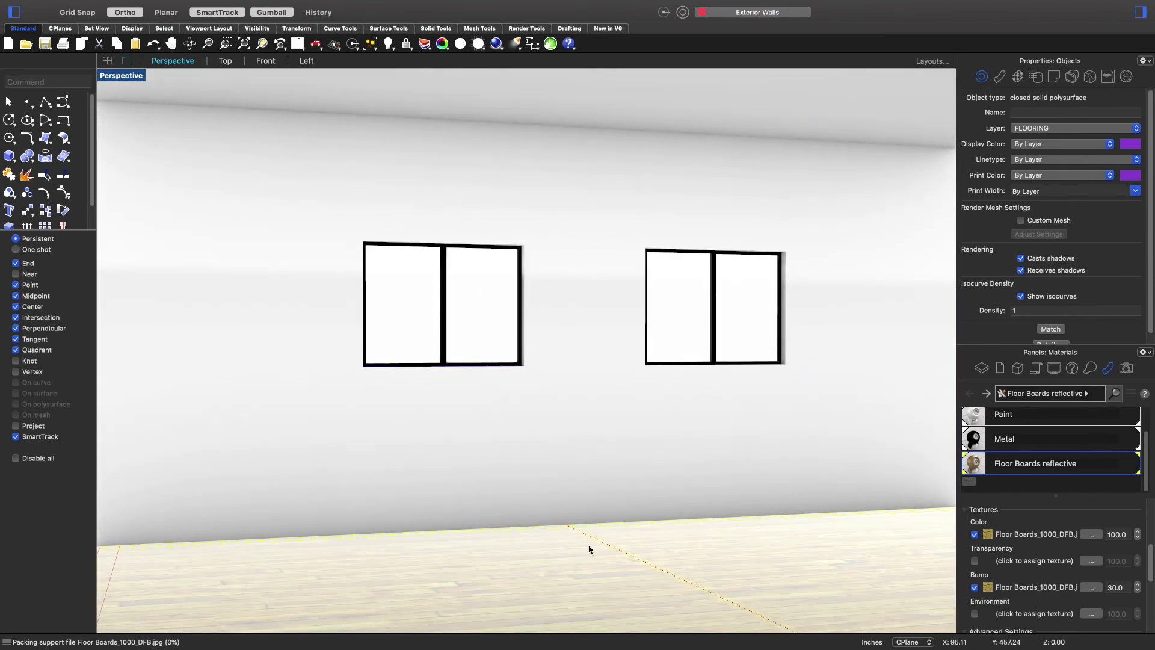
- Render the perspective view of the interior wall with the two windows above the wood floor
{"action": "scroll", "coordinate": [632, 557], "scroll_direction": "up", "scroll_amount": 10}
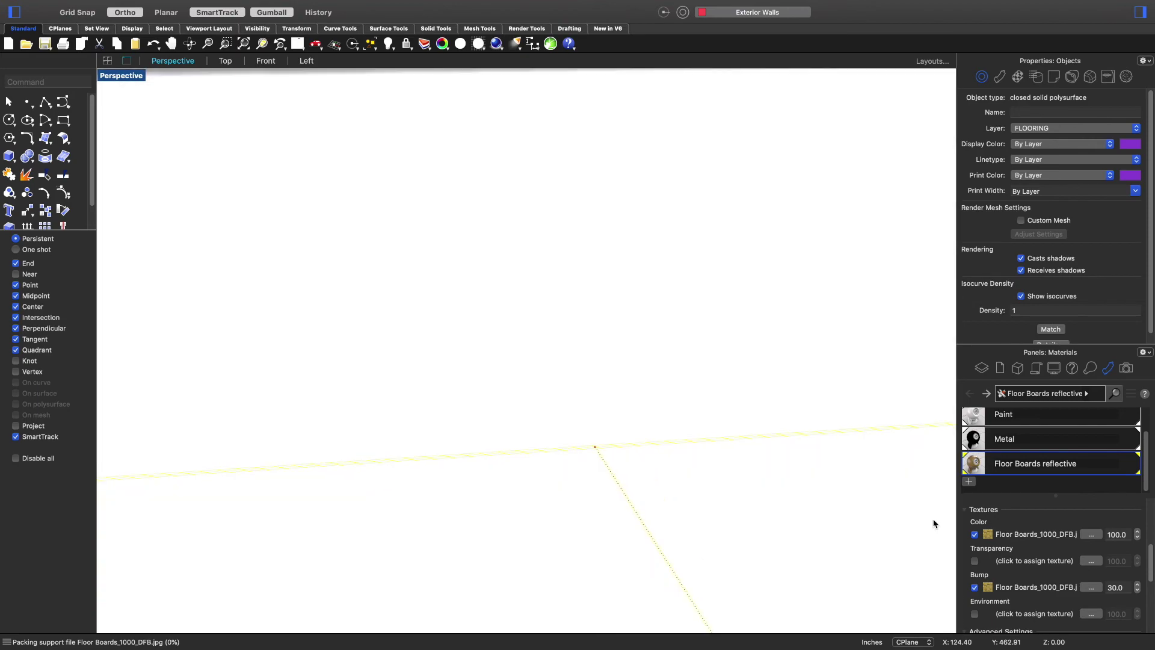
{"action": "scroll", "coordinate": [753, 541], "scroll_direction": "down", "scroll_amount": 10}
{"action": "scroll", "coordinate": [743, 537], "scroll_direction": "up", "scroll_amount": 10}
{"action": "scroll", "coordinate": [647, 529], "scroll_direction": "down", "scroll_amount": 10}
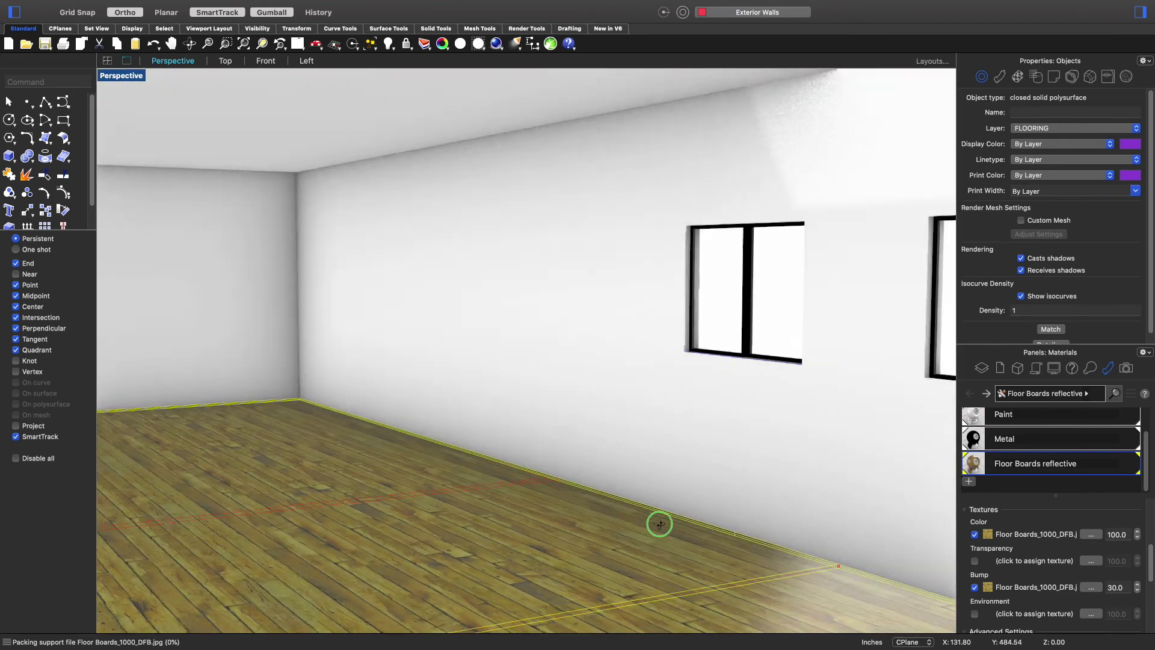
{"action": "right_click_drag", "start_coordinate": [660, 524], "coordinate": [722, 528]}
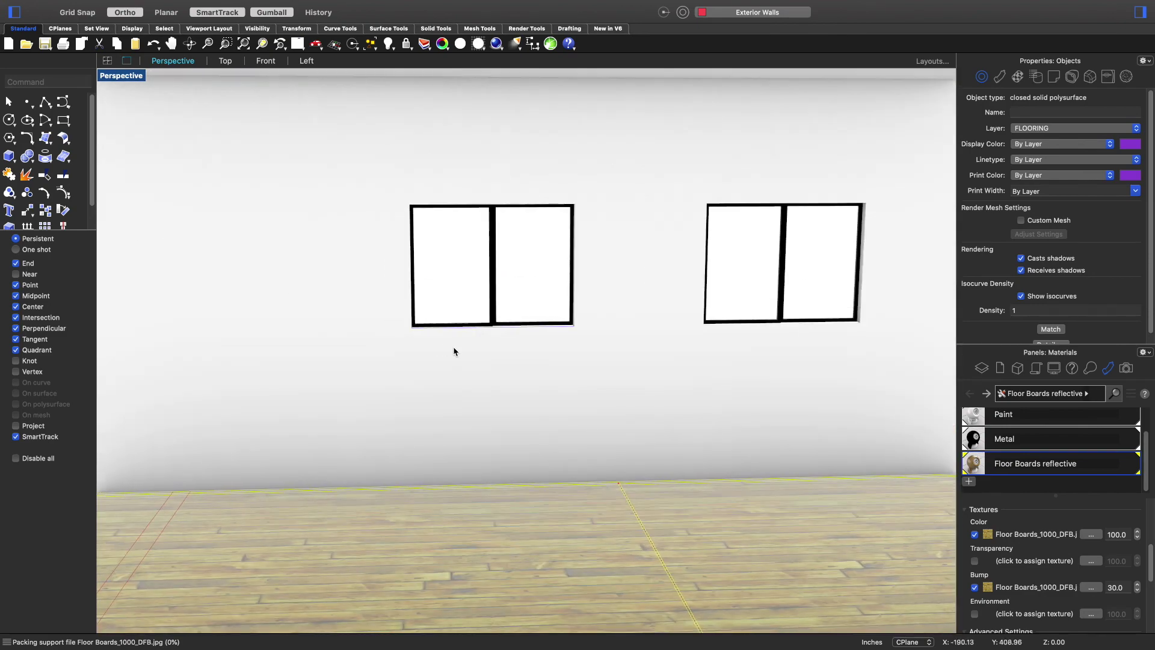
{"action": "left_click", "coordinate": [497, 44]}
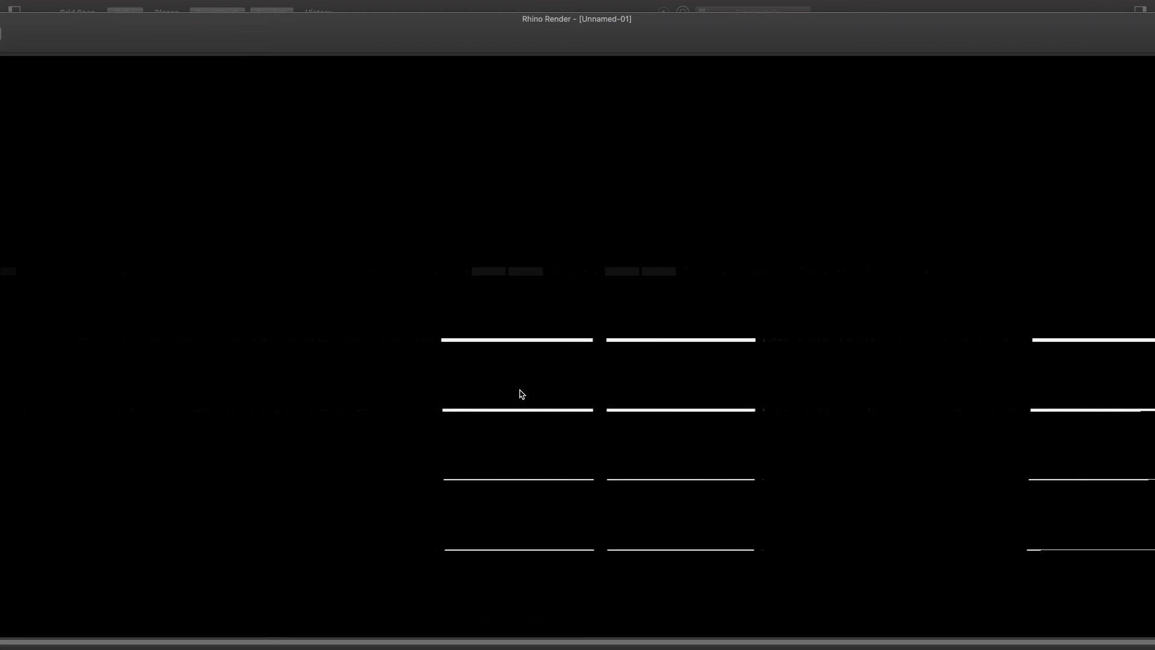
- Fit the render window on the screen so its controls are reachable, and abort and close the rendering
{"action": "mouse_move", "coordinate": [709, 41]}
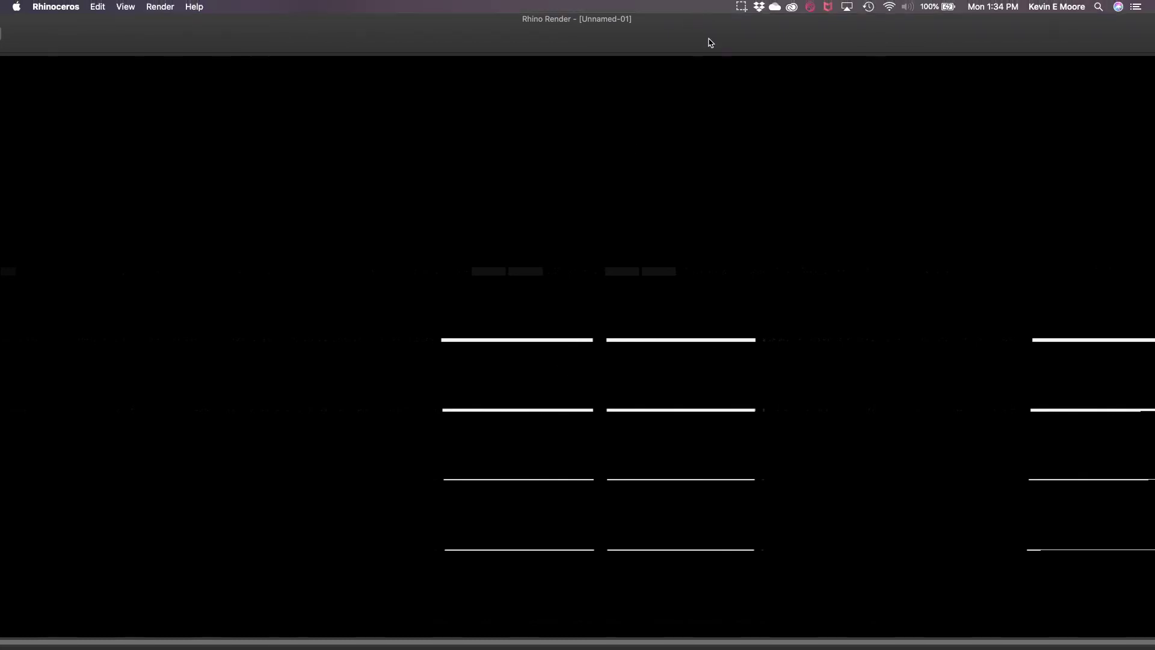
{"action": "left_click", "coordinate": [743, 8]}
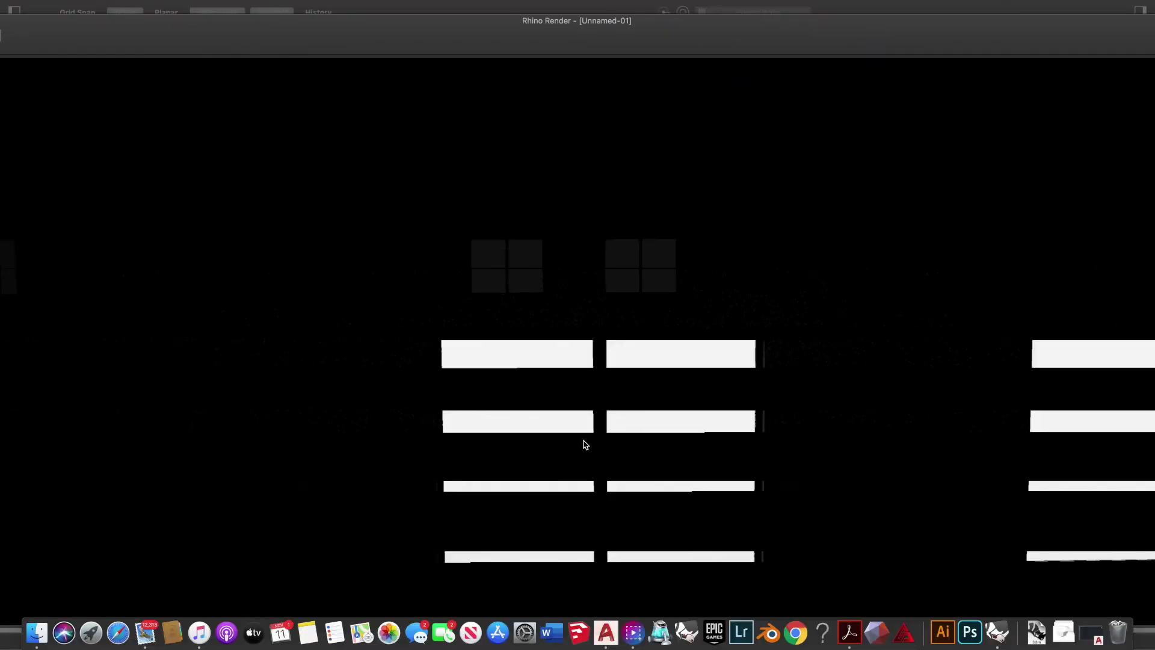
{"action": "left_click_drag", "start_coordinate": [606, 41], "coordinate": [759, 172]}
{"action": "left_click_drag", "start_coordinate": [672, 165], "coordinate": [1055, 62]}
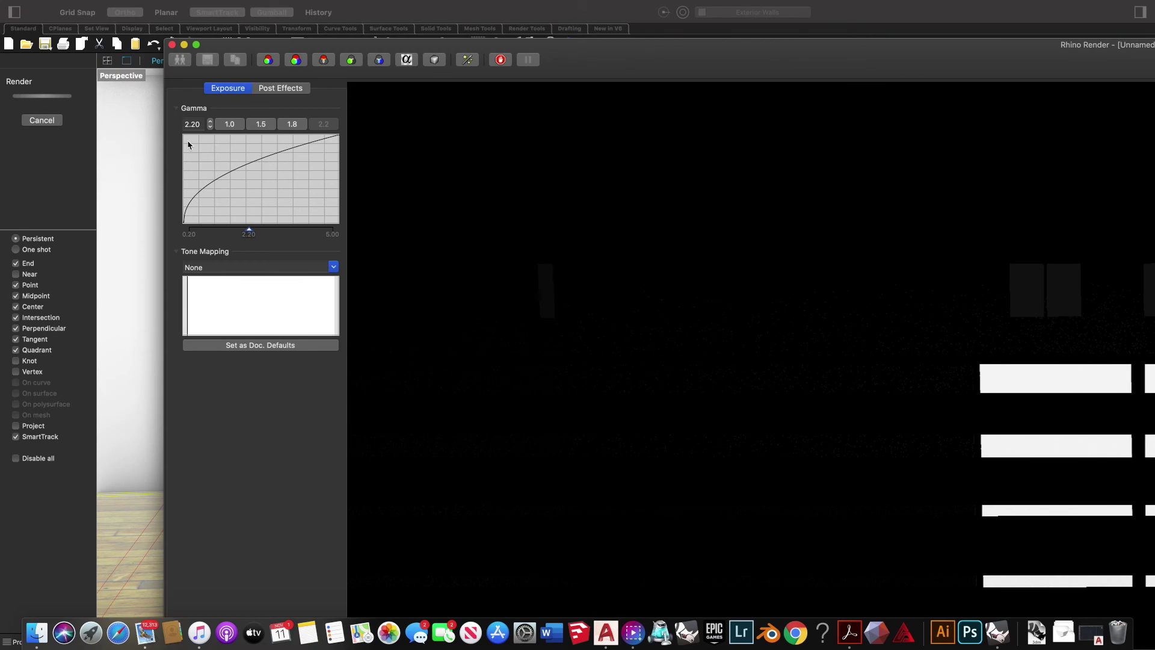
{"action": "left_click_drag", "start_coordinate": [167, 87], "coordinate": [852, 98]}
{"action": "left_click_drag", "start_coordinate": [1012, 50], "coordinate": [316, 71]}
{"action": "left_click_drag", "start_coordinate": [141, 112], "coordinate": [505, 117]}
{"action": "left_click_drag", "start_coordinate": [927, 78], "coordinate": [611, 25]}
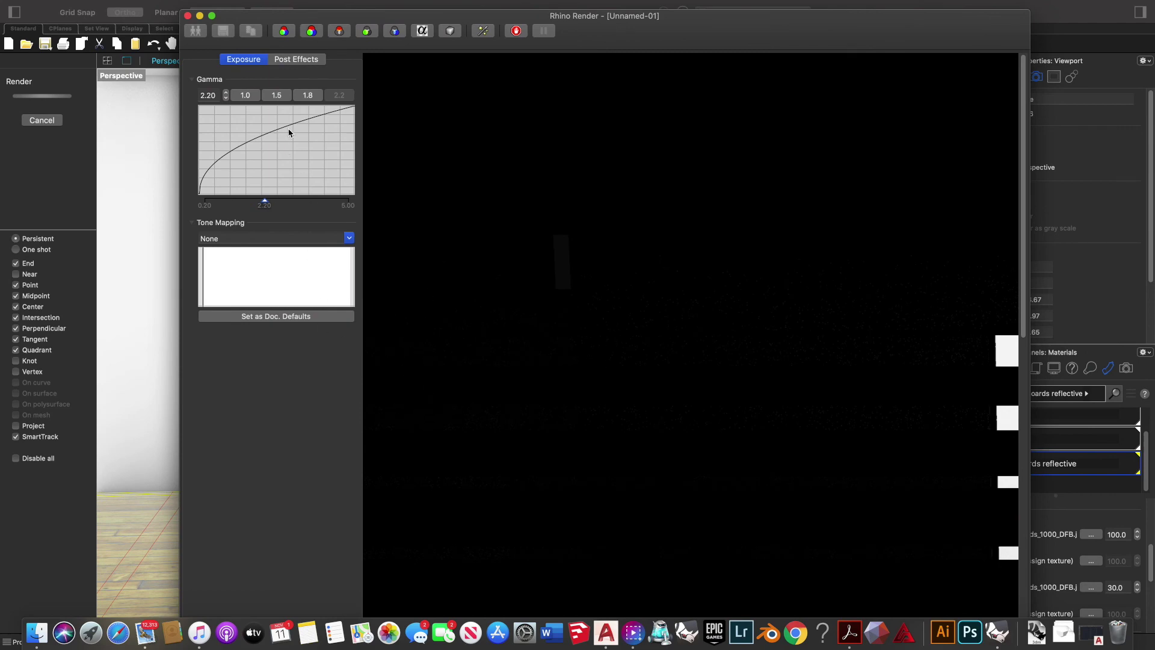
{"action": "left_click", "coordinate": [516, 32]}
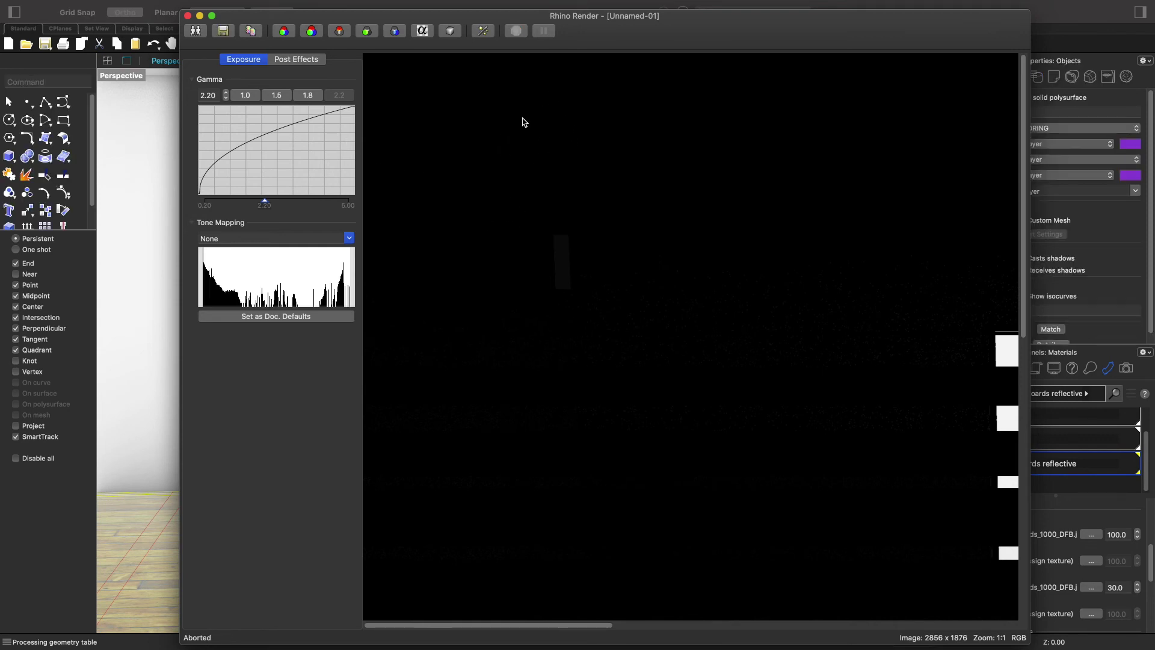
{"action": "left_click", "coordinate": [188, 16]}
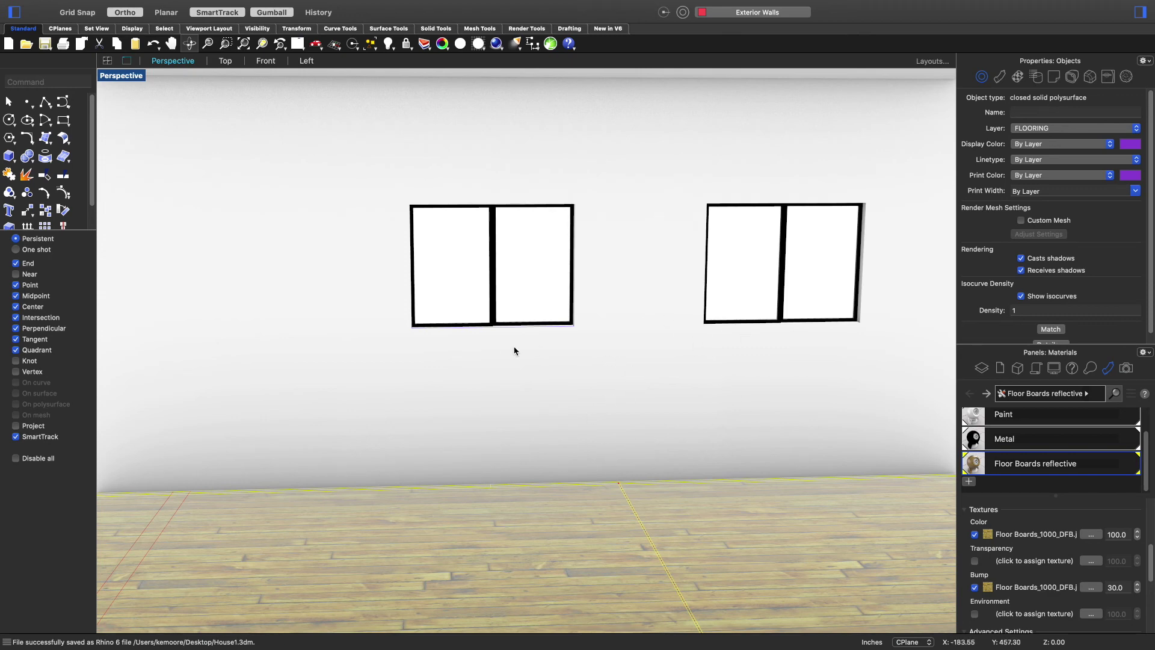
{"action": "mouse_move", "coordinate": [536, 3]}
{"action": "left_click", "coordinate": [492, 6]}
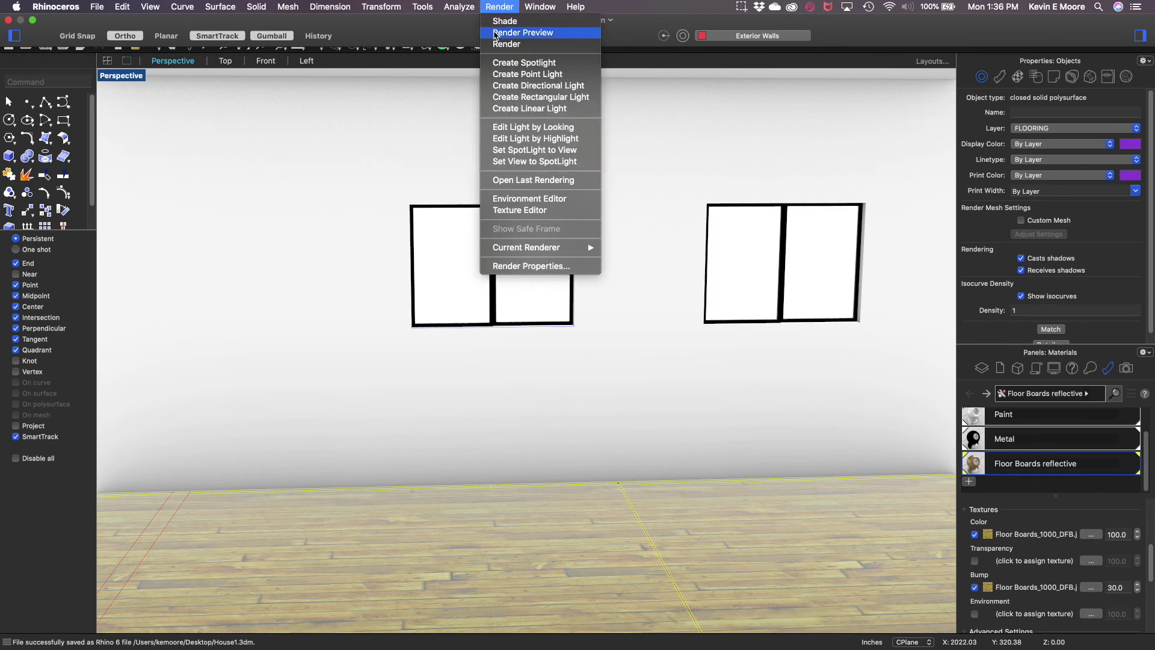
{"action": "left_click", "coordinate": [575, 407]}
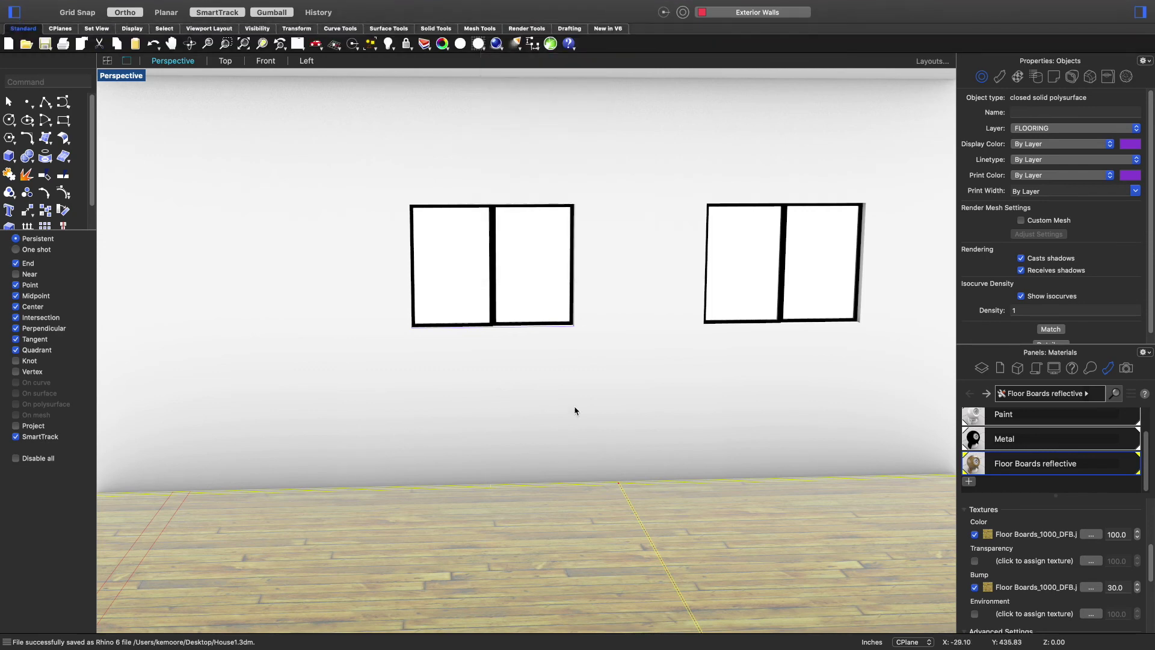
- Place a point light at the upper corner of the room where the walls meet the ceiling
{"action": "scroll", "coordinate": [586, 467], "scroll_direction": "right", "scroll_amount": 5}
{"action": "scroll", "coordinate": [541, 461], "scroll_direction": "left", "scroll_amount": 10}
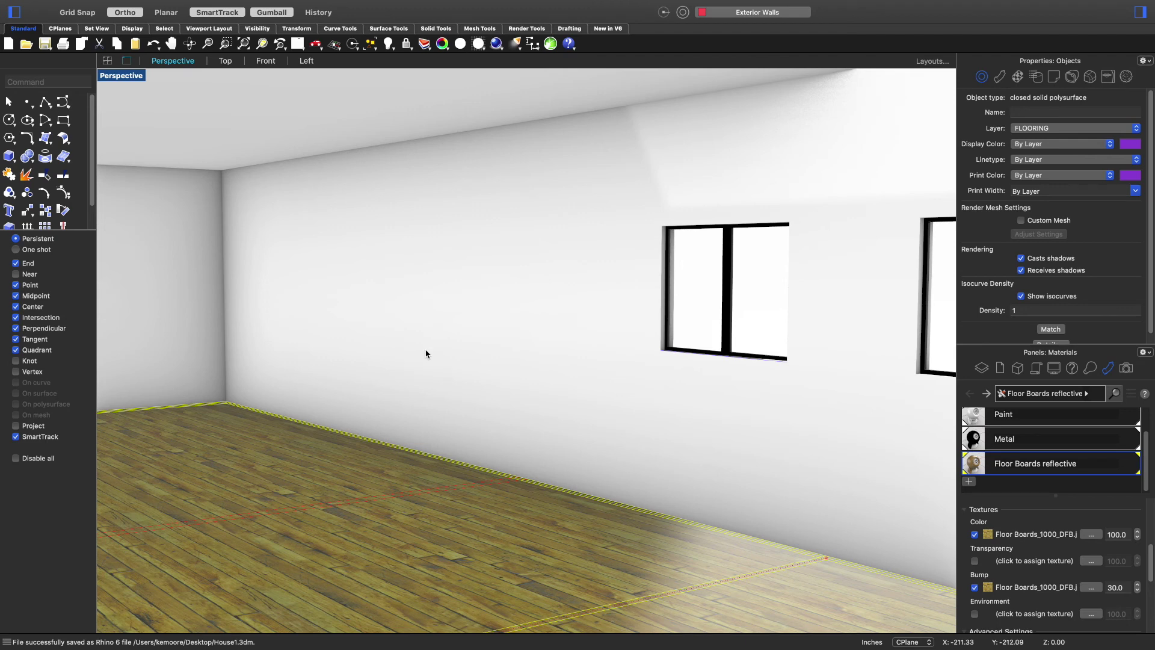
{"action": "type", "text": "Point"}
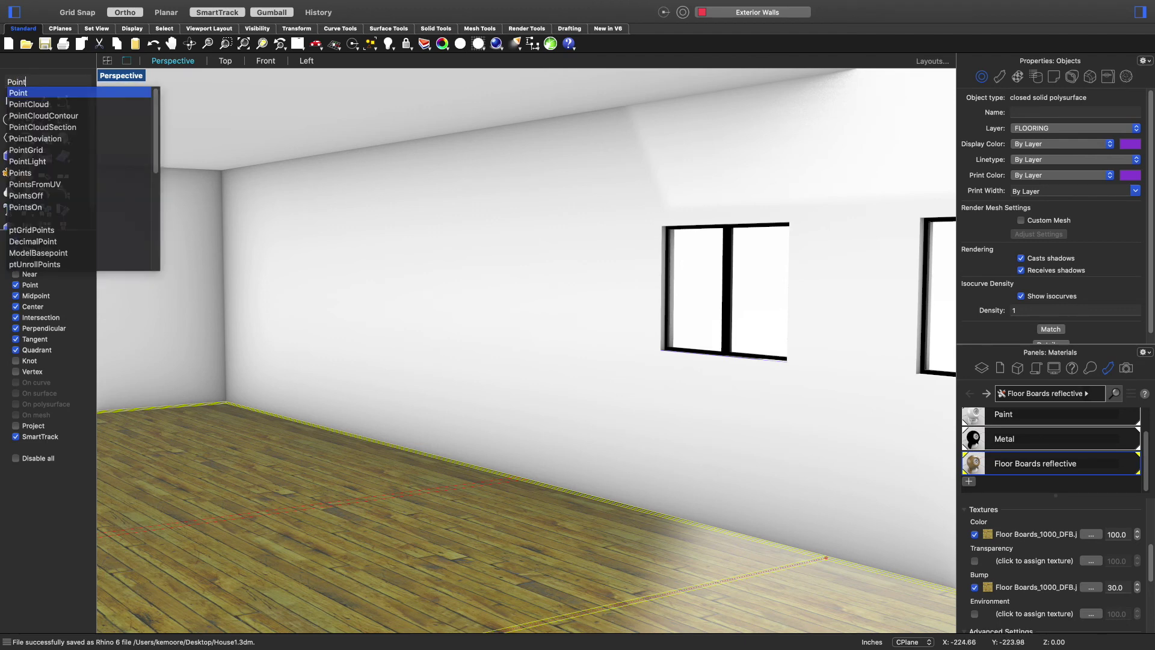
{"action": "type", "text": "l"}
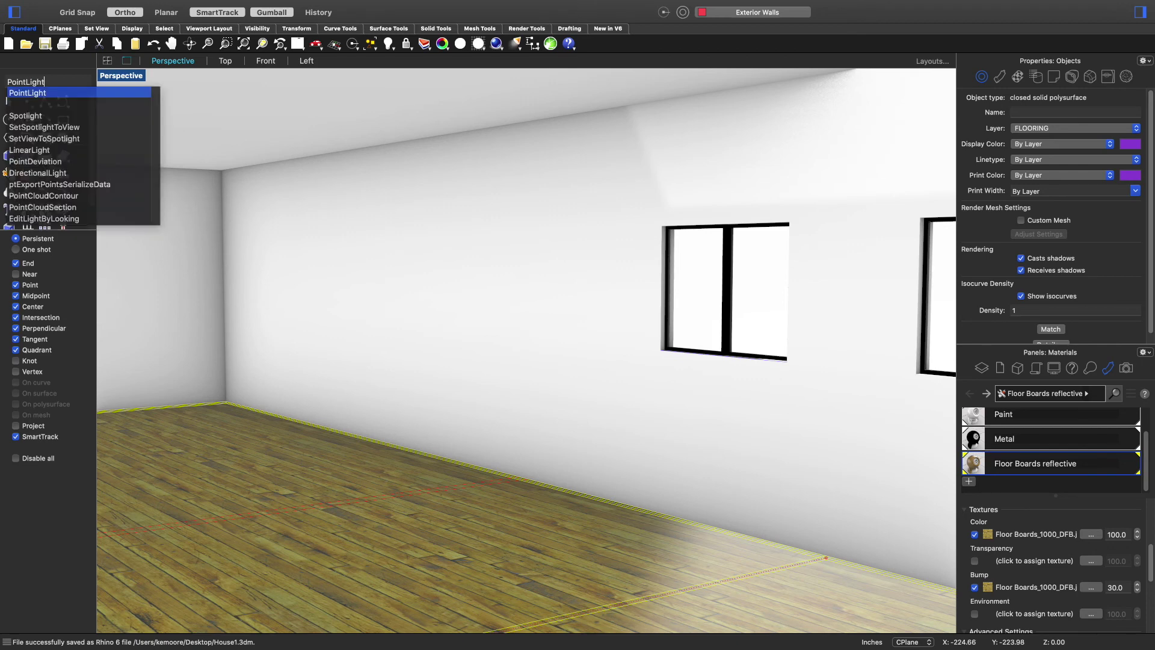
{"action": "key", "text": "Return"}
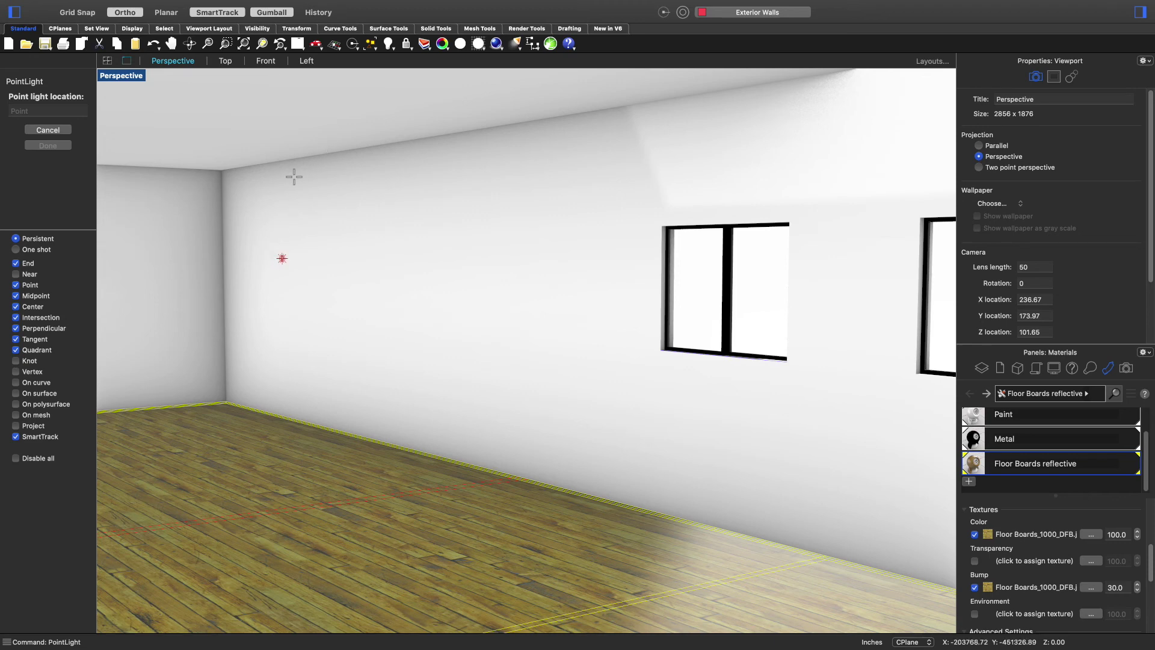
{"action": "left_click", "coordinate": [221, 169]}
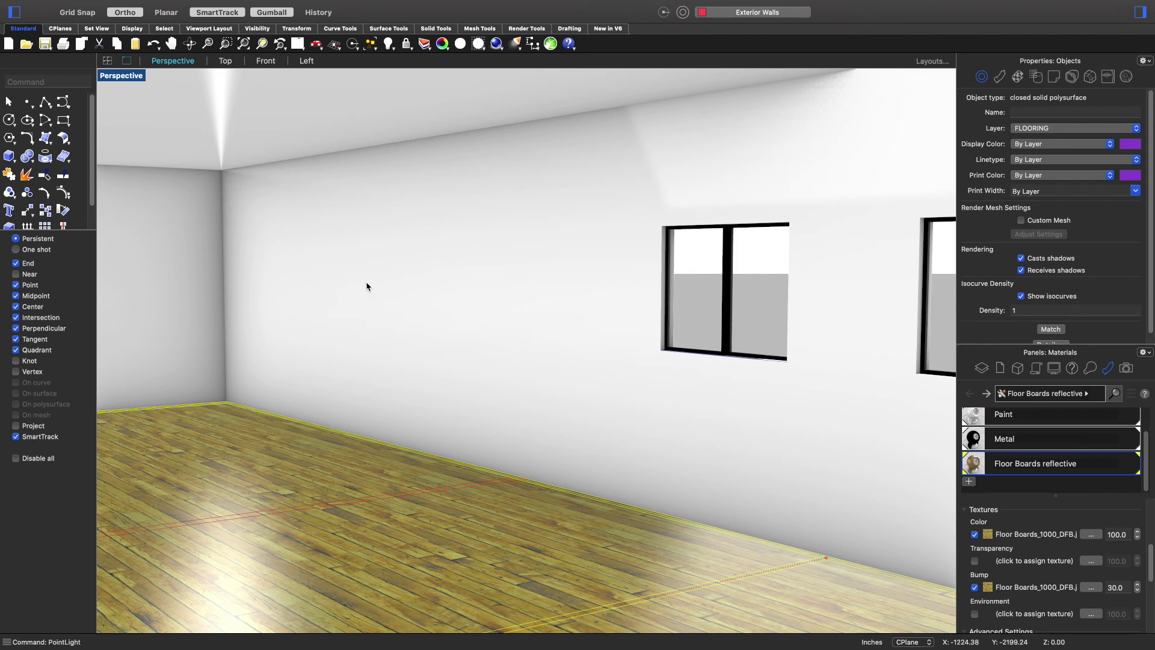
- In the top view, select the point light in the house's corner and move it into the room beside the two windows
{"action": "left_click", "coordinate": [225, 61]}
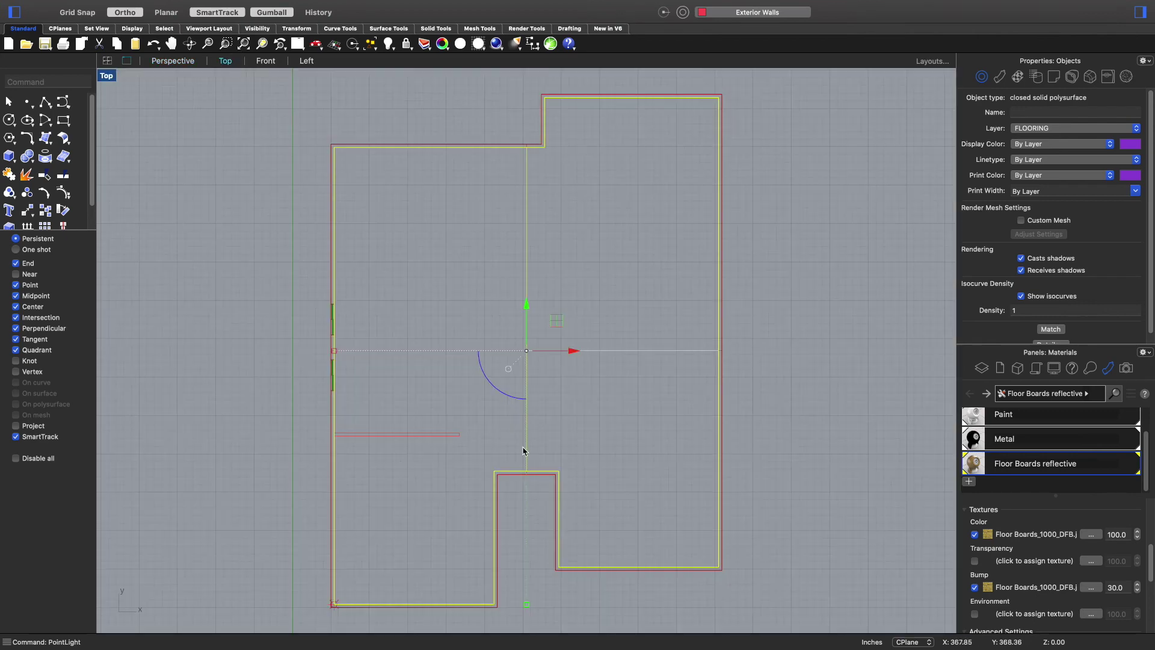
{"action": "left_click", "coordinate": [379, 388]}
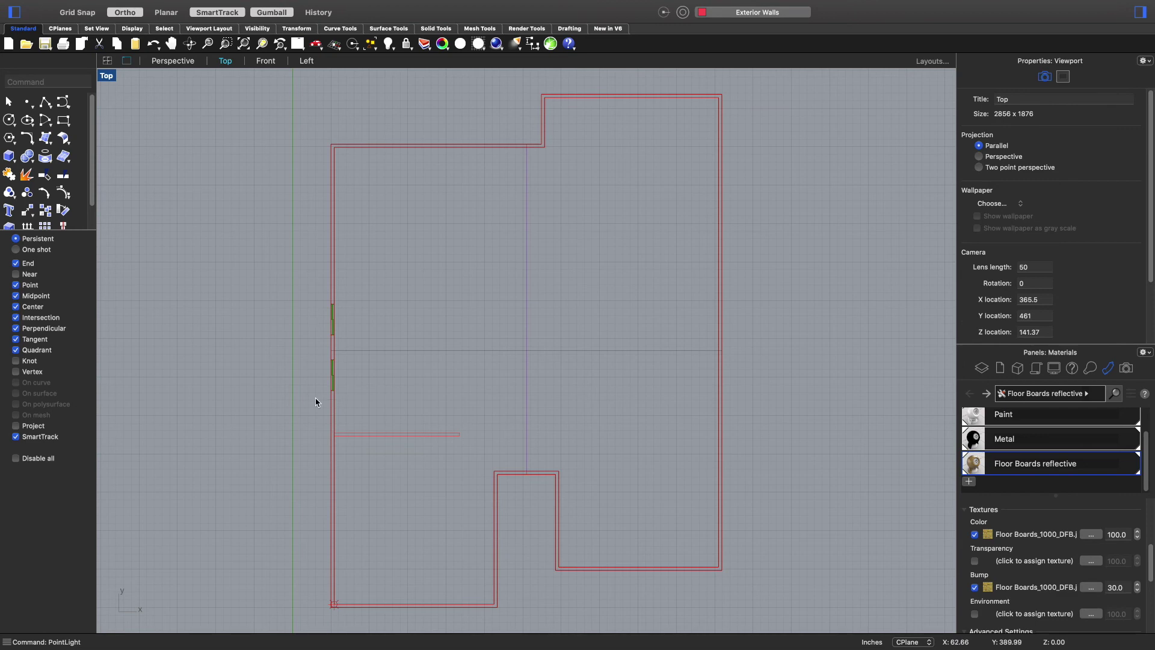
{"action": "left_click", "coordinate": [311, 455]}
{"action": "scroll", "coordinate": [306, 450], "scroll_direction": "up", "scroll_amount": 5}
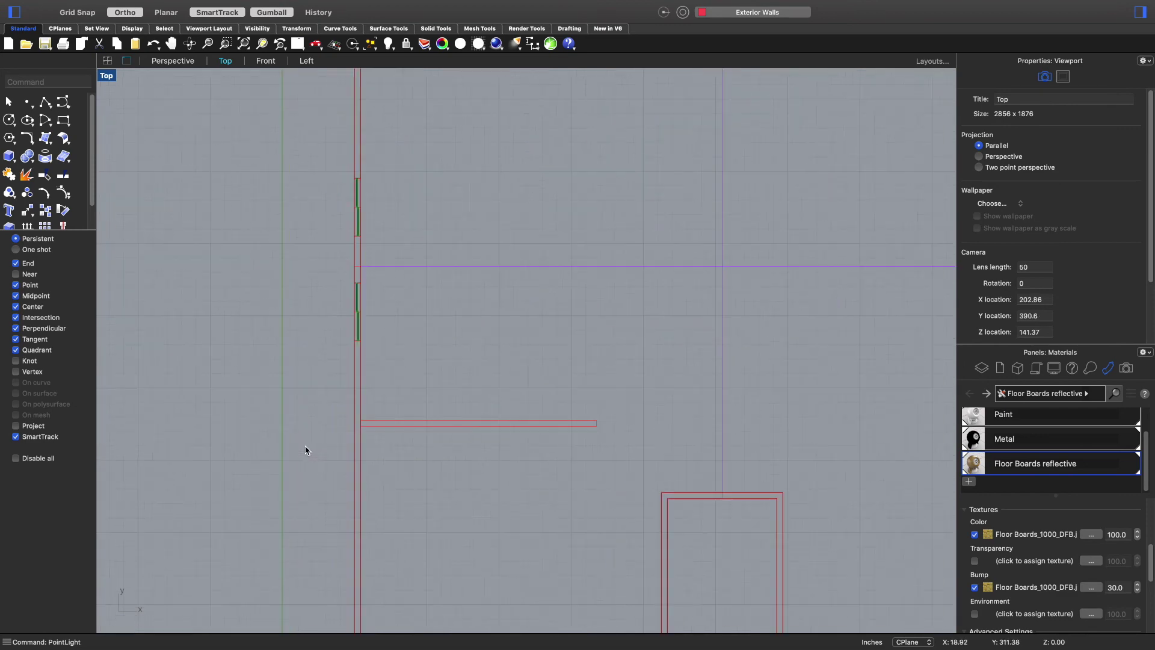
{"action": "right_click_drag", "start_coordinate": [392, 393], "coordinate": [278, 411]}
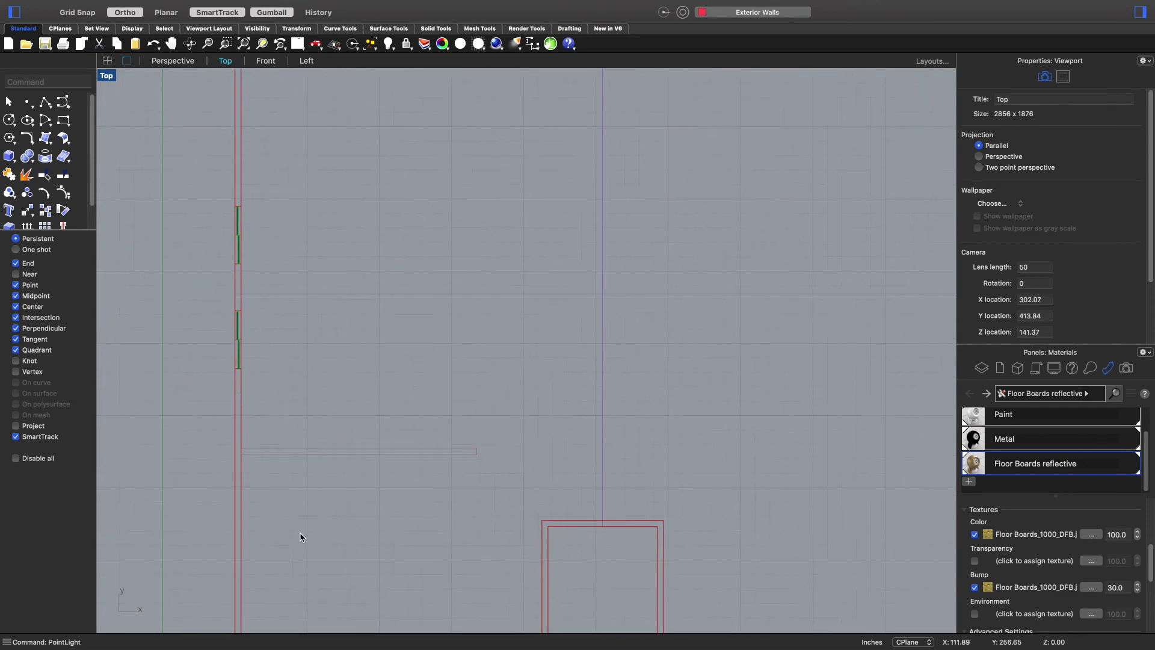
{"action": "scroll", "coordinate": [345, 467], "scroll_direction": "down", "scroll_amount": 6}
{"action": "left_click", "coordinate": [313, 562]}
{"action": "scroll", "coordinate": [317, 614], "scroll_direction": "down", "scroll_amount": 4}
{"action": "scroll", "coordinate": [317, 624], "scroll_direction": "up", "scroll_amount": 8}
{"action": "right_click_drag", "start_coordinate": [420, 540], "coordinate": [431, 413]}
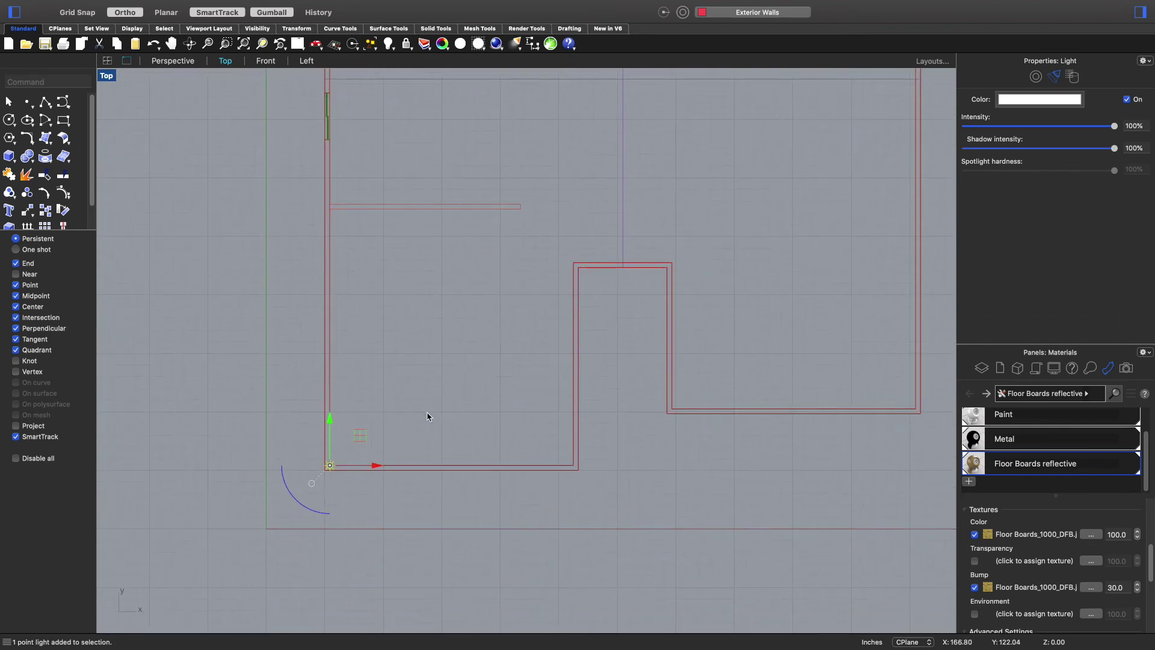
{"action": "left_click_drag", "start_coordinate": [330, 426], "coordinate": [494, 123]}
- Copy the point light about 296 inches along the Y direction to the other side of the room
{"action": "right_click_drag", "start_coordinate": [553, 210], "coordinate": [491, 480]}
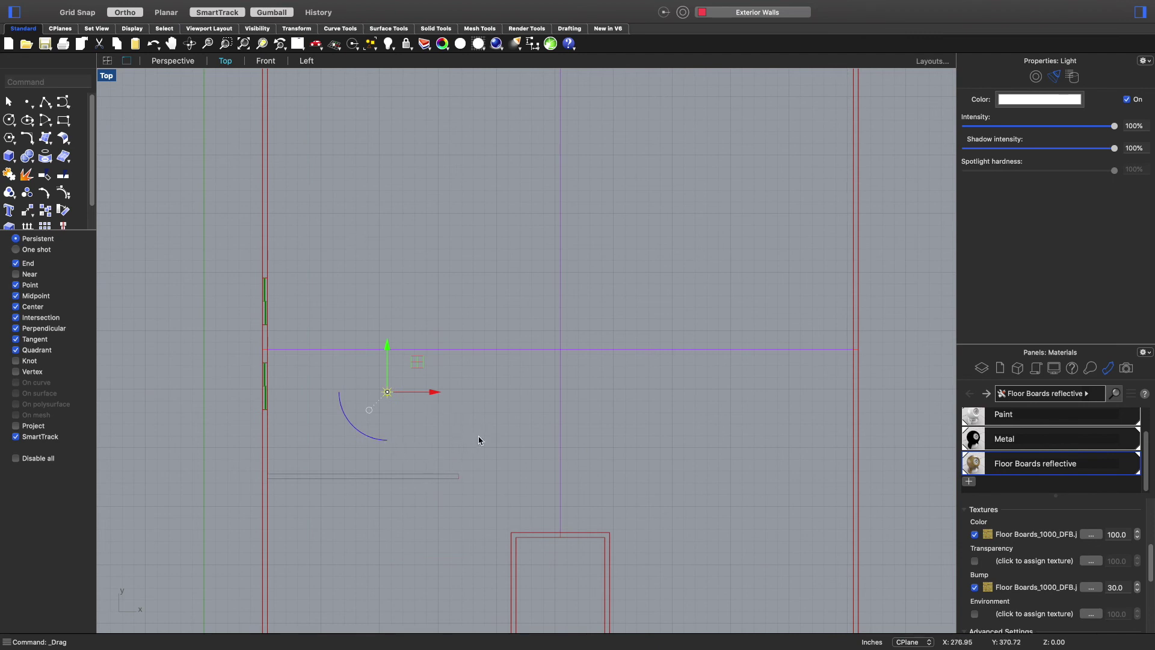
{"action": "type", "text": "copy"}
{"action": "key", "text": "Return"}
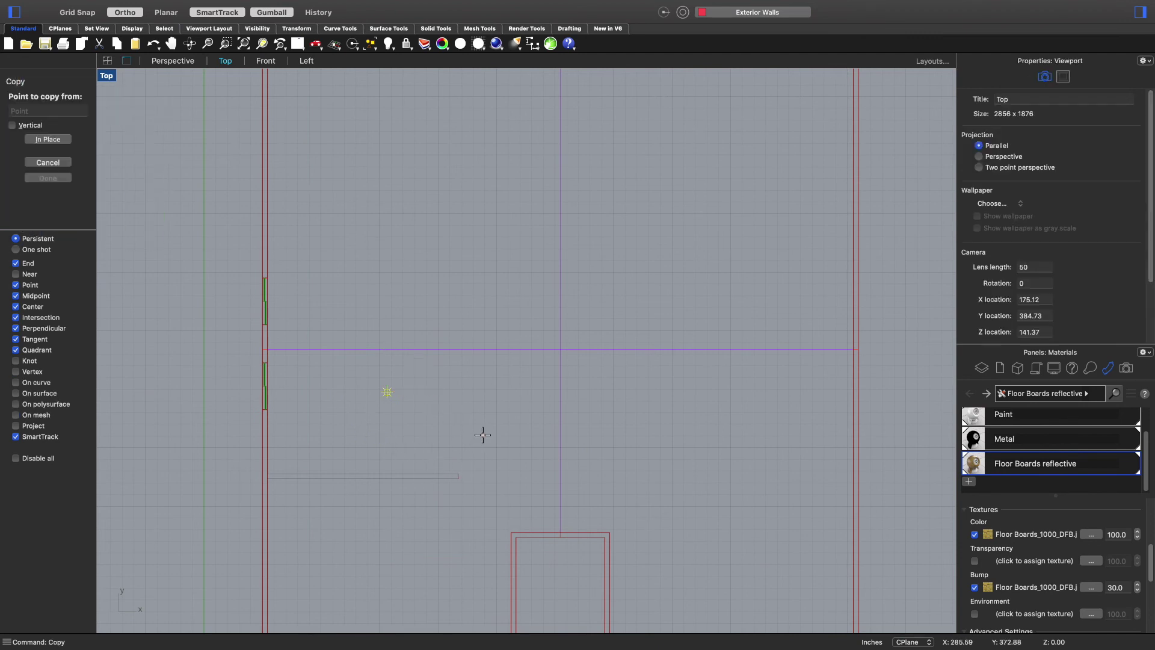
{"action": "left_click", "coordinate": [519, 448]}
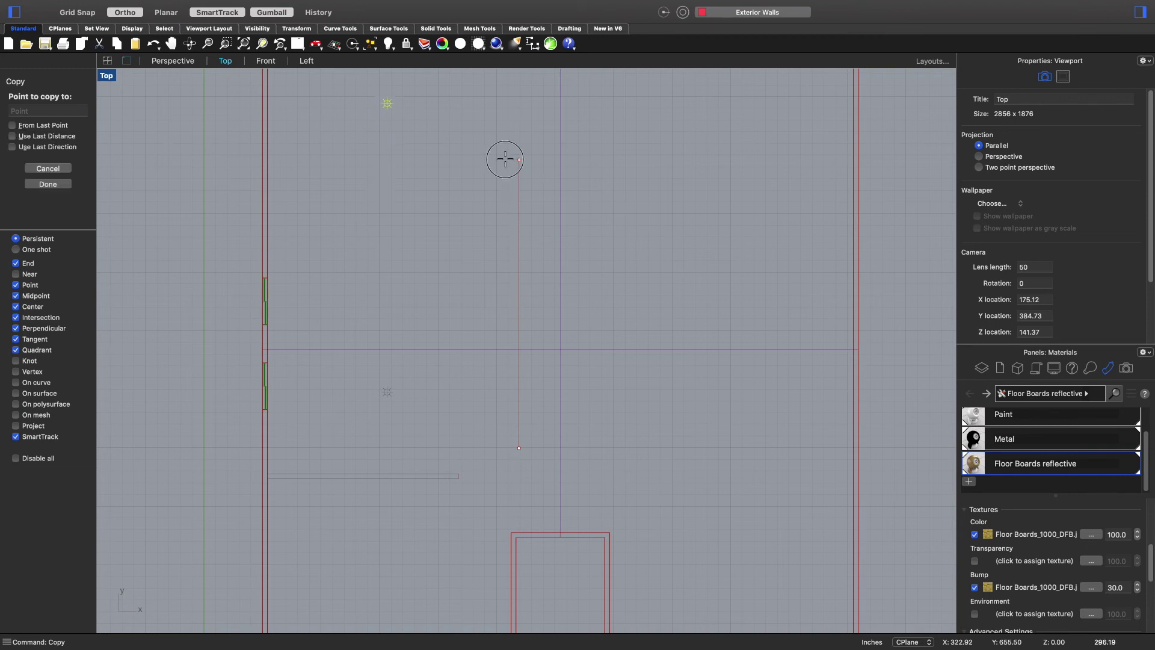
{"action": "left_click", "coordinate": [506, 159]}
{"action": "key", "text": "Return"}
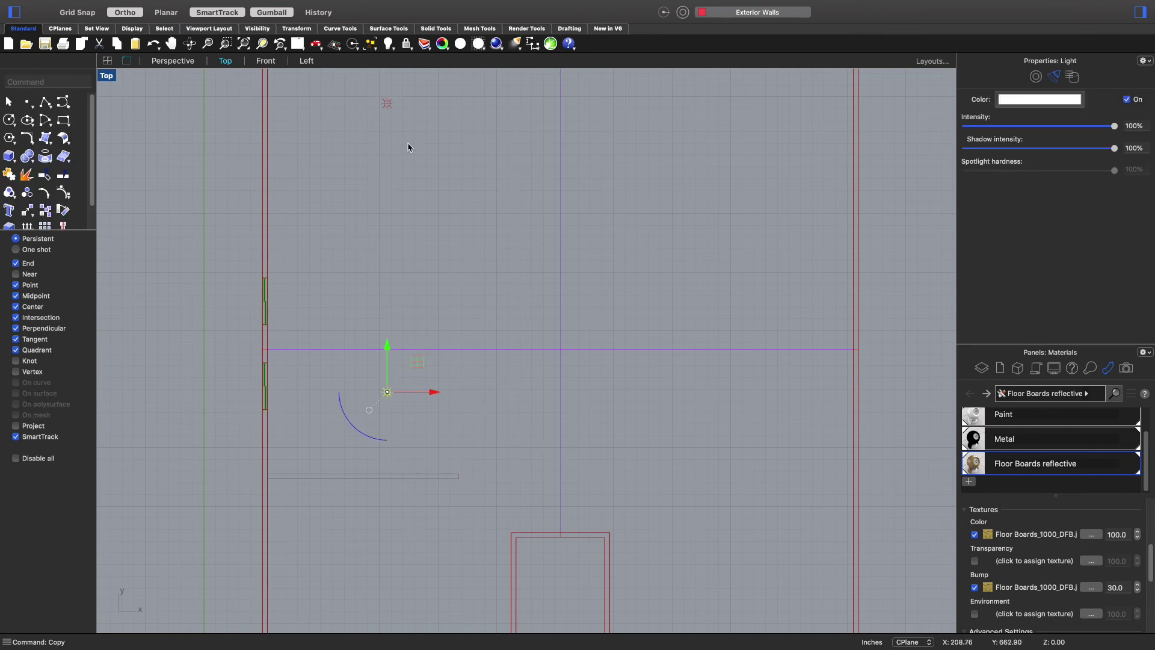
- Add the copied point light to the selection and bring up the list of all lights in the scene
{"action": "left_click", "coordinate": [390, 108], "text": "shift"}
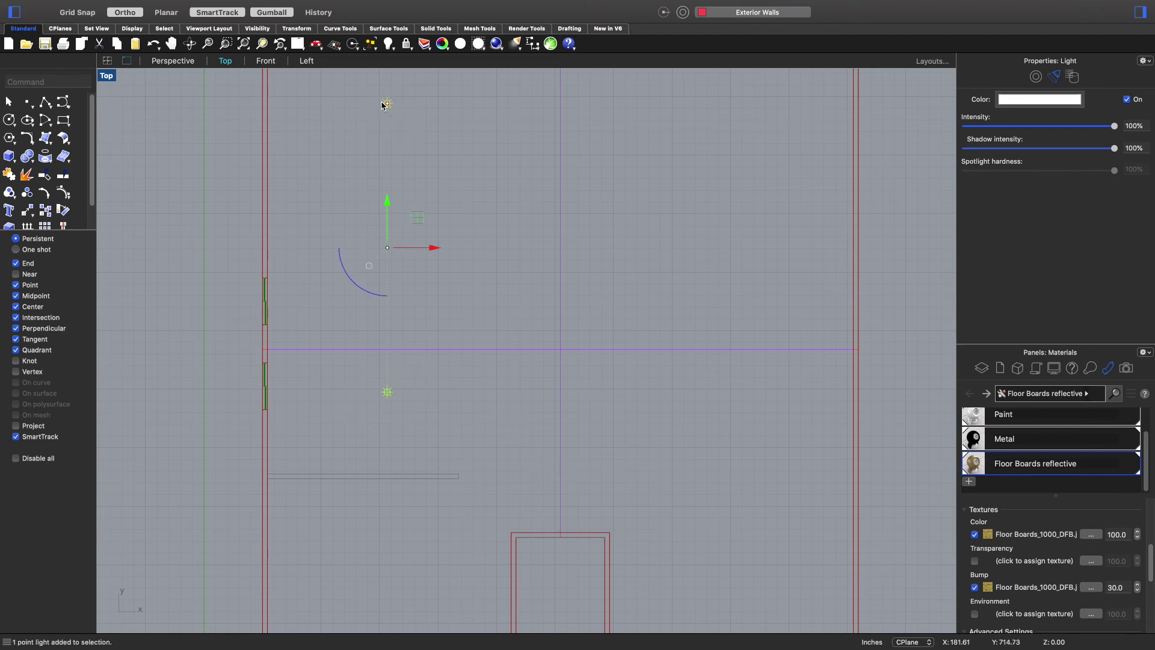
{"action": "left_click", "coordinate": [1000, 369]}
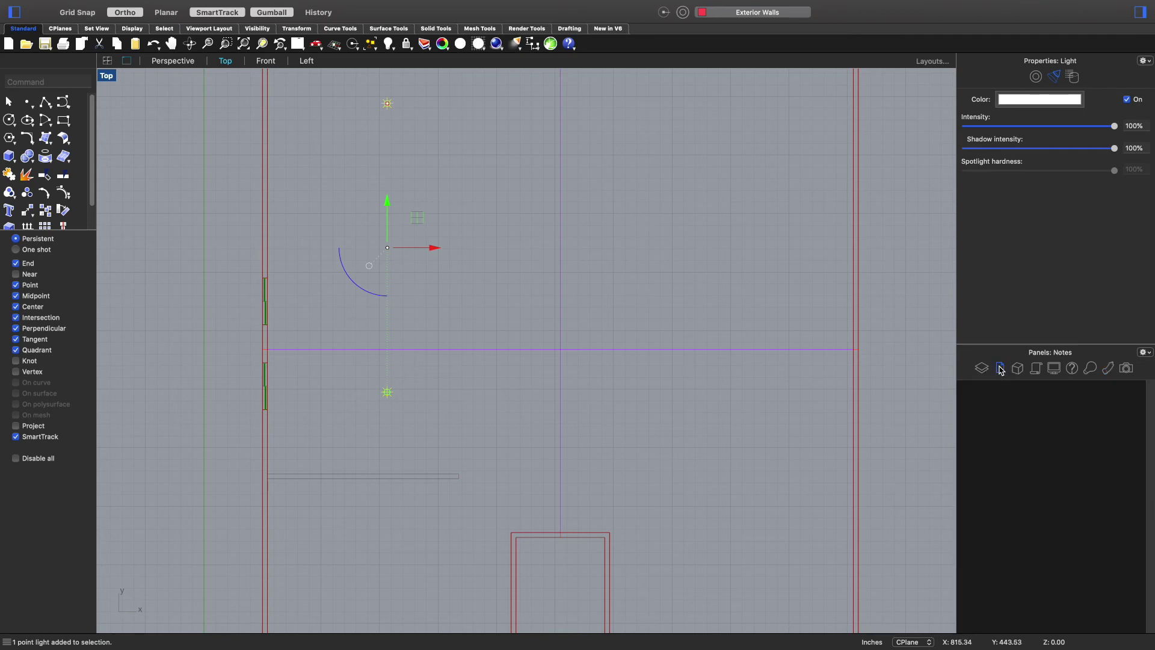
{"action": "left_click", "coordinate": [1018, 370]}
{"action": "left_click", "coordinate": [1037, 369]}
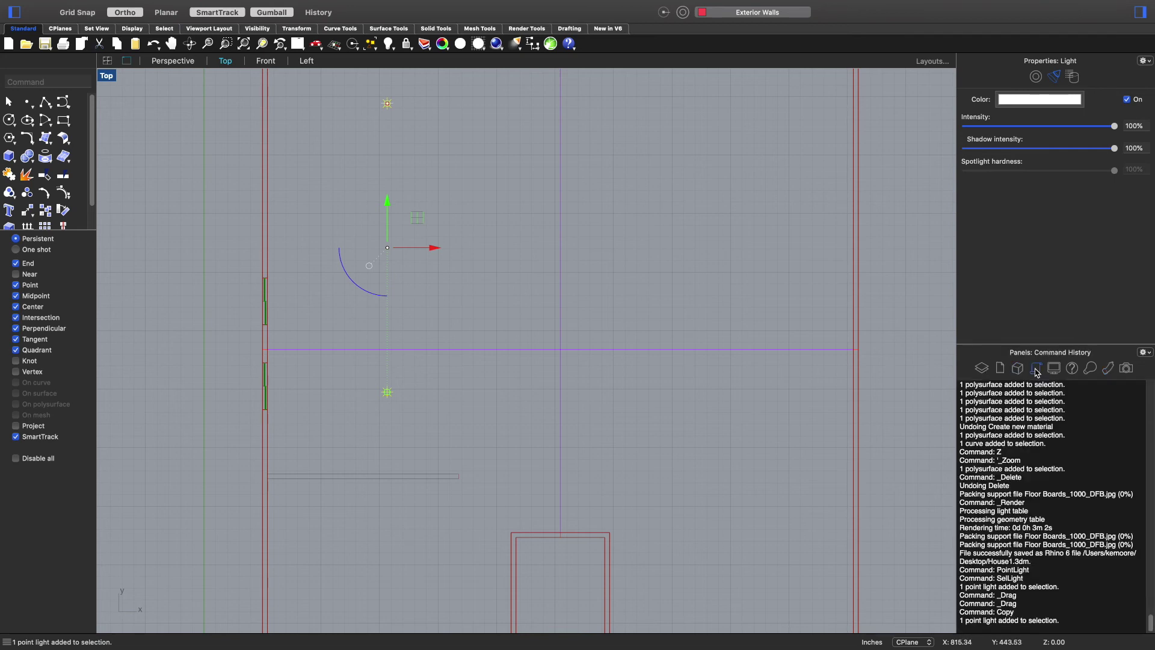
{"action": "left_click", "coordinate": [1056, 369]}
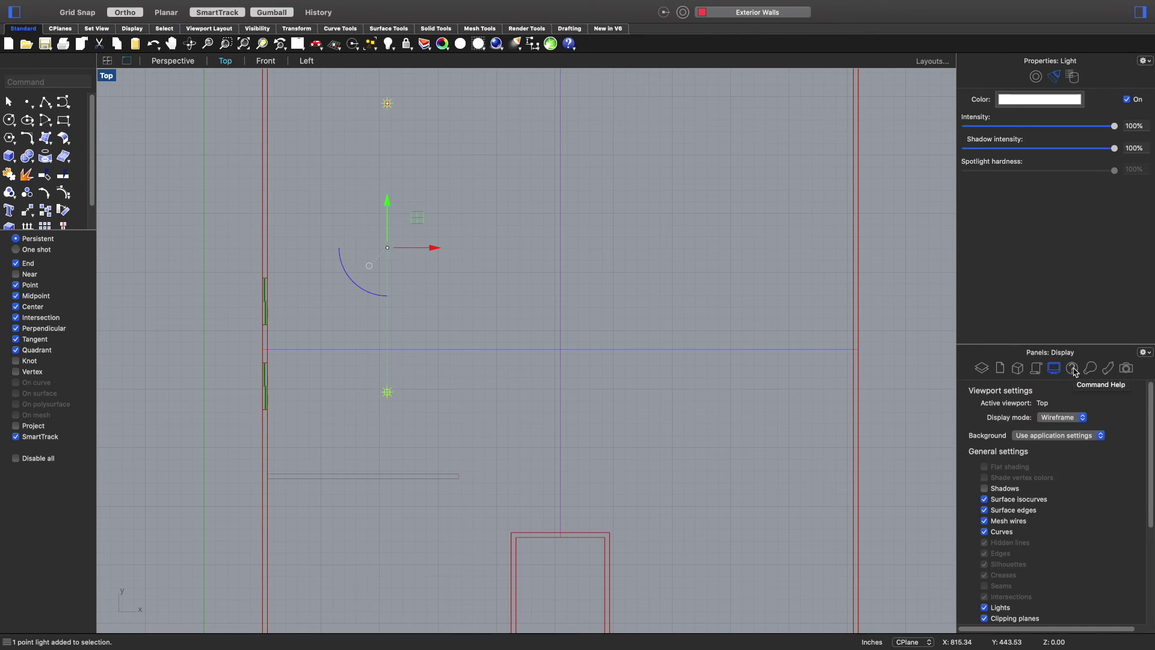
{"action": "left_click", "coordinate": [1075, 370]}
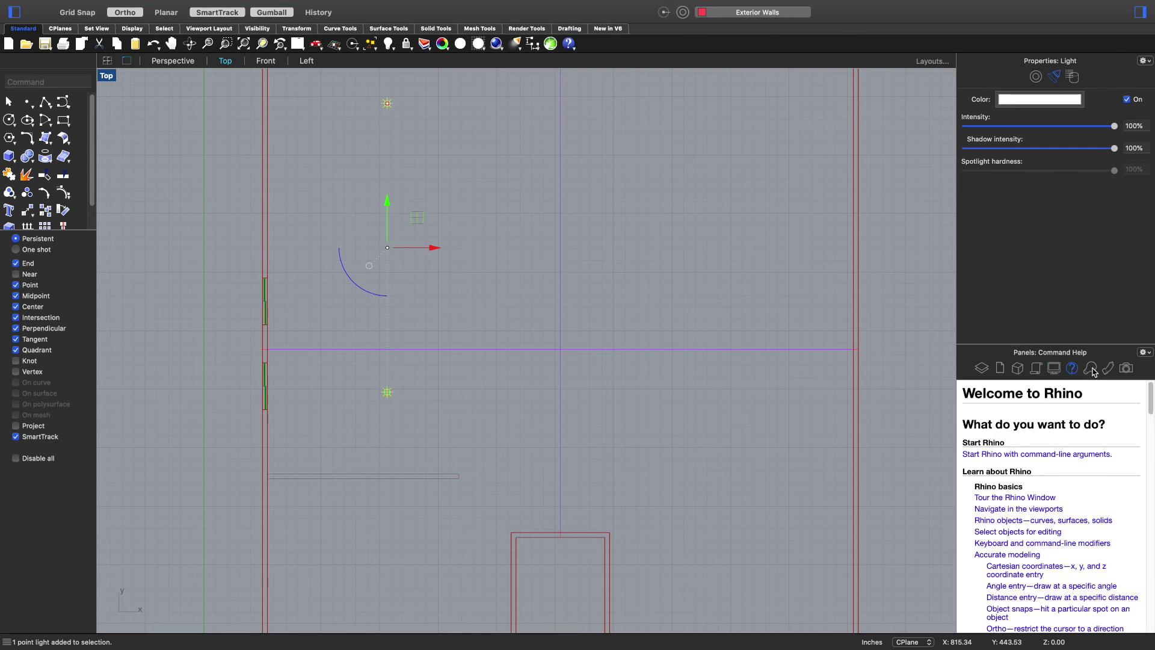
{"action": "left_click", "coordinate": [1091, 369]}
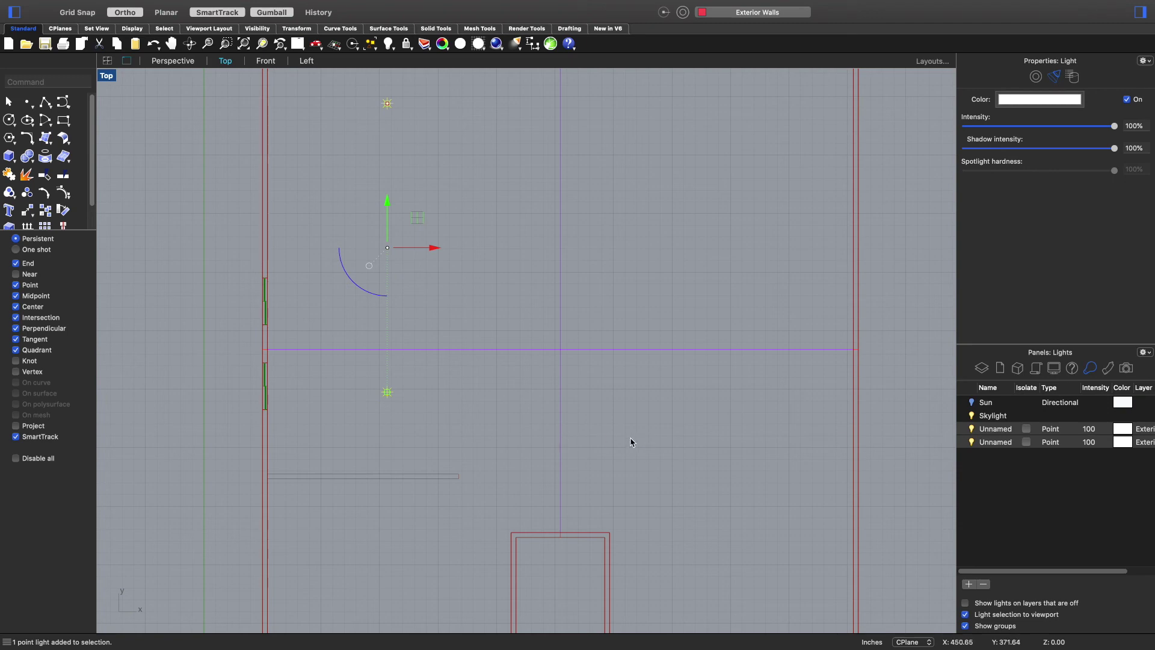
- In the perspective view, lower both selected point lights about 20 inches from ceiling height
{"action": "left_click", "coordinate": [189, 61]}
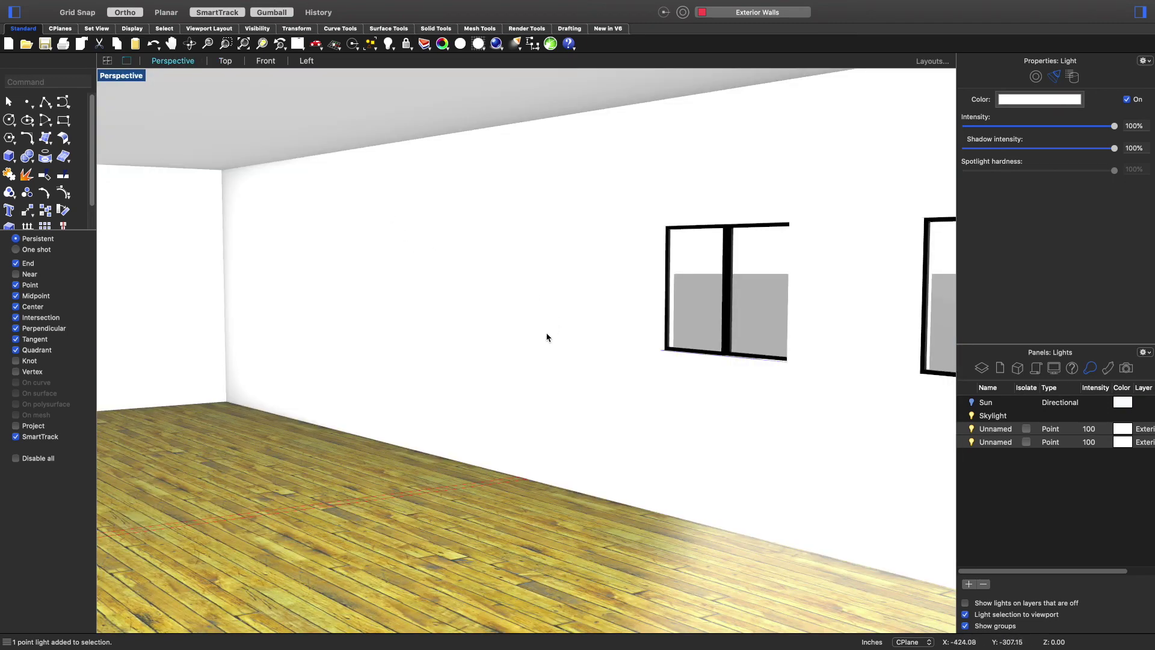
{"action": "scroll", "coordinate": [547, 337], "scroll_direction": "down", "scroll_amount": 3}
{"action": "scroll", "coordinate": [533, 341], "scroll_direction": "down", "scroll_amount": 5}
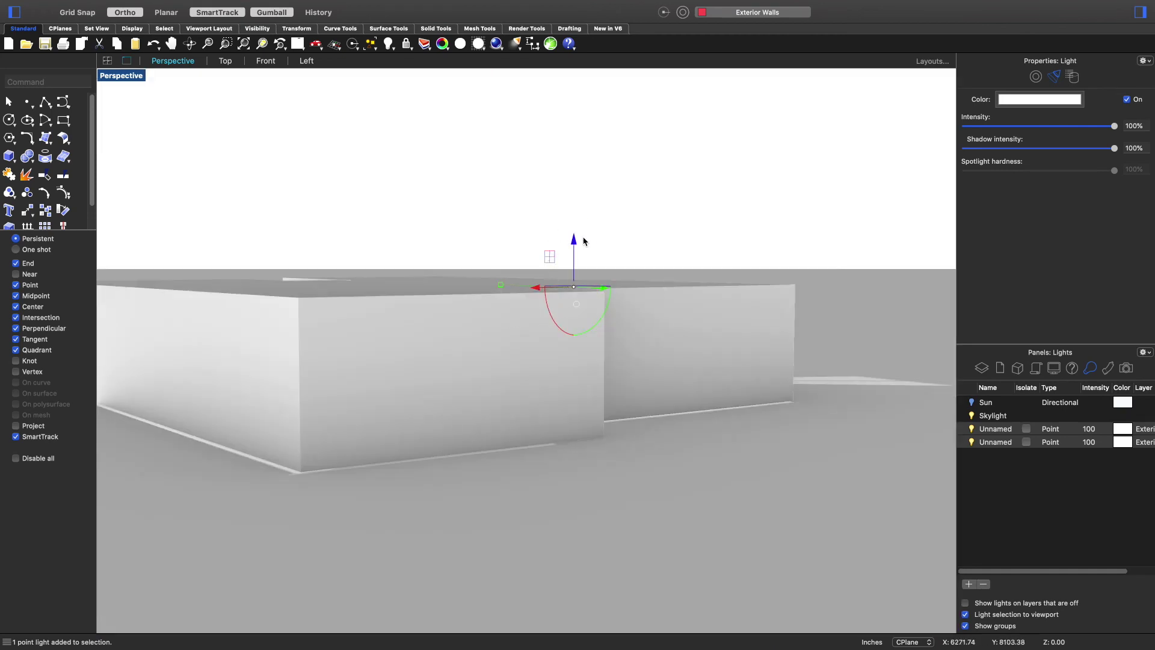
{"action": "left_click_drag", "start_coordinate": [575, 241], "coordinate": [573, 268]}
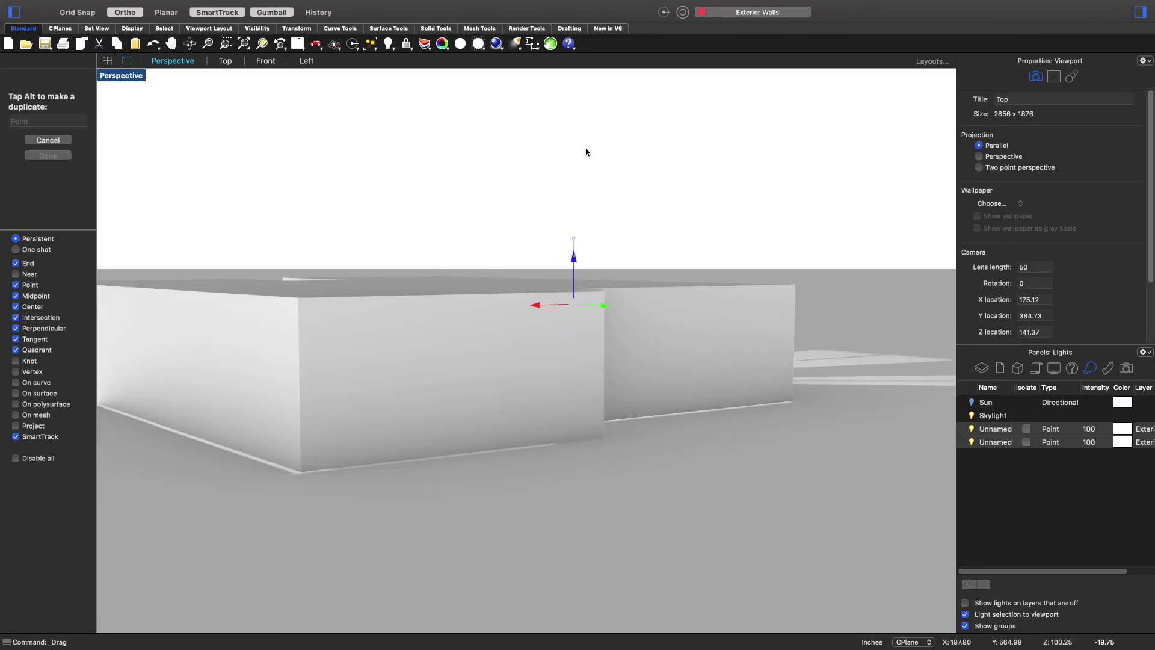
- Frame the two windows and wood floor from inside the room and save this perspective as a named view called Windpw
{"action": "right_click_drag", "start_coordinate": [529, 134], "coordinate": [313, 144]}
{"action": "scroll", "coordinate": [627, 324], "scroll_direction": "up", "scroll_amount": 5}
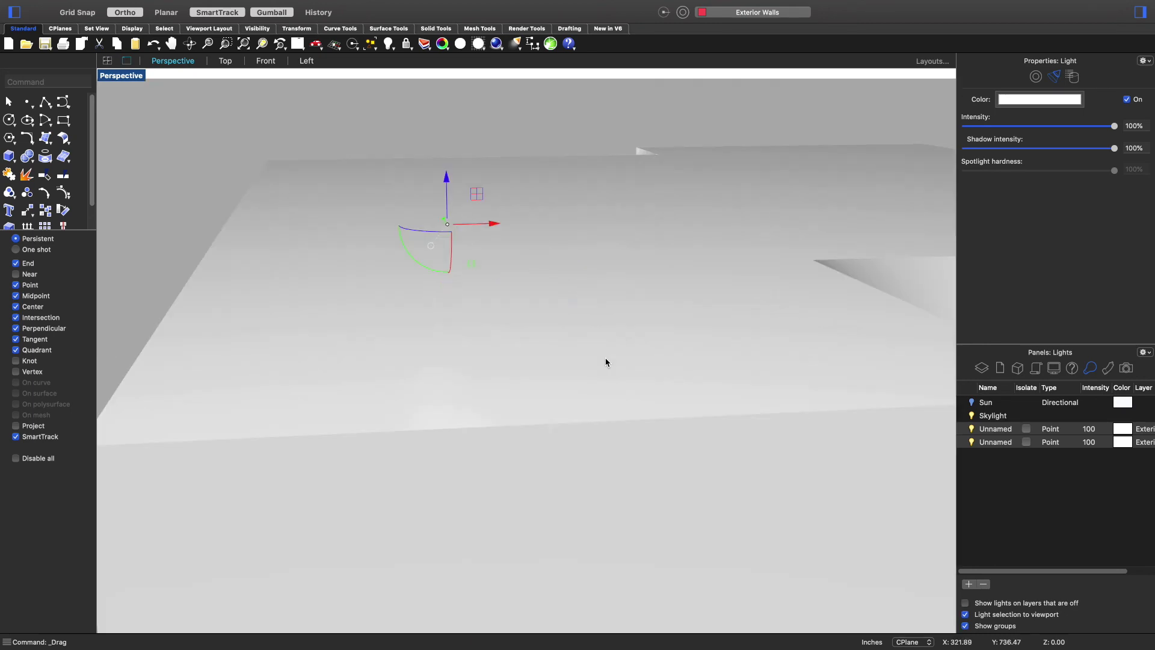
{"action": "right_click_drag", "start_coordinate": [593, 317], "coordinate": [482, 333]}
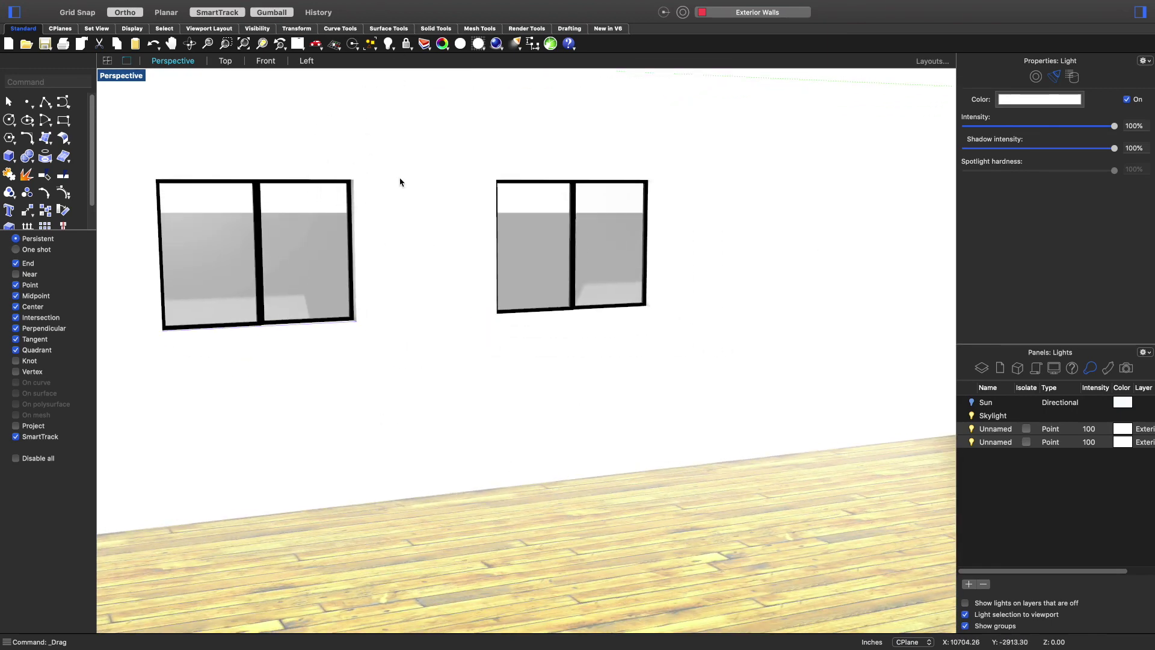
{"action": "mouse_move", "coordinate": [148, 5]}
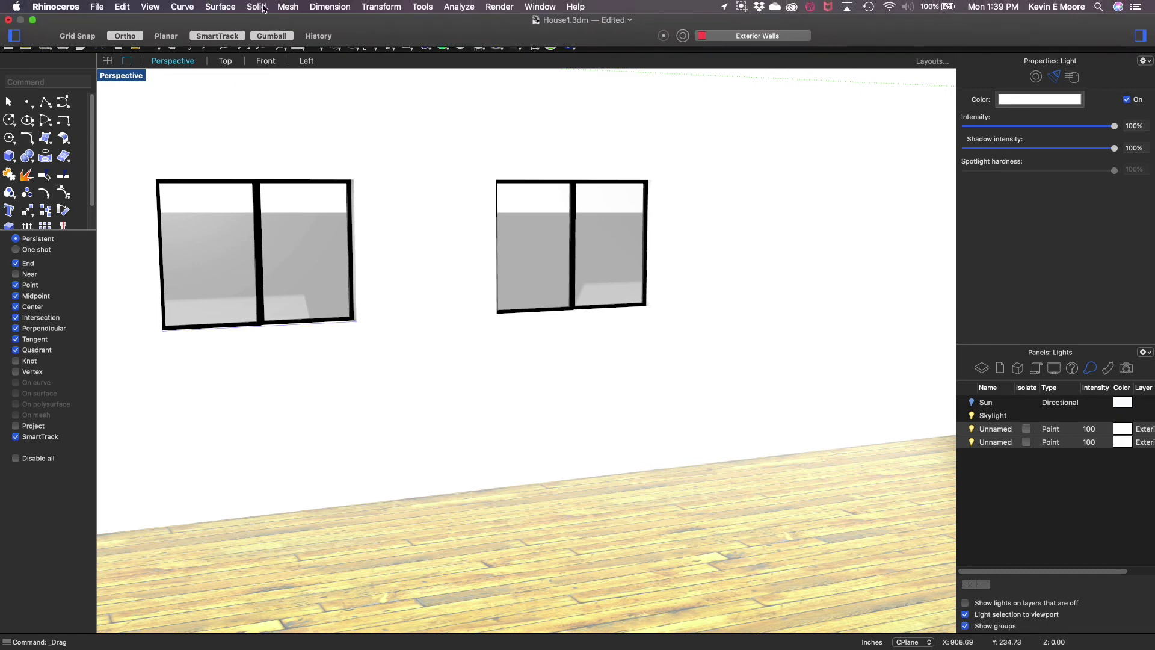
{"action": "left_click", "coordinate": [149, 7]}
{"action": "mouse_move", "coordinate": [214, 150]}
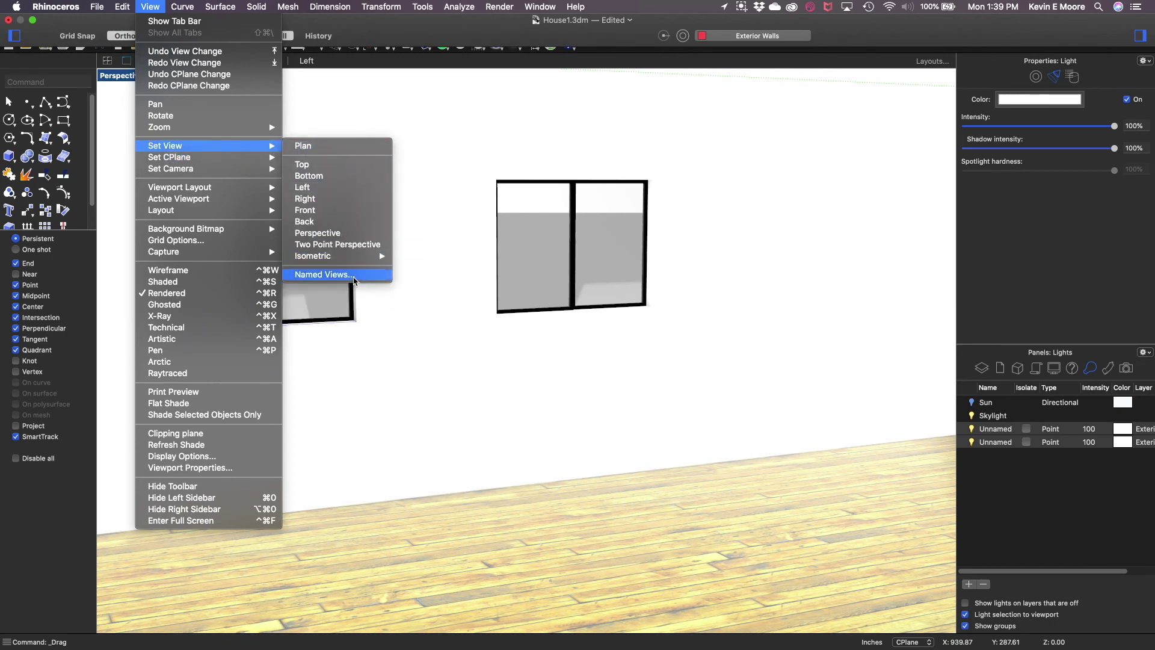
{"action": "left_click", "coordinate": [354, 278]}
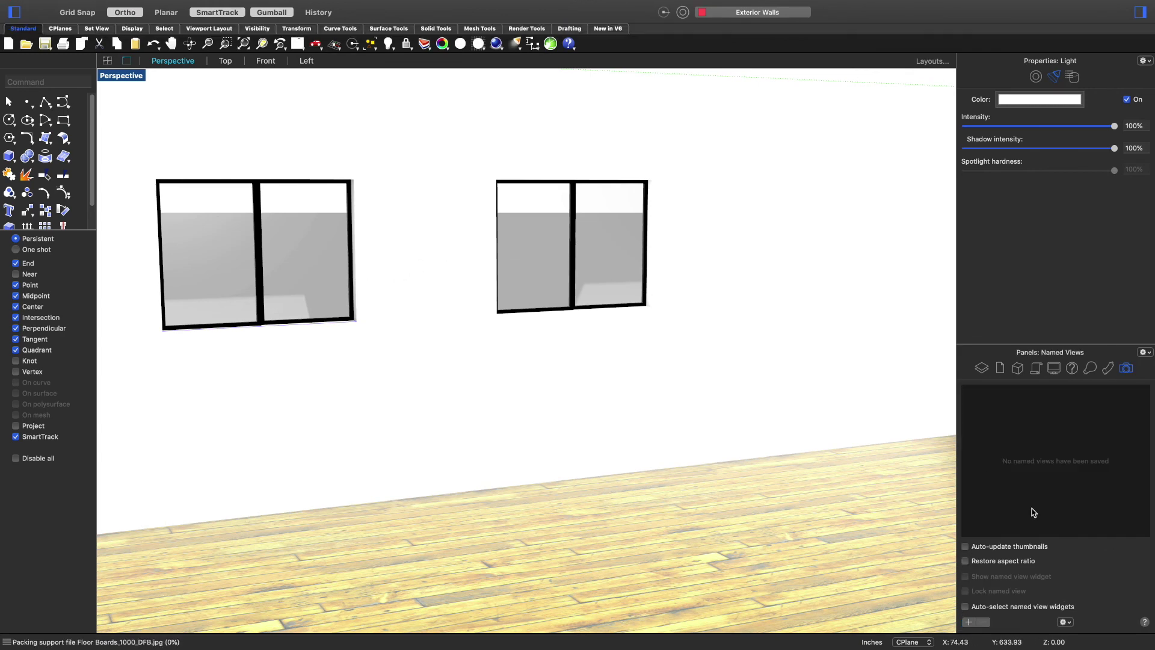
{"action": "left_click", "coordinate": [969, 622]}
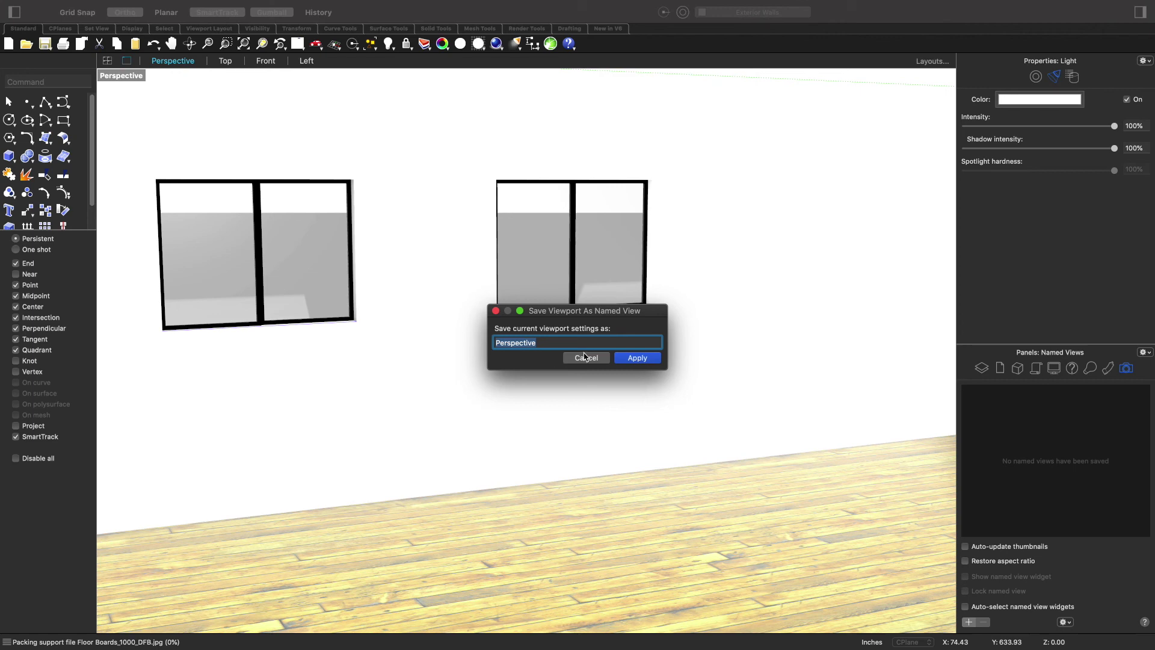
{"action": "type", "text": "Windpw"}
{"action": "key", "text": "Return"}
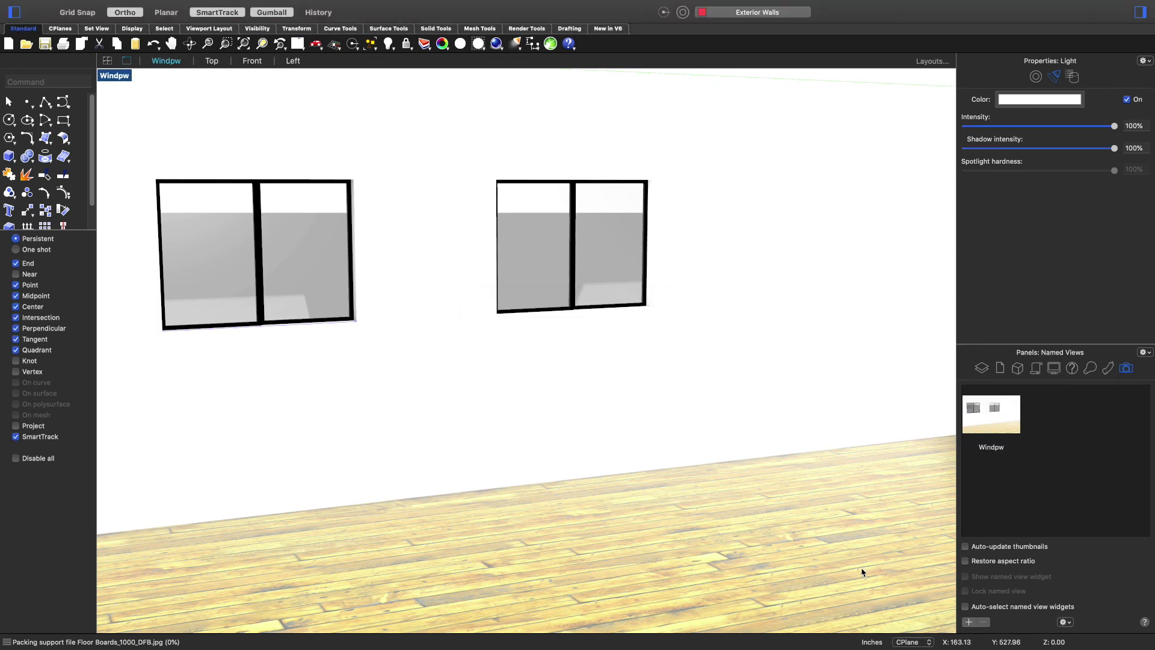
- Orbit away and restore the Windpw named view, and apply the same named view to the Top viewport
{"action": "mouse_move", "coordinate": [776, 448]}
{"action": "right_mouse_down"}
{"action": "mouse_move", "coordinate": [845, 541]}
{"action": "mouse_move", "coordinate": [1052, 539]}
{"action": "right_mouse_up"}
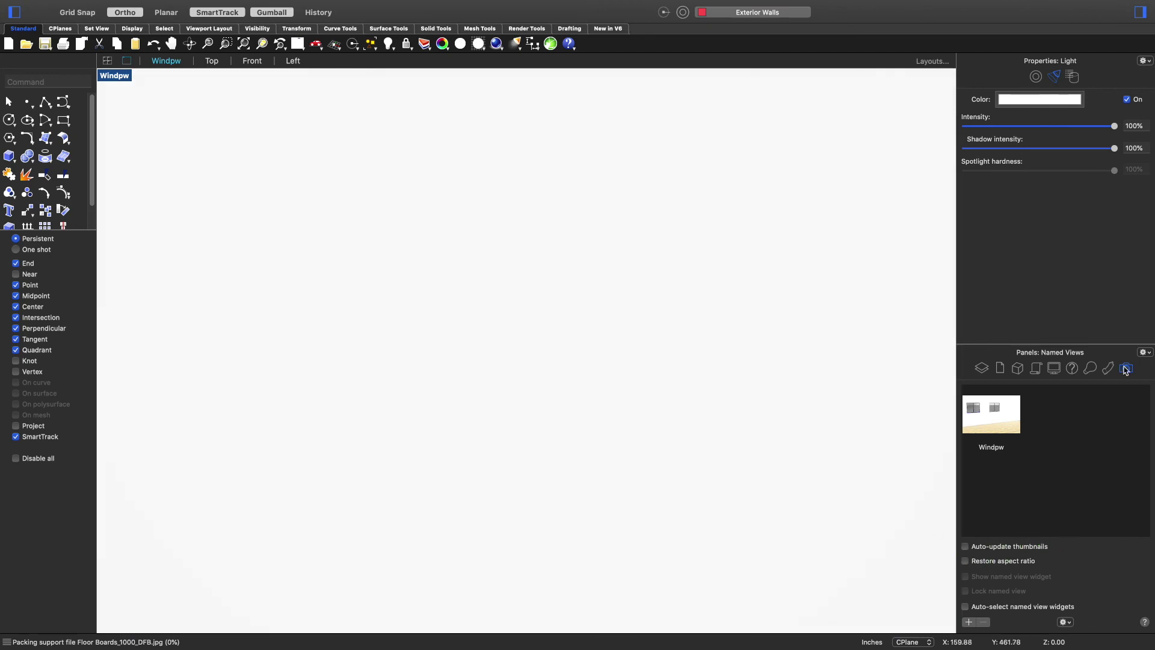
{"action": "double_click", "coordinate": [1004, 405]}
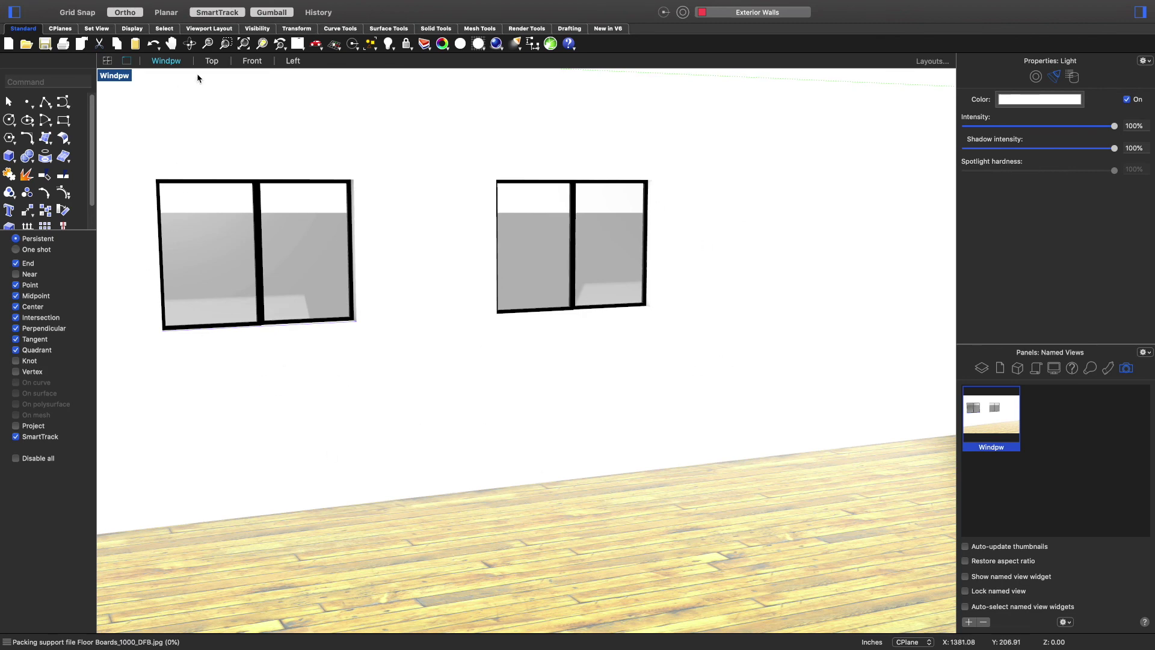
{"action": "left_click", "coordinate": [214, 61]}
{"action": "double_click", "coordinate": [975, 410]}
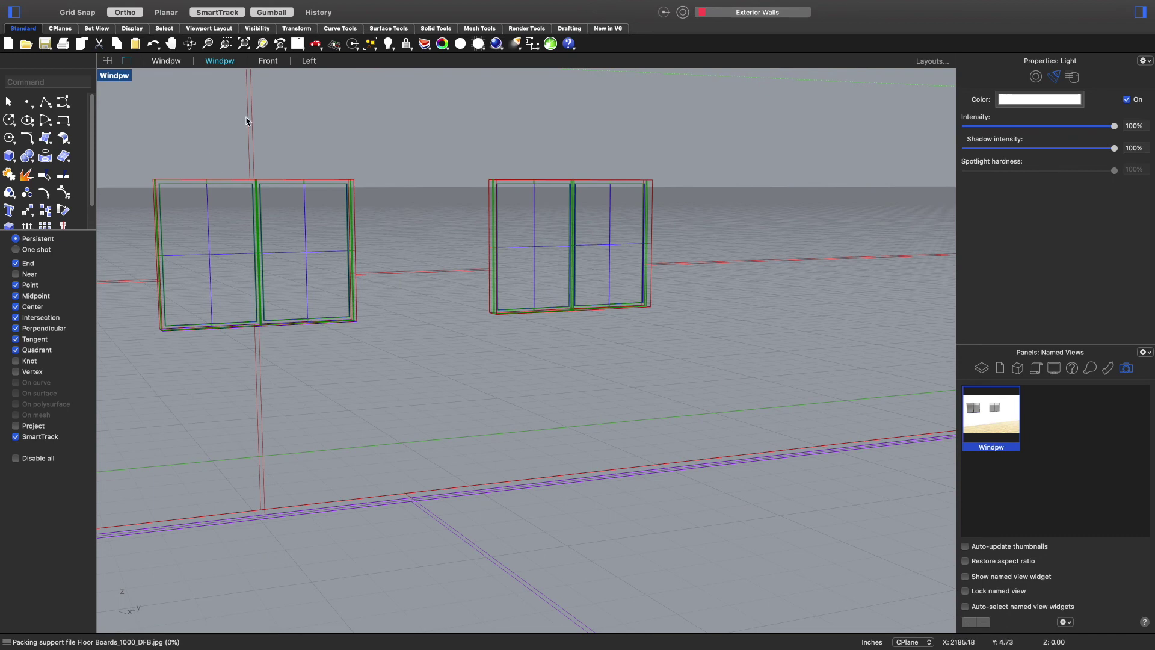
- Compare the two Windpw viewports, set the wireframe one back to the Top view, and deselect the point lights
{"action": "left_click", "coordinate": [166, 60]}
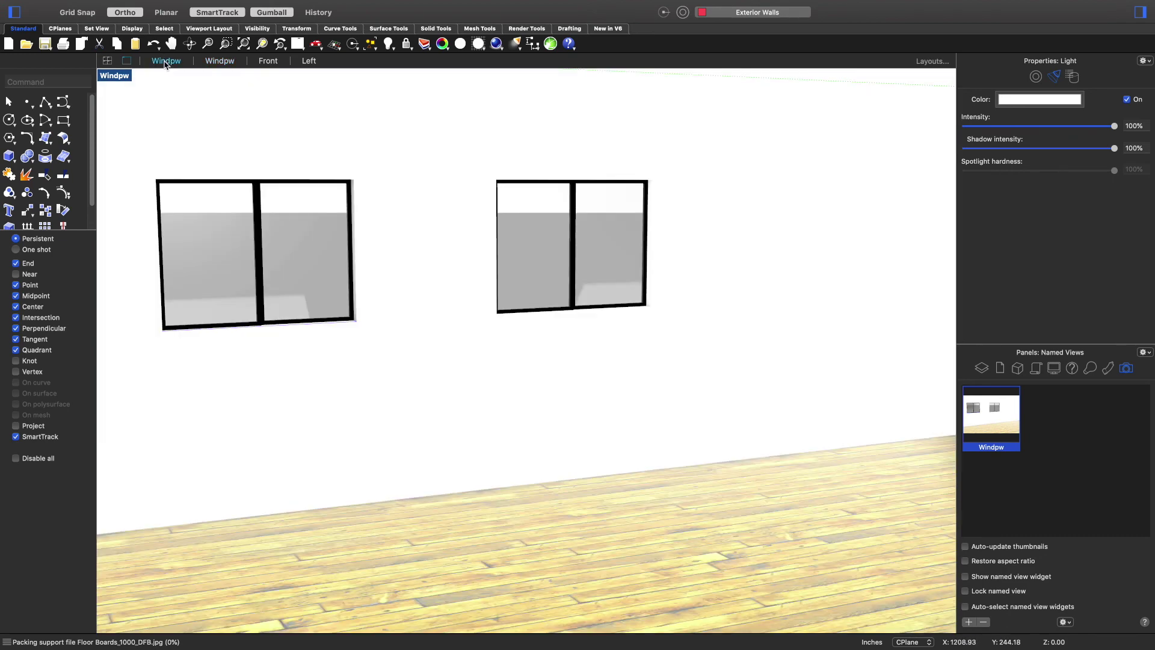
{"action": "left_click", "coordinate": [214, 63]}
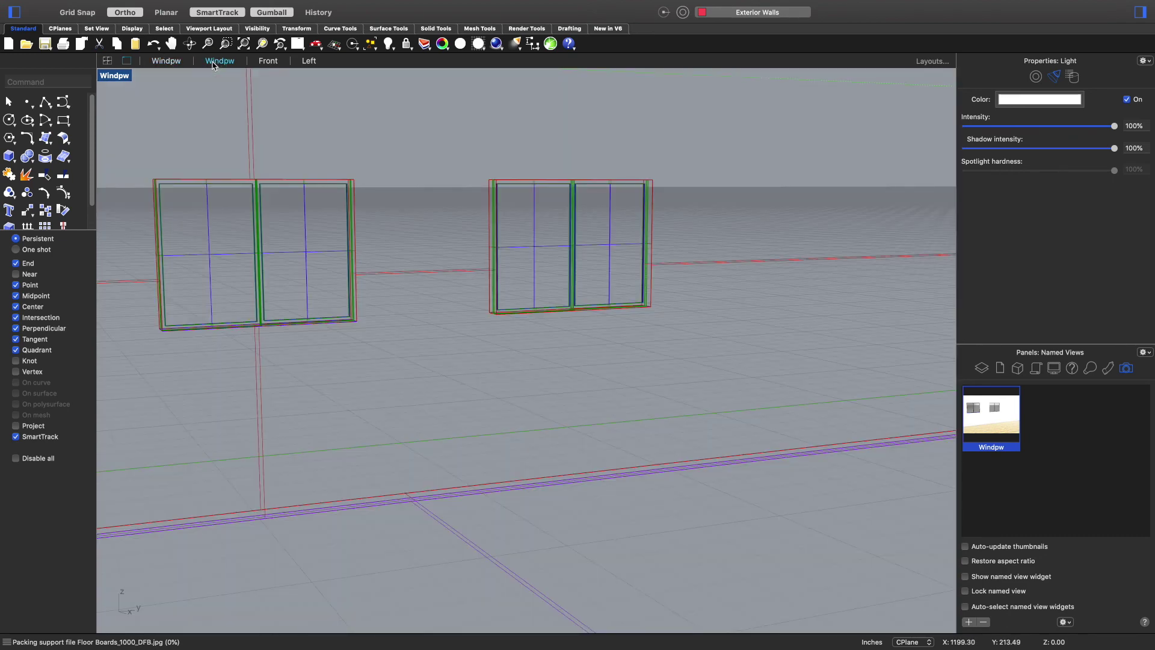
{"action": "right_click", "coordinate": [480, 224]}
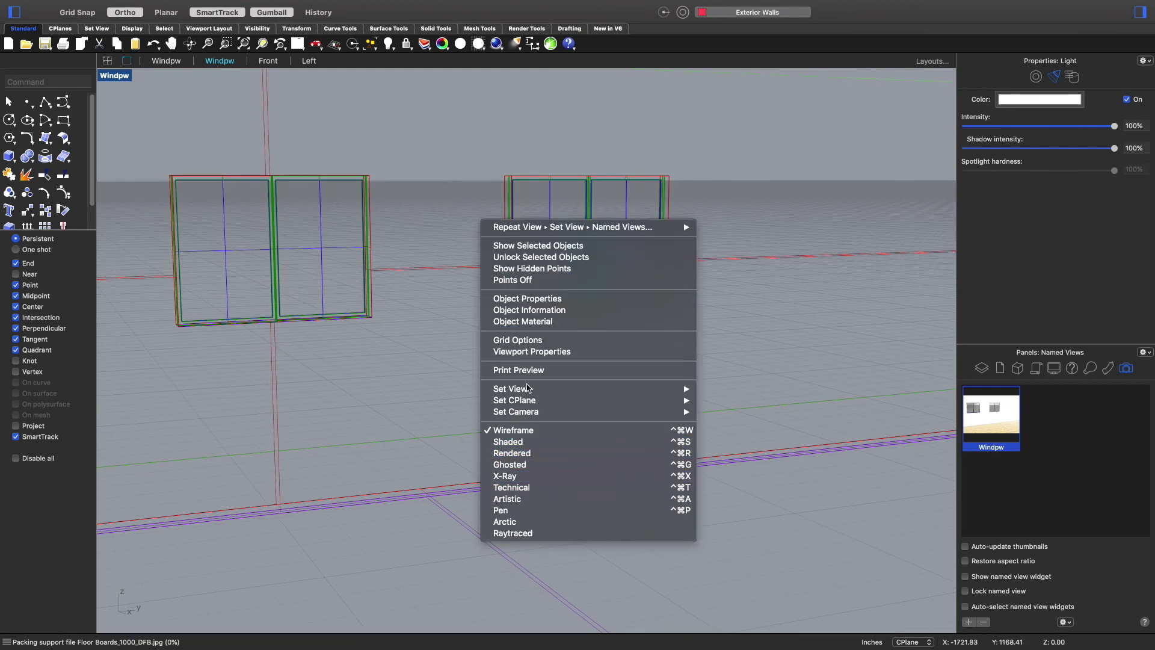
{"action": "mouse_move", "coordinate": [530, 389]}
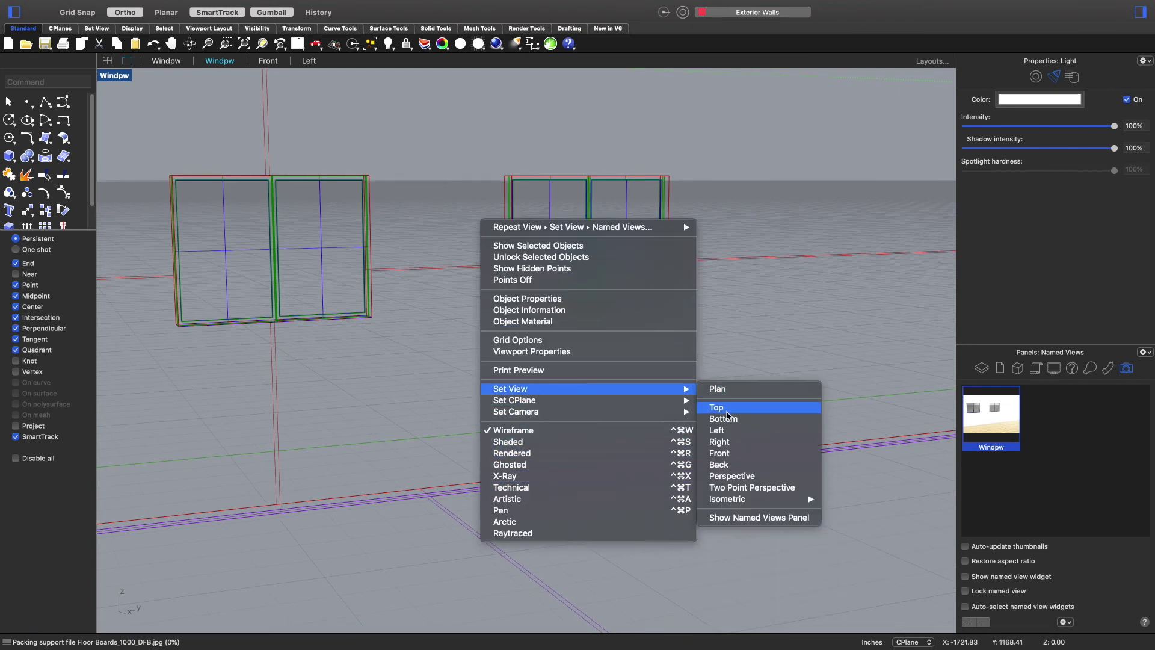
{"action": "left_click", "coordinate": [727, 411]}
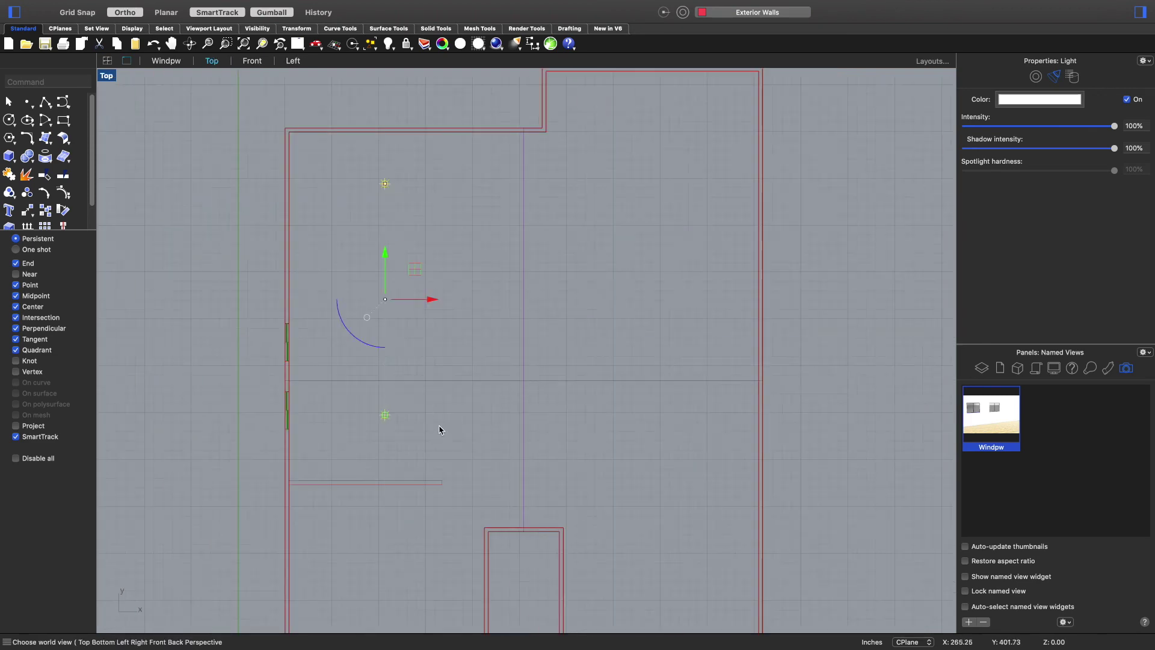
{"action": "left_click", "coordinate": [250, 283]}
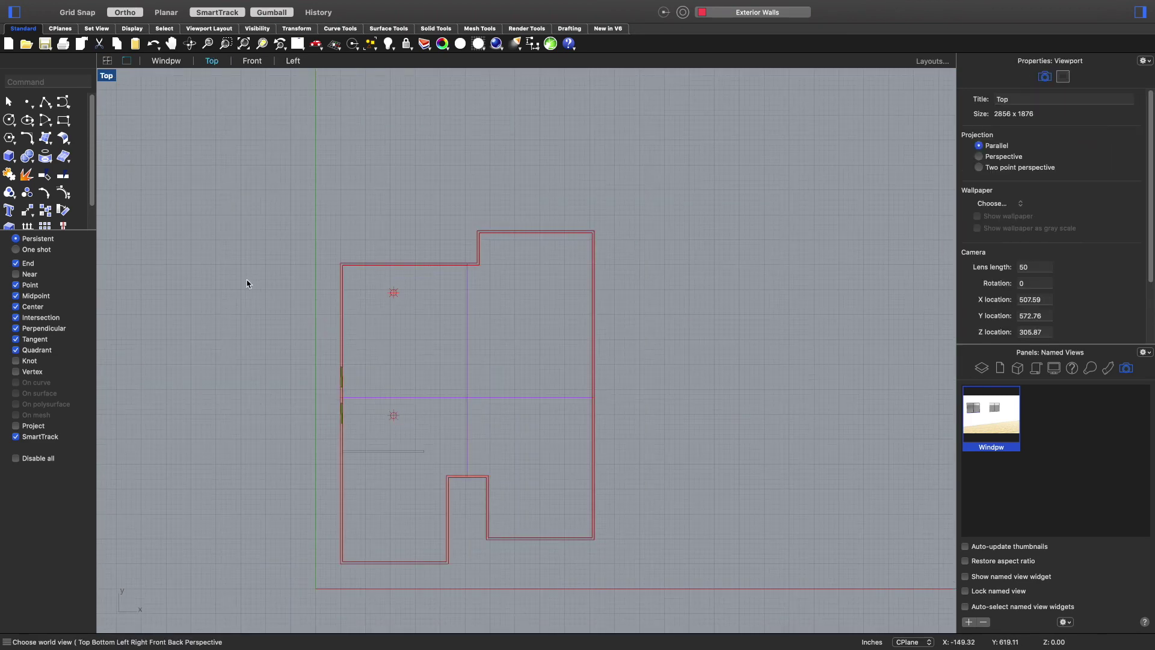
- Run a render preview of the Windpw perspective viewport, inspect the finished image, and close the render window
{"action": "left_click", "coordinate": [163, 61]}
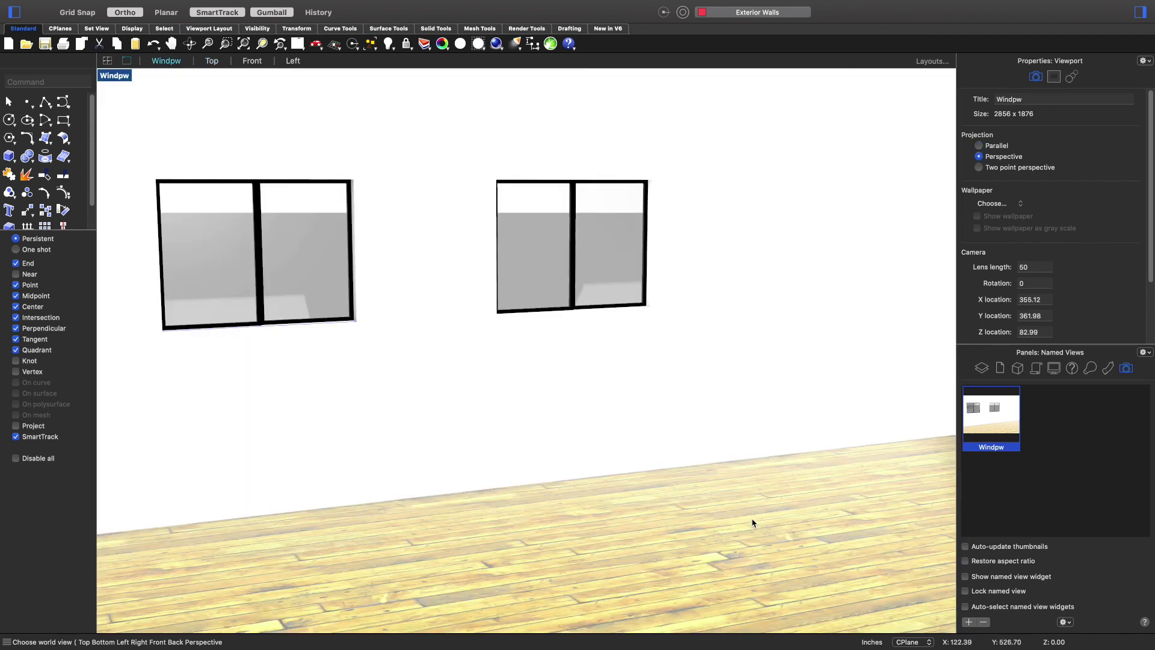
{"action": "left_click", "coordinate": [499, 48]}
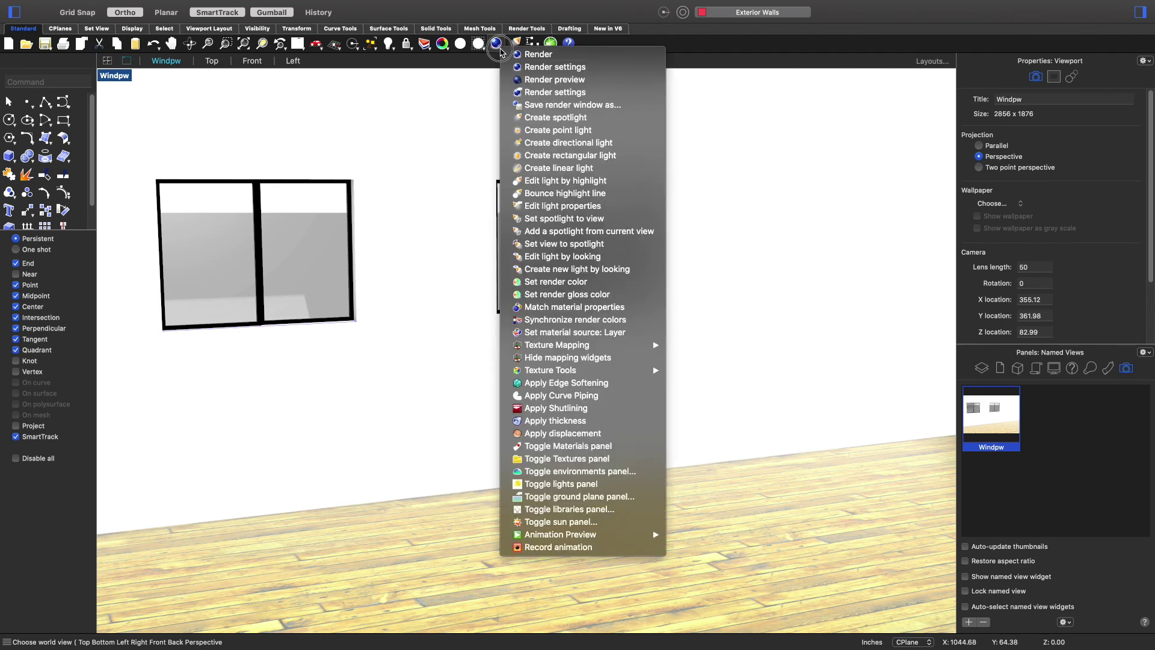
{"action": "left_click", "coordinate": [542, 79]}
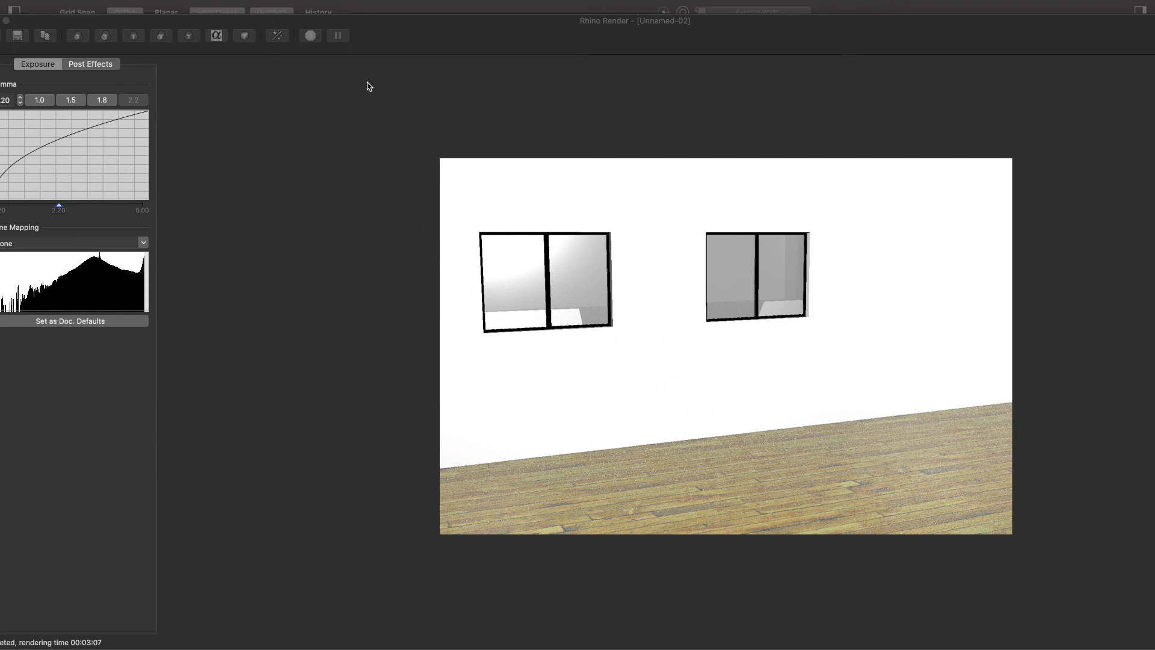
{"action": "left_click_drag", "start_coordinate": [392, 36], "coordinate": [413, 47]}
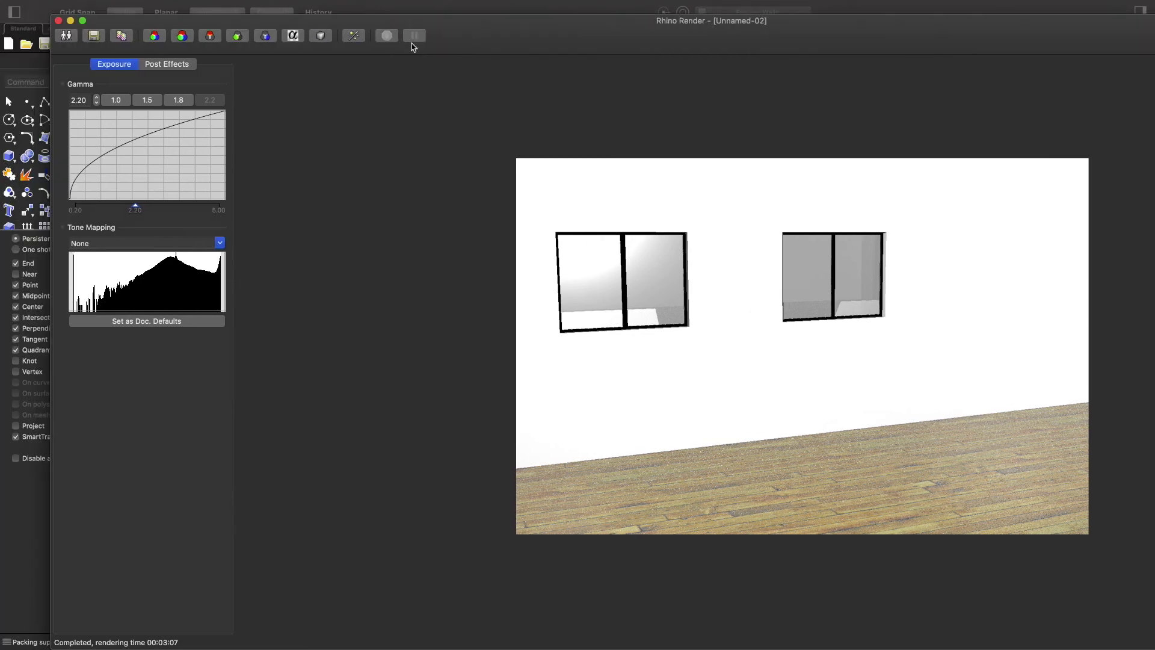
{"action": "left_click", "coordinate": [58, 21]}
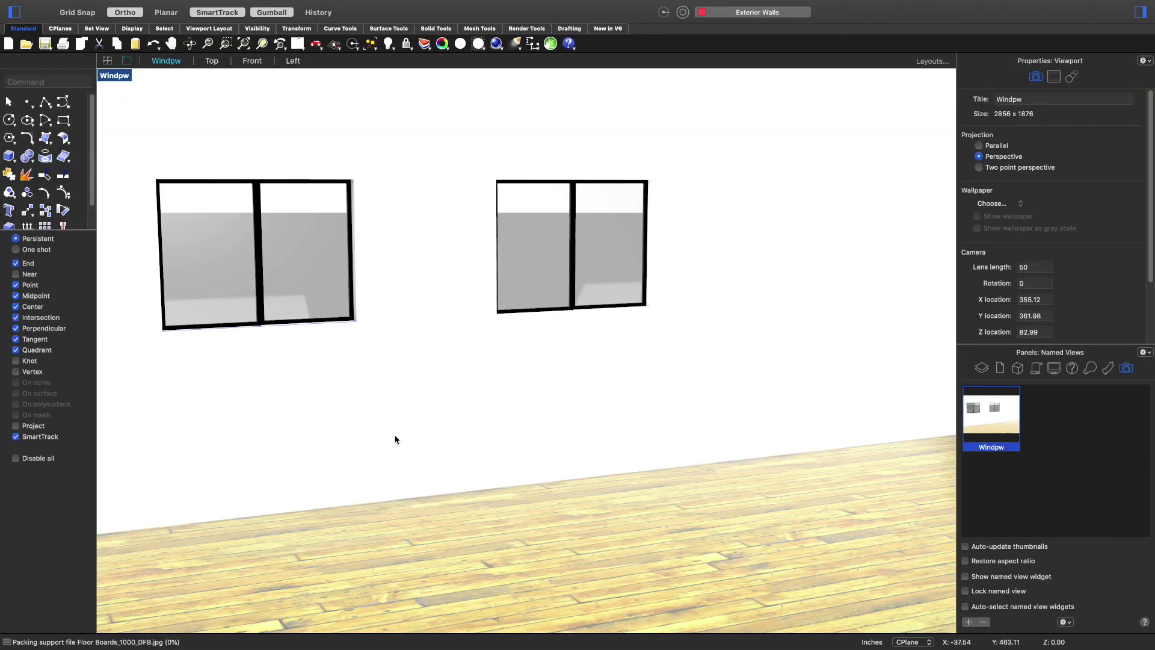
- From the list of lights, lower the first point light's intensity to 65% and the second one's to 64%
{"action": "left_click", "coordinate": [1092, 368]}
{"action": "left_click", "coordinate": [1091, 429]}
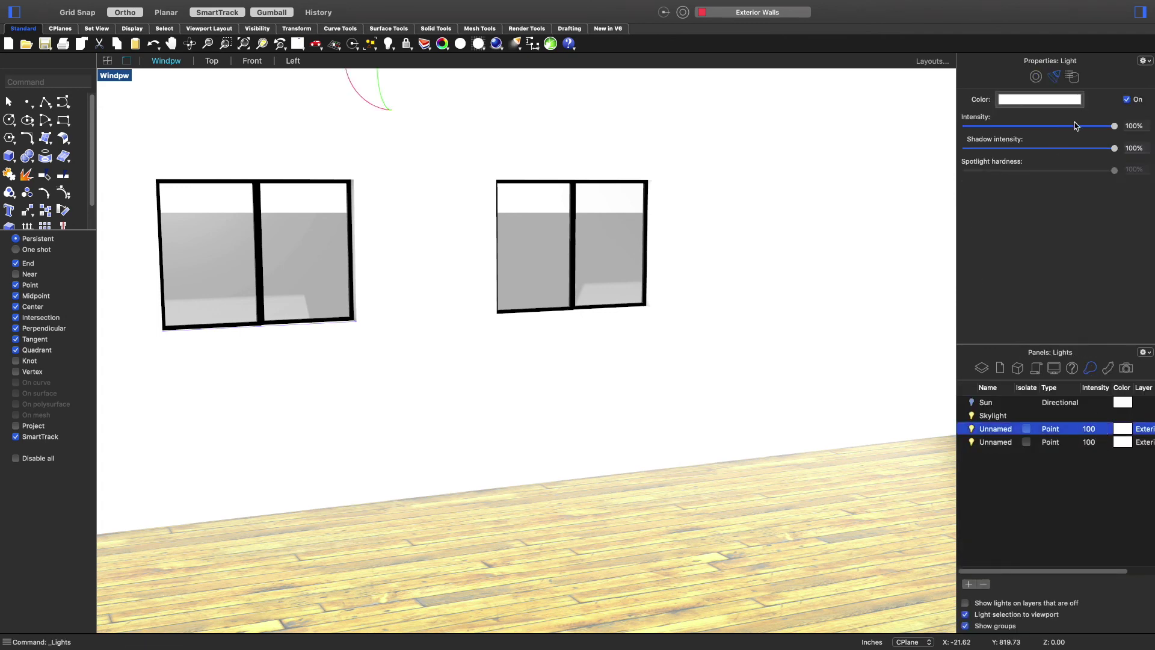
{"action": "left_click", "coordinate": [1067, 128]}
{"action": "left_click_drag", "start_coordinate": [1070, 128], "coordinate": [1066, 126]}
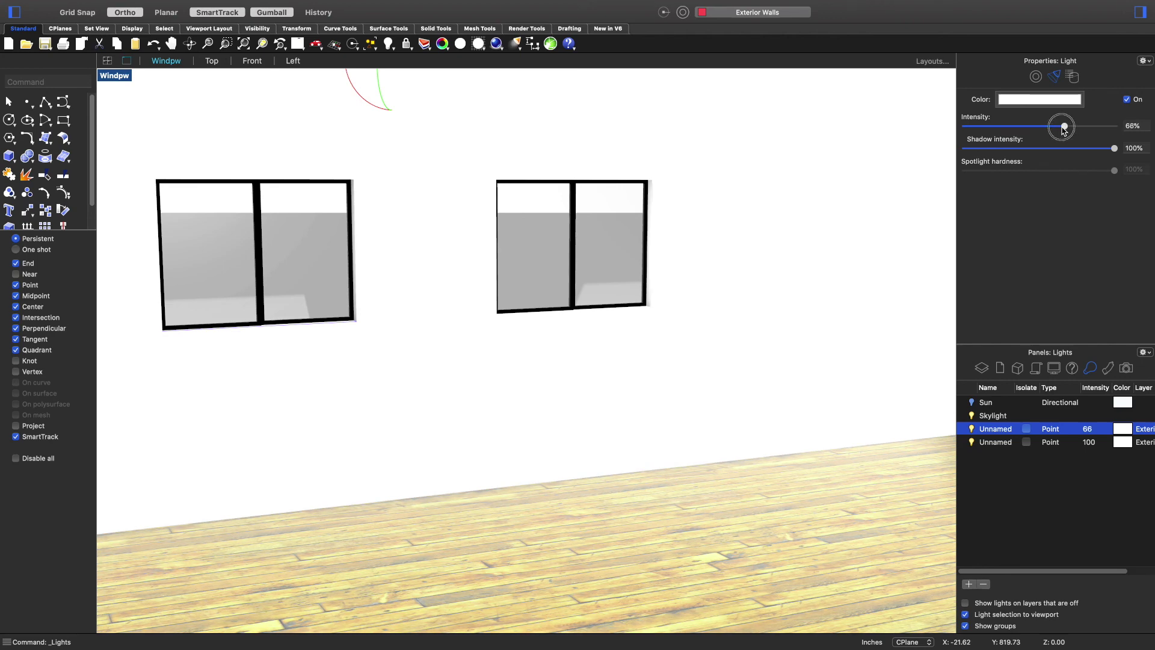
{"action": "left_click", "coordinate": [1089, 443]}
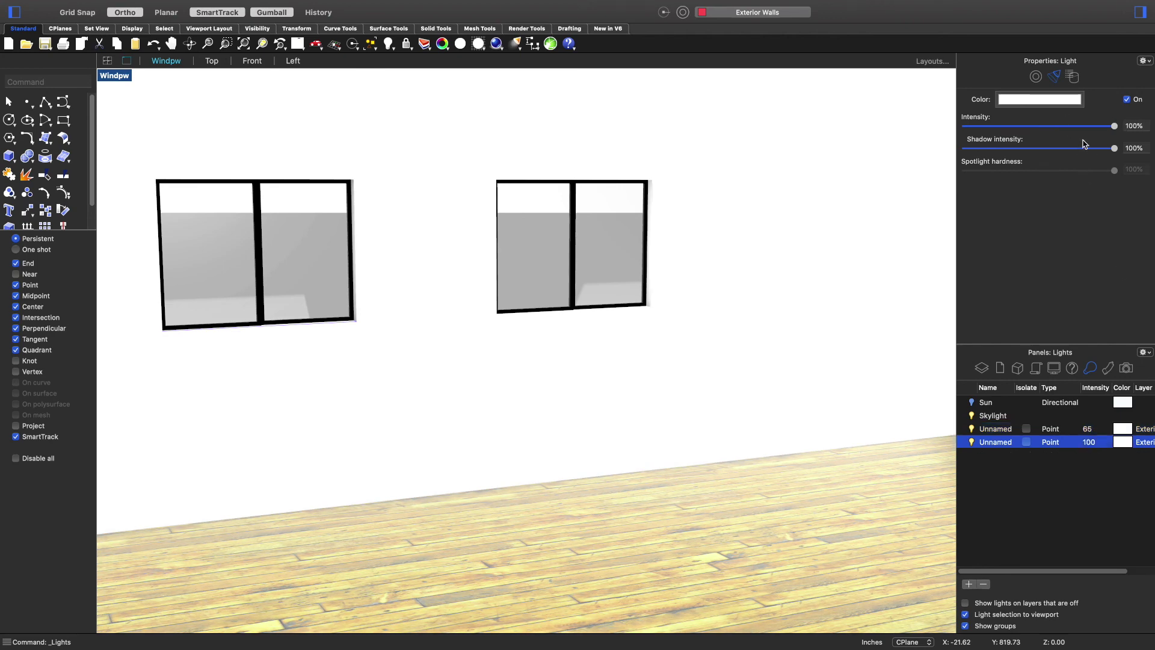
{"action": "left_click", "coordinate": [1072, 126]}
{"action": "left_click_drag", "start_coordinate": [1070, 127], "coordinate": [1063, 127]}
- Reduce the shadow intensity to 88% on the second point light and 86% on the first
{"action": "left_click", "coordinate": [1096, 148]}
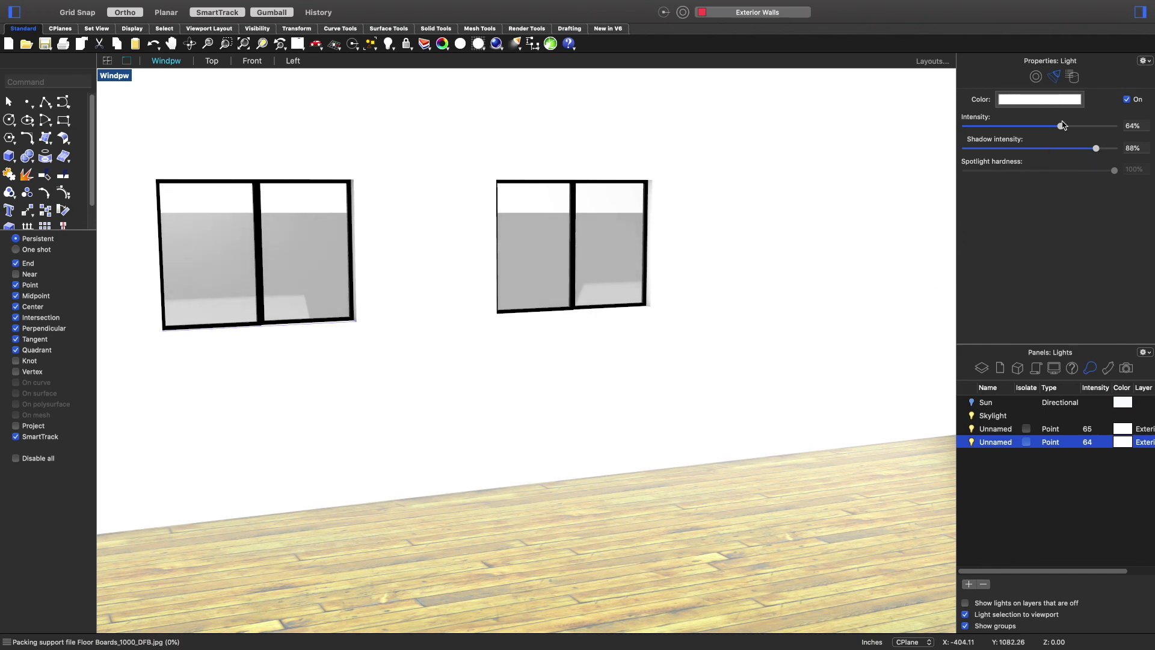
{"action": "left_click", "coordinate": [1062, 428]}
{"action": "left_click", "coordinate": [1093, 149]}
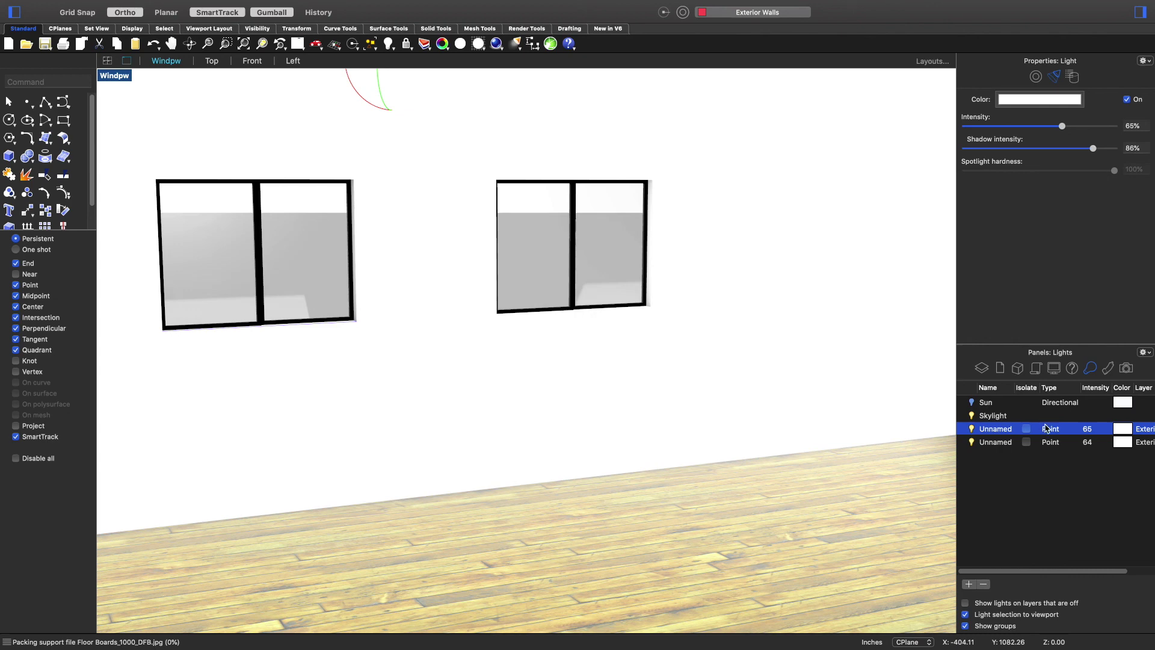
- Turn on the Sun light and bring up the list of layers while viewing the room from another angle
{"action": "left_click", "coordinate": [1013, 417]}
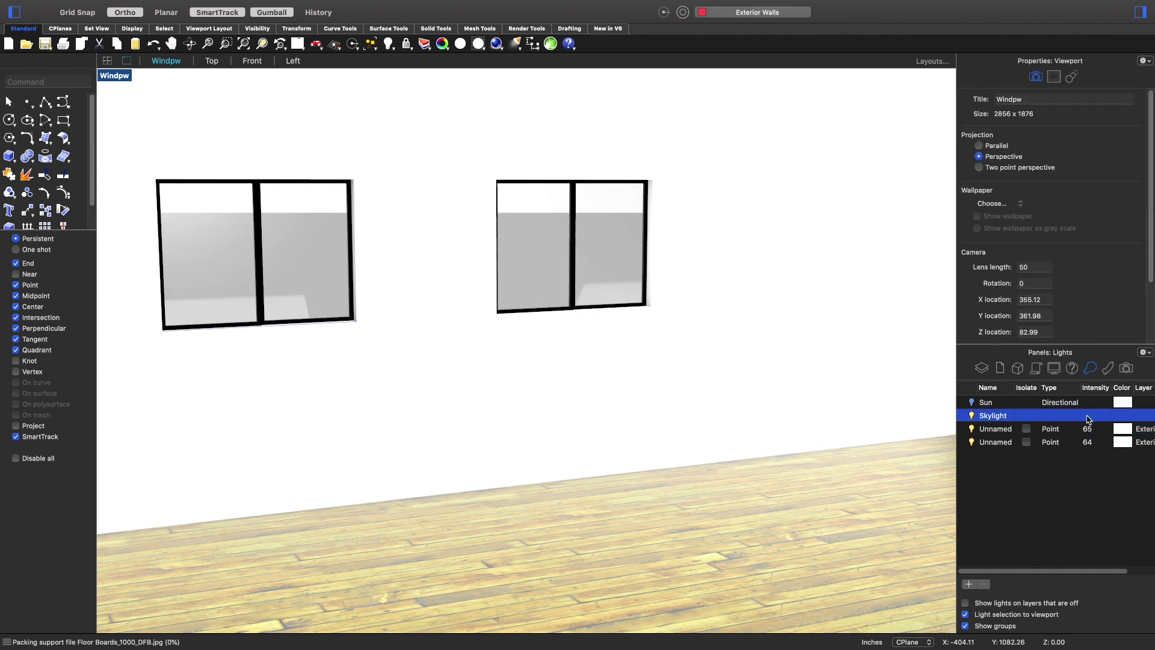
{"action": "left_click", "coordinate": [975, 405]}
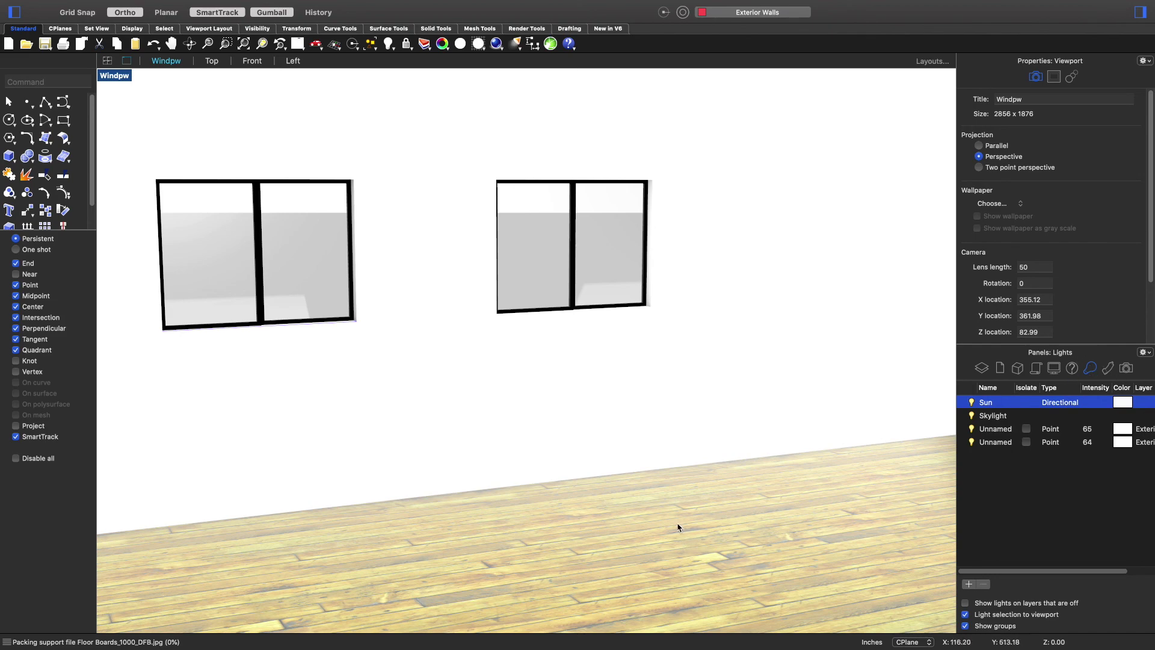
{"action": "scroll", "coordinate": [692, 498], "scroll_direction": "down", "scroll_amount": 10}
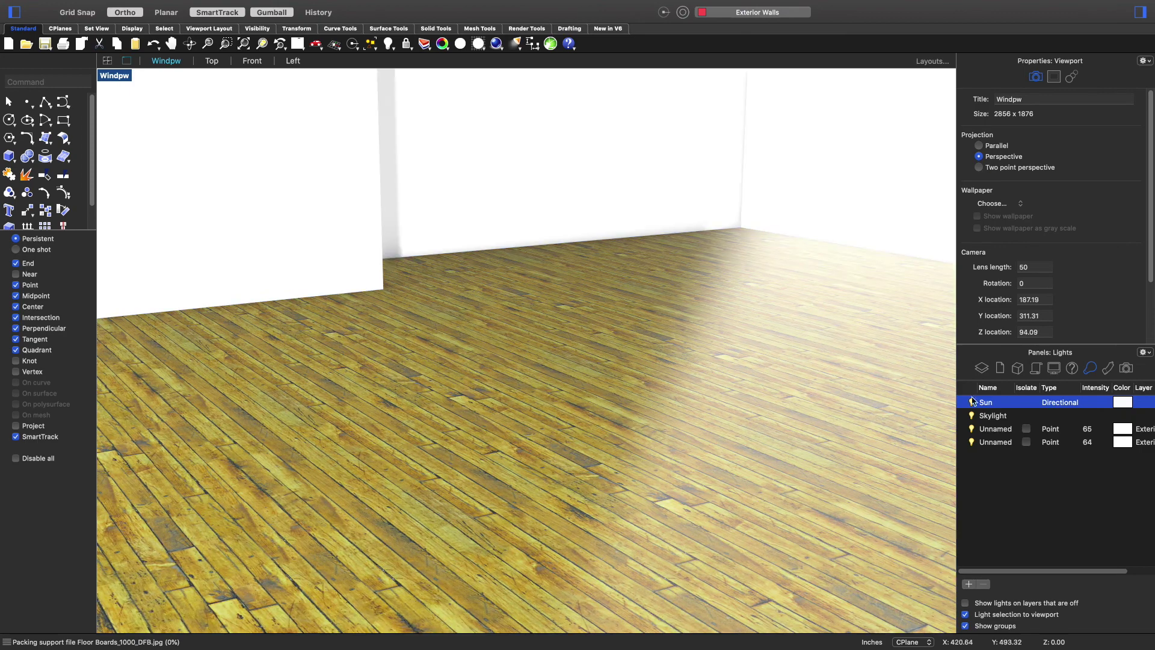
{"action": "left_click", "coordinate": [983, 369]}
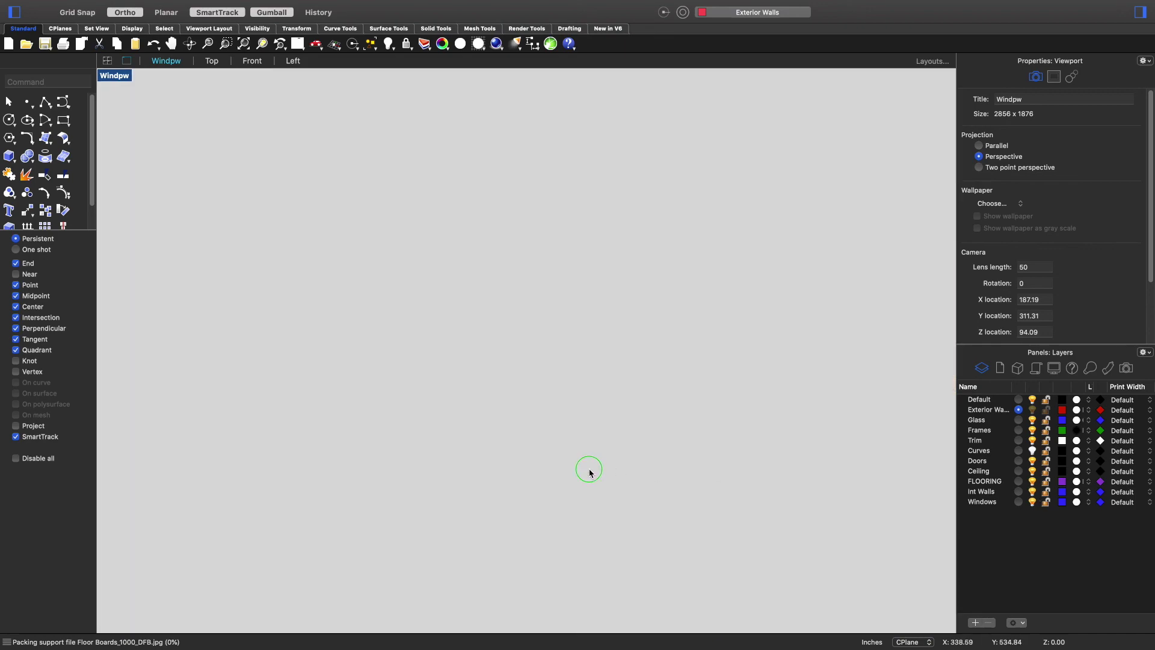
{"action": "scroll", "coordinate": [694, 485], "scroll_direction": "down", "scroll_amount": 3}
{"action": "scroll", "coordinate": [717, 473], "scroll_direction": "up", "scroll_amount": 10}
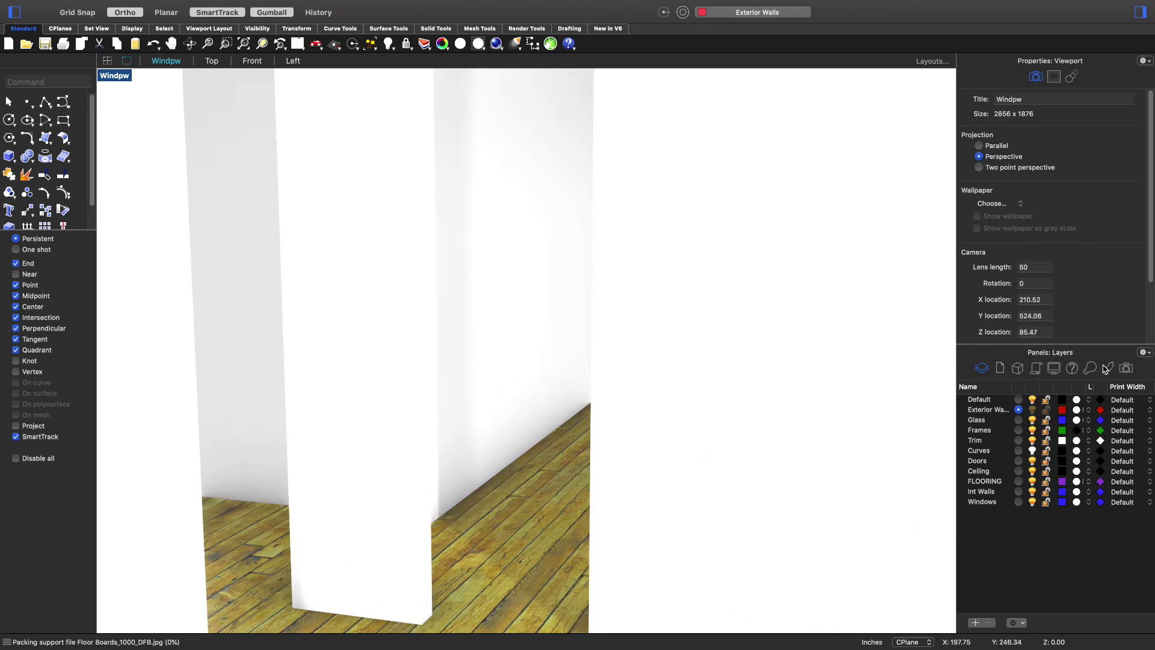
- Assign the Paint material by layer, with the Exterior Walls layer included
{"action": "left_click", "coordinate": [1108, 368]}
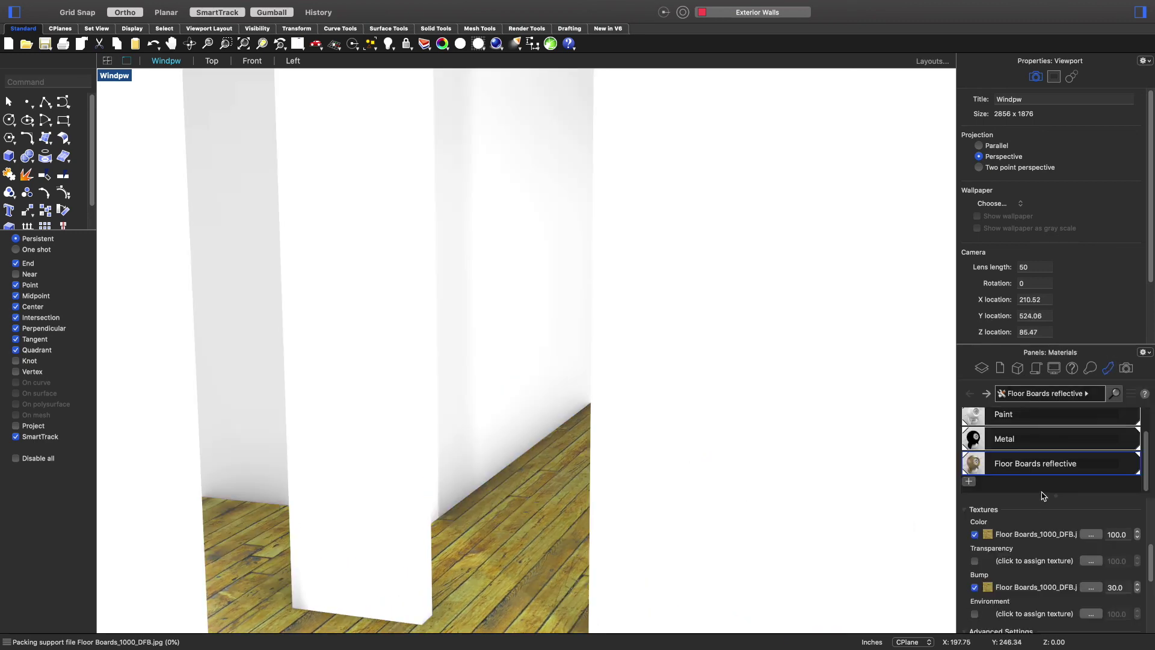
{"action": "left_click", "coordinate": [1019, 423]}
{"action": "right_click", "coordinate": [1019, 419]}
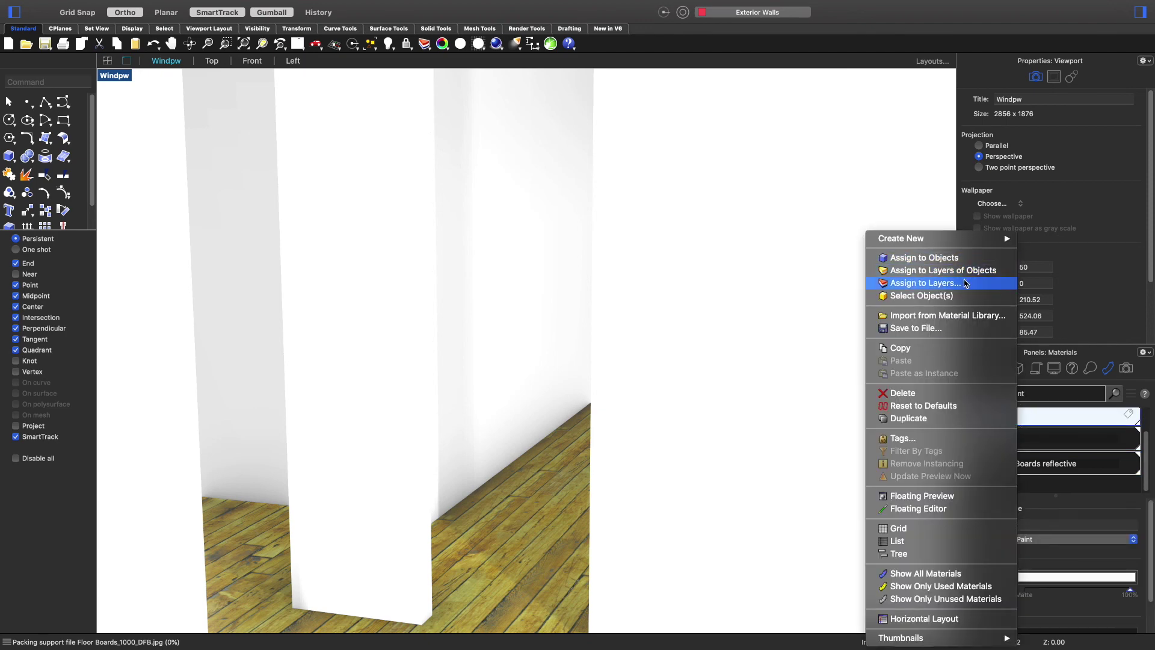
{"action": "left_click", "coordinate": [543, 442]}
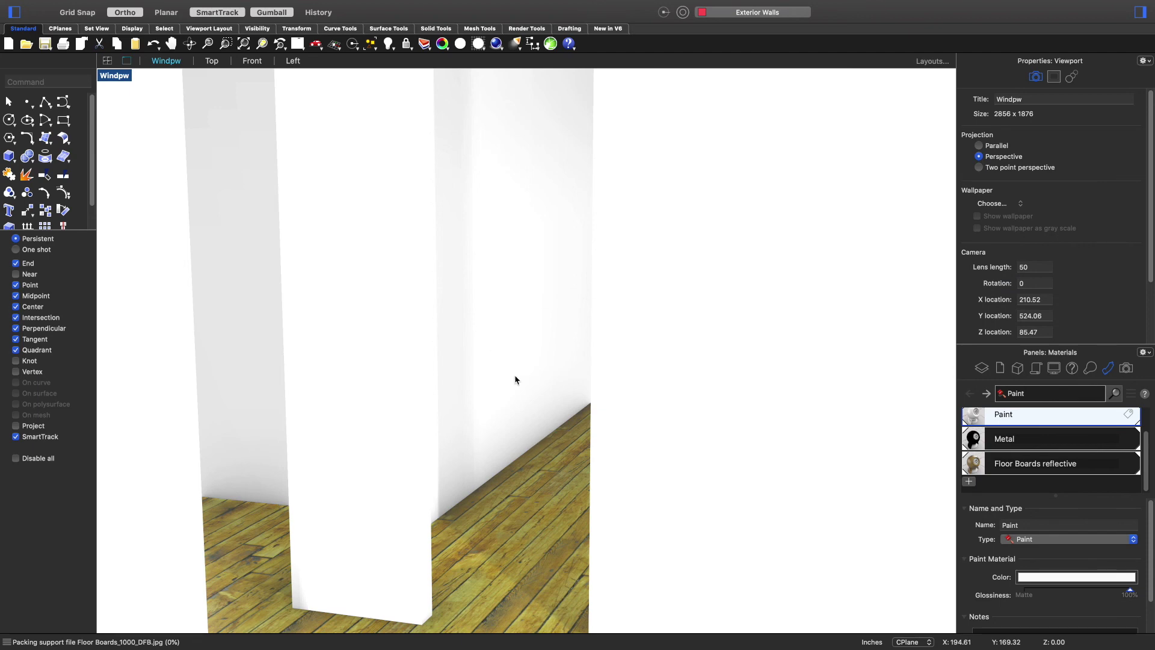
{"action": "scroll", "coordinate": [518, 355], "scroll_direction": "down", "scroll_amount": 3}
{"action": "scroll", "coordinate": [524, 342], "scroll_direction": "up", "scroll_amount": 3}
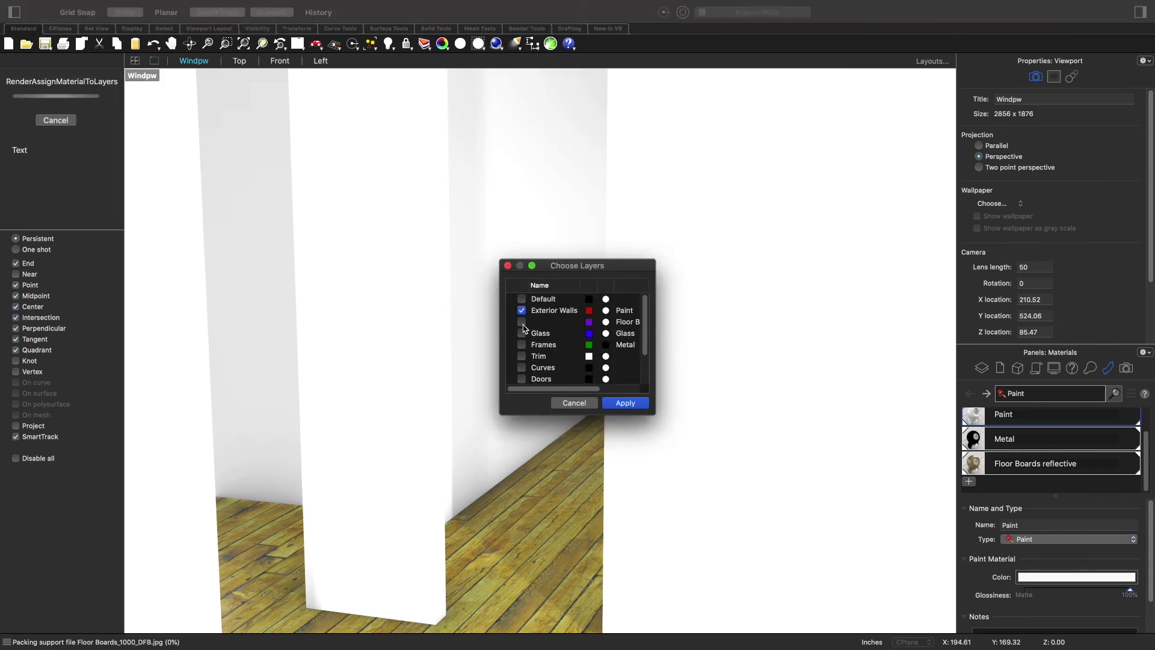
{"action": "scroll", "coordinate": [525, 355], "scroll_direction": "down", "scroll_amount": 3}
{"action": "scroll", "coordinate": [530, 370], "scroll_direction": "up", "scroll_amount": 3}
{"action": "left_click", "coordinate": [622, 405]}
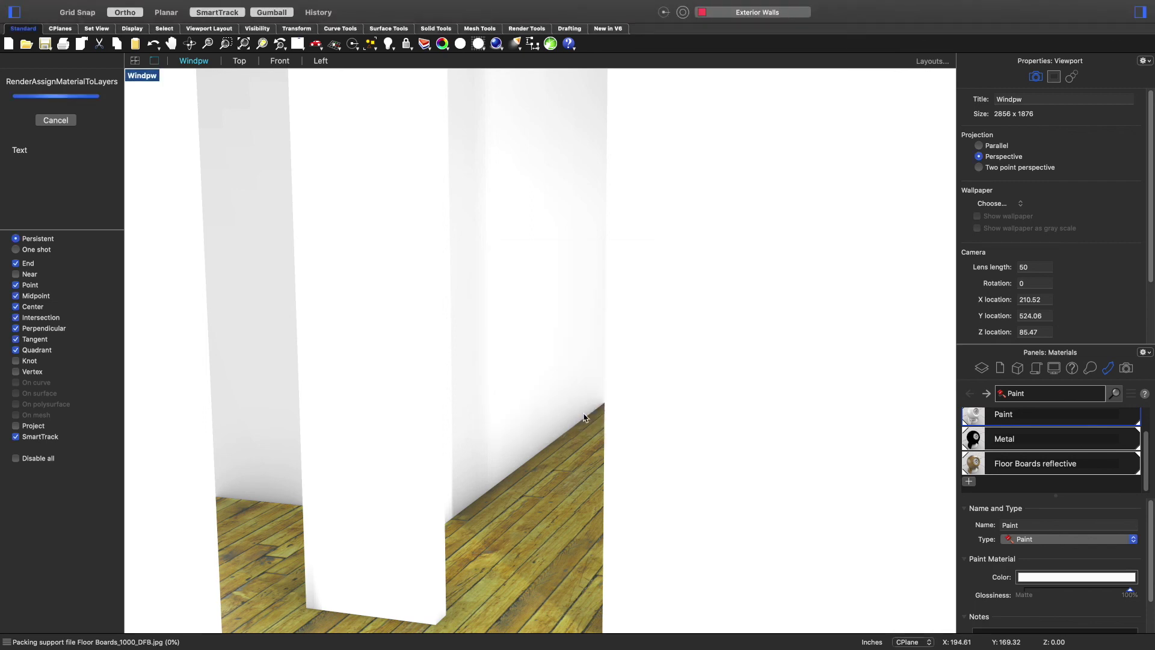
- Adjust the perspective camera's lens length to about 27.86 and frame the room with its wood floor, ceiling and one window
{"action": "scroll", "coordinate": [578, 418], "scroll_direction": "up", "scroll_amount": 5}
{"action": "scroll", "coordinate": [546, 422], "scroll_direction": "up", "scroll_amount": 10}
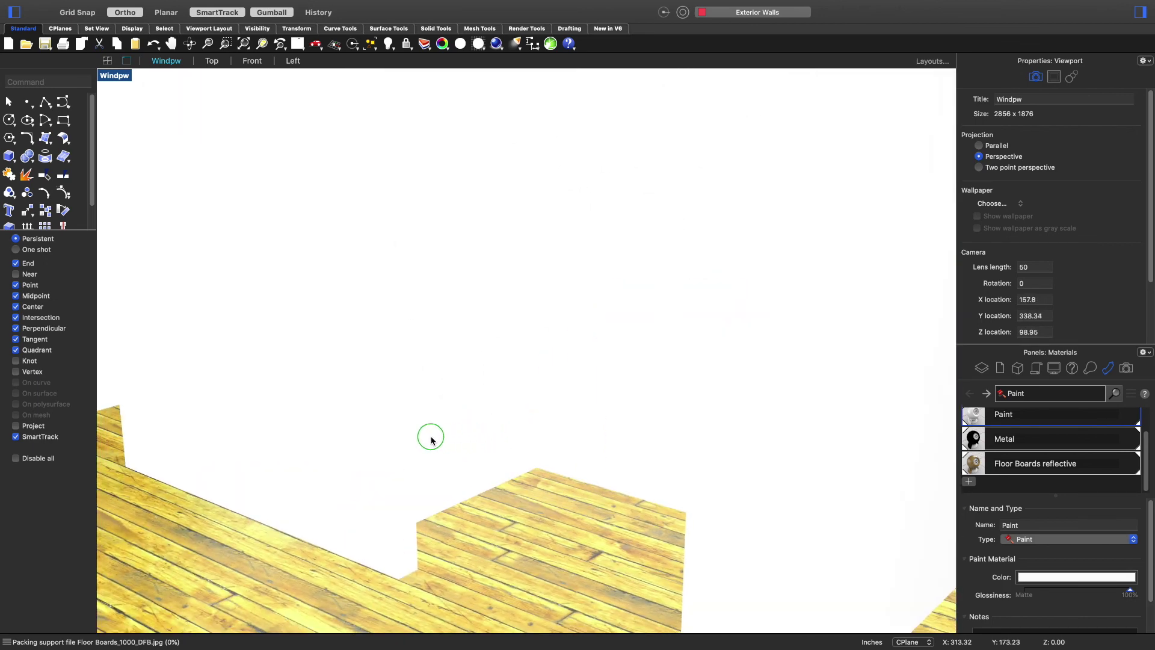
{"action": "scroll", "coordinate": [432, 440], "scroll_direction": "up", "scroll_amount": 10}
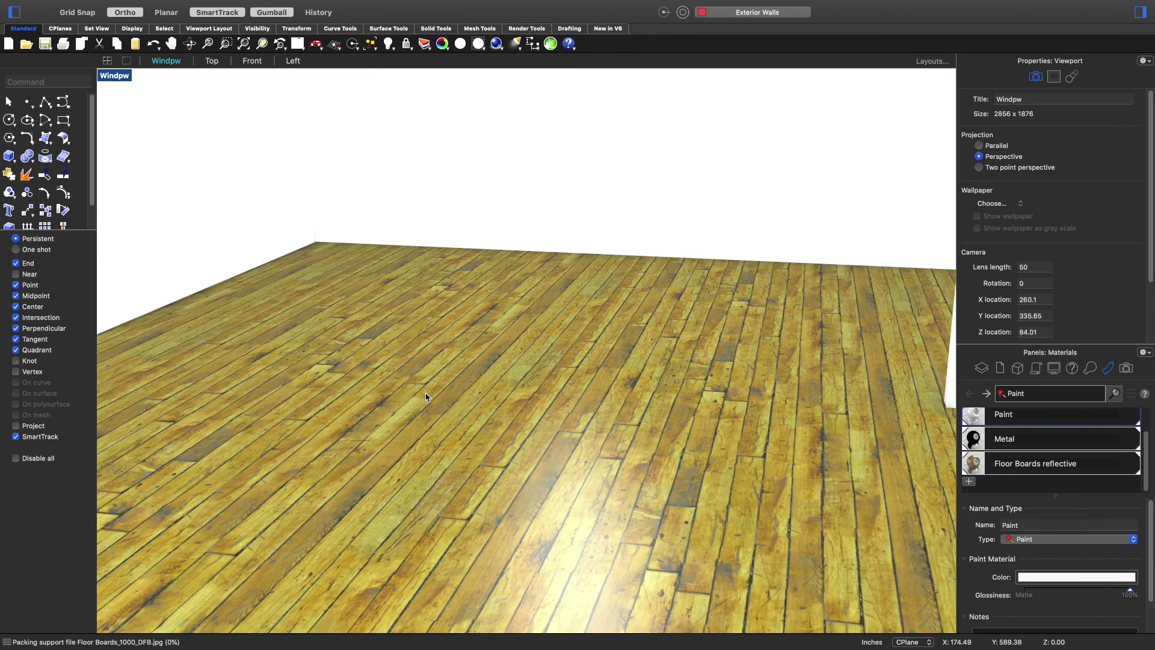
{"action": "mouse_move", "coordinate": [426, 397]}
{"action": "right_mouse_down"}
{"action": "mouse_move", "coordinate": [464, 369]}
{"action": "mouse_move", "coordinate": [439, 364]}
{"action": "mouse_move", "coordinate": [392, 381]}
{"action": "mouse_move", "coordinate": [379, 402]}
{"action": "mouse_move", "coordinate": [371, 379]}
{"action": "mouse_move", "coordinate": [443, 384]}
{"action": "right_mouse_up"}
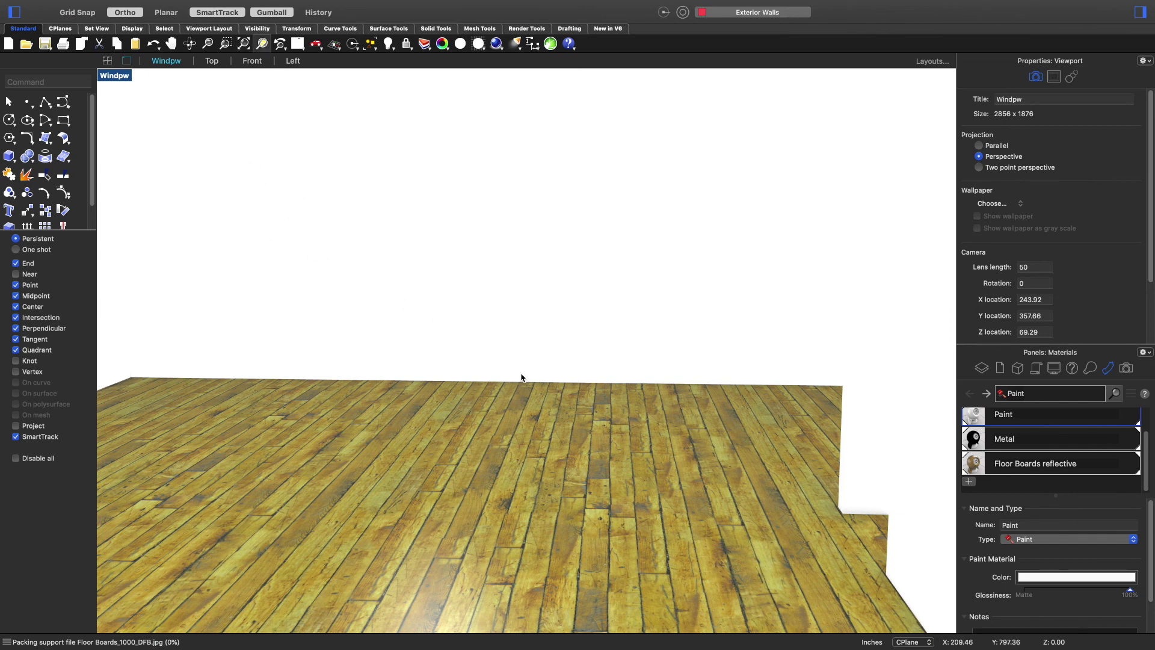
{"action": "mouse_move", "coordinate": [211, 3]}
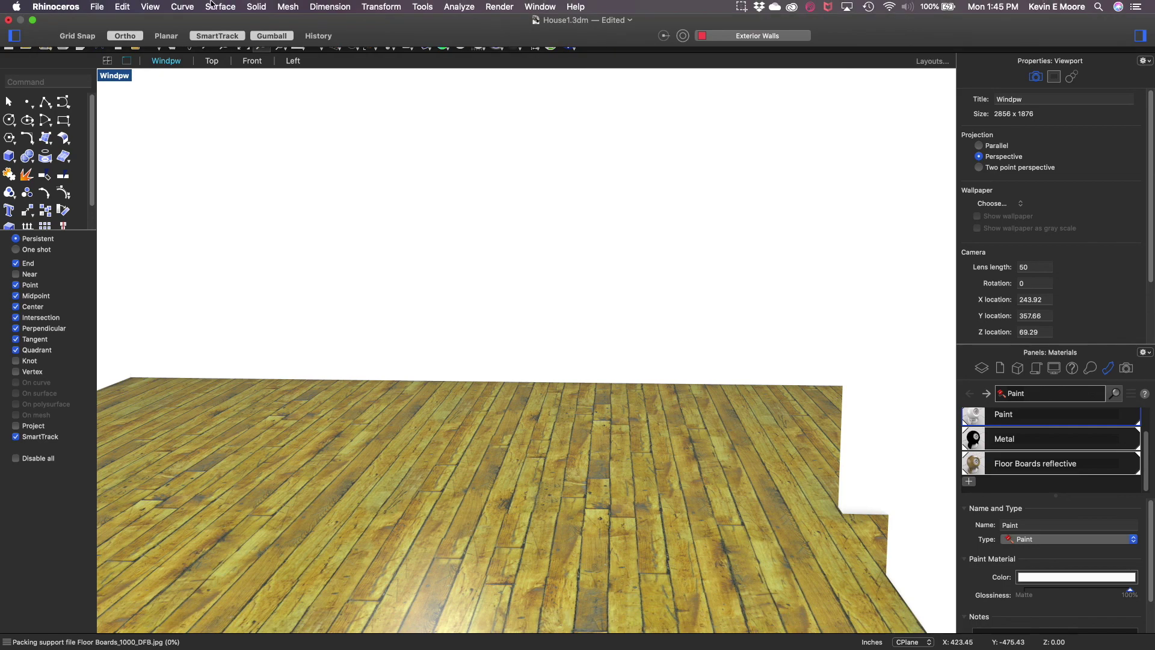
{"action": "left_click", "coordinate": [149, 6]}
{"action": "mouse_move", "coordinate": [157, 163]}
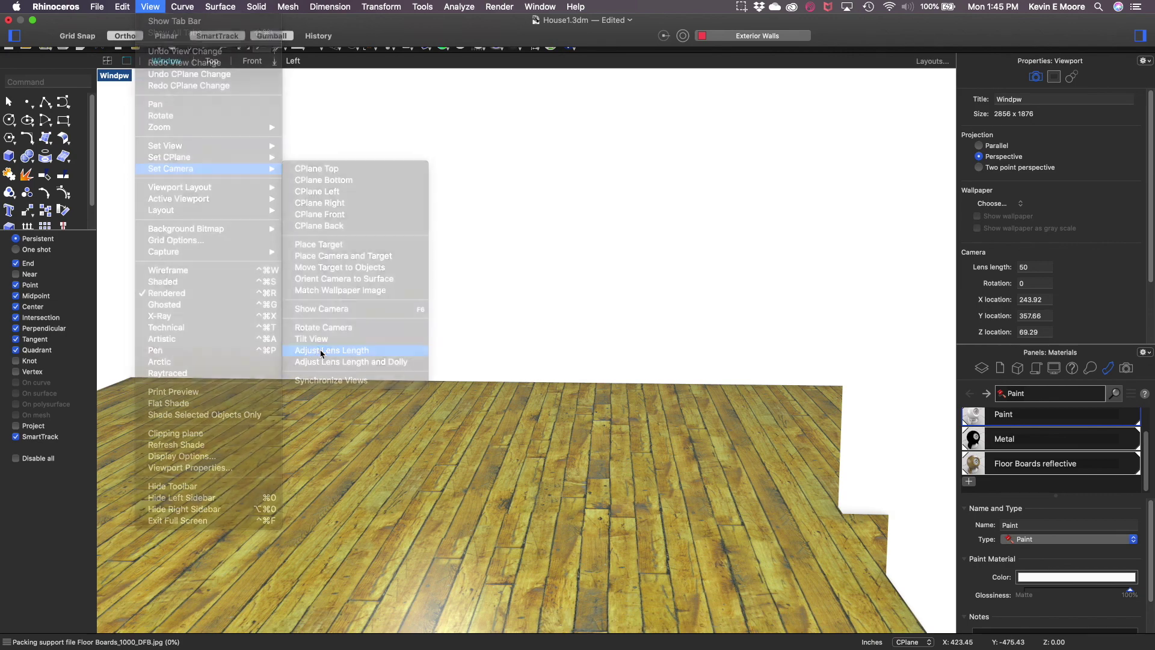
{"action": "left_click", "coordinate": [320, 351]}
{"action": "left_click_drag", "start_coordinate": [458, 248], "coordinate": [454, 264]}
{"action": "key", "text": "Return"}
{"action": "mouse_move", "coordinate": [464, 312]}
{"action": "right_mouse_down"}
{"action": "mouse_move", "coordinate": [480, 313]}
{"action": "mouse_move", "coordinate": [233, 313]}
{"action": "mouse_move", "coordinate": [459, 311]}
{"action": "right_mouse_up"}
{"action": "right_click_drag", "start_coordinate": [491, 404], "coordinate": [583, 390]}
{"action": "right_click_drag", "start_coordinate": [772, 508], "coordinate": [447, 431]}
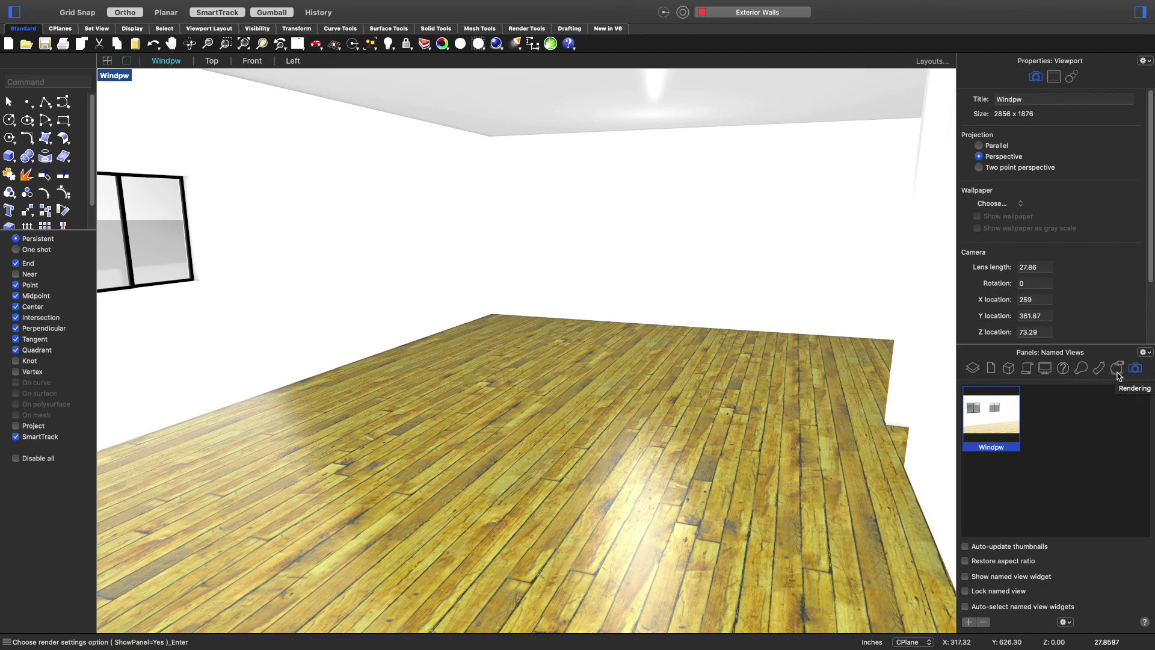
- Open the document's Render settings and reposition the settings window so its options fit on screen
{"action": "left_click", "coordinate": [1119, 369]}
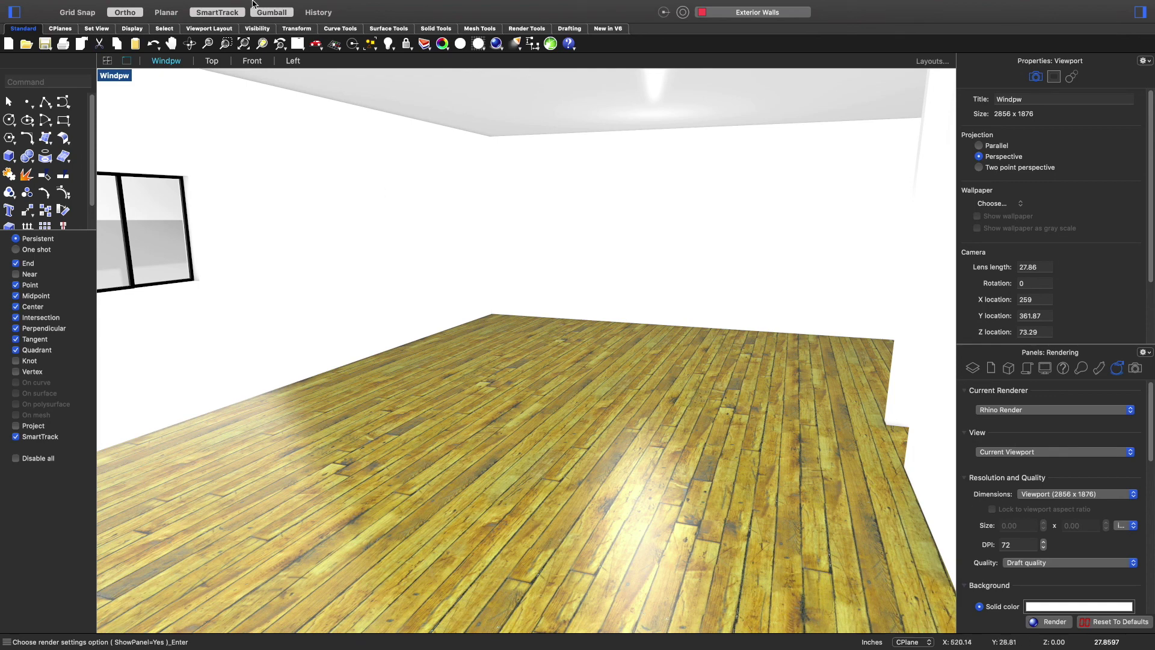
{"action": "mouse_move", "coordinate": [316, 4]}
{"action": "left_click", "coordinate": [500, 6]}
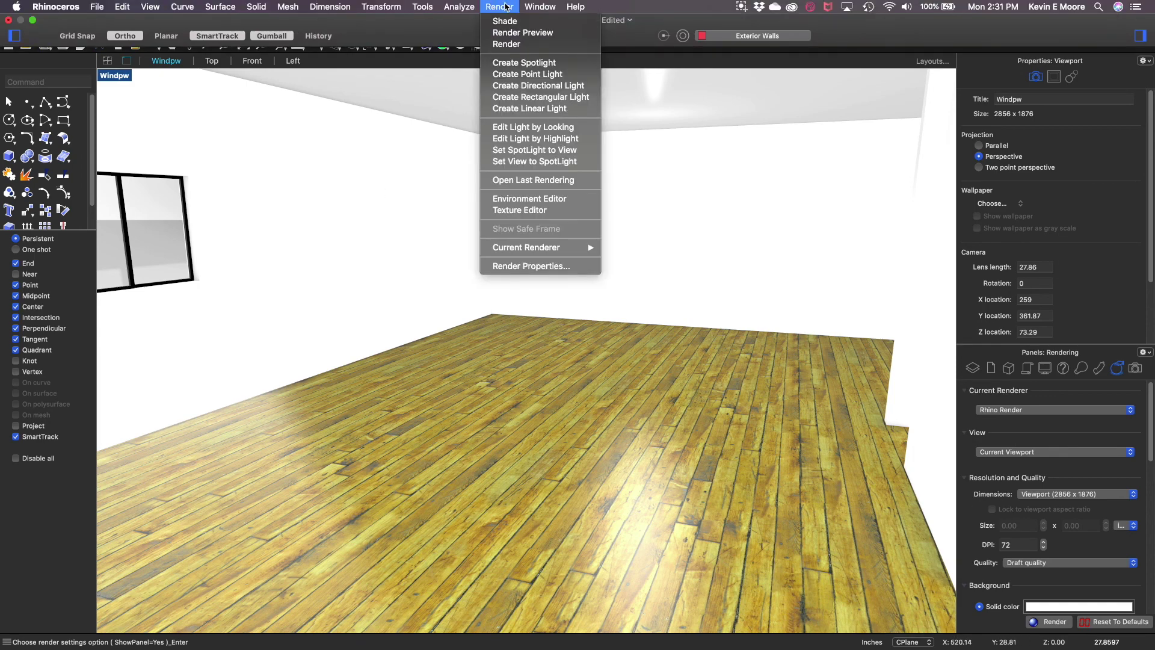
{"action": "left_click", "coordinate": [509, 266]}
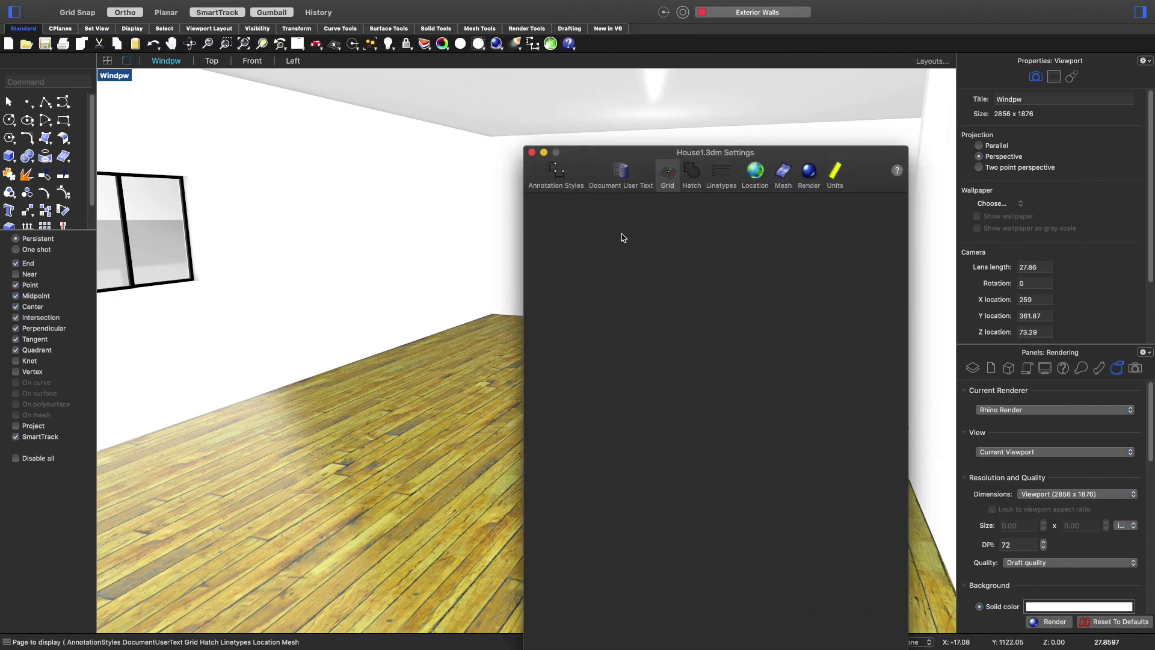
{"action": "left_click_drag", "start_coordinate": [860, 157], "coordinate": [768, 43]}
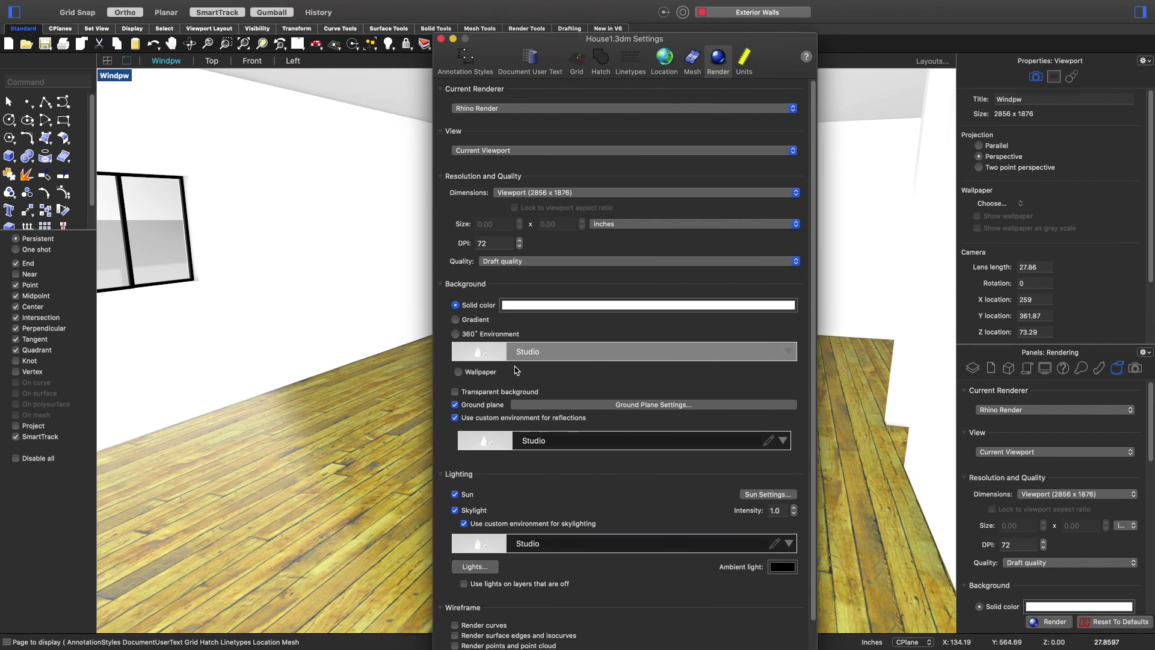
- Review the available renderer, view and dimension choices, keeping Rhino Render, Current Viewport and the Viewport dimensions
{"action": "left_click", "coordinate": [502, 109]}
{"action": "left_click", "coordinate": [504, 109]}
{"action": "left_click", "coordinate": [587, 108]}
{"action": "left_click", "coordinate": [586, 108]}
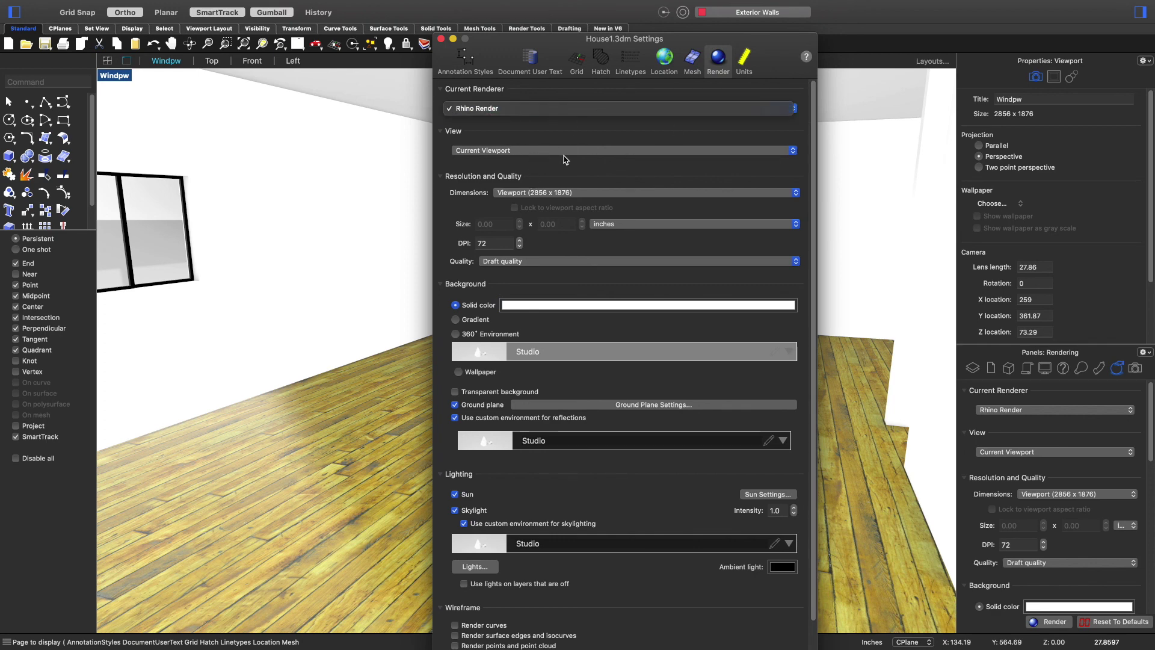
{"action": "left_click", "coordinate": [663, 155]}
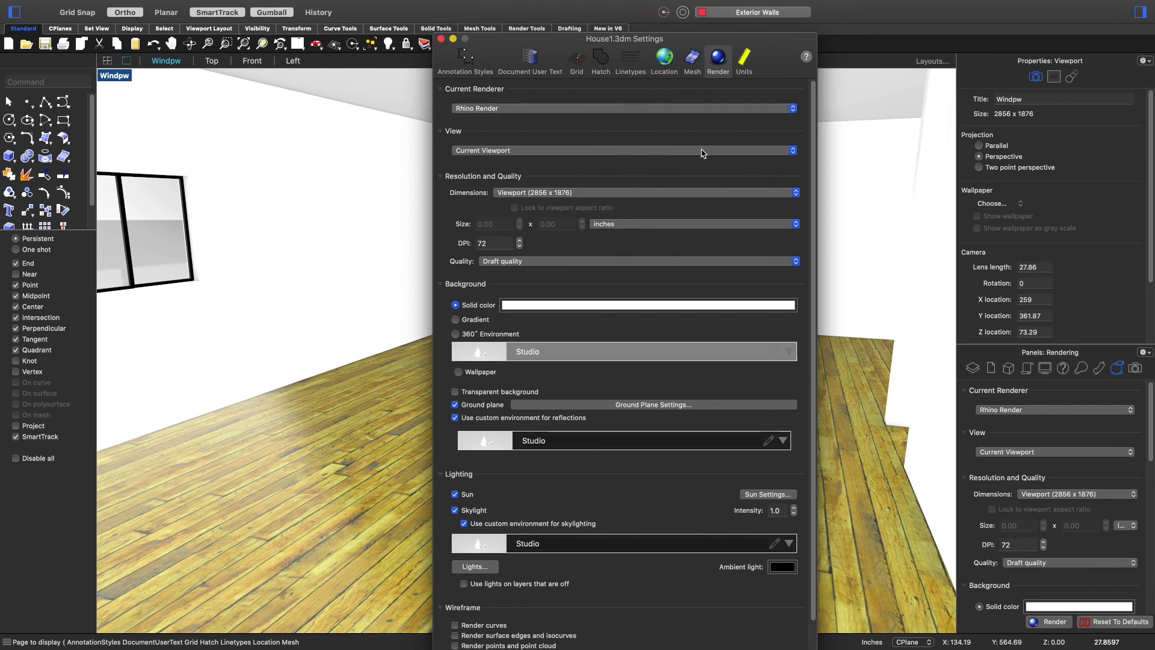
{"action": "left_click", "coordinate": [793, 155]}
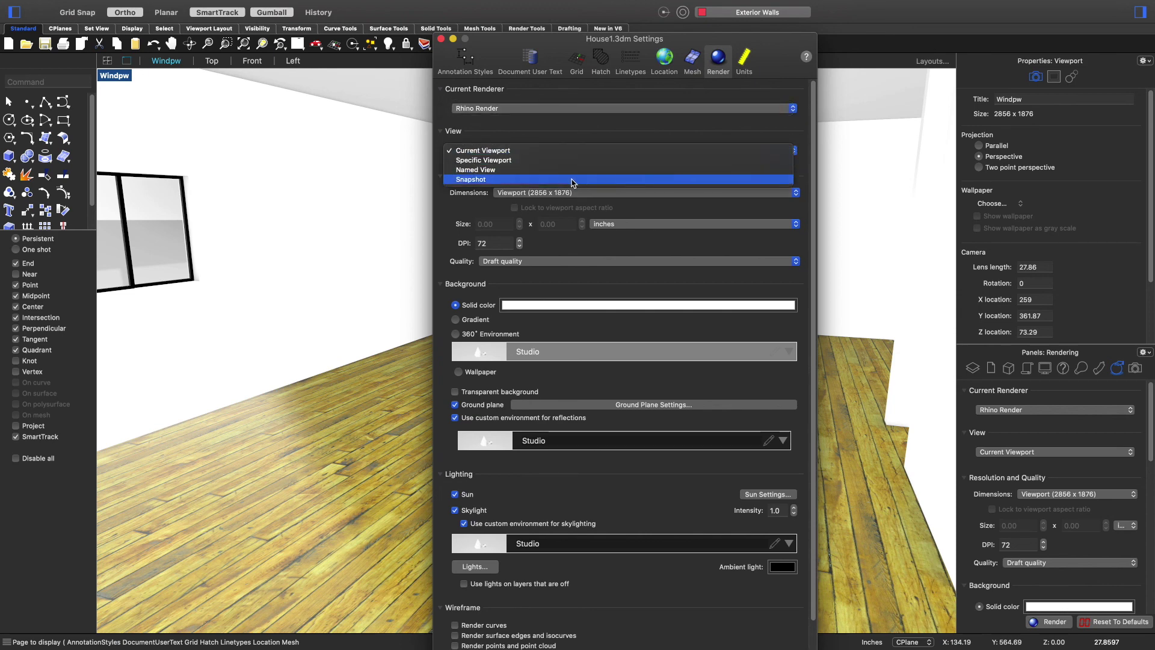
{"action": "left_click", "coordinate": [796, 152]}
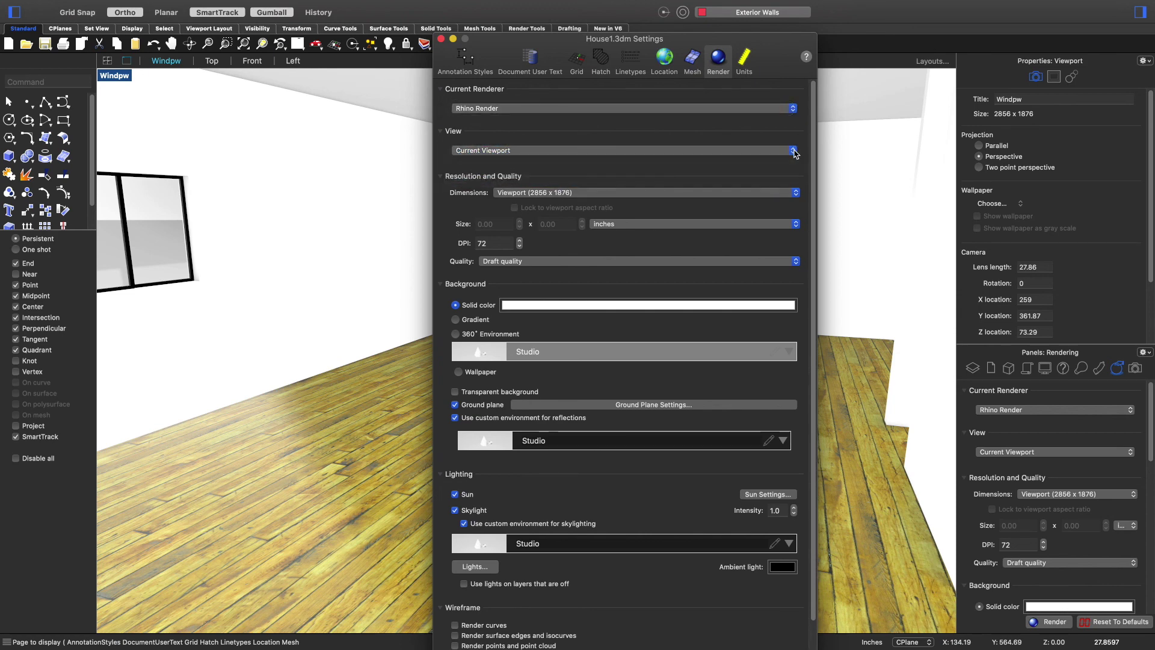
{"action": "left_click", "coordinate": [557, 194]}
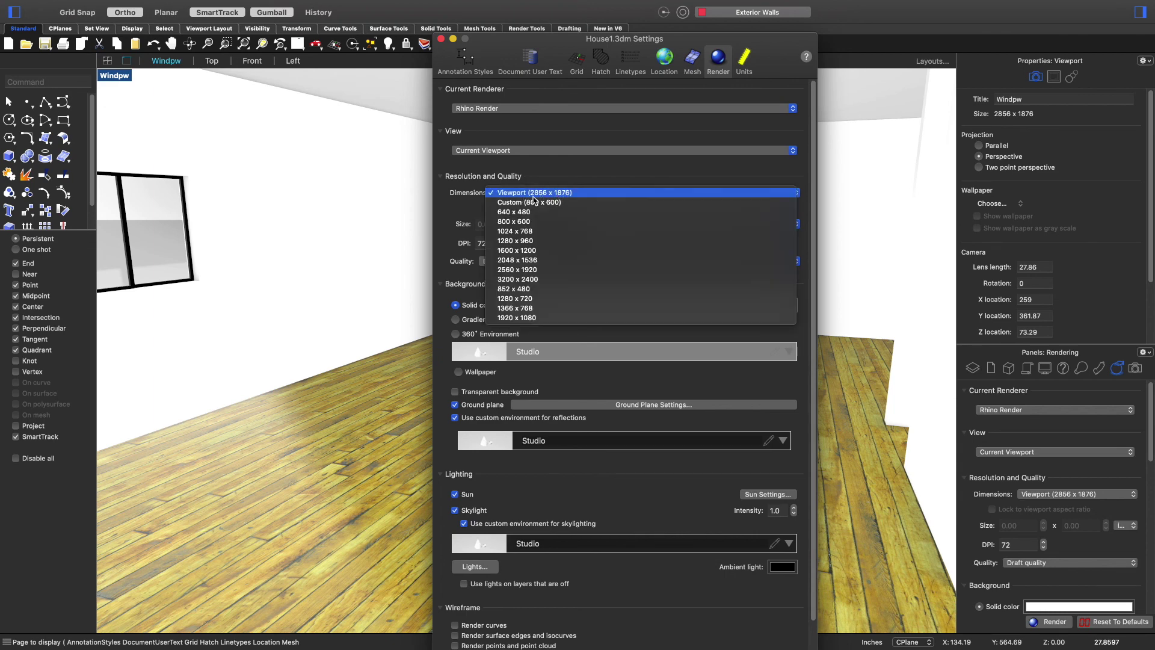
{"action": "left_click", "coordinate": [553, 196]}
{"action": "left_click", "coordinate": [545, 195]}
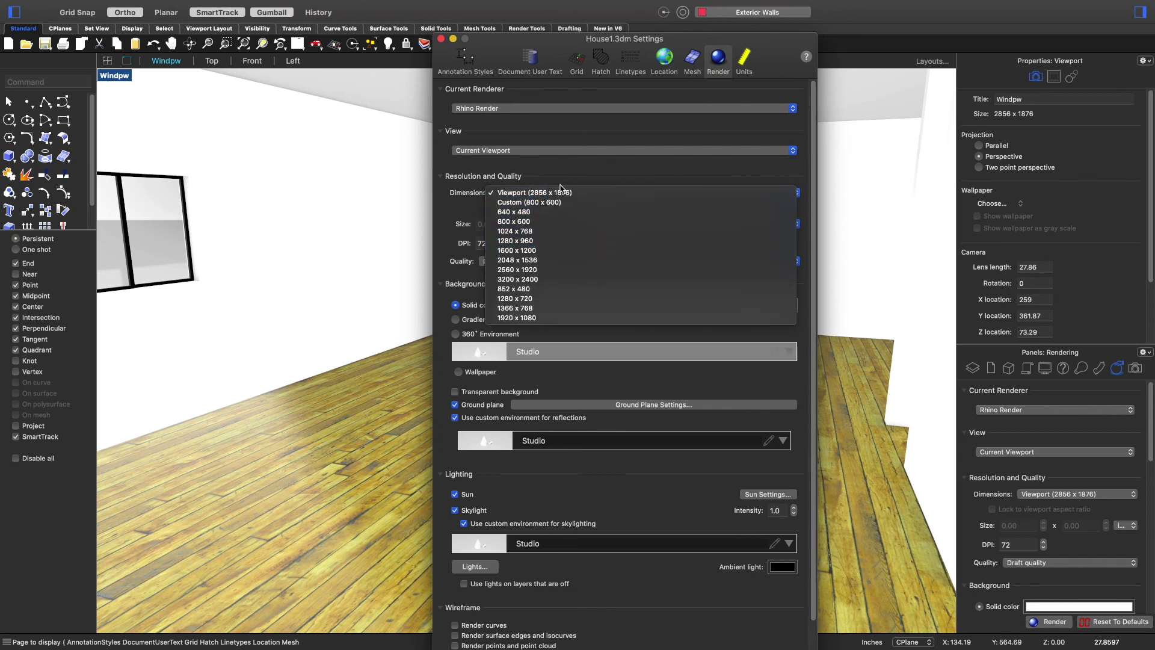
{"action": "left_click", "coordinate": [554, 192]}
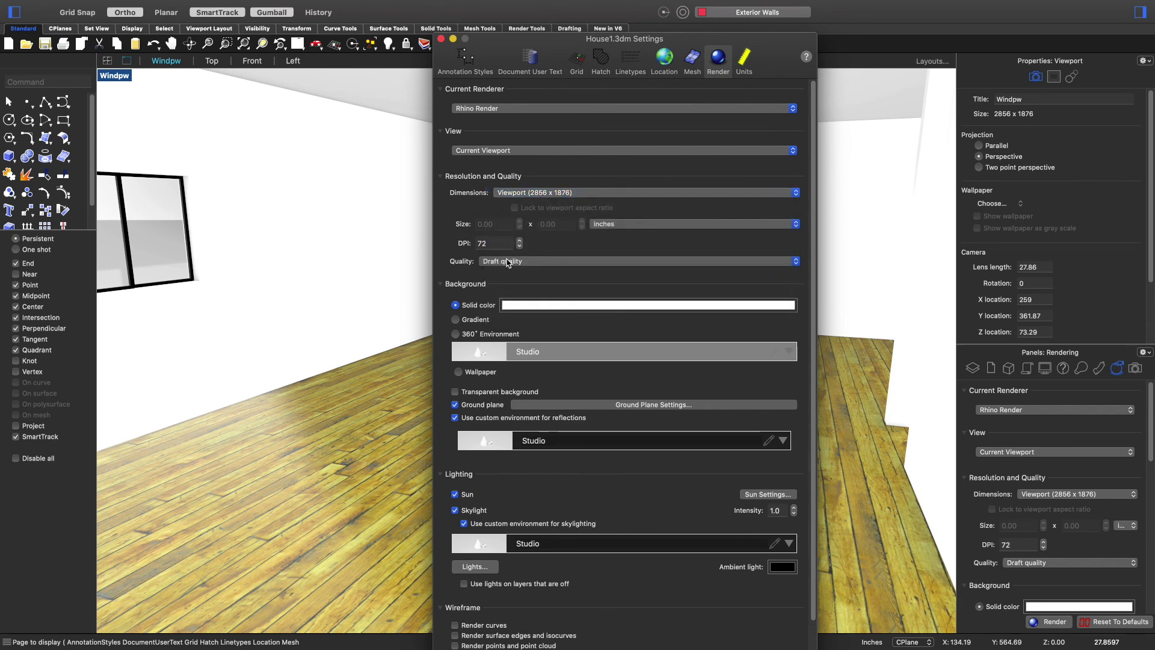
- Set the render resolution to 300 DPI and the dimensions to Viewport (2856 x 1876)
{"action": "double_click", "coordinate": [494, 244]}
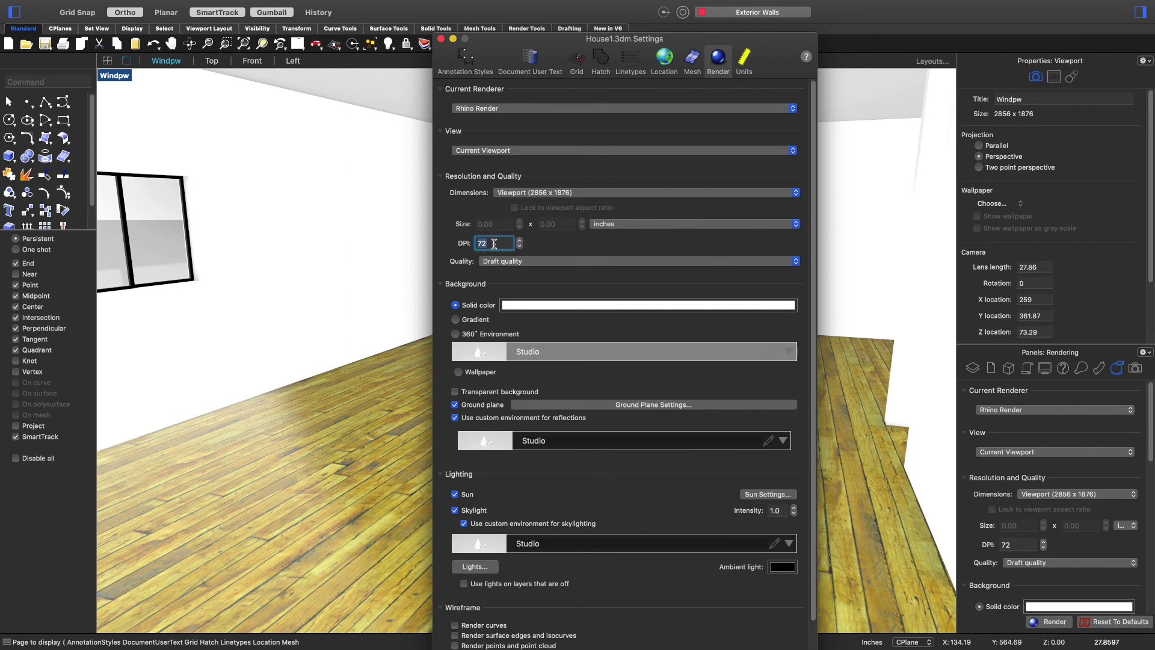
{"action": "type", "text": "300"}
{"action": "left_click", "coordinate": [572, 194]}
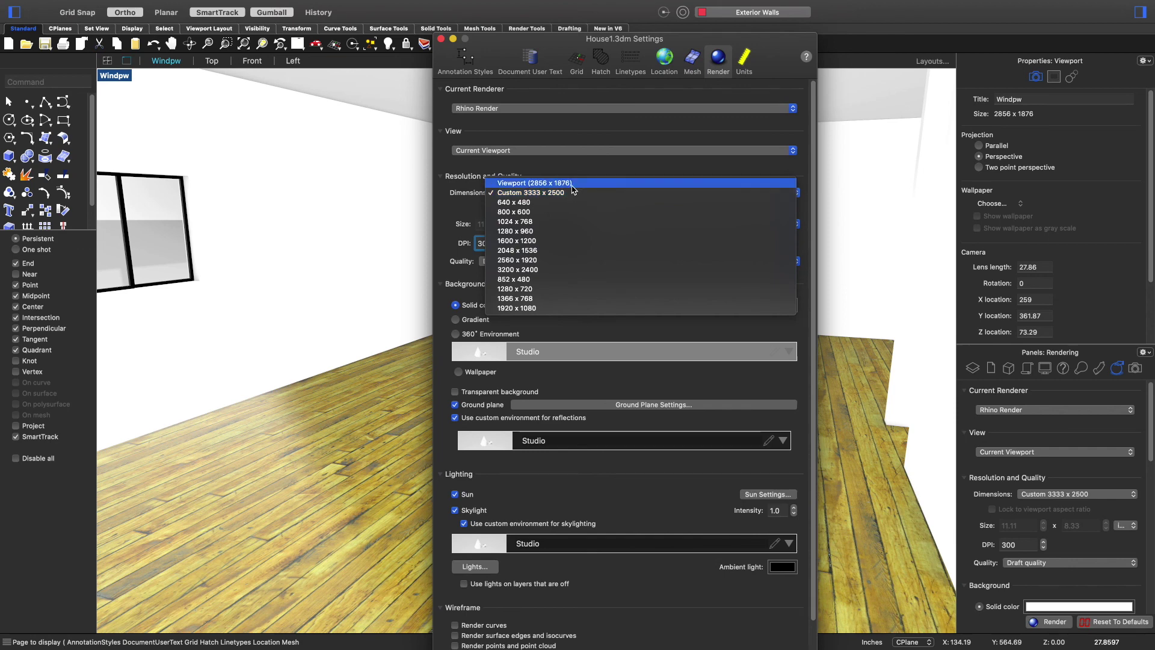
{"action": "left_click", "coordinate": [572, 183]}
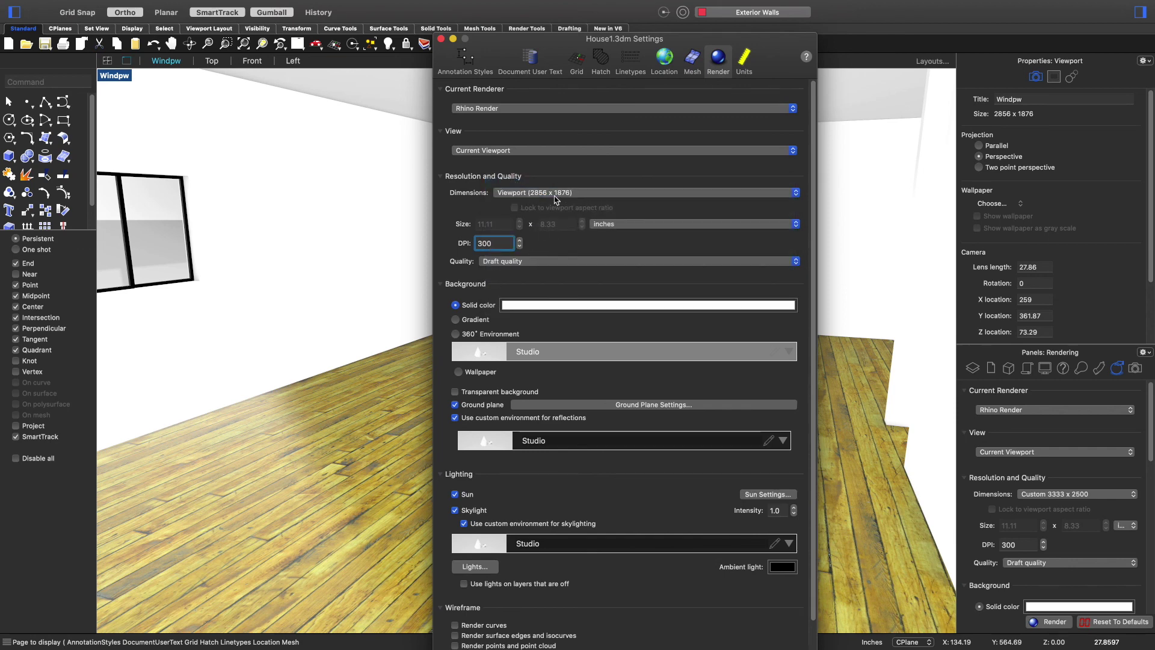
{"action": "left_click", "coordinate": [537, 195]}
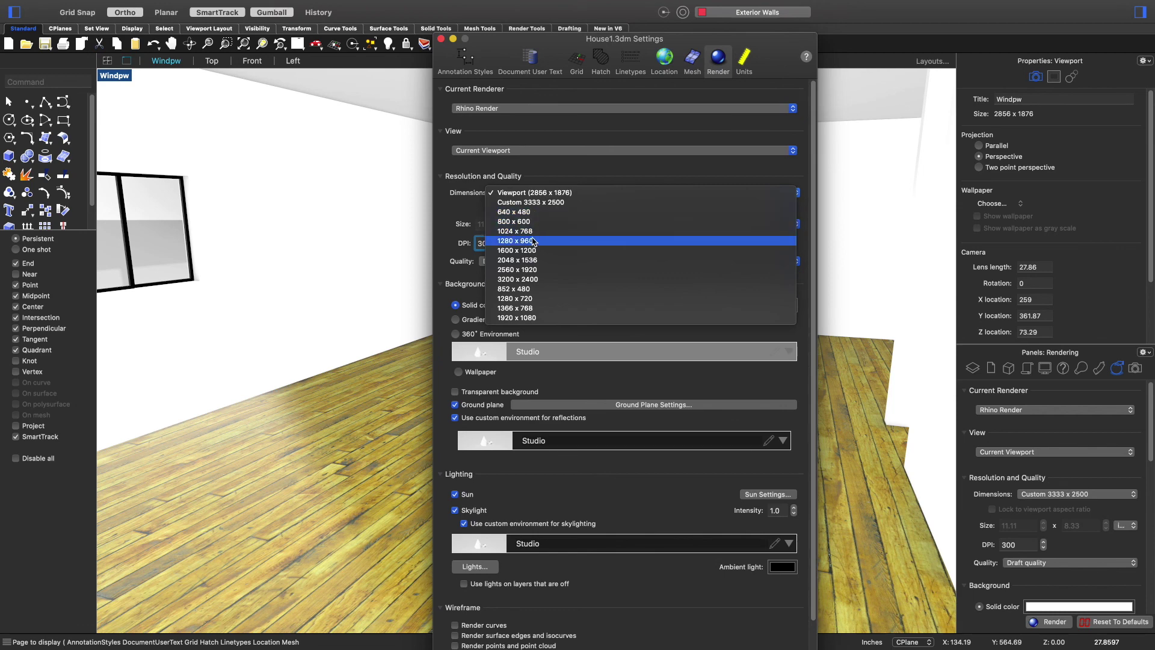
{"action": "left_click", "coordinate": [537, 192]}
- Set the render quality to Final quality, keeping the Viewport dimensions
{"action": "left_click", "coordinate": [521, 264]}
{"action": "left_click", "coordinate": [515, 283]}
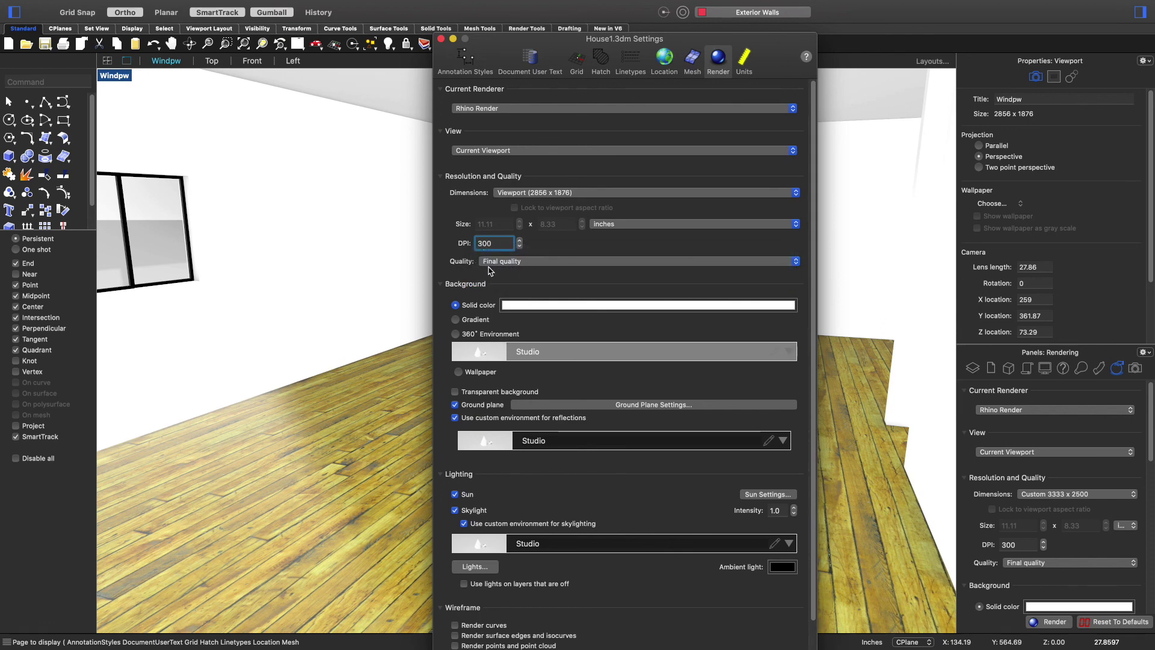
{"action": "left_click", "coordinate": [529, 260]}
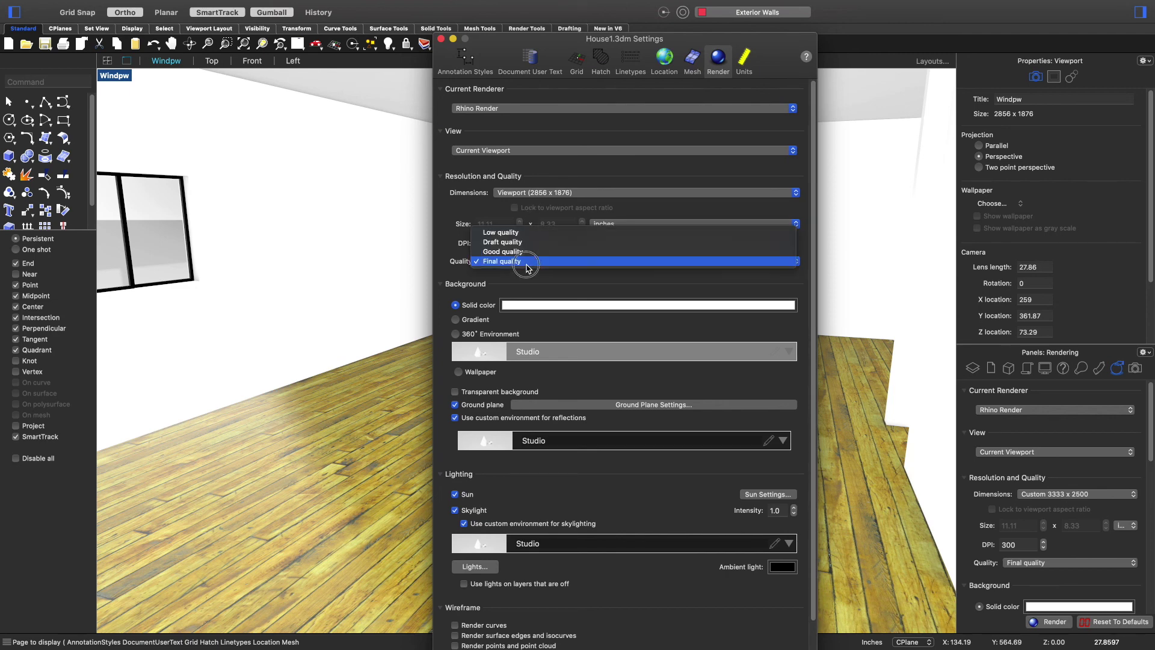
{"action": "left_click", "coordinate": [537, 282]}
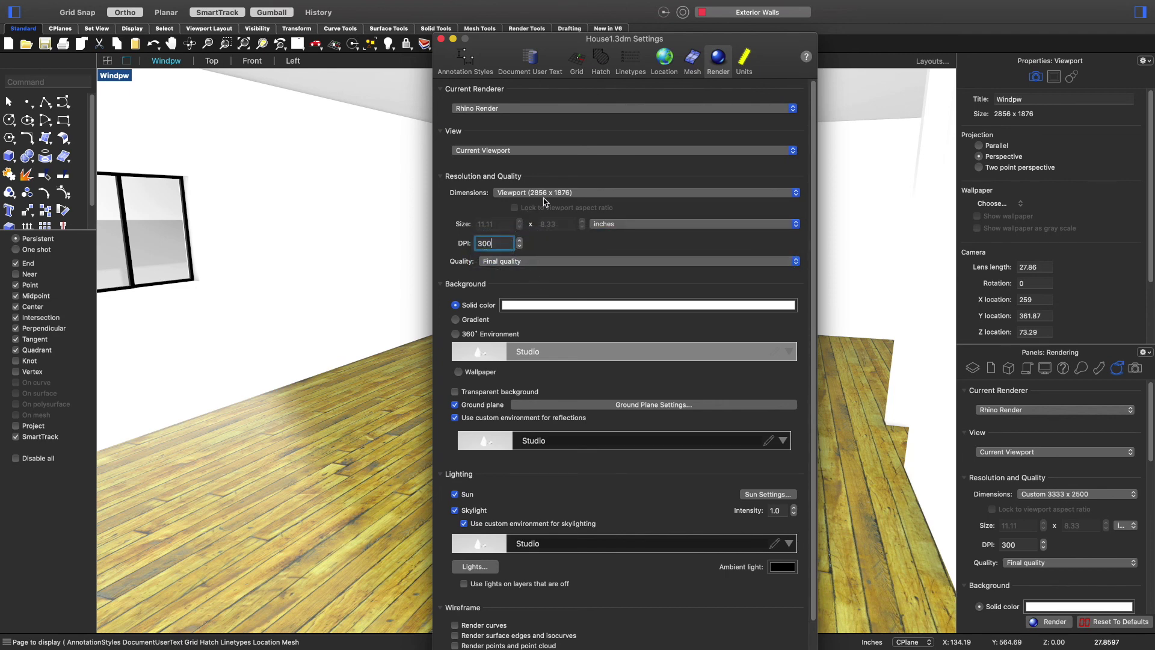
{"action": "left_click", "coordinate": [530, 193]}
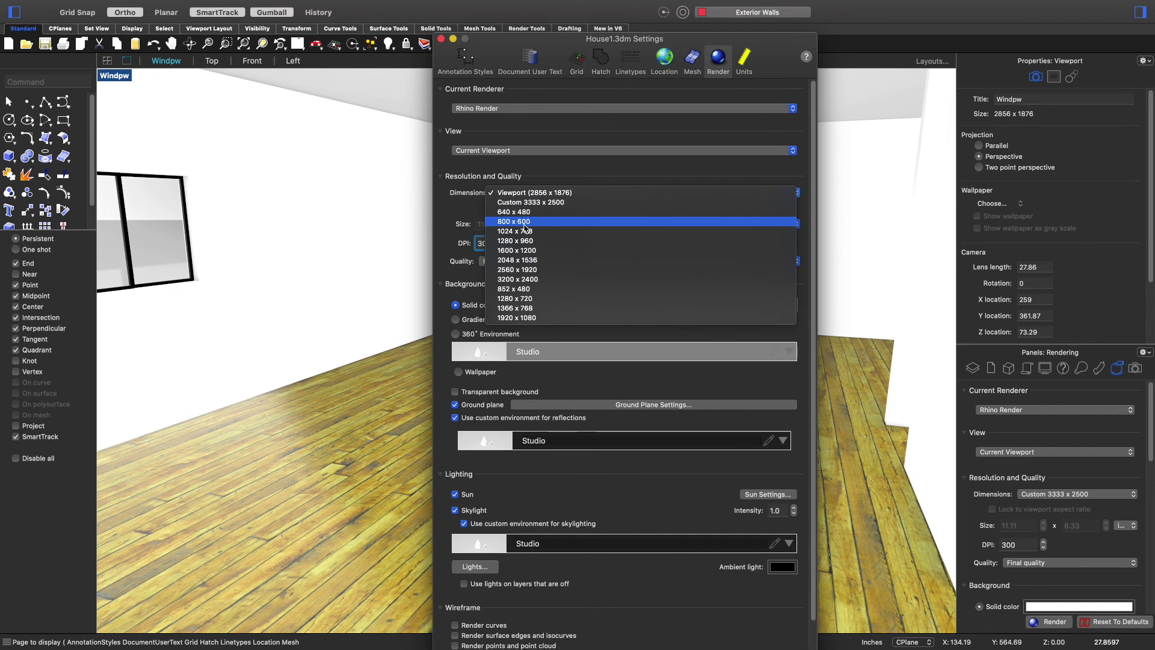
{"action": "left_click", "coordinate": [523, 193]}
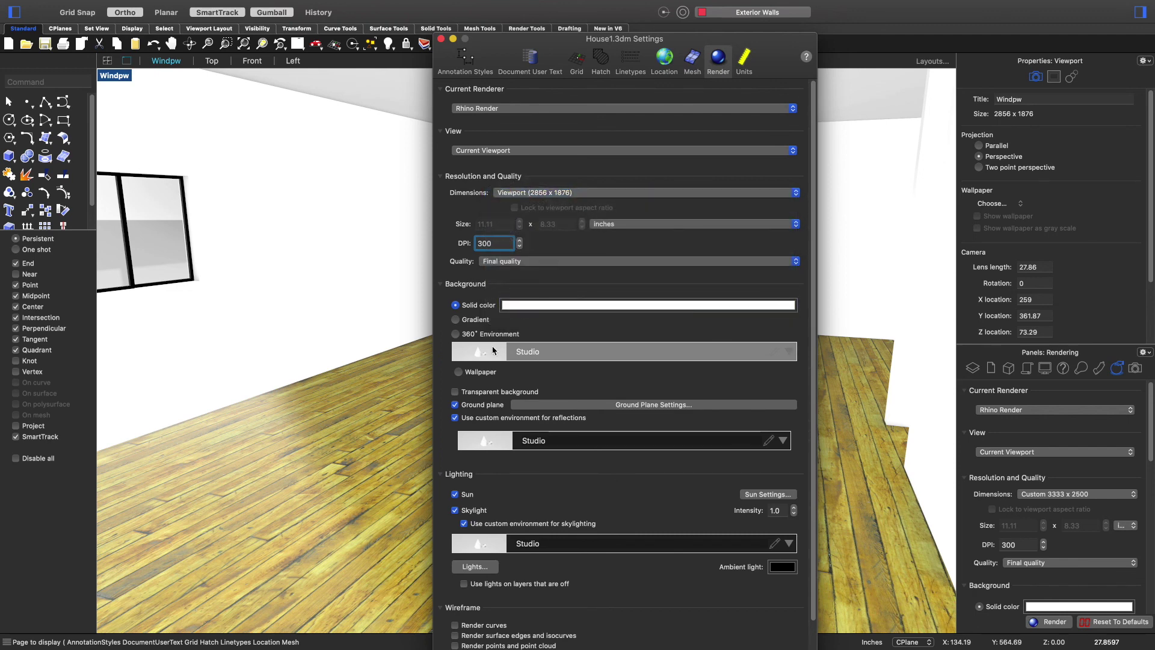
- Switch the render background to Gradient and make its first color Cyan
{"action": "left_click", "coordinate": [457, 321]}
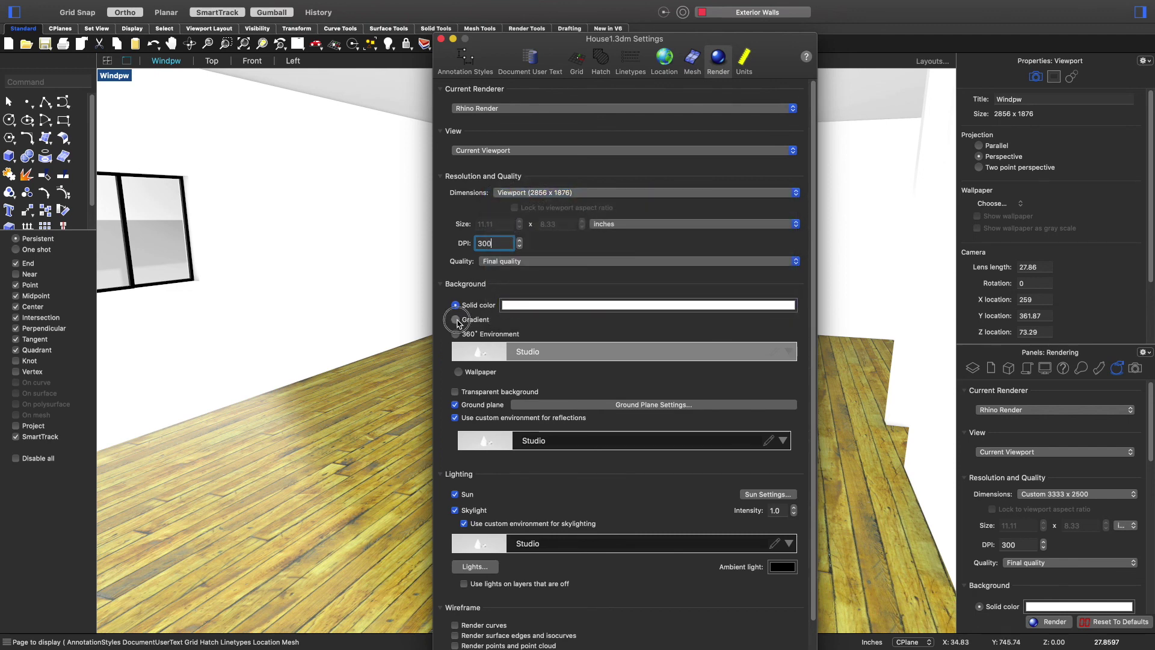
{"action": "left_click", "coordinate": [538, 307]}
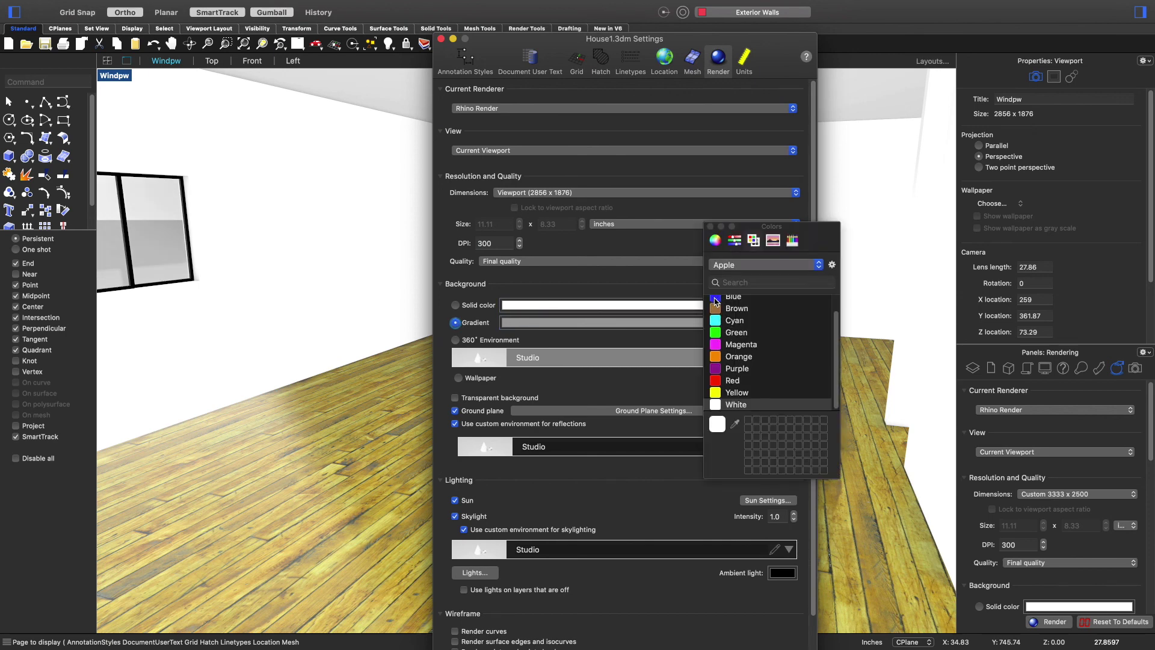
{"action": "left_click", "coordinate": [719, 320]}
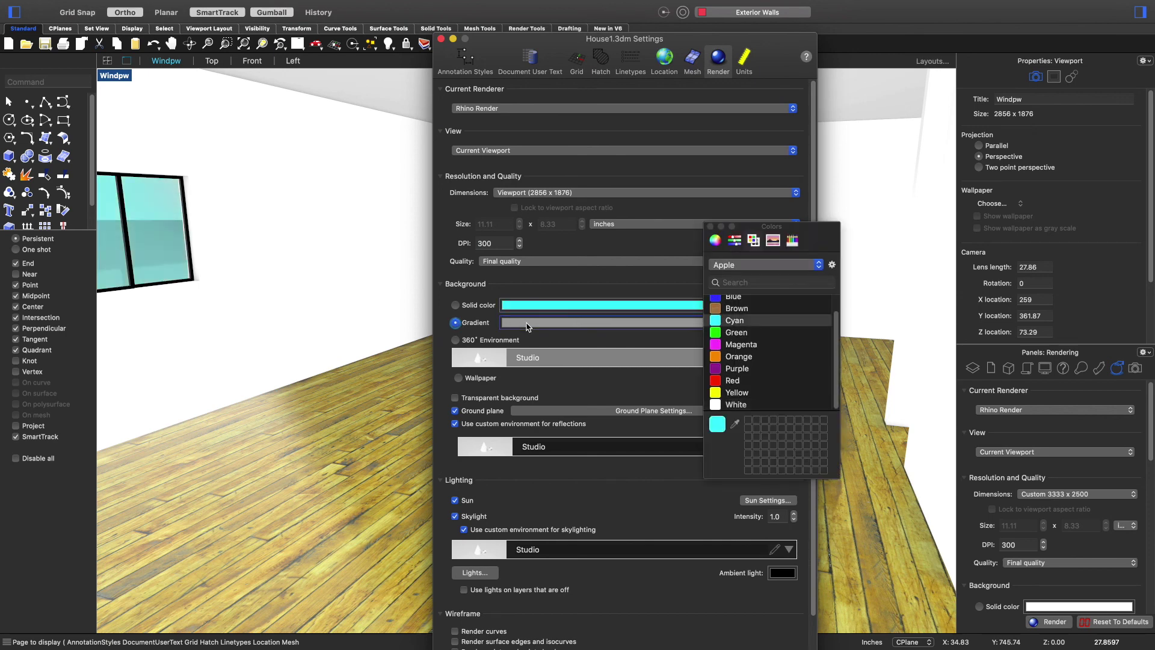
- Darken and desaturate the gradient background's first color to a muted teal using the color wheel
{"action": "left_click", "coordinate": [529, 324]}
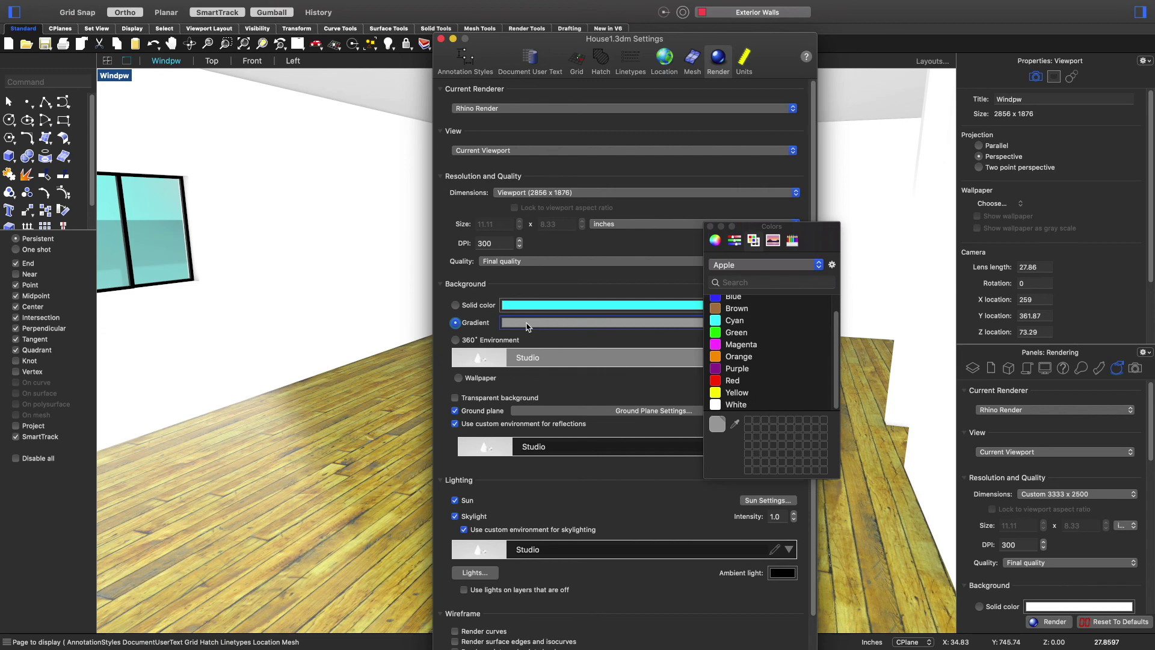
{"action": "left_click", "coordinate": [611, 307]}
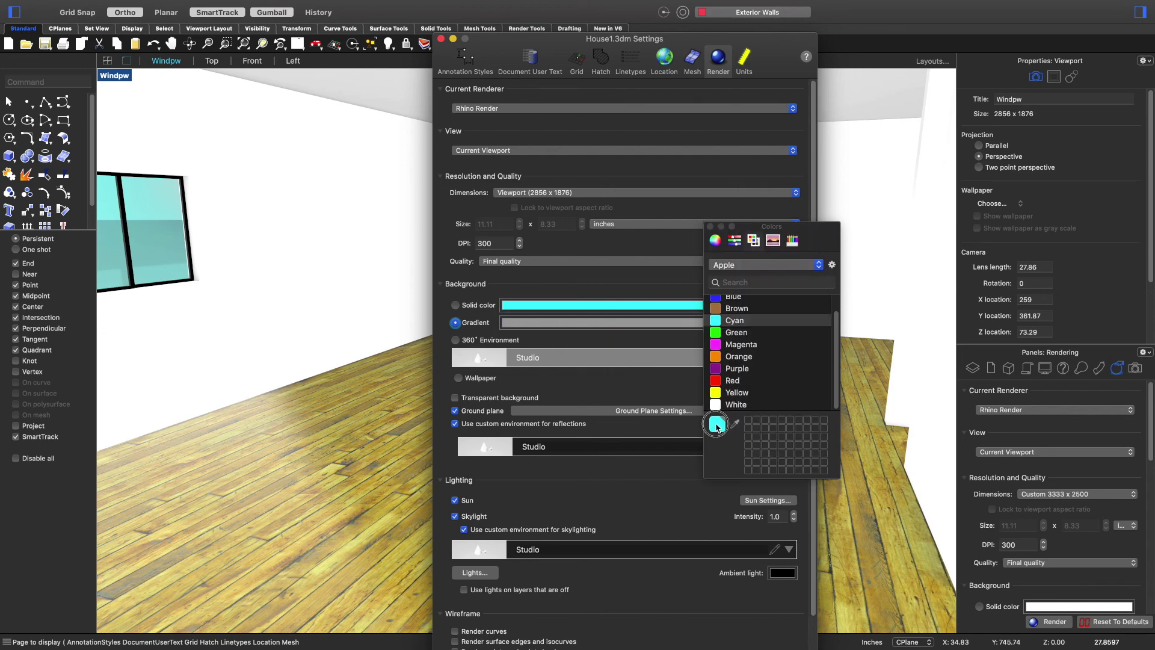
{"action": "left_click", "coordinate": [715, 241]}
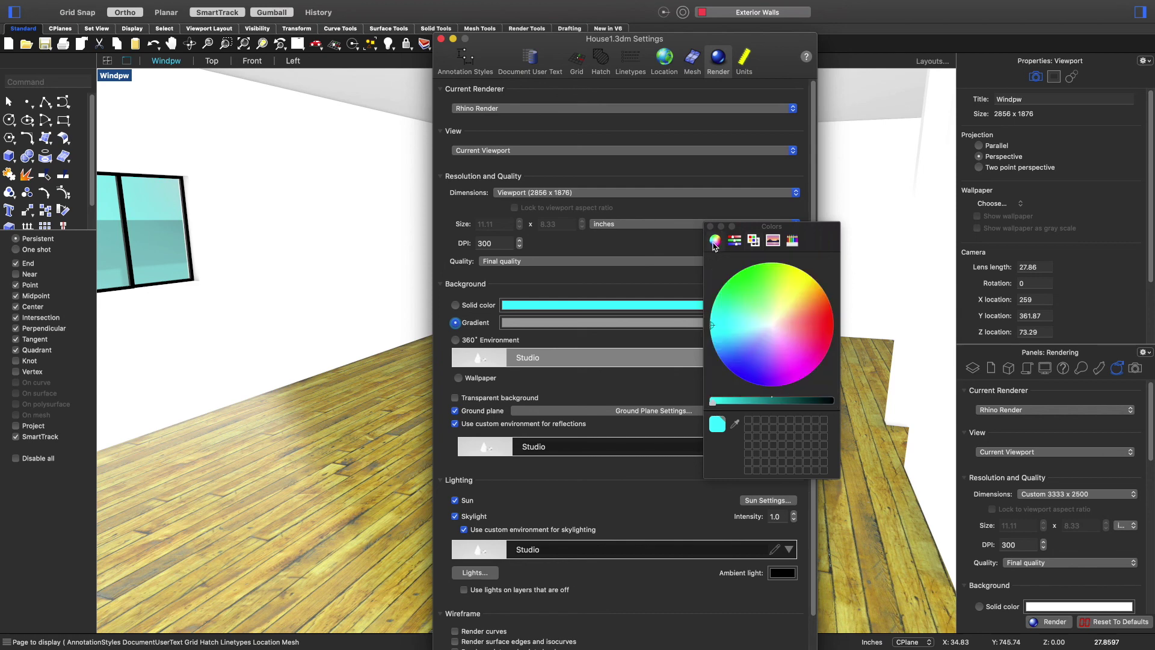
{"action": "left_click", "coordinate": [726, 403]}
{"action": "left_click_drag", "start_coordinate": [727, 406], "coordinate": [762, 408]}
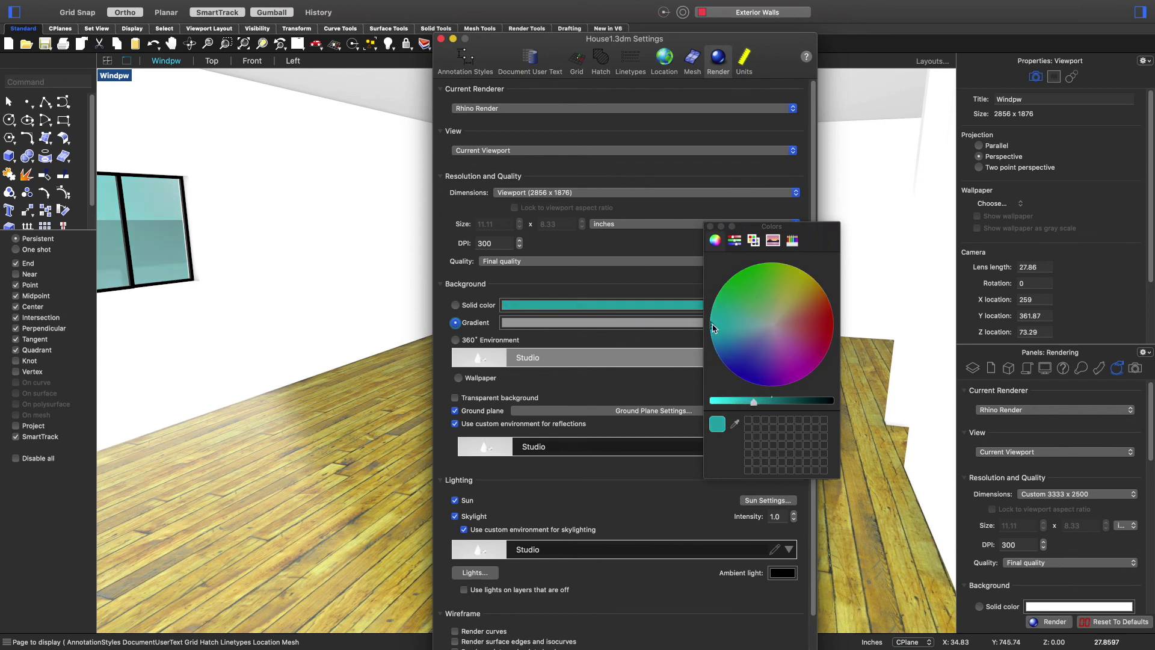
{"action": "left_click_drag", "start_coordinate": [722, 323], "coordinate": [765, 317]}
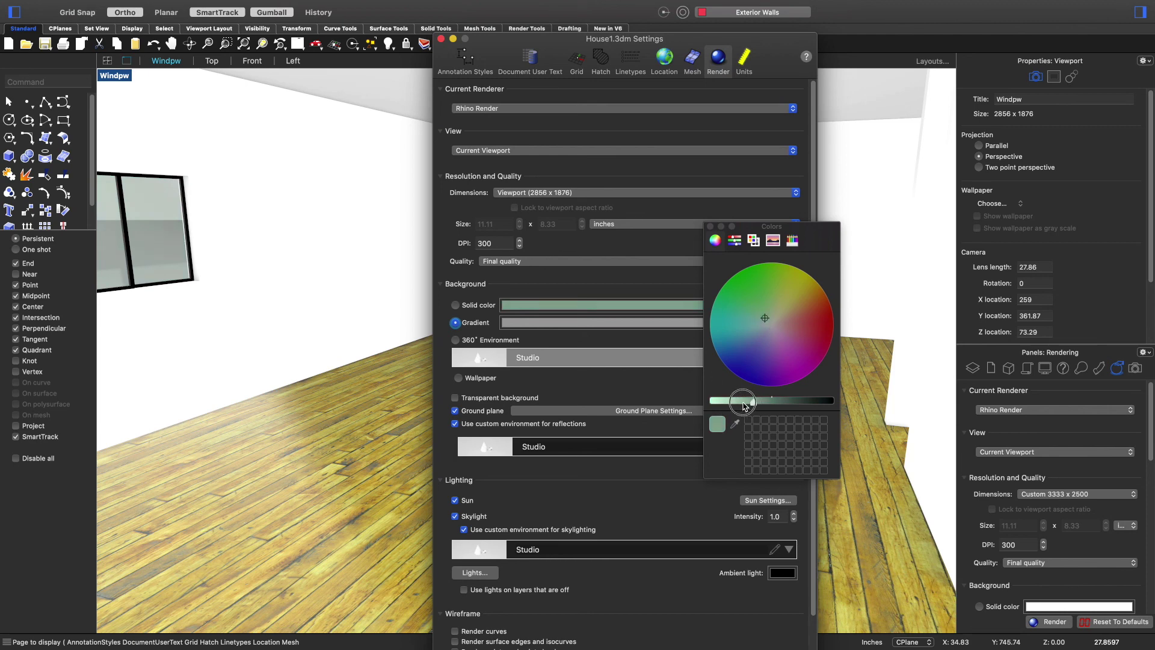
{"action": "left_click_drag", "start_coordinate": [765, 326], "coordinate": [752, 322]}
{"action": "left_click", "coordinate": [546, 345]}
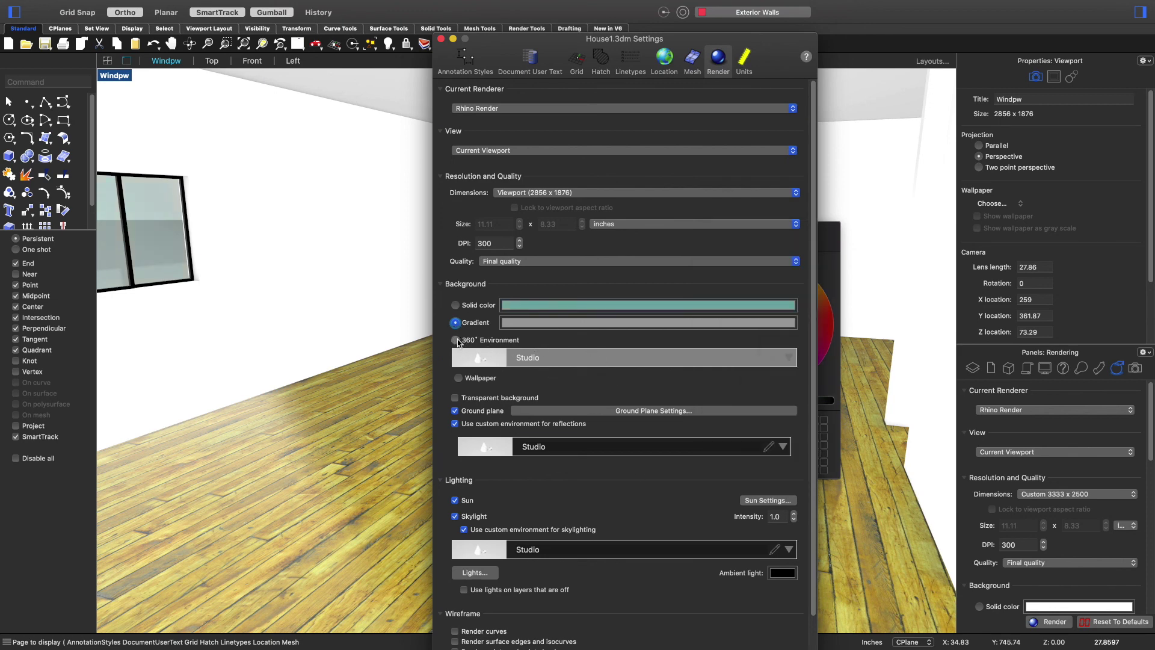
- Use a 360° Environment background set to No environment, and set the custom reflection environment to No environment
{"action": "left_click", "coordinate": [456, 340]}
{"action": "left_click", "coordinate": [790, 346]}
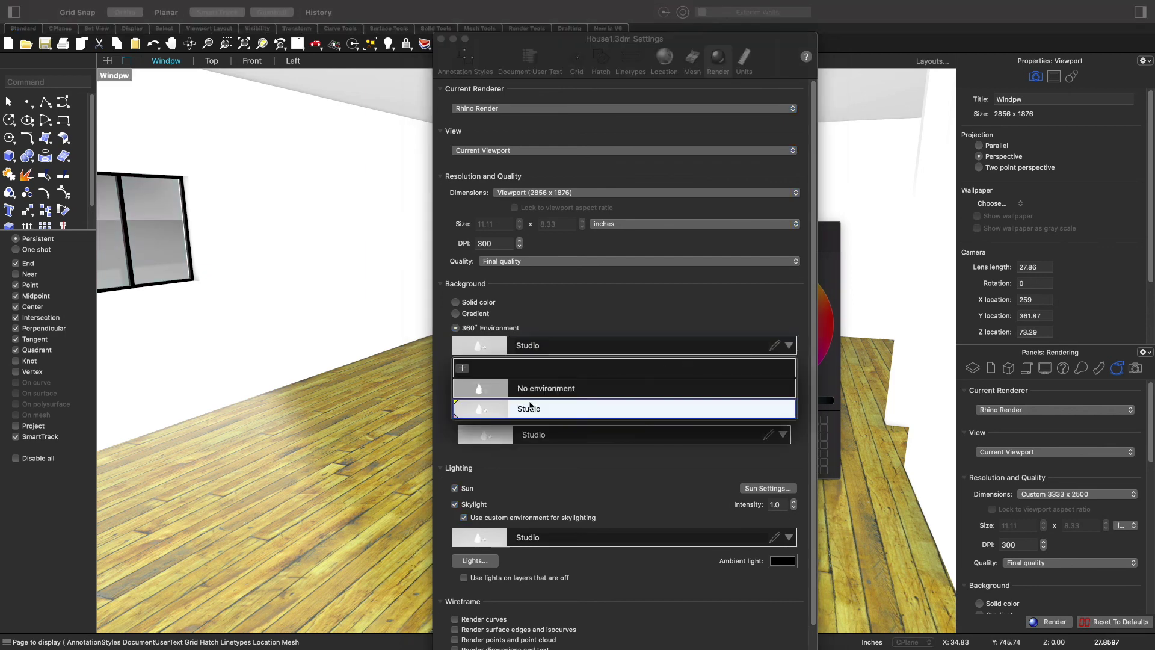
{"action": "left_click", "coordinate": [475, 391]}
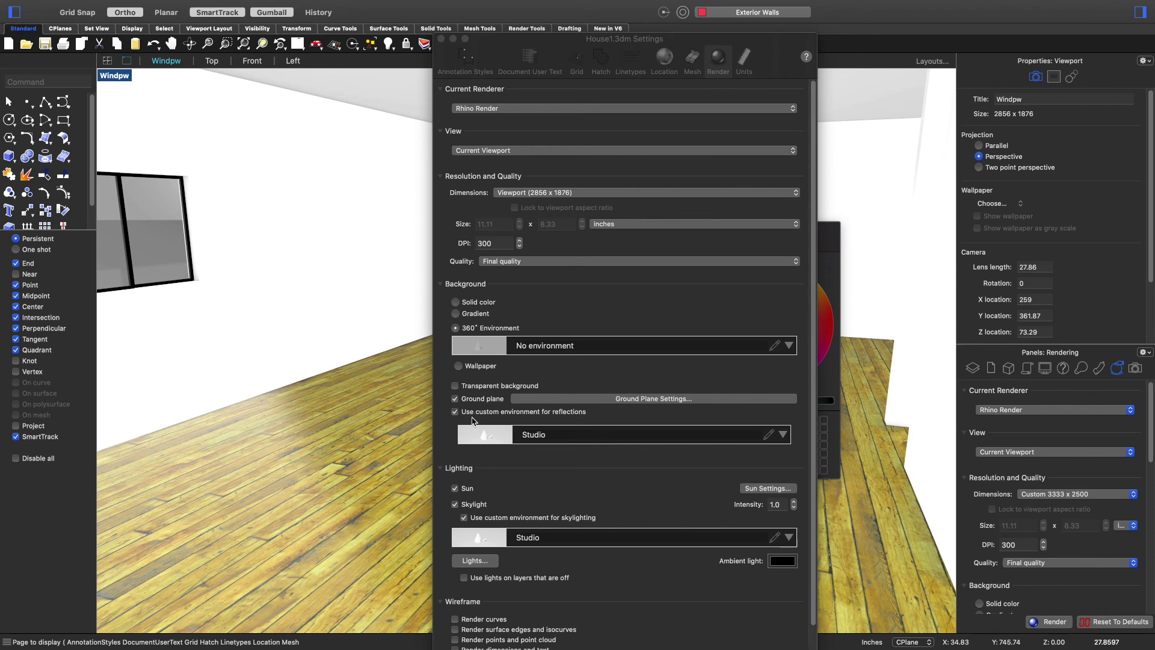
{"action": "left_click", "coordinate": [784, 440]}
{"action": "left_click", "coordinate": [784, 435]}
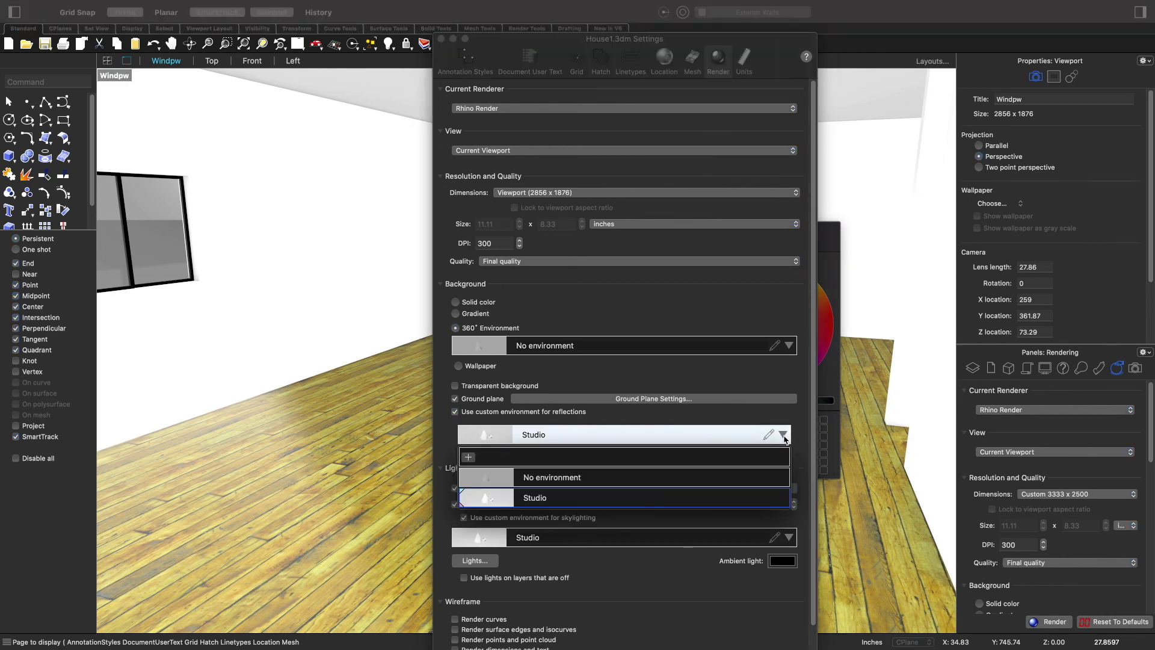
{"action": "left_click", "coordinate": [560, 482]}
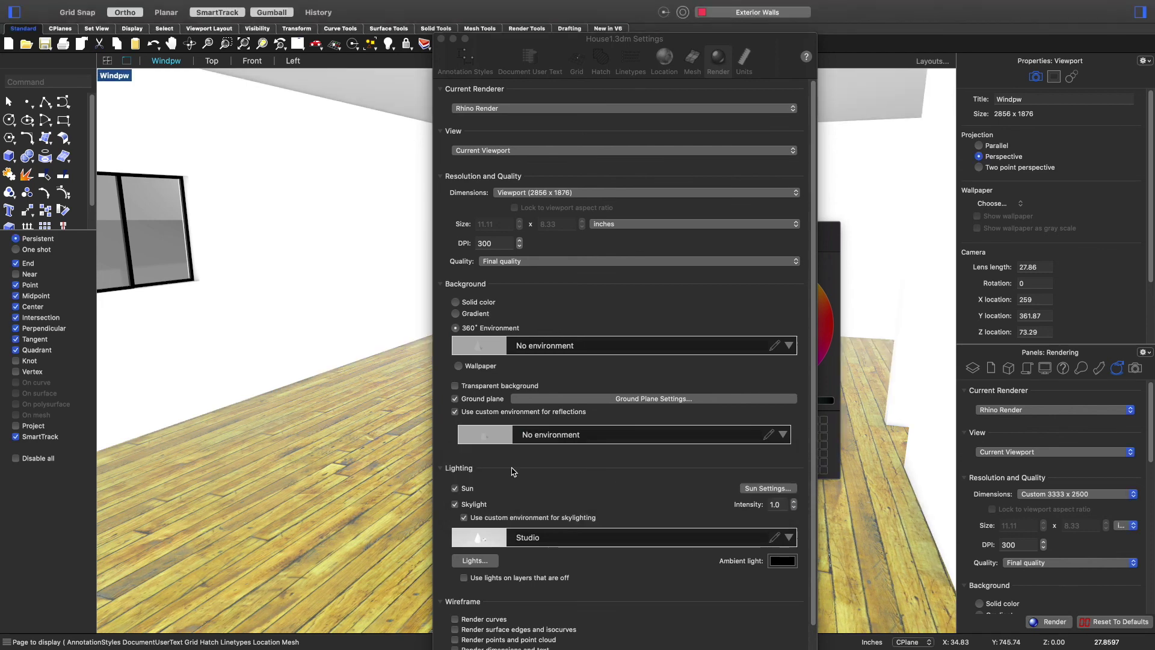
- Open the sun settings and place the sun location on the west coast of North America on the map
{"action": "left_click", "coordinate": [761, 489]}
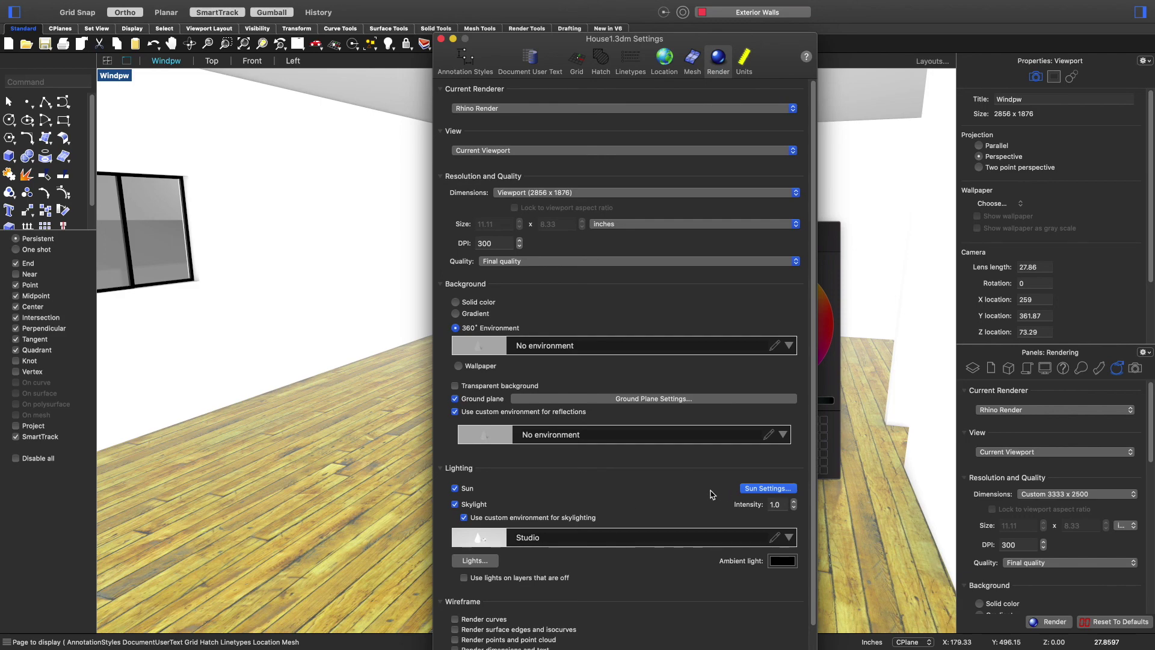
{"action": "left_click", "coordinate": [764, 489]}
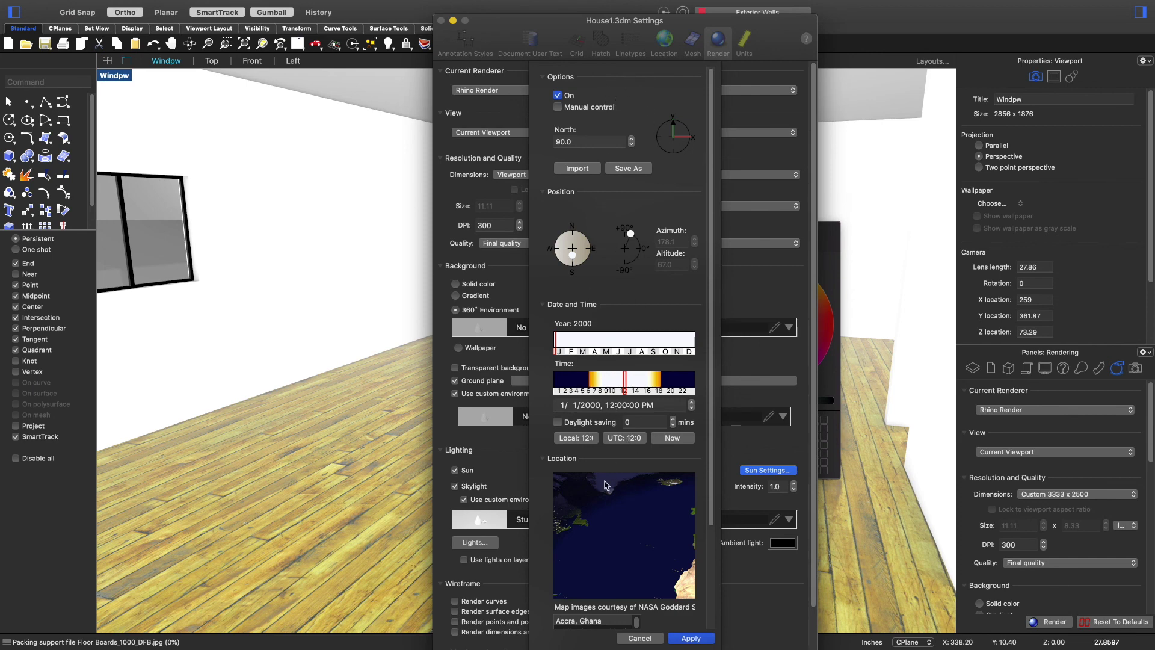
{"action": "scroll", "coordinate": [608, 505], "scroll_direction": "left", "scroll_amount": 5}
{"action": "scroll", "coordinate": [604, 525], "scroll_direction": "left", "scroll_amount": 5}
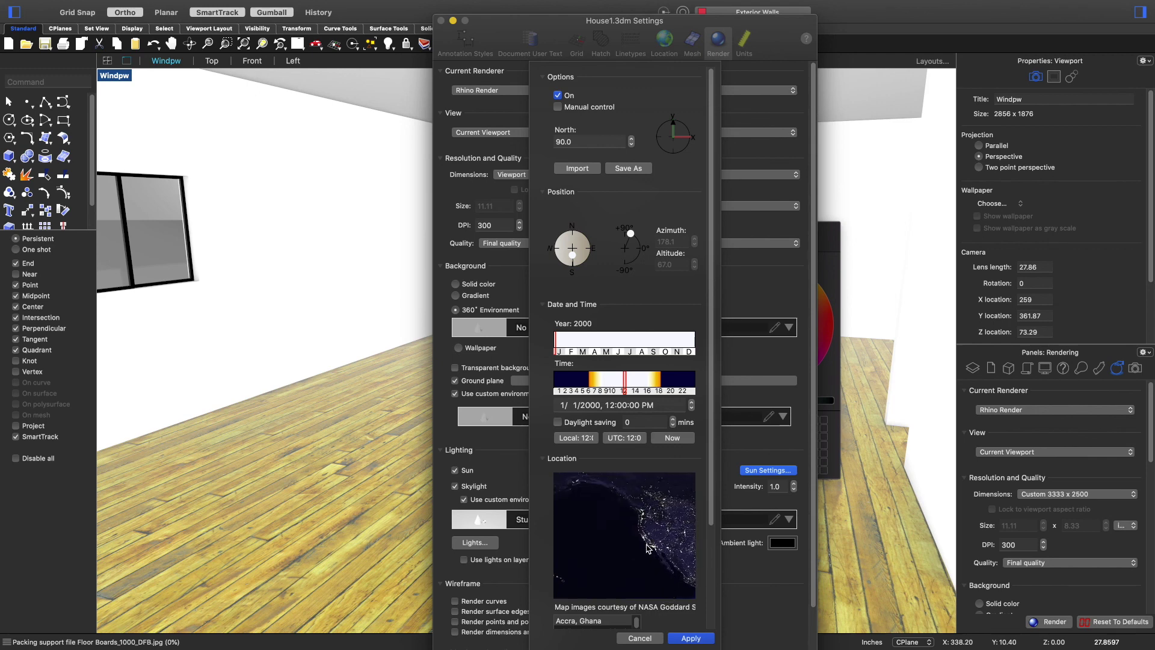
{"action": "left_click", "coordinate": [648, 546]}
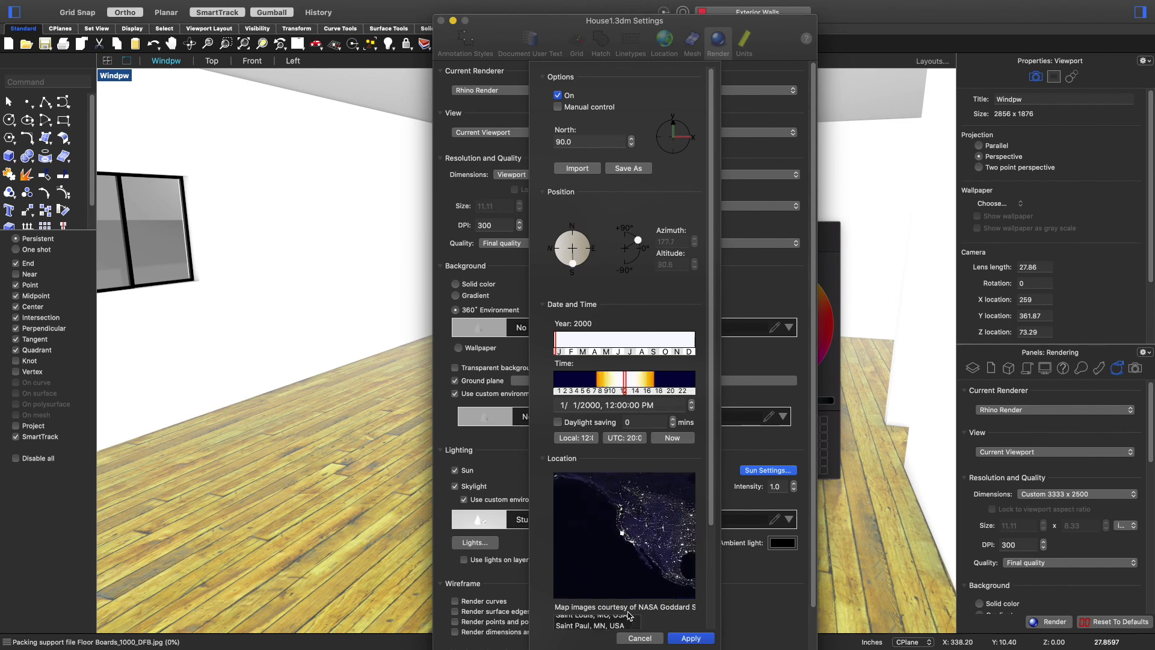
- Refine the sun location on the map to California, at latitude 36.0 and longitude -119.8
{"action": "scroll", "coordinate": [638, 560], "scroll_direction": "down", "scroll_amount": 5}
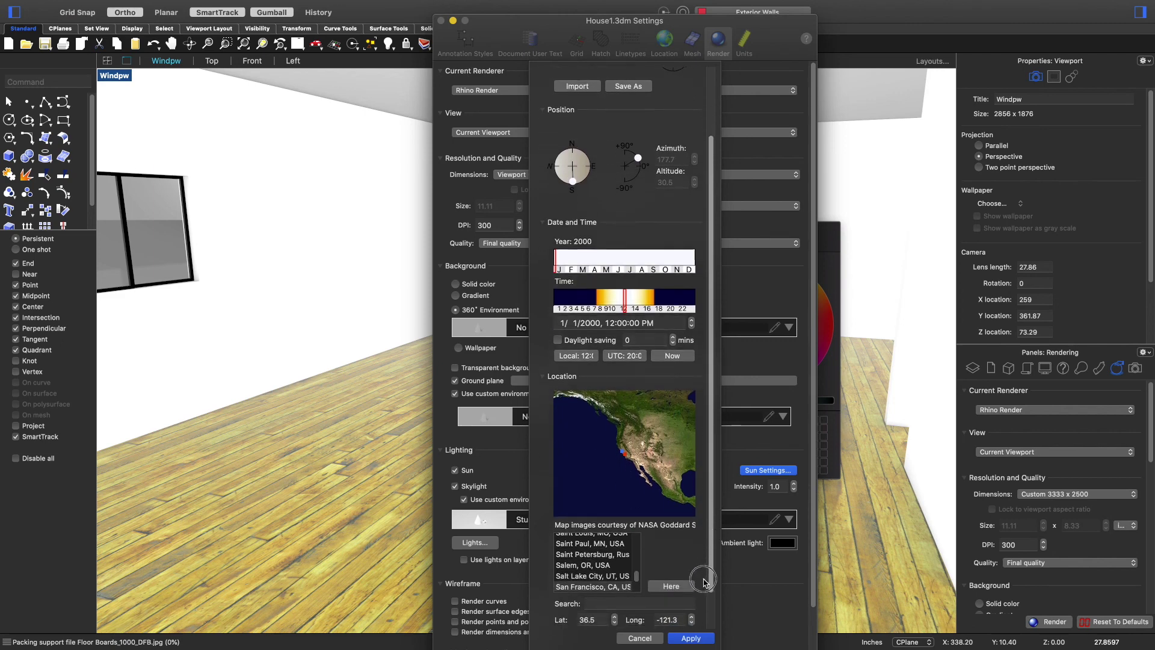
{"action": "left_click_drag", "start_coordinate": [636, 559], "coordinate": [625, 521]}
{"action": "scroll", "coordinate": [607, 599], "scroll_direction": "down", "scroll_amount": 1}
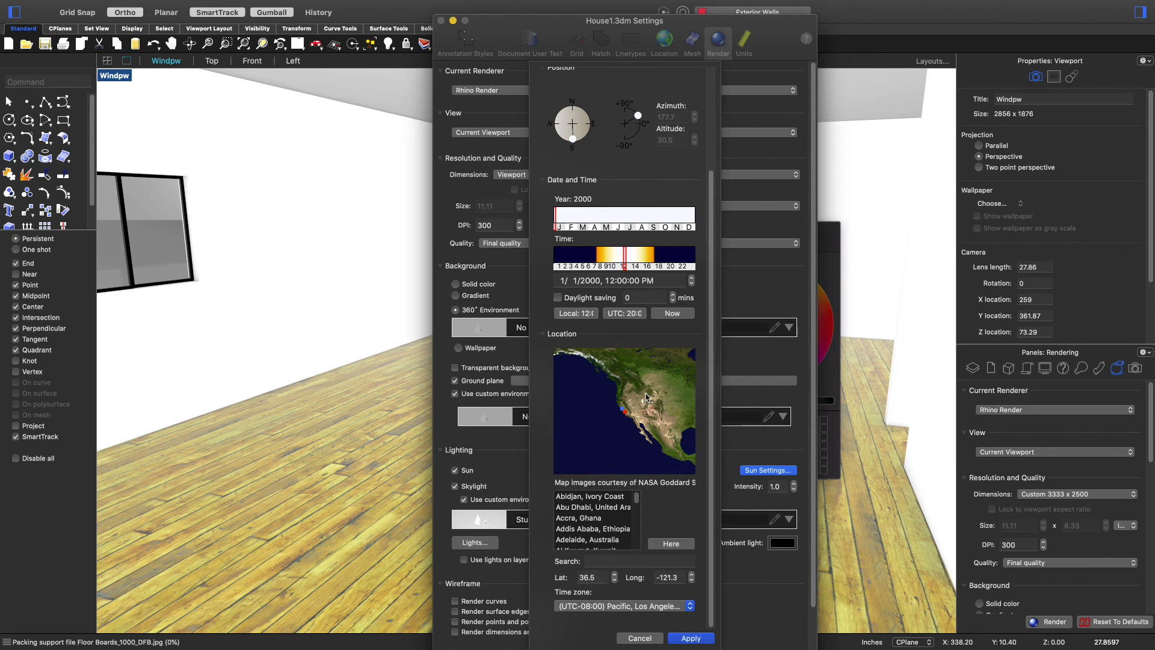
{"action": "left_click", "coordinate": [626, 416]}
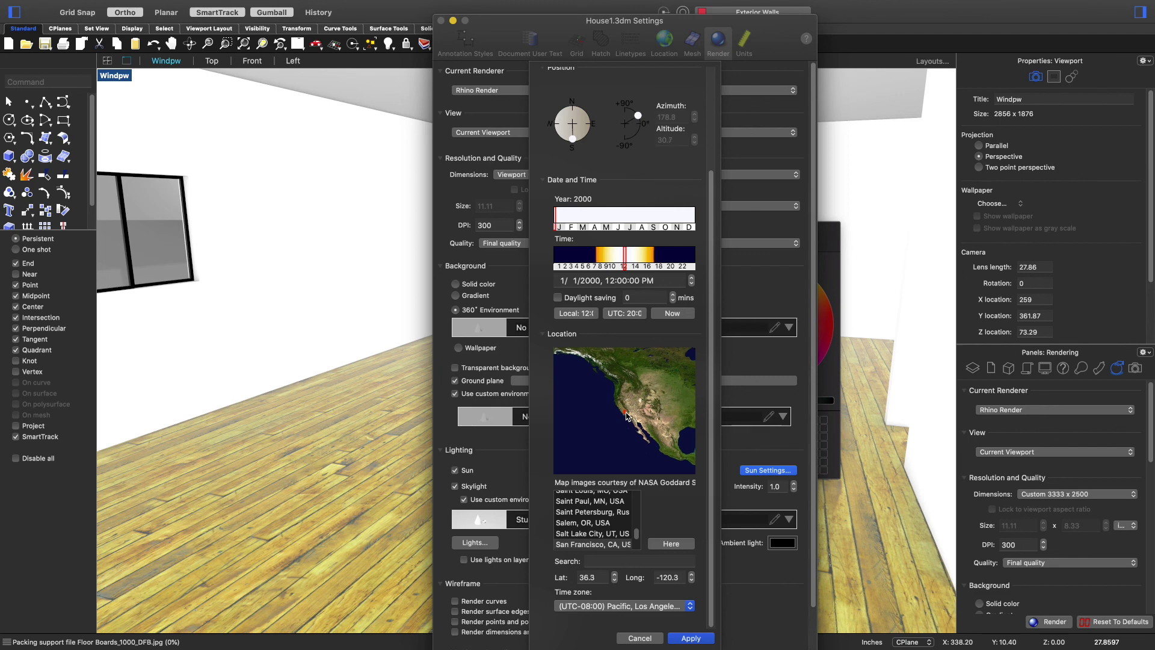
{"action": "left_click", "coordinate": [624, 415]}
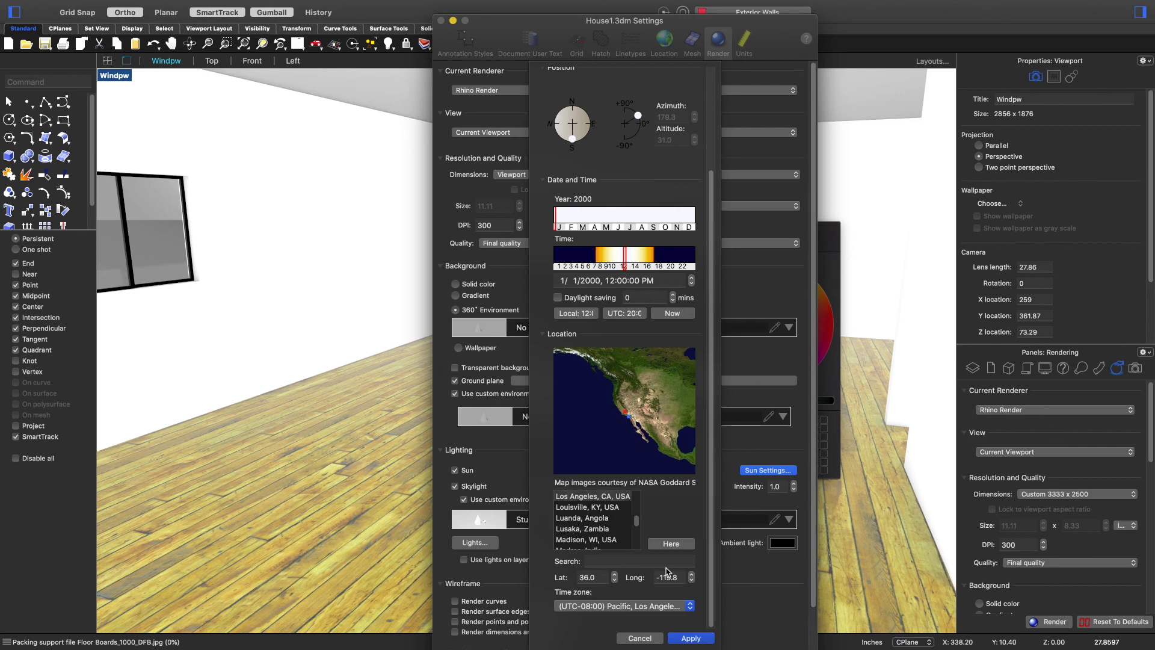
{"action": "left_click", "coordinate": [666, 544]}
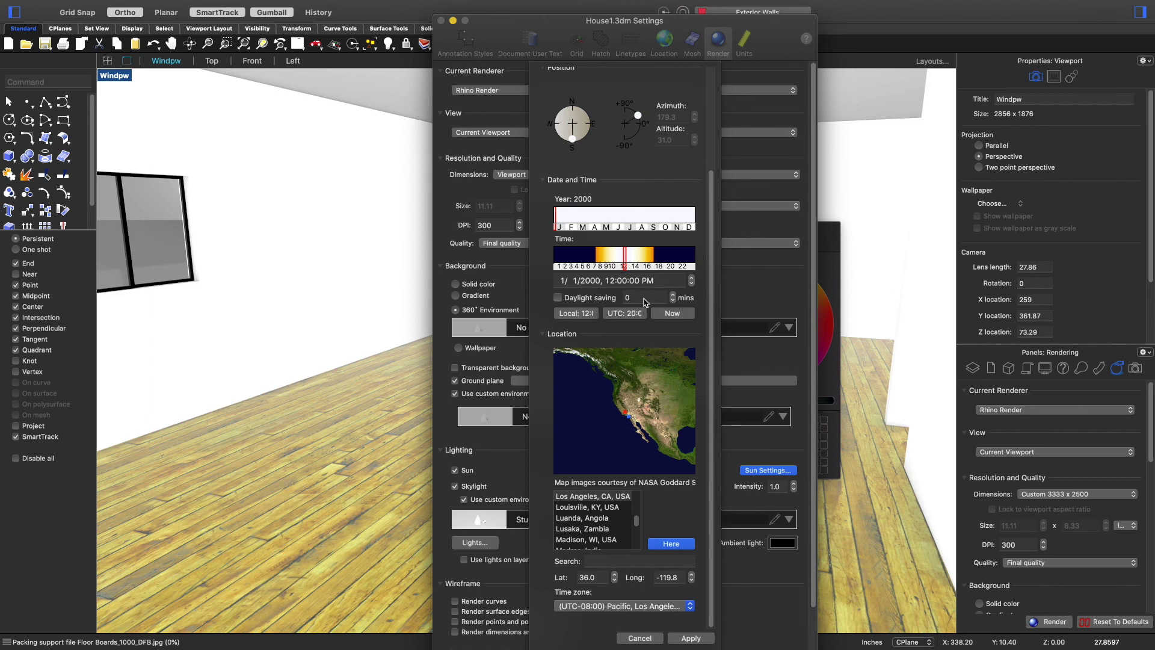
- Set the sun time to 9:31 AM, select Los Angeles, CA, USA as the location and apply the sun settings
{"action": "left_click", "coordinate": [611, 261]}
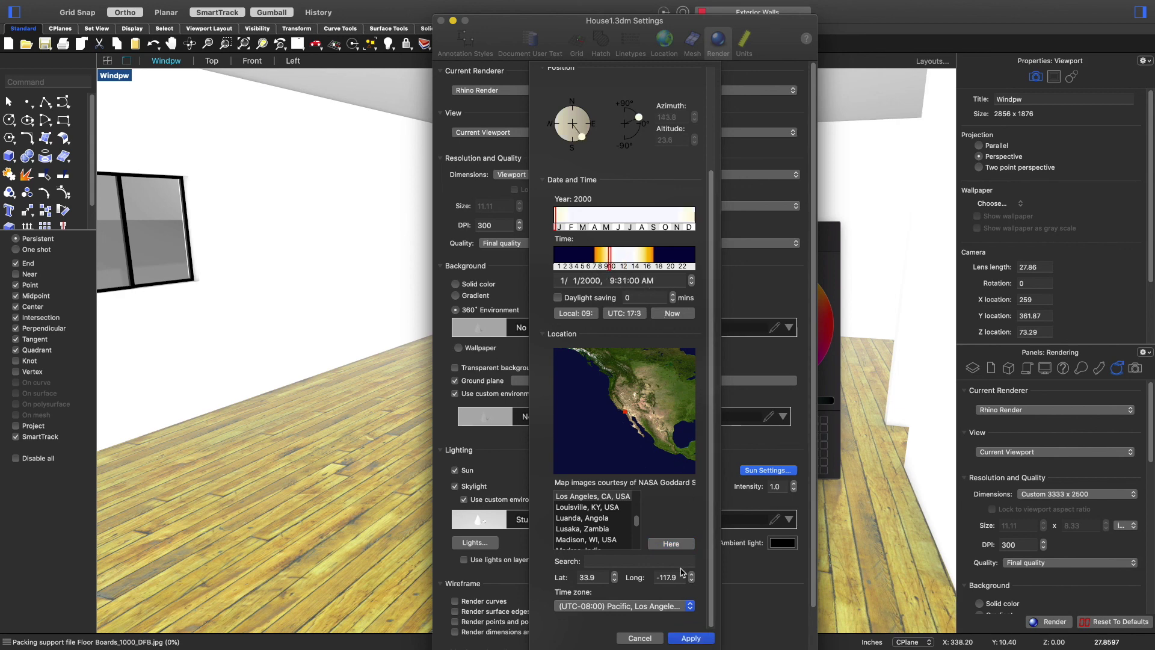
{"action": "left_click", "coordinate": [613, 500]}
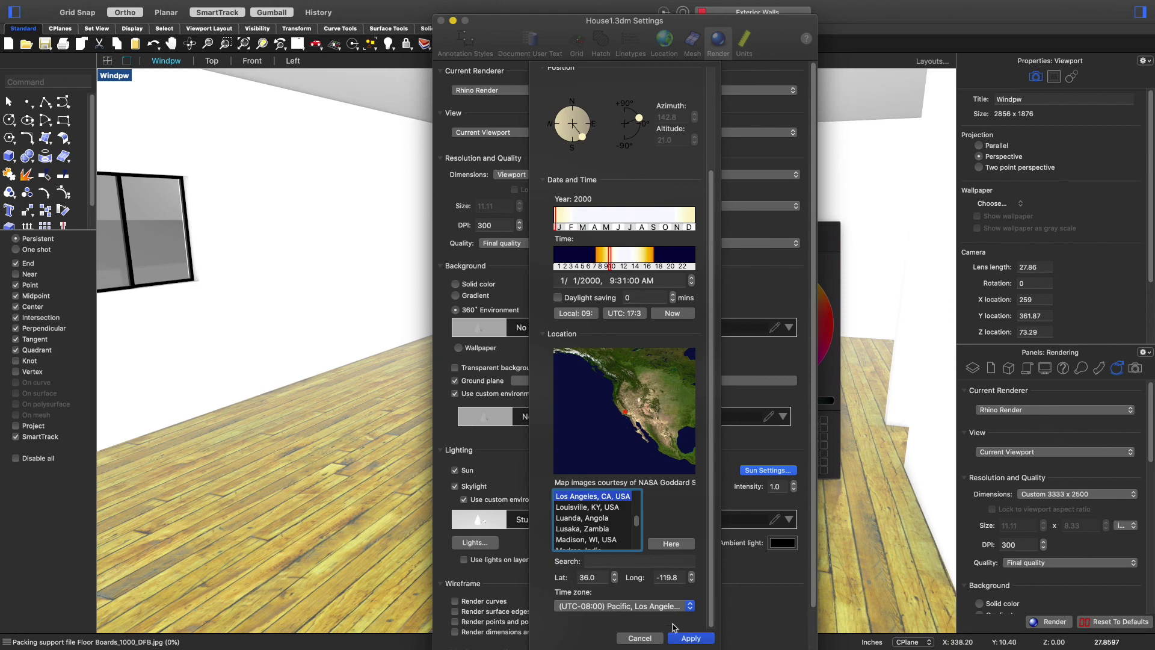
{"action": "left_click", "coordinate": [687, 637]}
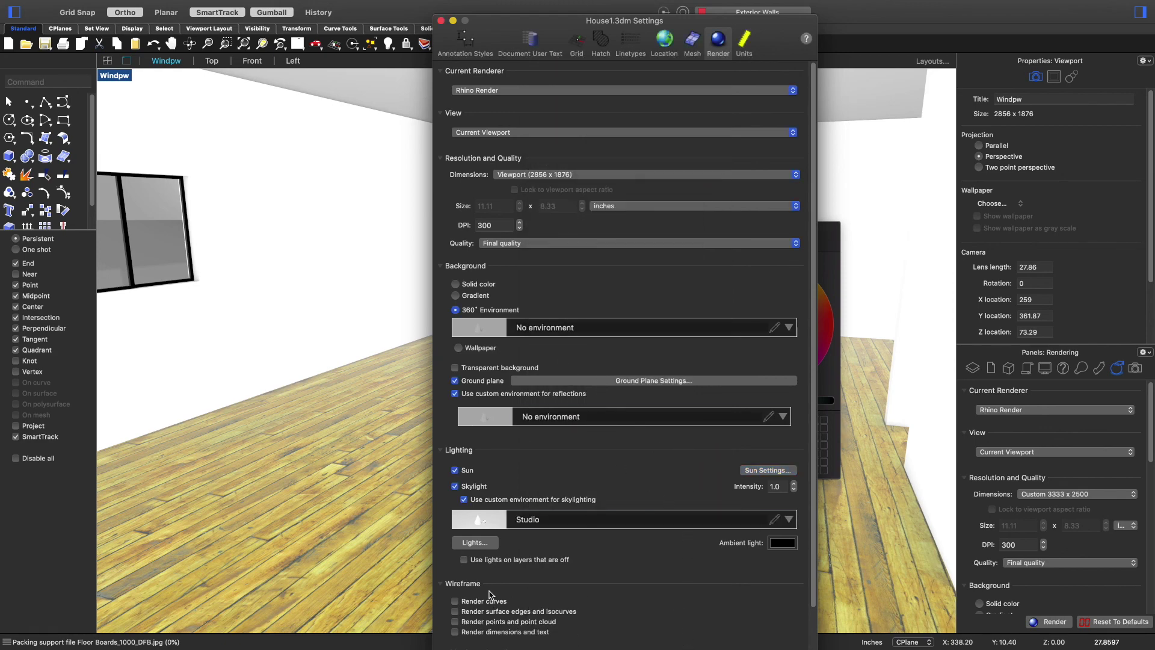
- Close the document settings and reframe the interior perspective to show the whole window and the room's far corner
{"action": "scroll", "coordinate": [527, 559], "scroll_direction": "down", "scroll_amount": 3}
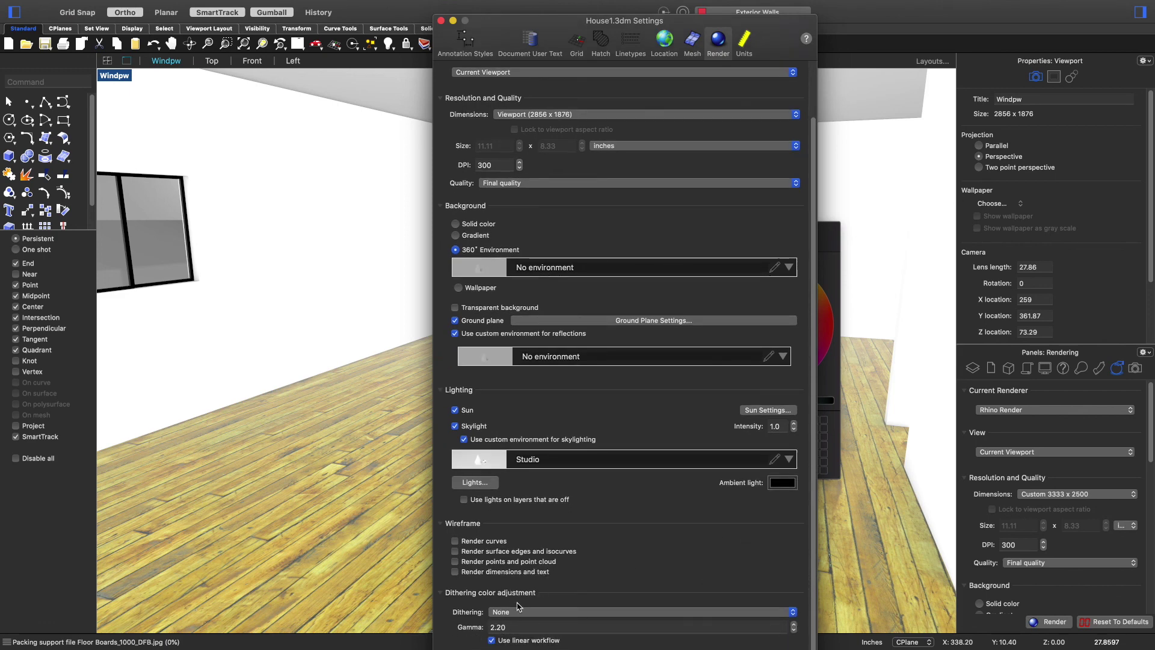
{"action": "left_click", "coordinate": [441, 20]}
{"action": "scroll", "coordinate": [510, 343], "scroll_direction": "left", "scroll_amount": 10}
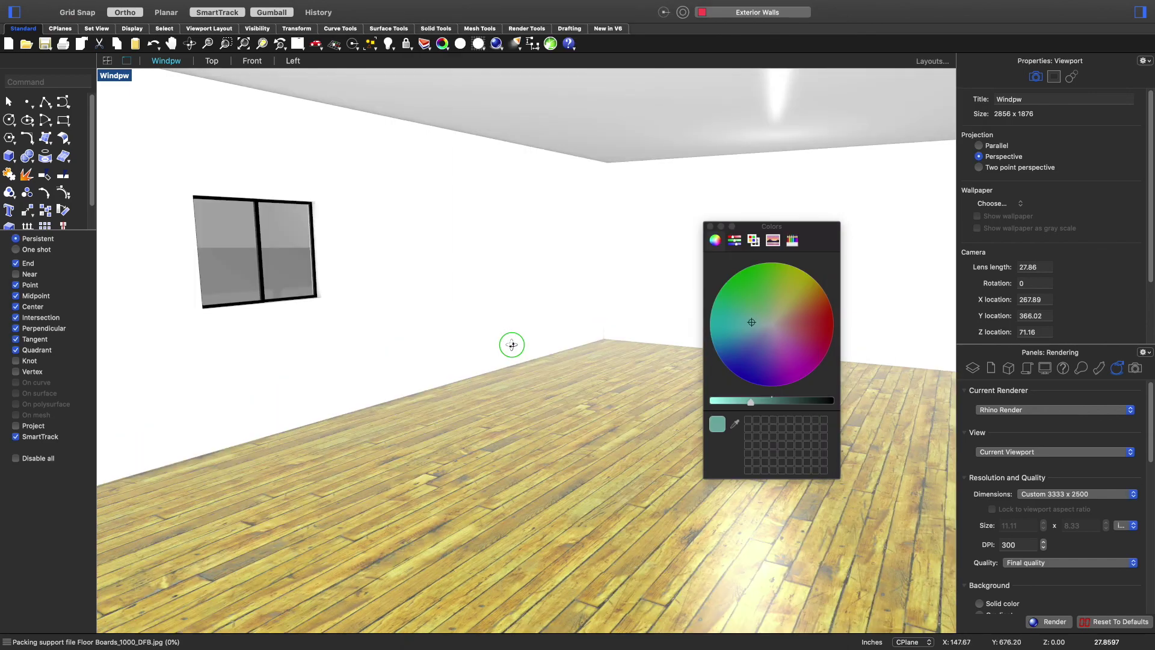